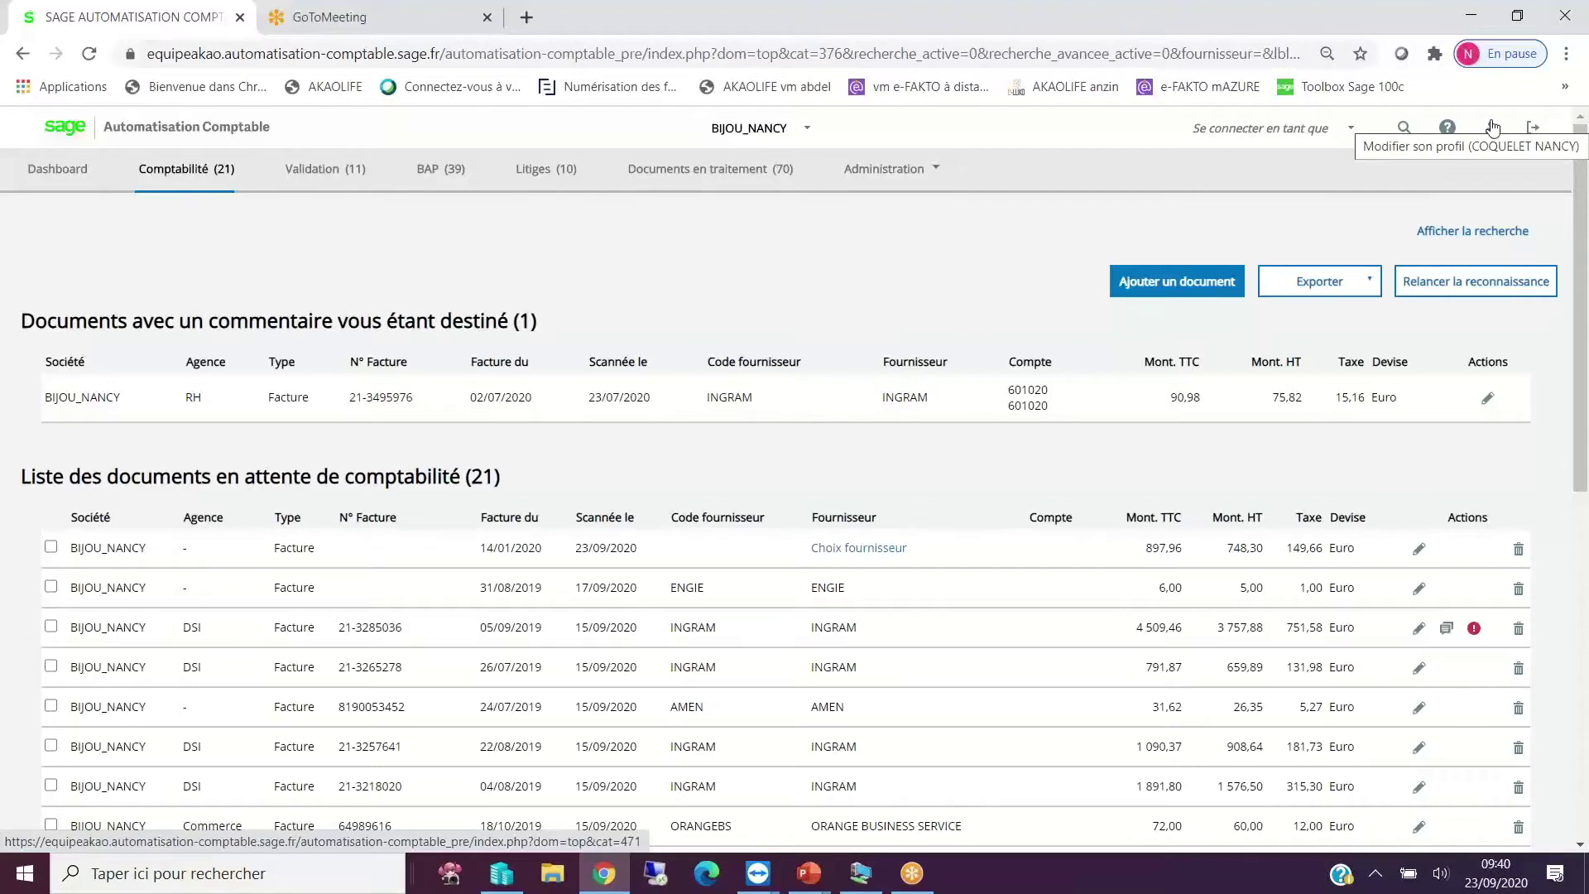
Display the pending accounting documents for MULTI-SOCIÉTÉS, look over the list, and switch the company back to BIJOU_NANCY.
left_click(800, 129)
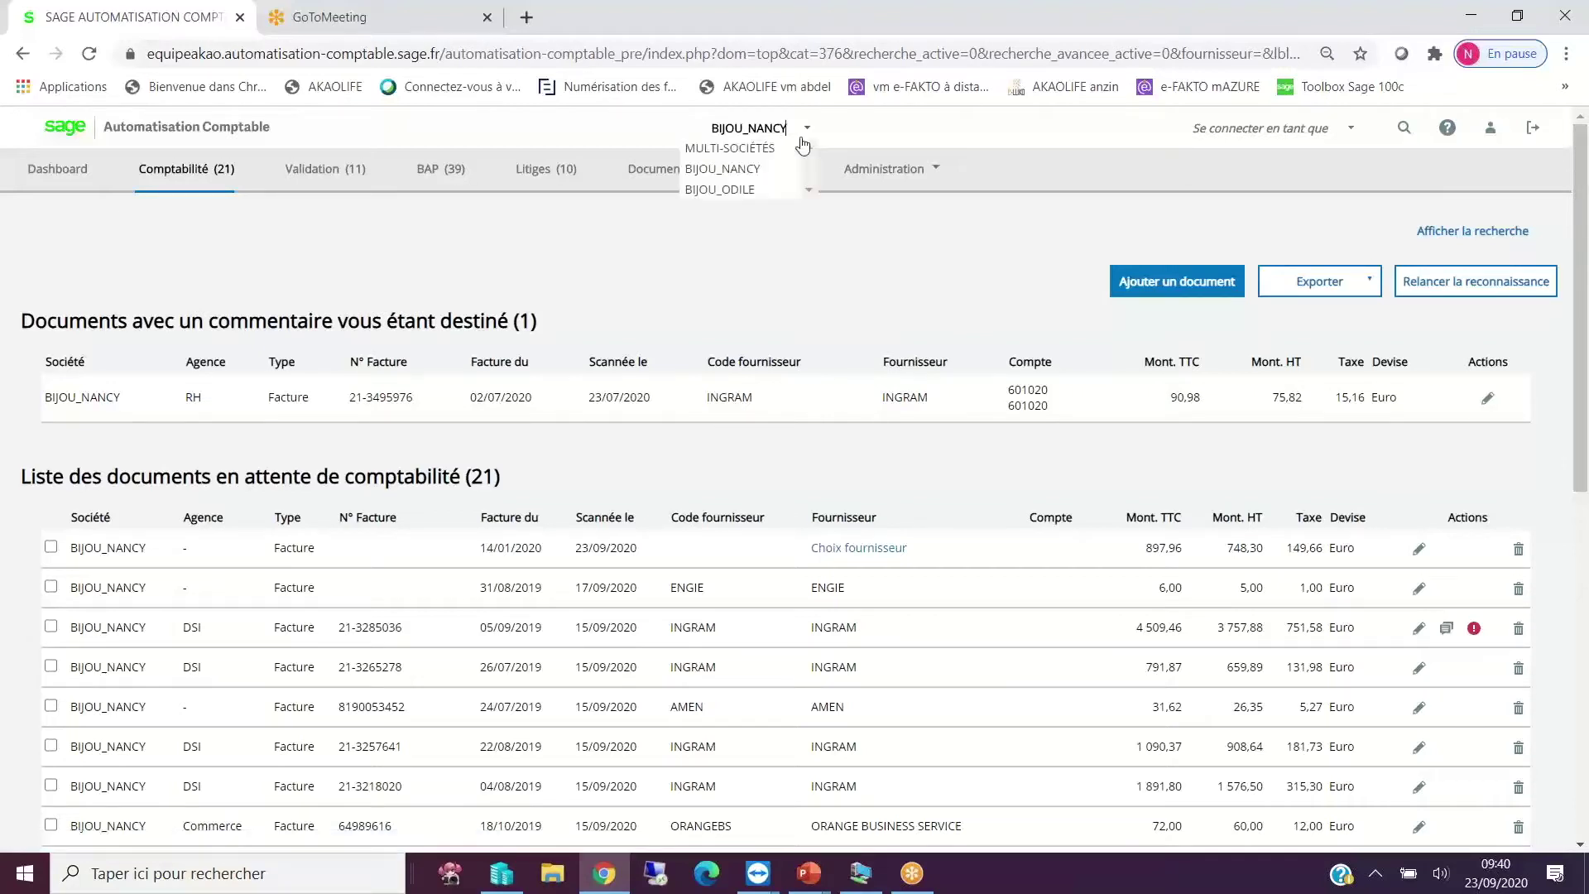
left_click(750, 236)
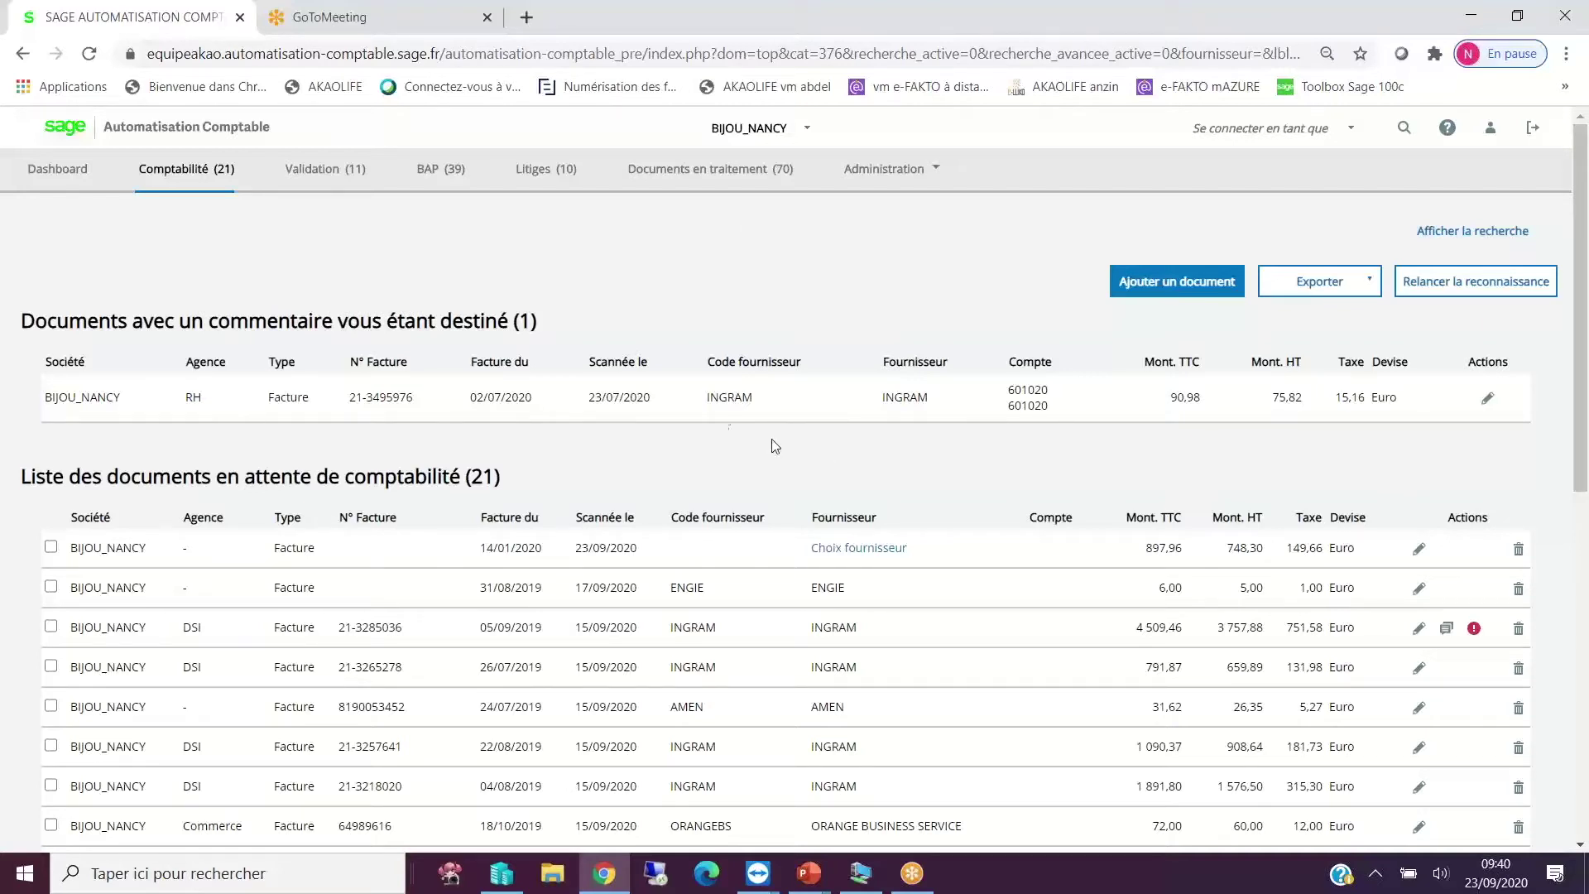
left_click(809, 135)
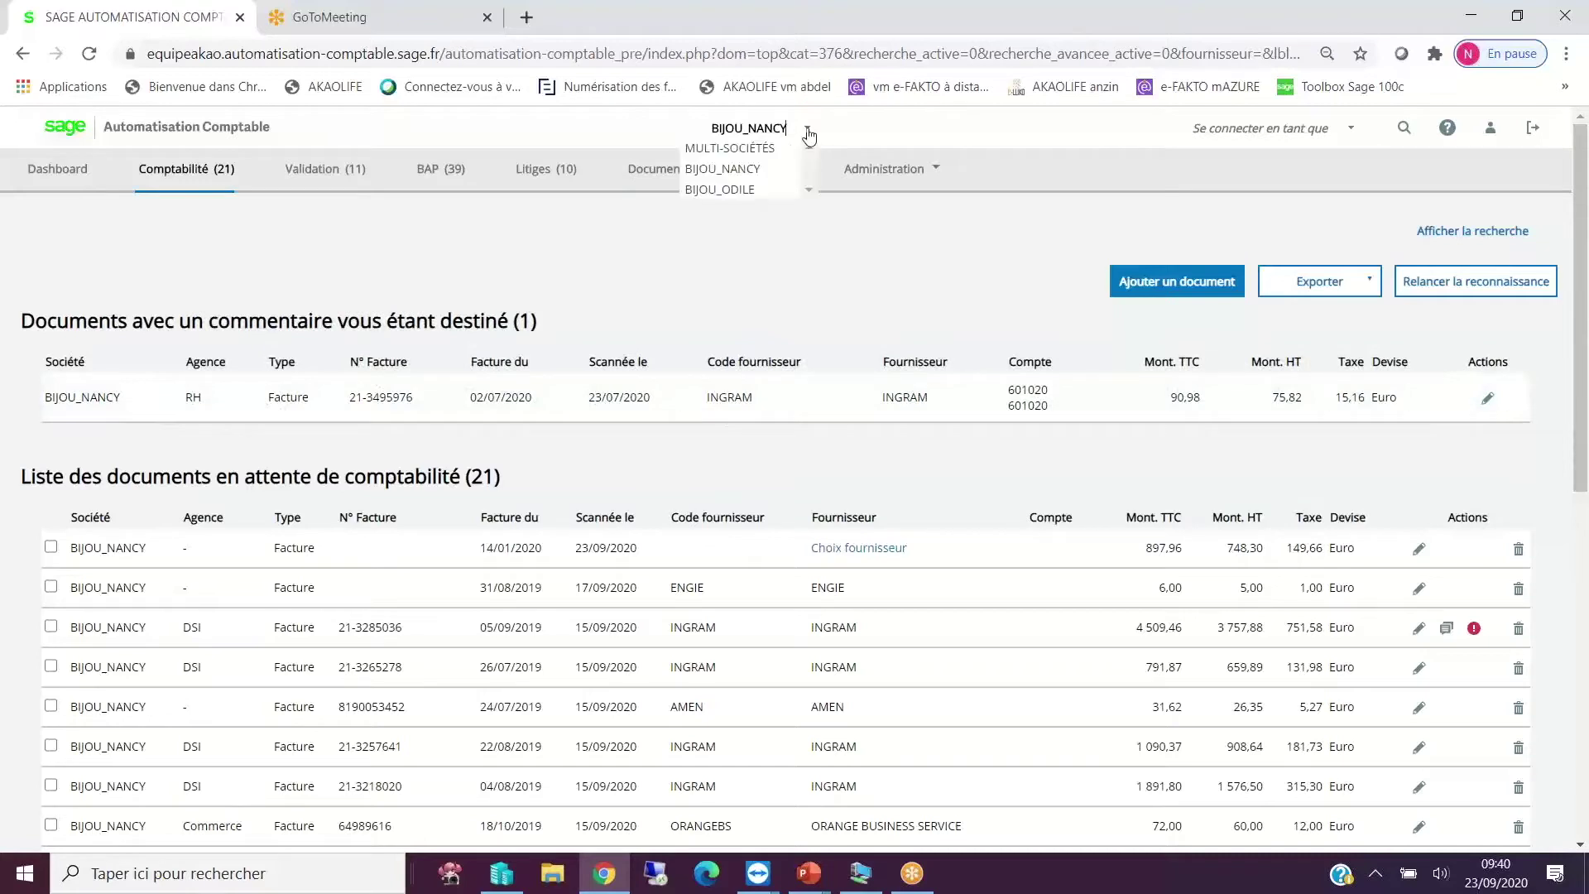
left_click(720, 146)
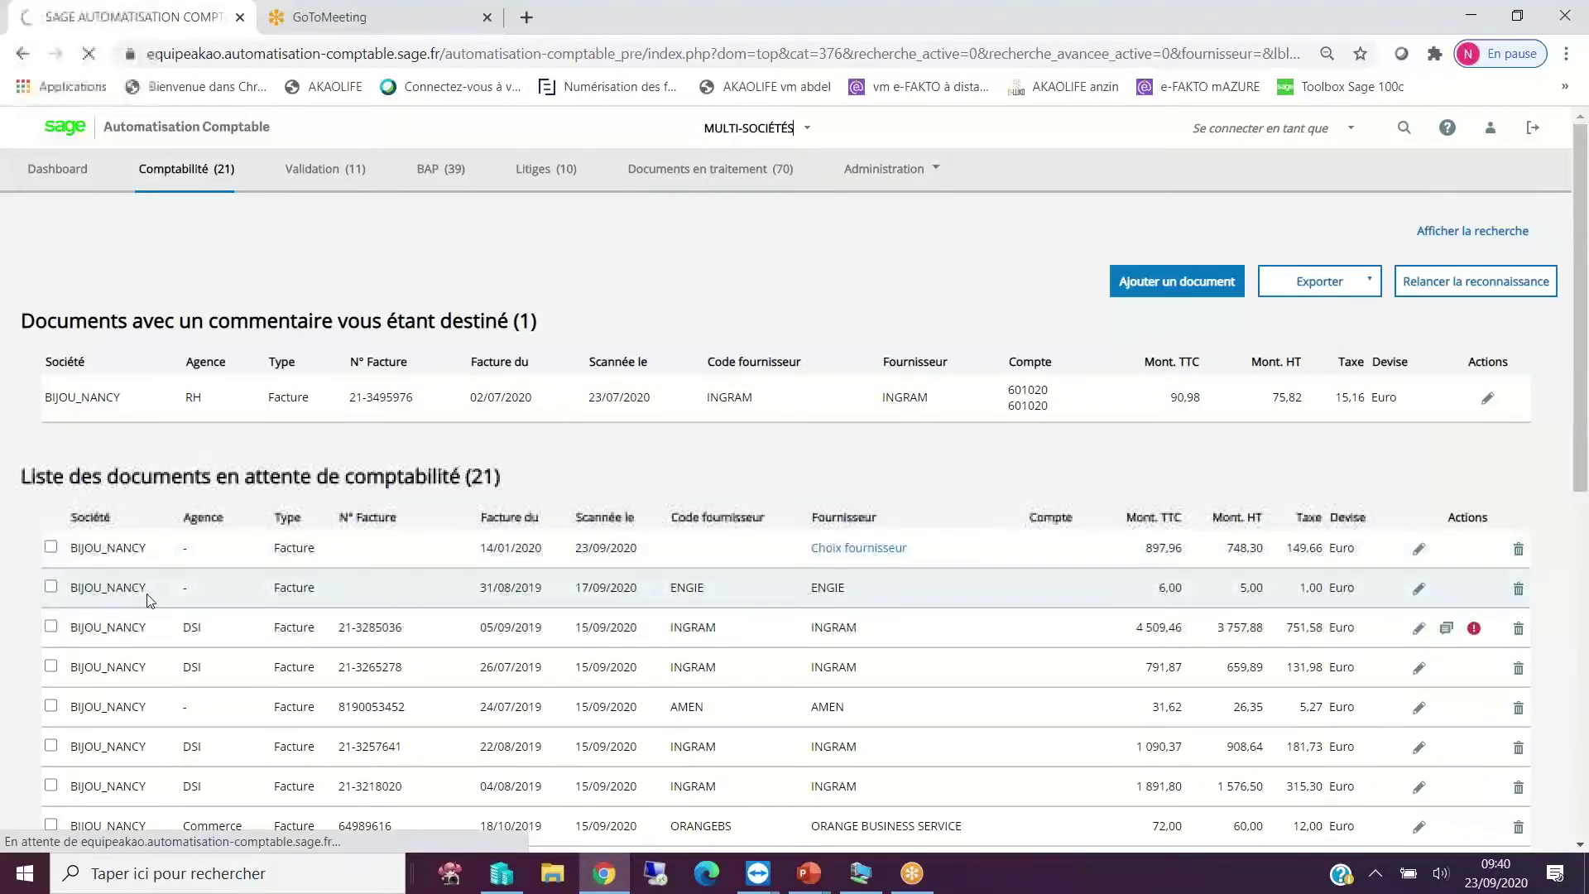
scroll(144, 634, "down", 3)
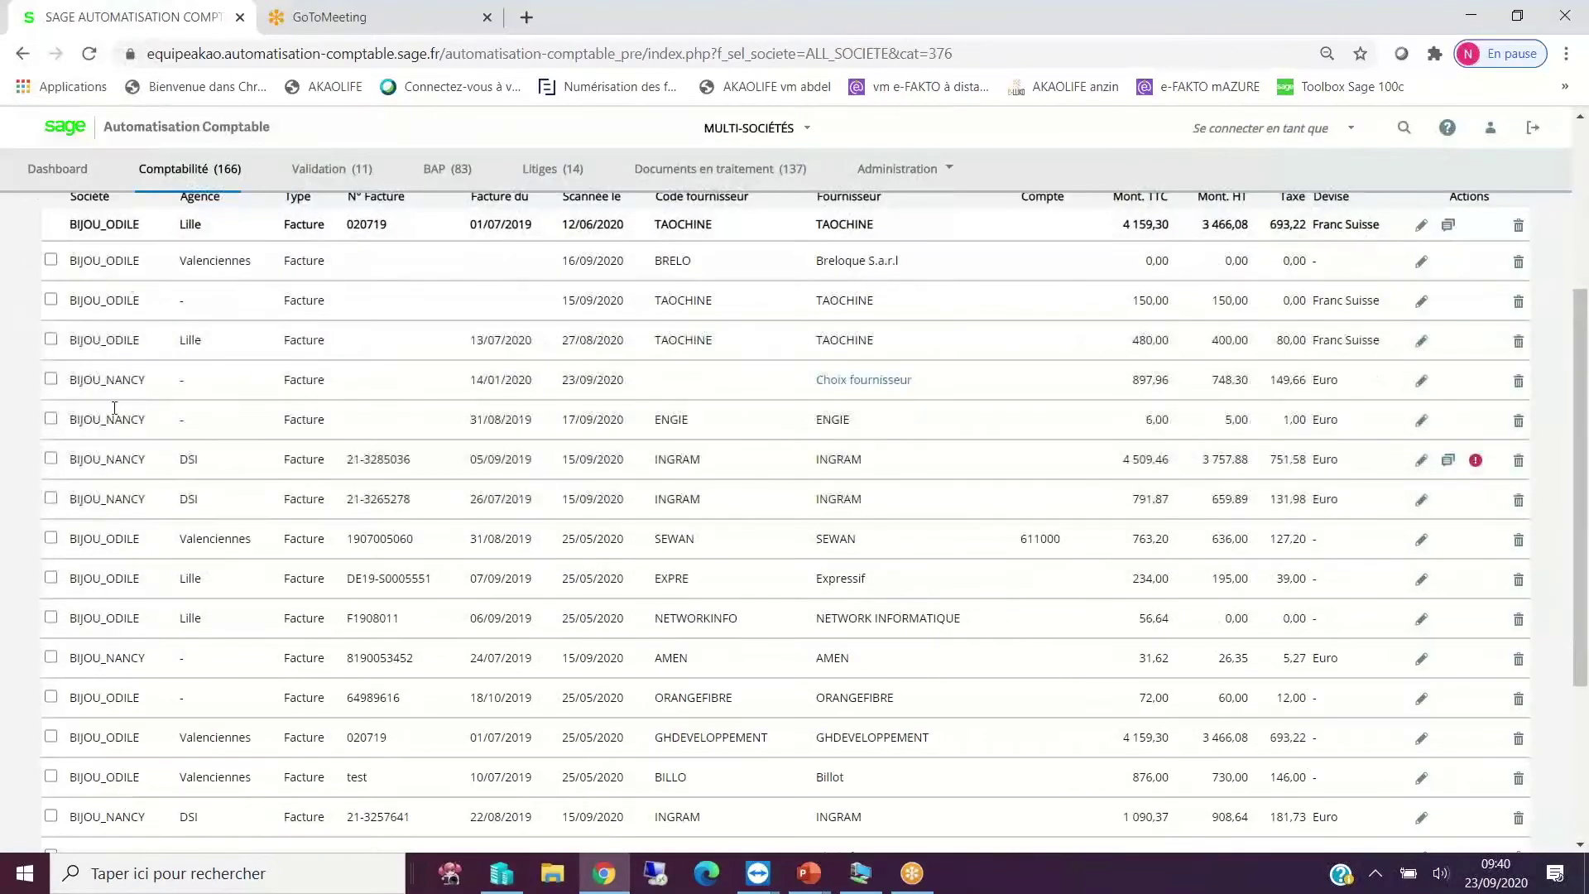
scroll(106, 698, "up", 2)
scroll(106, 688, "up", 2)
left_click(799, 129)
left_click(755, 167)
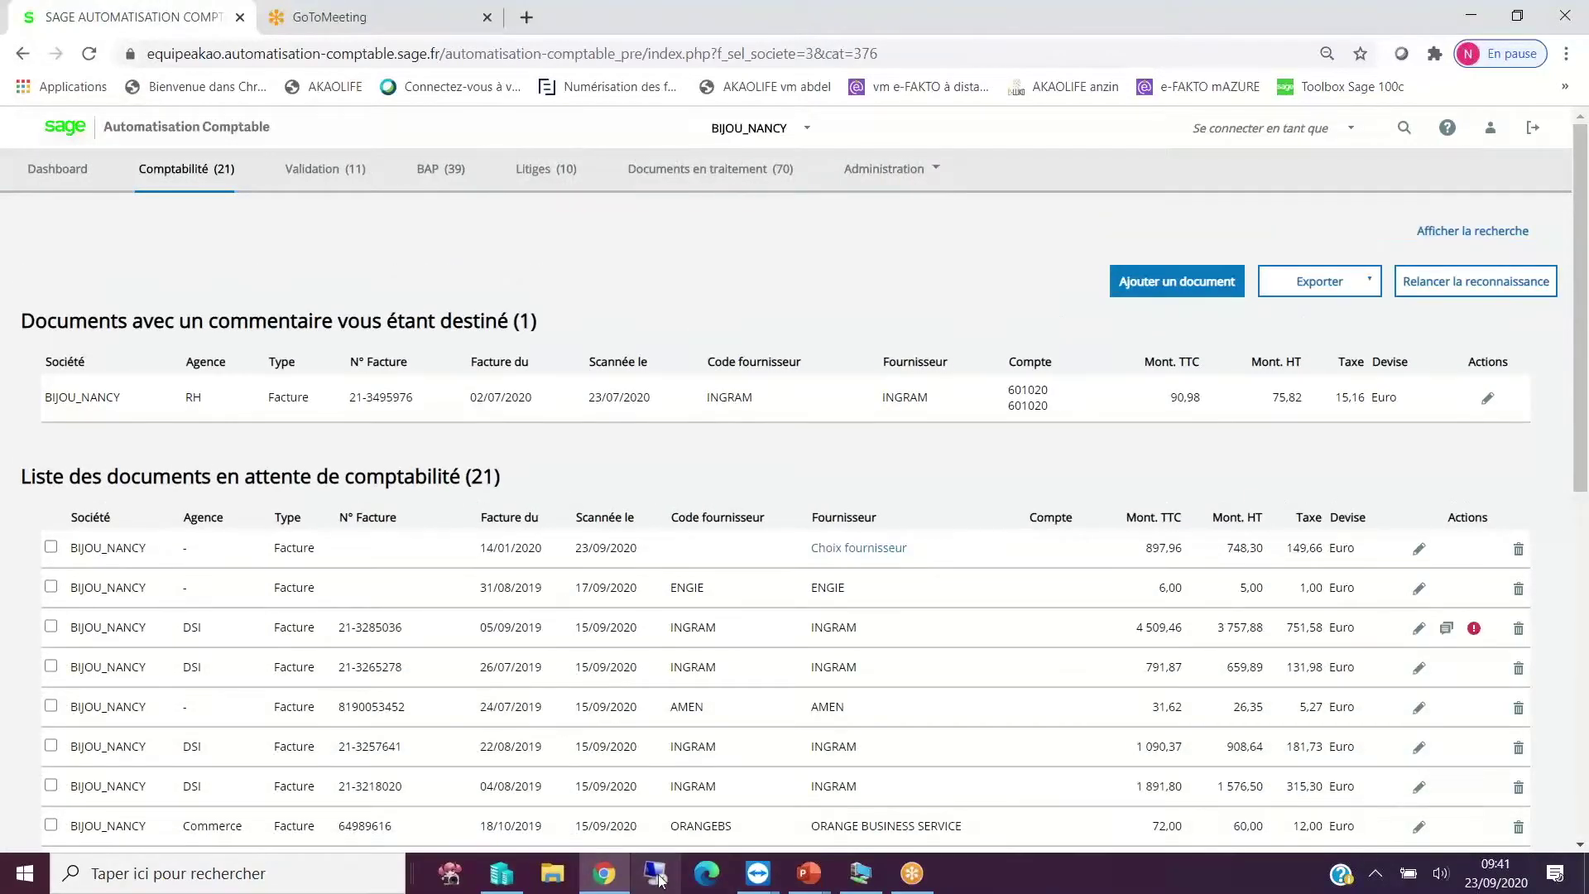
Switch to the VM-NANCY2-17042 TeamViewer session and bring up the Sage Automatisation Comptable console to view the company synchronisation status.
left_click(757, 874)
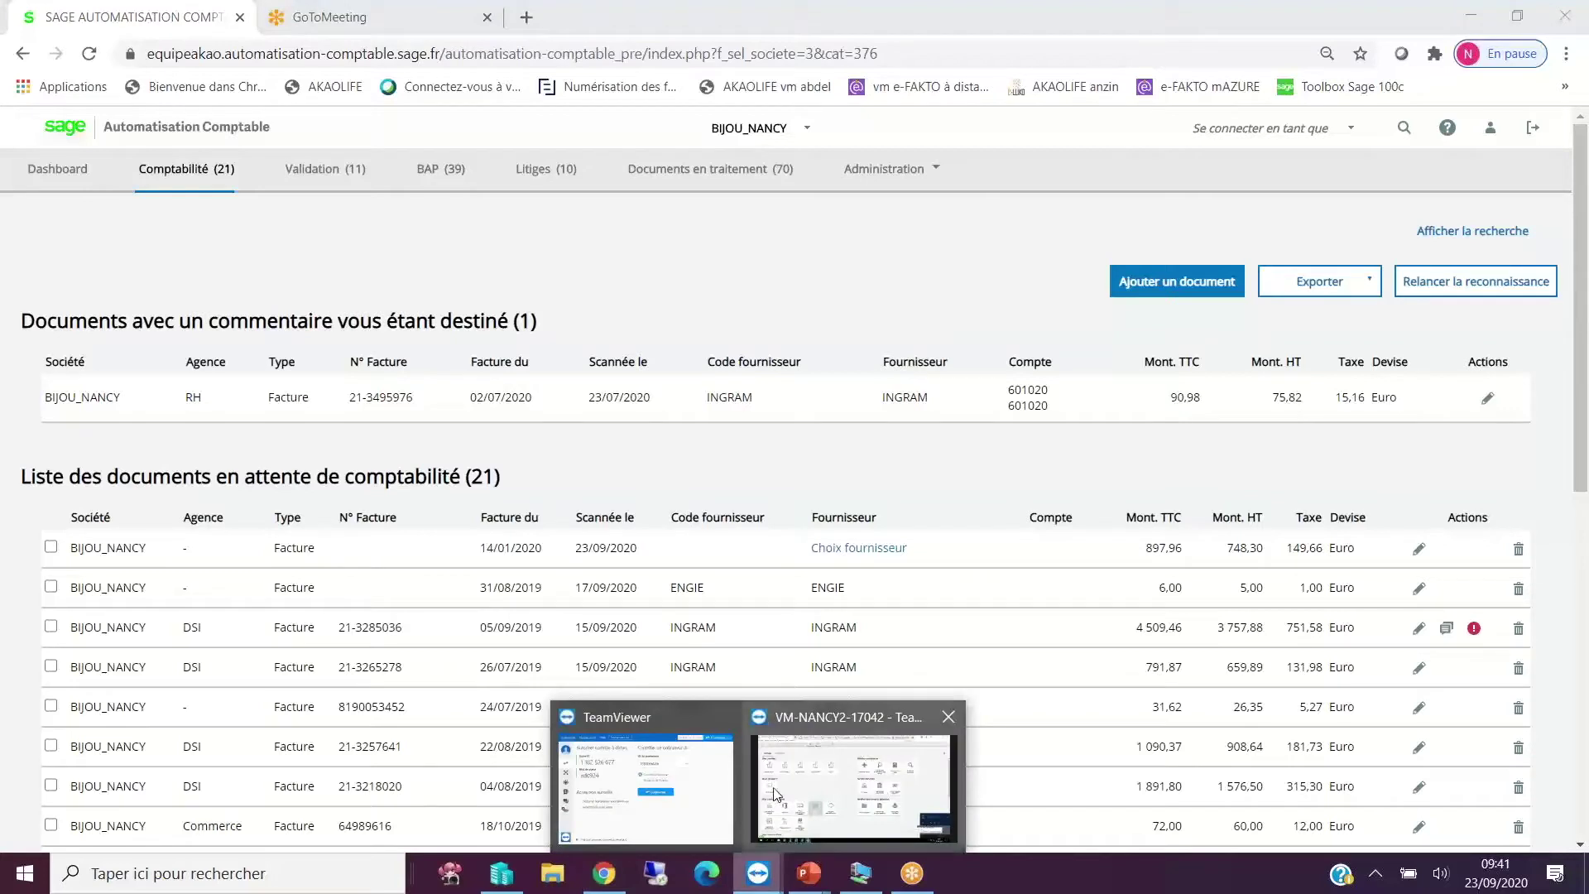
left_click(790, 768)
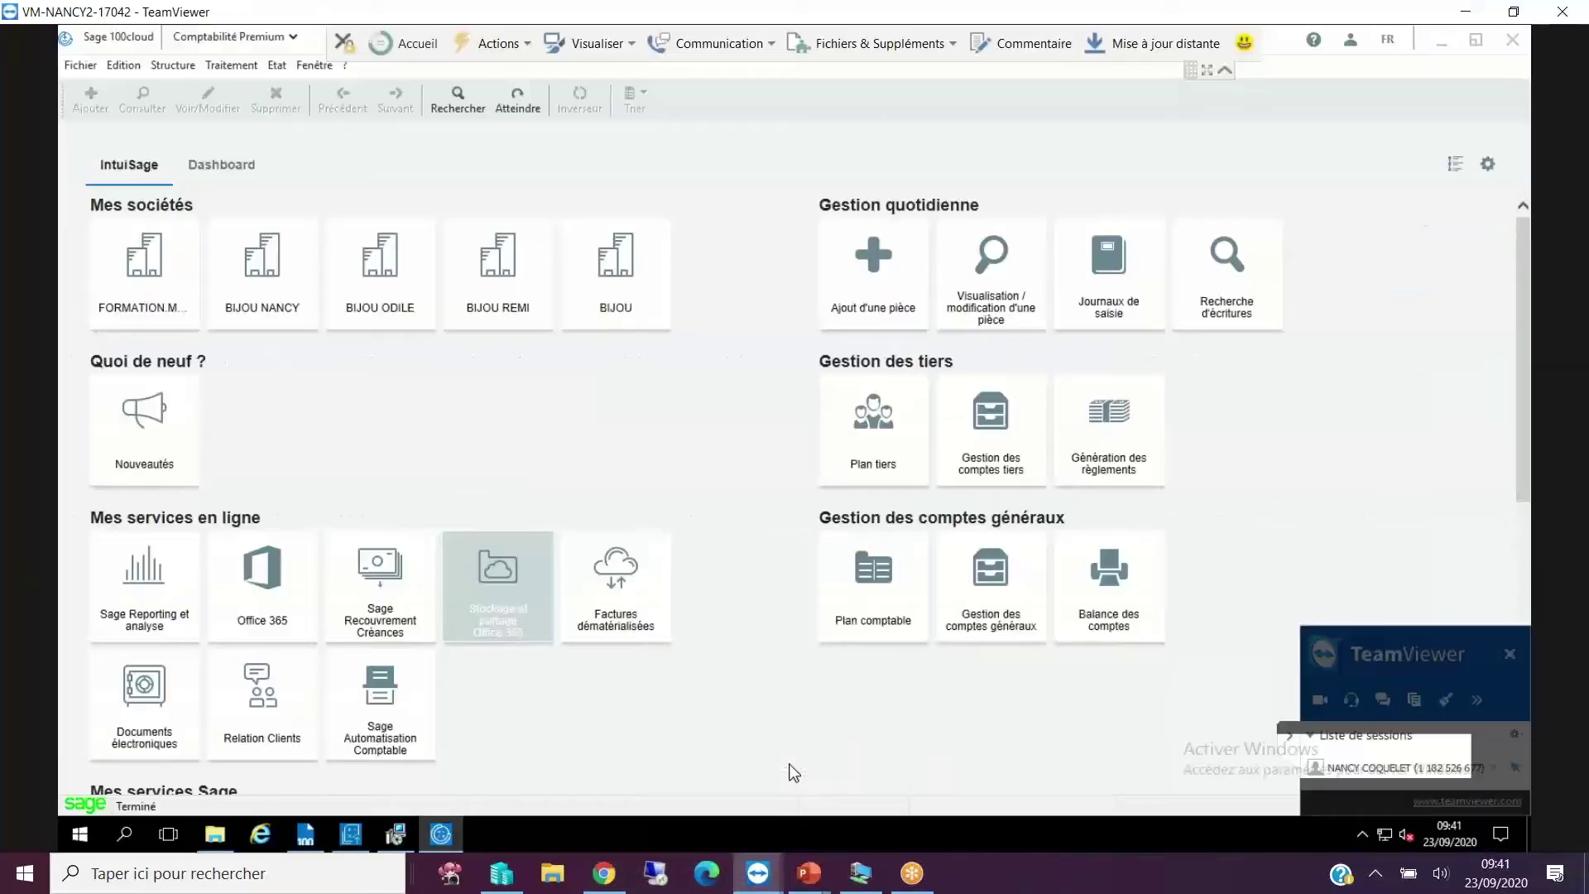
mouse_move(335, 831)
left_click(349, 840)
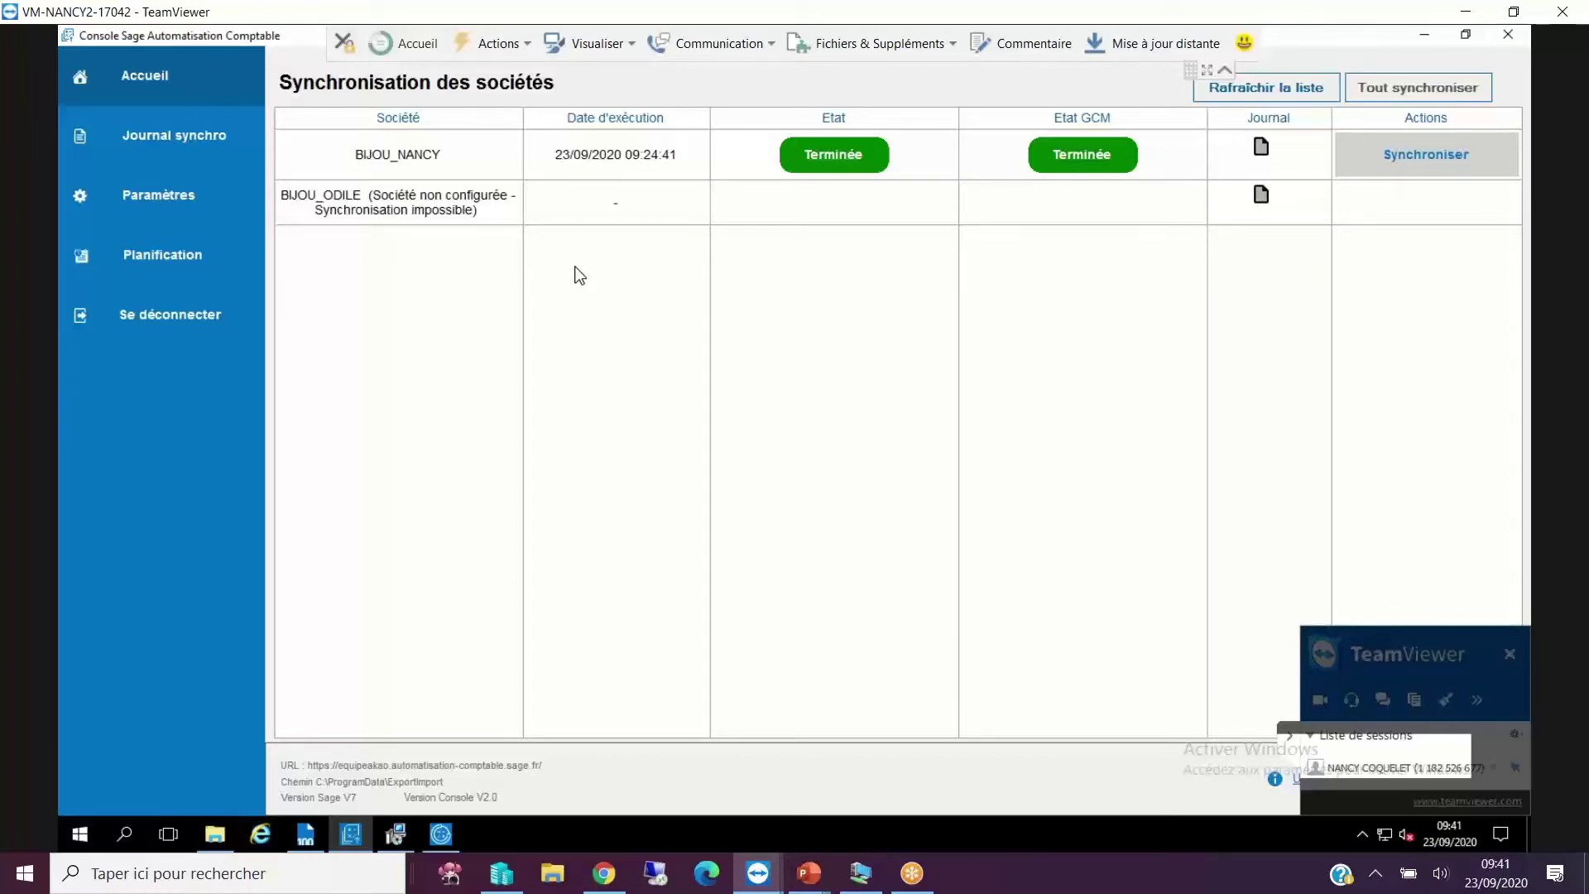
Switch back to Chrome and examine BIJOU_NANCY's list of documents awaiting accounting, including suppliers, accounts and amounts.
left_click(604, 871)
scroll(682, 553, "down", 1)
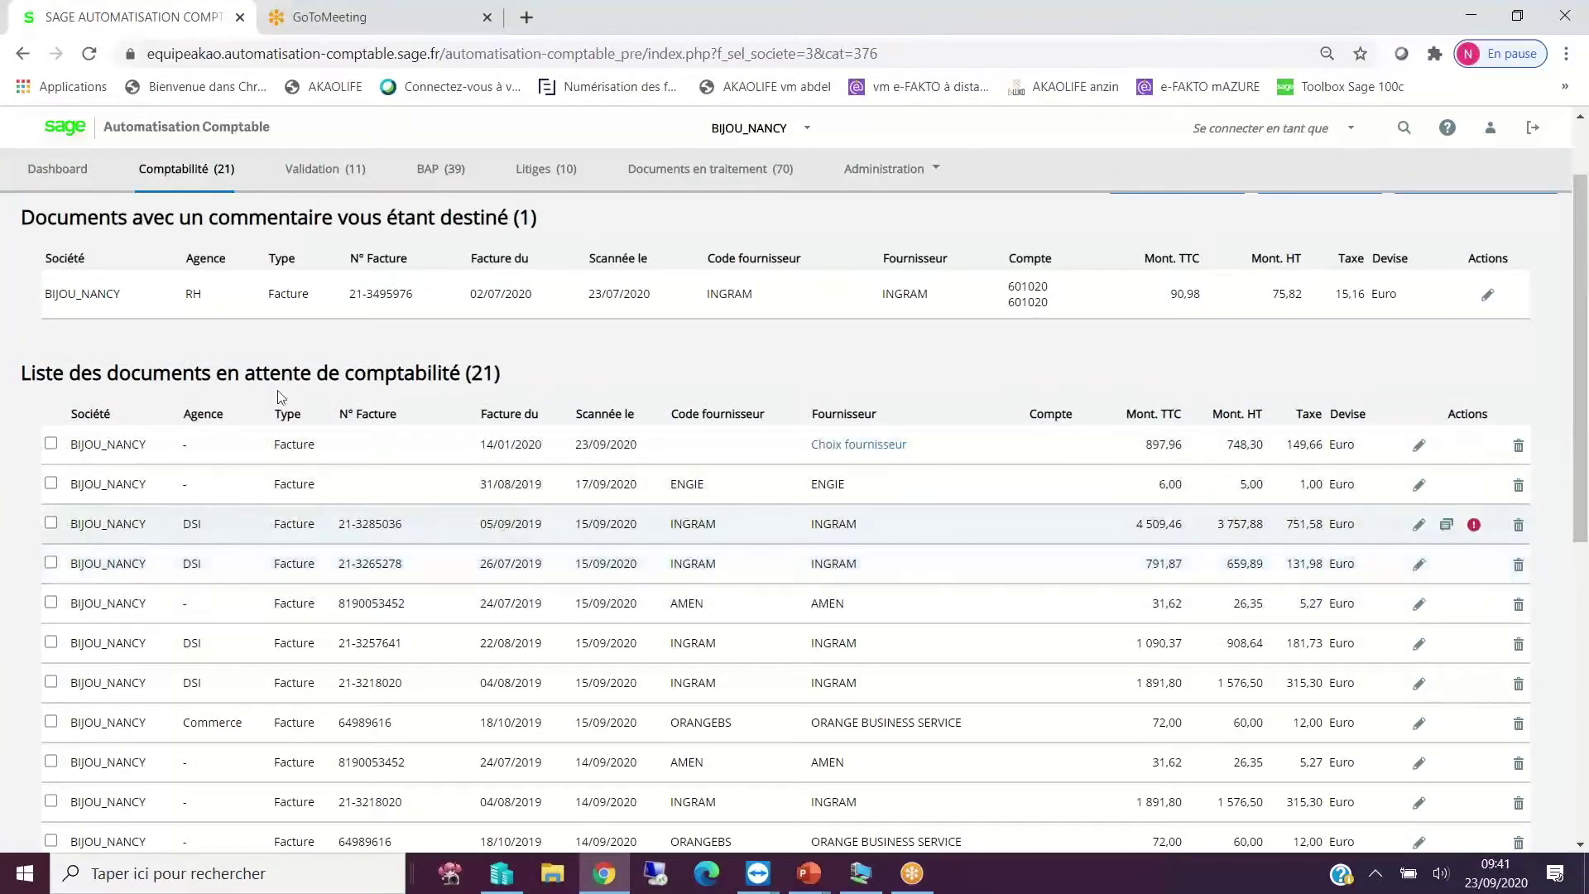
left_click(181, 199)
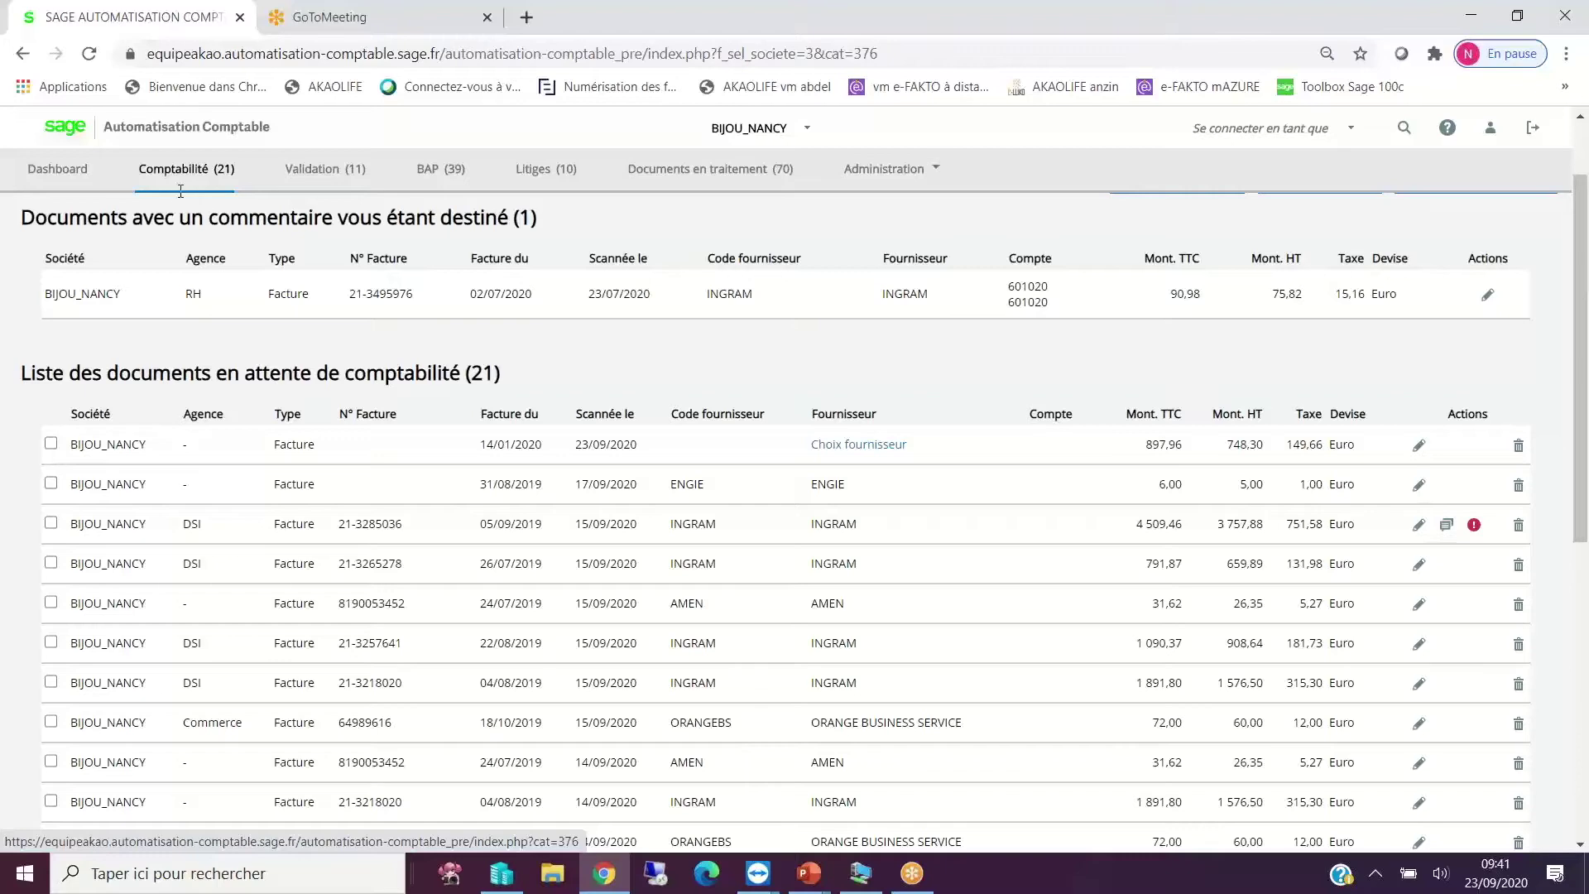
scroll(559, 694, "down", 4)
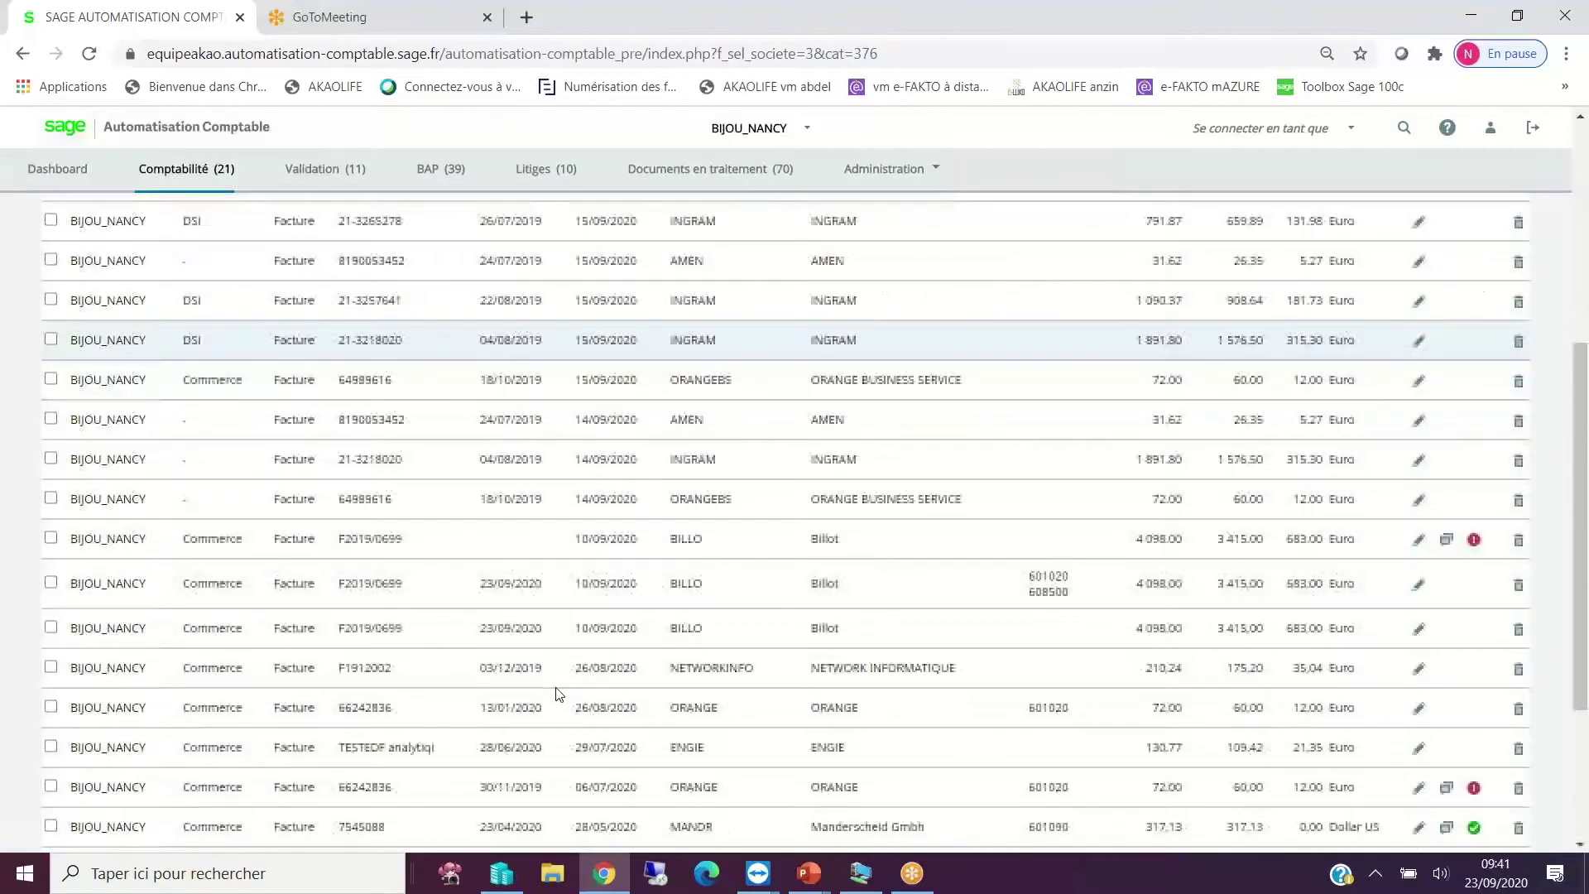
scroll(556, 692, "down", 2)
scroll(551, 662, "up", 6)
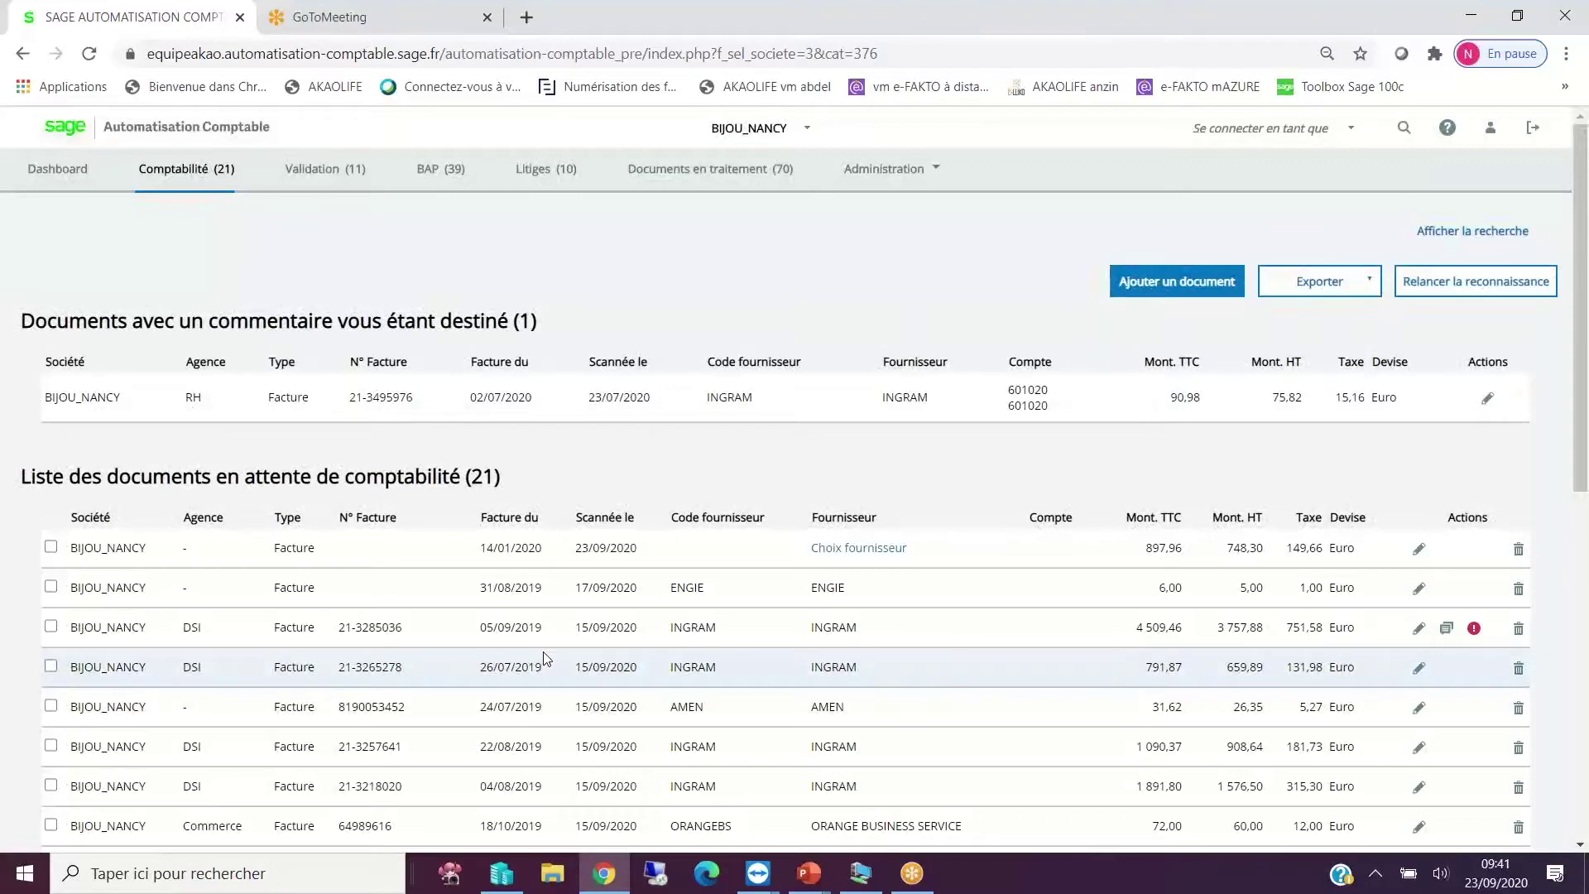
scroll(881, 613, "down", 4)
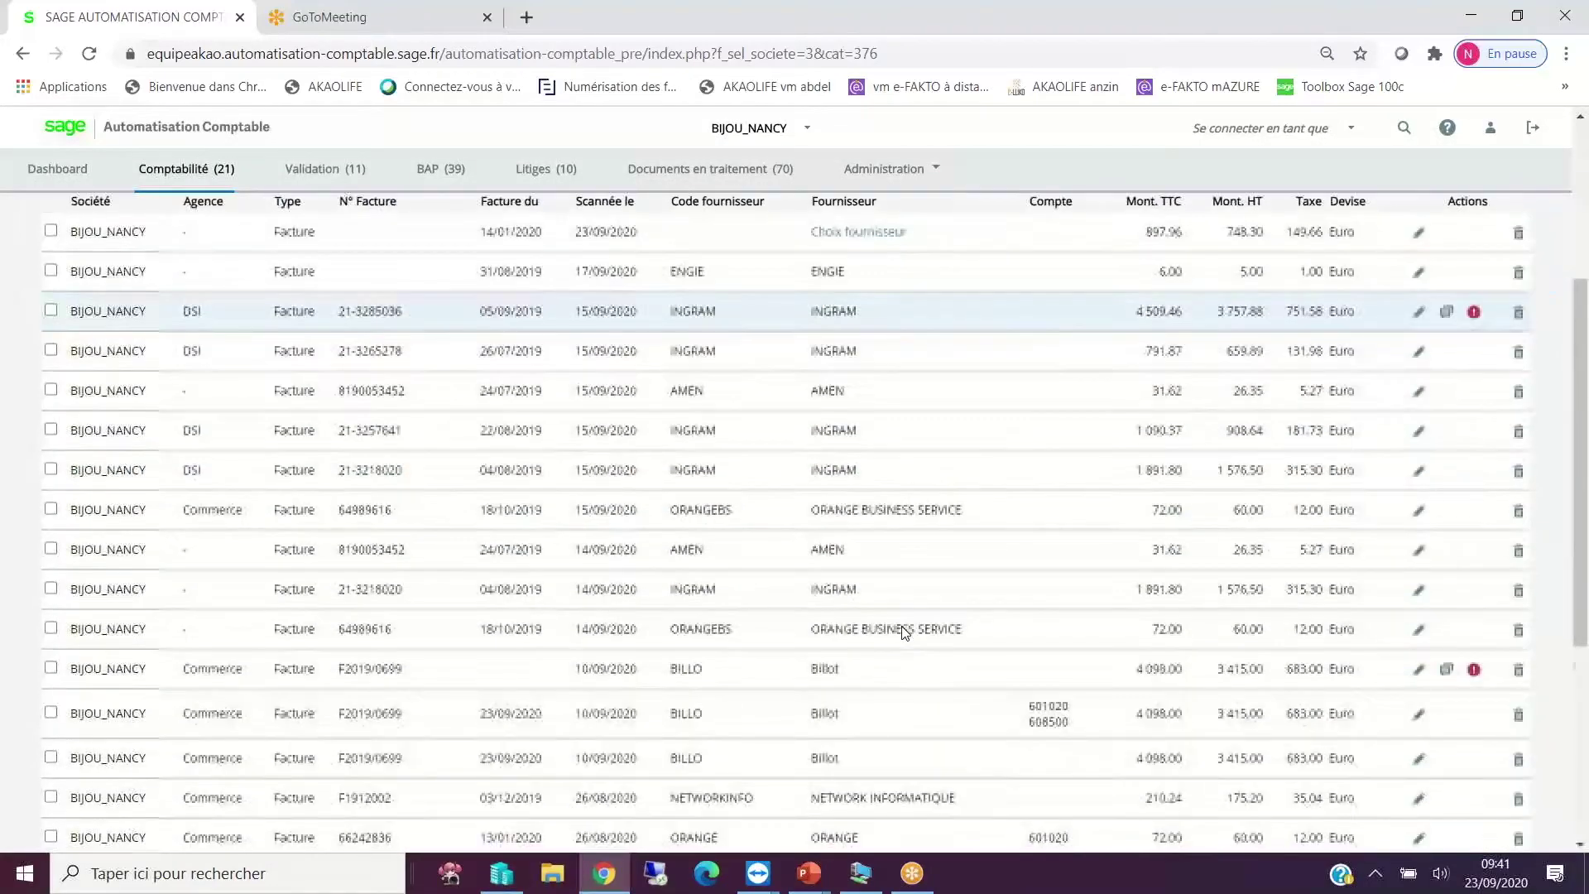
scroll(825, 703, "down", 3)
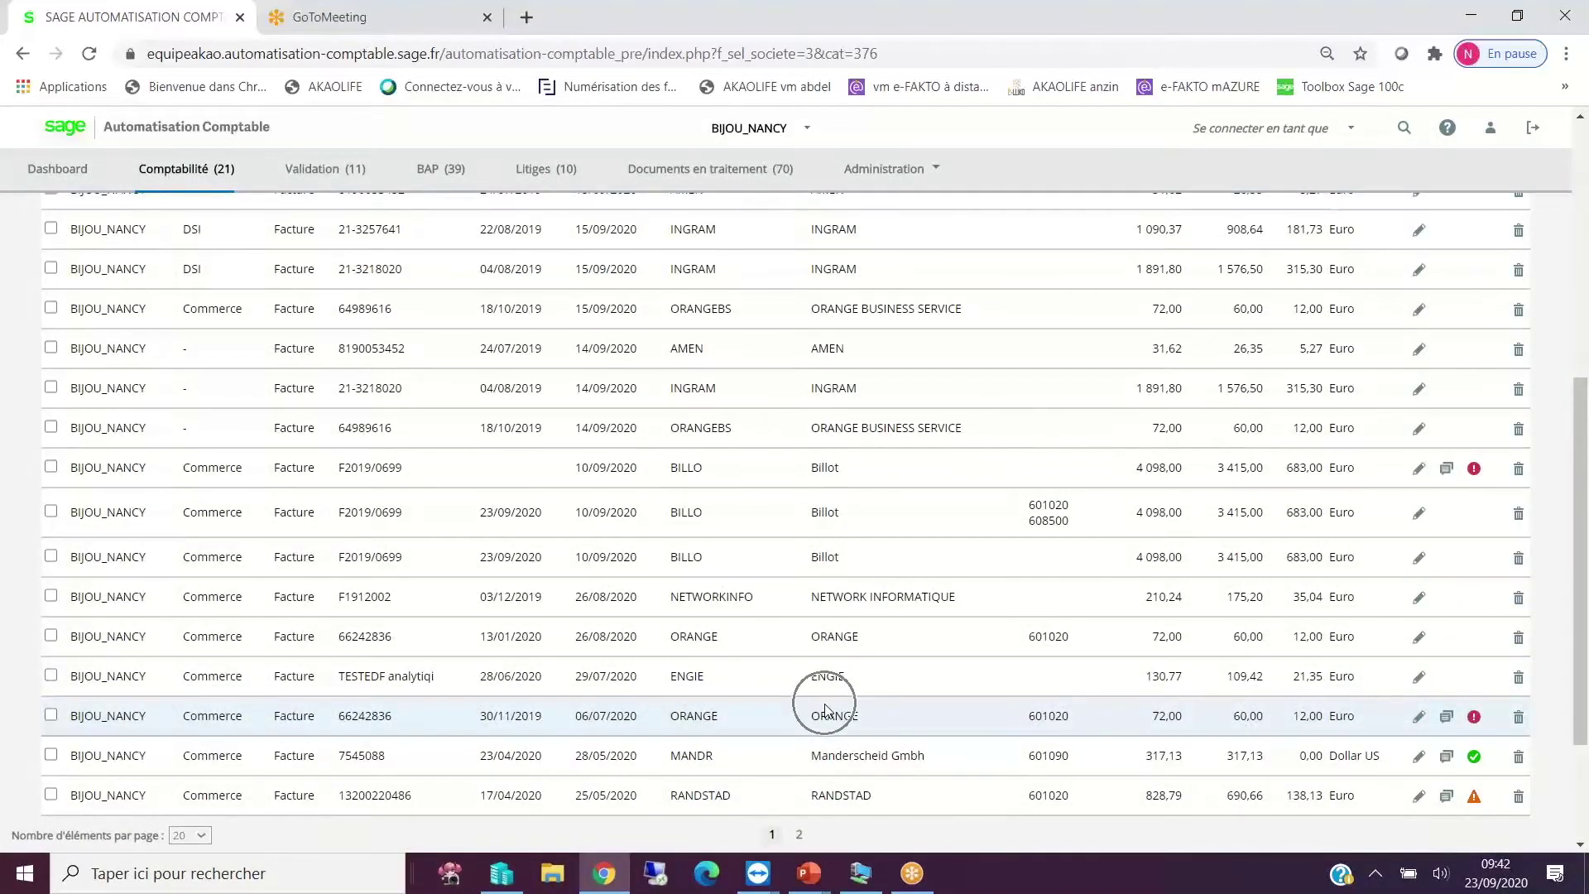
scroll(825, 709, "up", 7)
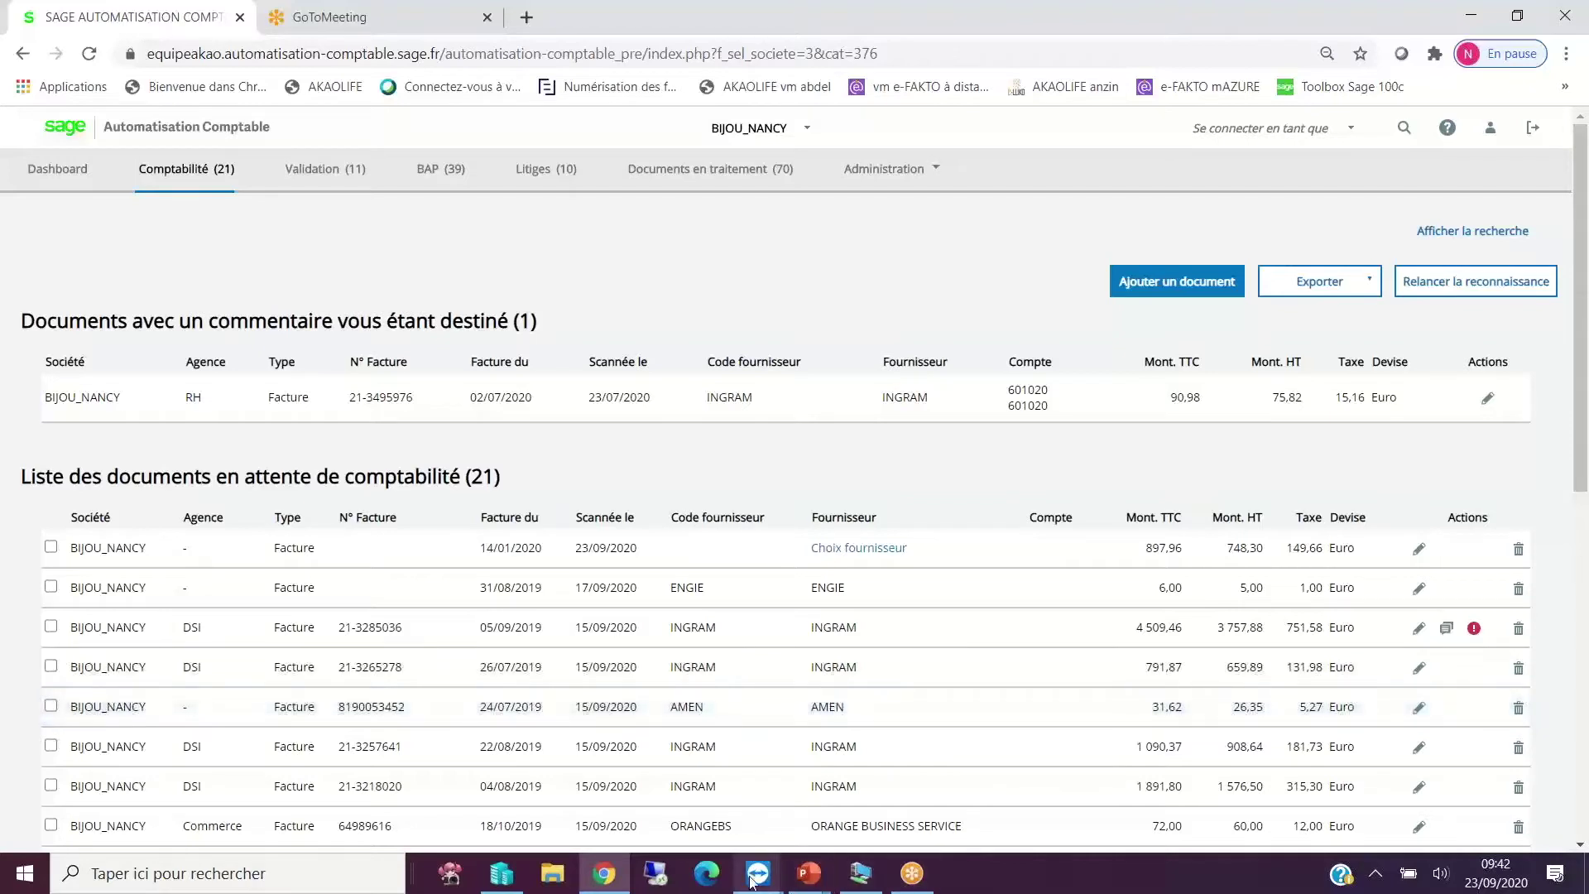
Switch to Sage 100cloud in the TeamViewer session and show the Plan tiers filtered to Fournisseur.
mouse_move(756, 876)
left_click(778, 785)
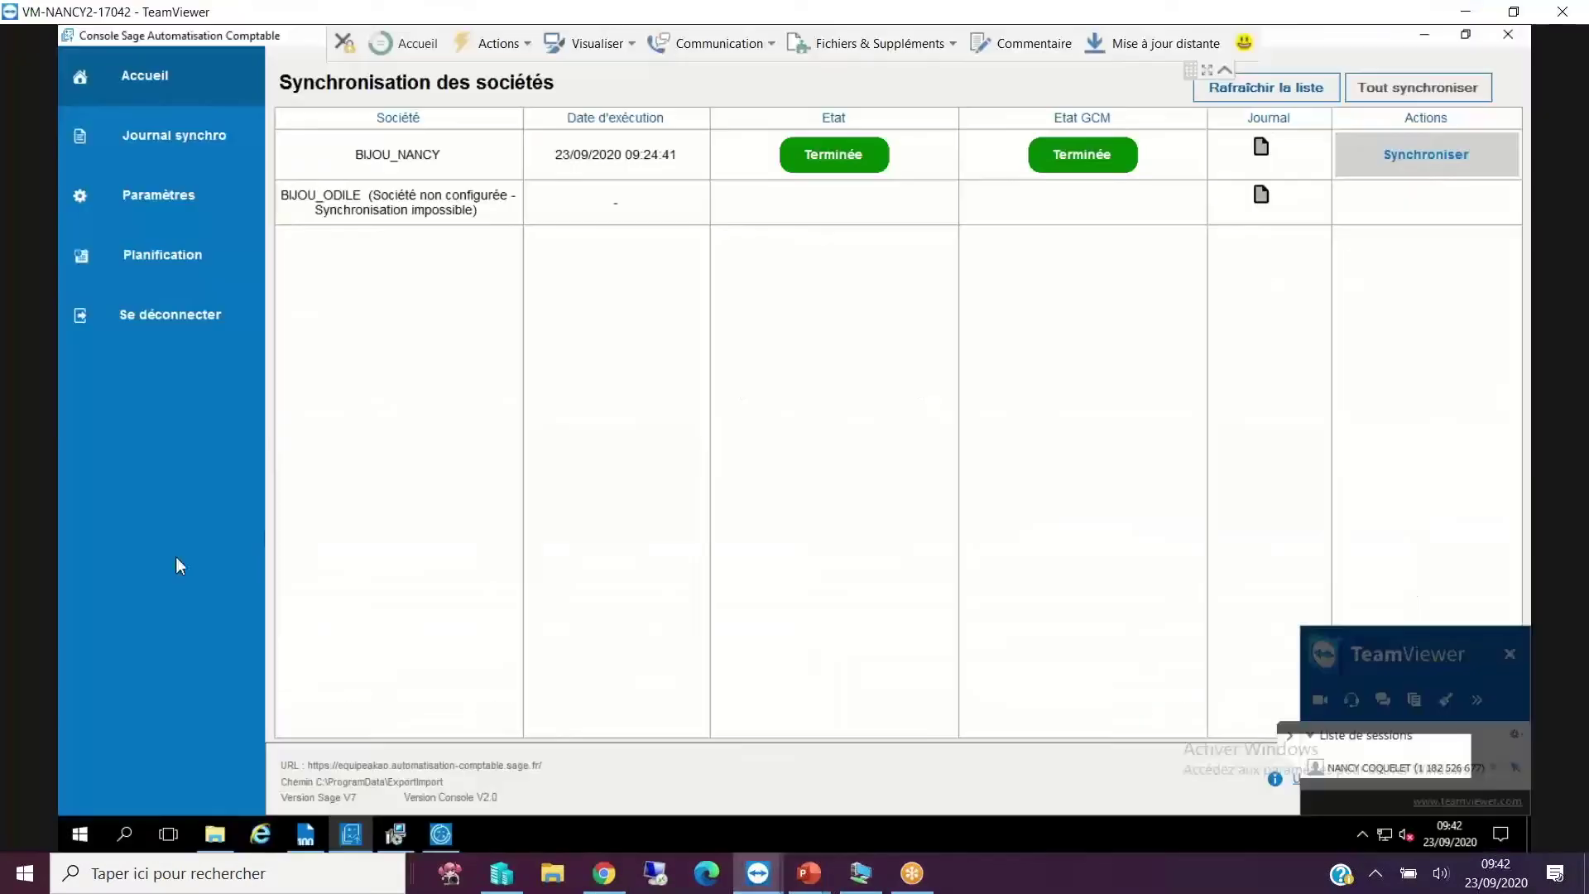
left_click(351, 830)
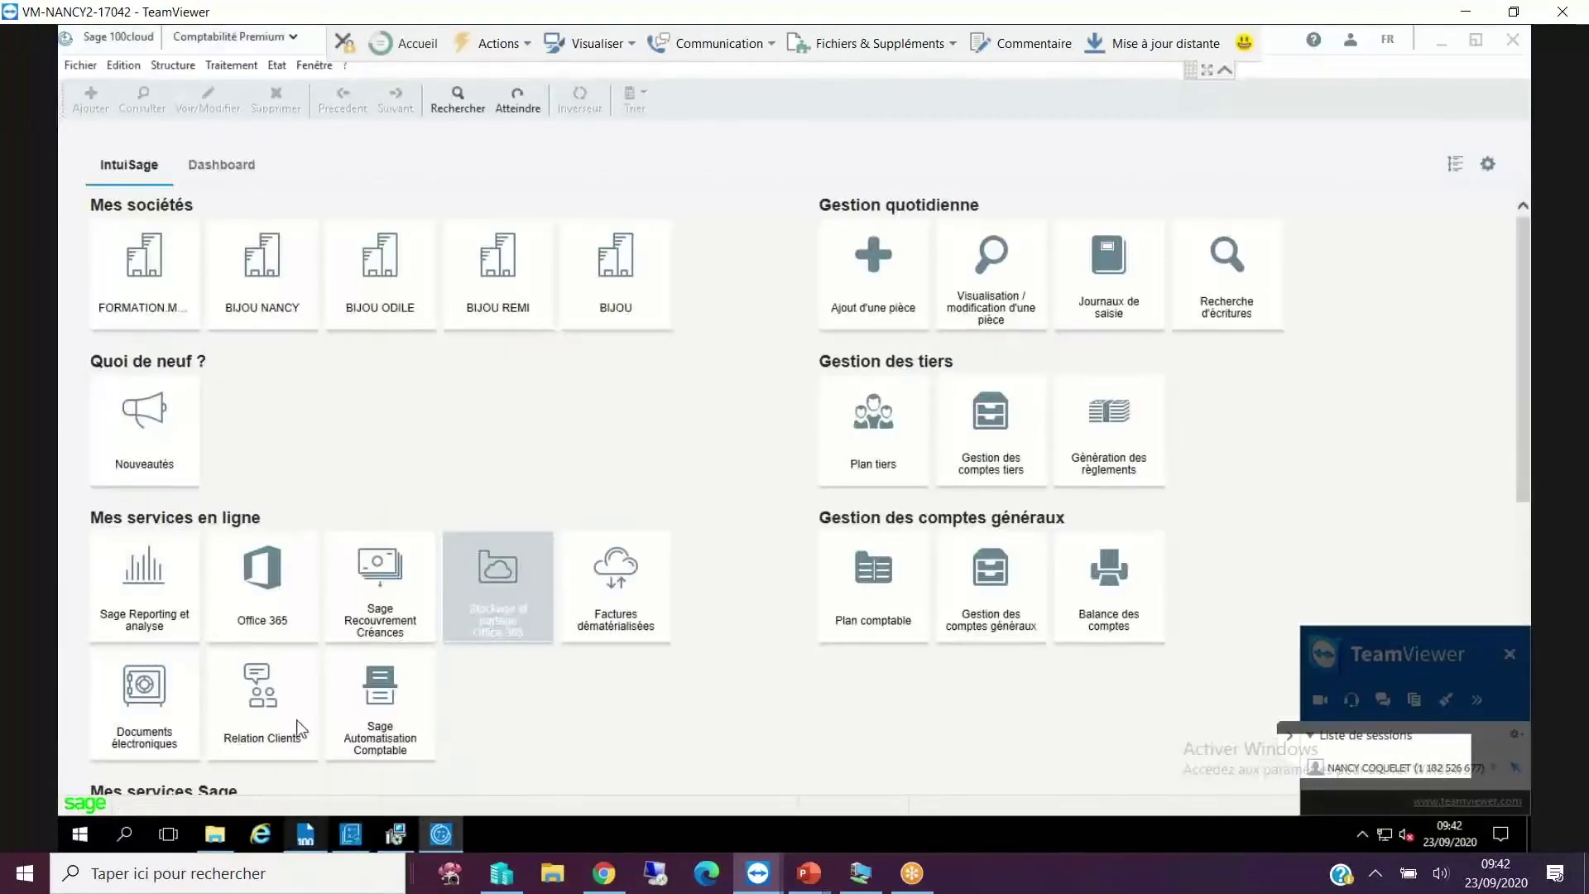
left_click(190, 73)
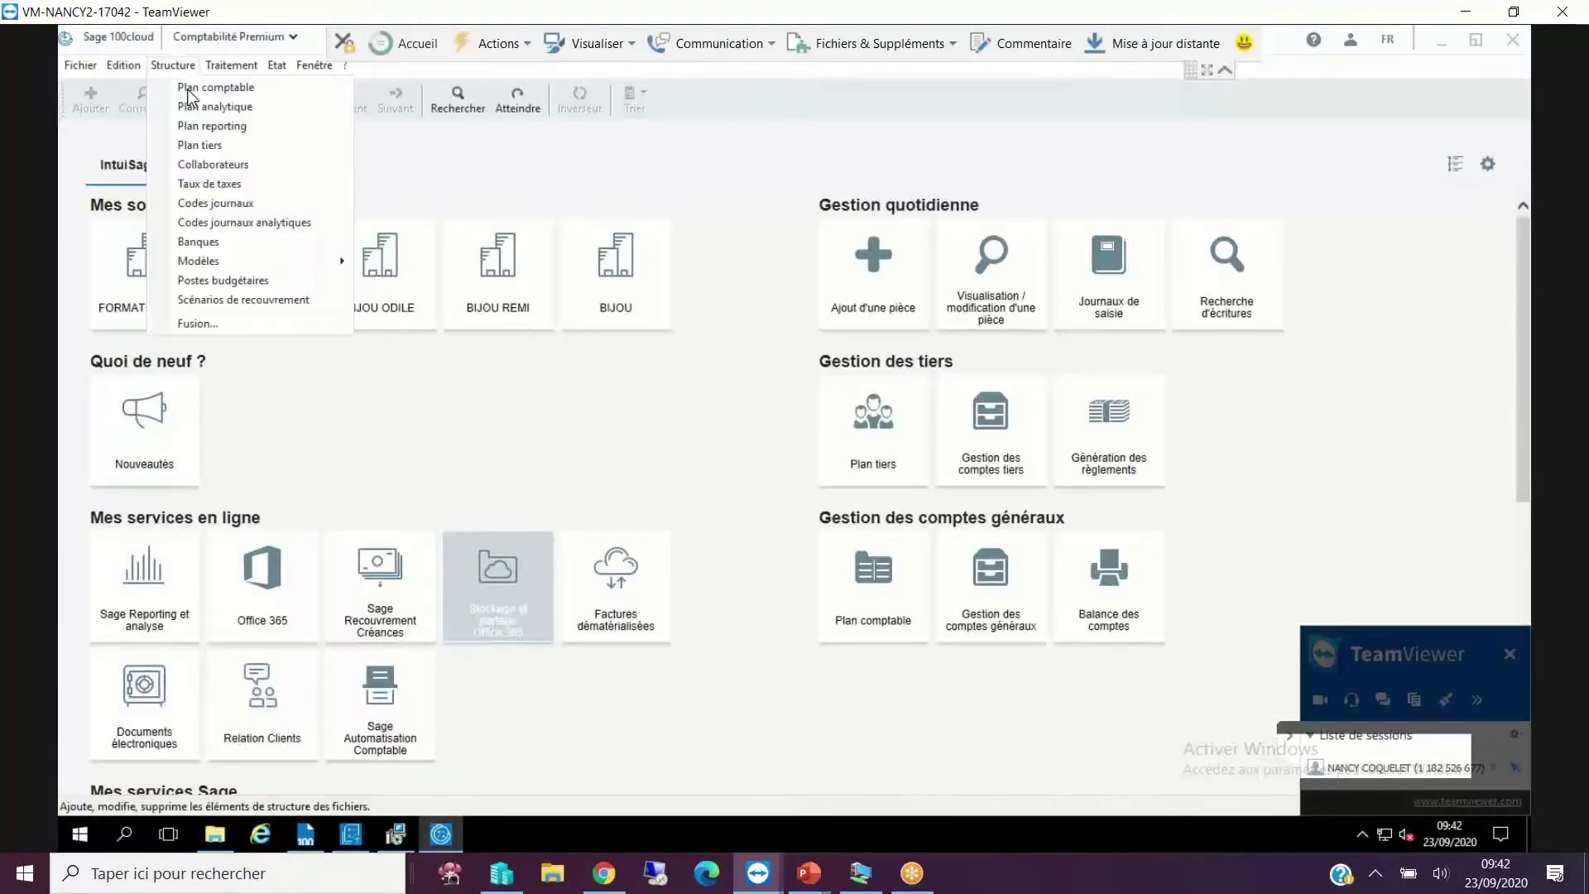
left_click(199, 142)
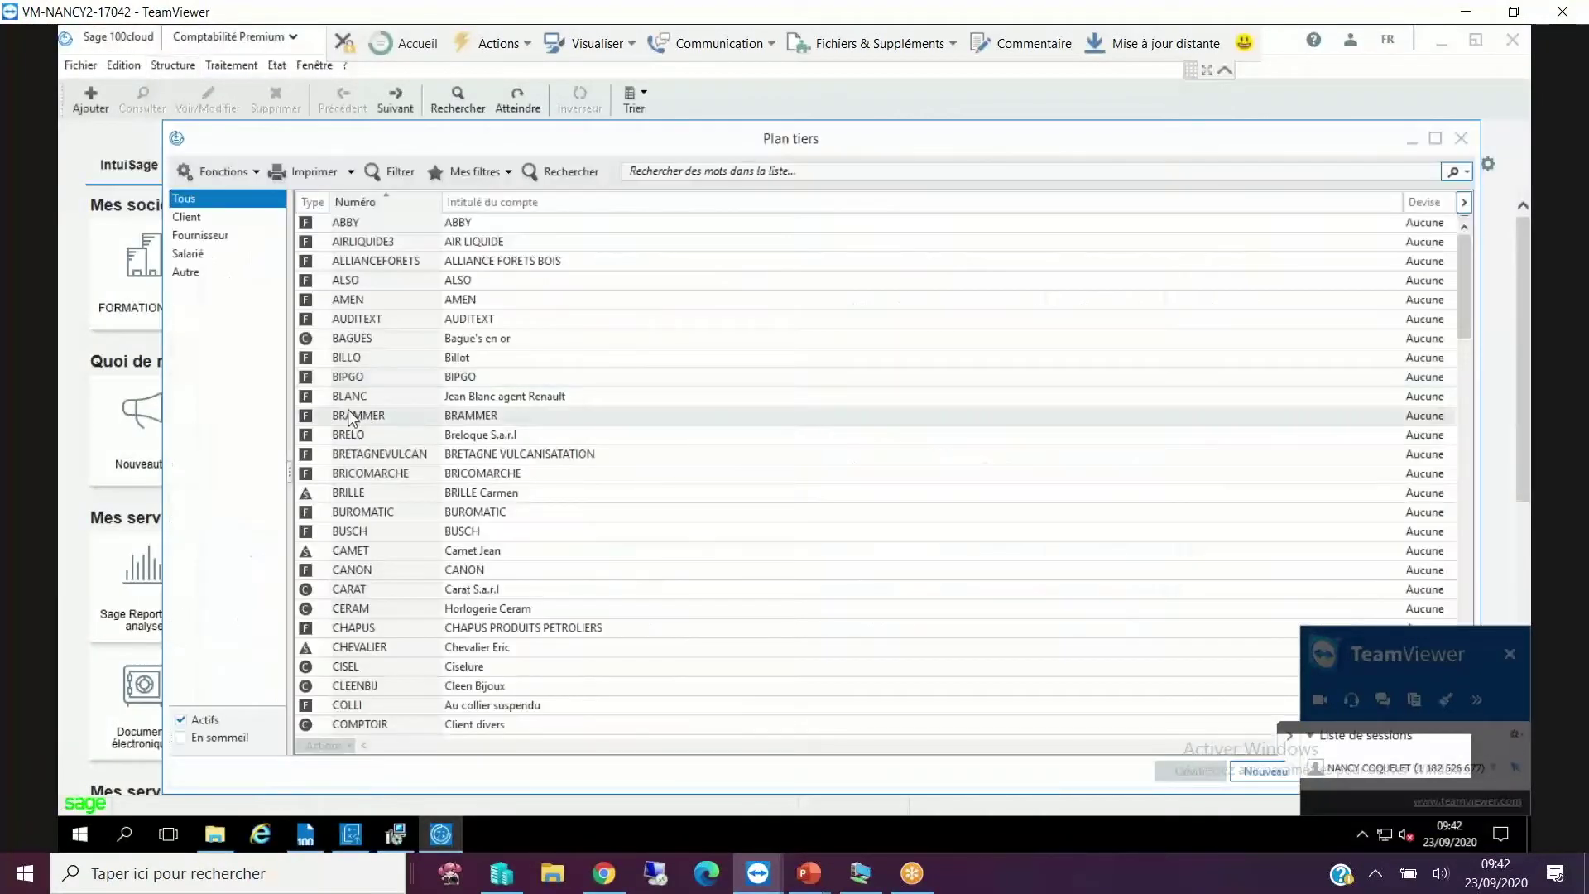
left_click(215, 237)
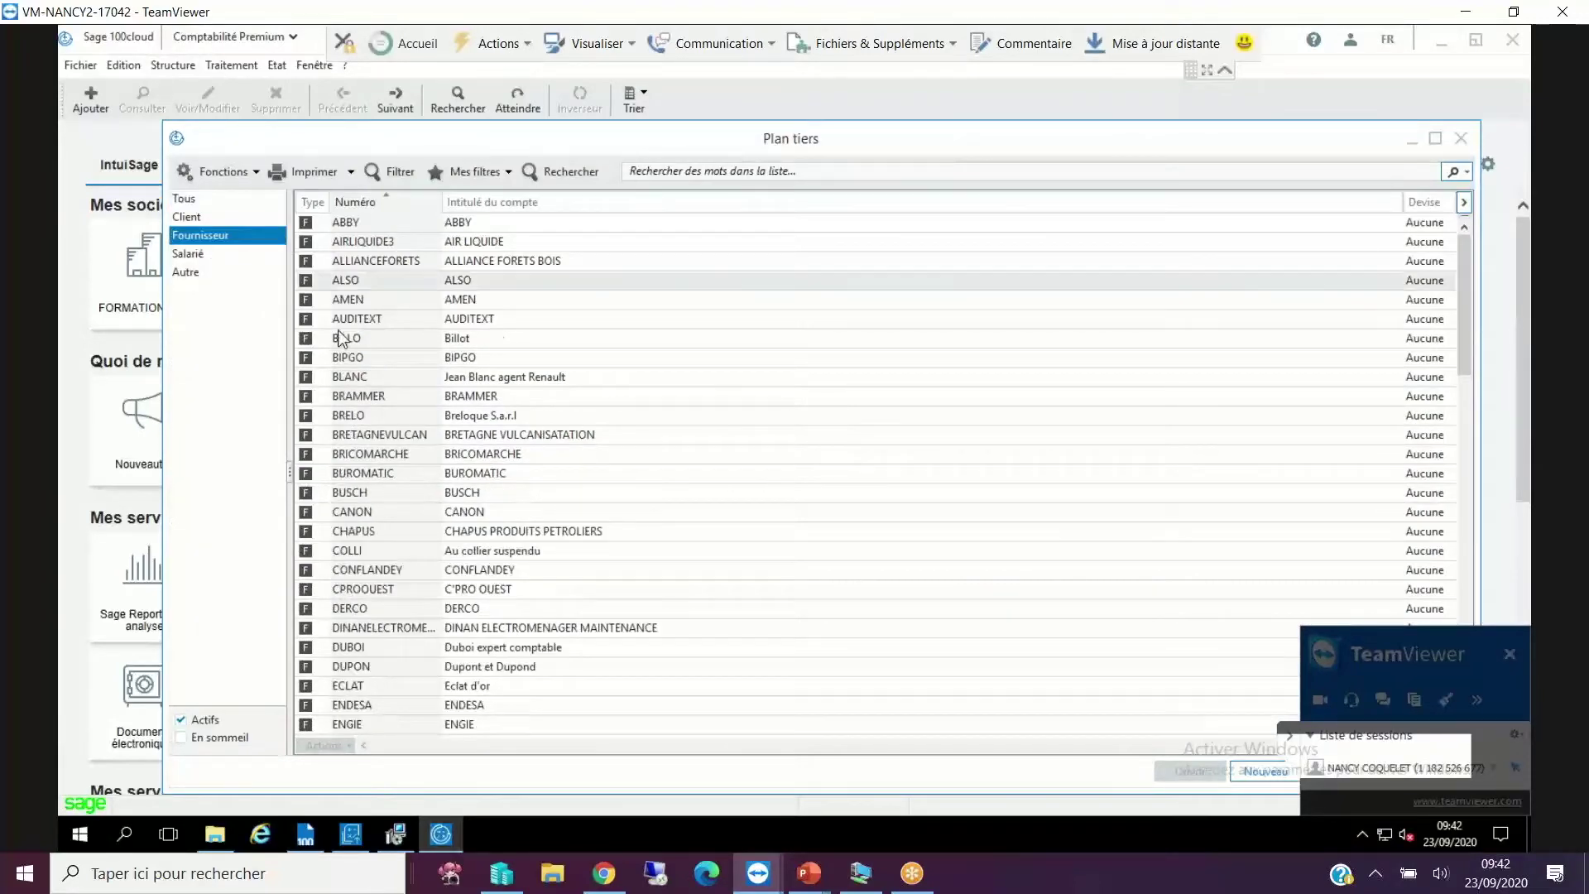
scroll(379, 616, "down", 6)
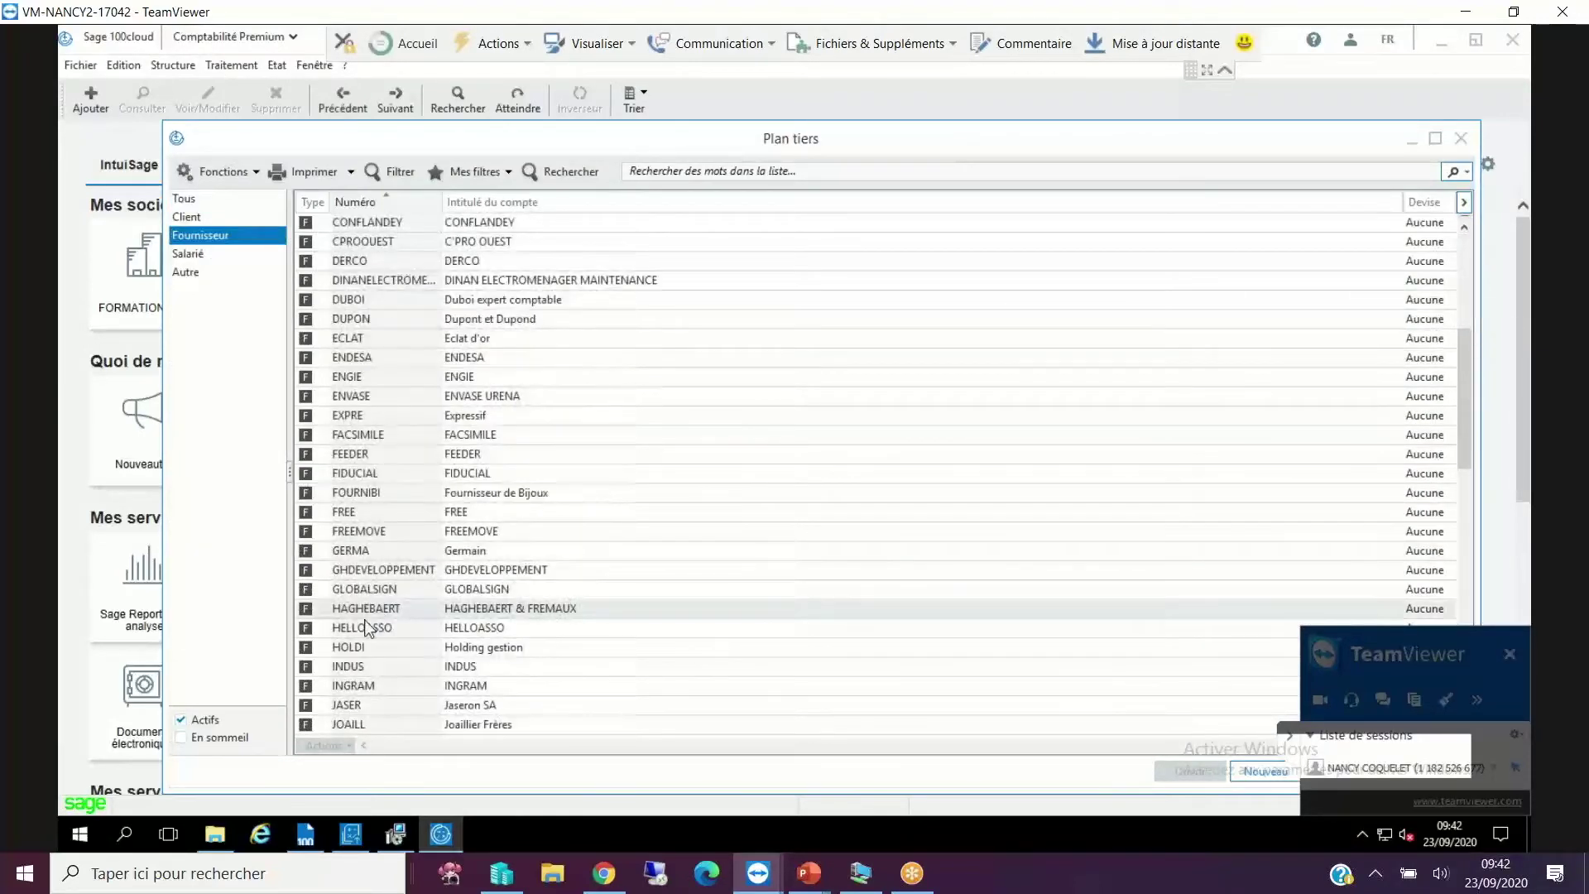
Open the INGRAM supplier record, examine its Identifiant TVA, and close the record.
double_click(352, 687)
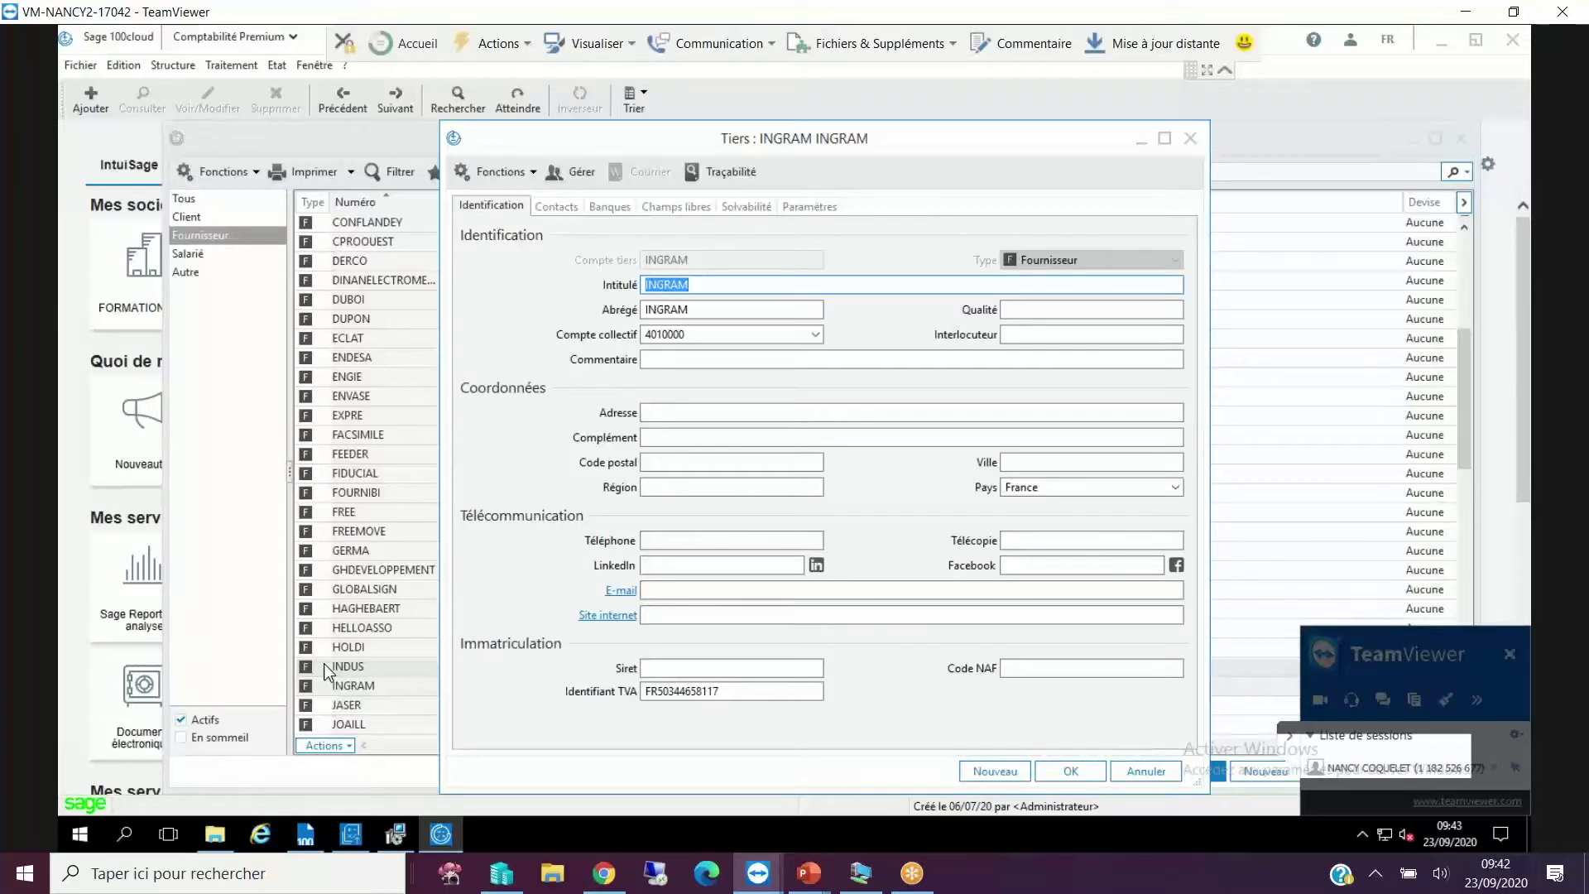
left_click(708, 692)
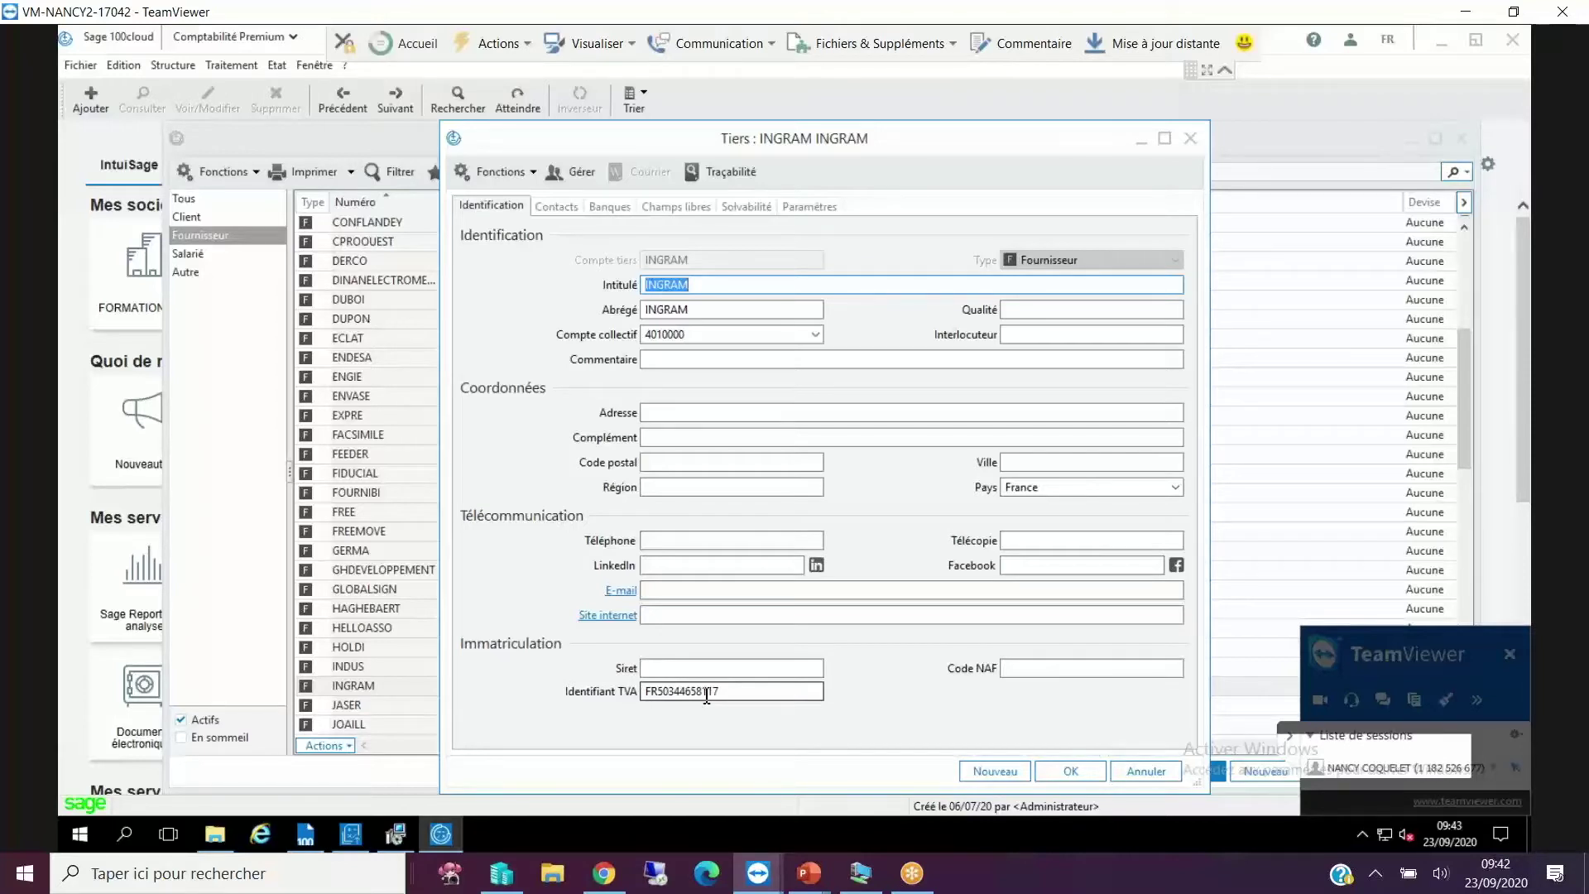
left_click(750, 689)
left_click_drag(751, 689, 579, 687)
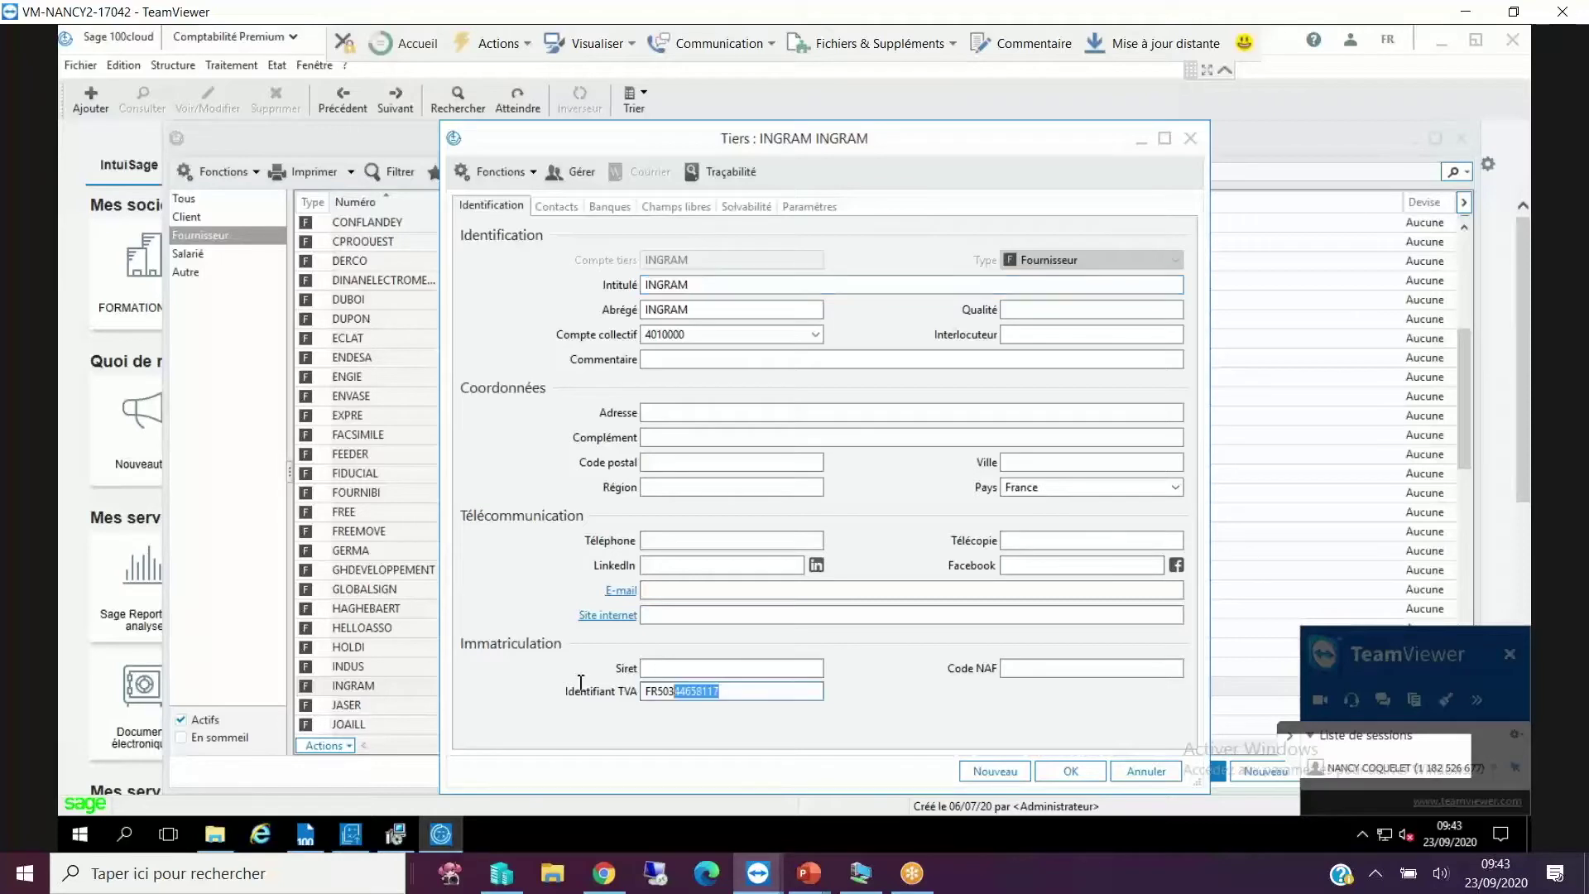
double_click(667, 687)
key("Escape")
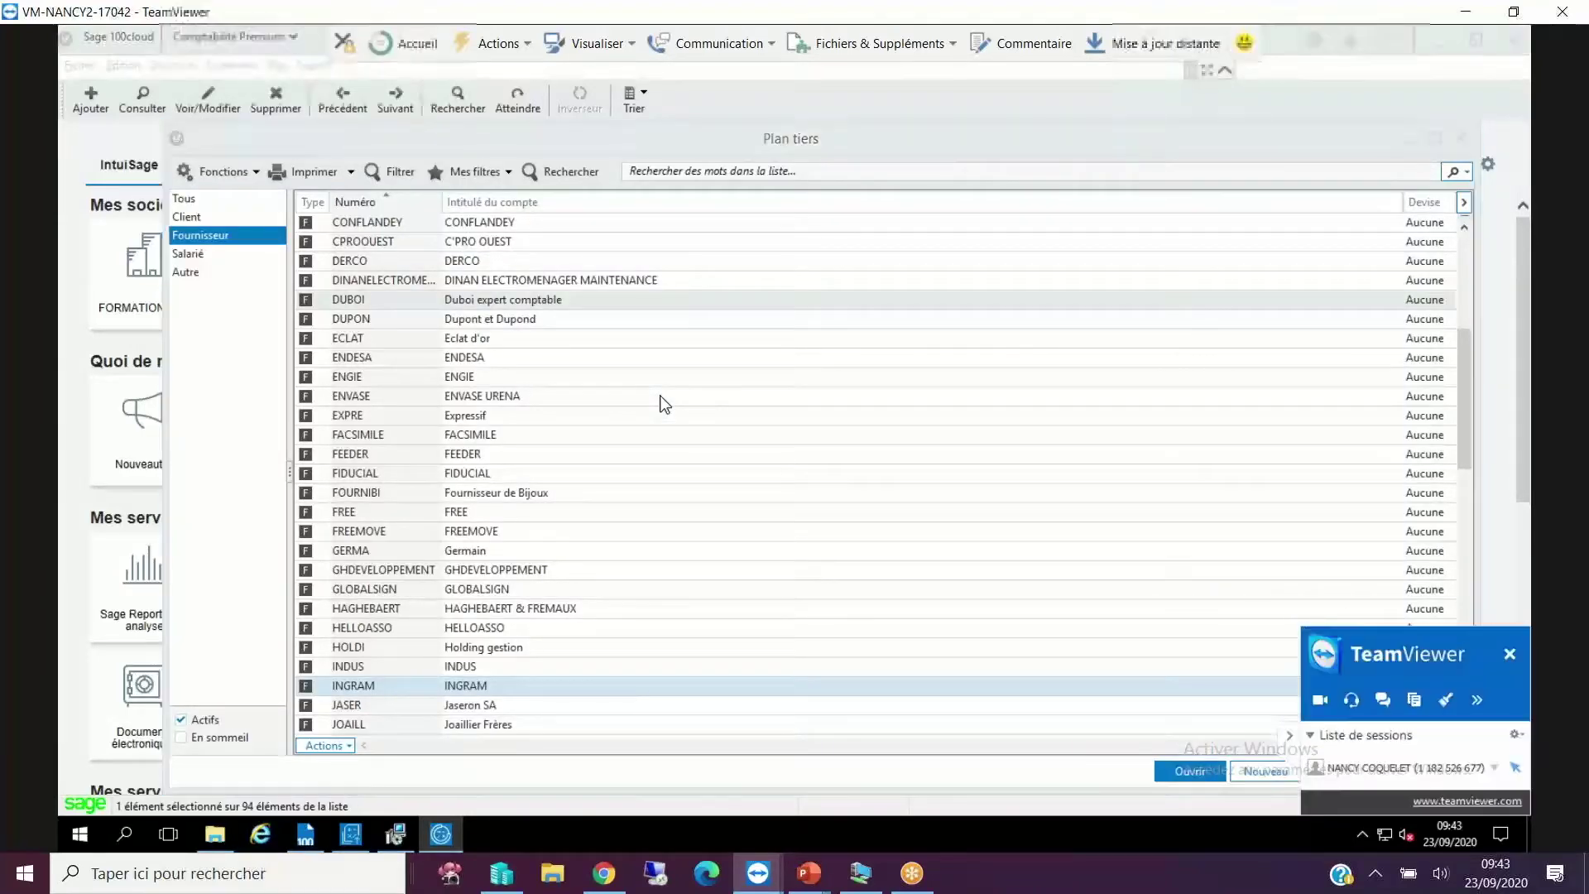
Switch back to Chrome and examine the supplier, dates and amounts of the first document awaiting accounting.
key("alt+Tab")
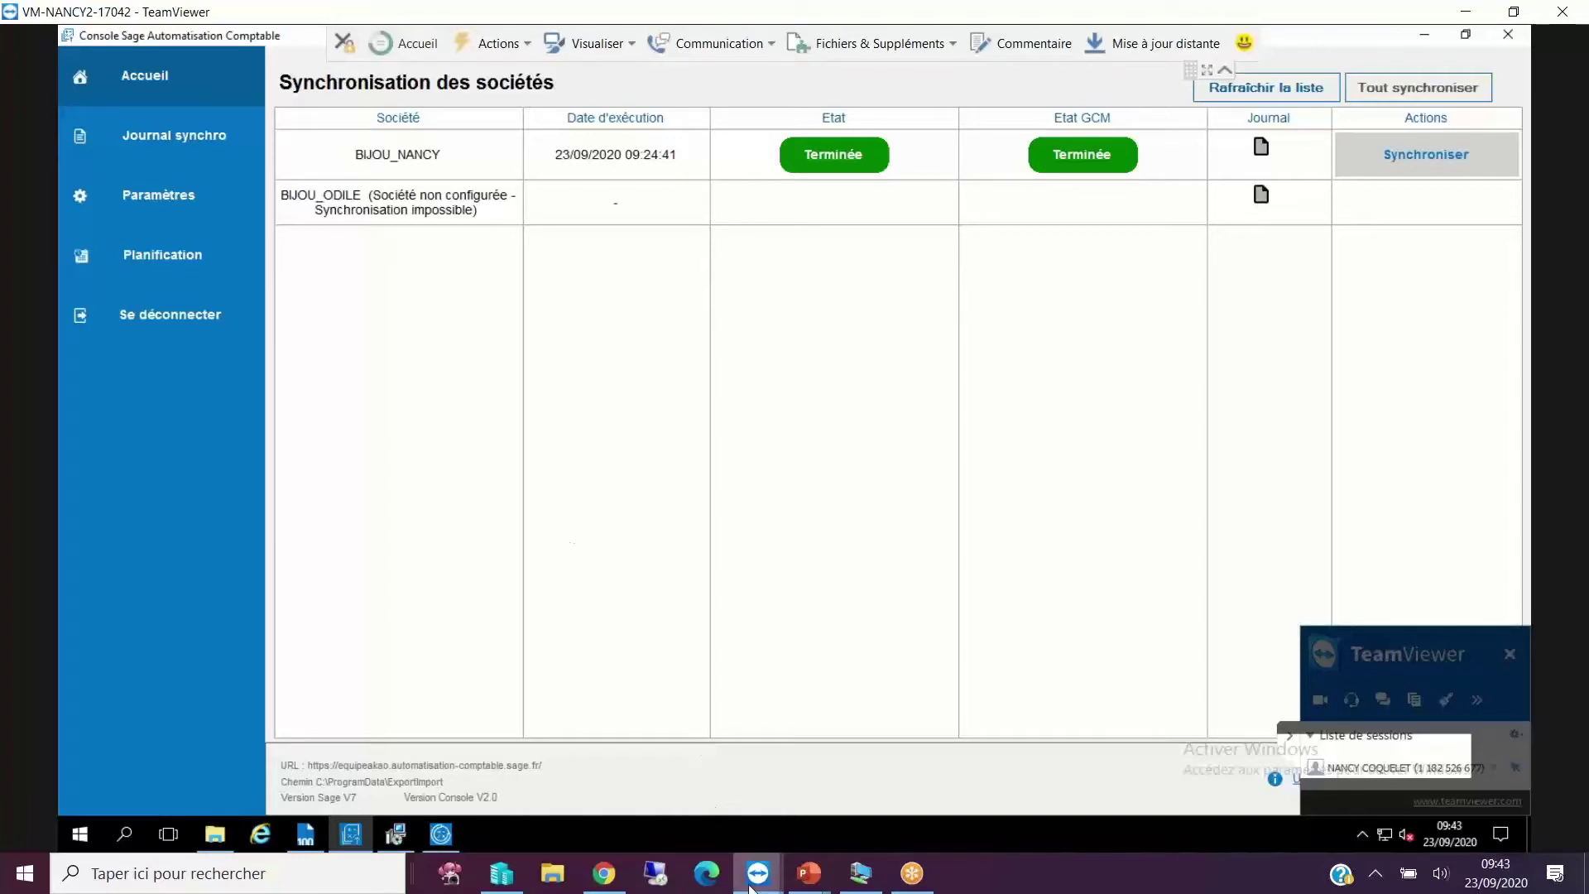
mouse_move(751, 891)
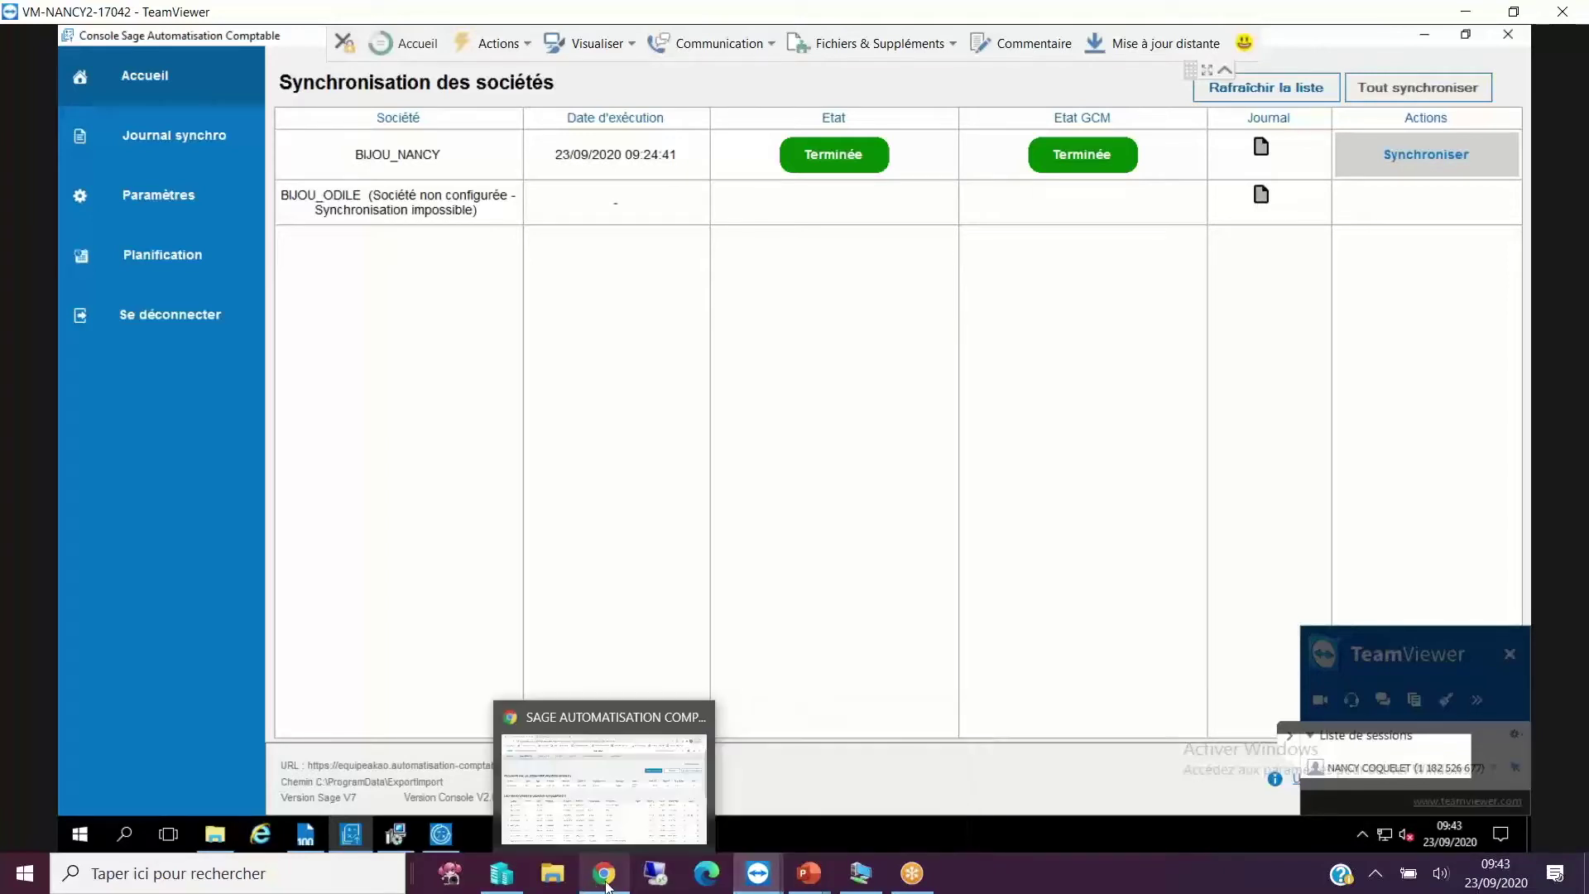
left_click(608, 778)
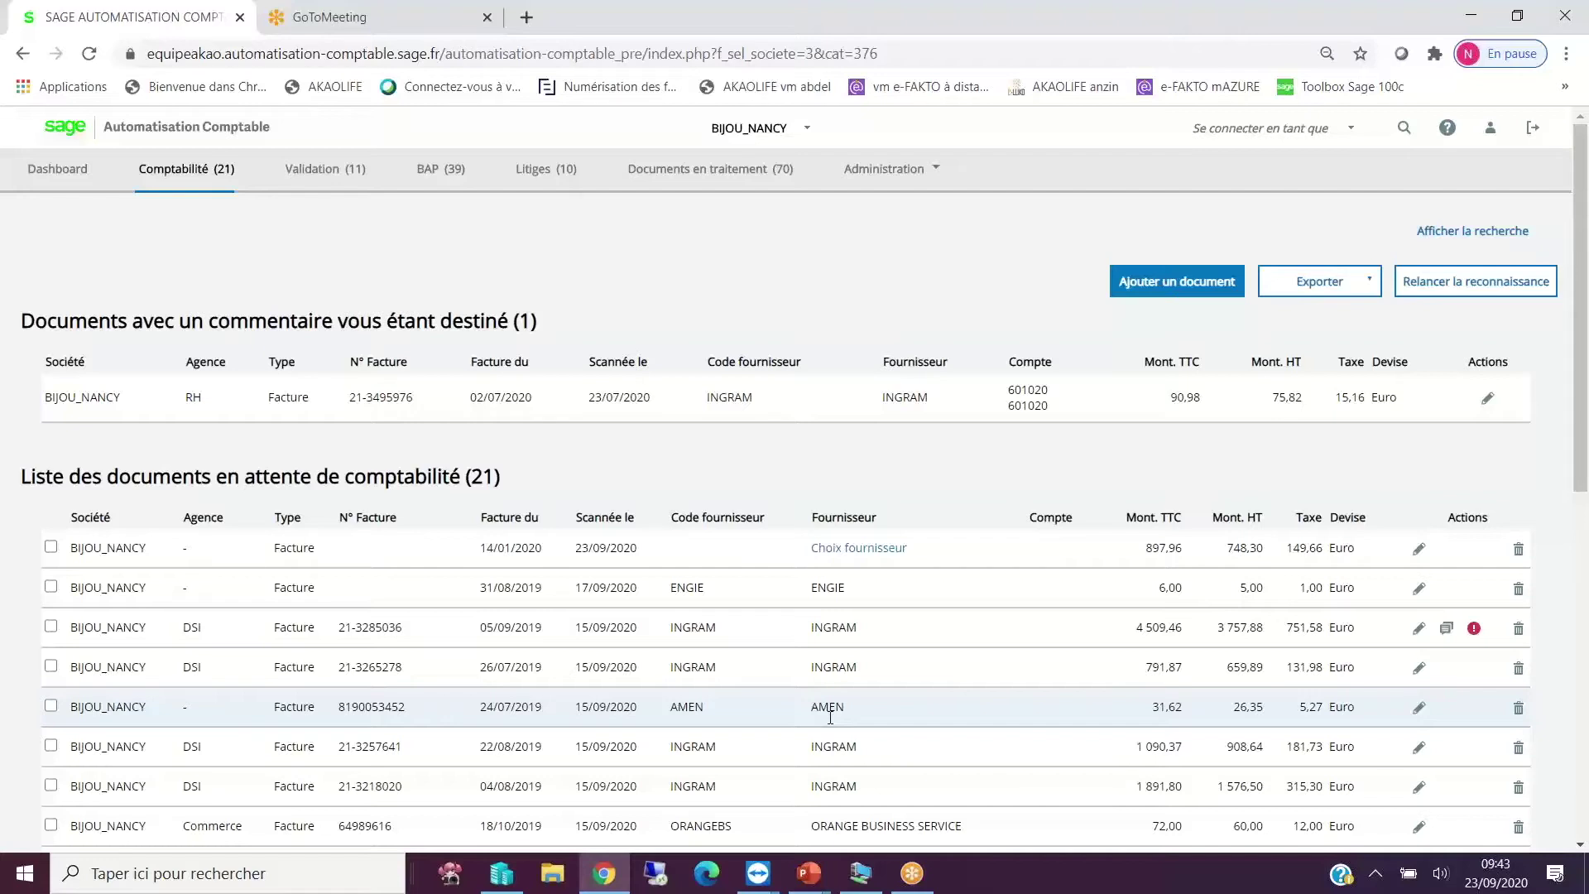
left_click(857, 556)
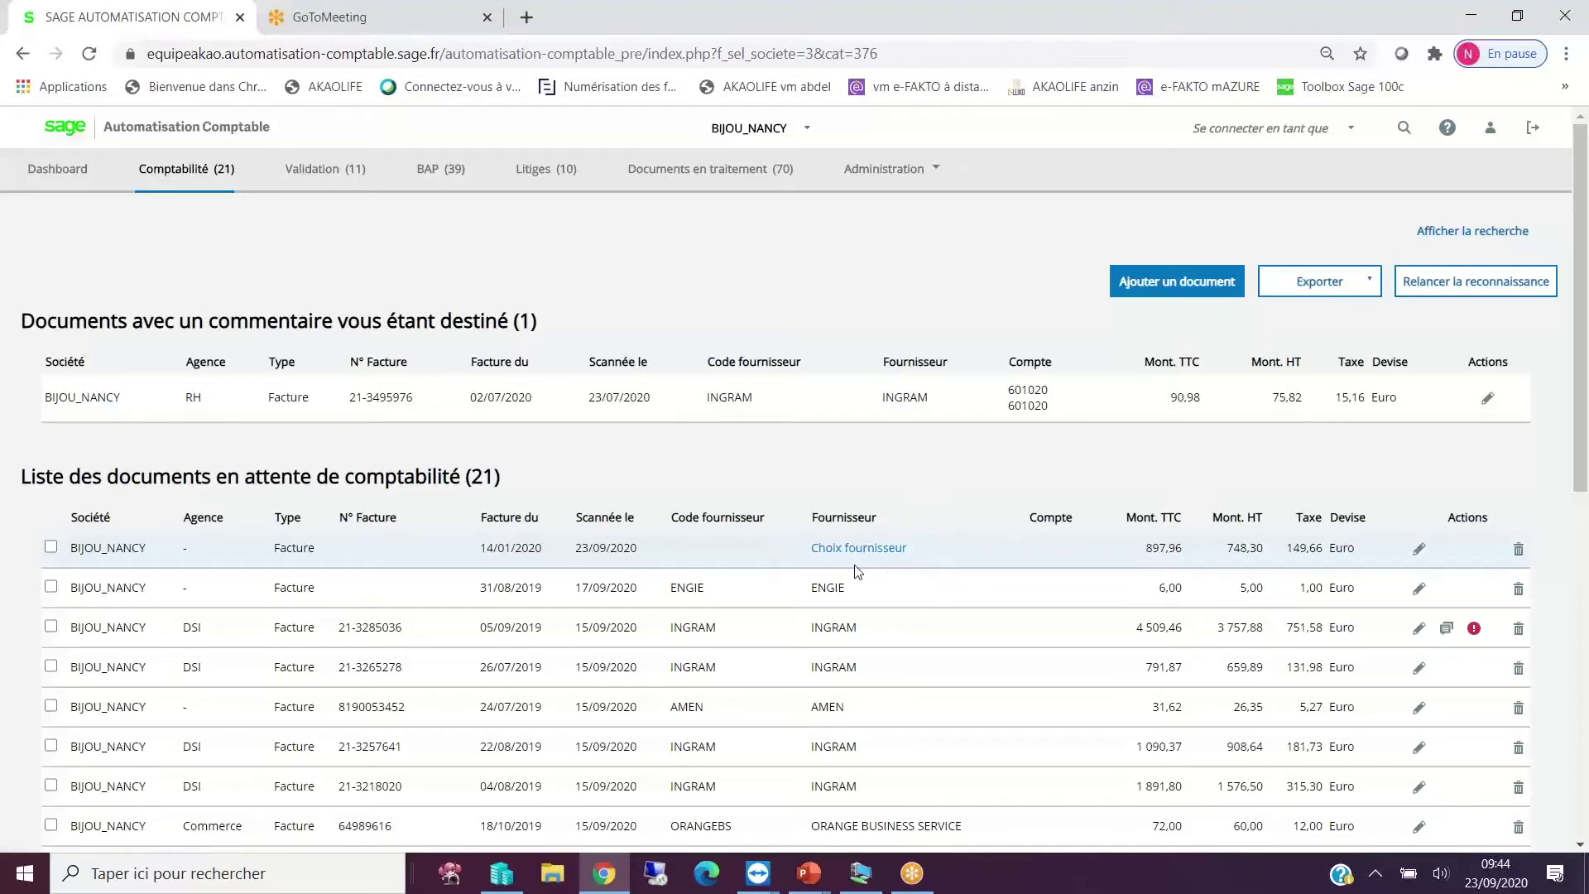
left_click(524, 569)
left_click(1163, 552)
left_click(1320, 546)
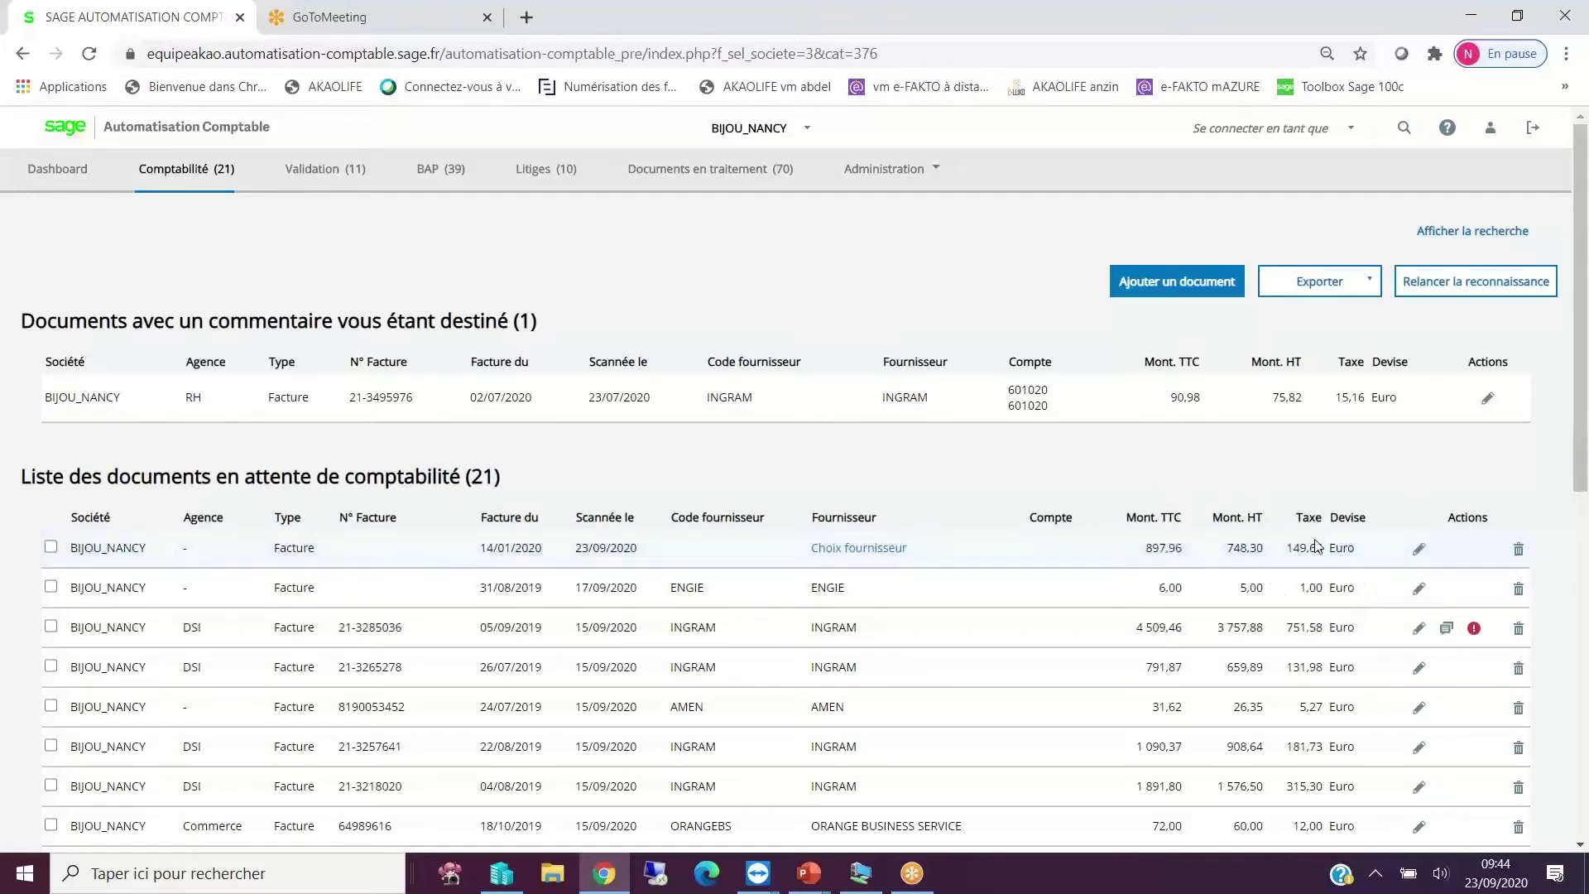
left_click(1169, 556)
left_click(601, 554)
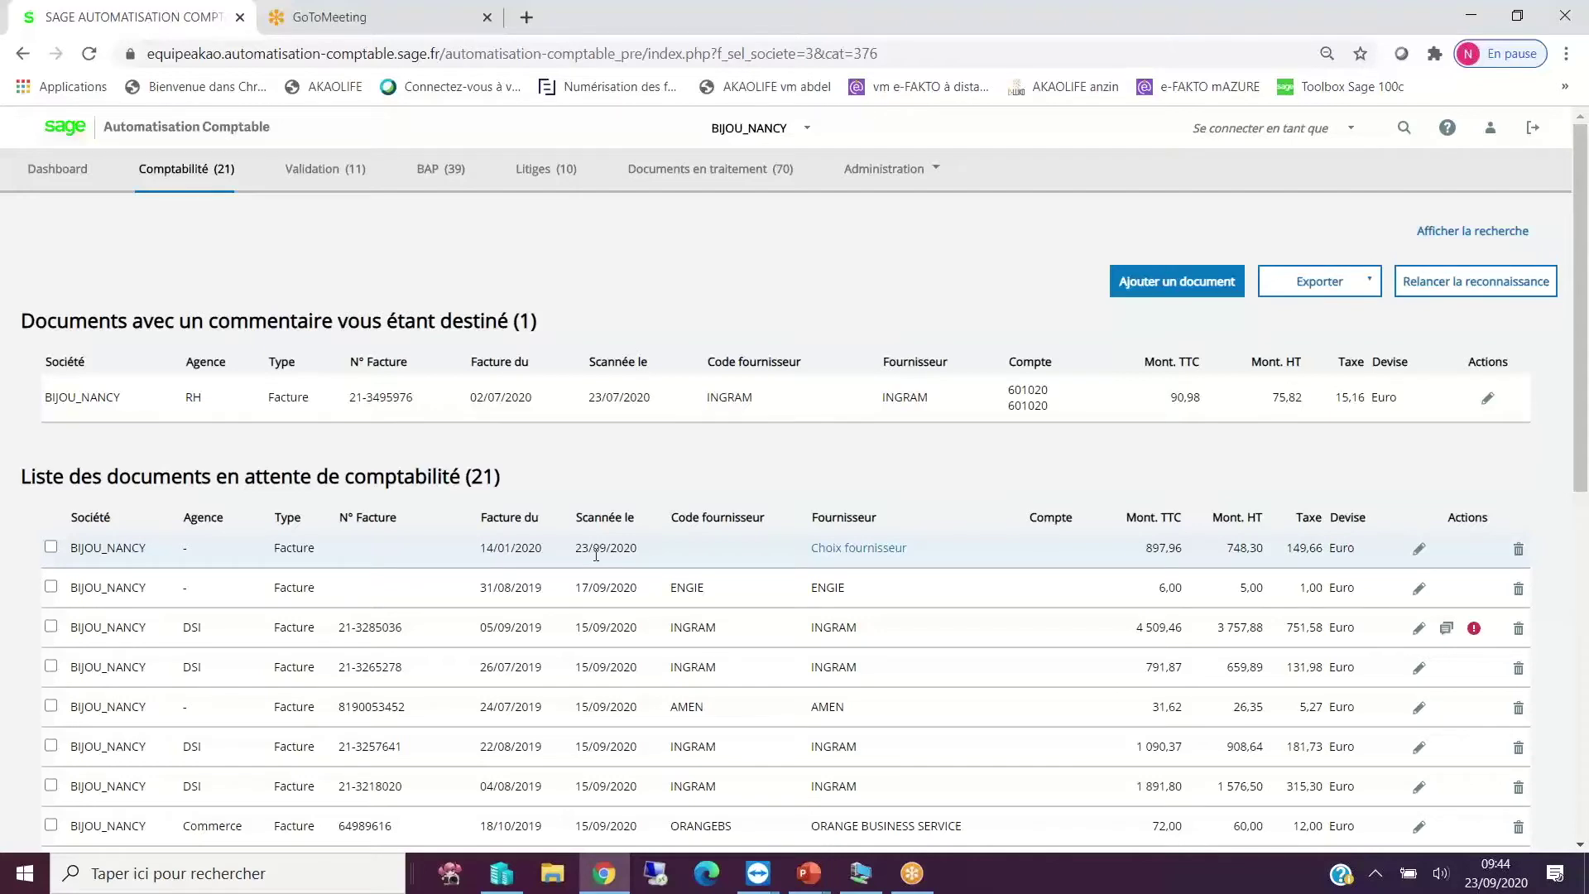
Open the supplier choice for the first pending document, review its scanned invoice, and open the form to add a new supplier.
left_click(858, 548)
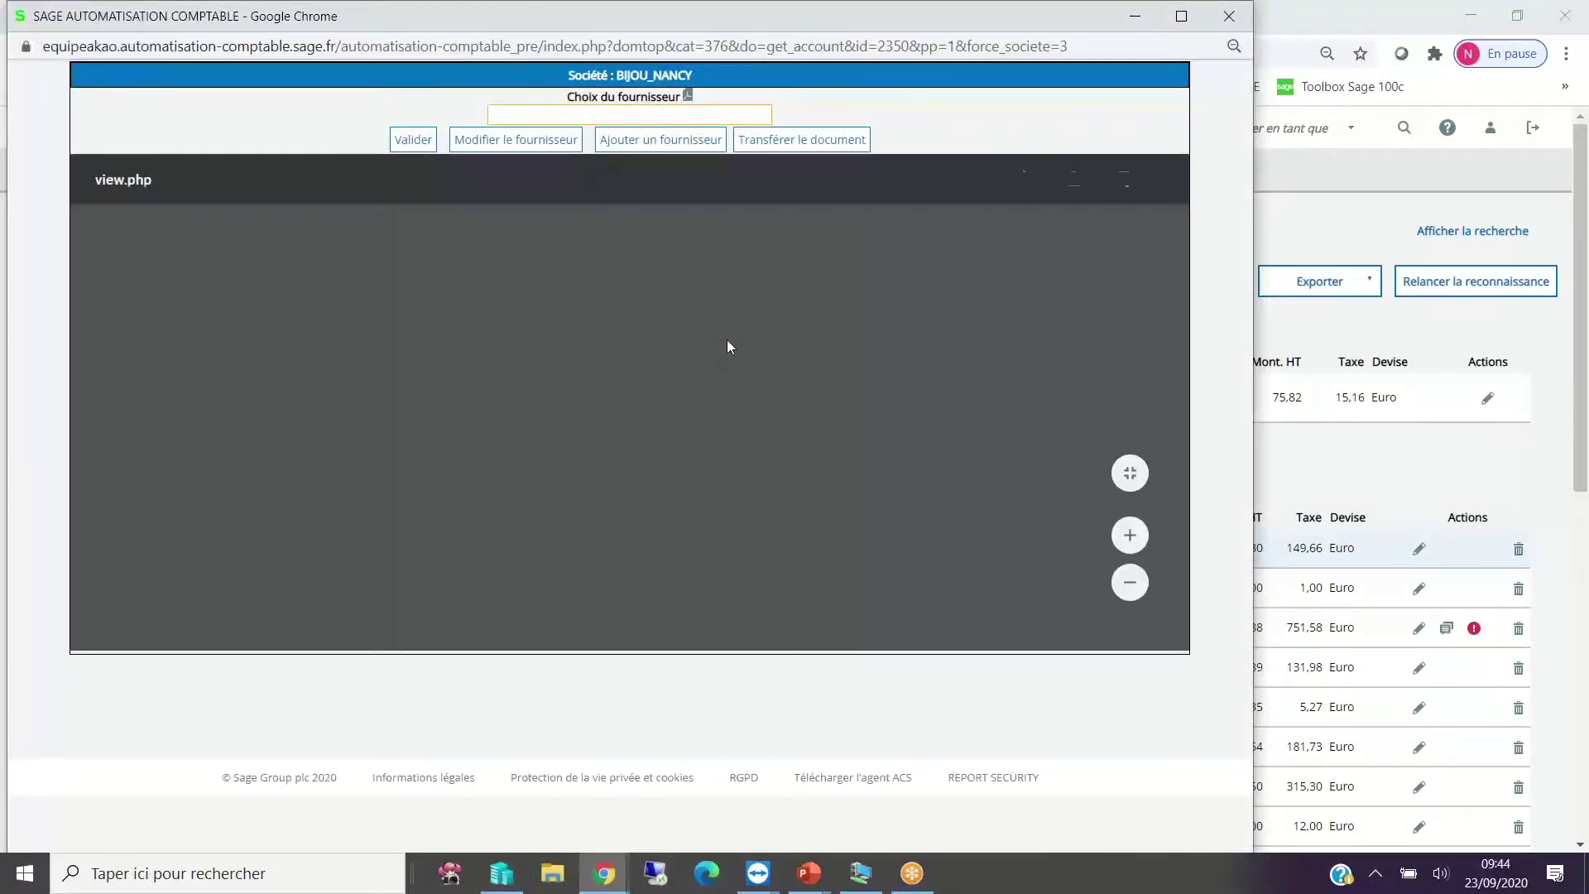
scroll(729, 343, "down", 5)
scroll(728, 344, "down", 4)
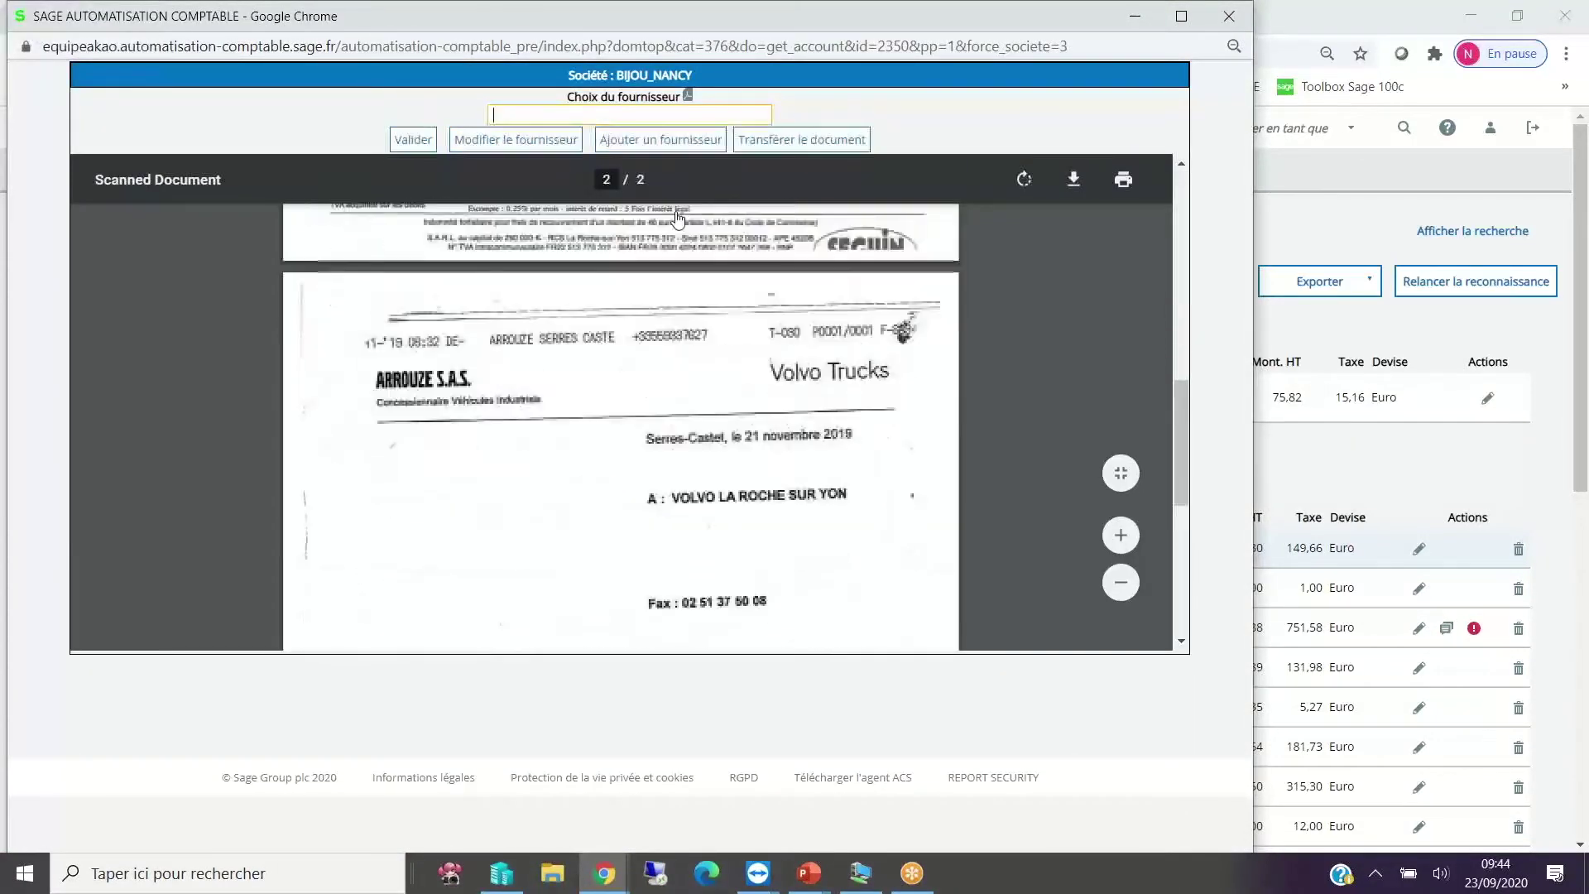
left_click(654, 149)
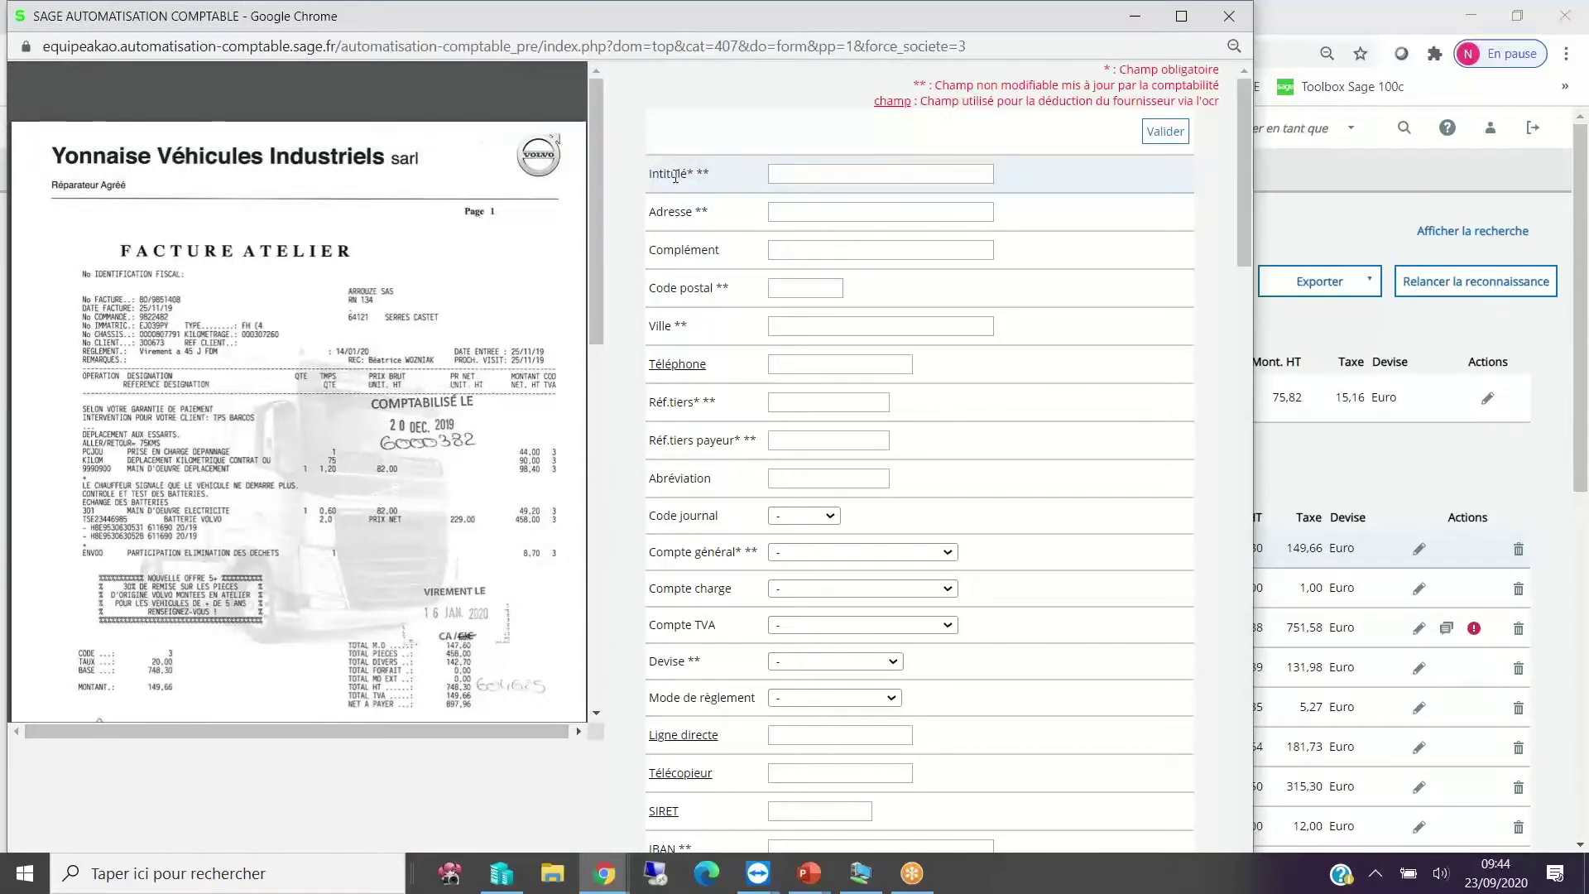
Close the new supplier form without entering any data and return to the list of documents awaiting accounting.
left_click_drag(399, 20, 191, 358)
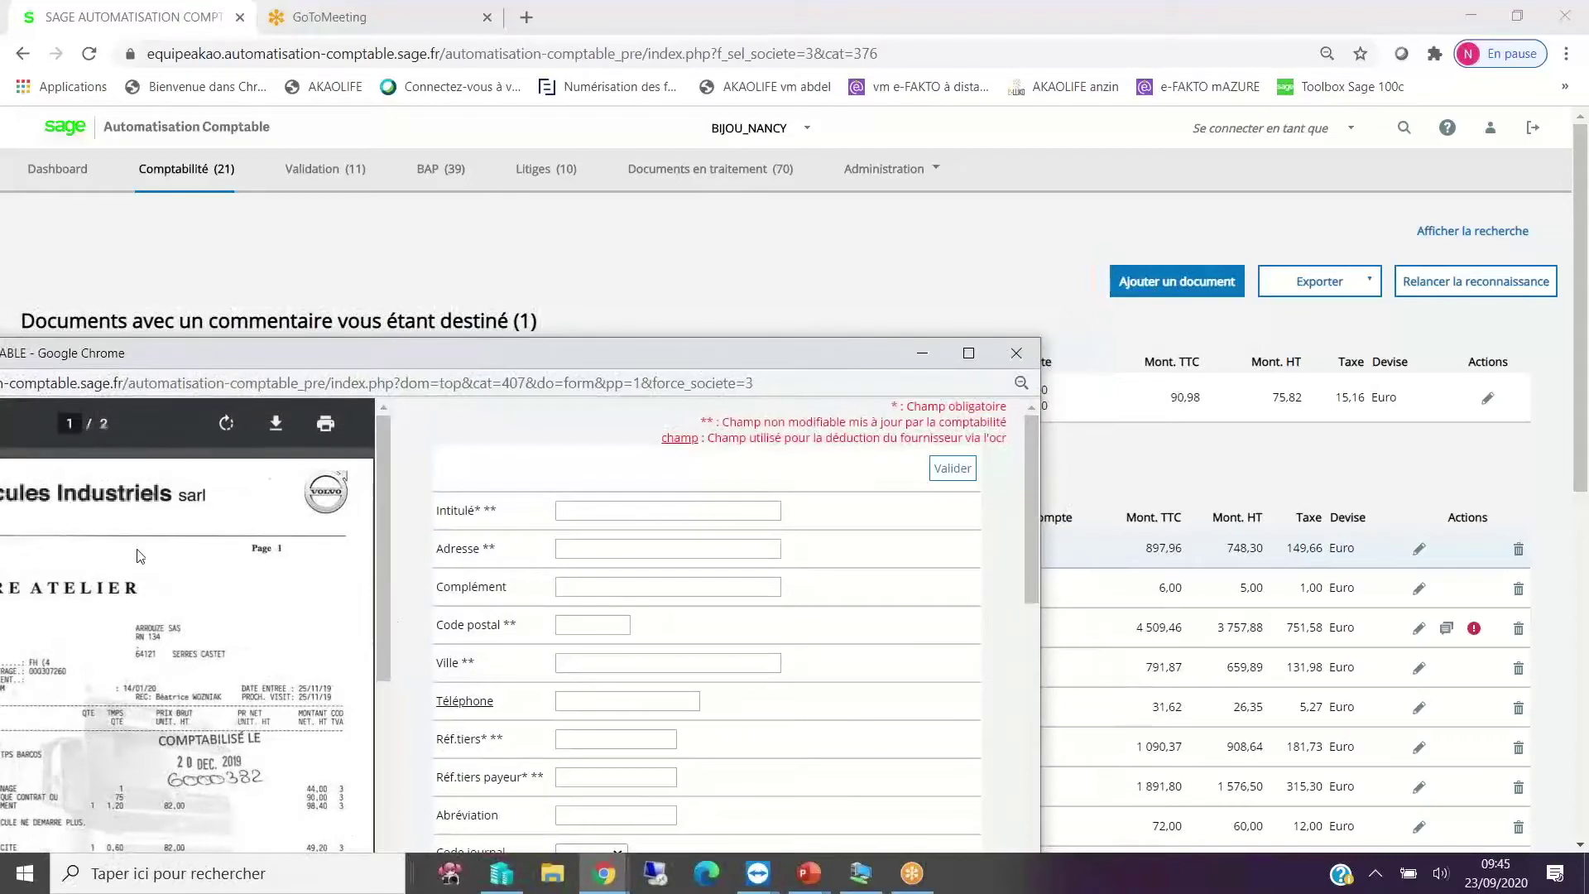
left_click(1013, 355)
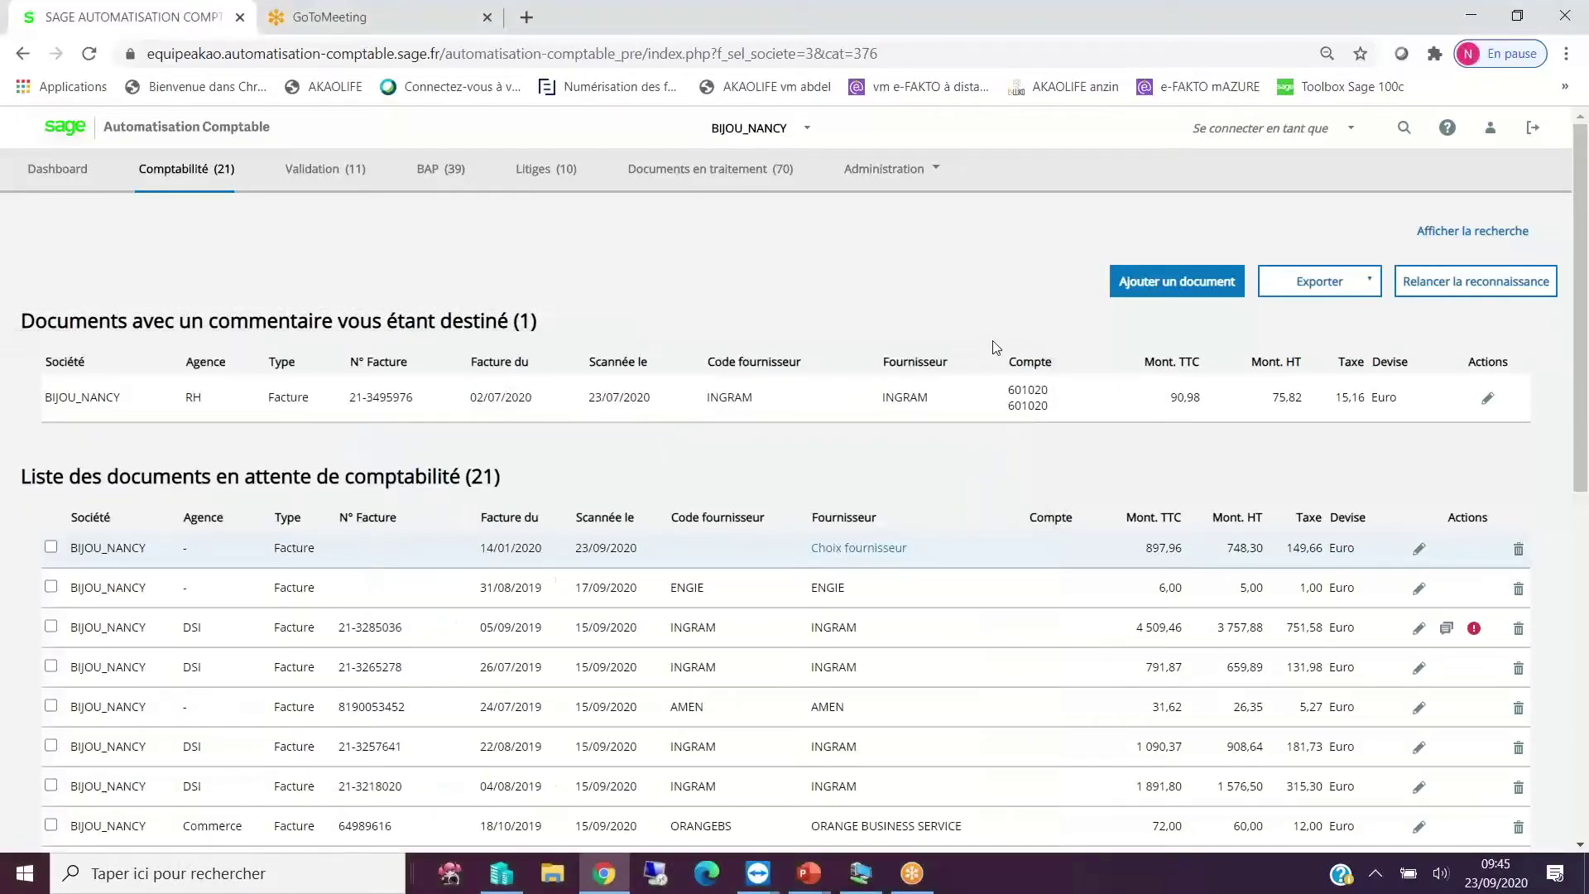
Open the pending INGRAM invoice dated 26/07/2019 for processing and continue despite the duplicate alert.
scroll(917, 523, "down", 1)
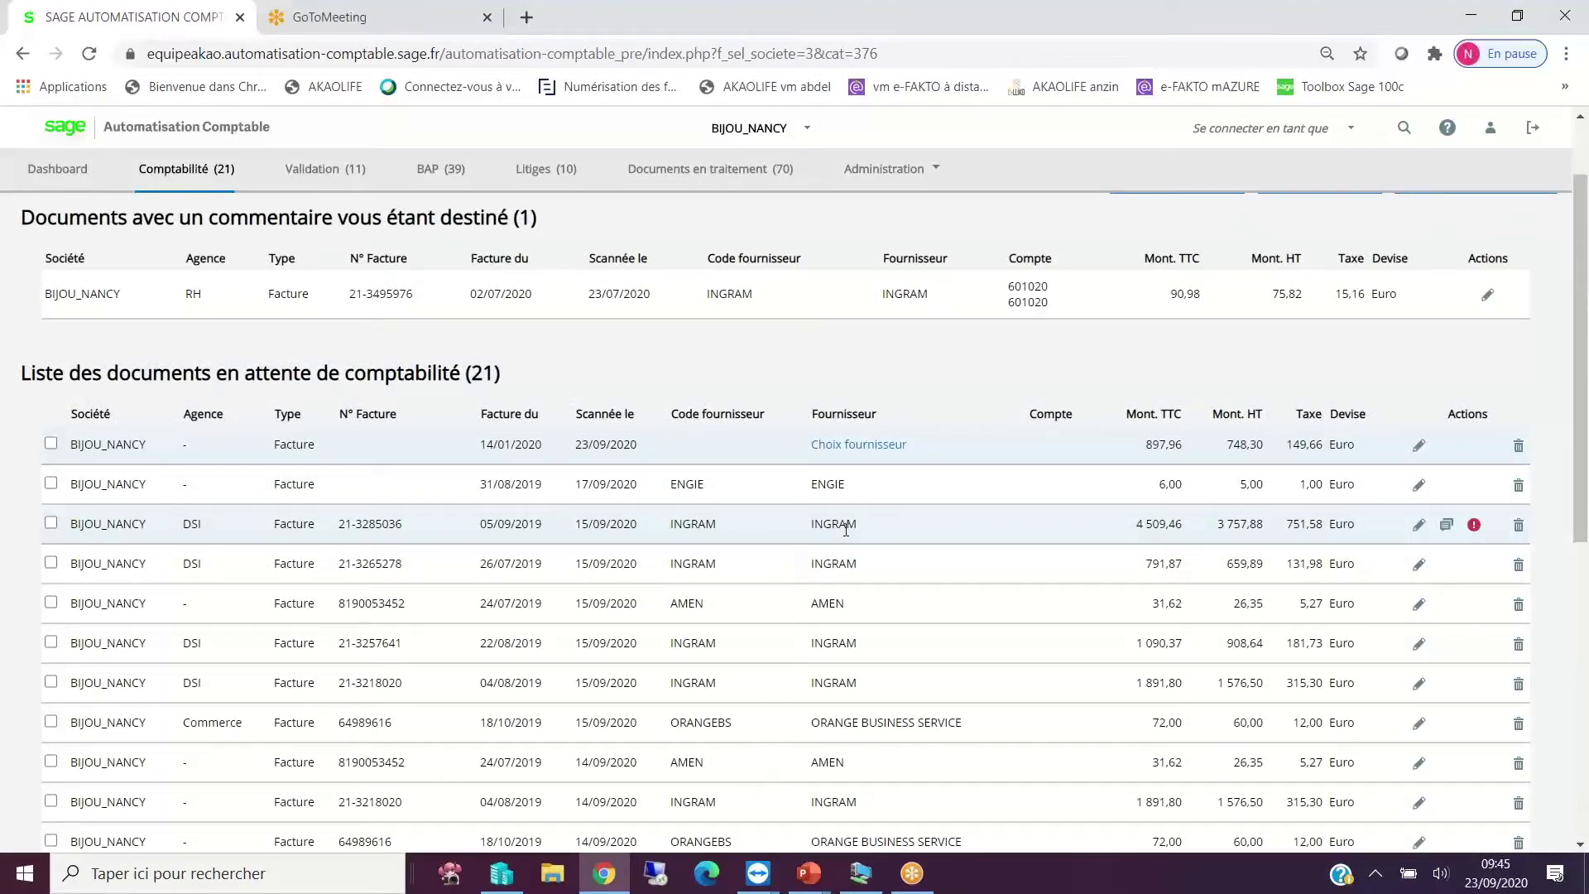
left_click(882, 565)
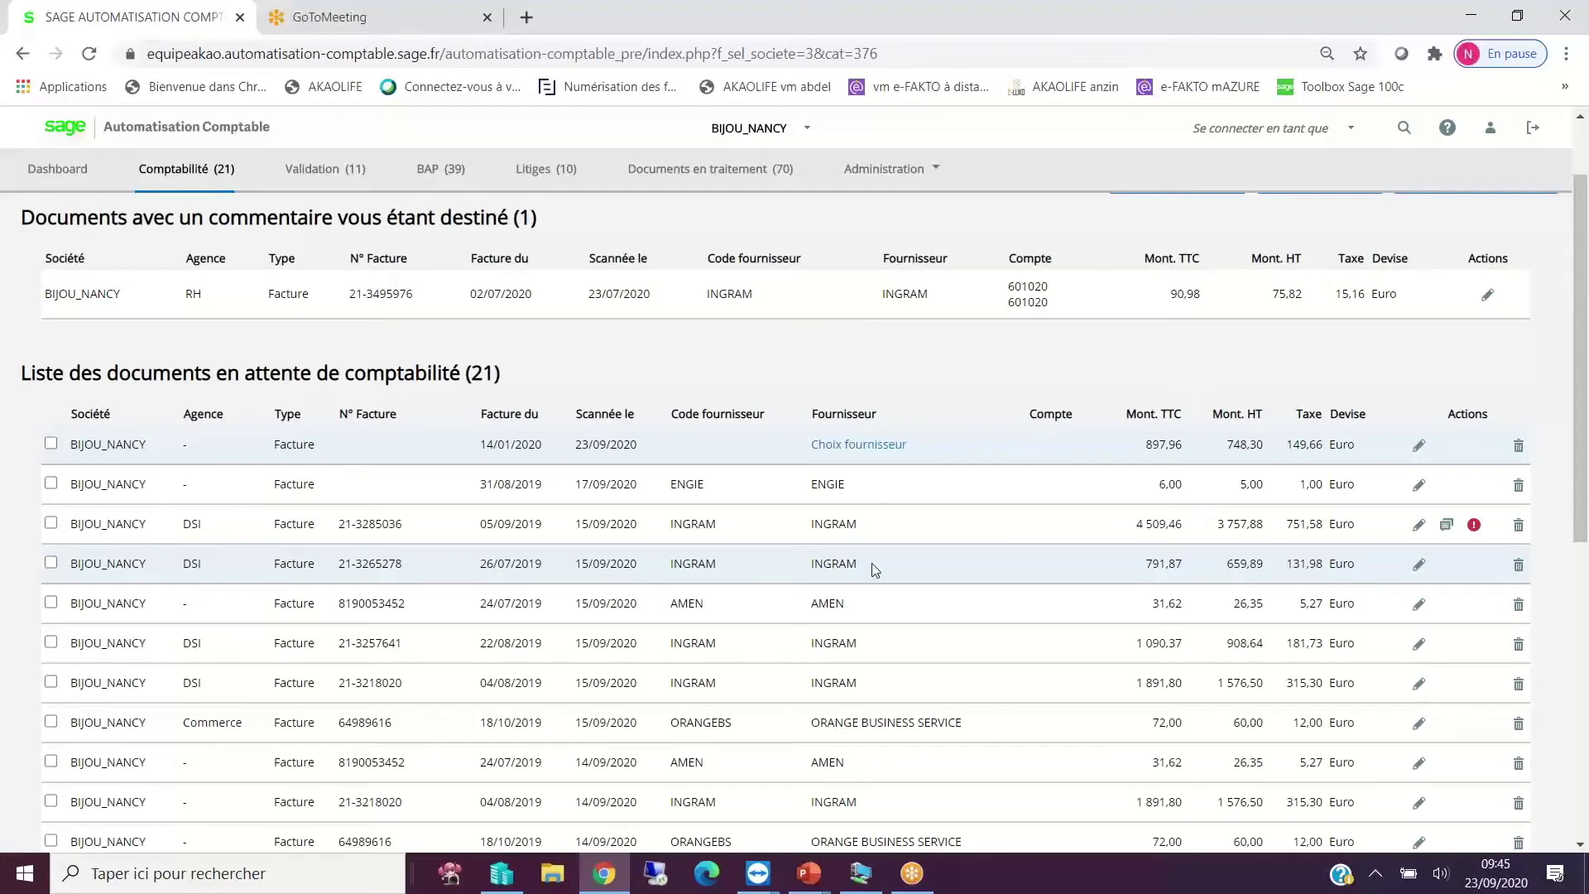
left_click(1419, 568)
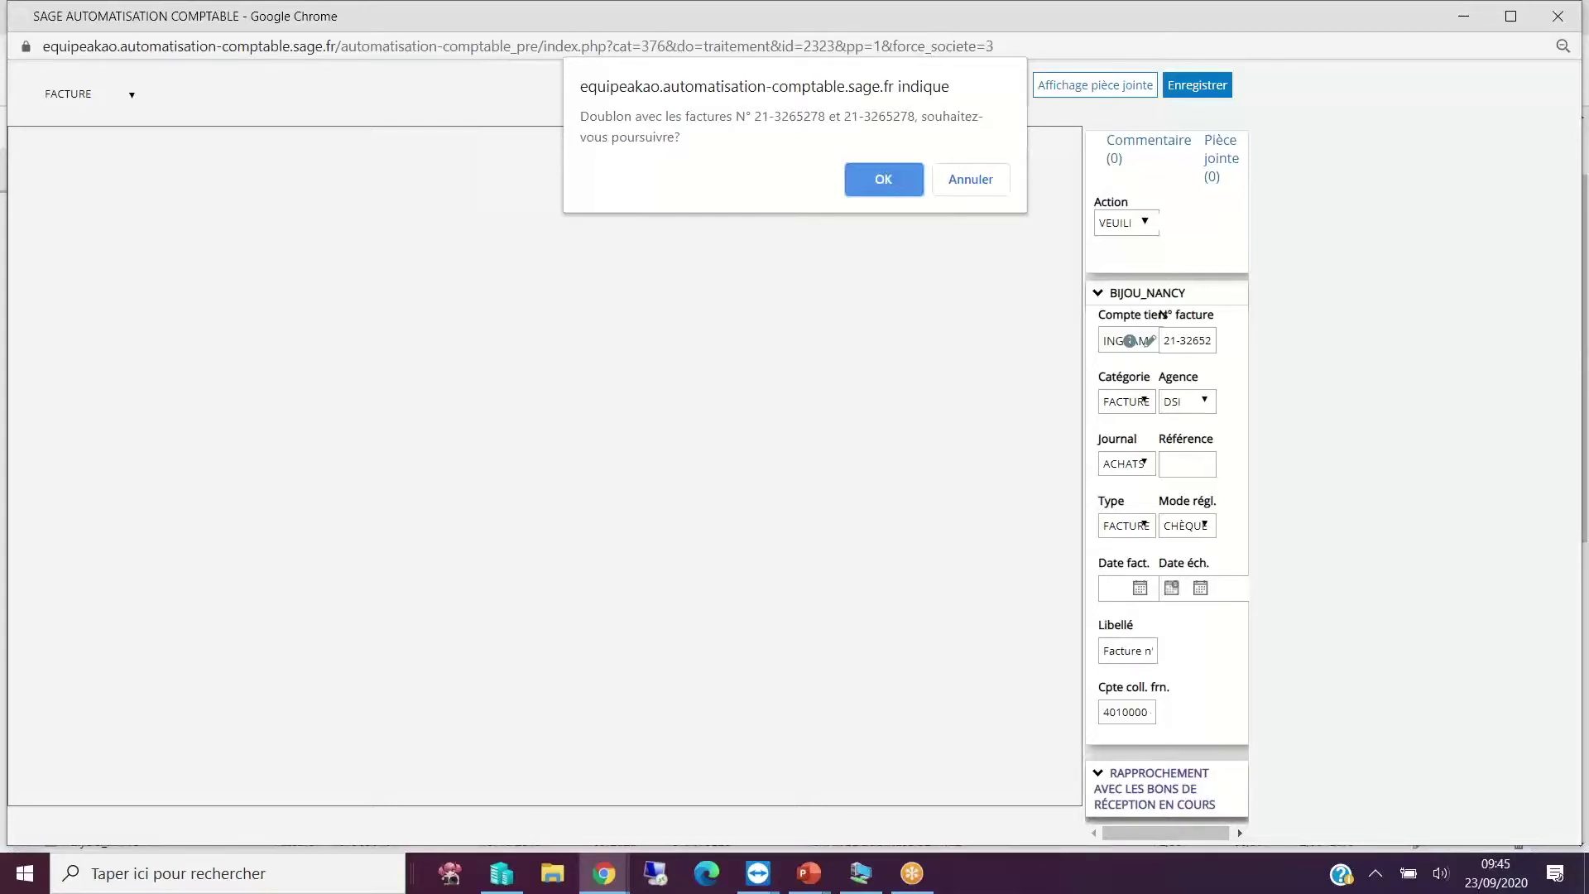
left_click(884, 175)
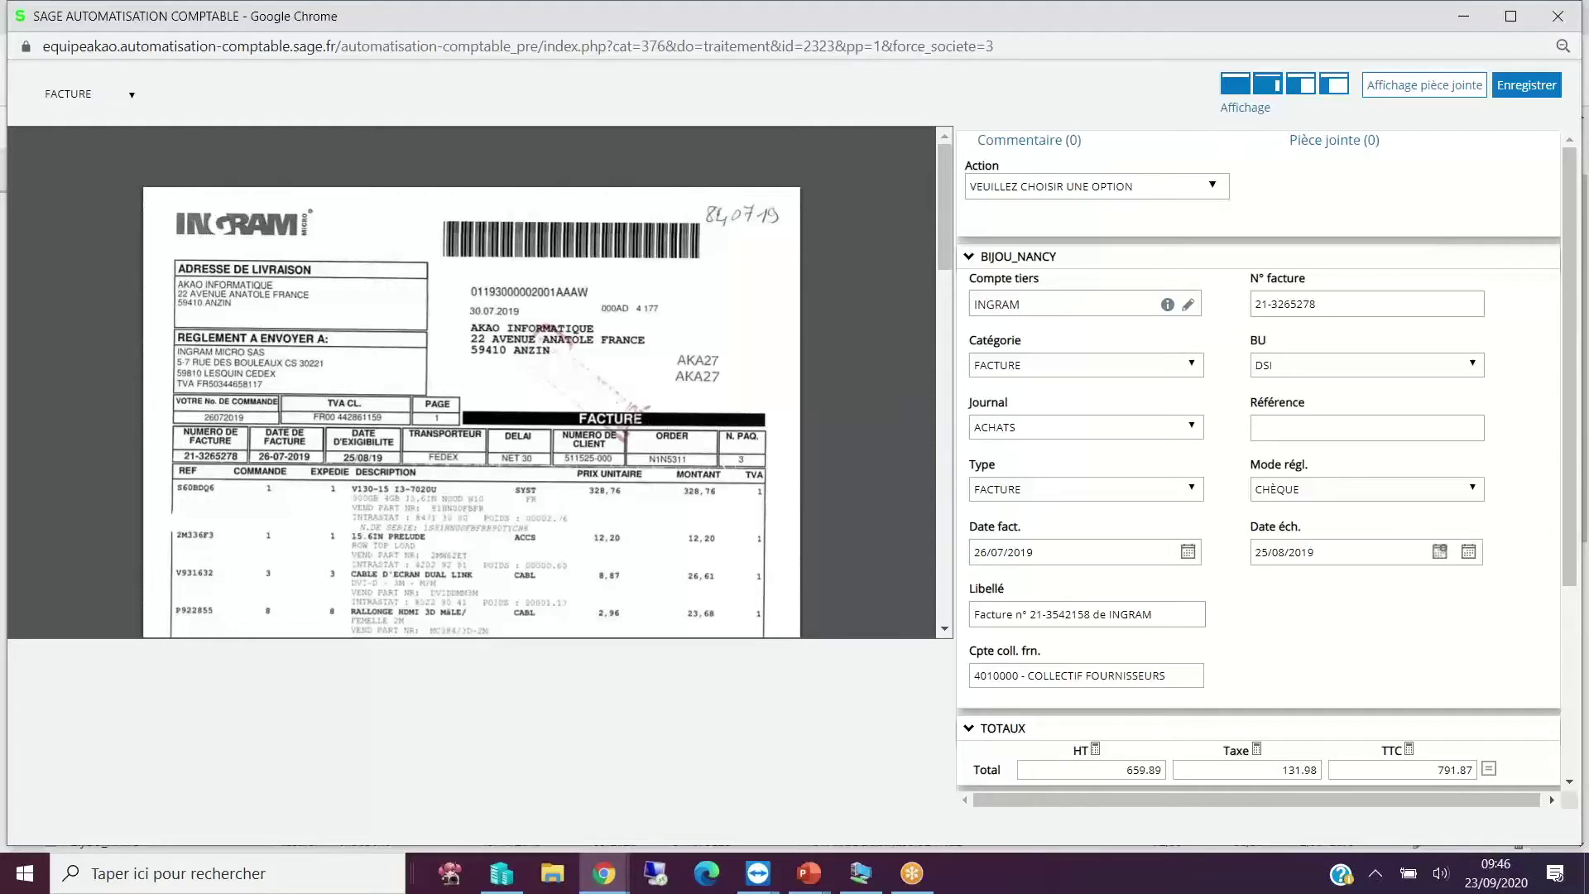
Examine the supplier account and both pages of the scanned INGRAM invoice.
left_click(1027, 293)
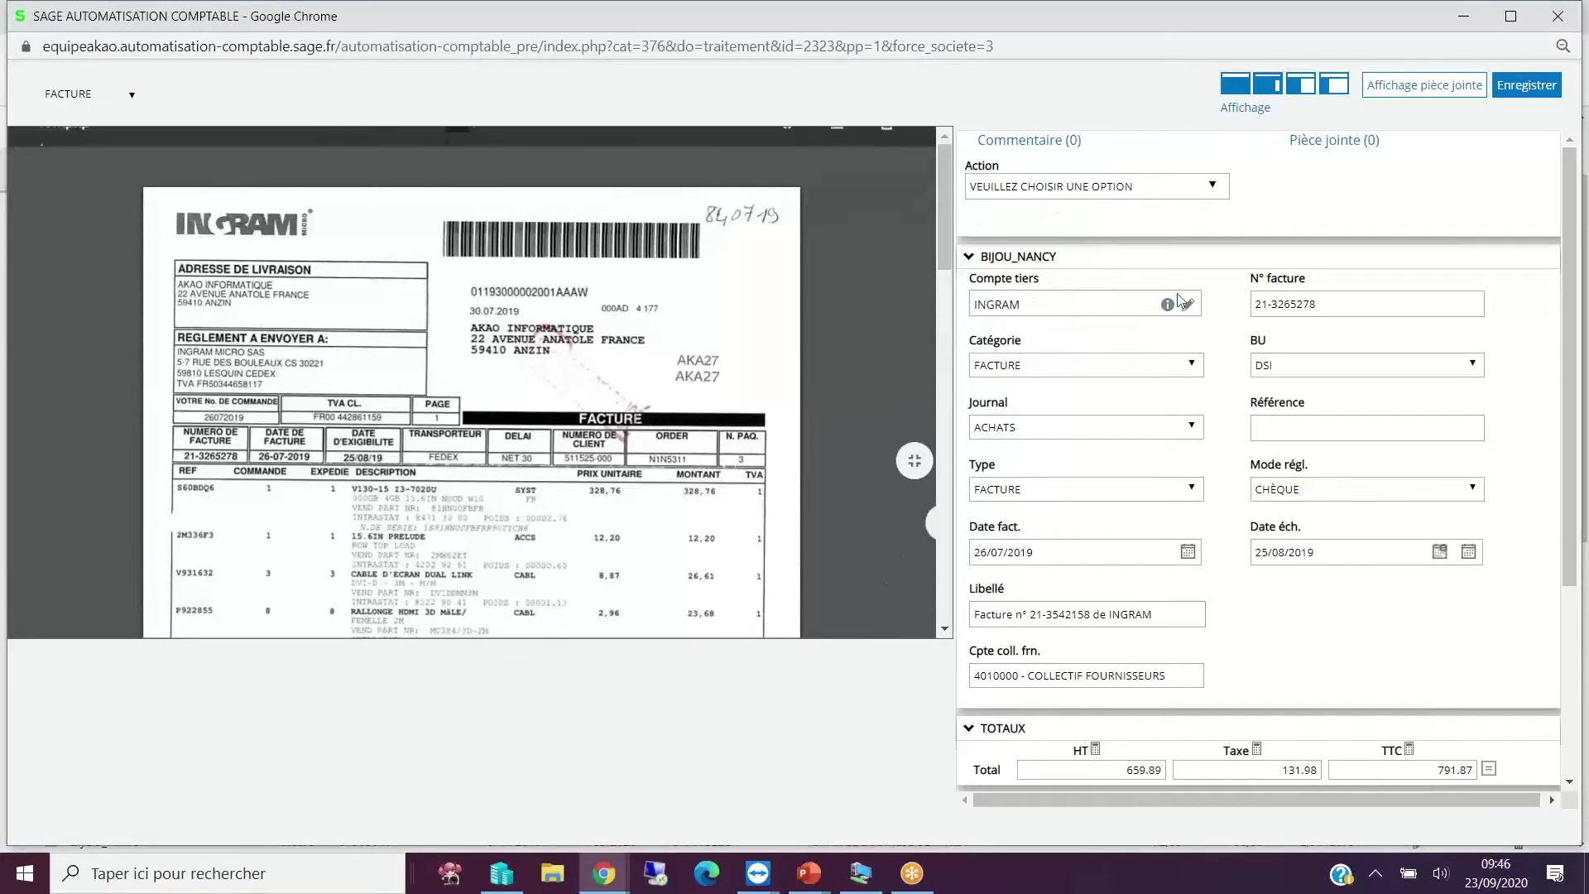
mouse_move(1170, 307)
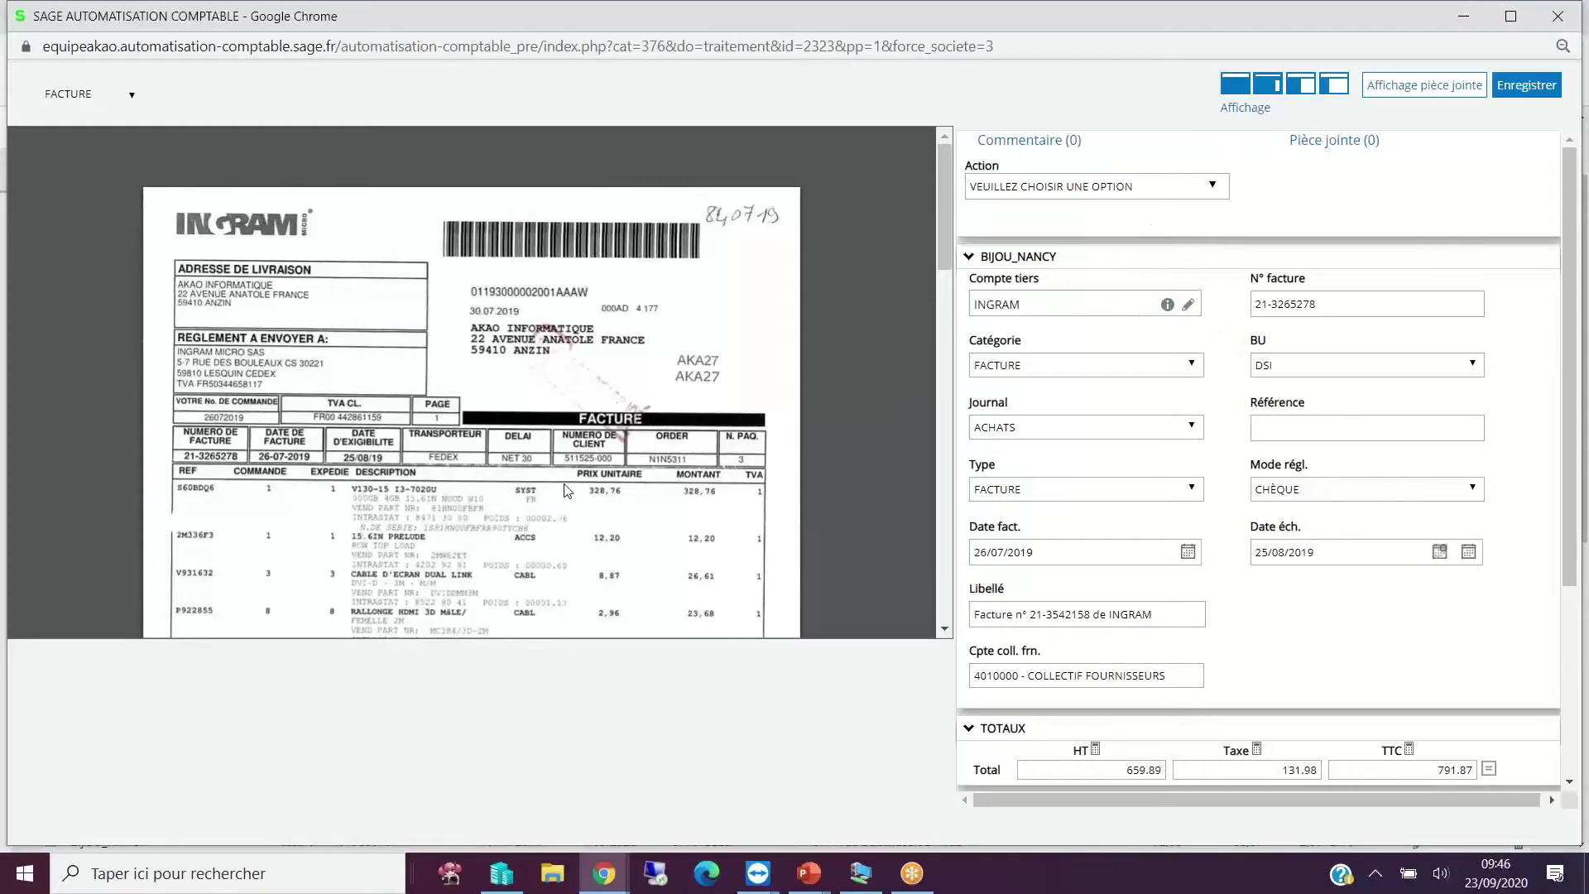
scroll(563, 492, "down", 4)
scroll(562, 491, "up", 5)
scroll(360, 434, "down", 10)
scroll(351, 435, "up", 3)
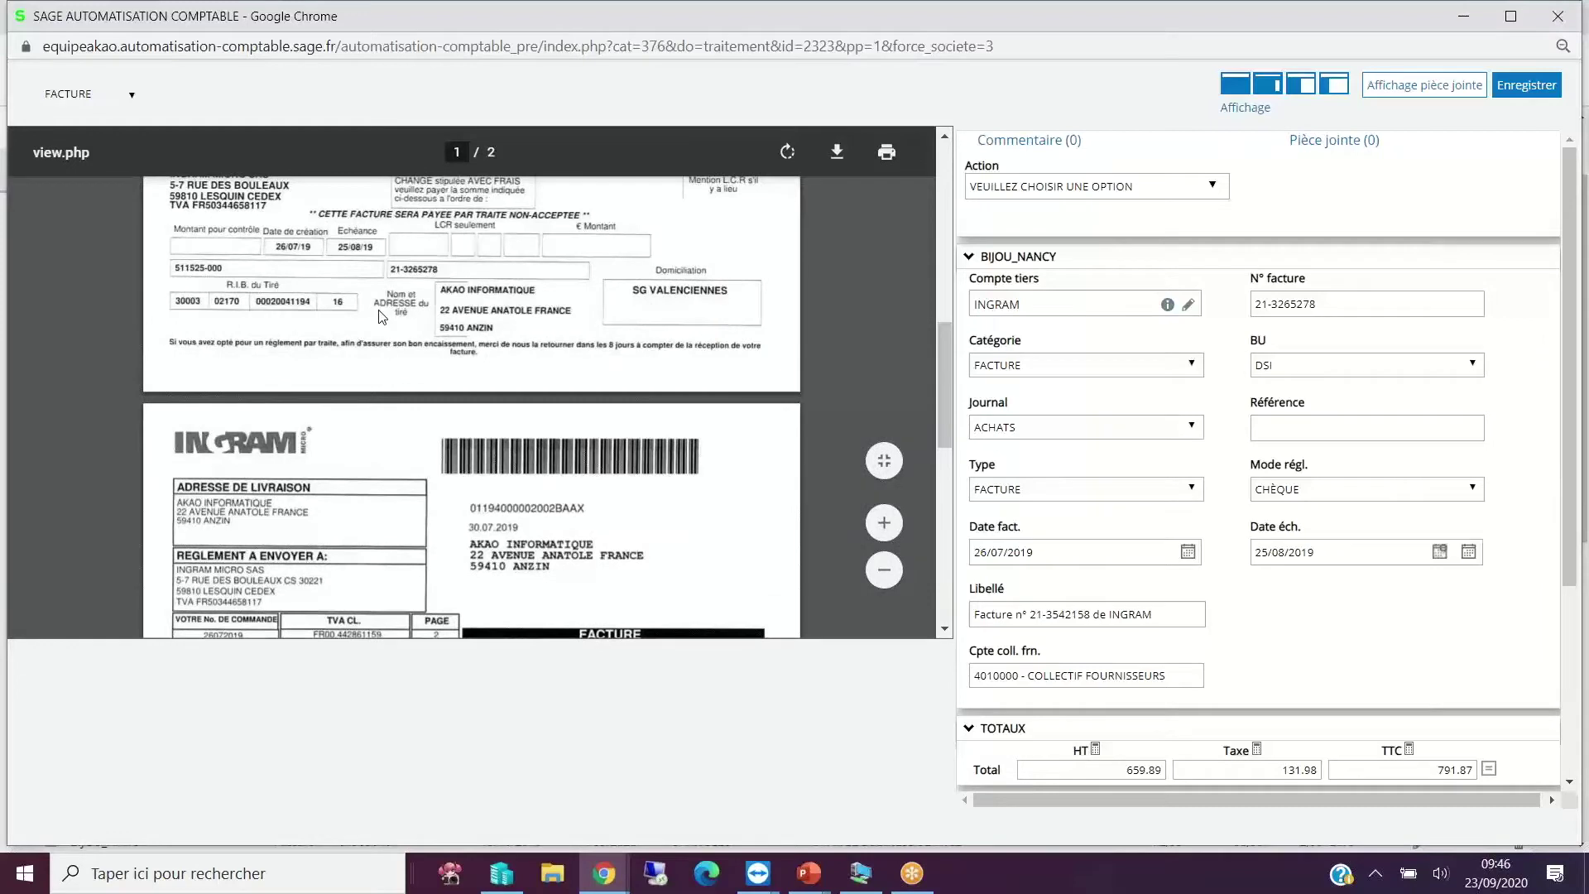
scroll(511, 362, "up", 1)
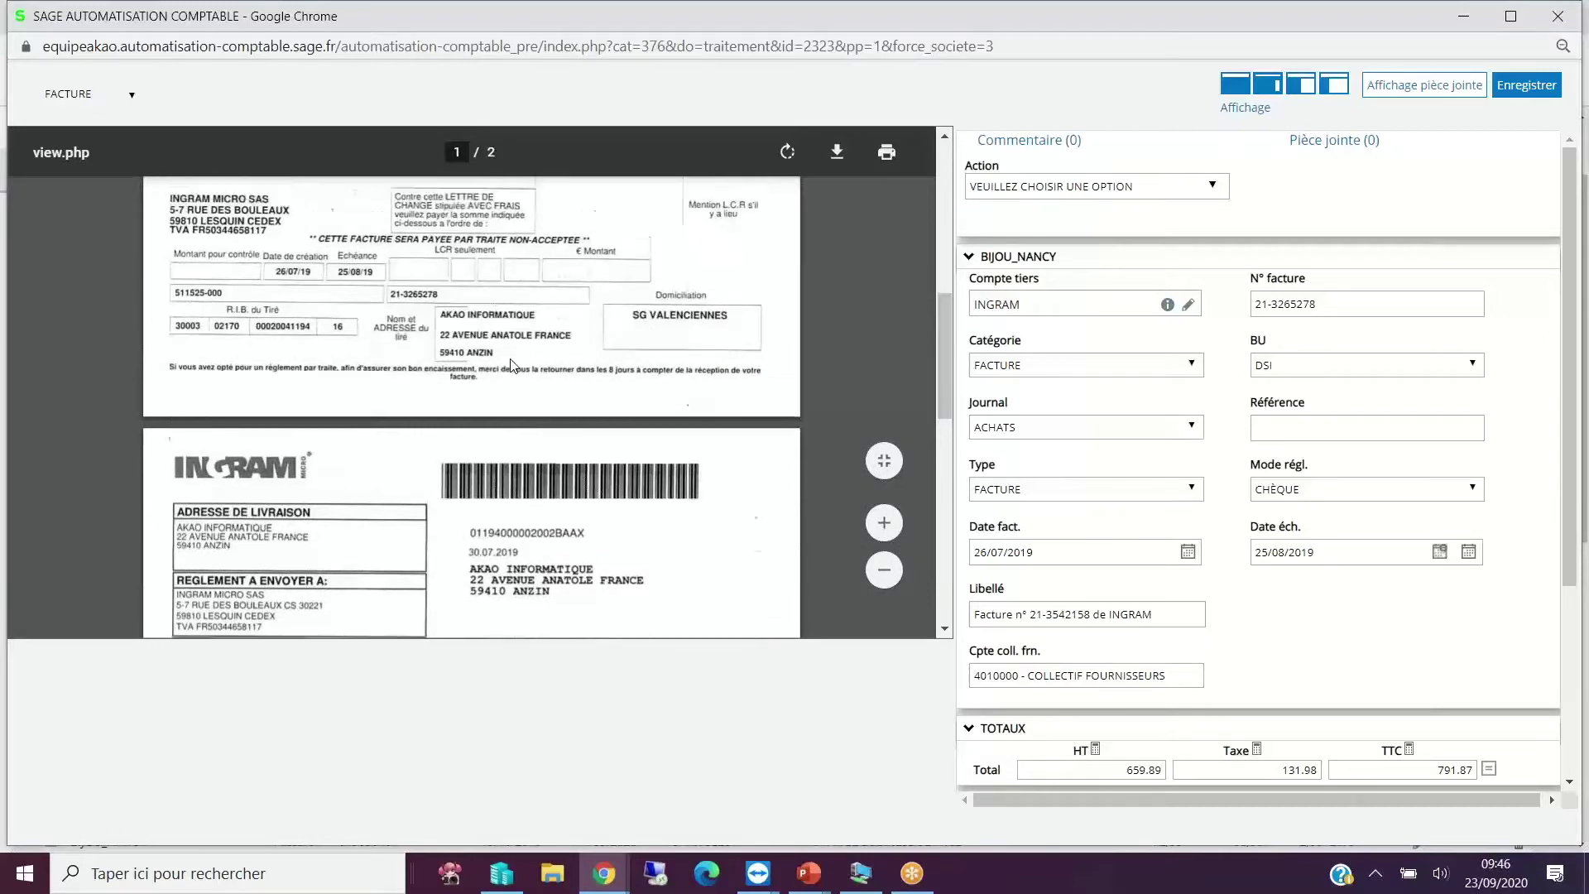
scroll(511, 362, "down", 4)
scroll(510, 362, "up", 1)
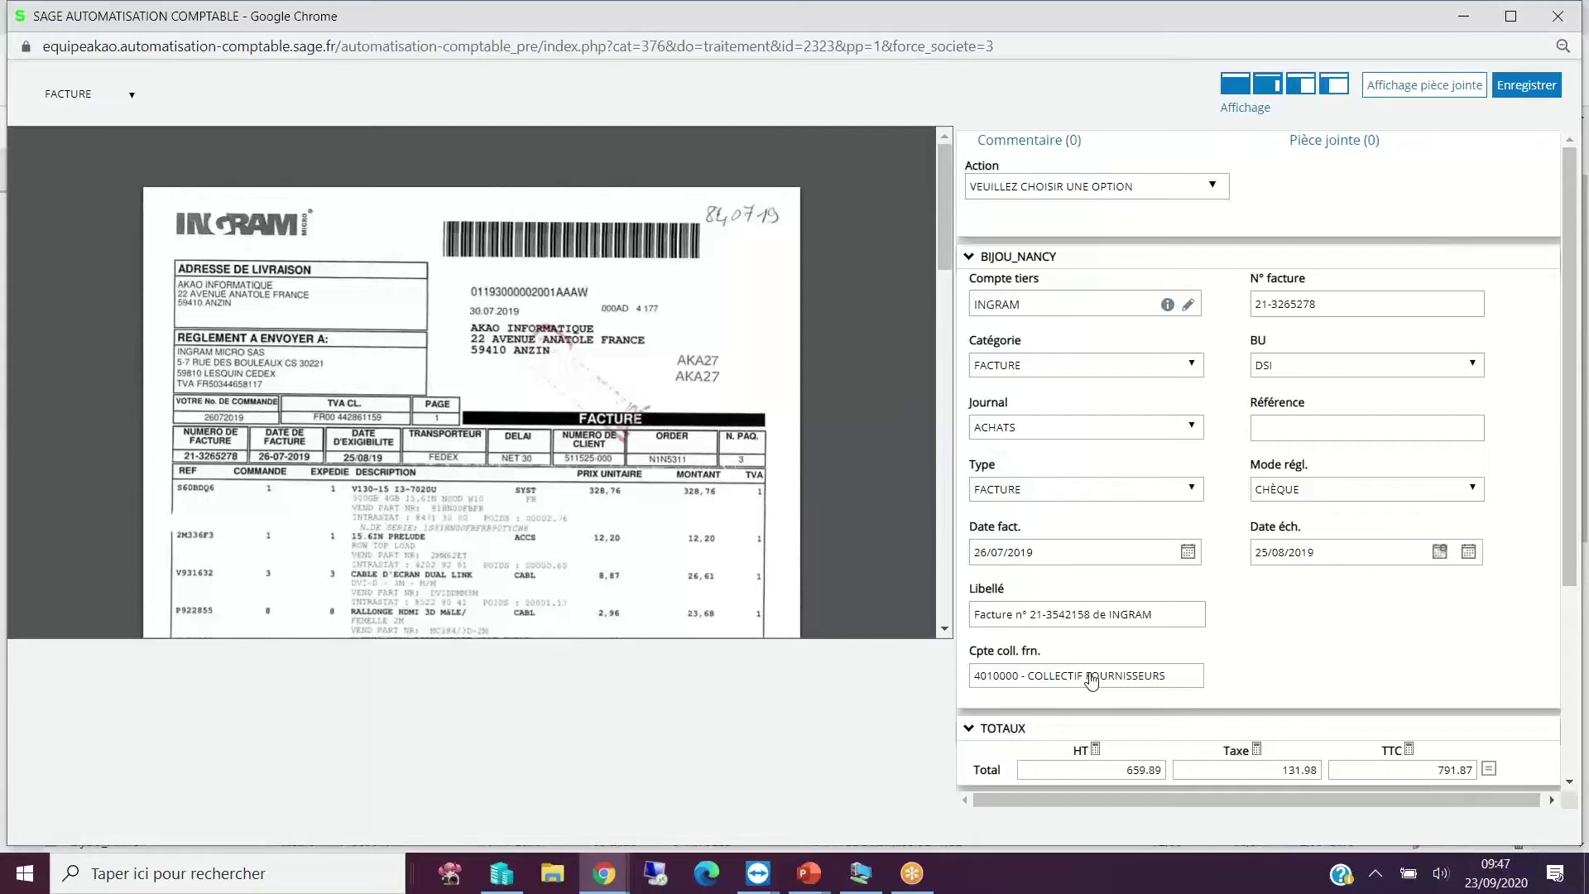
Check the invoice number and Compte tiers against the scan, then review the Catégorie choices and keep FACTURE.
left_click(1330, 325)
left_click(1324, 300)
left_click(1324, 300)
left_click(989, 303)
left_click(234, 469)
left_click(1031, 379)
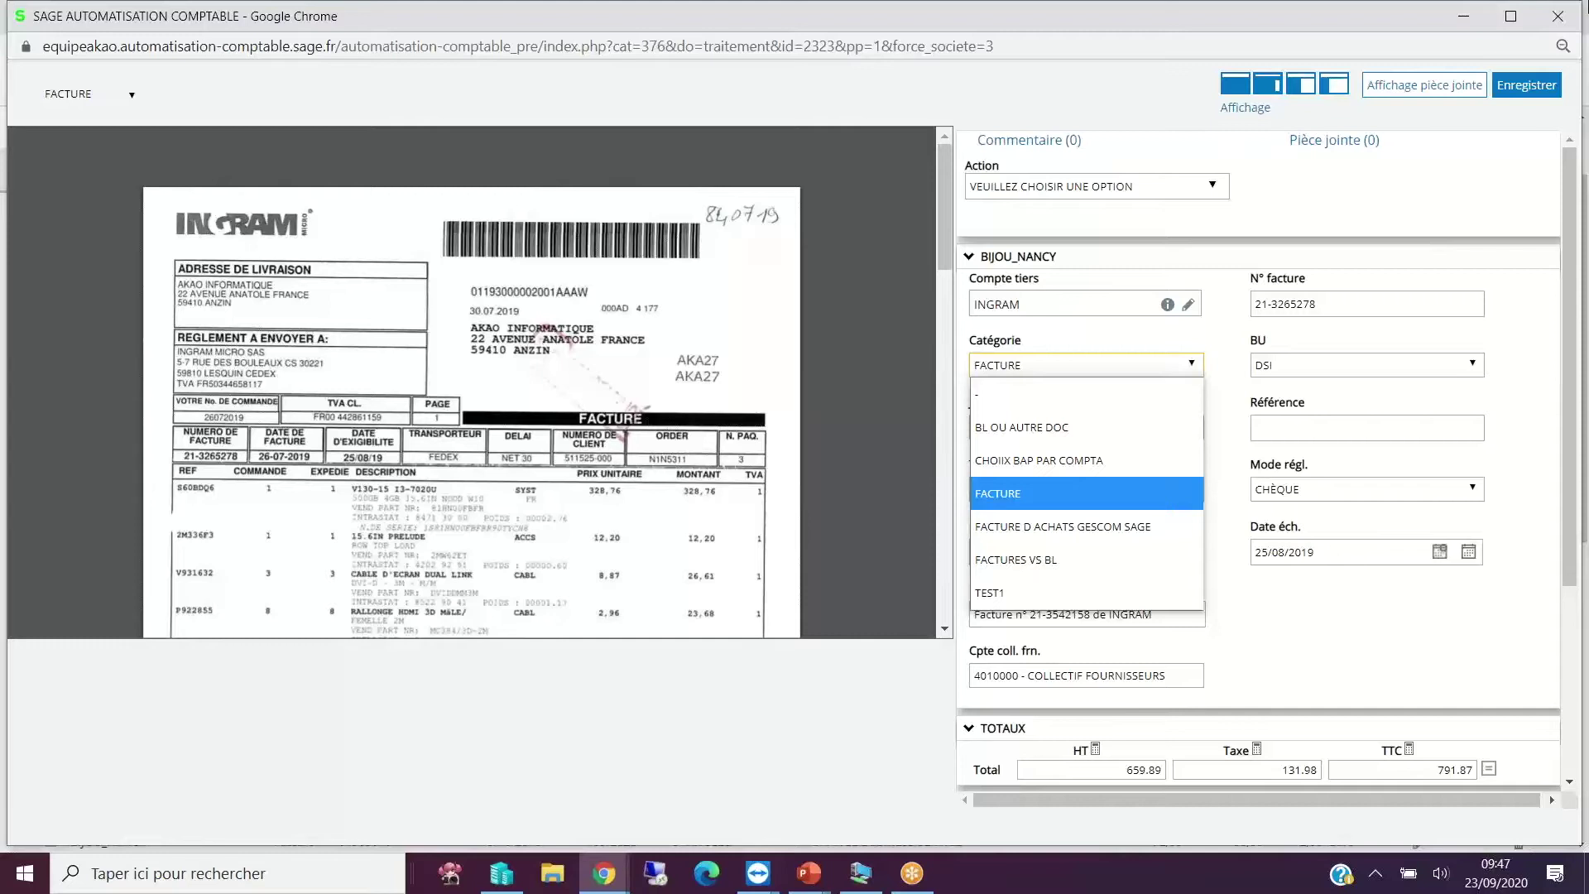
left_click(1067, 495)
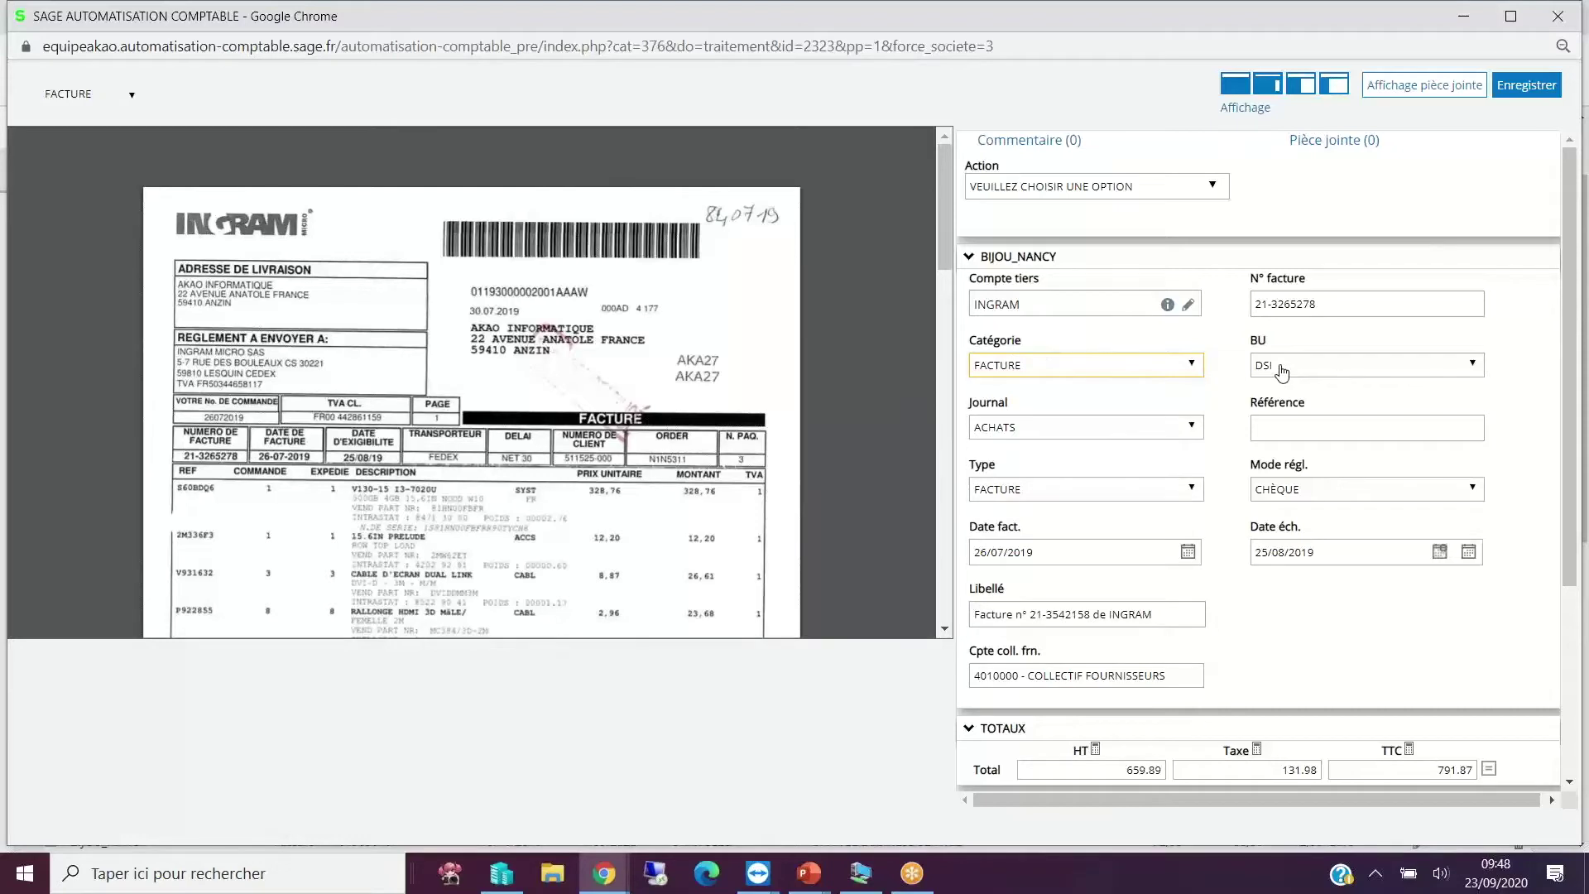
Review the available BU choices for the invoice and keep DSI.
left_click(298, 245)
left_click(1273, 367)
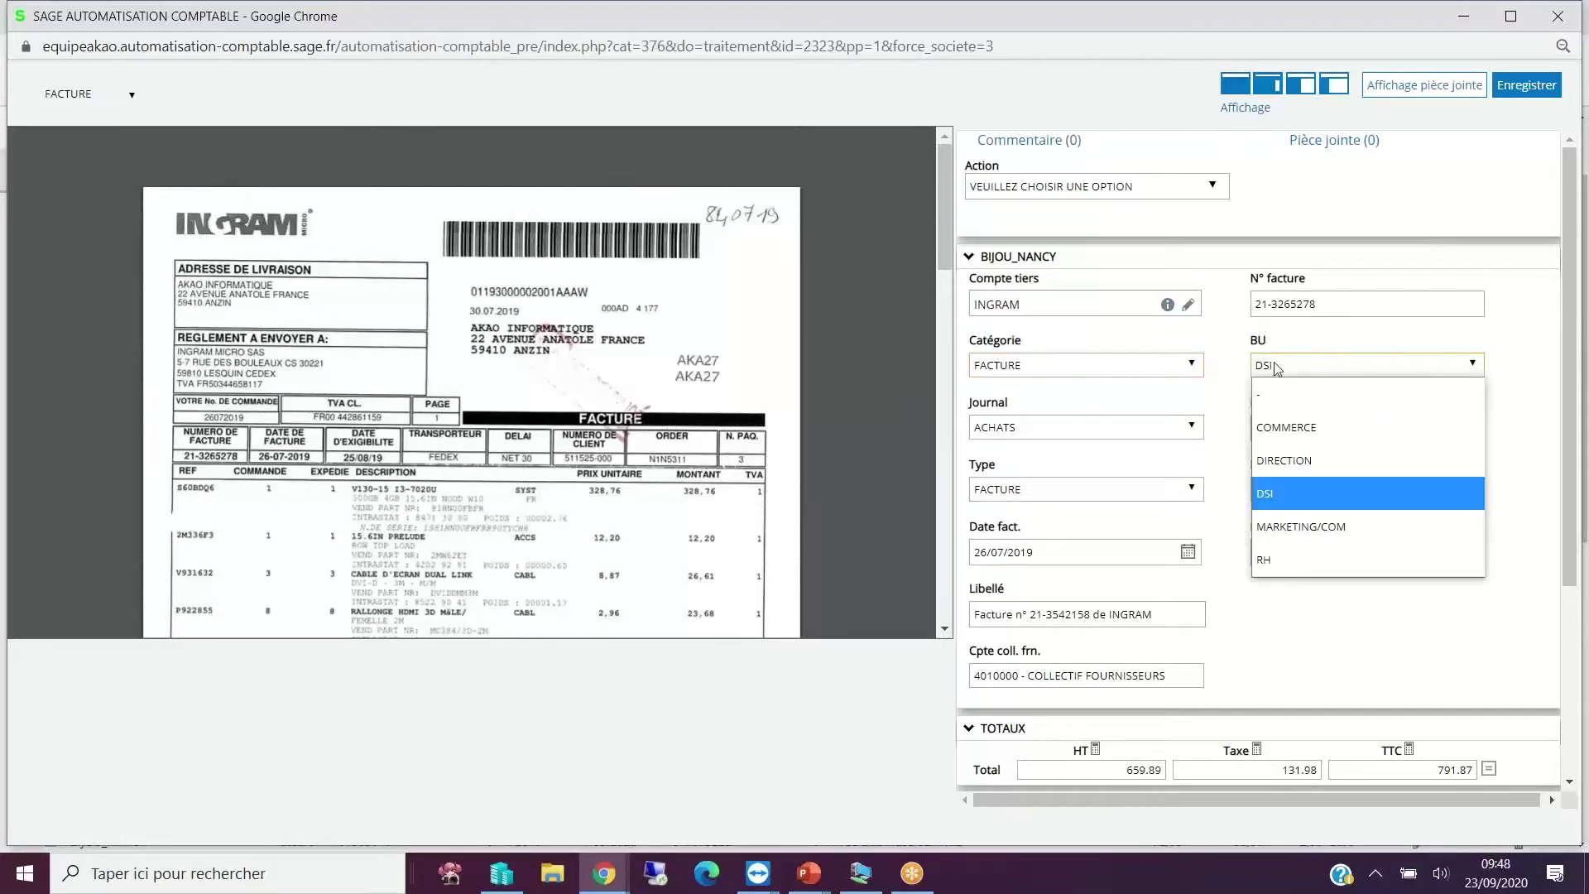
left_click(1287, 488)
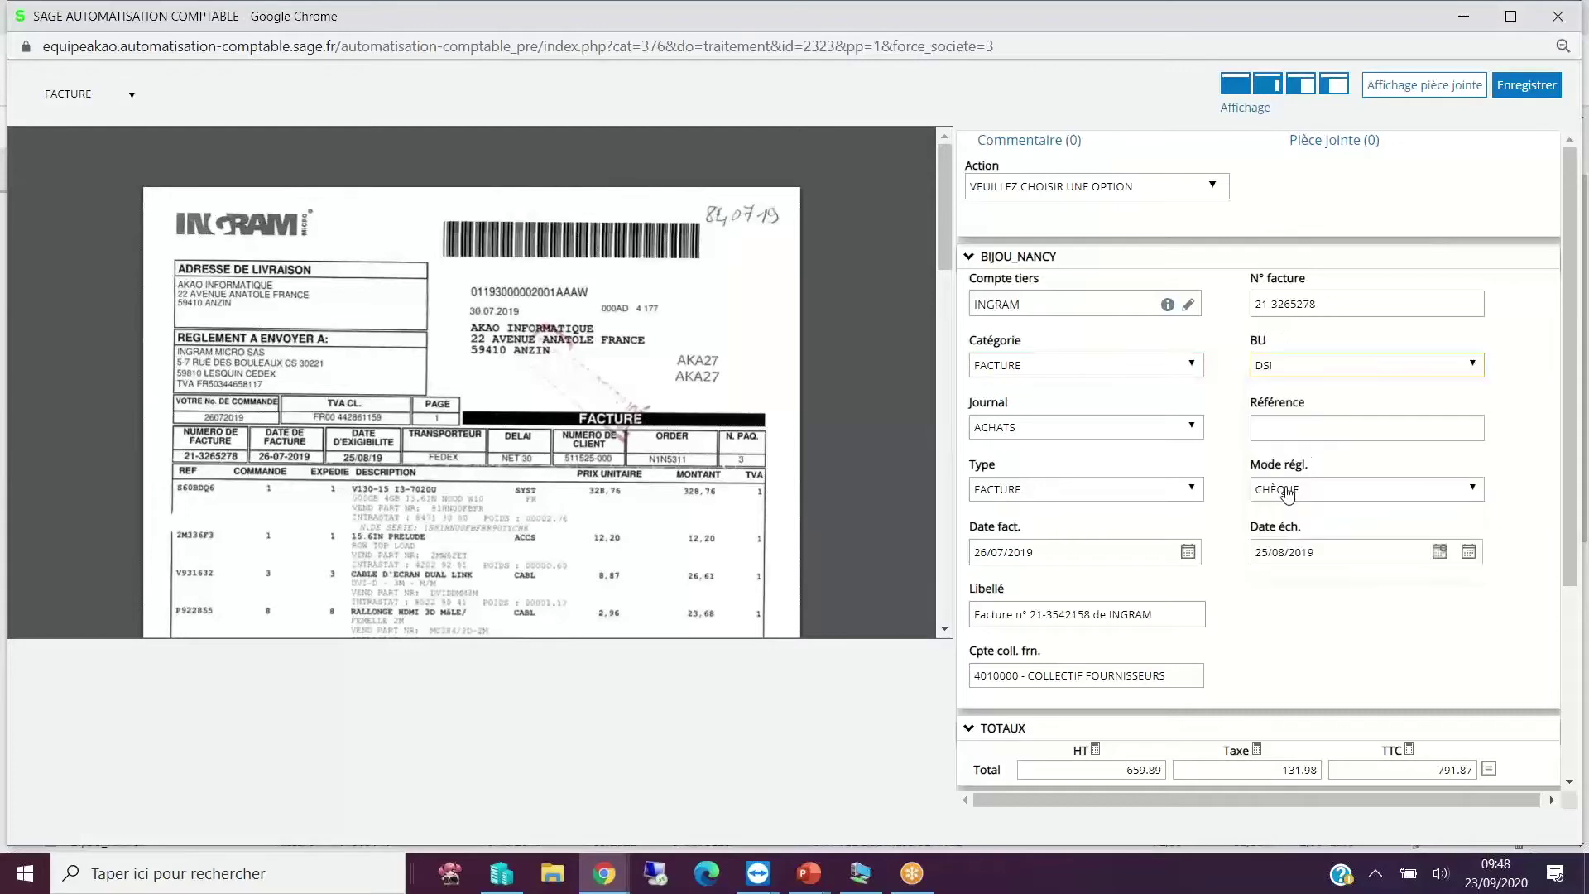
left_click(1258, 348)
left_click(1258, 347)
left_click(1258, 347)
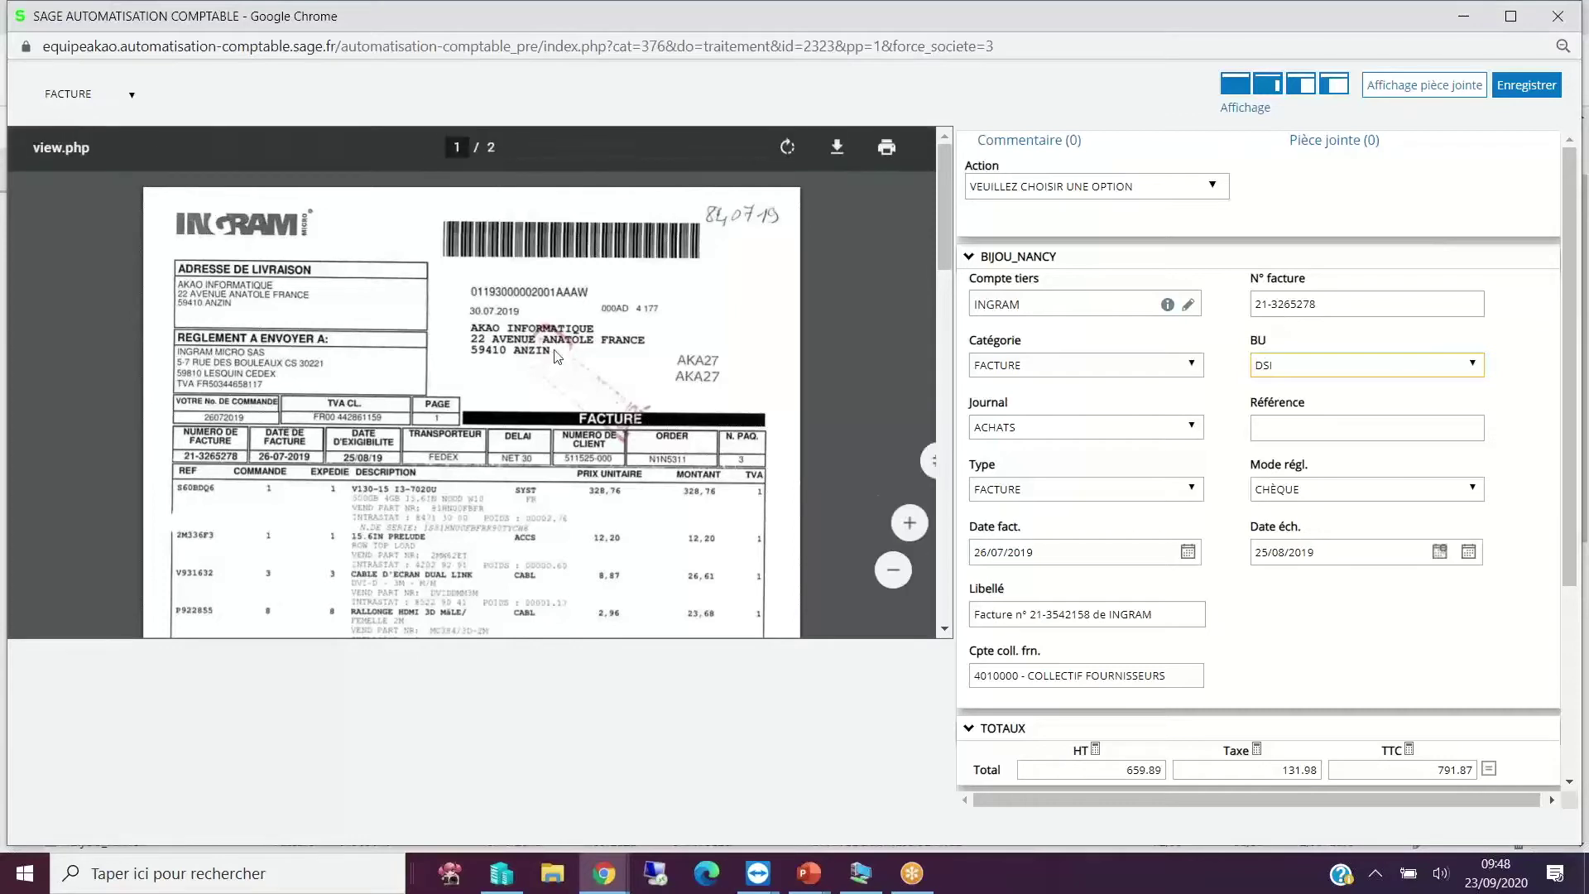
left_click(1252, 344)
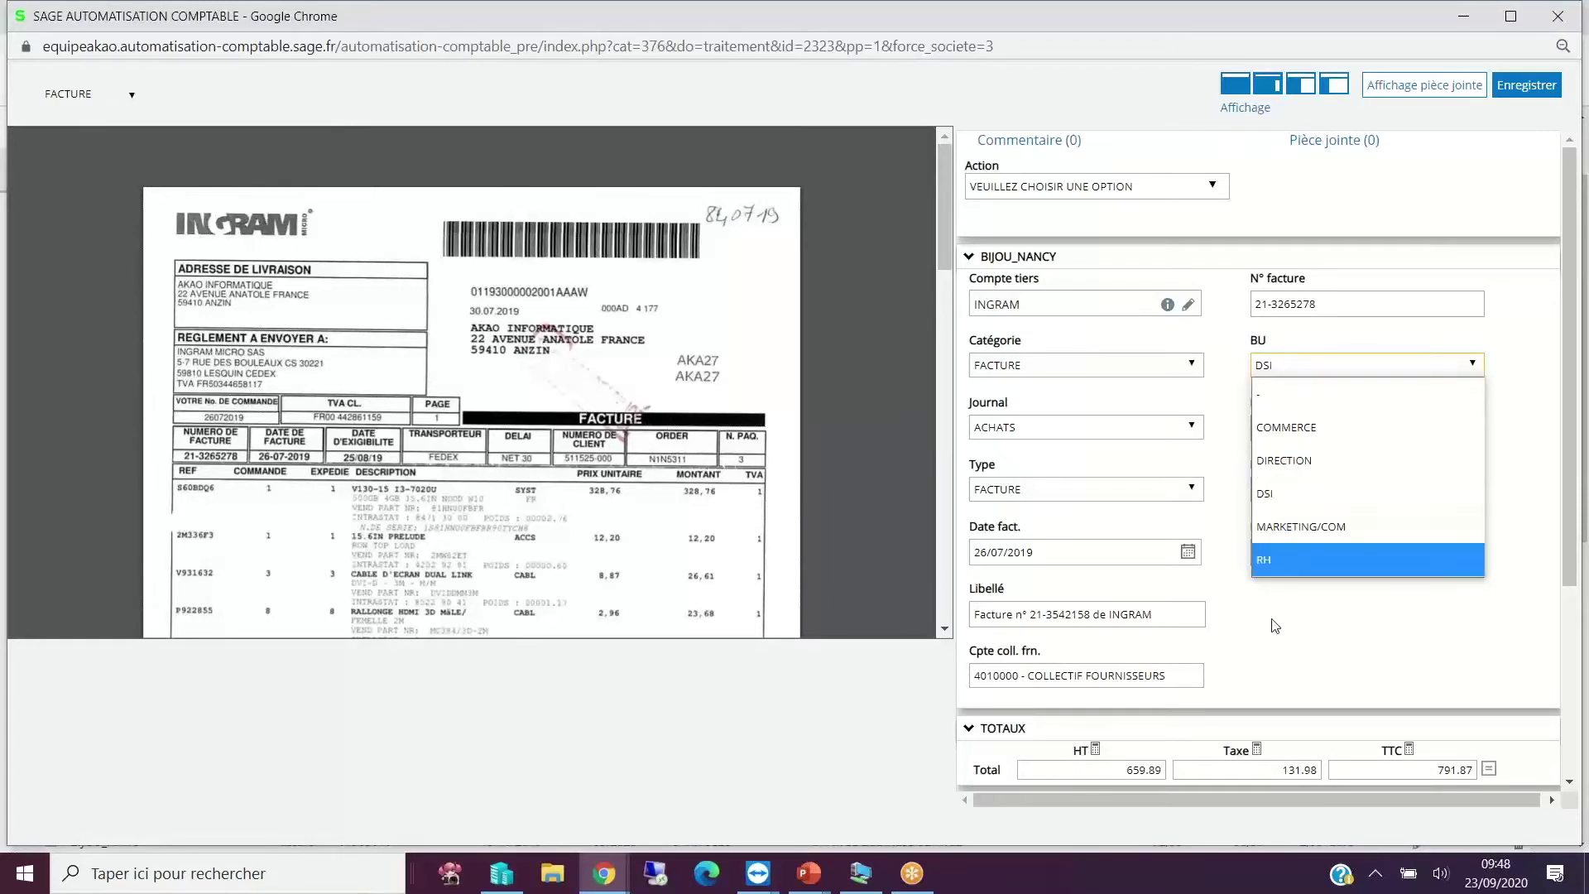
left_click(1279, 493)
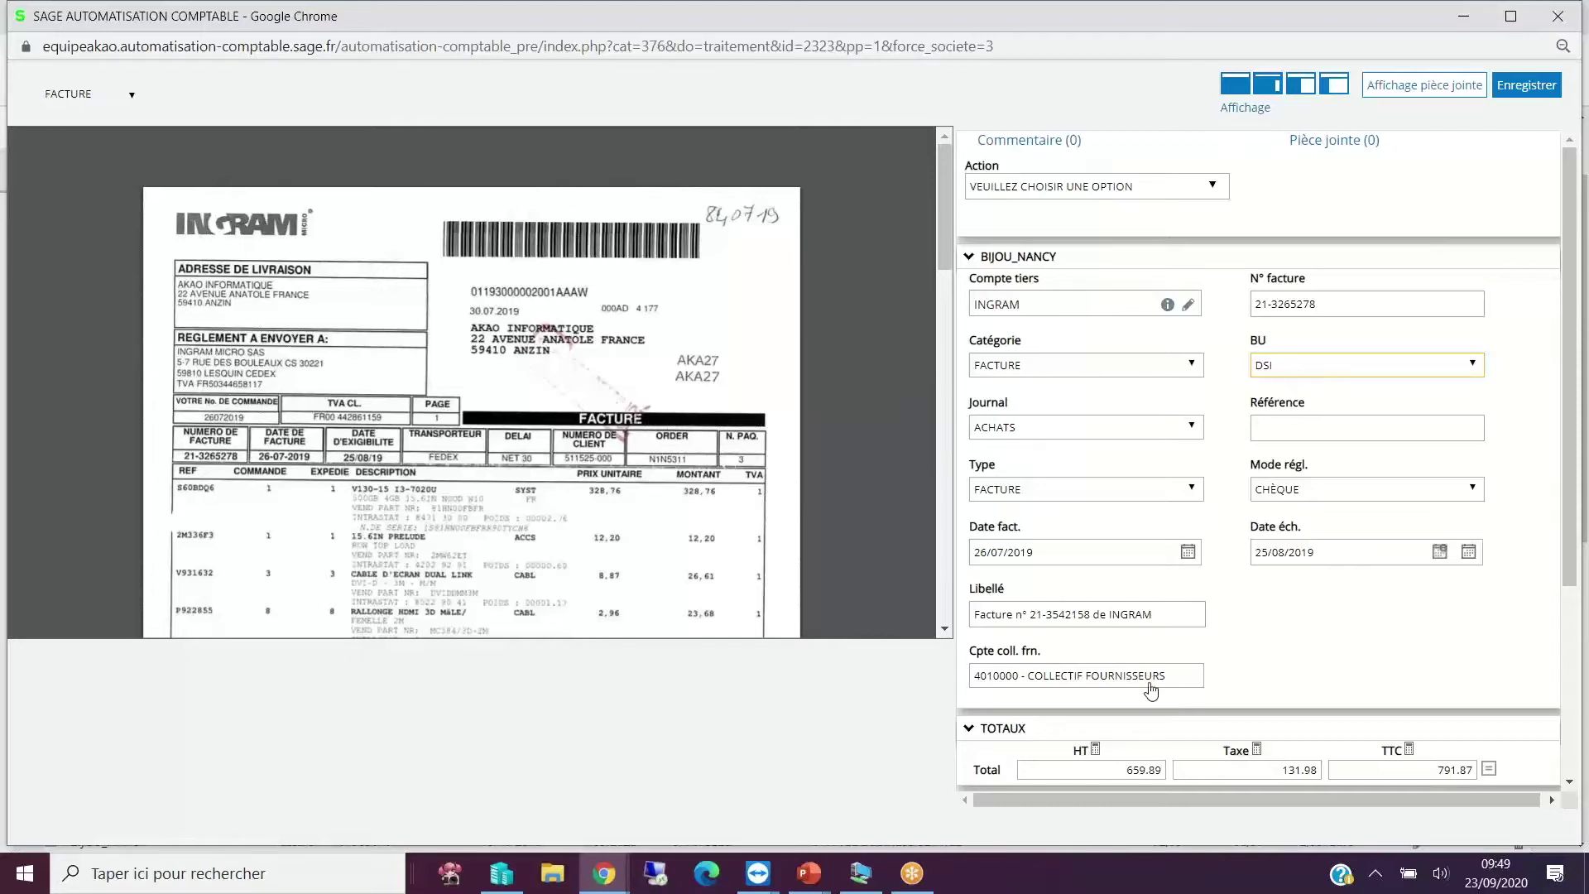
Examine the dates proposed for Date fact. and Date éch. against those on the scanned invoice.
left_click(1076, 569)
left_click(1319, 561)
left_click(1177, 555)
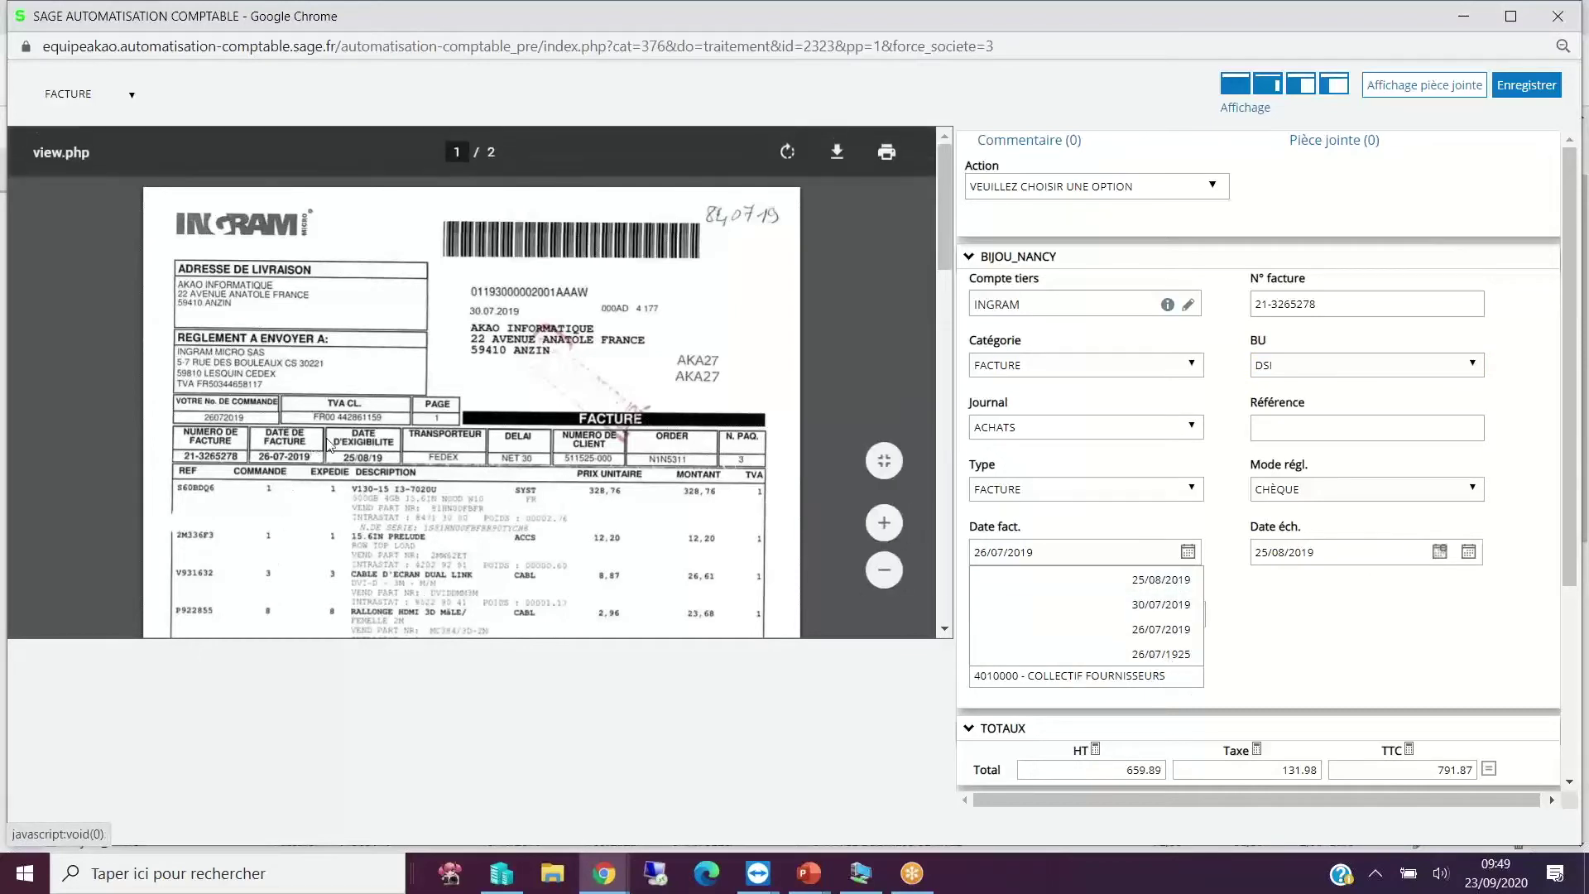
left_click(1189, 552)
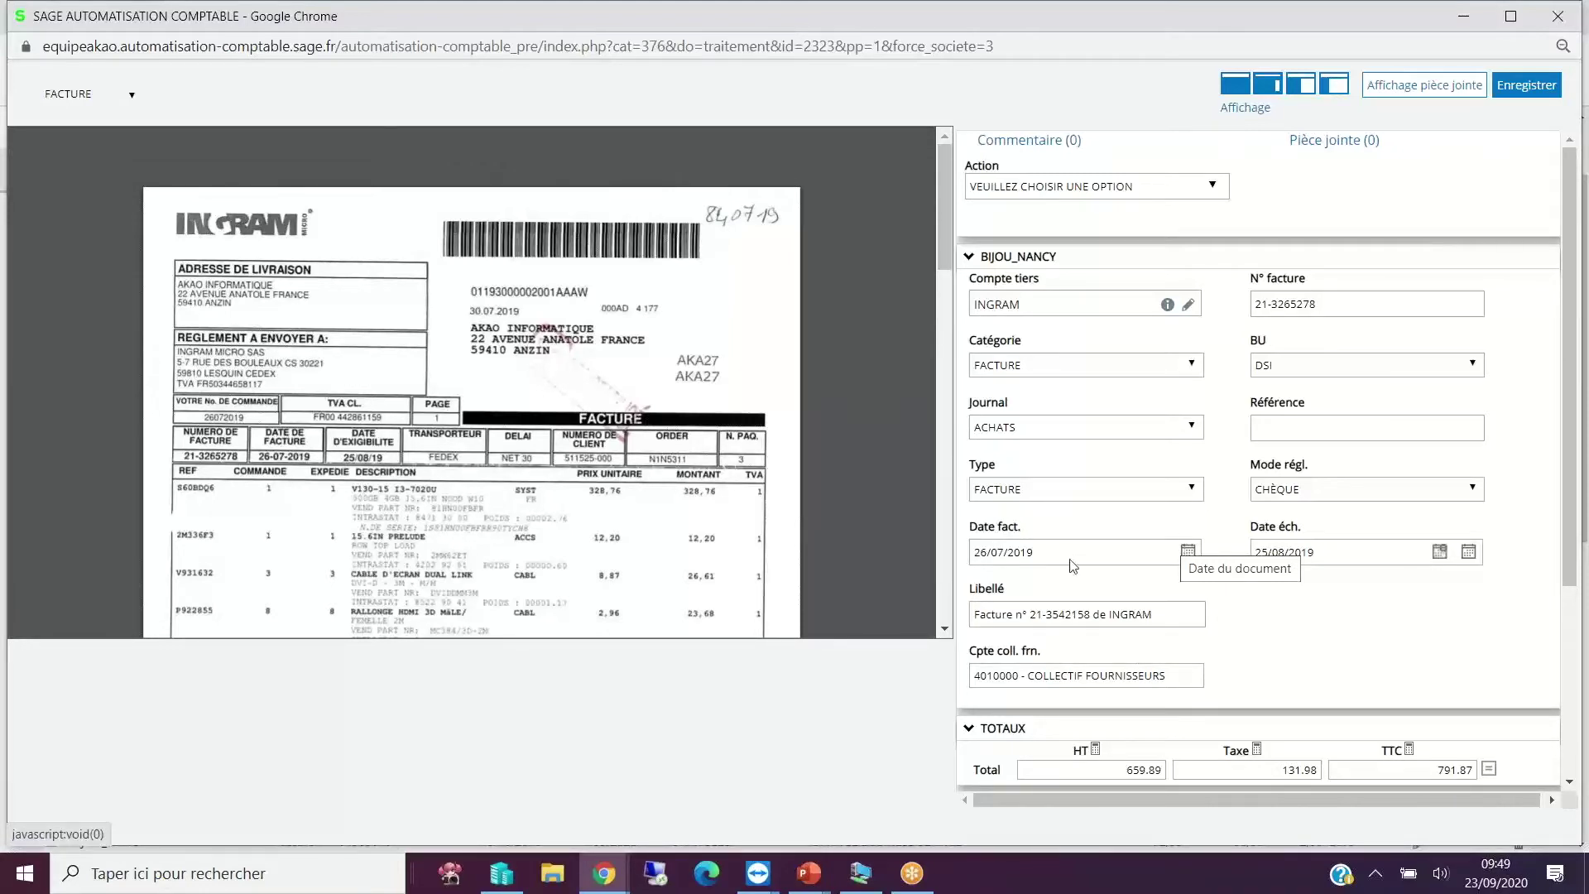
left_click(1300, 539)
left_click(1468, 552)
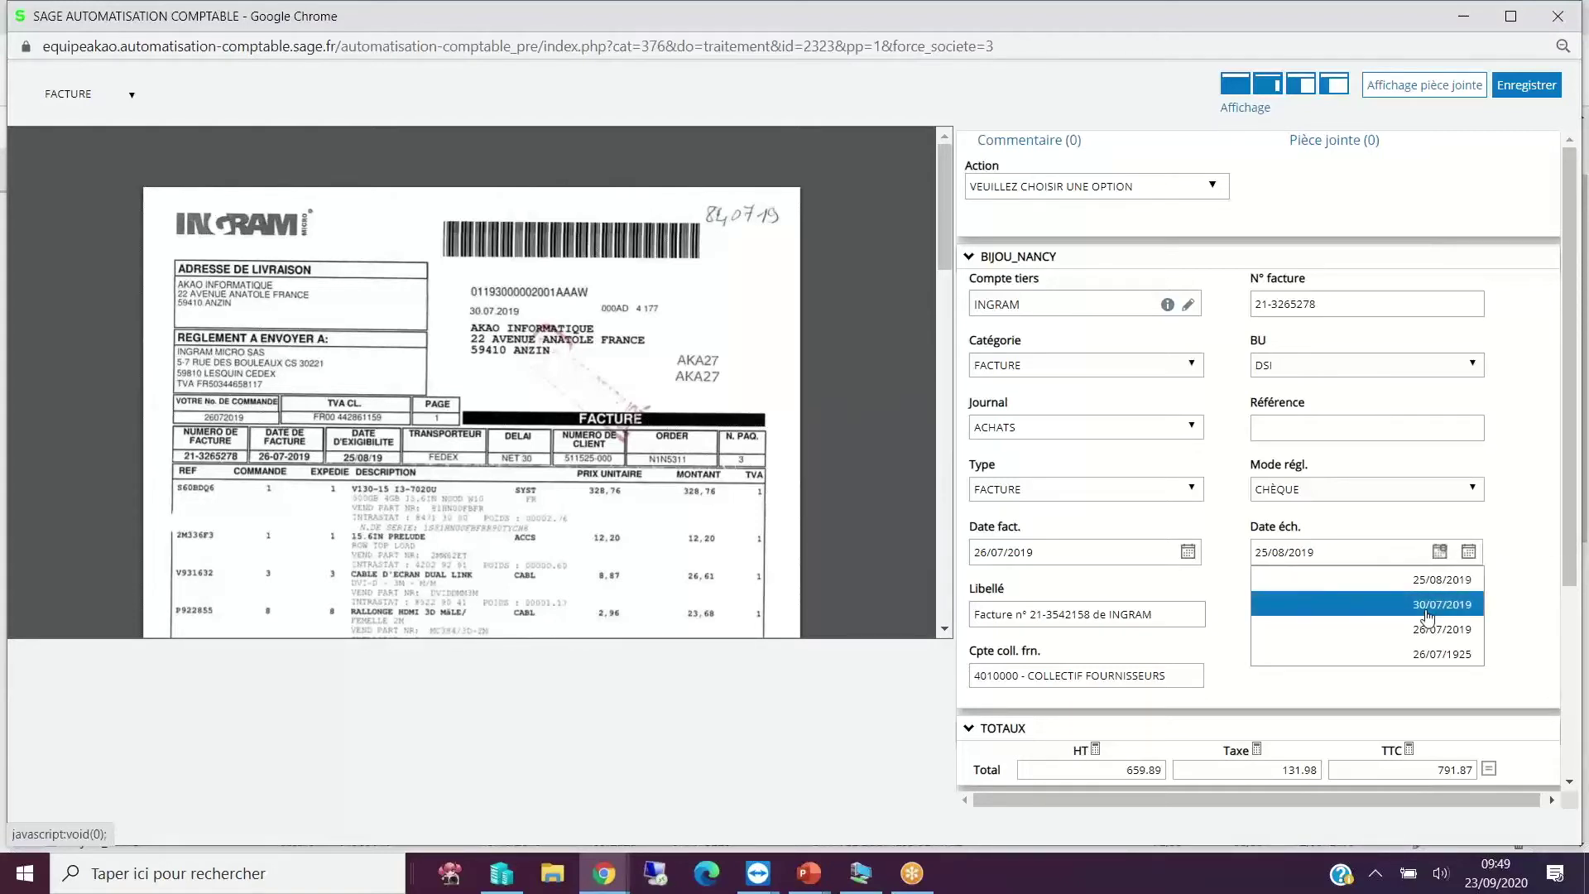
Pick 25/08/2019 as the due date and 26/07/2019 as the invoice date from the proposed dates.
left_click(1341, 553)
left_click_drag(1341, 552, 1171, 542)
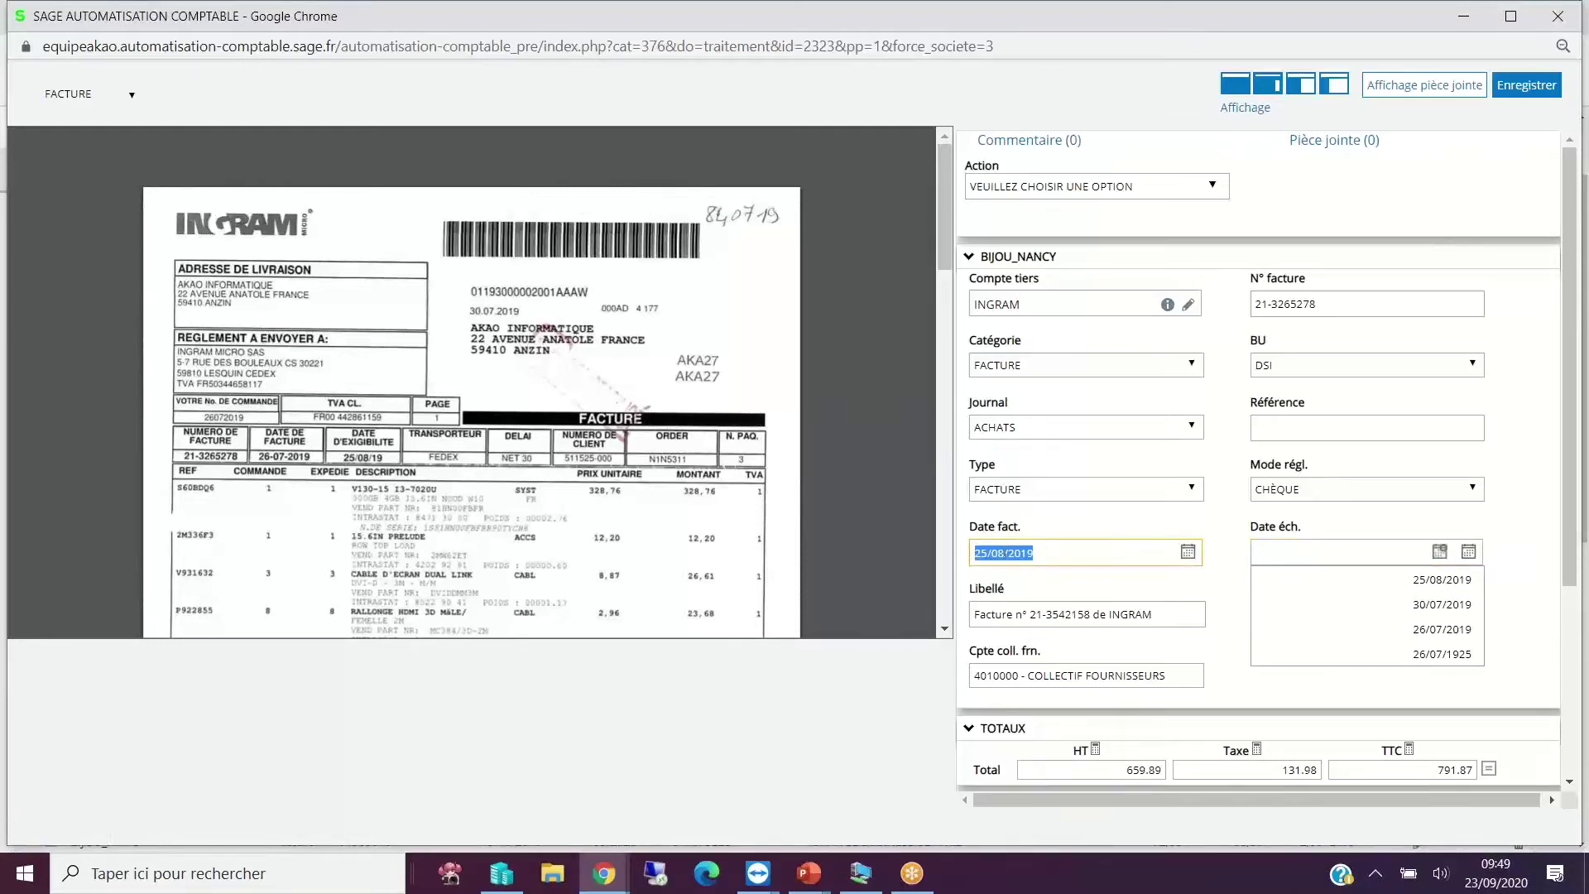
left_click(1442, 579)
left_click(1133, 551)
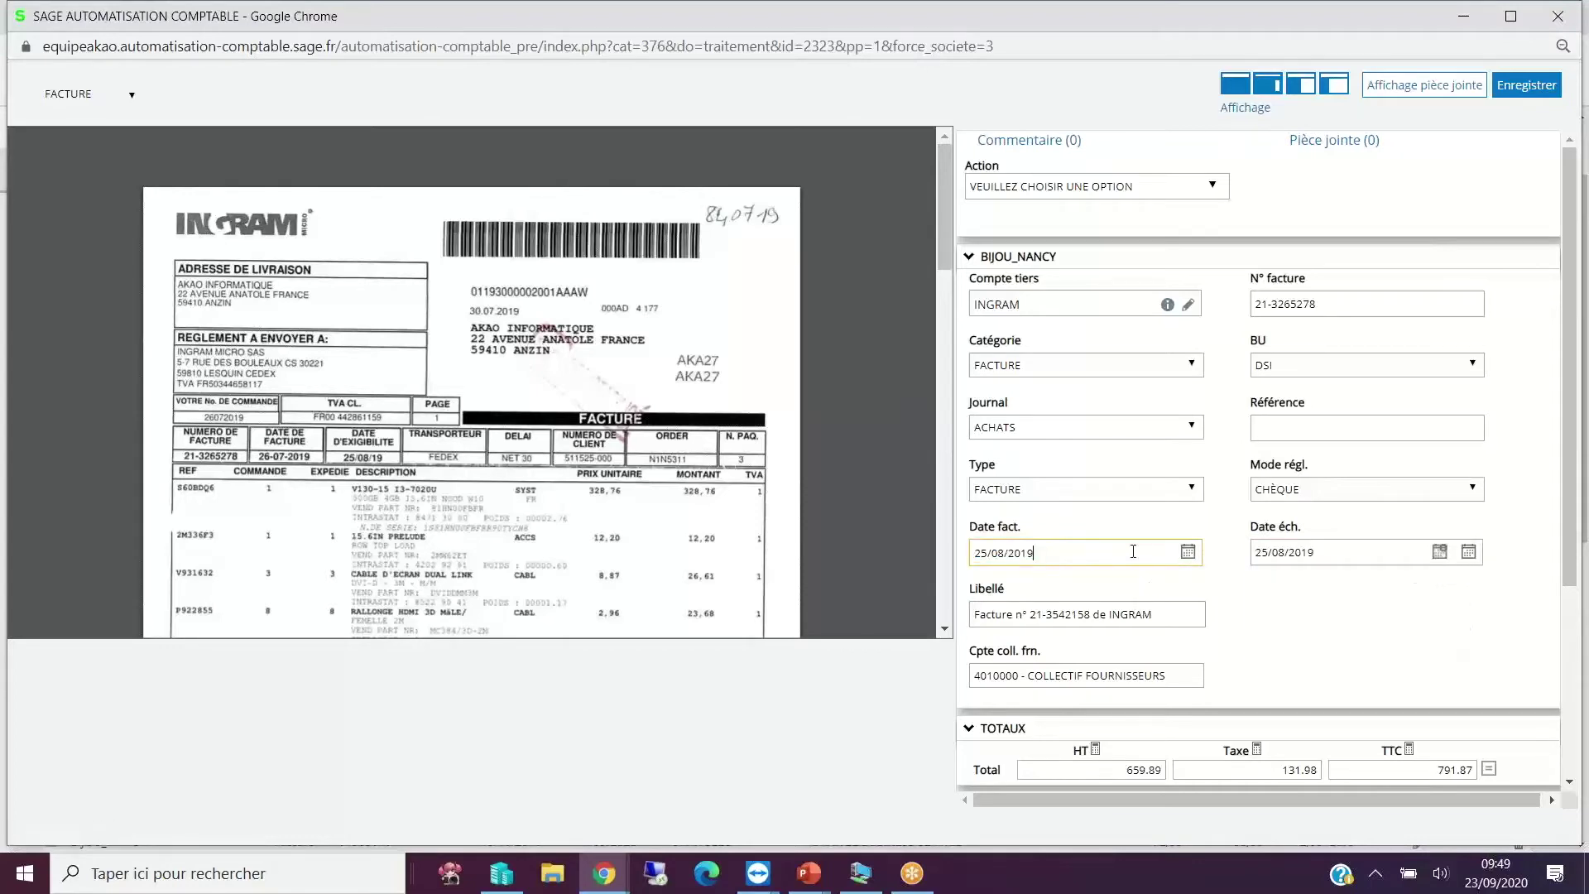
left_click(1163, 553)
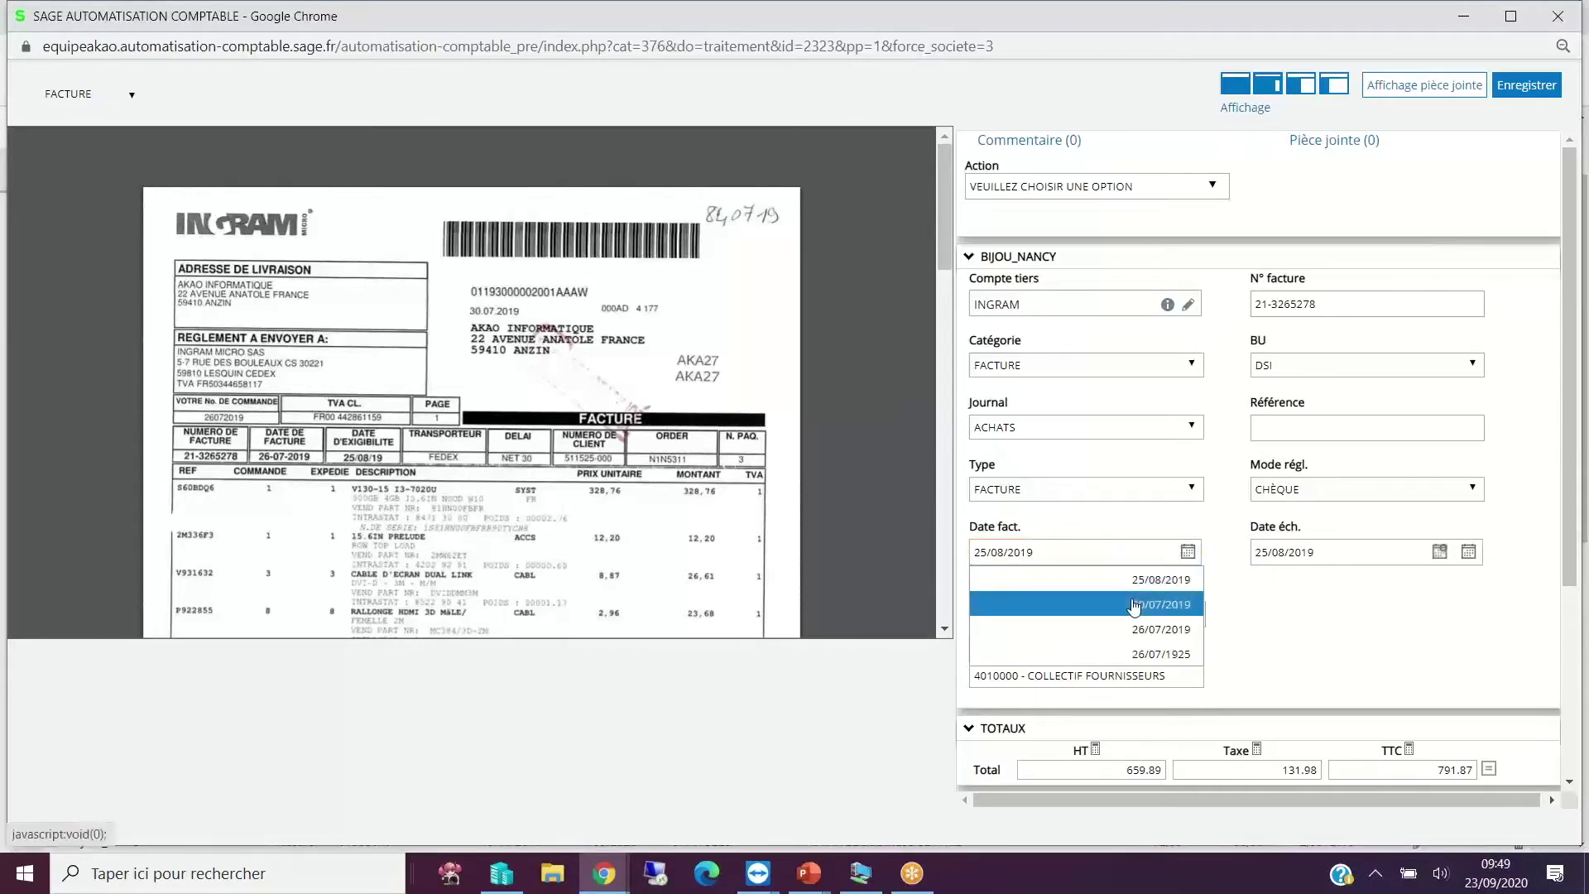
left_click(1145, 629)
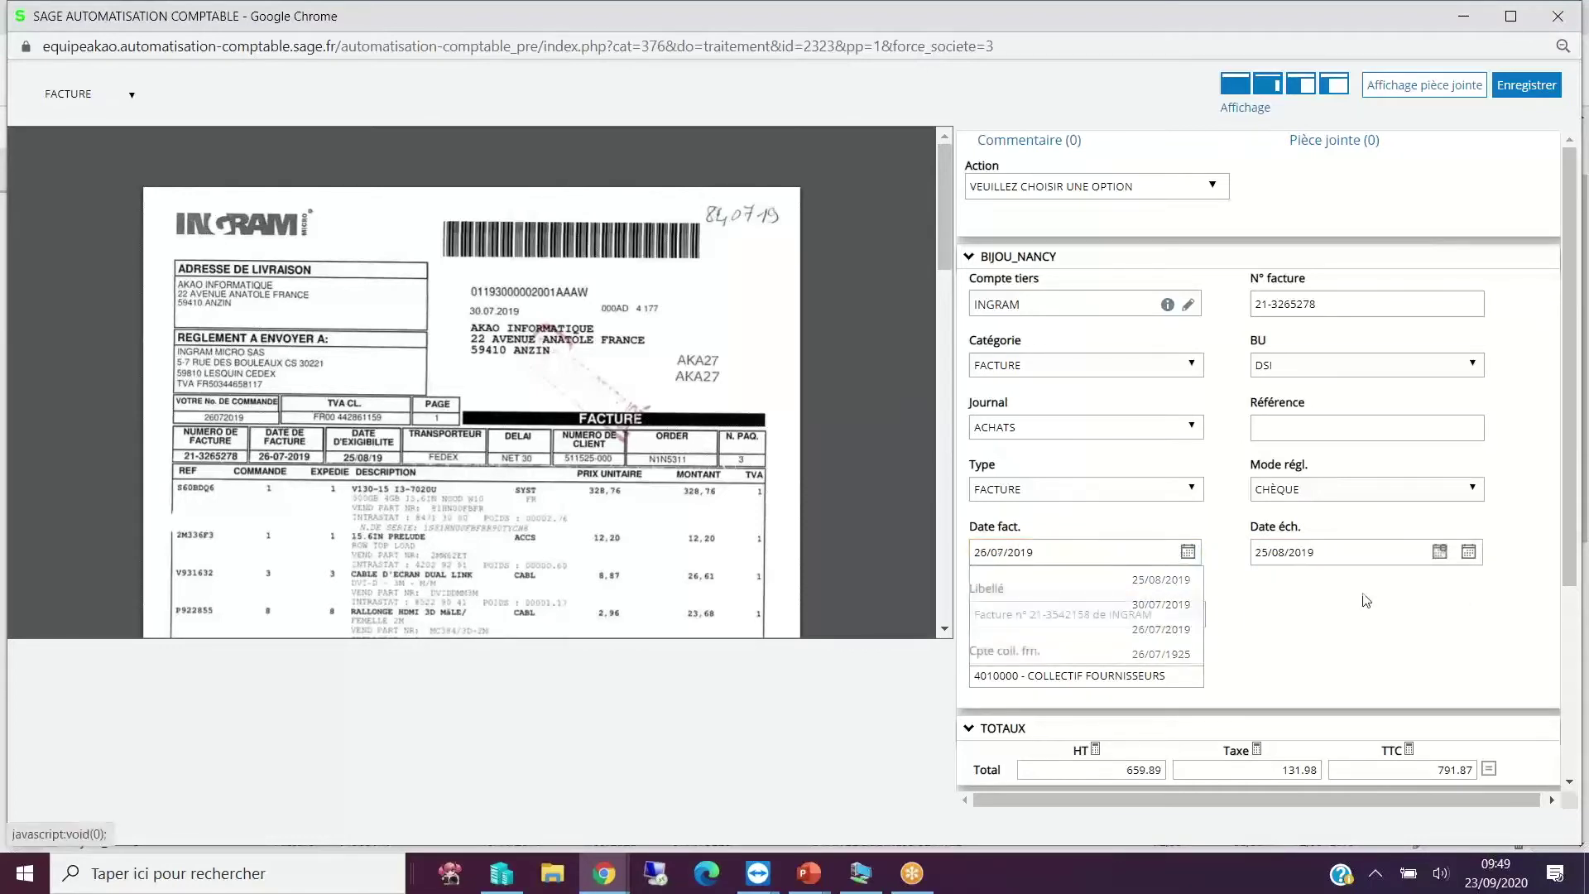
left_click(1433, 566)
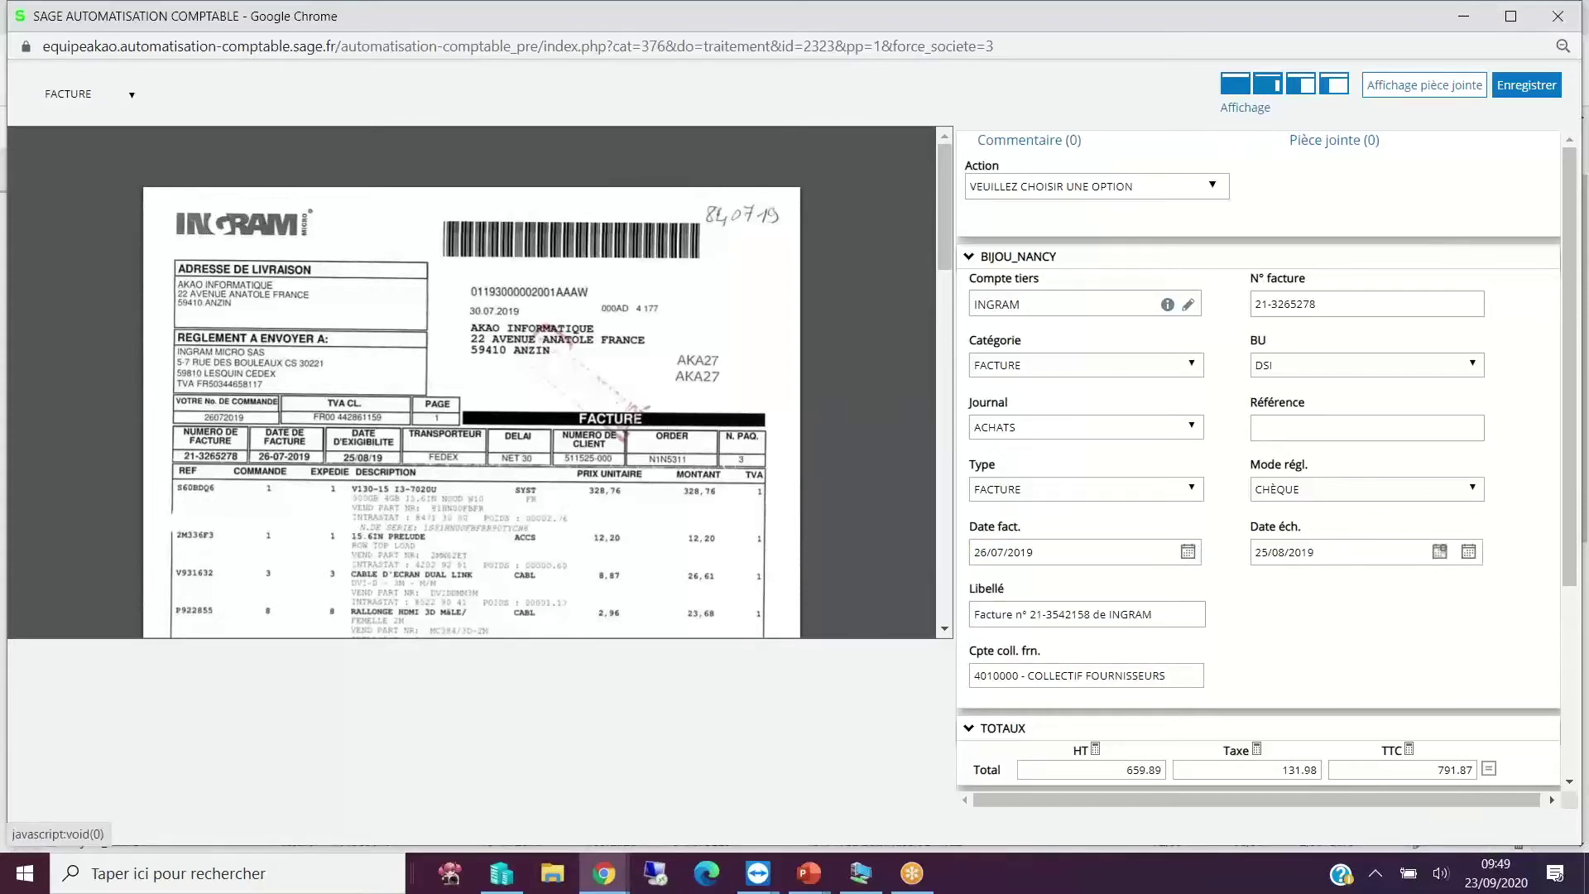
Switch to the TeamViewer session and bring up the supplier list of the Plan tiers in Sage 100cloud Comptabilité.
left_click(759, 873)
left_click(813, 795)
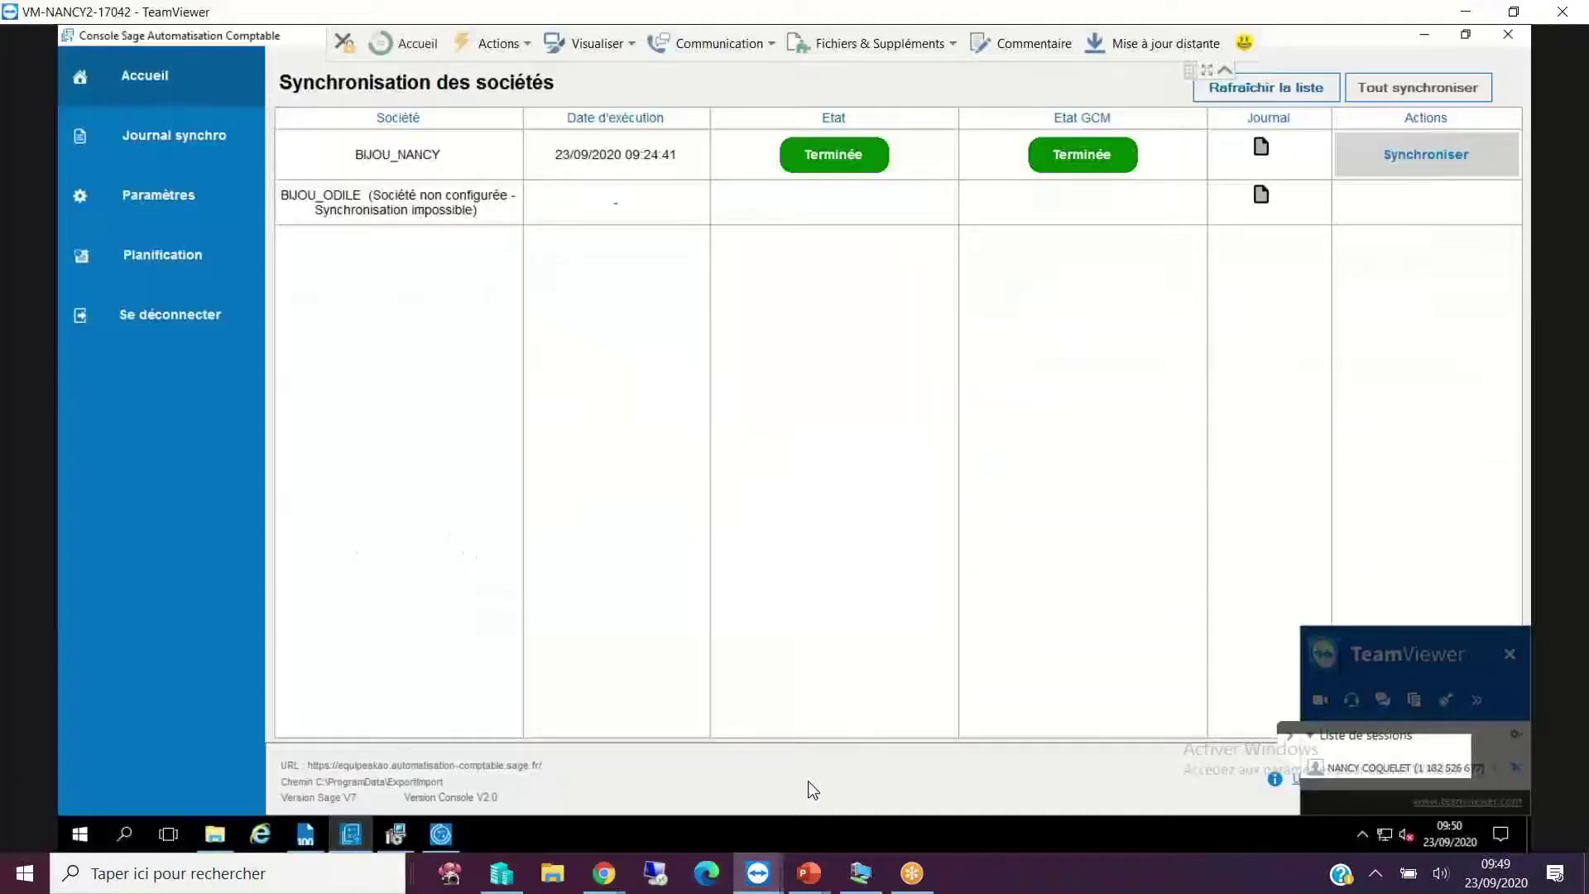
left_click(306, 836)
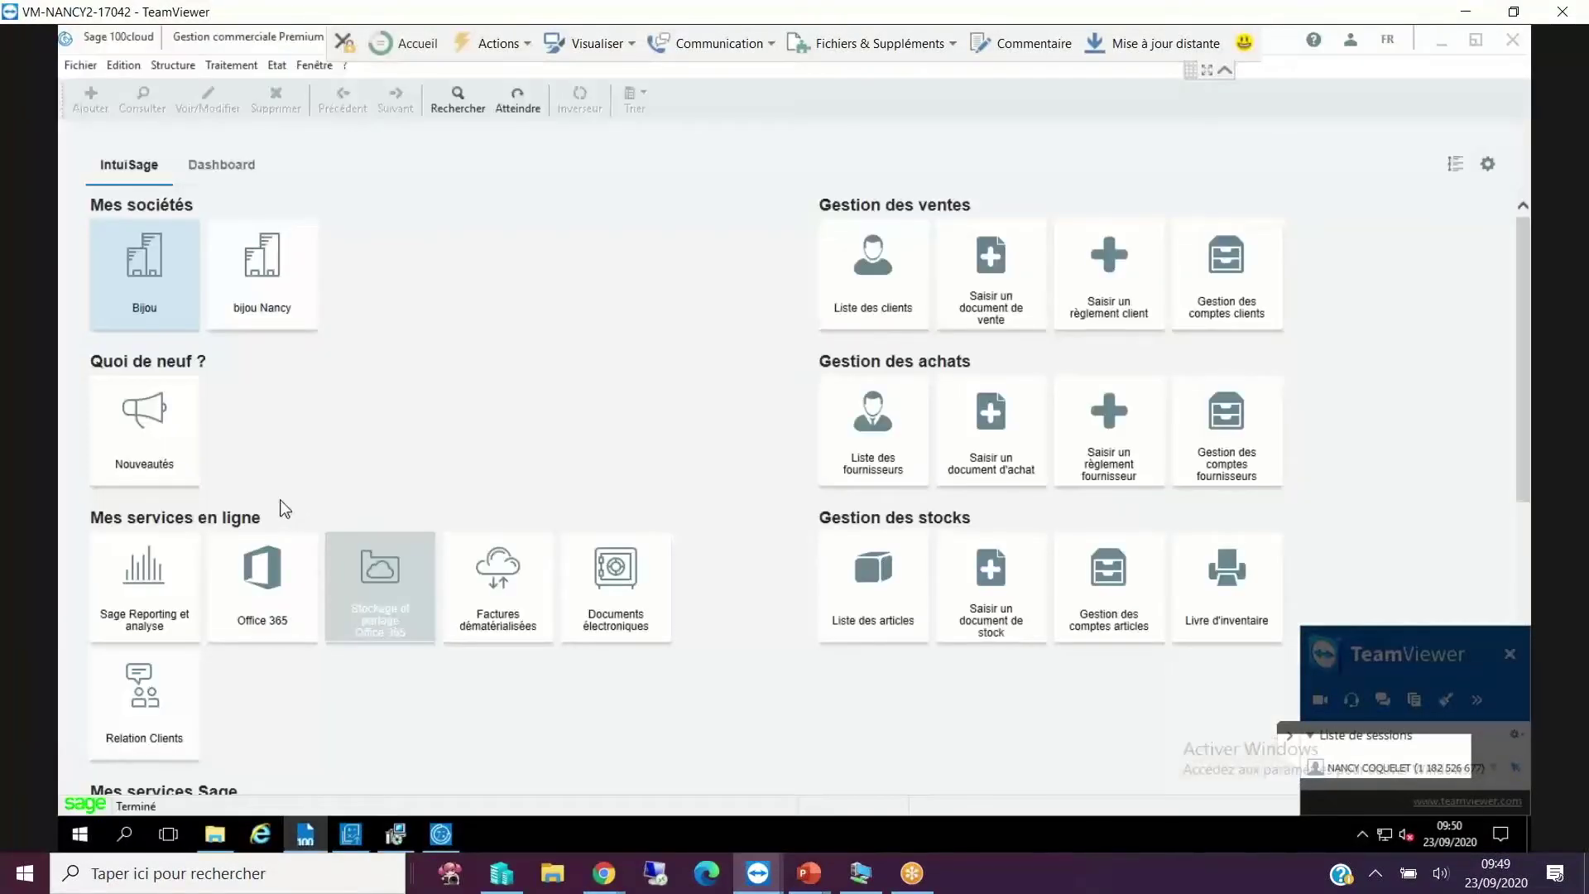
left_click(395, 834)
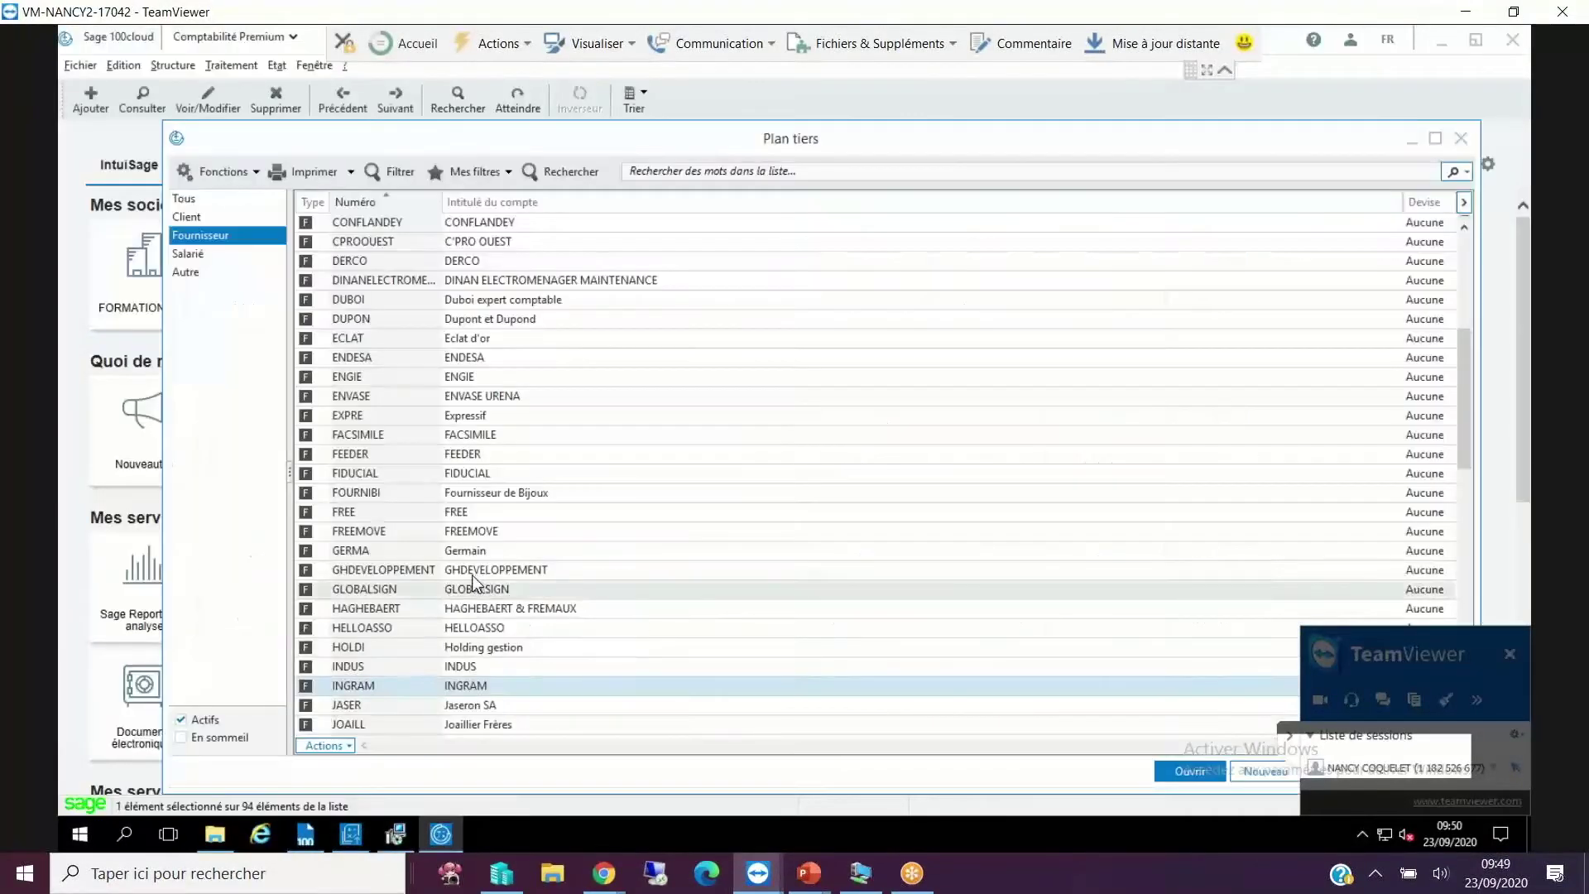
Open the INGRAM supplier record and examine its payment conditions.
double_click(419, 686)
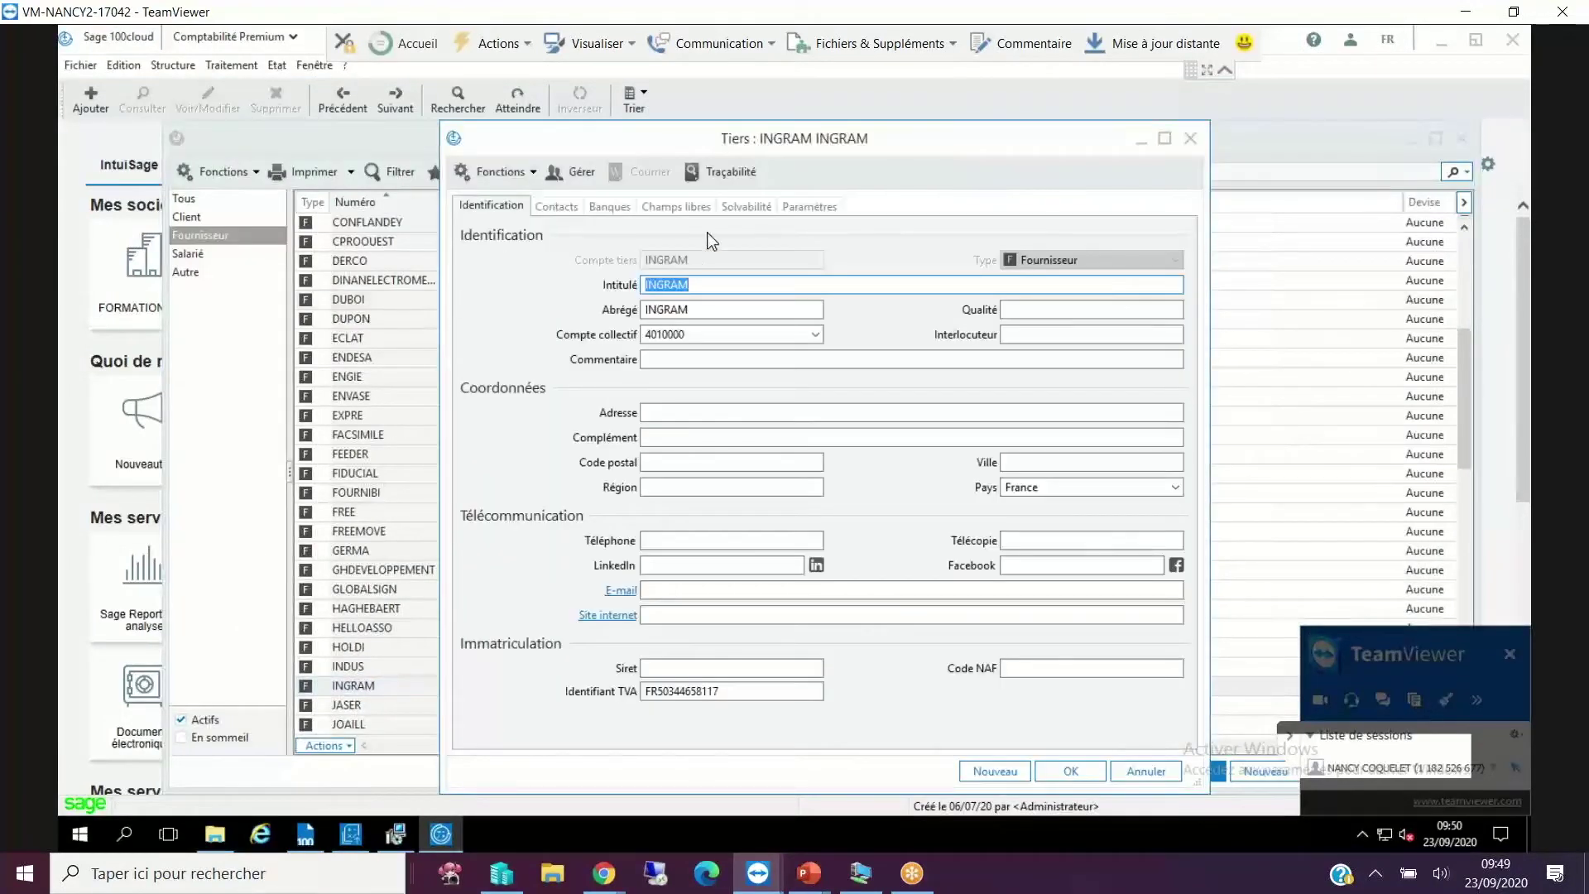
left_click(799, 207)
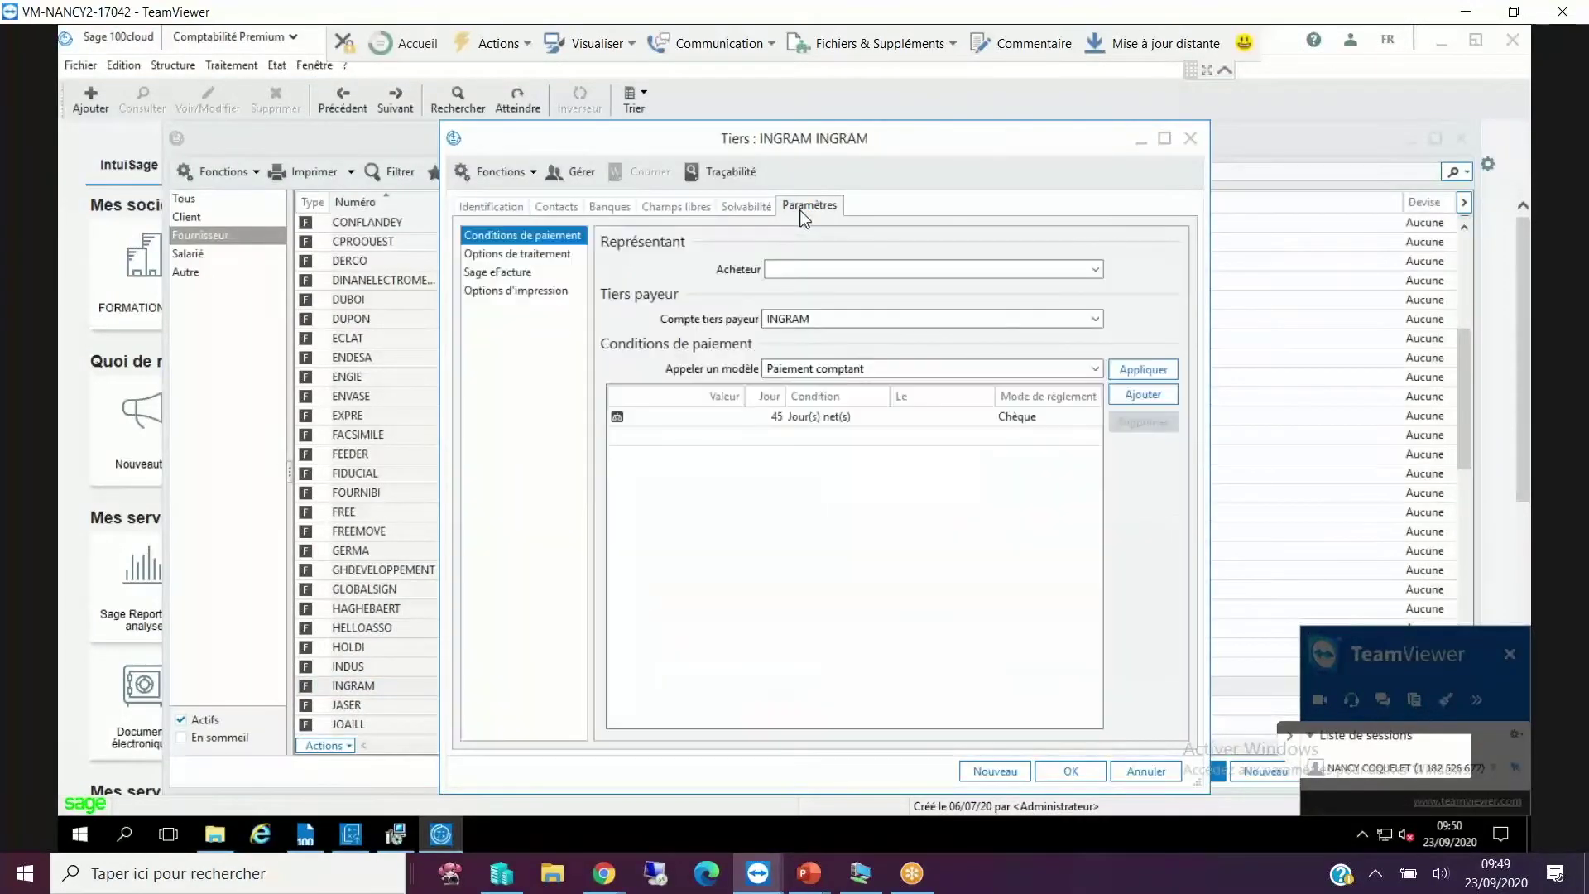
left_click(785, 430)
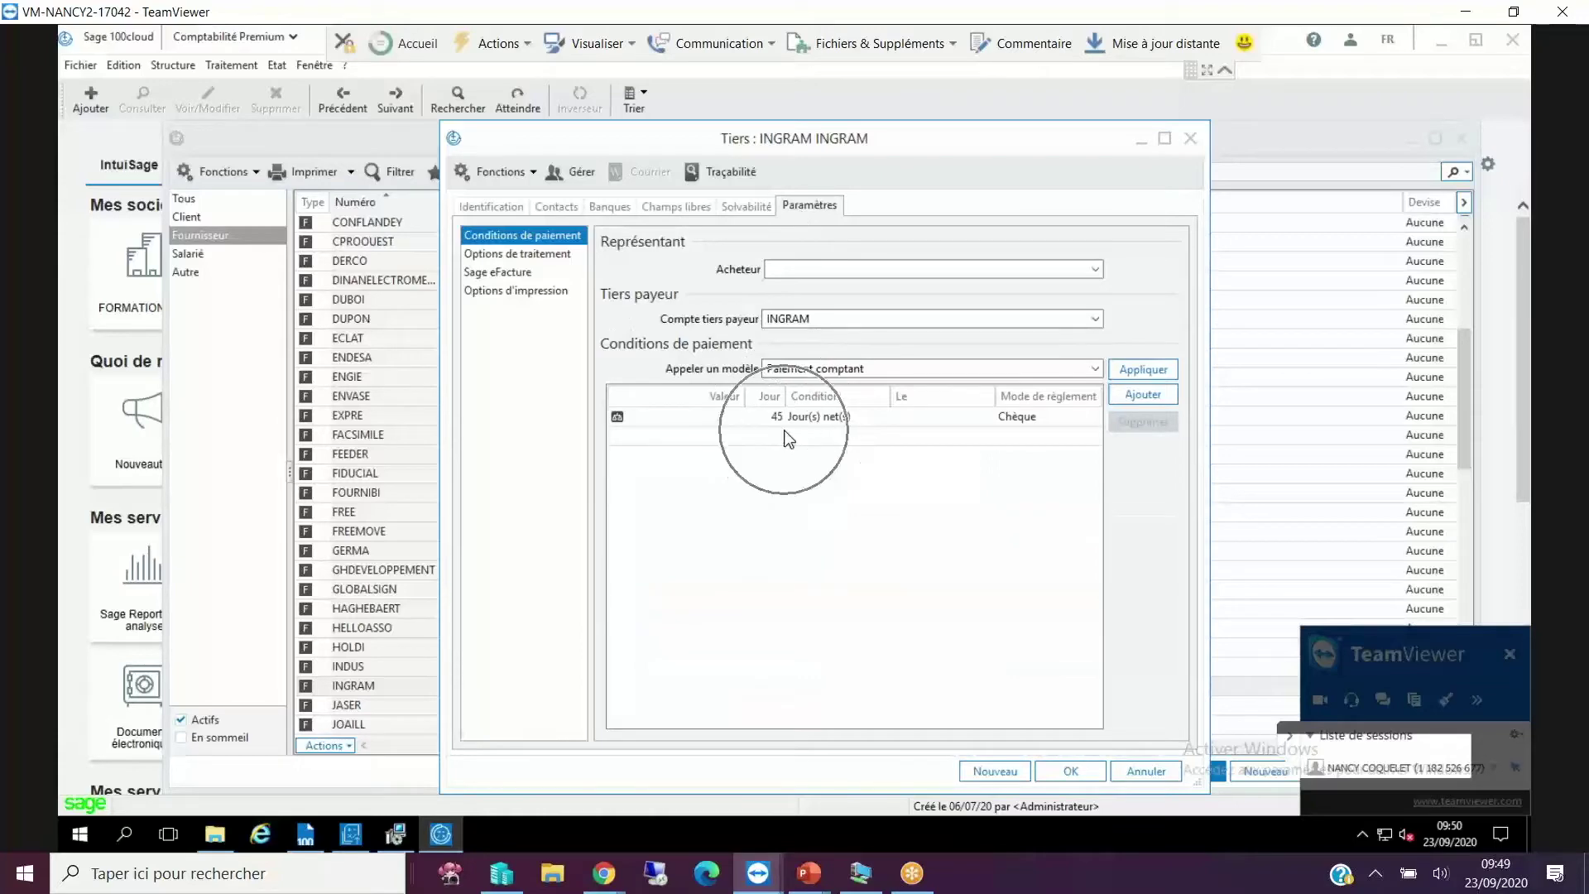
Leave the INGRAM supplier record and switch back to the invoice processing window in Chrome.
key("Escape")
key("Escape")
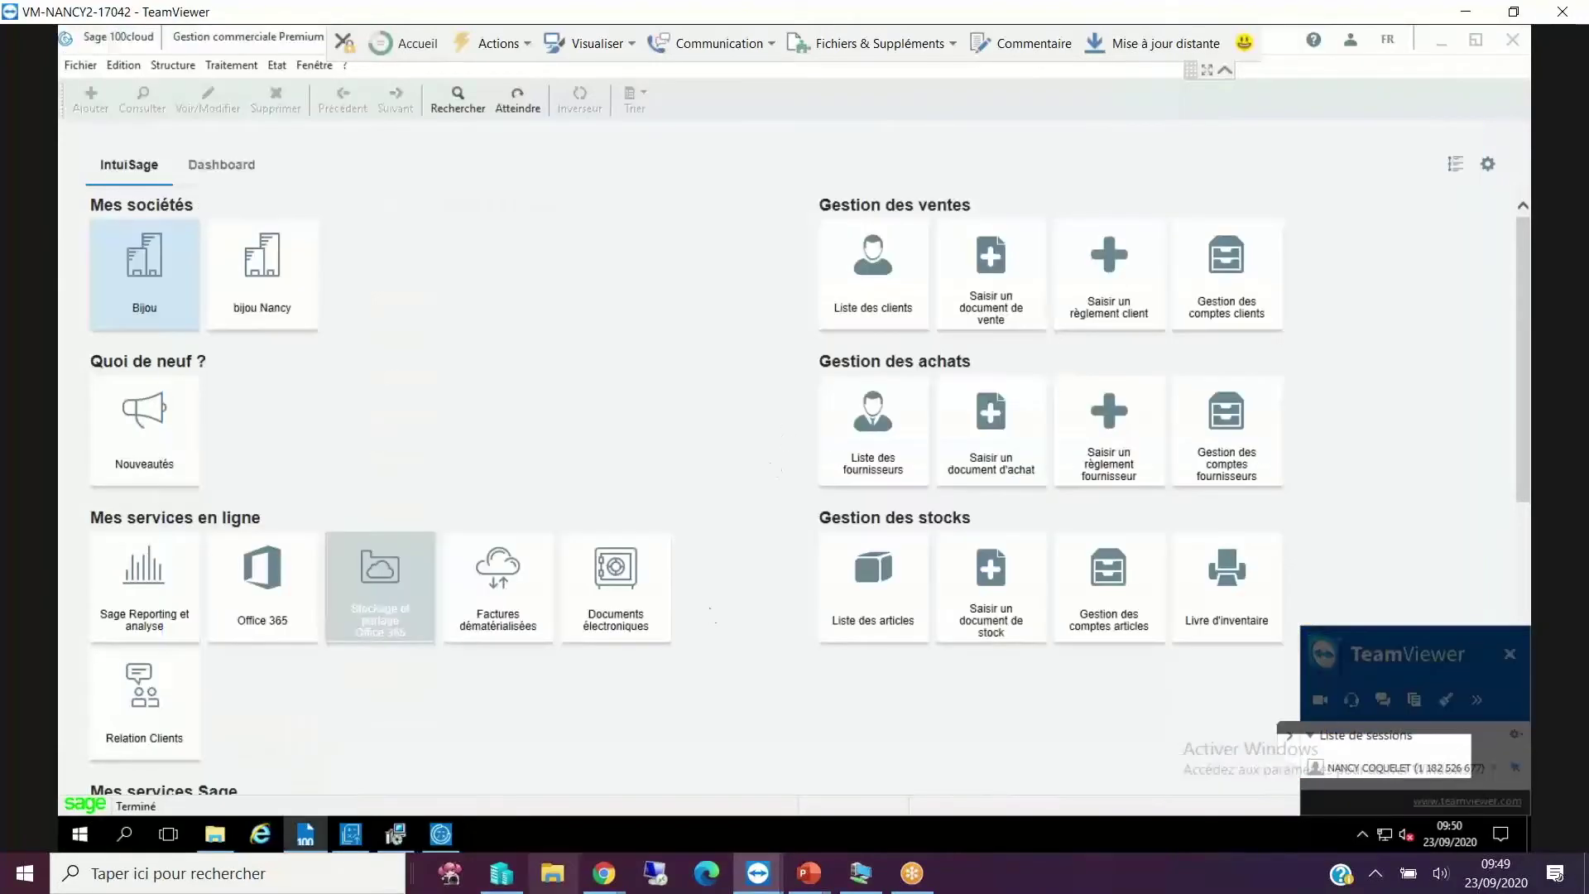
mouse_move(596, 881)
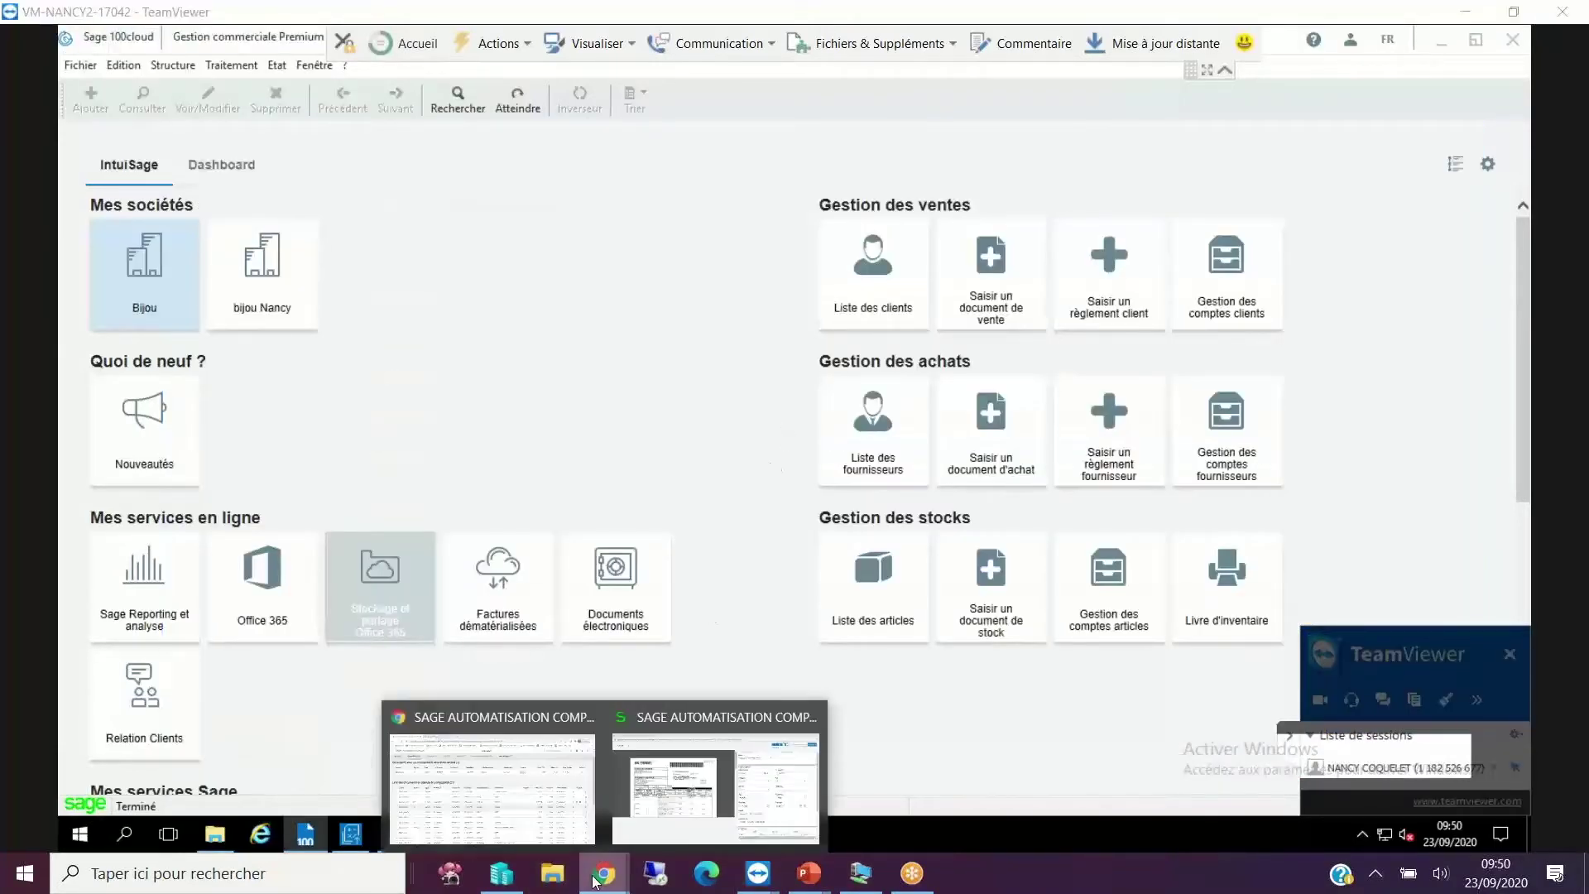
left_click(696, 791)
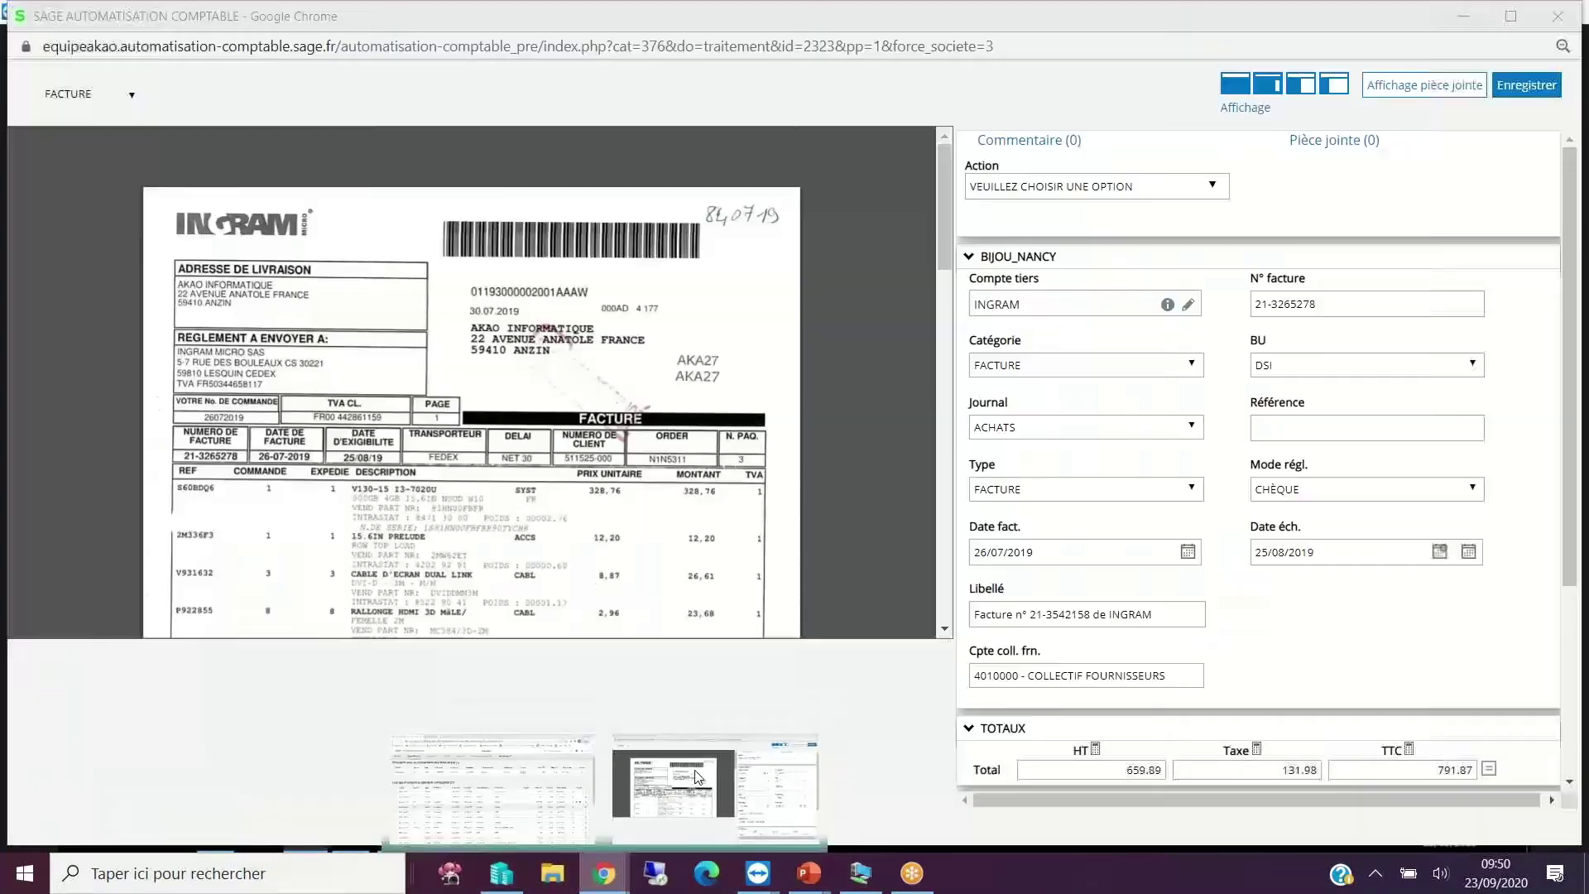
Calculate the due date as 09/09/2019 from the supplier's payment terms and compare it with the due date on the scanned invoice.
left_click(1443, 561)
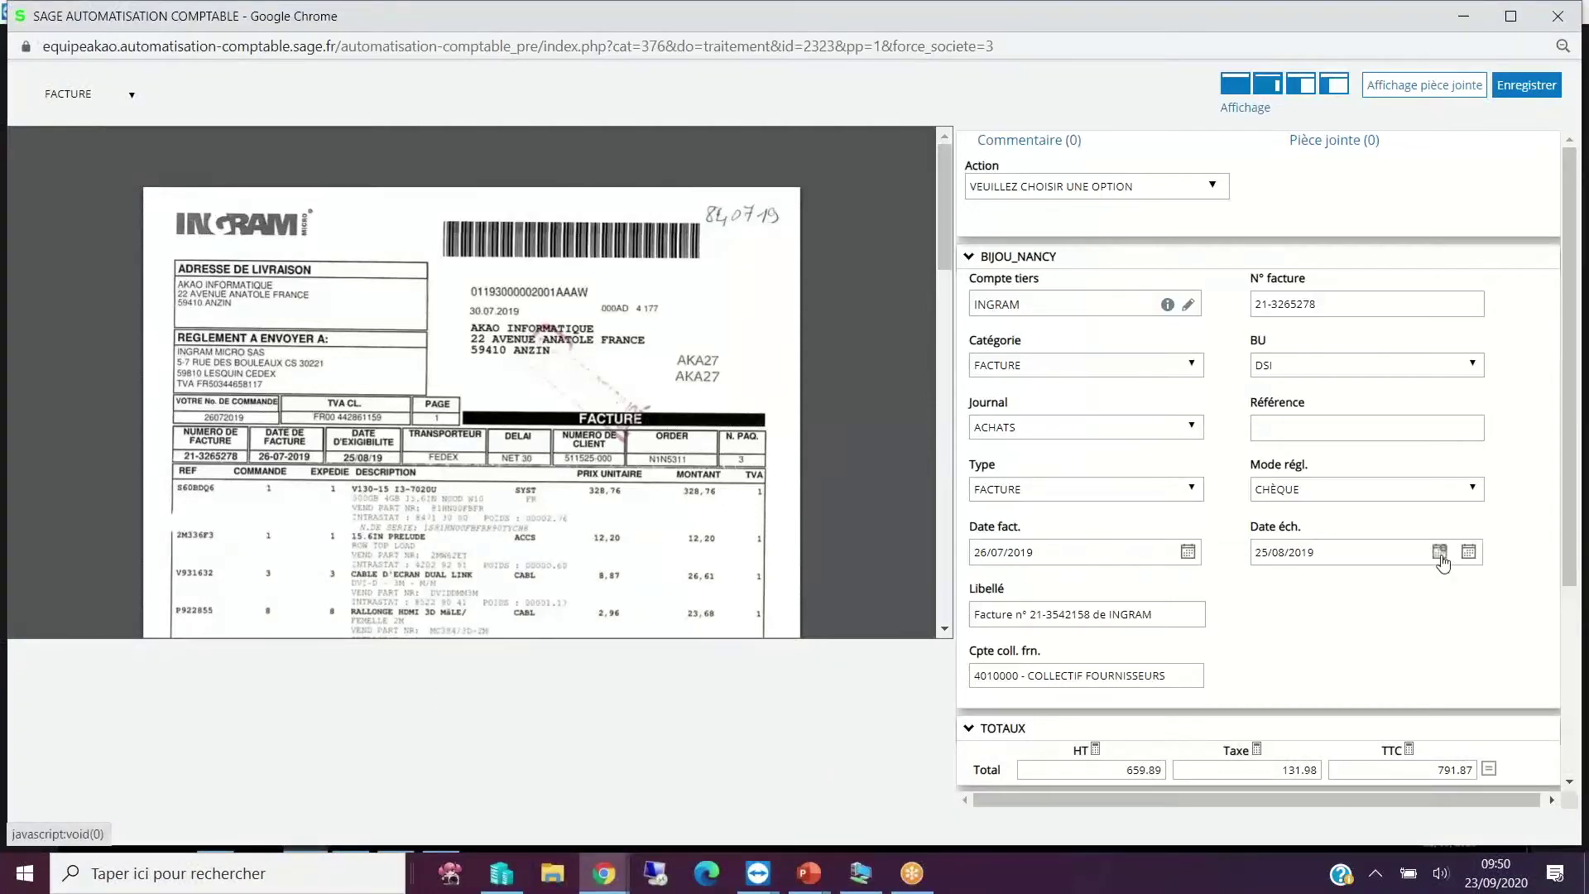
left_click(1247, 570)
scroll(300, 579, "down", 6)
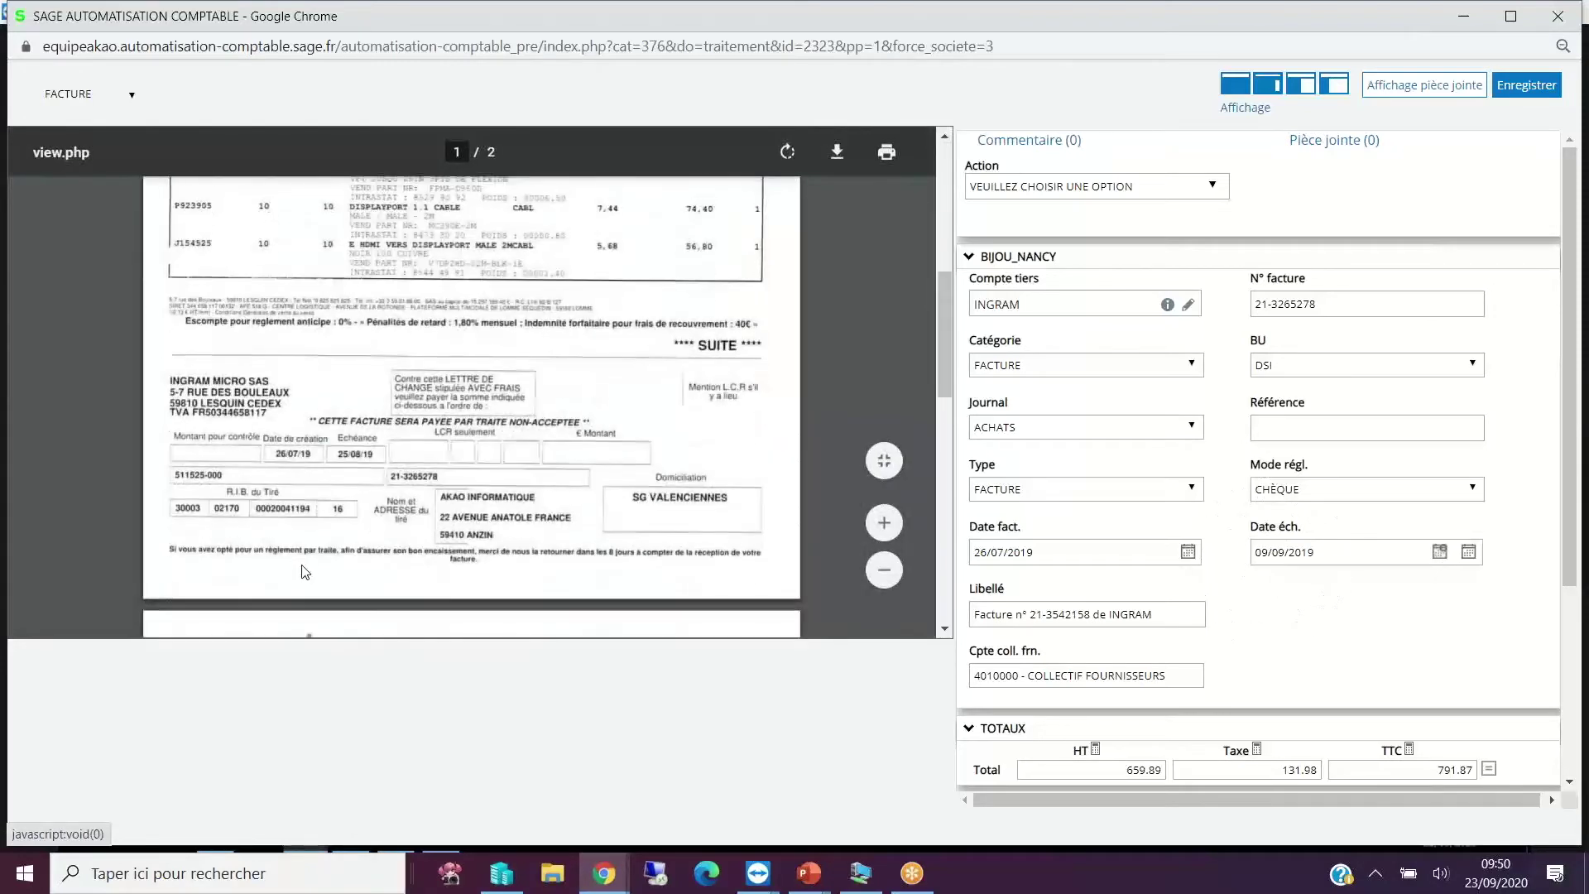
left_click(361, 464)
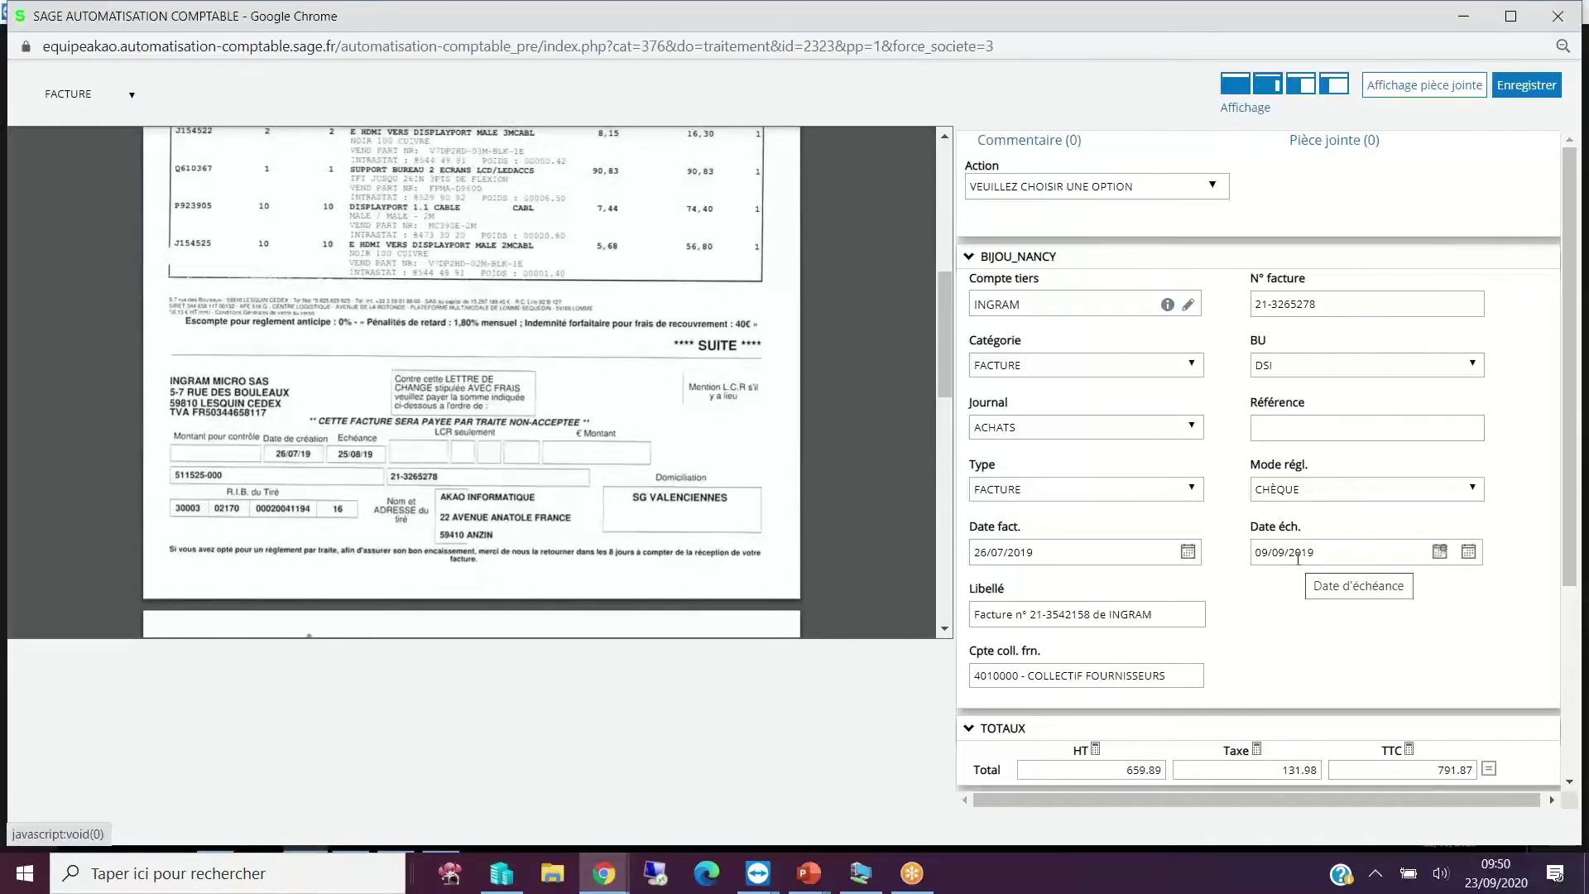
left_click(968, 538)
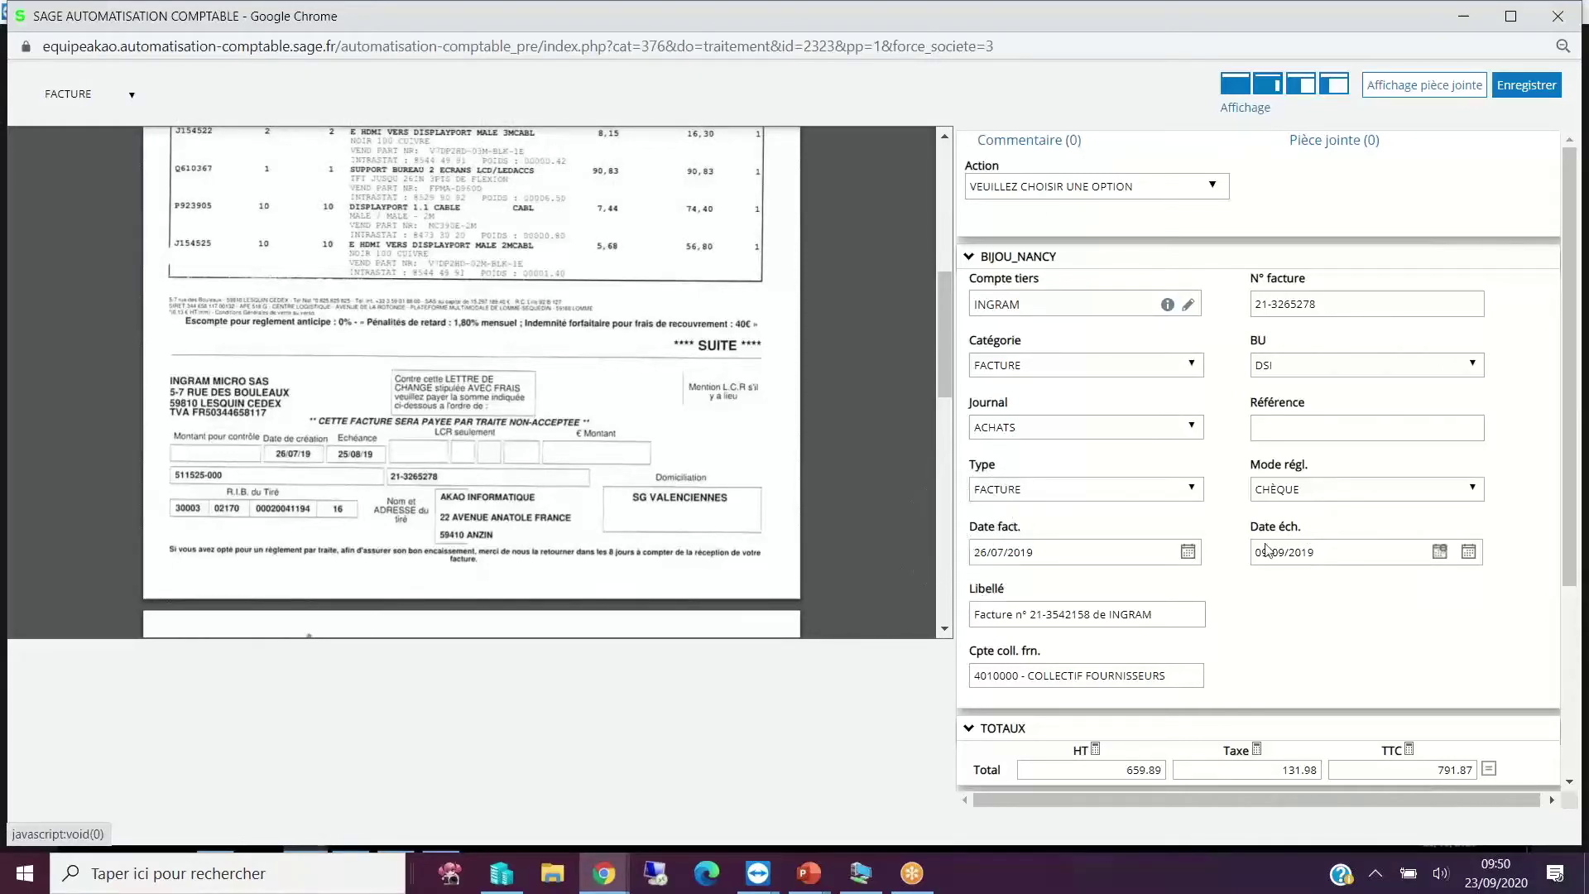
Compare the HT, tax and TTC totals with the amounts on the last page of the scanned INGRAM invoice.
scroll(747, 476, "up", 3)
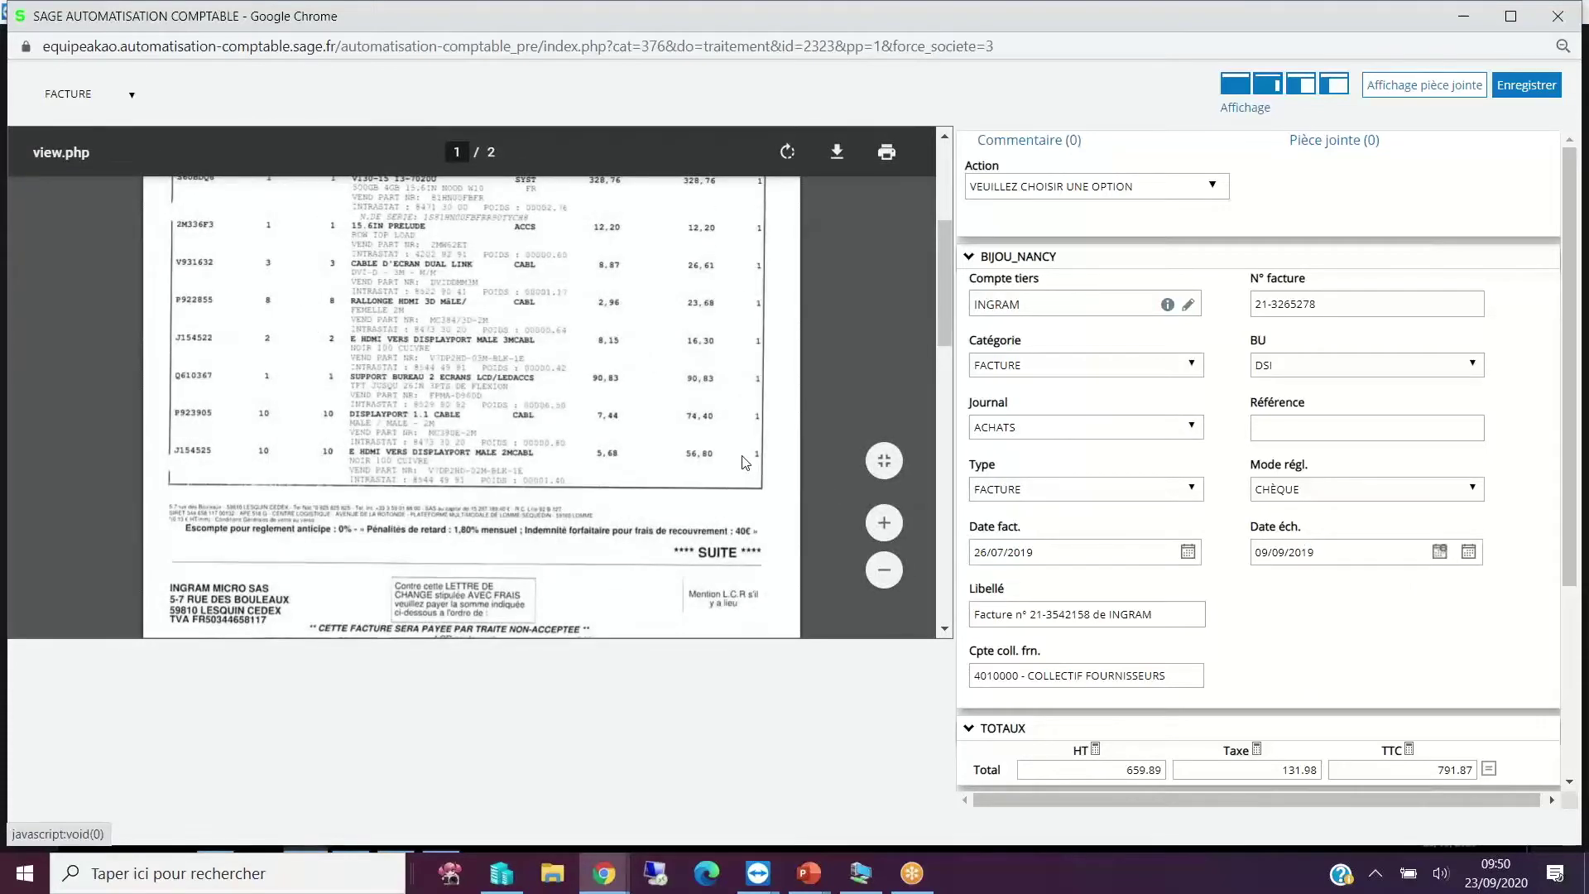
scroll(1143, 590, "down", 3)
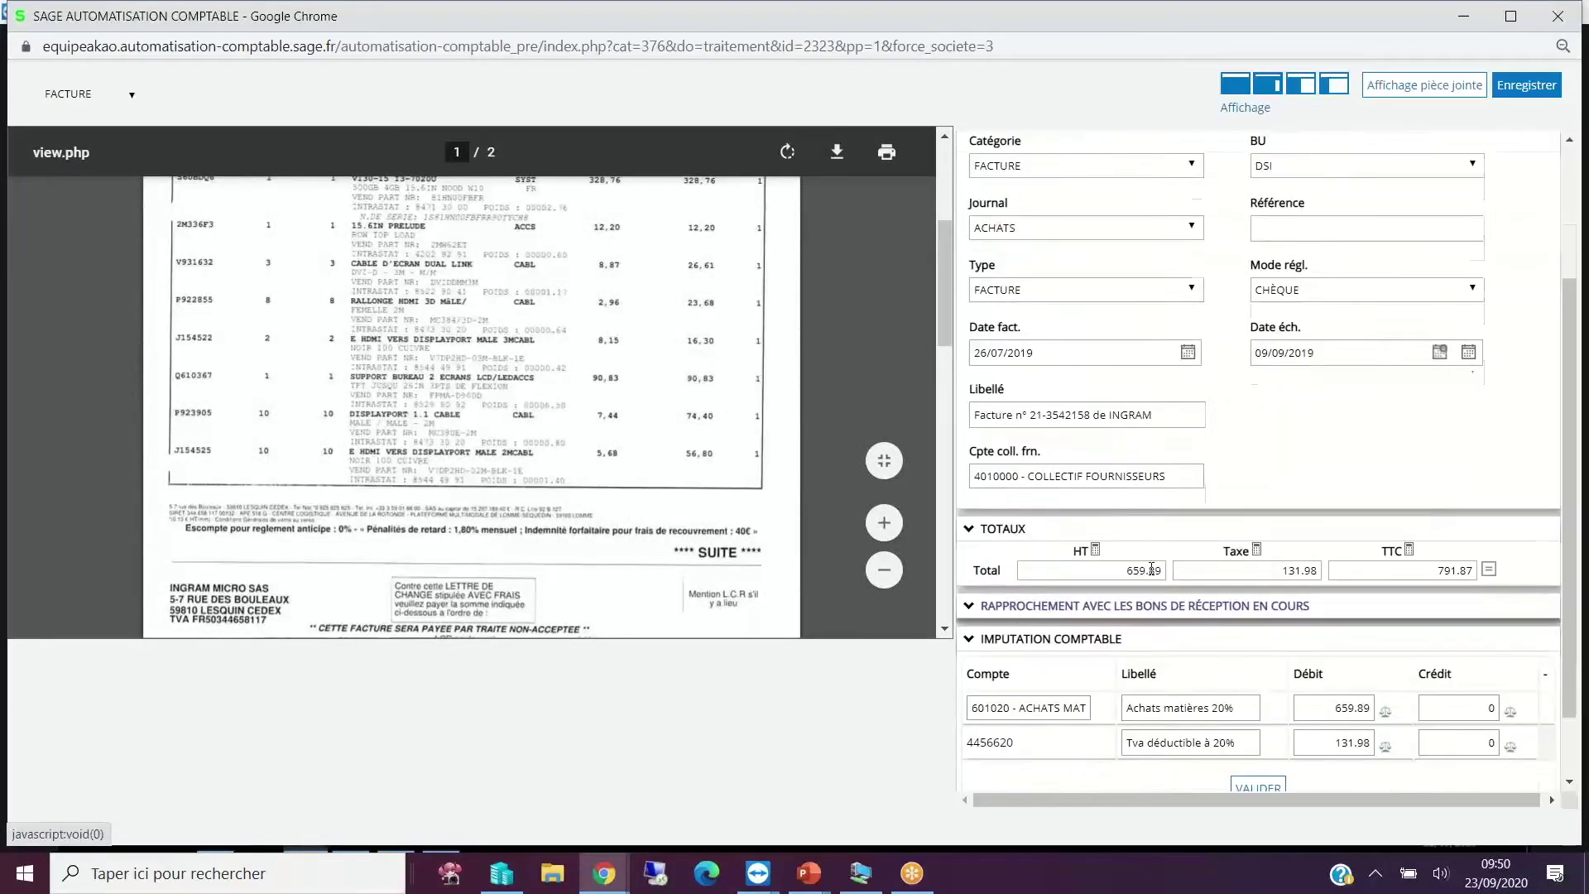
scroll(1152, 569, "down", 1)
scroll(699, 471, "down", 1)
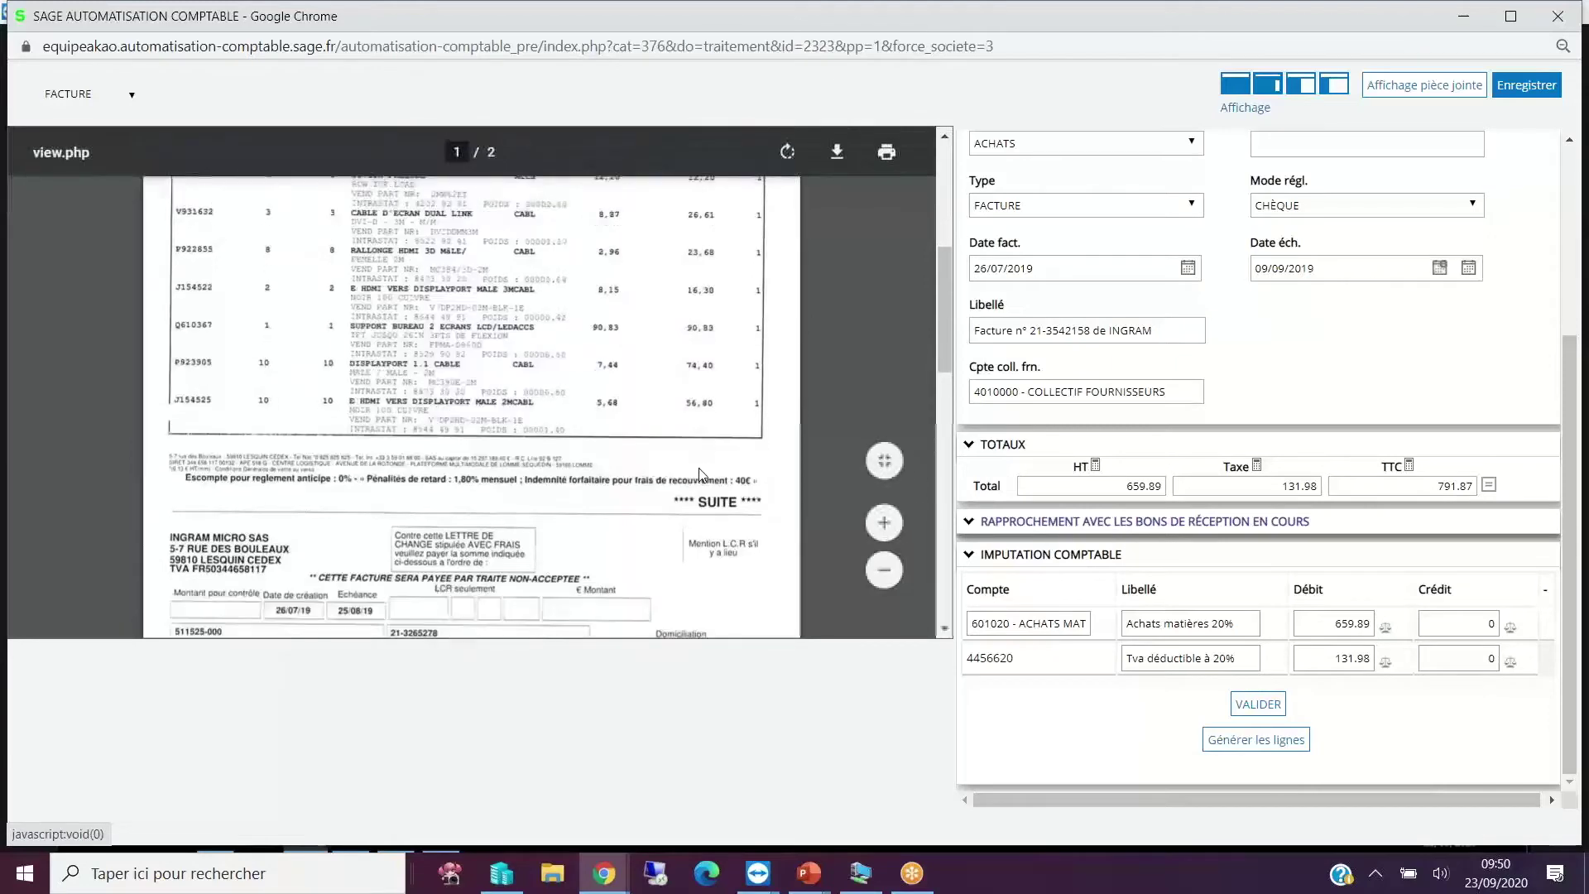
scroll(699, 468, "down", 10)
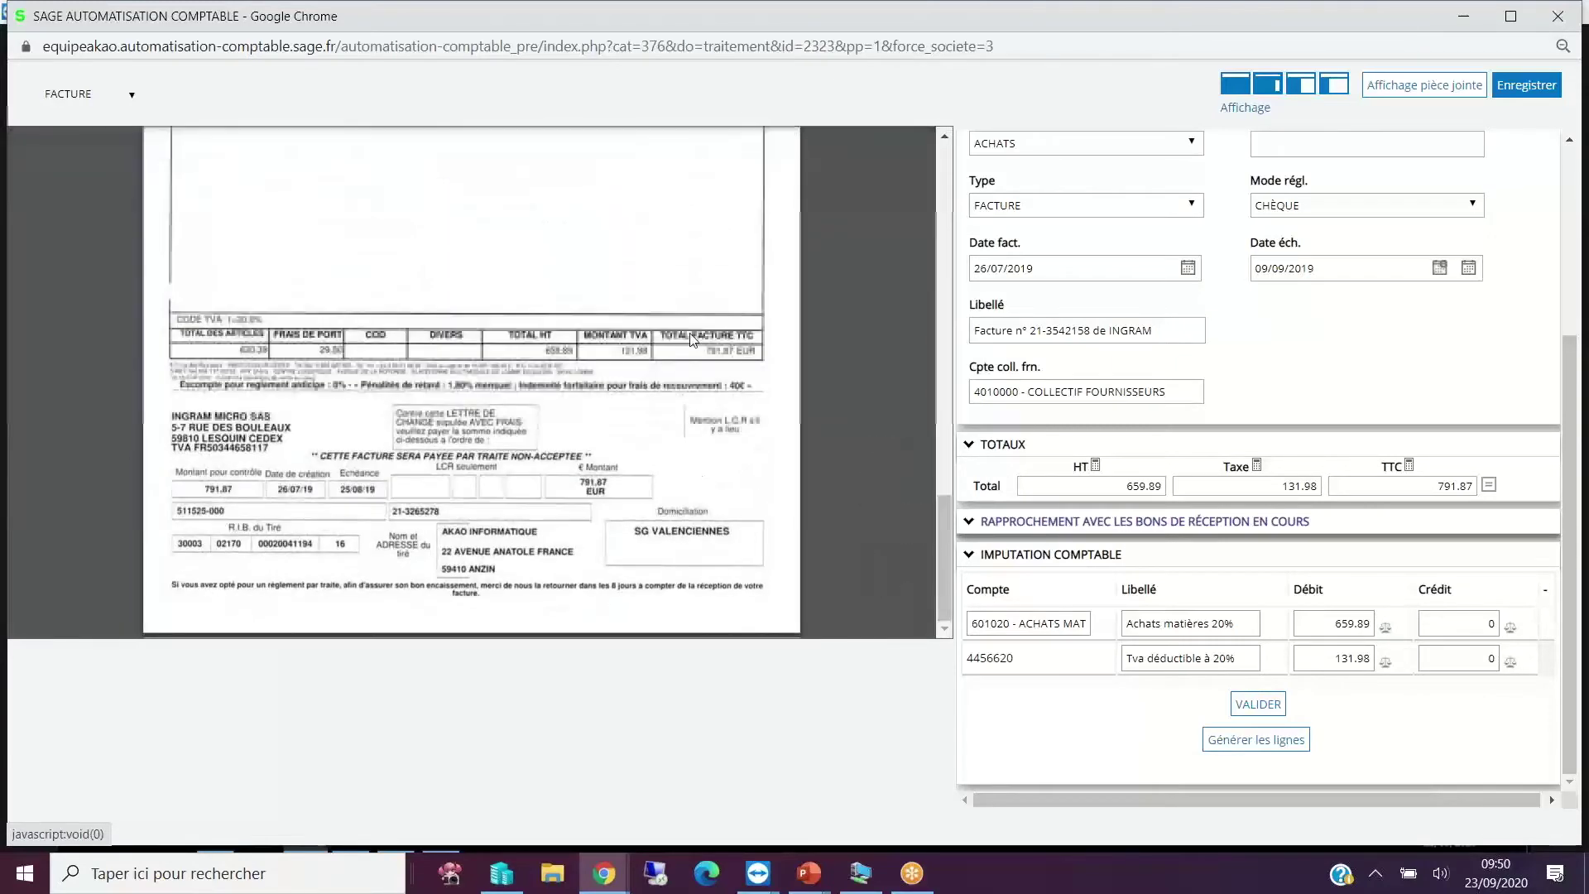
left_click(1475, 489)
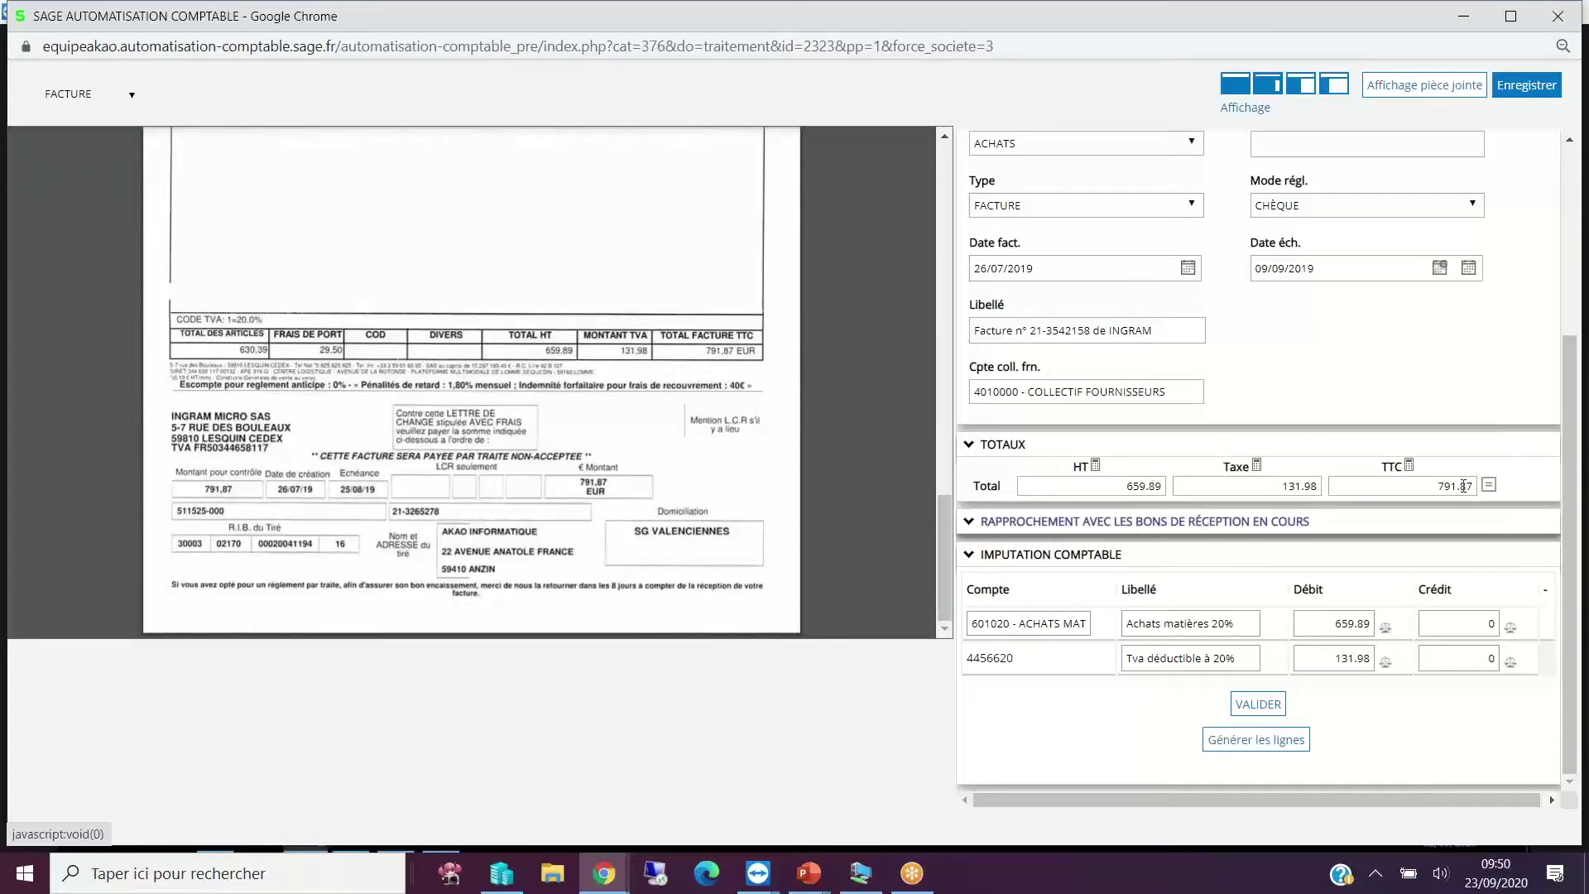
Show the alternative amounts detected for the totals, hide them again and check the tax and HT fields.
left_click(1490, 487)
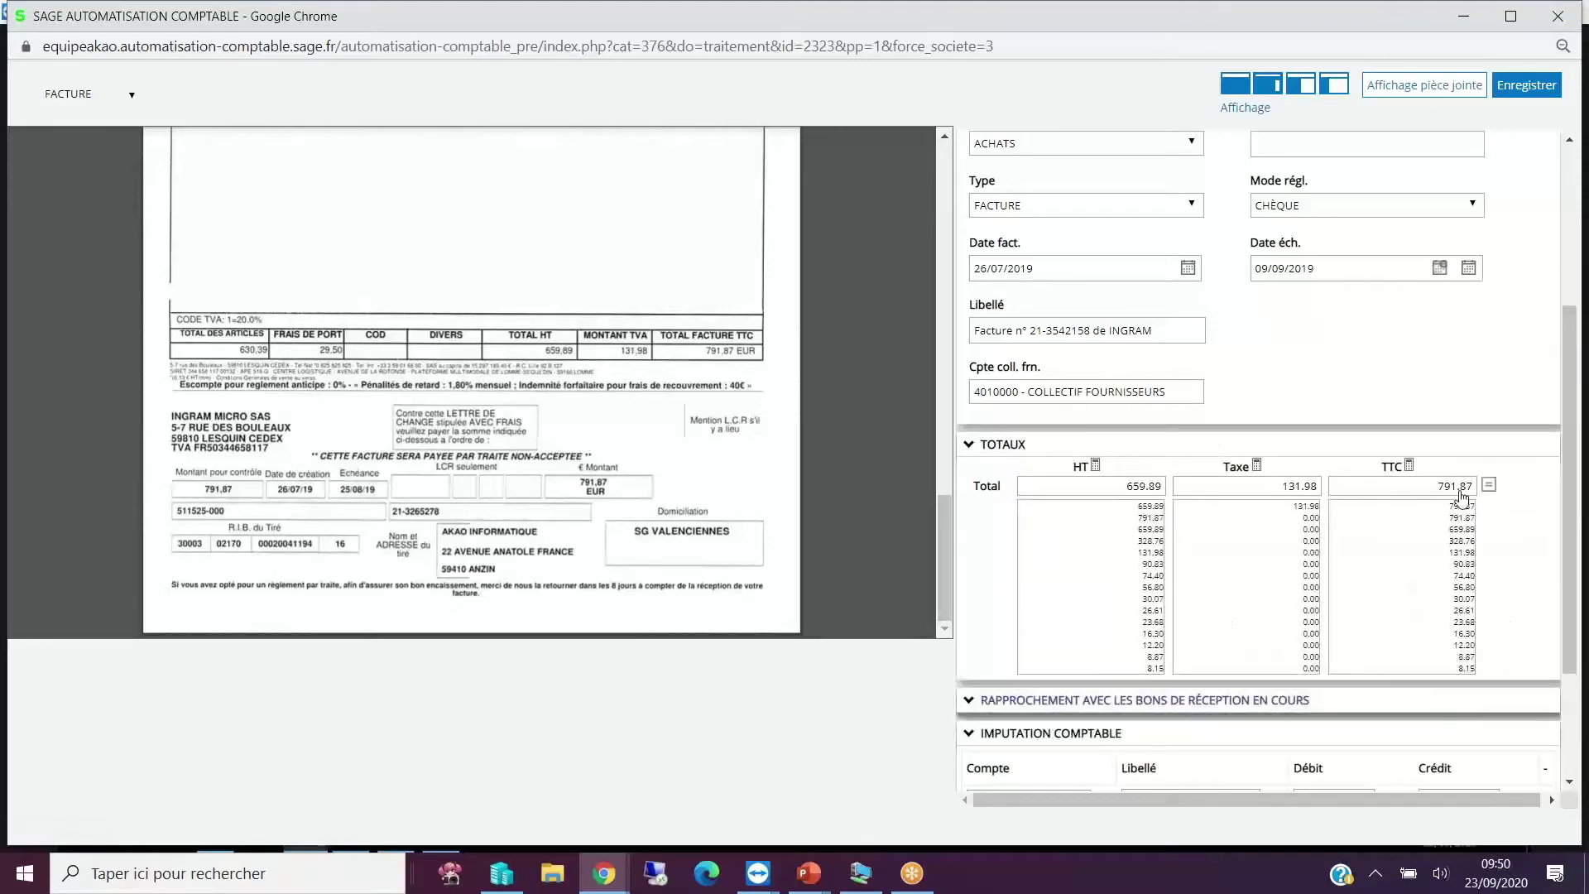
left_click(1492, 488)
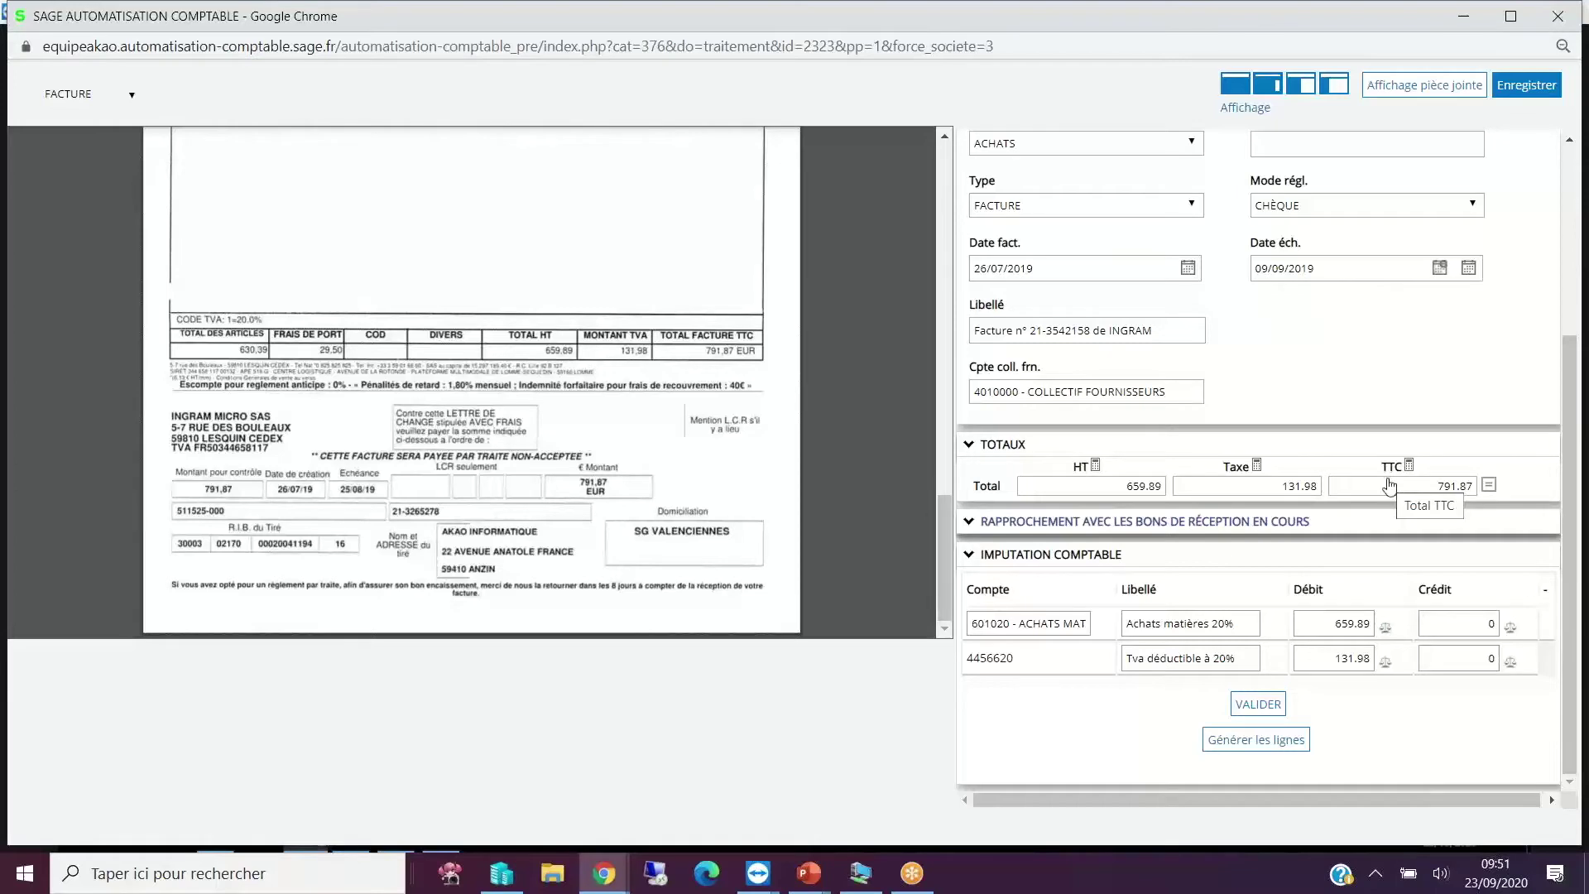
left_click(1280, 488)
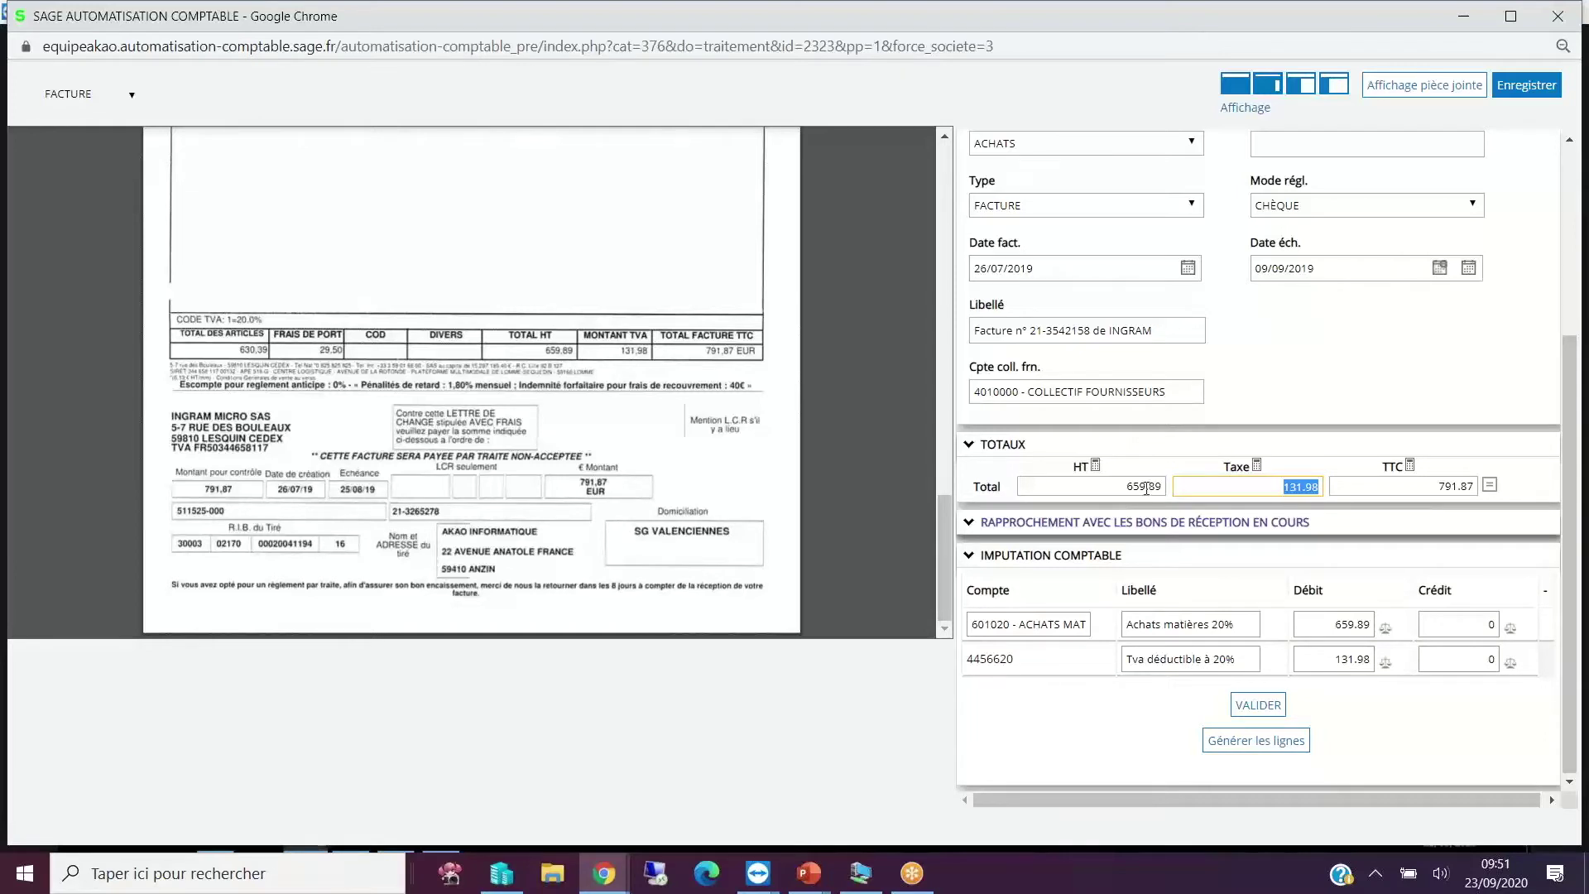
left_click(1133, 489)
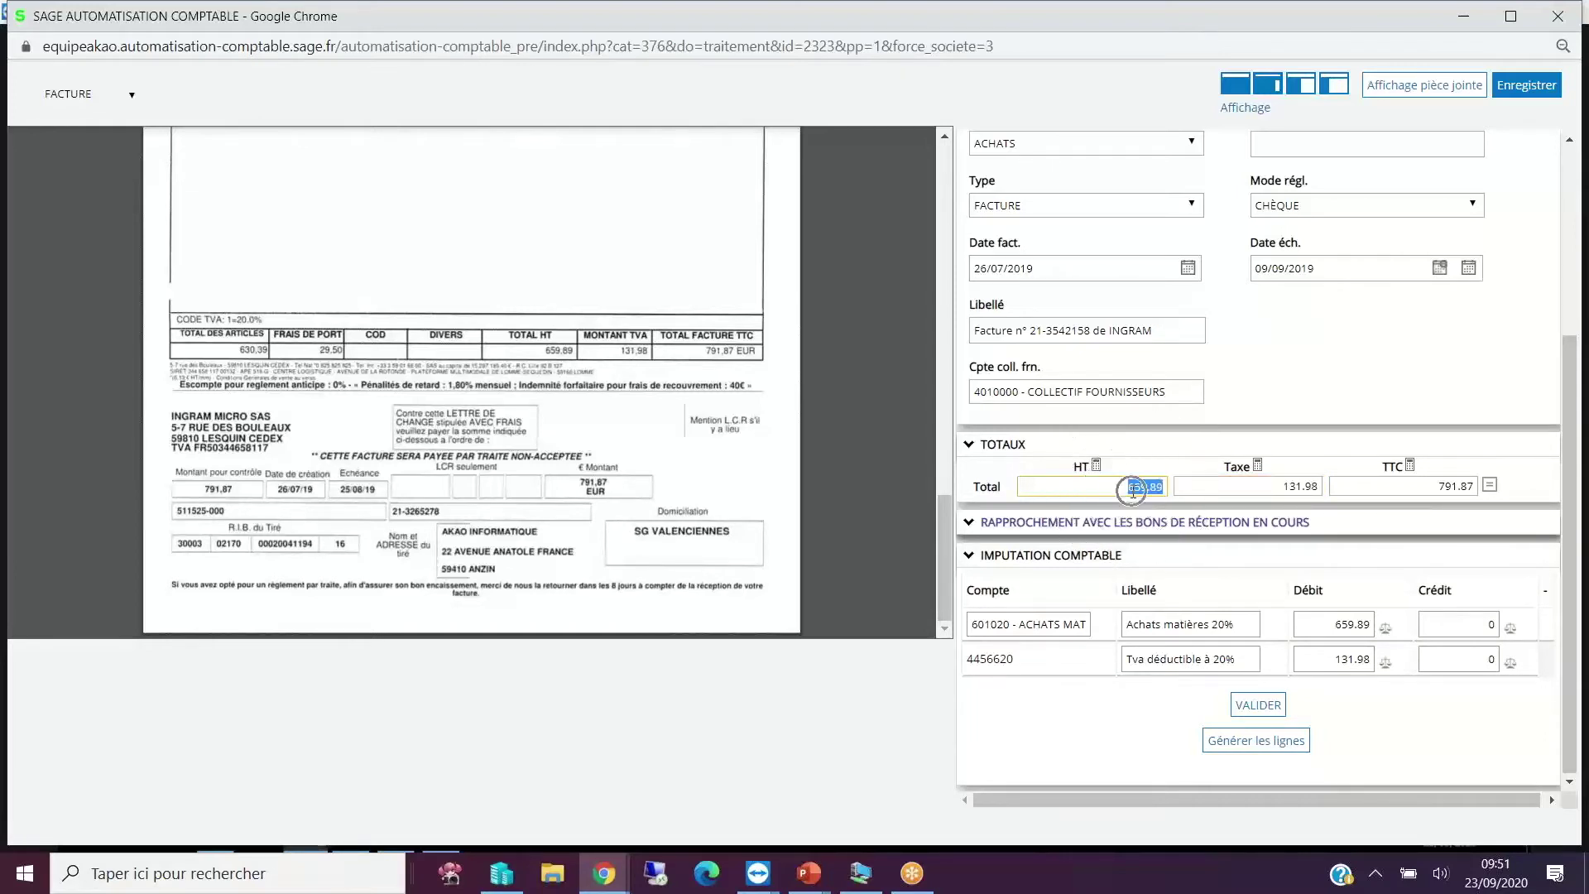
left_click(1259, 468)
key("ctrl")
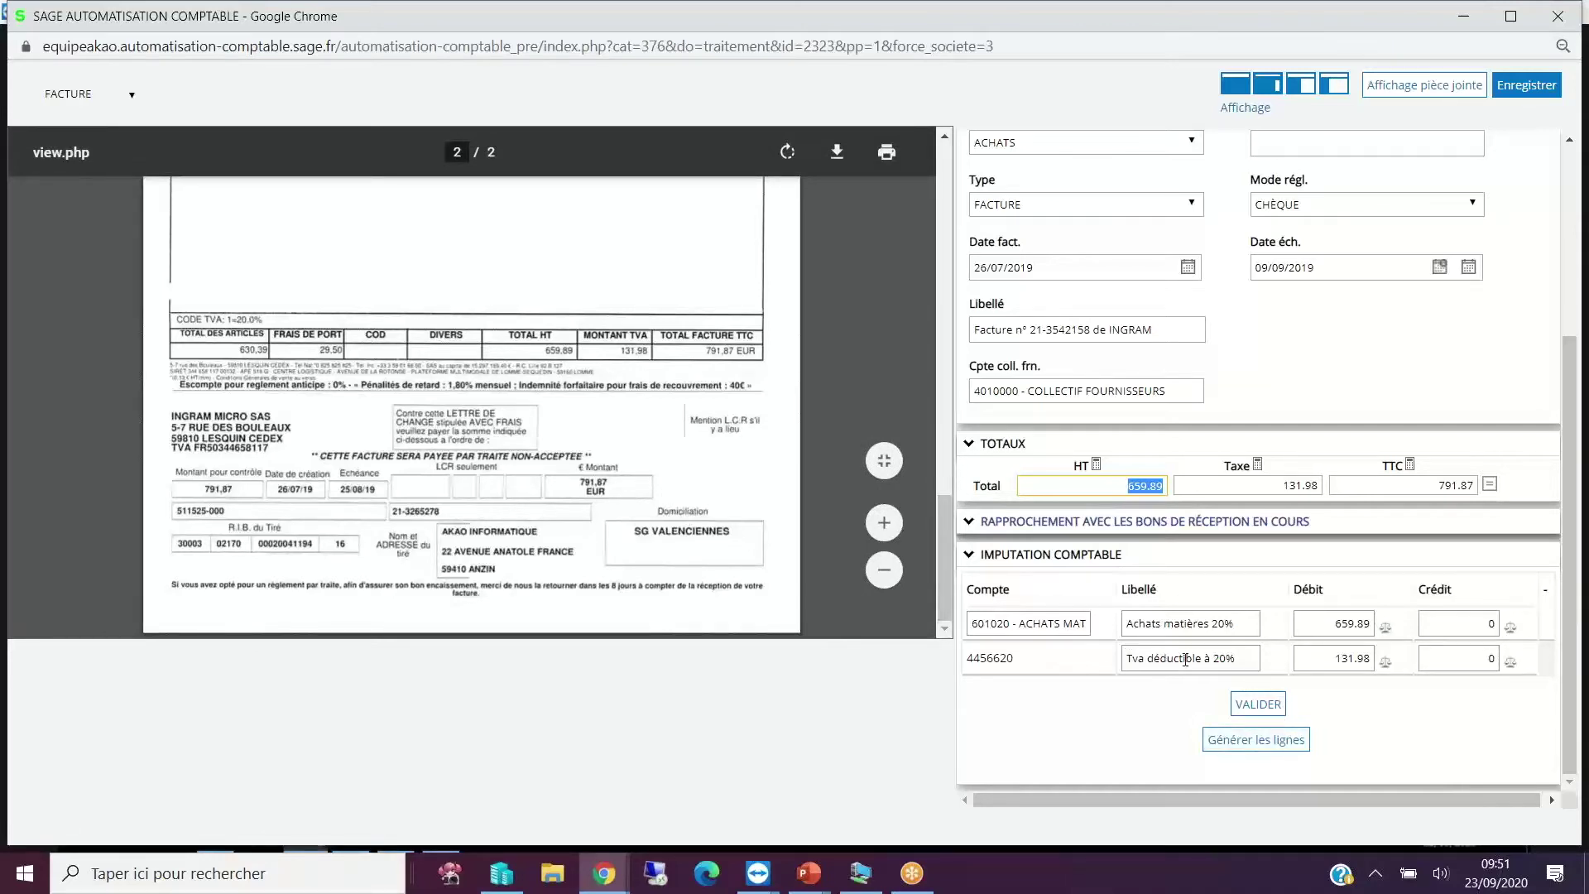
Examine the accounting entry's debit amounts, the accounts available for the purchase line and the VAT account.
scroll(655, 486, "up", 5)
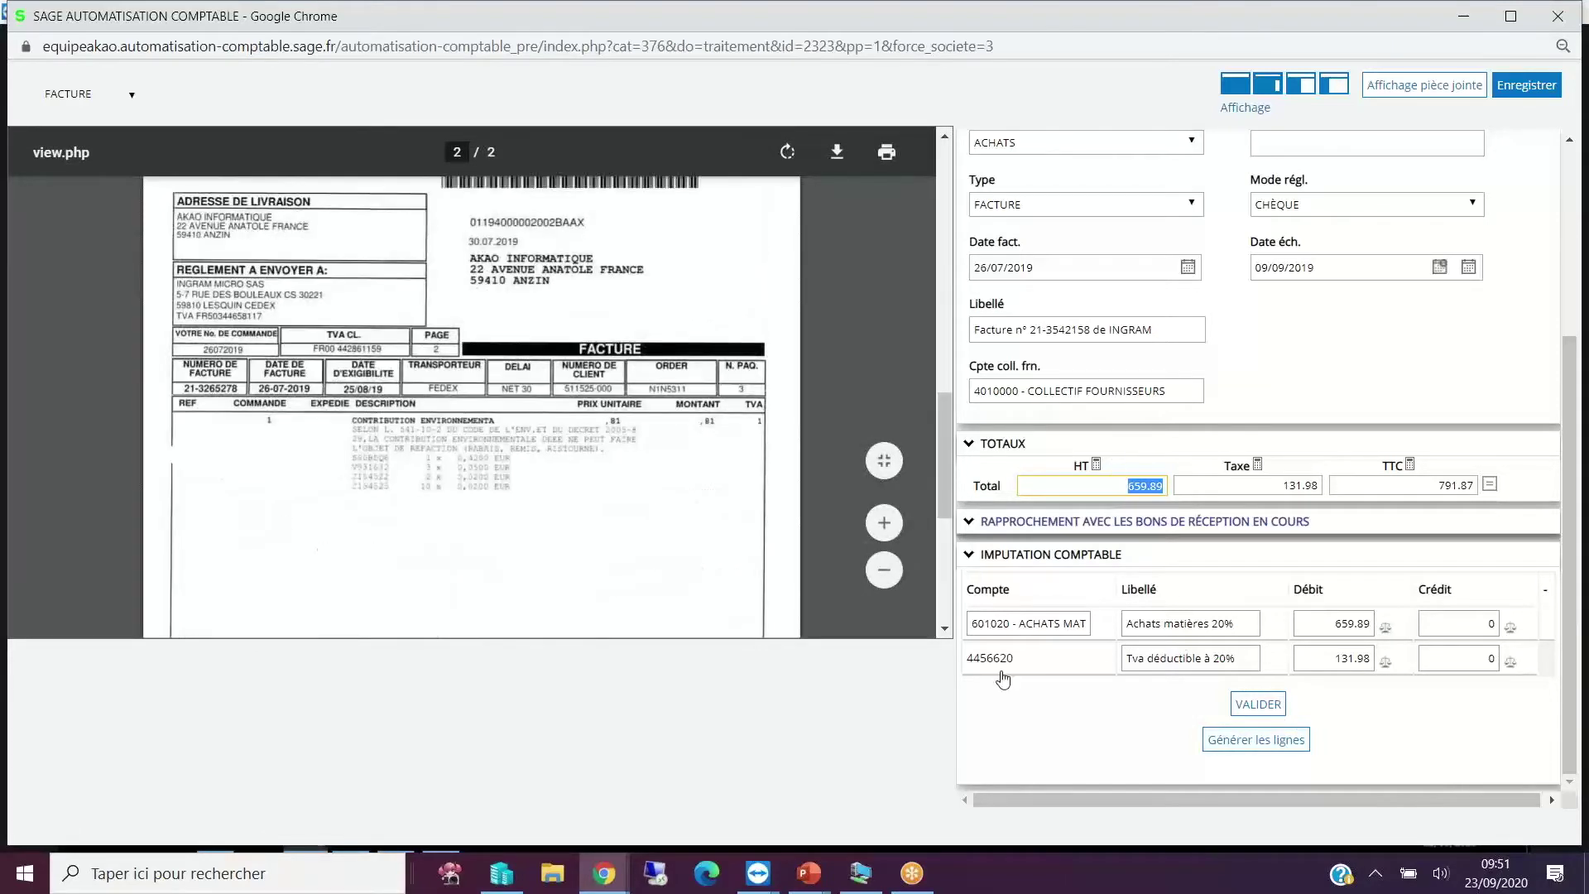
key("ctrl")
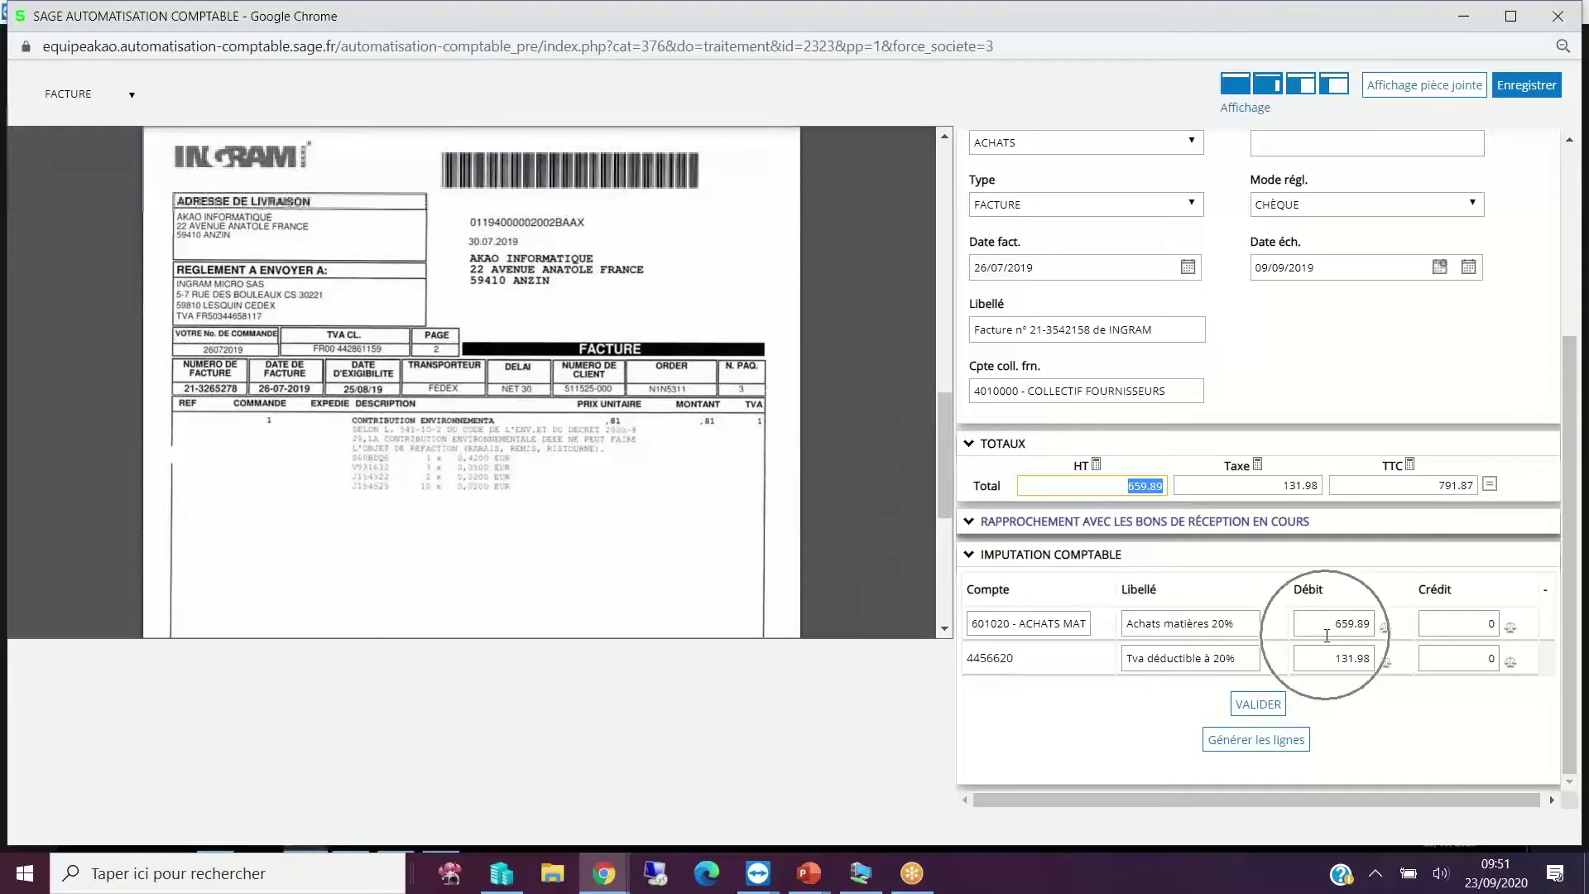
left_click(1339, 625)
left_click(1332, 733)
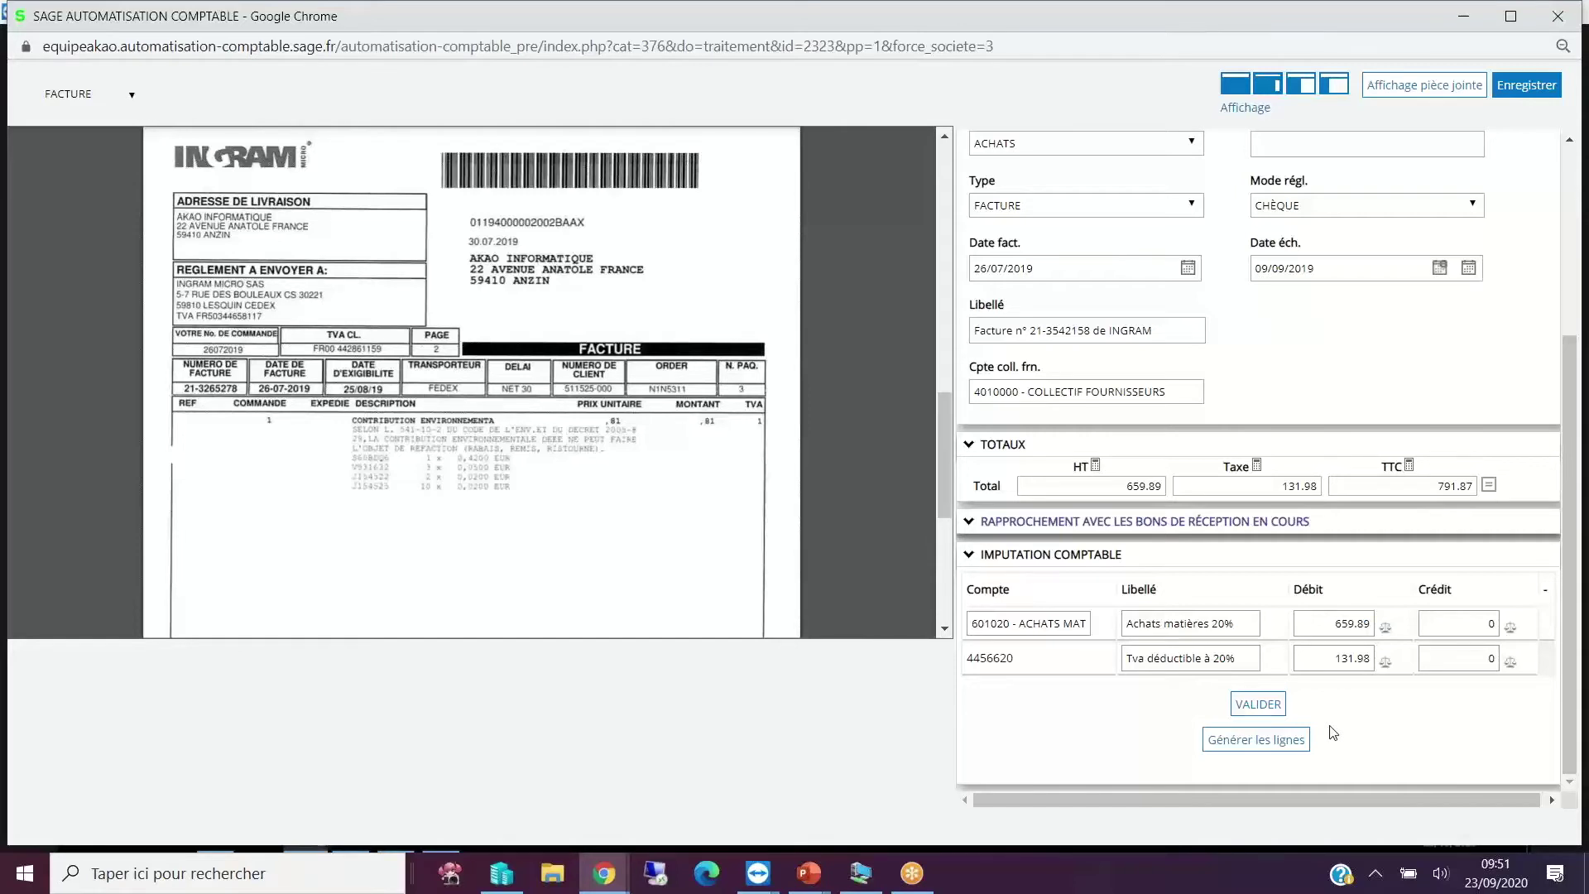
left_click(1024, 627)
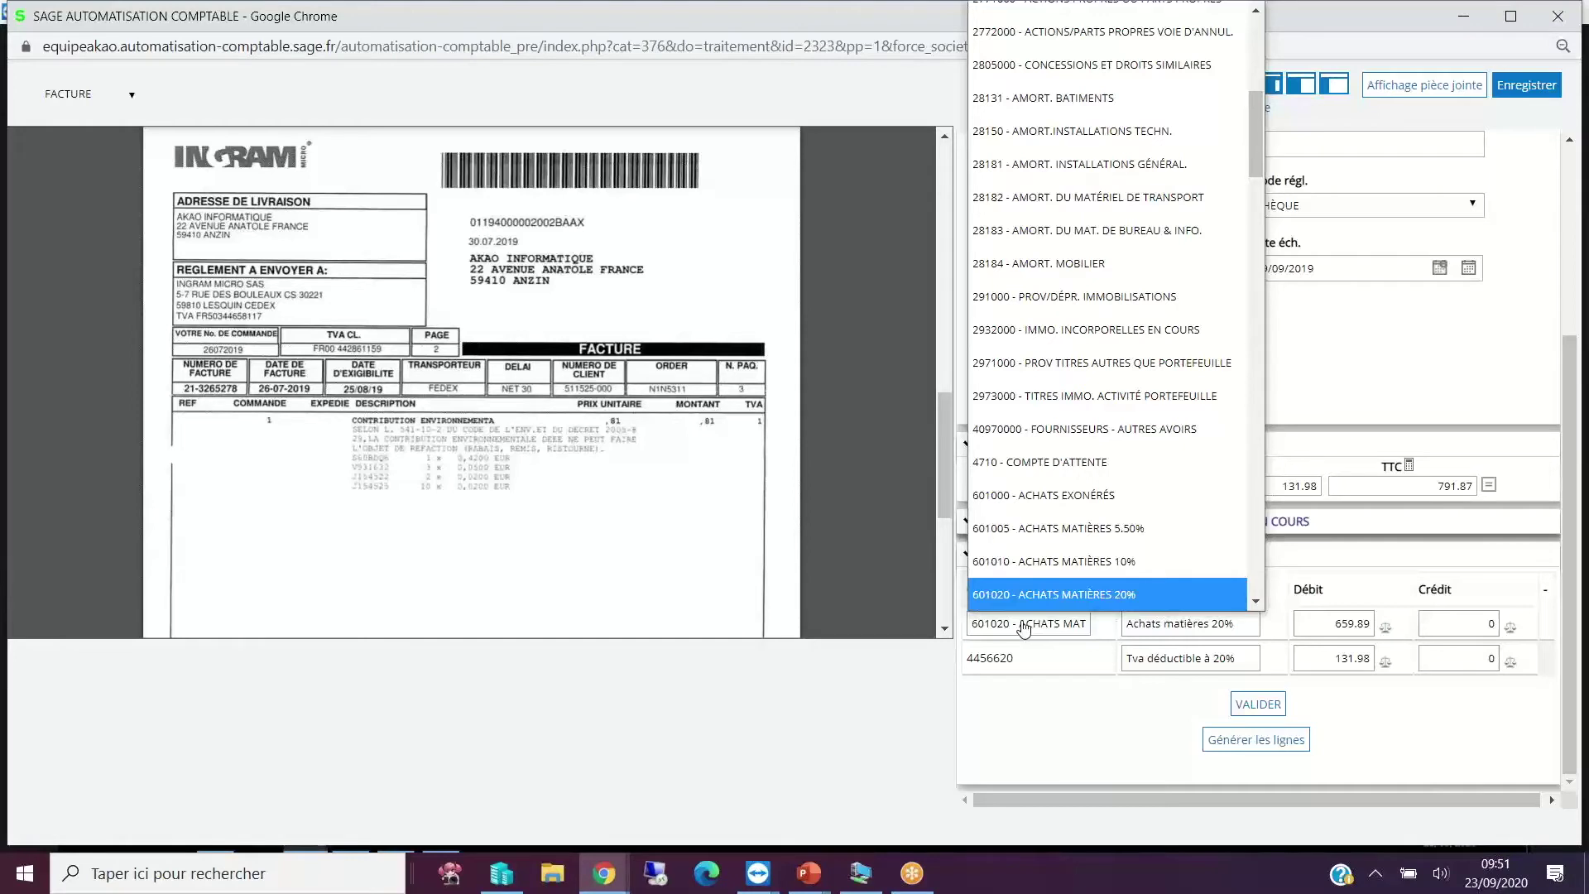
left_click(1026, 629)
left_click(1008, 659)
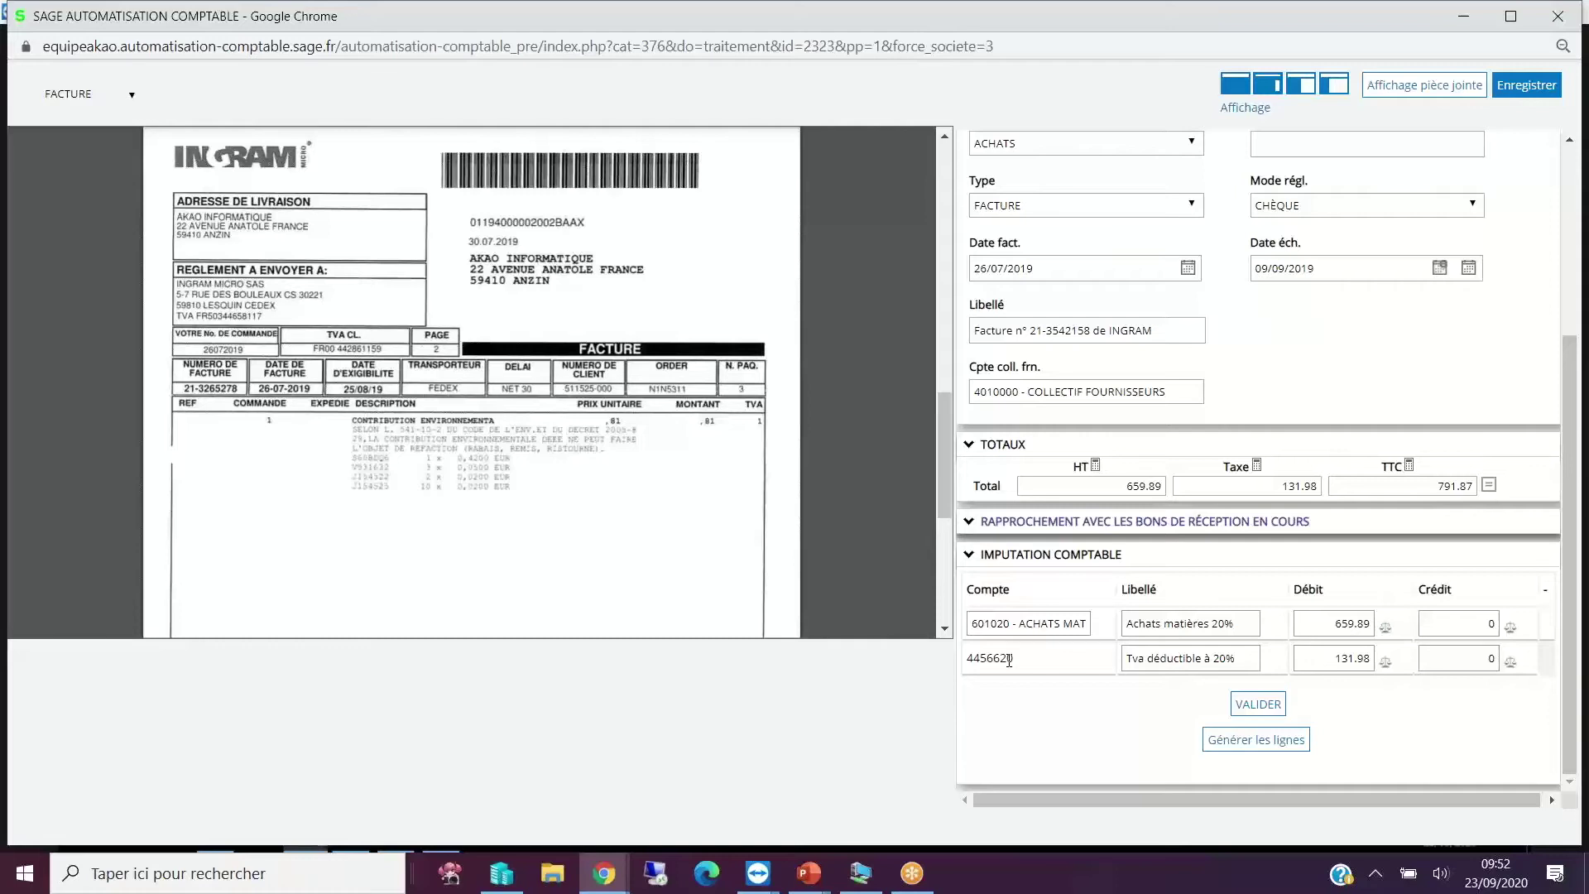
Review the invoice header against the scanned document and validate the purchase and deductible VAT accounting lines.
scroll(1009, 659, "up", 3)
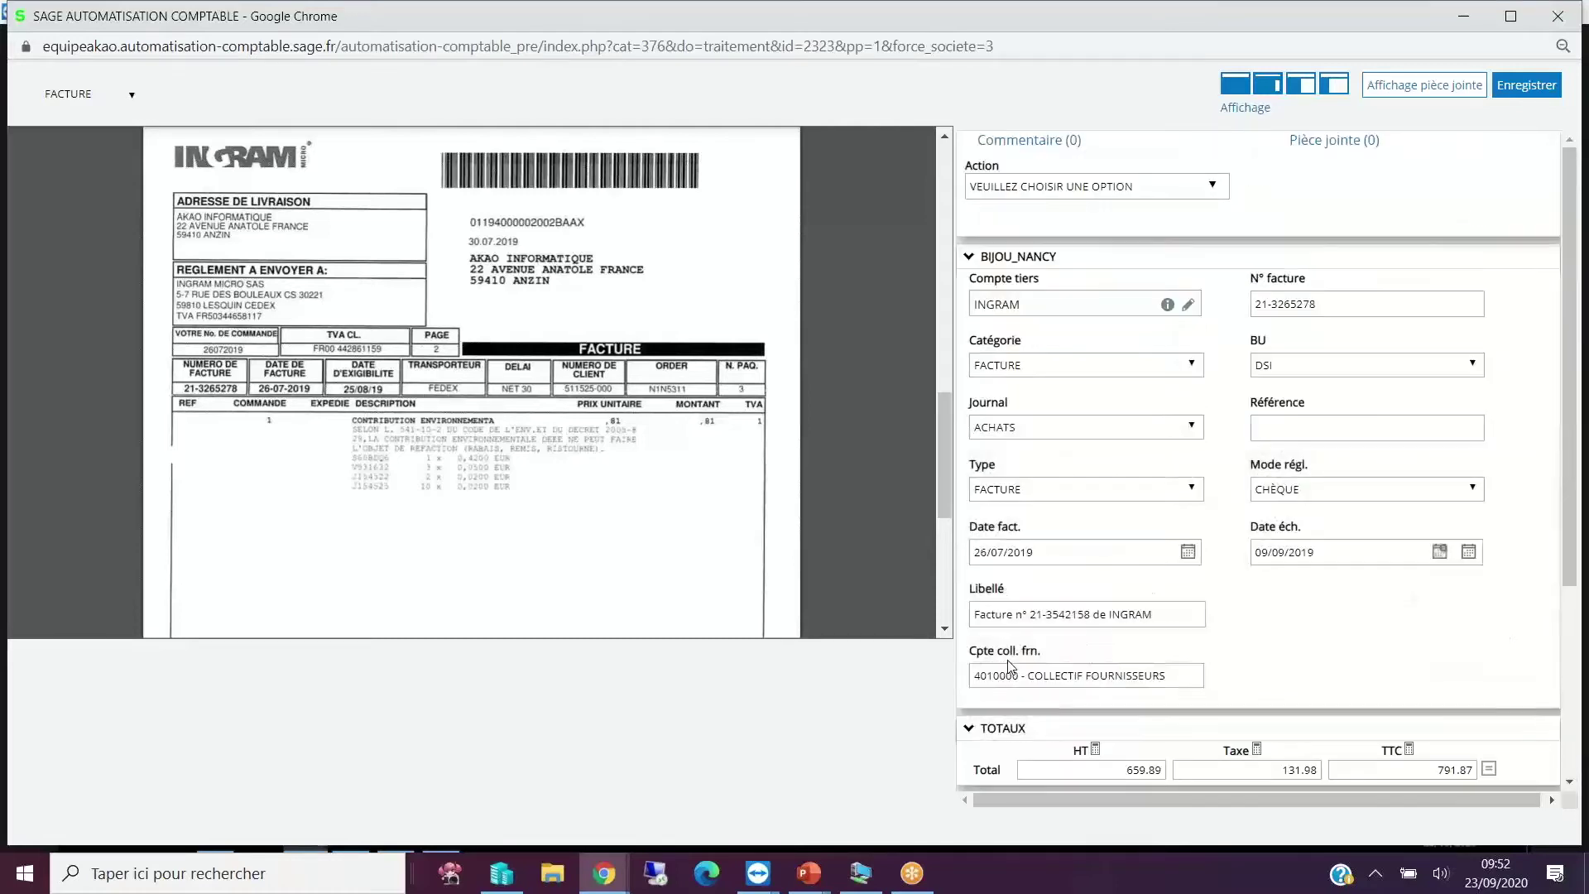
scroll(472, 381, "up", 5)
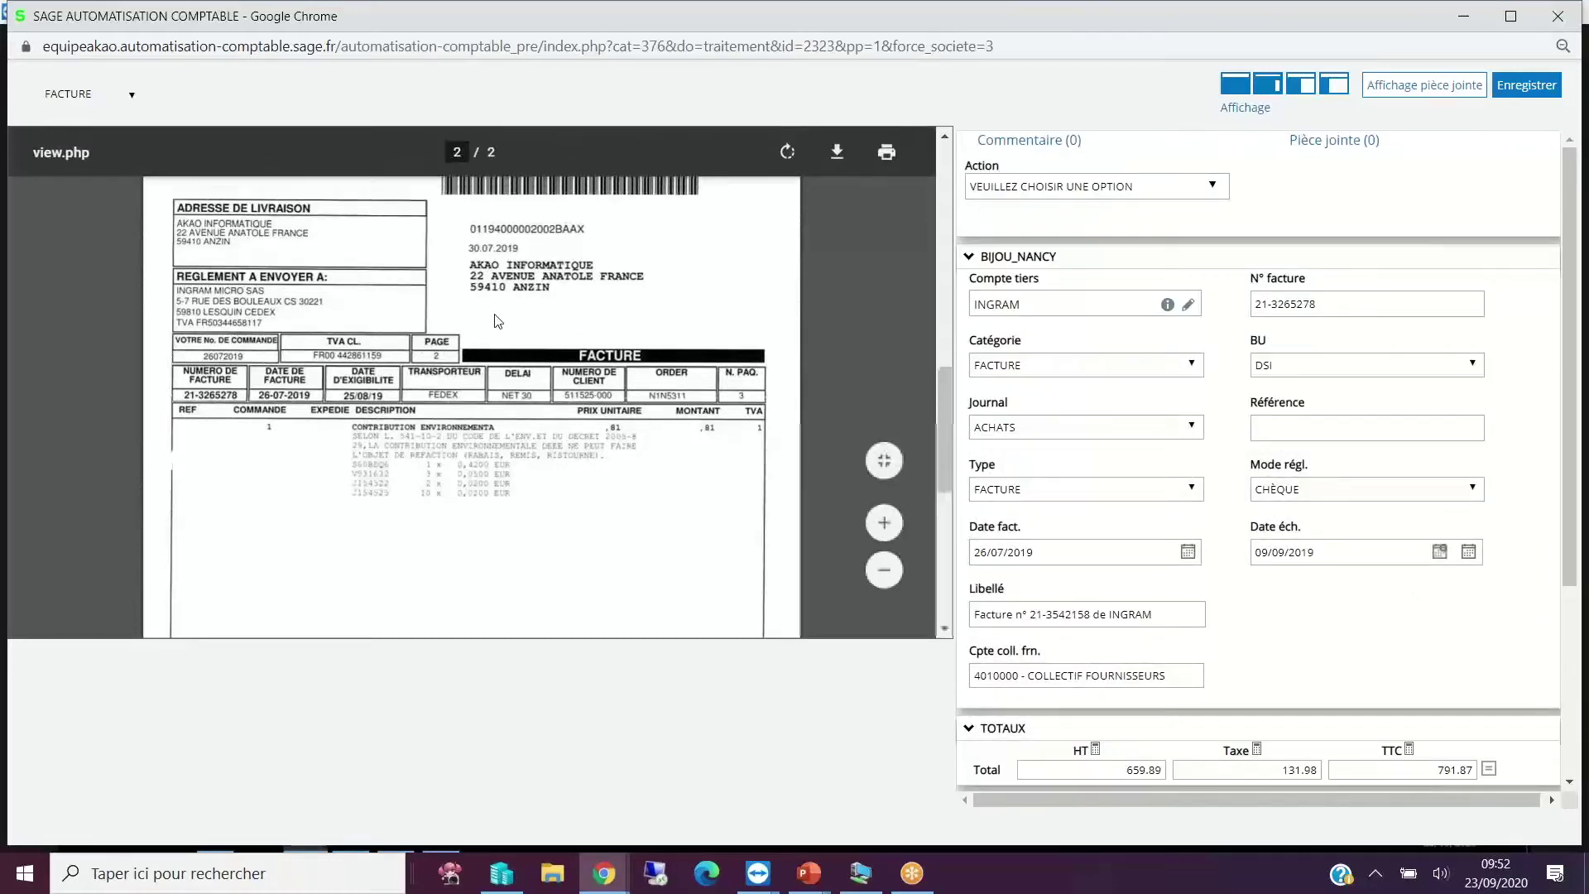
scroll(1101, 320, "down", 1)
scroll(1105, 320, "down", 4)
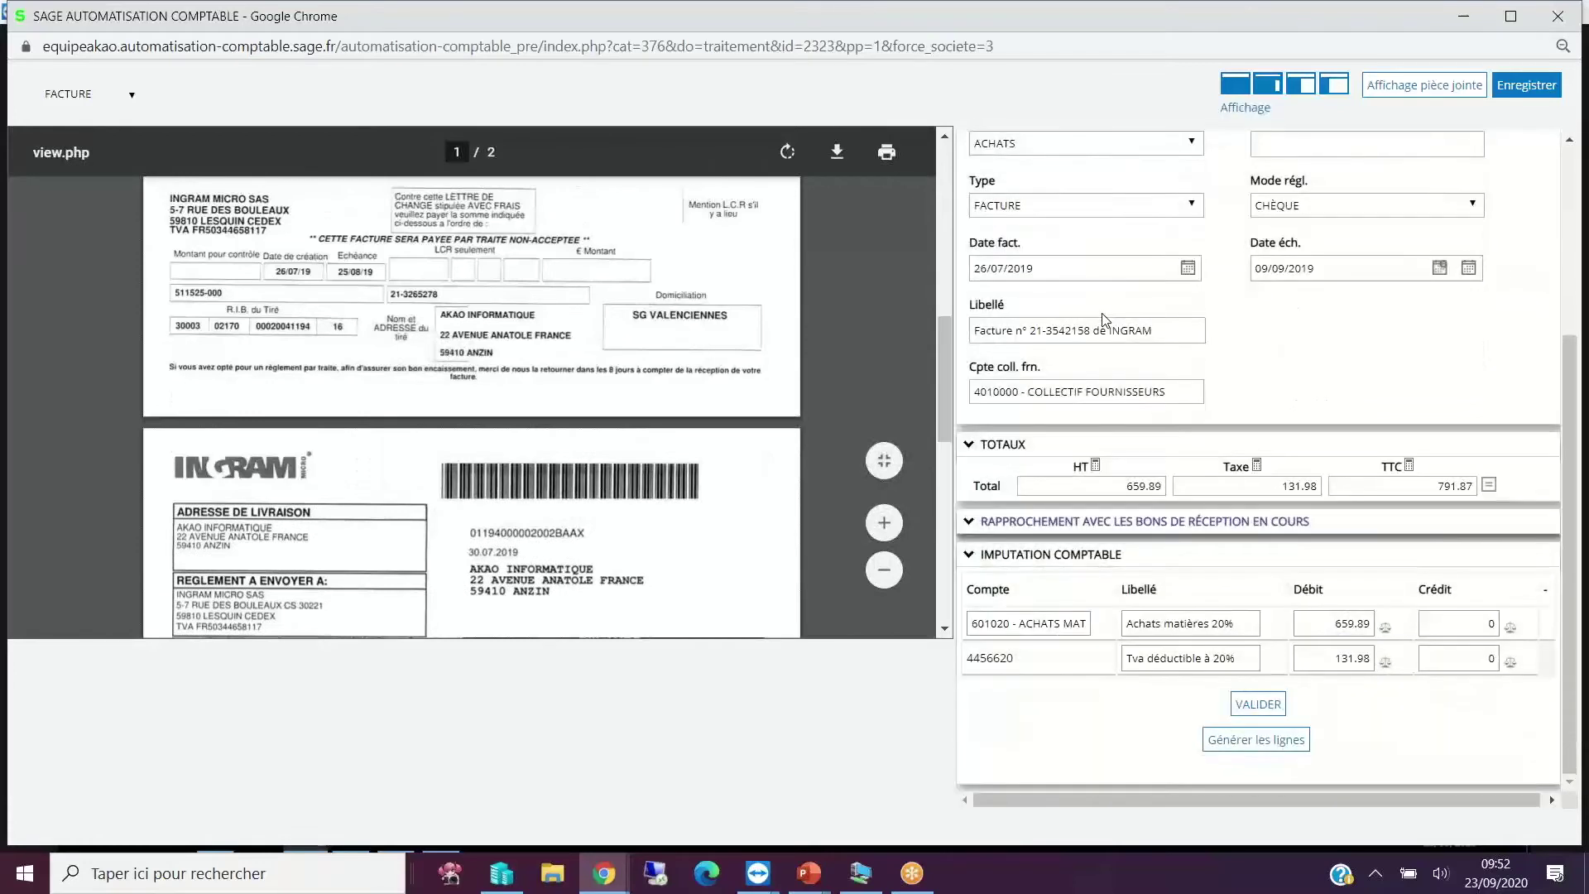
left_click(1258, 704)
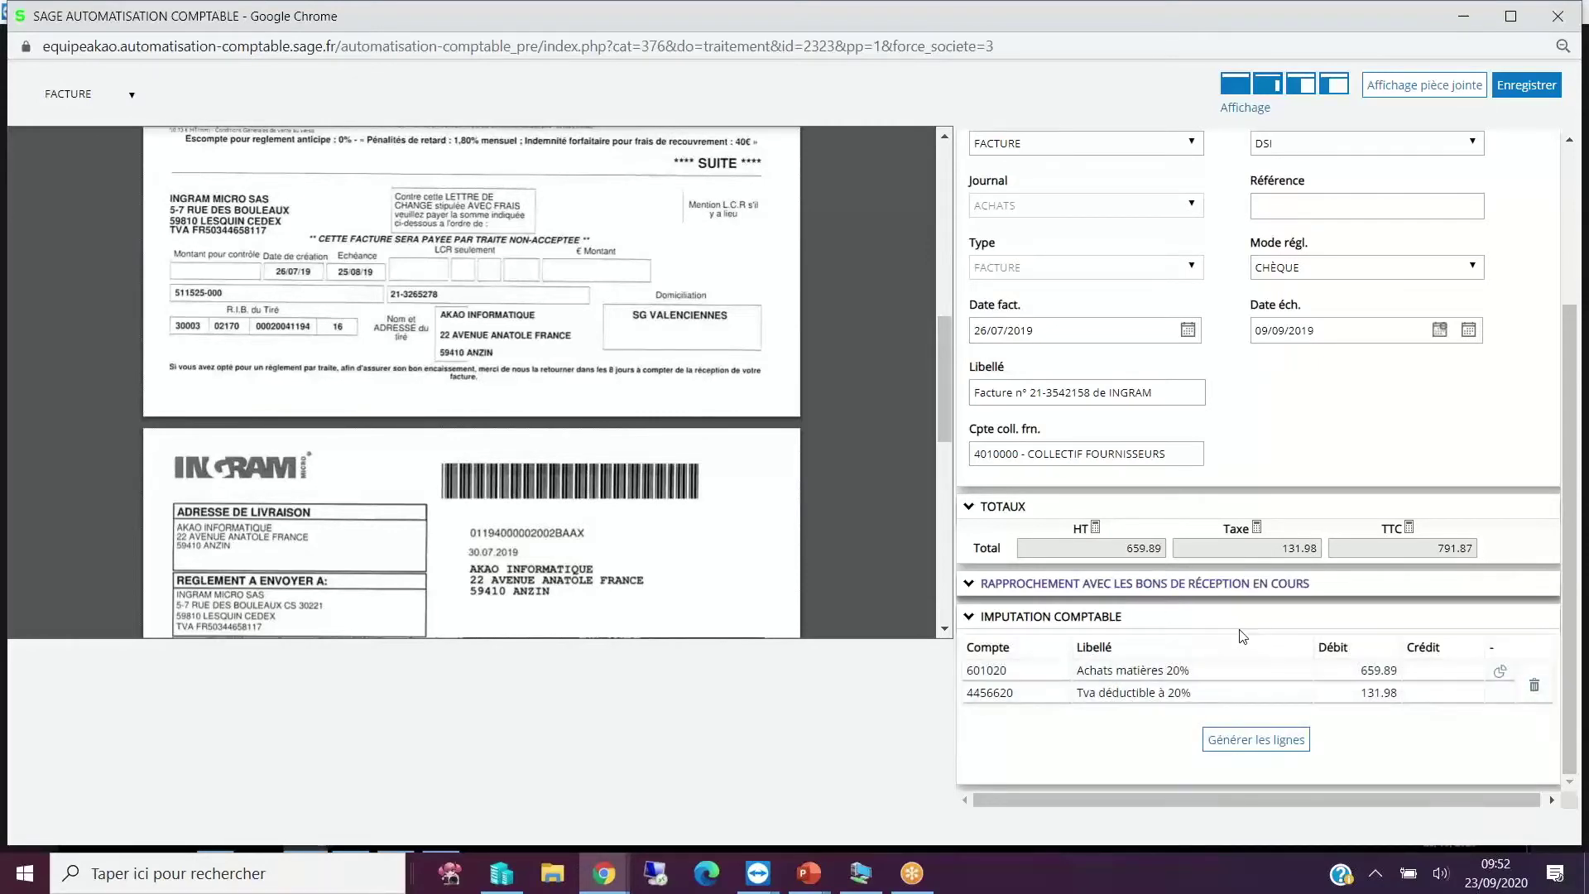
Open the analytic entry for account 601020 and examine the available grids, analytic plans and sections.
left_click(1499, 675)
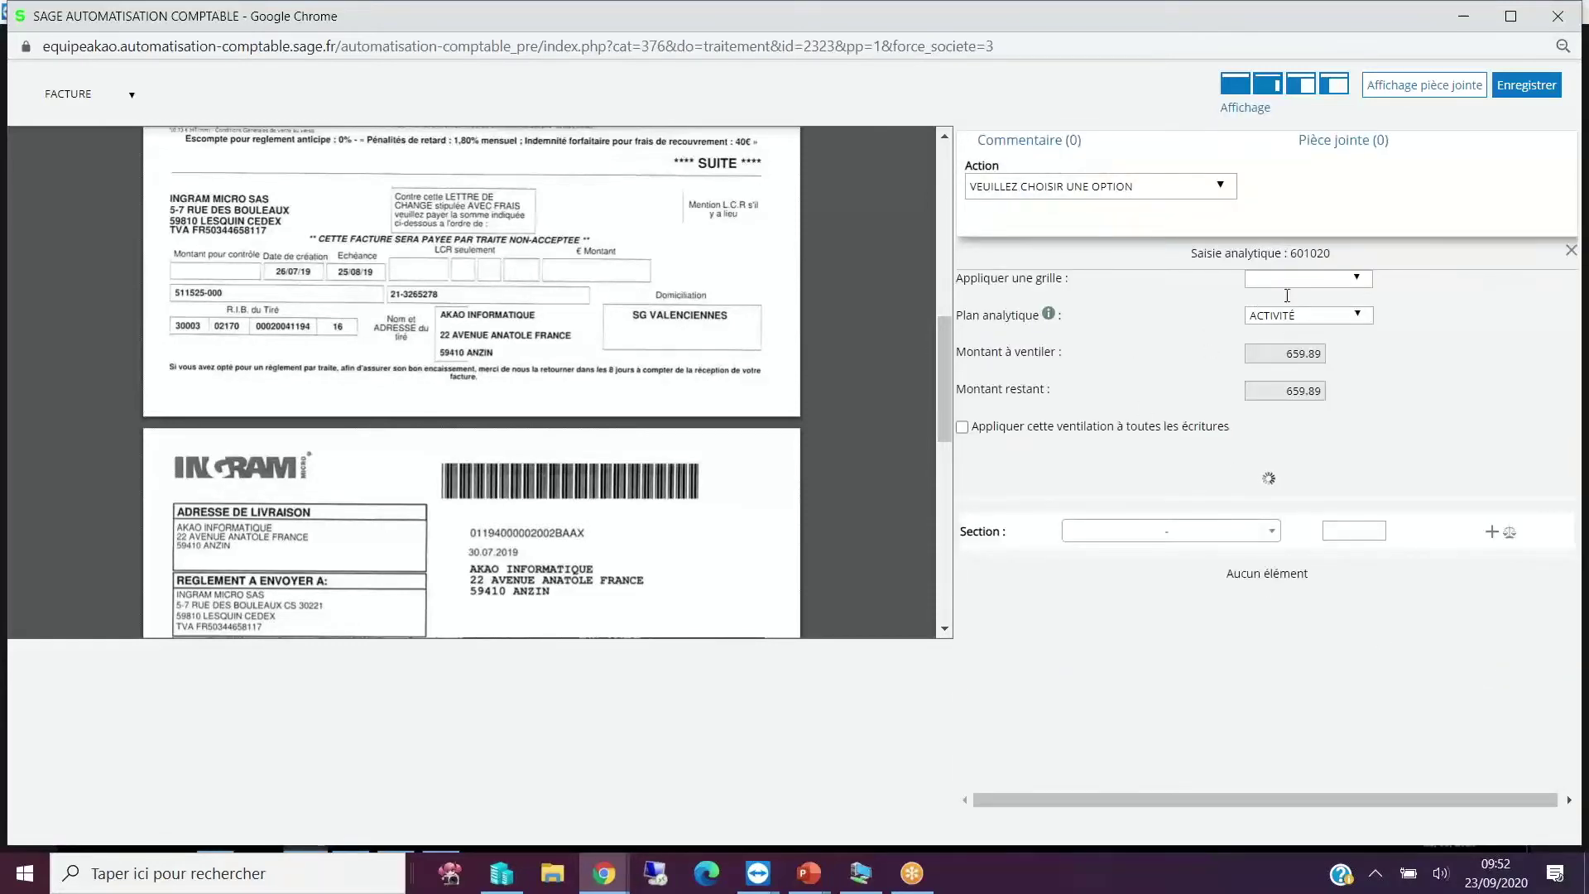
left_click(1289, 278)
left_click(1289, 278)
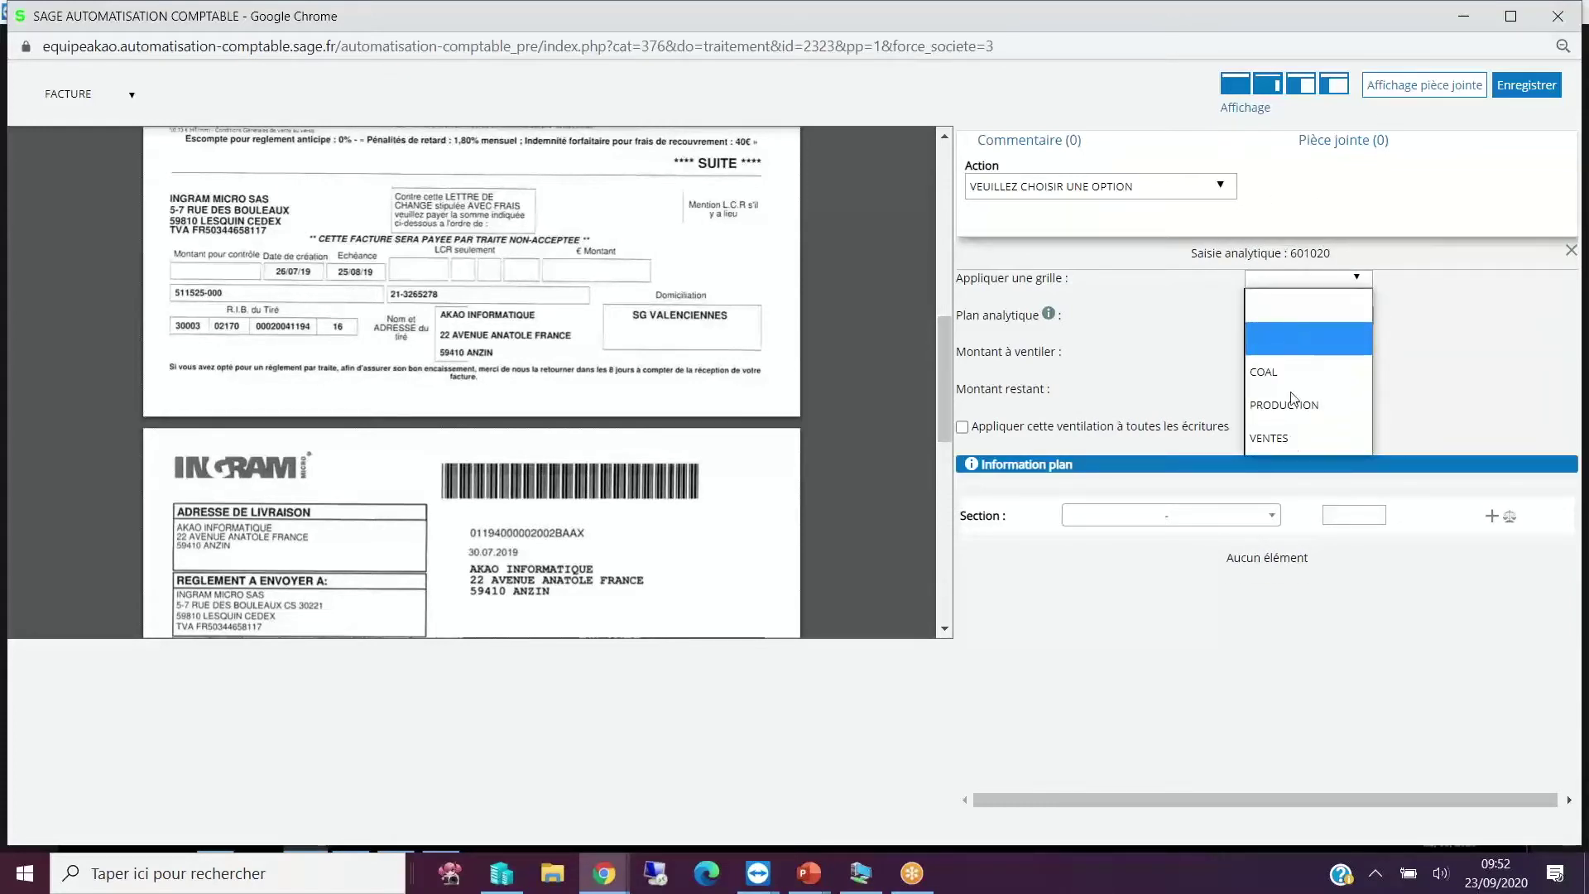
left_click(1091, 356)
left_click(1285, 326)
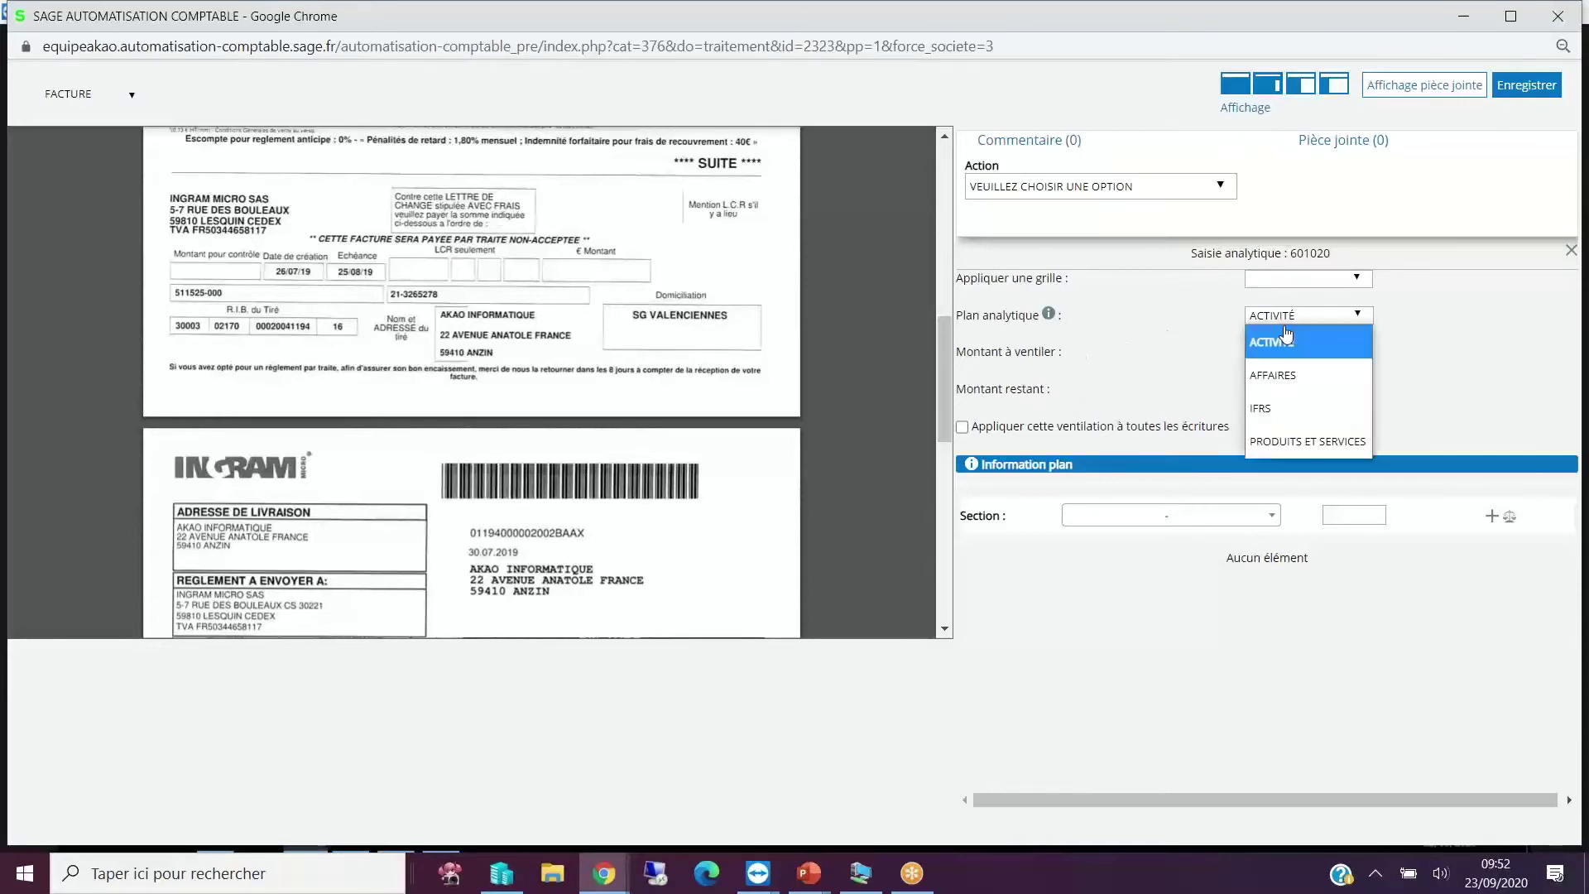
left_click(1293, 285)
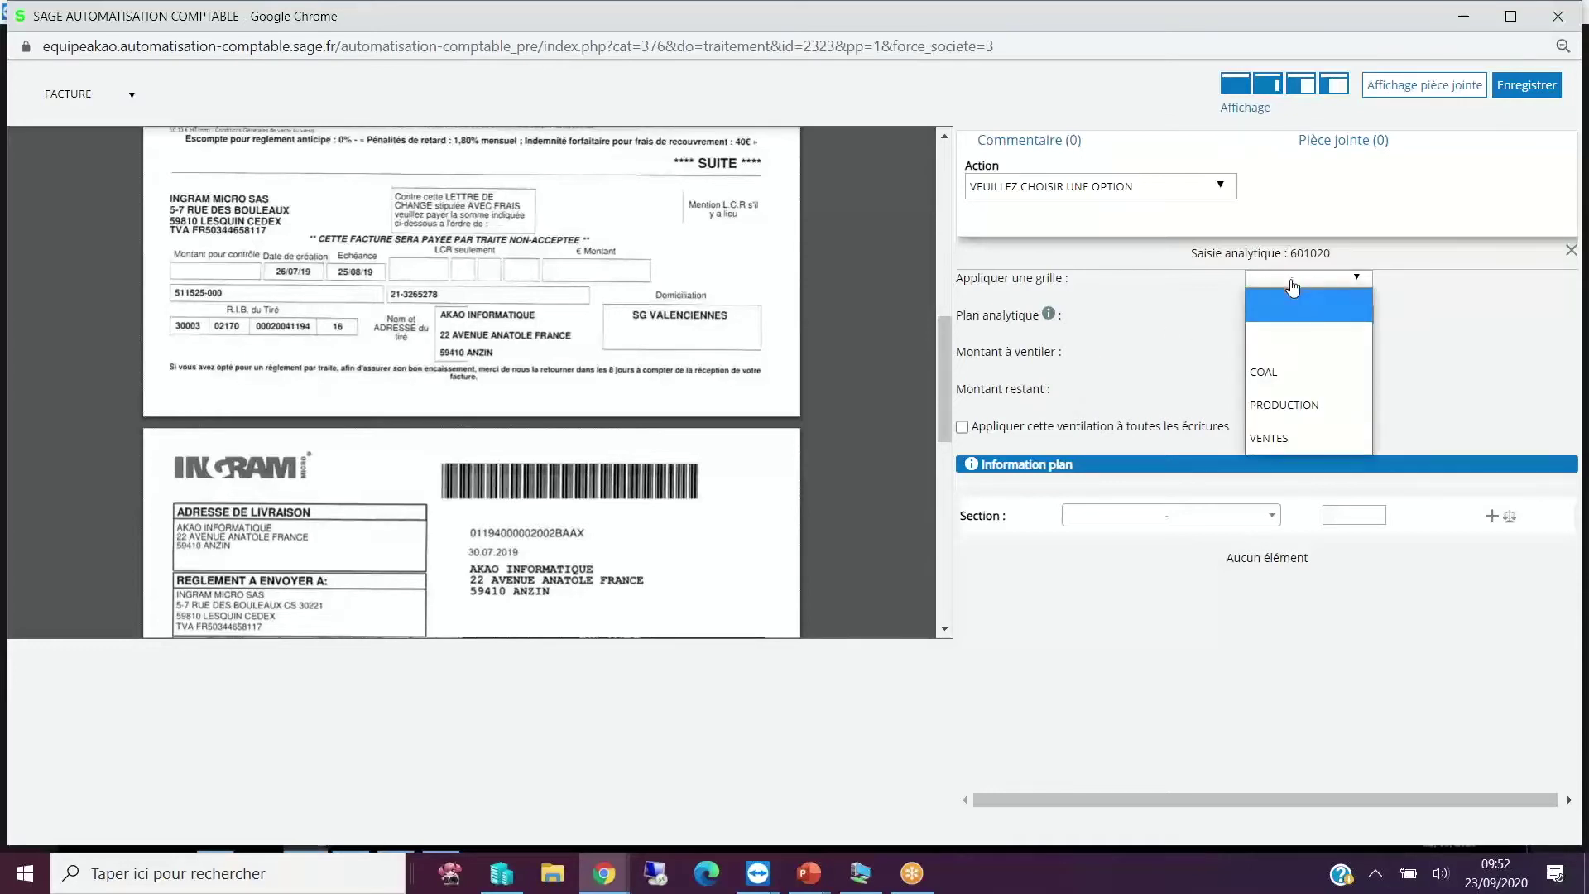
left_click(1093, 517)
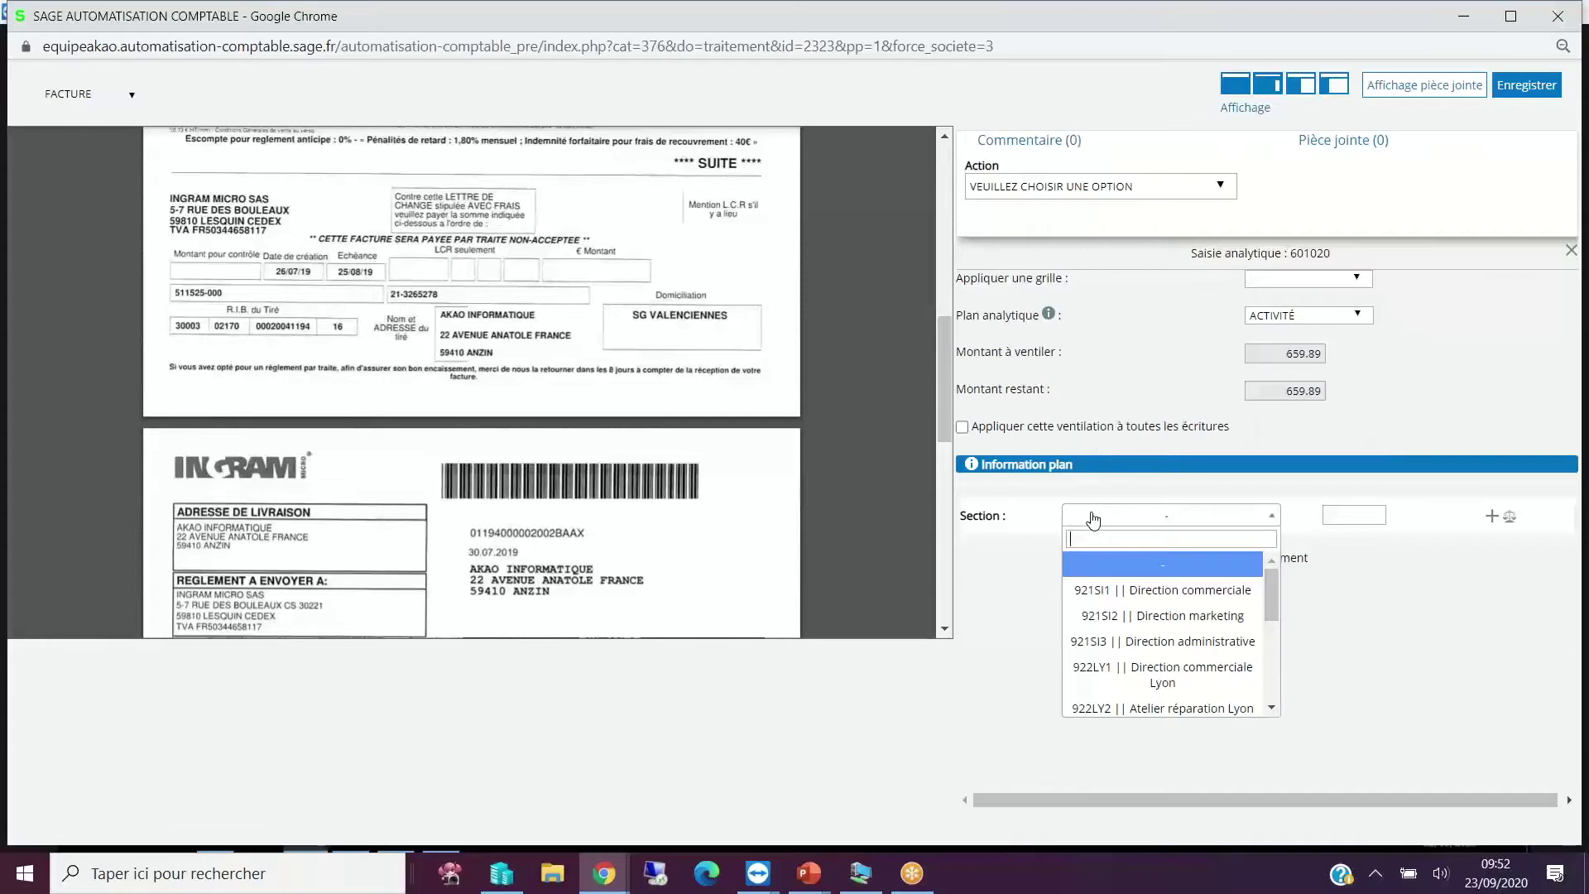
left_click(1296, 294)
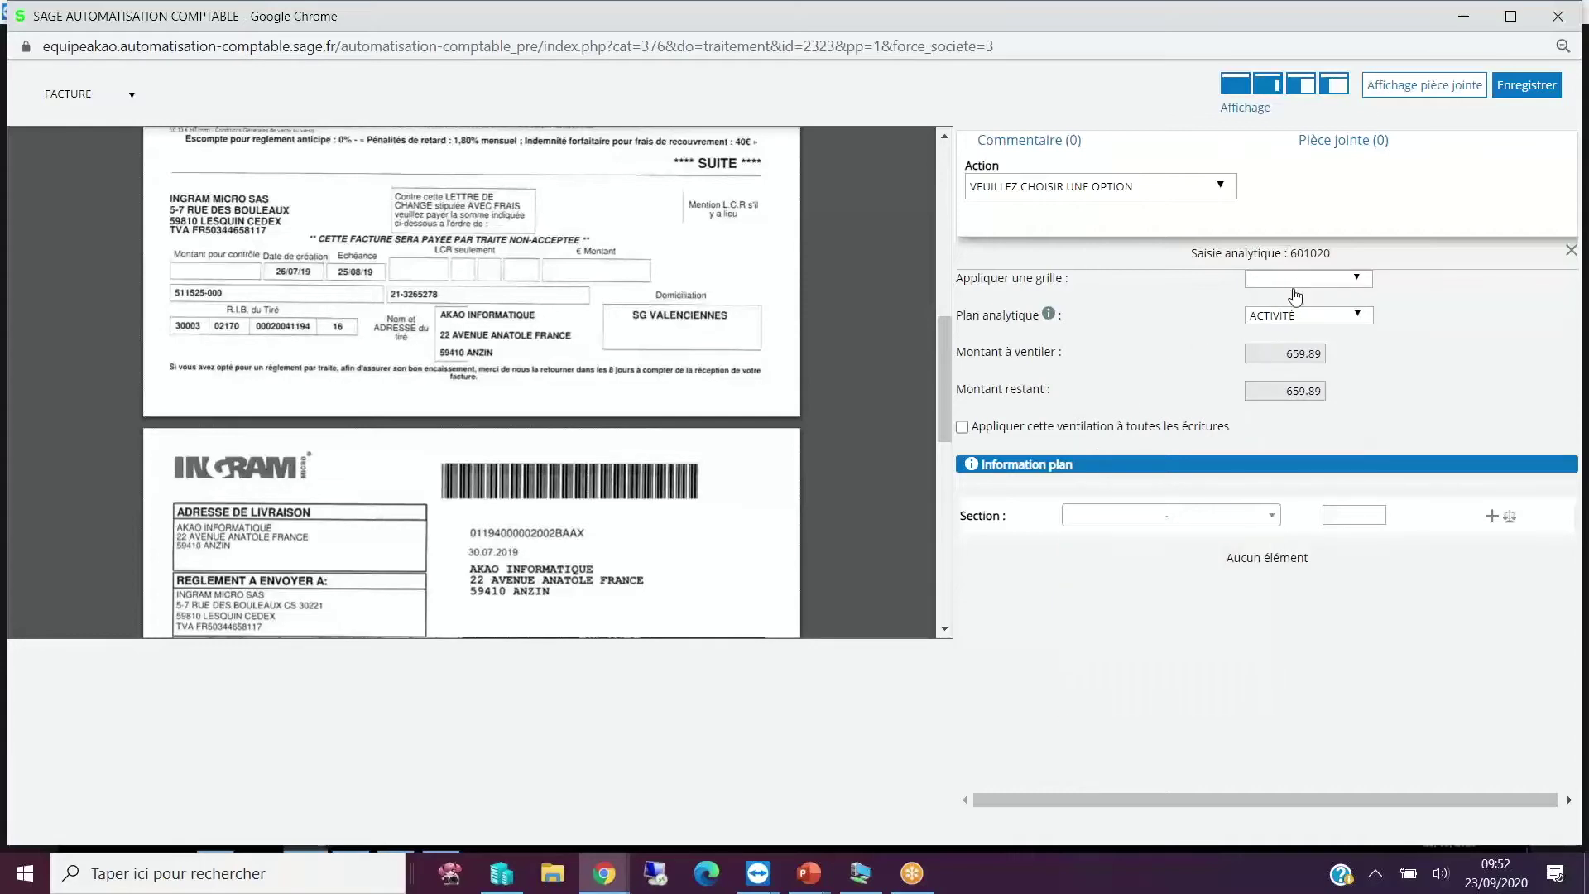
Apply the COAL grid to the analytic breakdown of account 601020 and return to the invoice form.
left_click(1296, 282)
left_click(1256, 371)
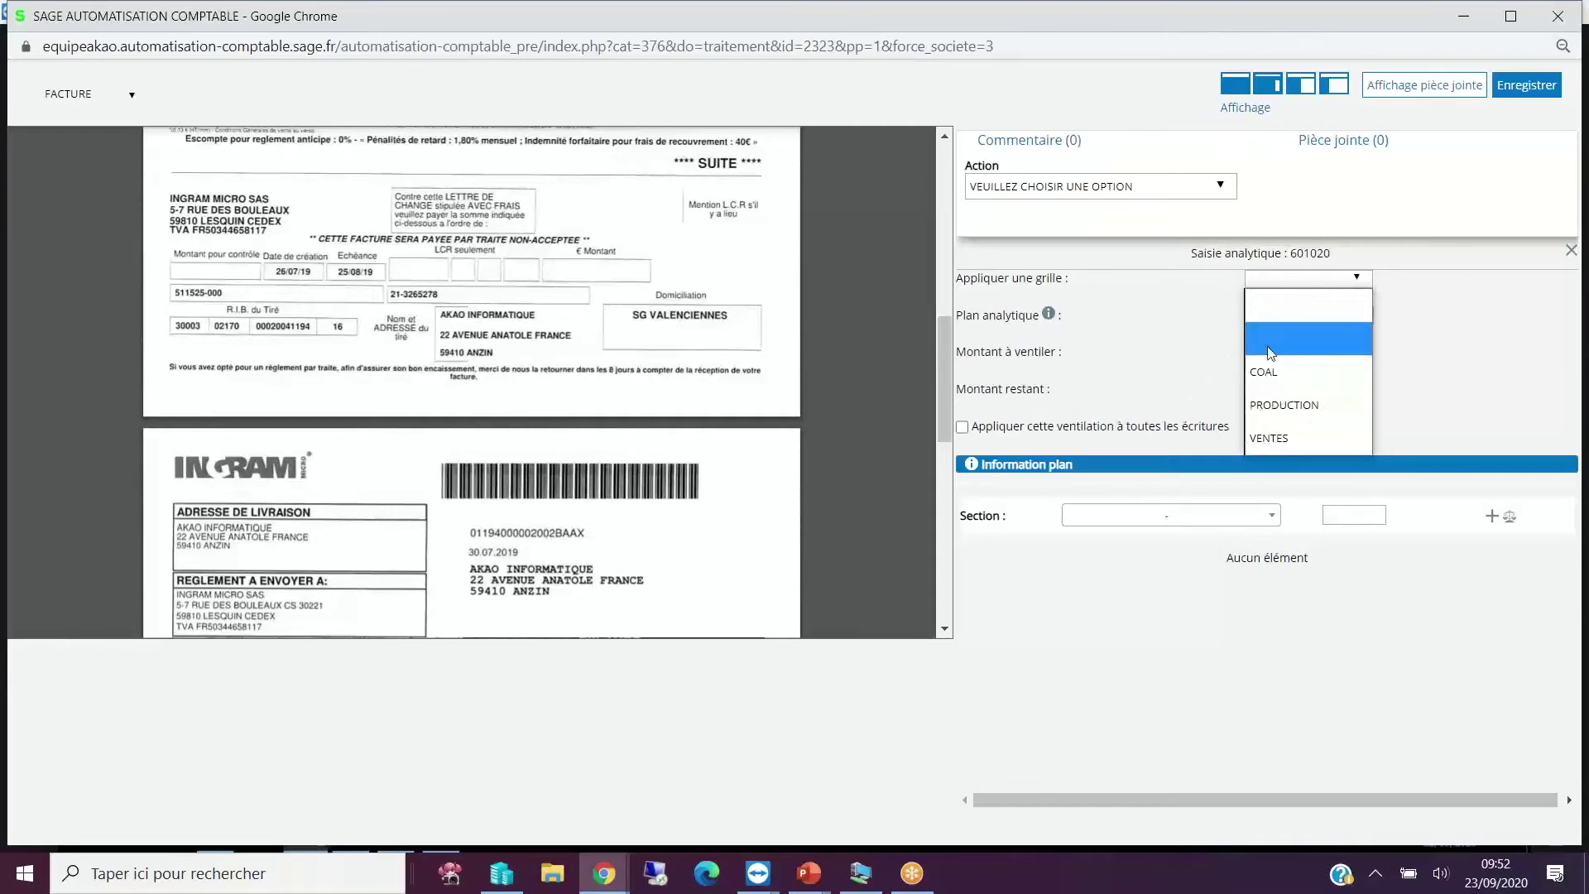
left_click(1267, 371)
left_click(865, 179)
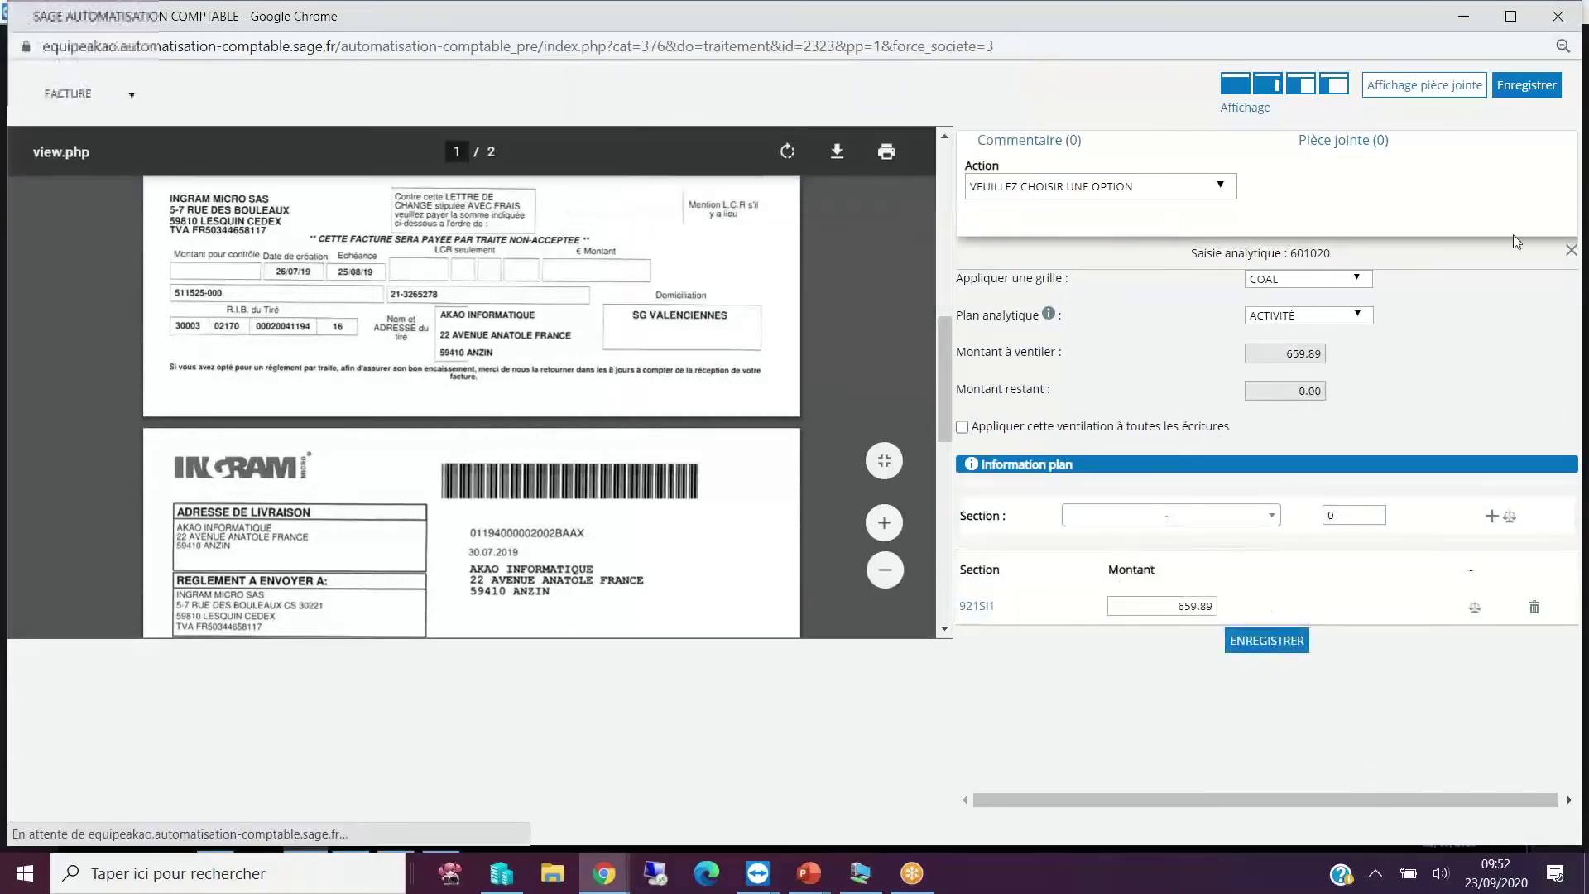
Review the invoice form's BU assignment, header fields and accounting lines before sending it on.
left_click(1264, 369)
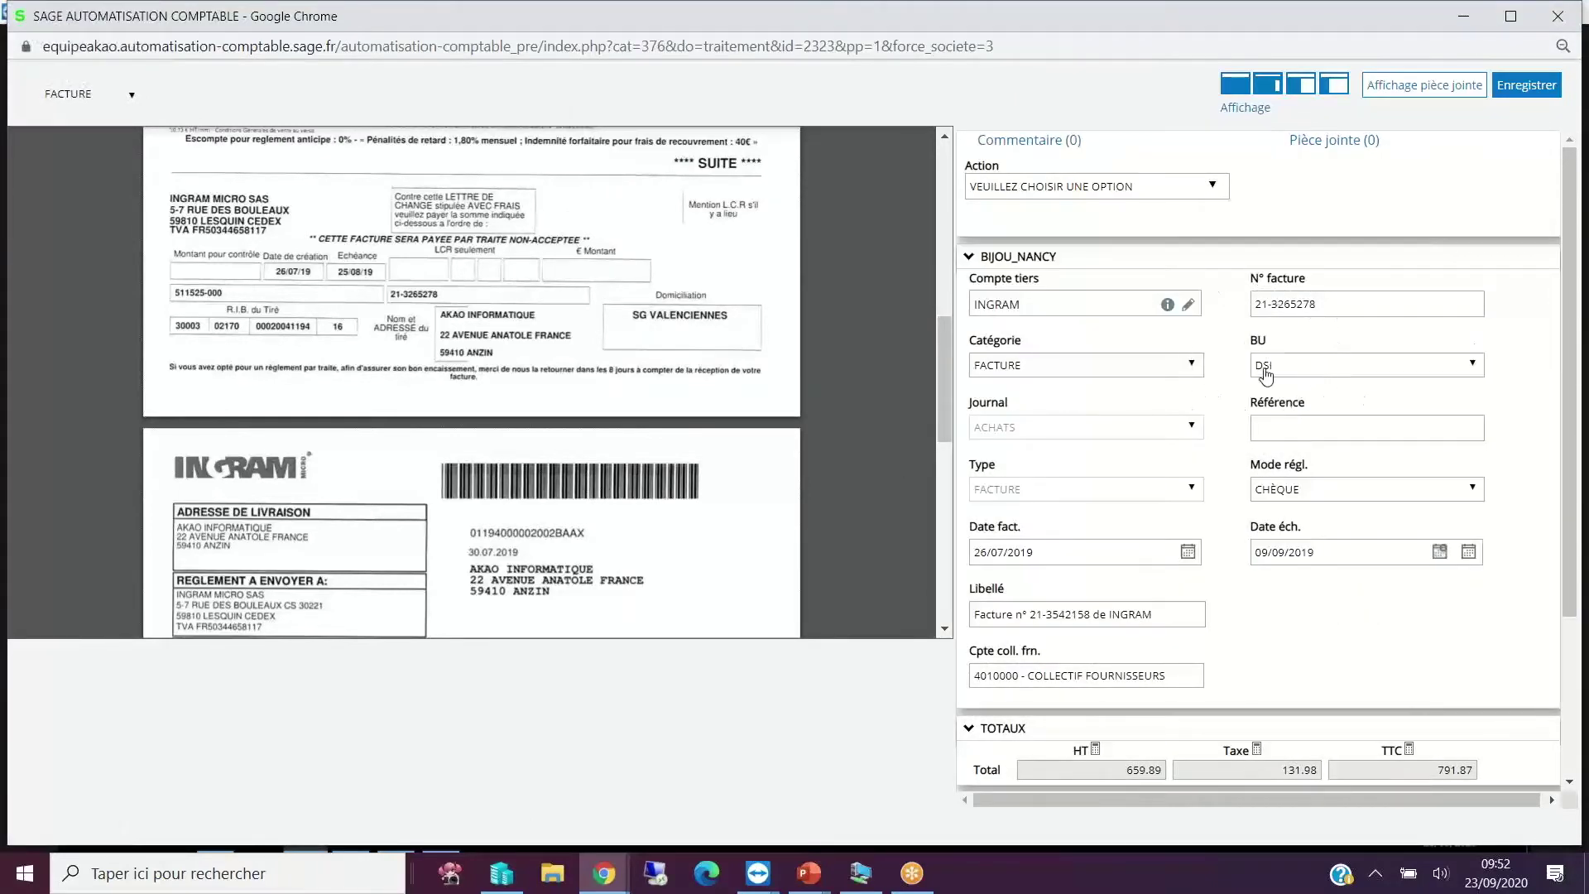
left_click(1266, 377)
left_click(1266, 377)
scroll(1270, 646, "down", 3)
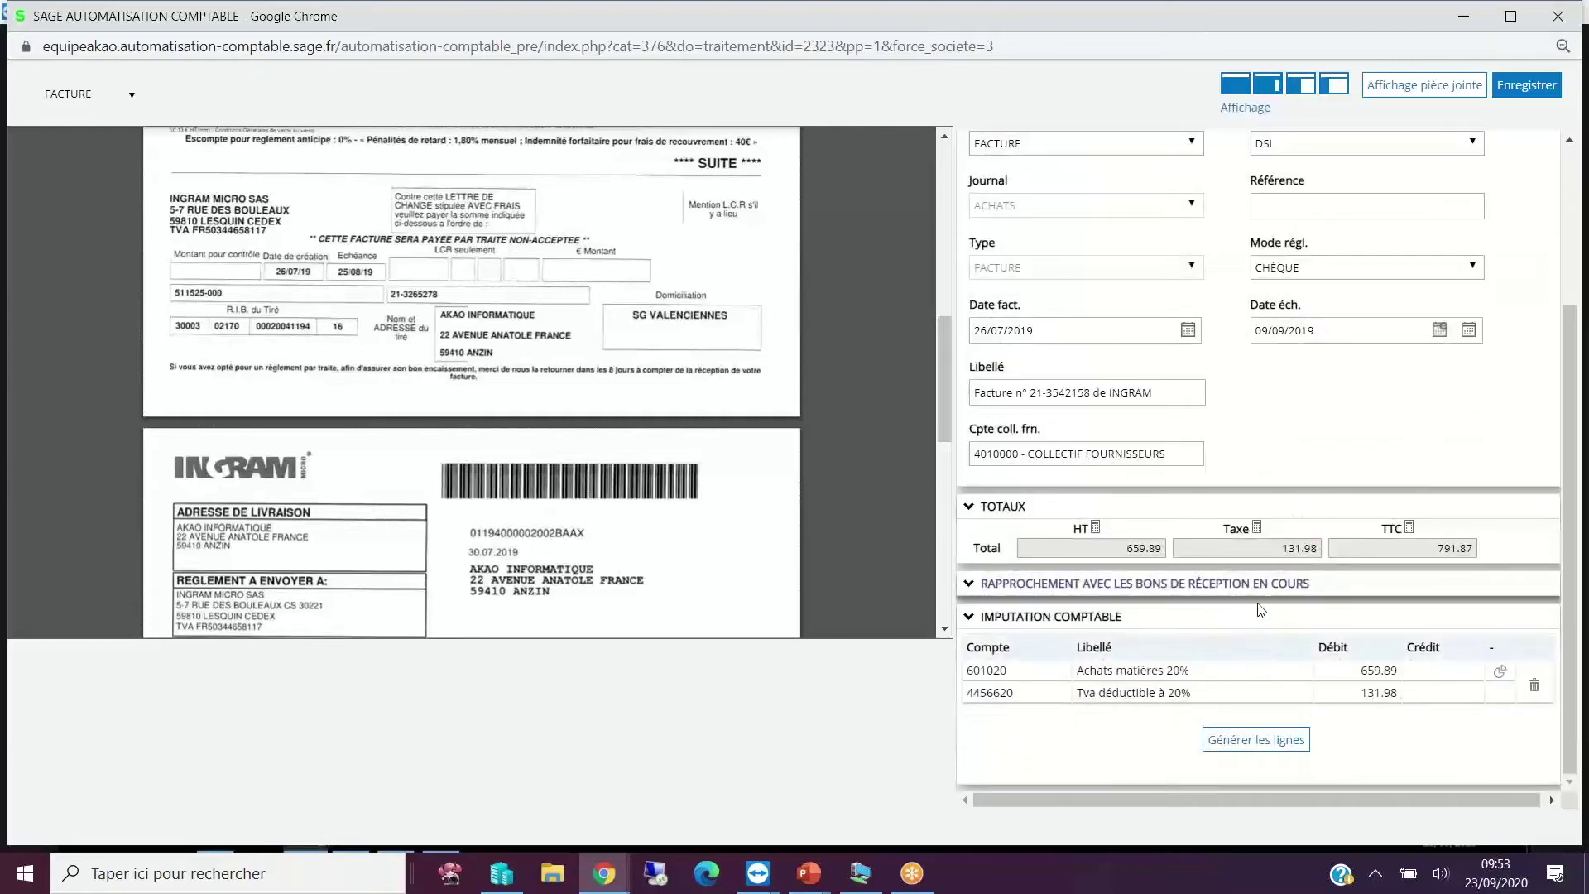
scroll(1261, 610, "up", 3)
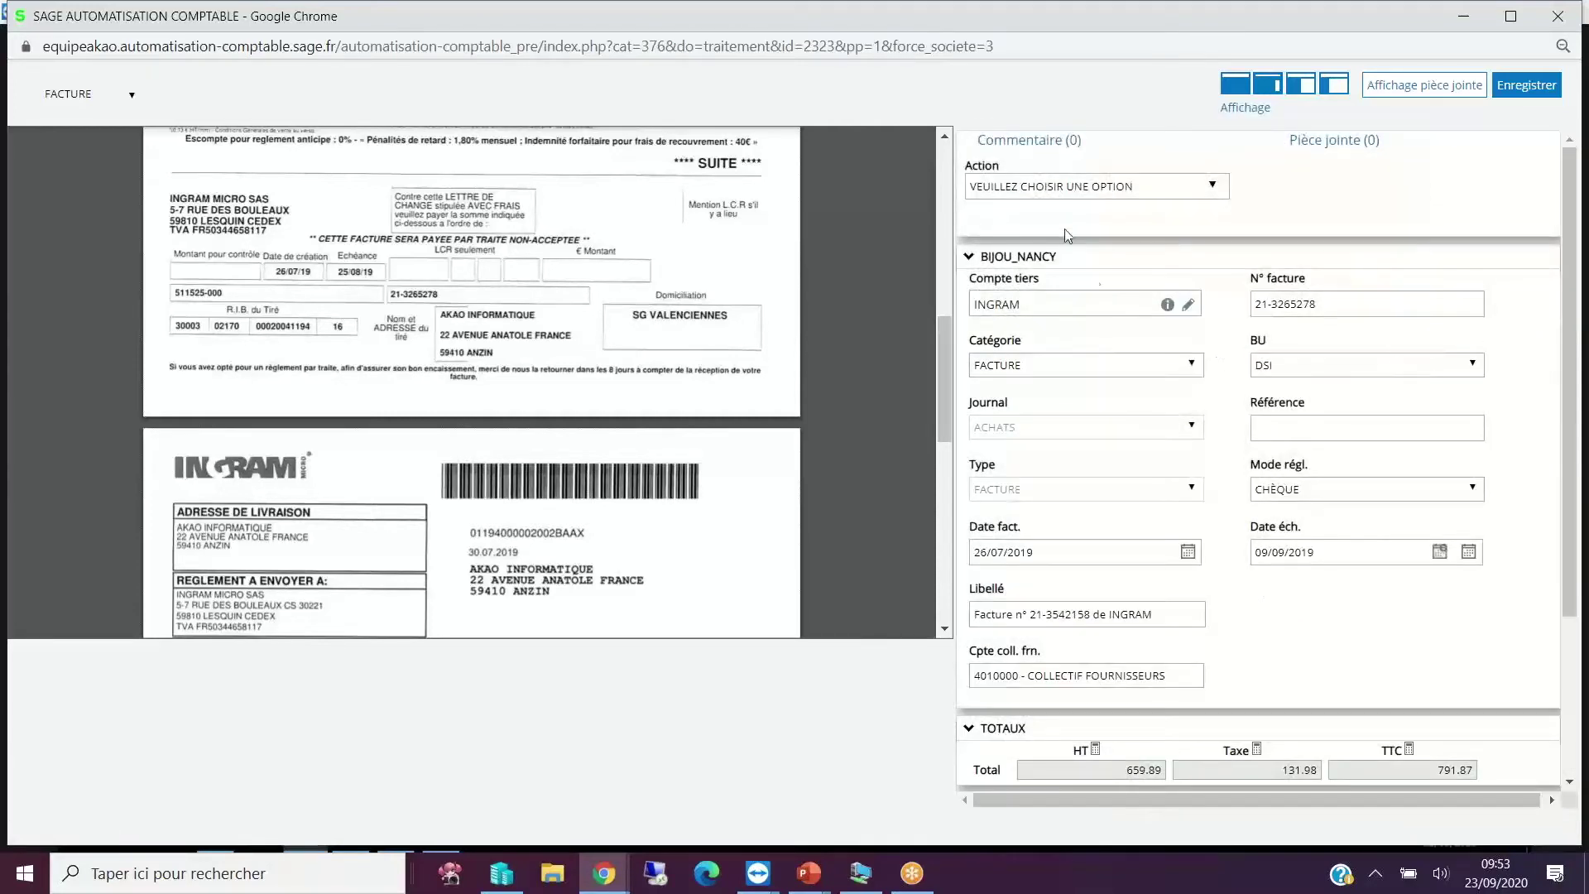
Set the invoice's action to TRANSMETTRE for the DSI validator, with CONTRAT as the proposition and its associated comment.
left_click(1051, 188)
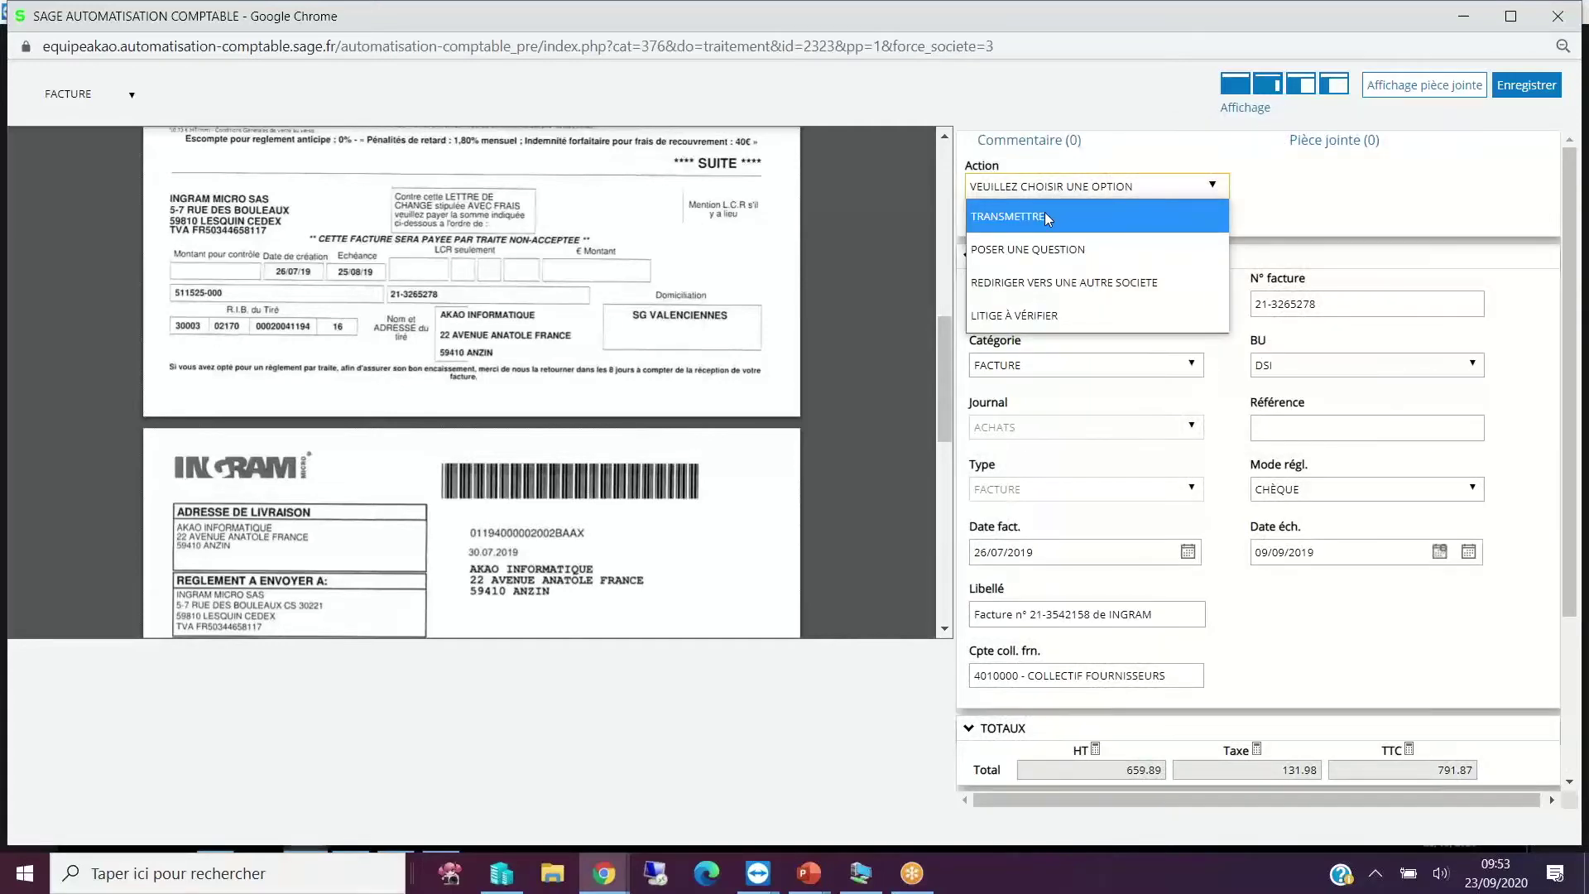
left_click(1044, 217)
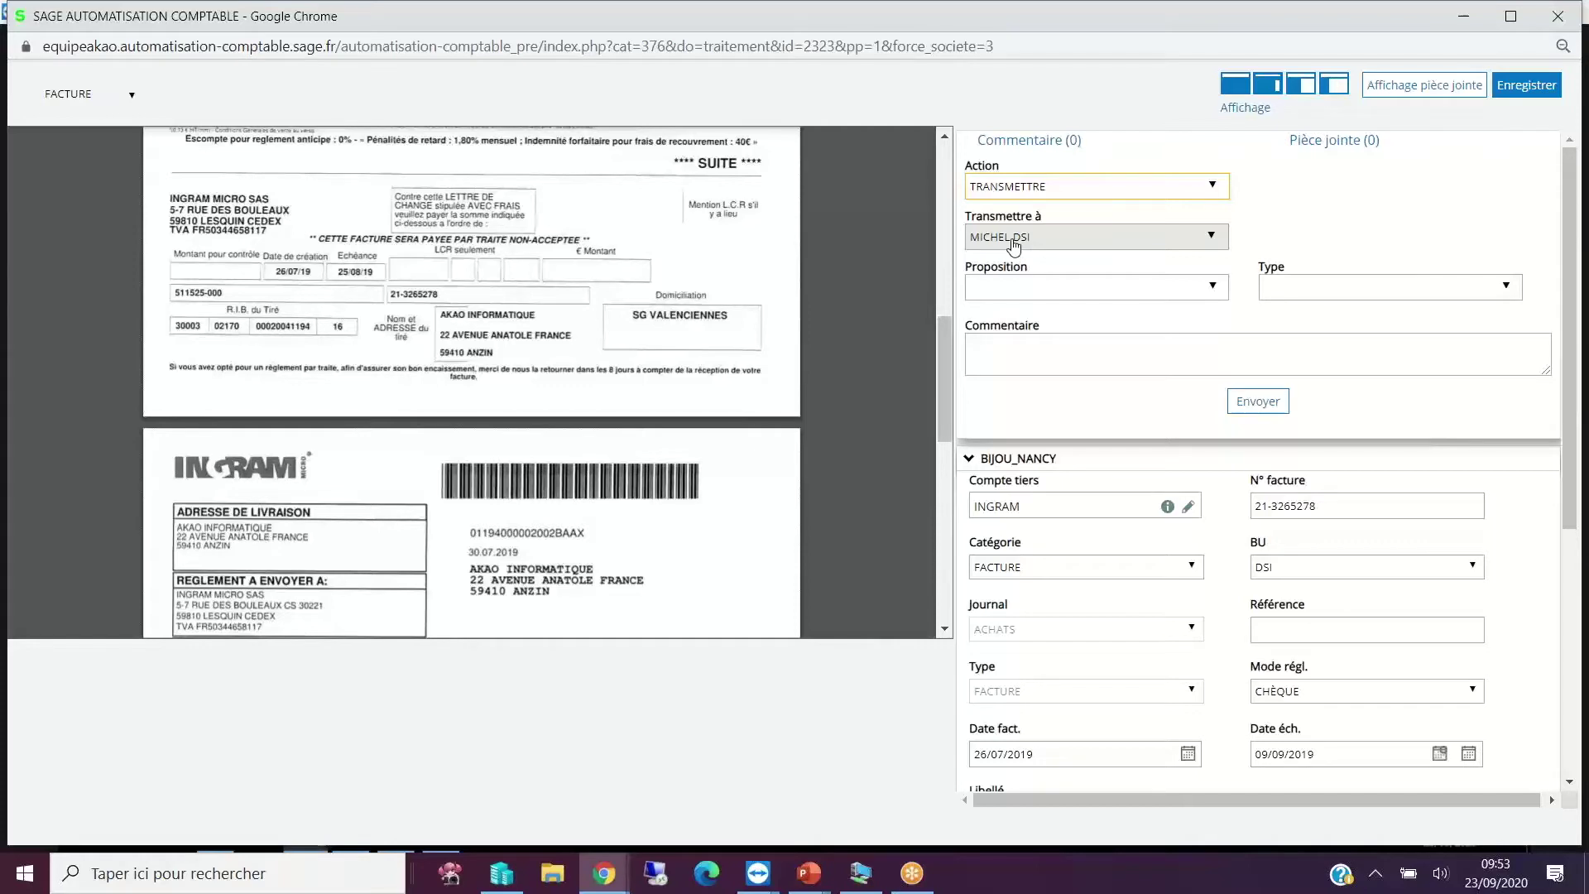
left_click(1061, 366)
left_click(1006, 287)
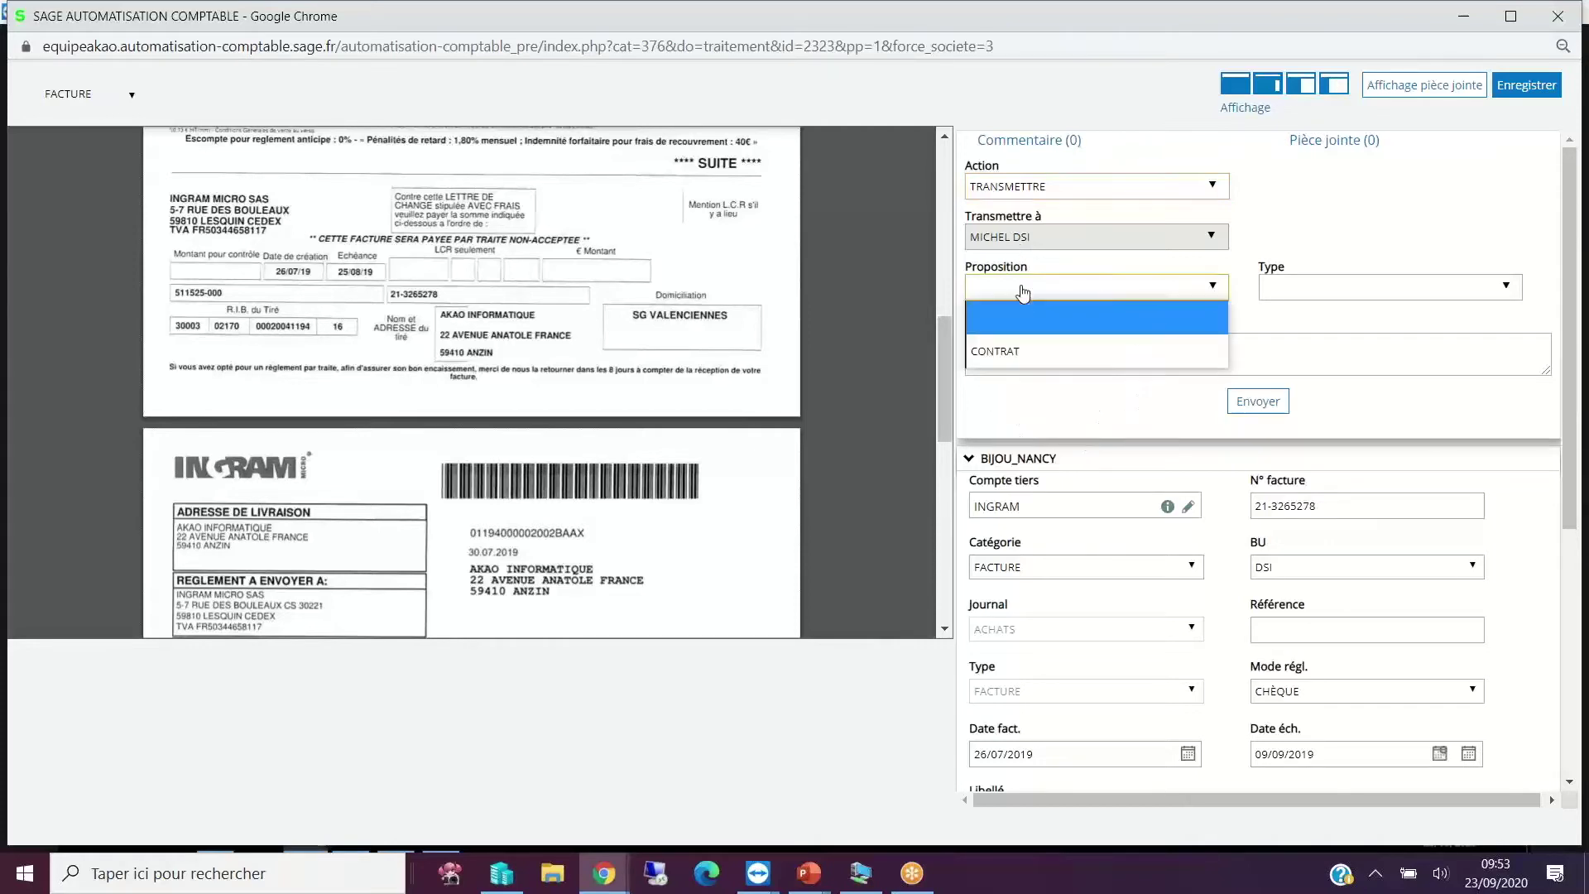
left_click(1006, 352)
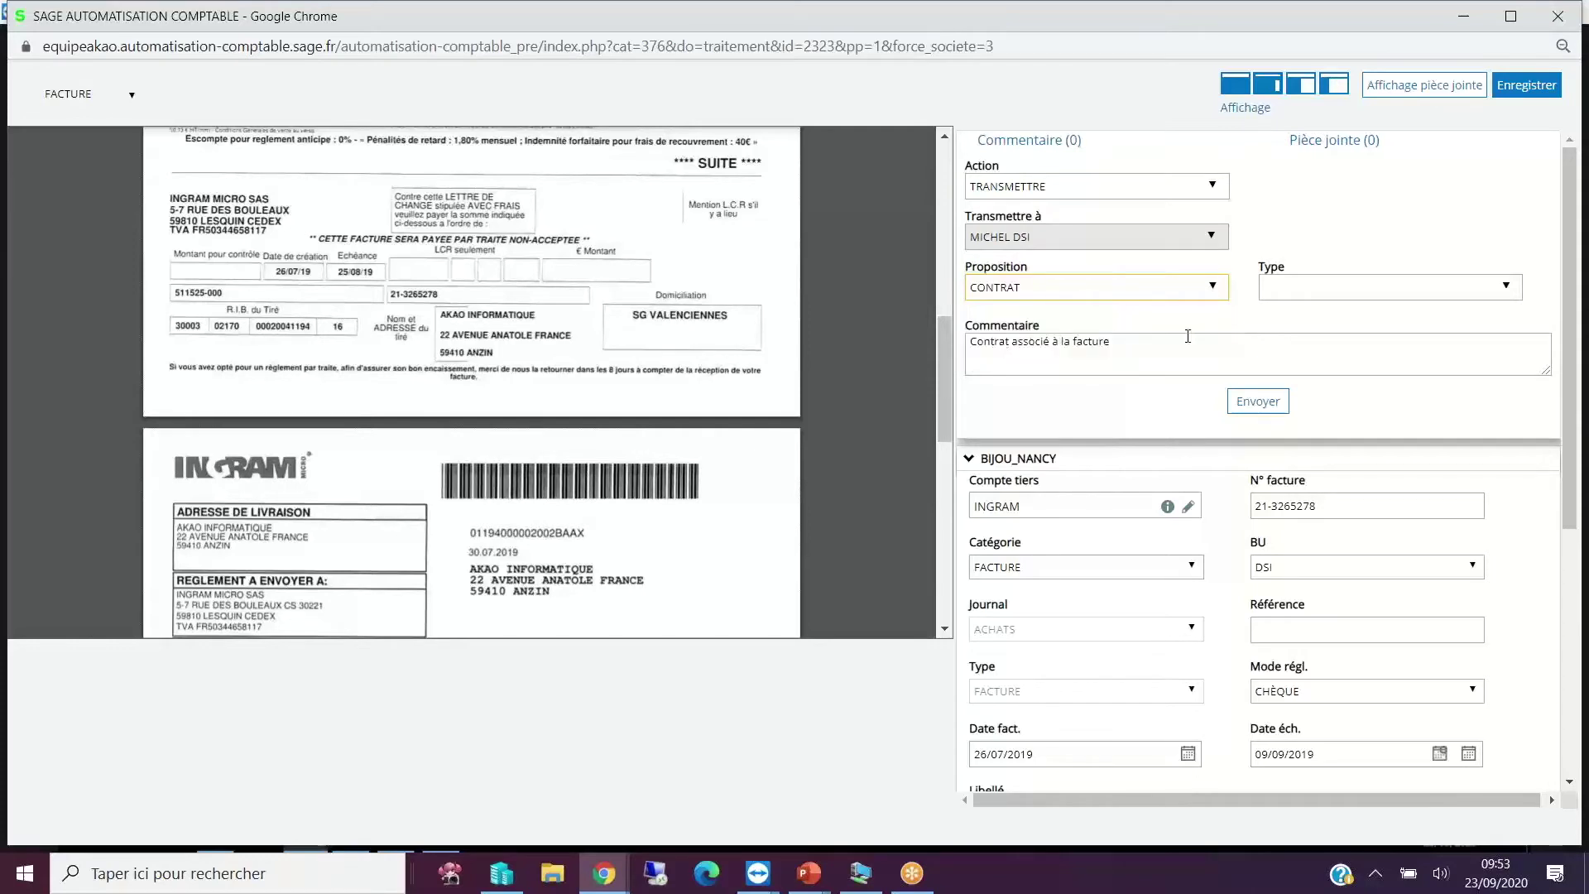
left_click(1073, 345)
left_click(1073, 345)
Set the transmission type to CONTRAT À VÉRIFIER and send the invoice, continuing despite the duplicate invoice number.
left_click(1313, 283)
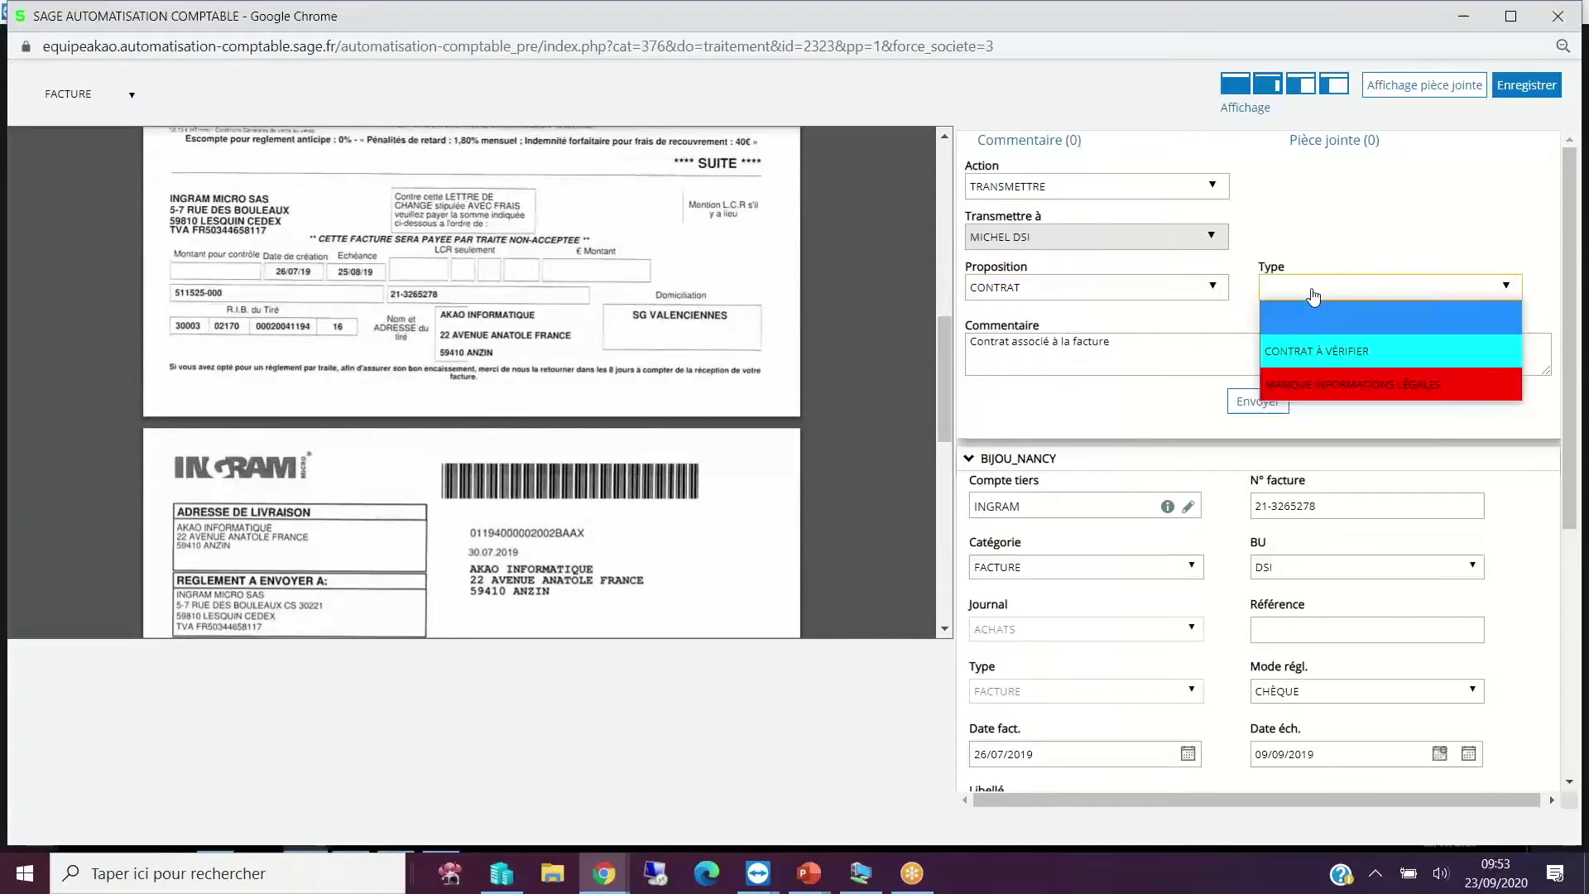
left_click(1295, 346)
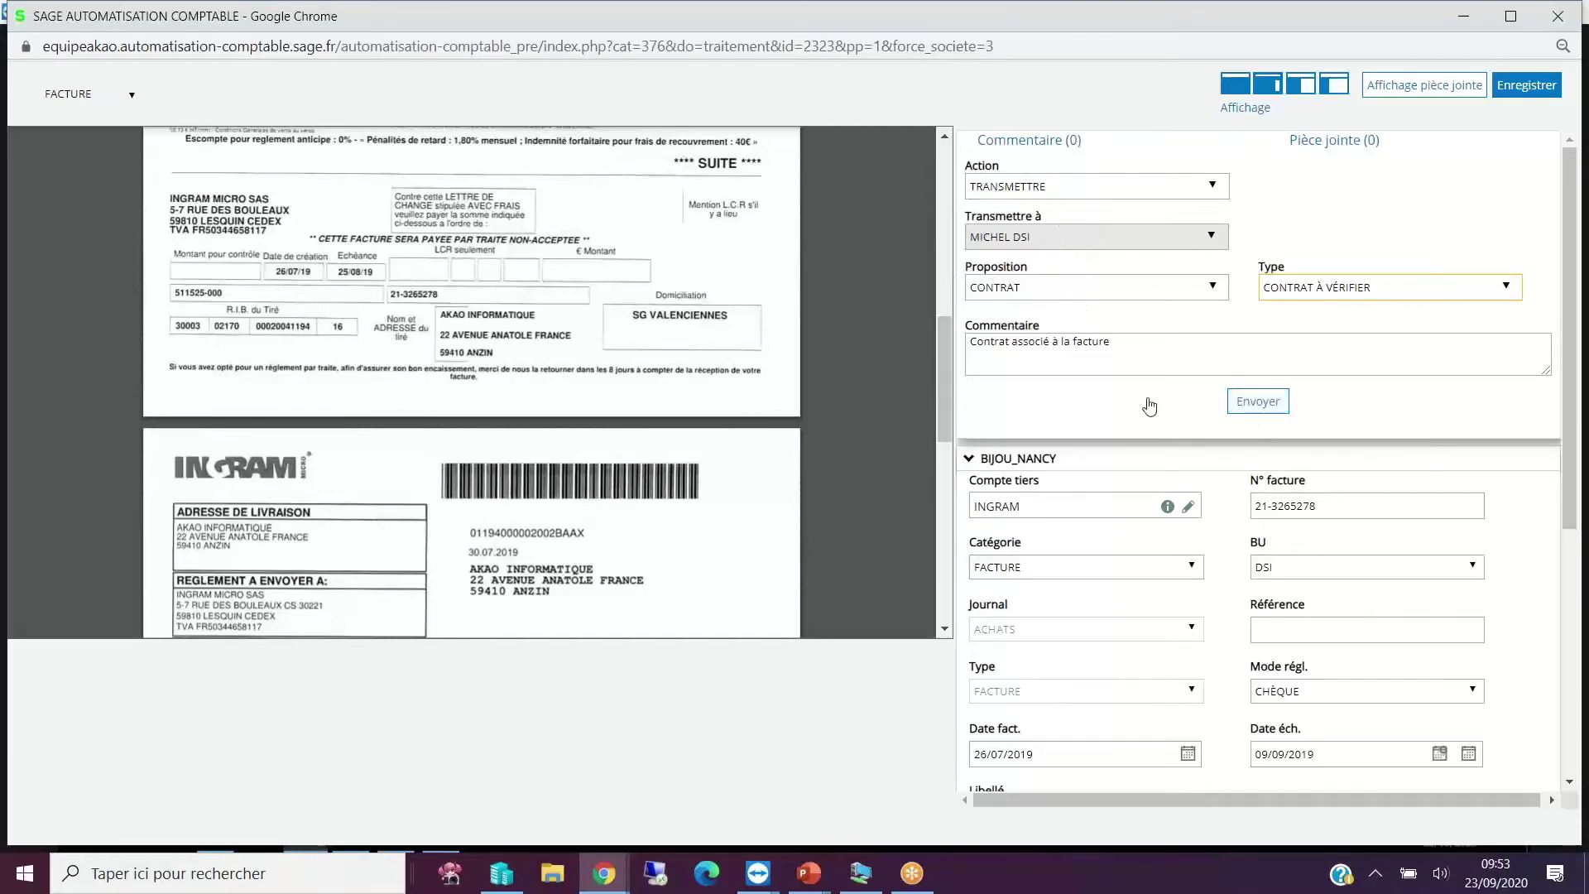
left_click(1286, 417)
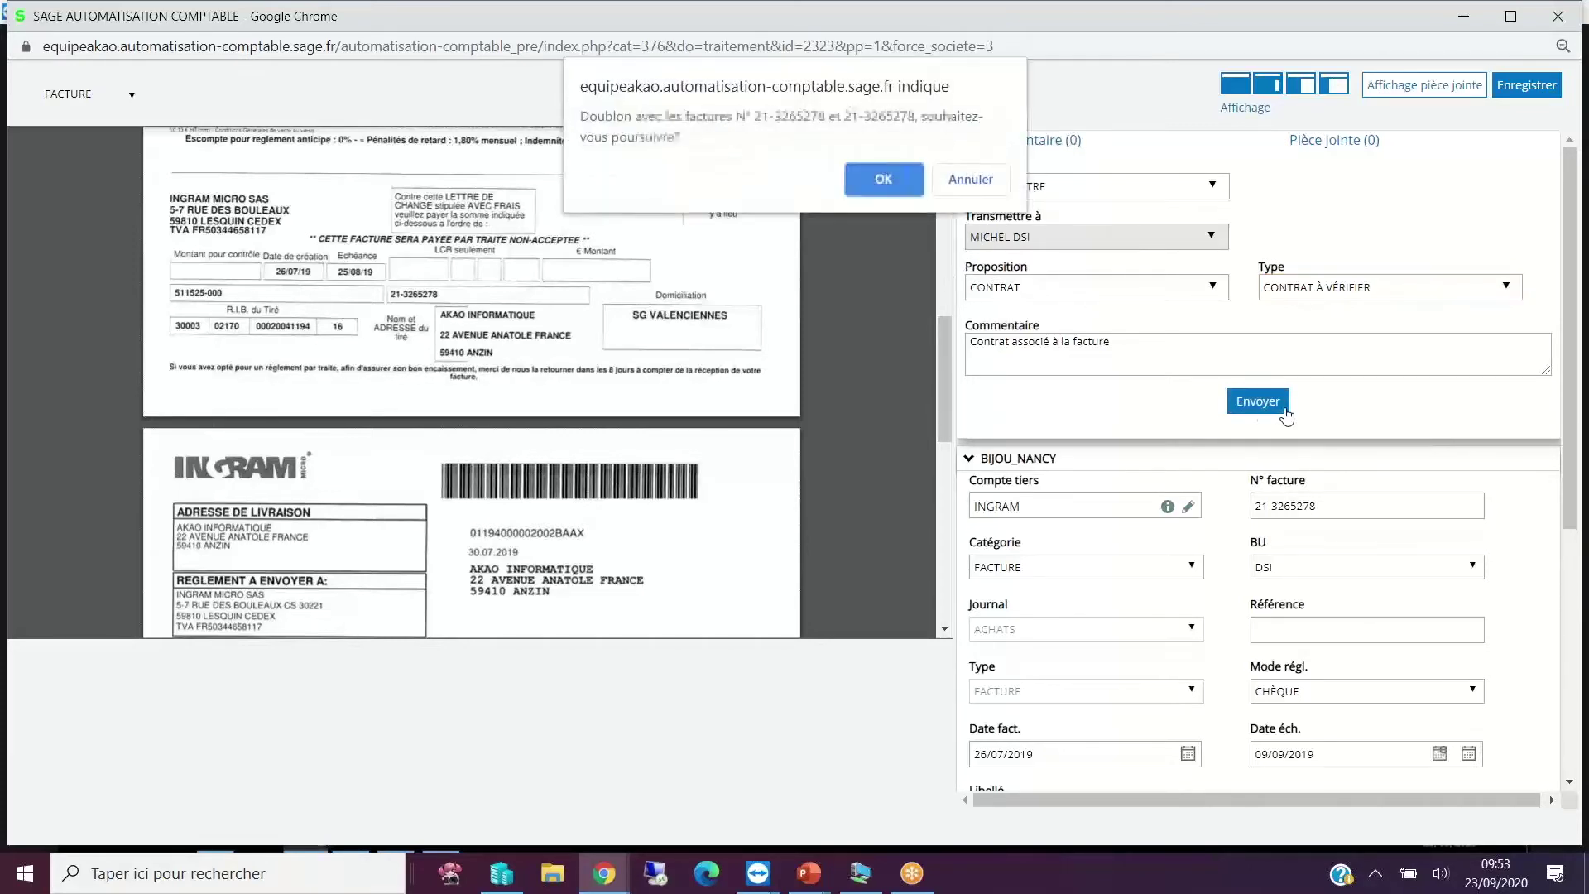
left_click(882, 179)
Return to the browser and view the list of BIJOU_NANCY documents awaiting accounting.
key("alt+Tab")
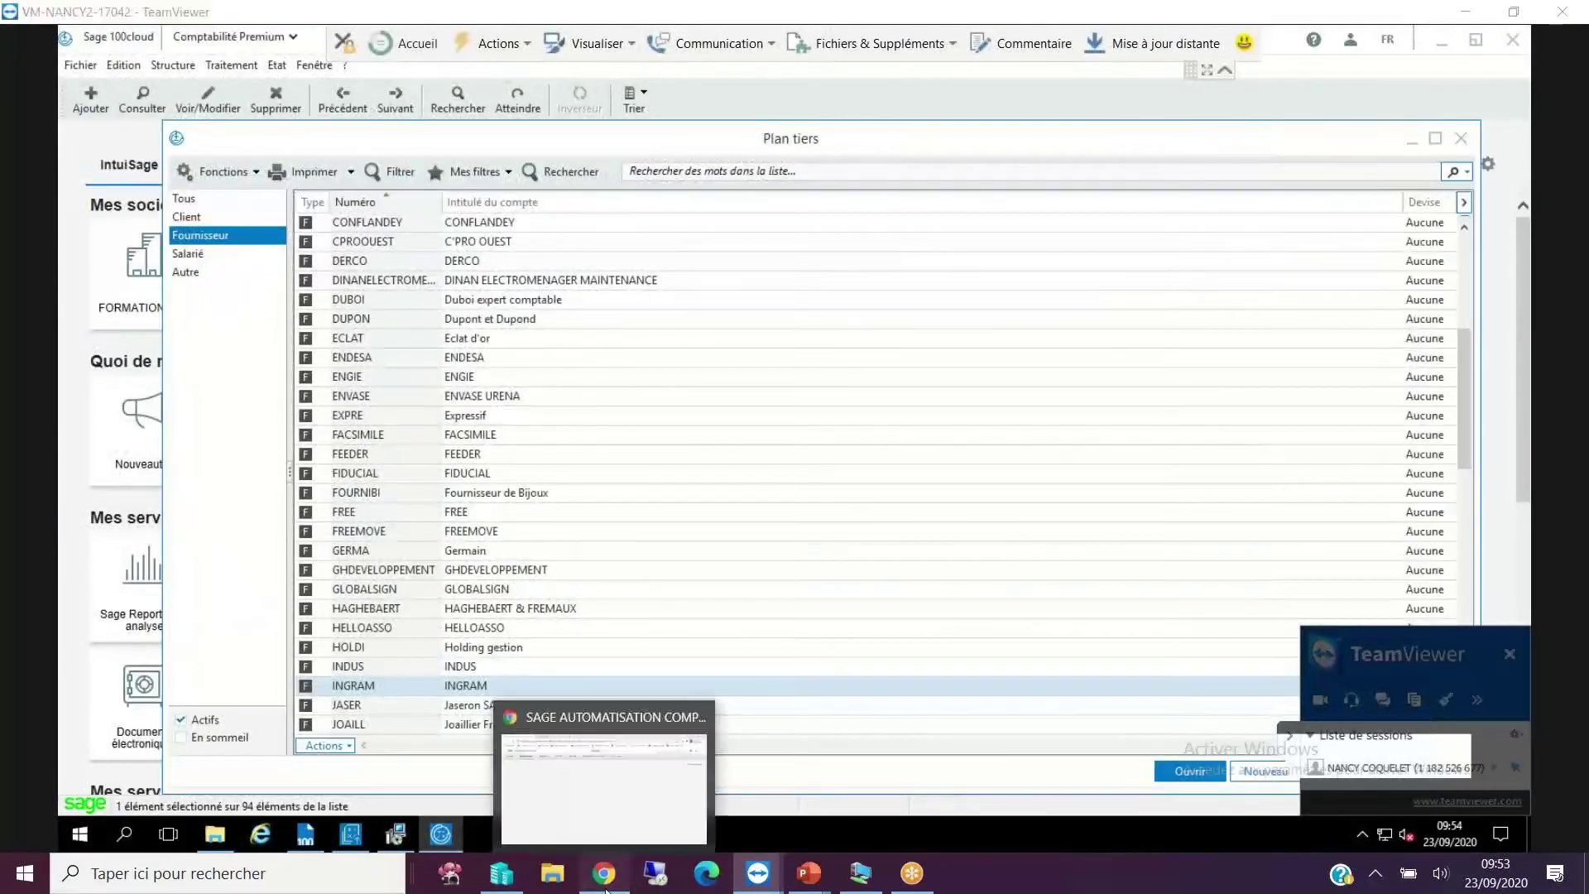
left_click(601, 874)
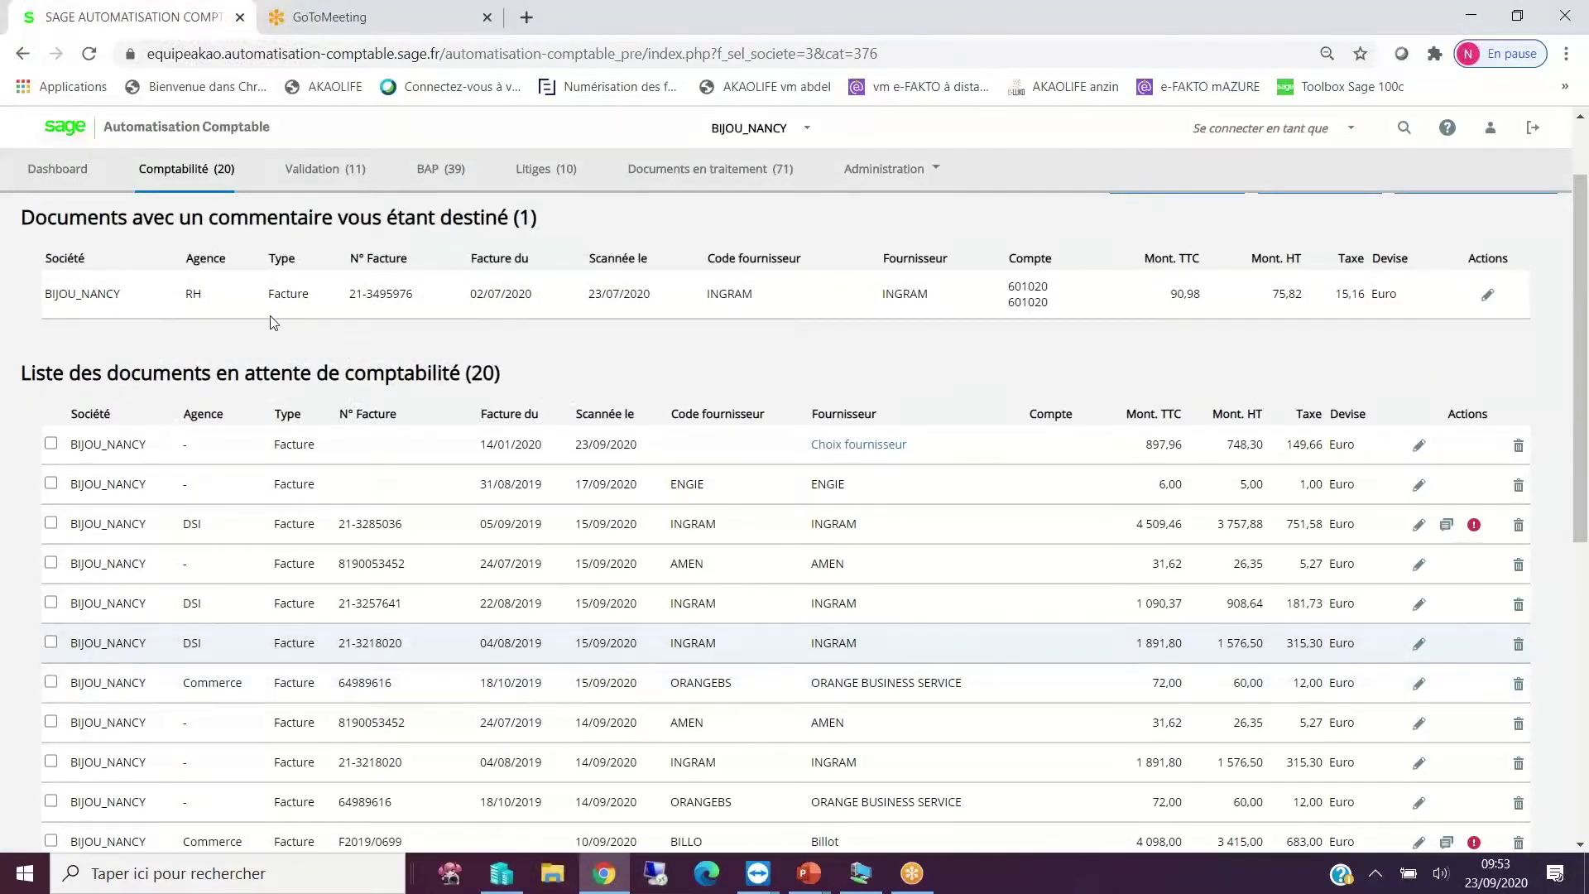
left_click(153, 176)
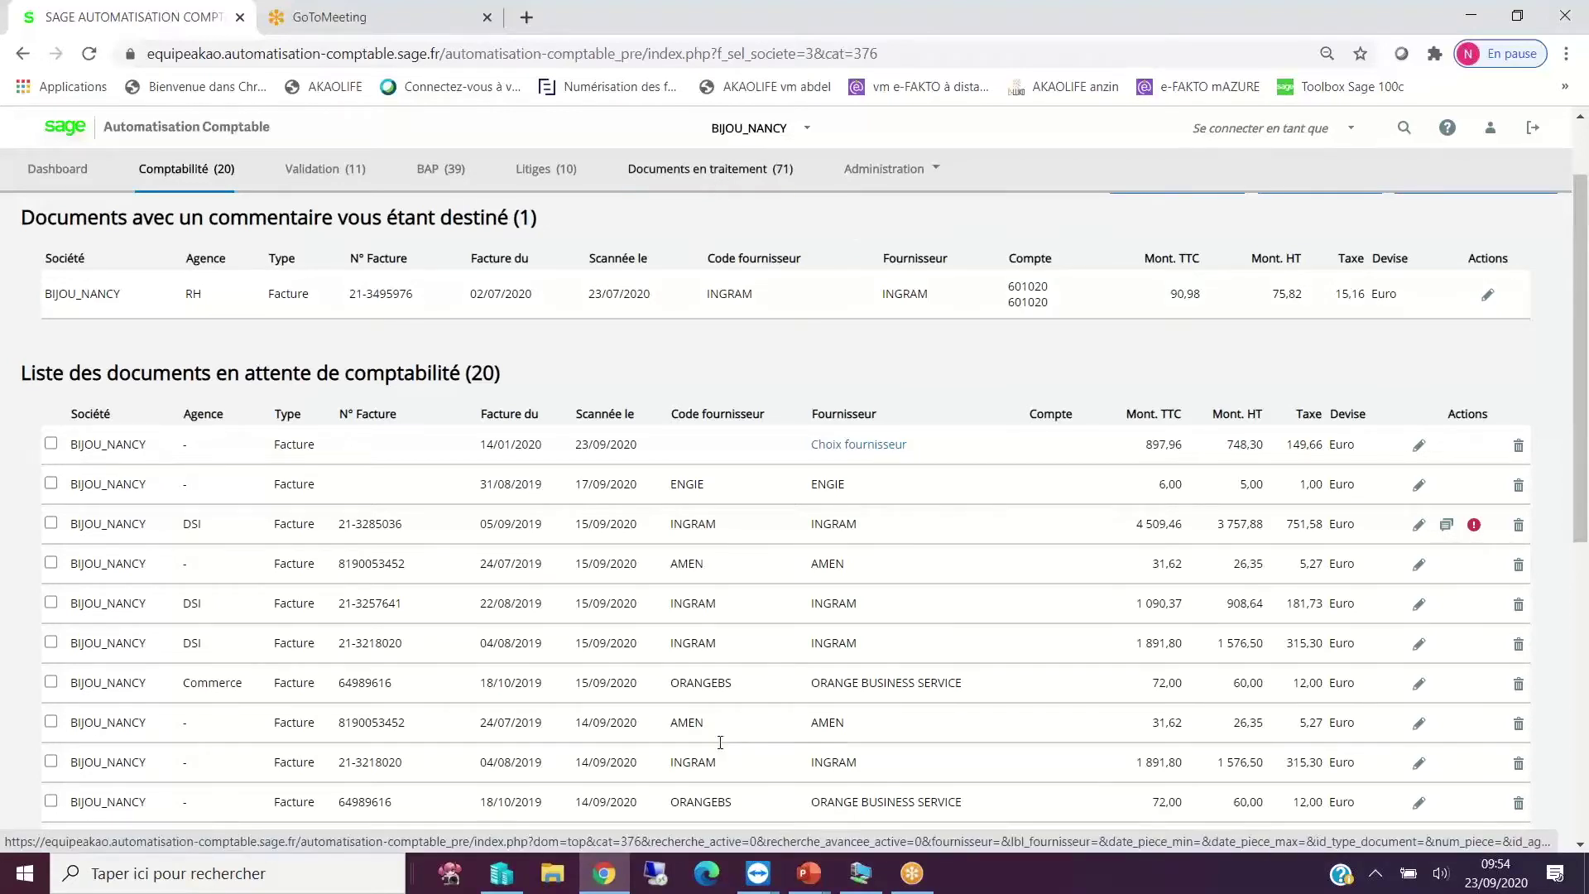
Switch to the Sage Automatisation Comptable console in the remote session and launch the BIJOU_NANCY synchronisation.
left_click(758, 884)
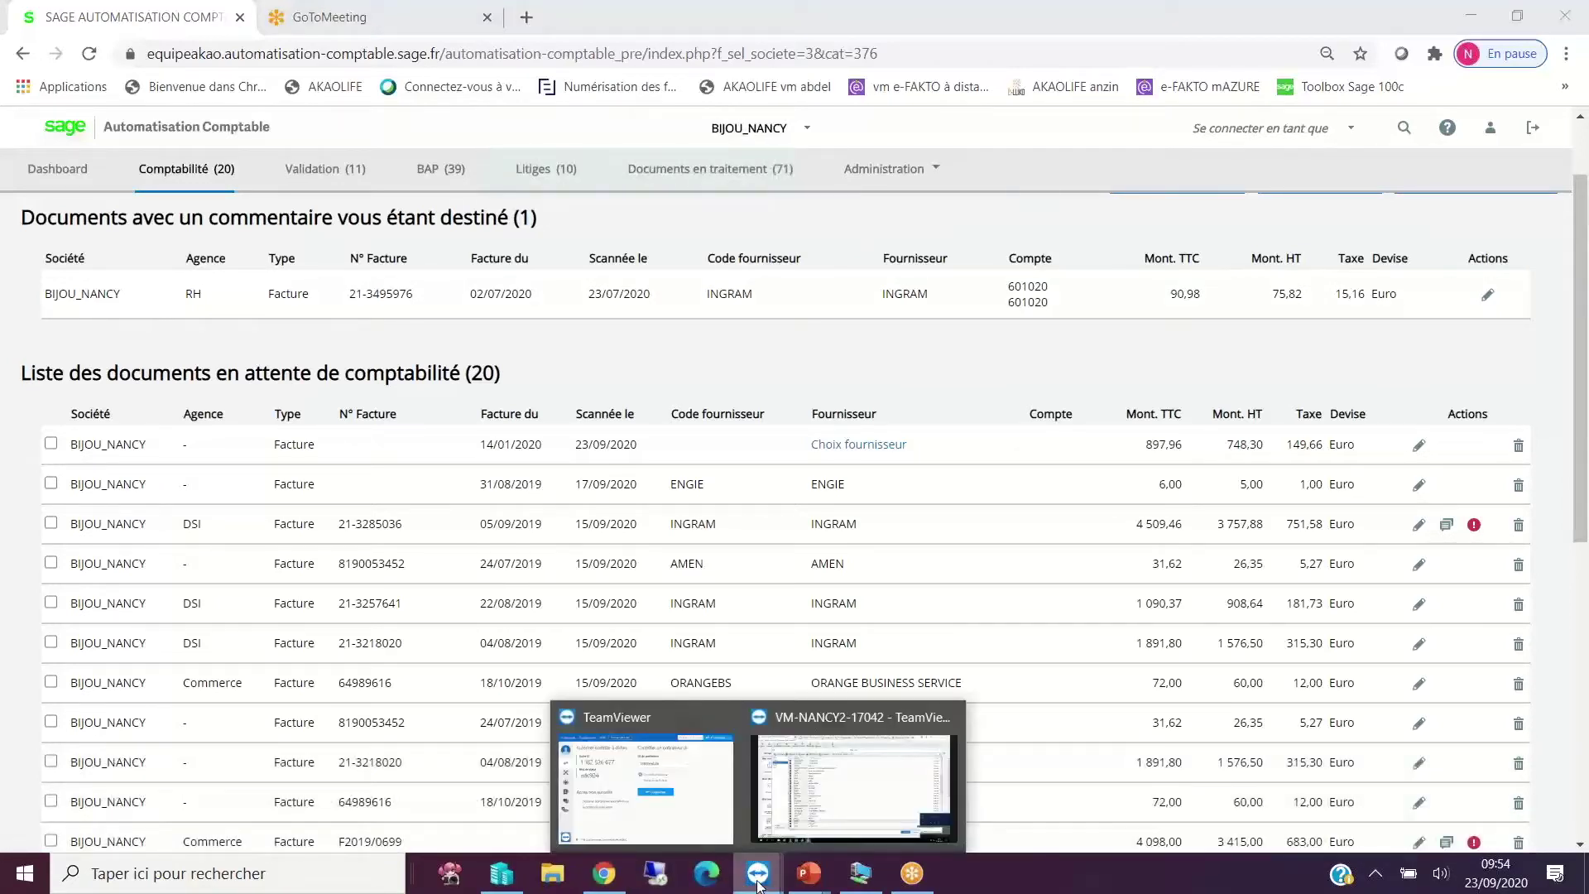
left_click(818, 791)
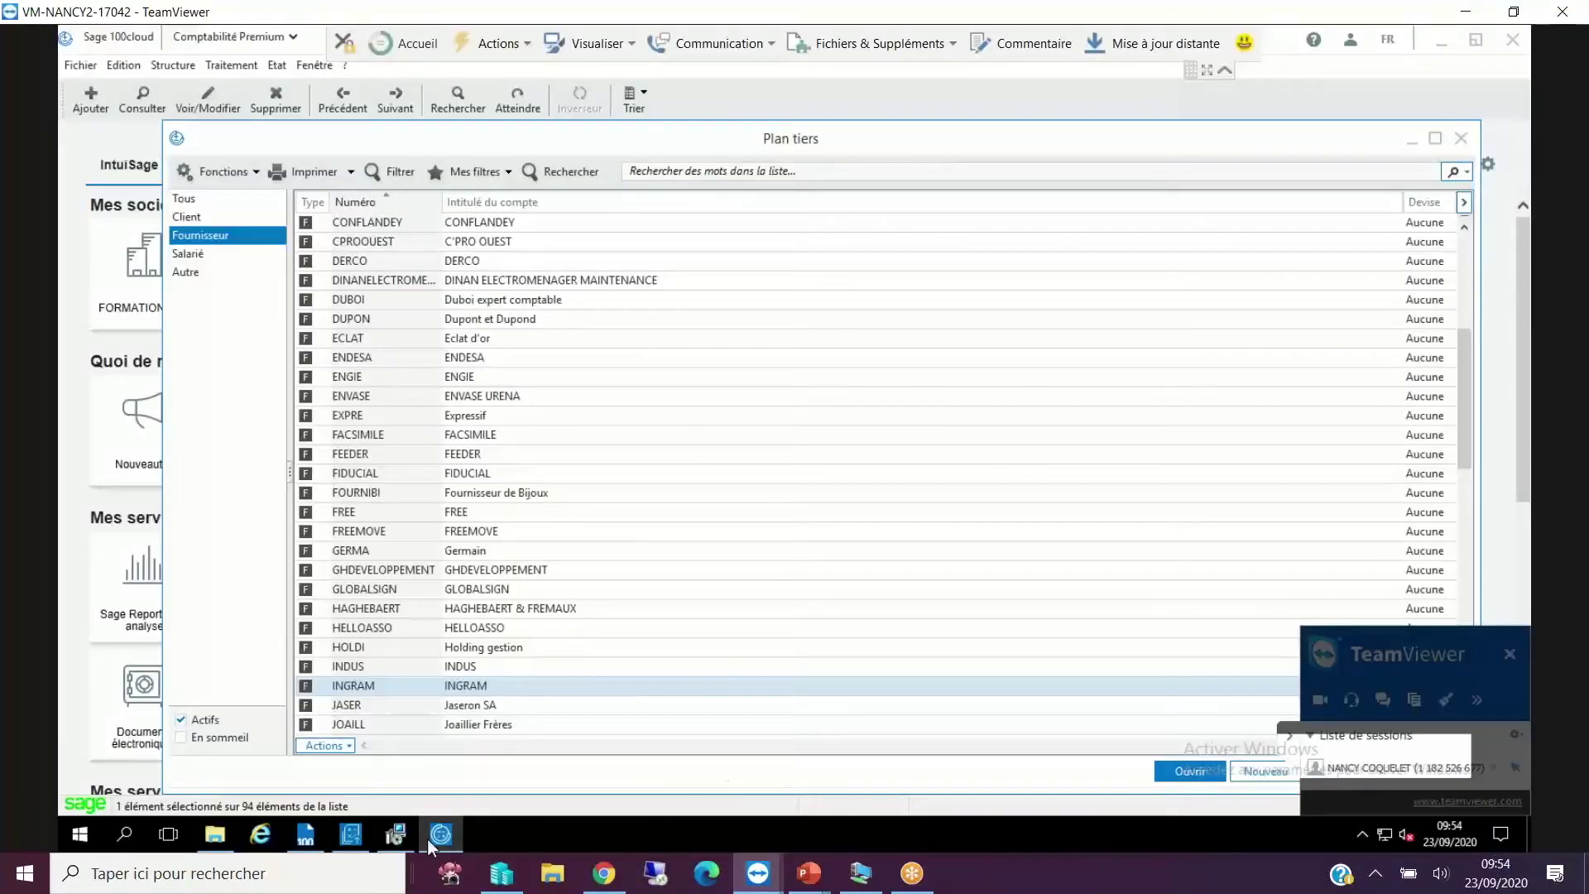
left_click(353, 838)
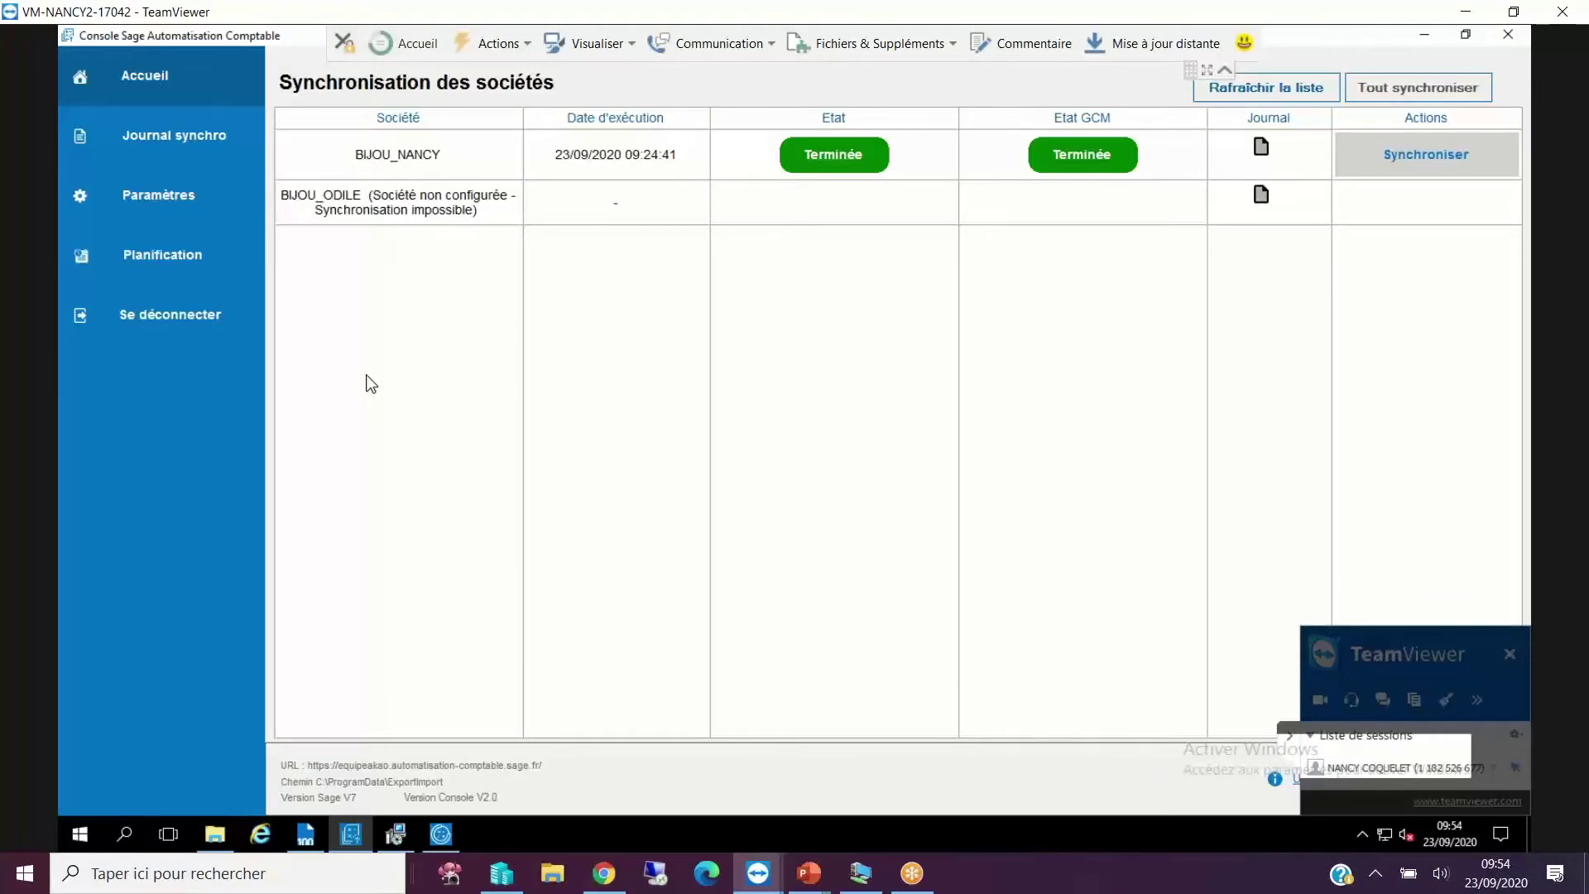
left_click(1422, 175)
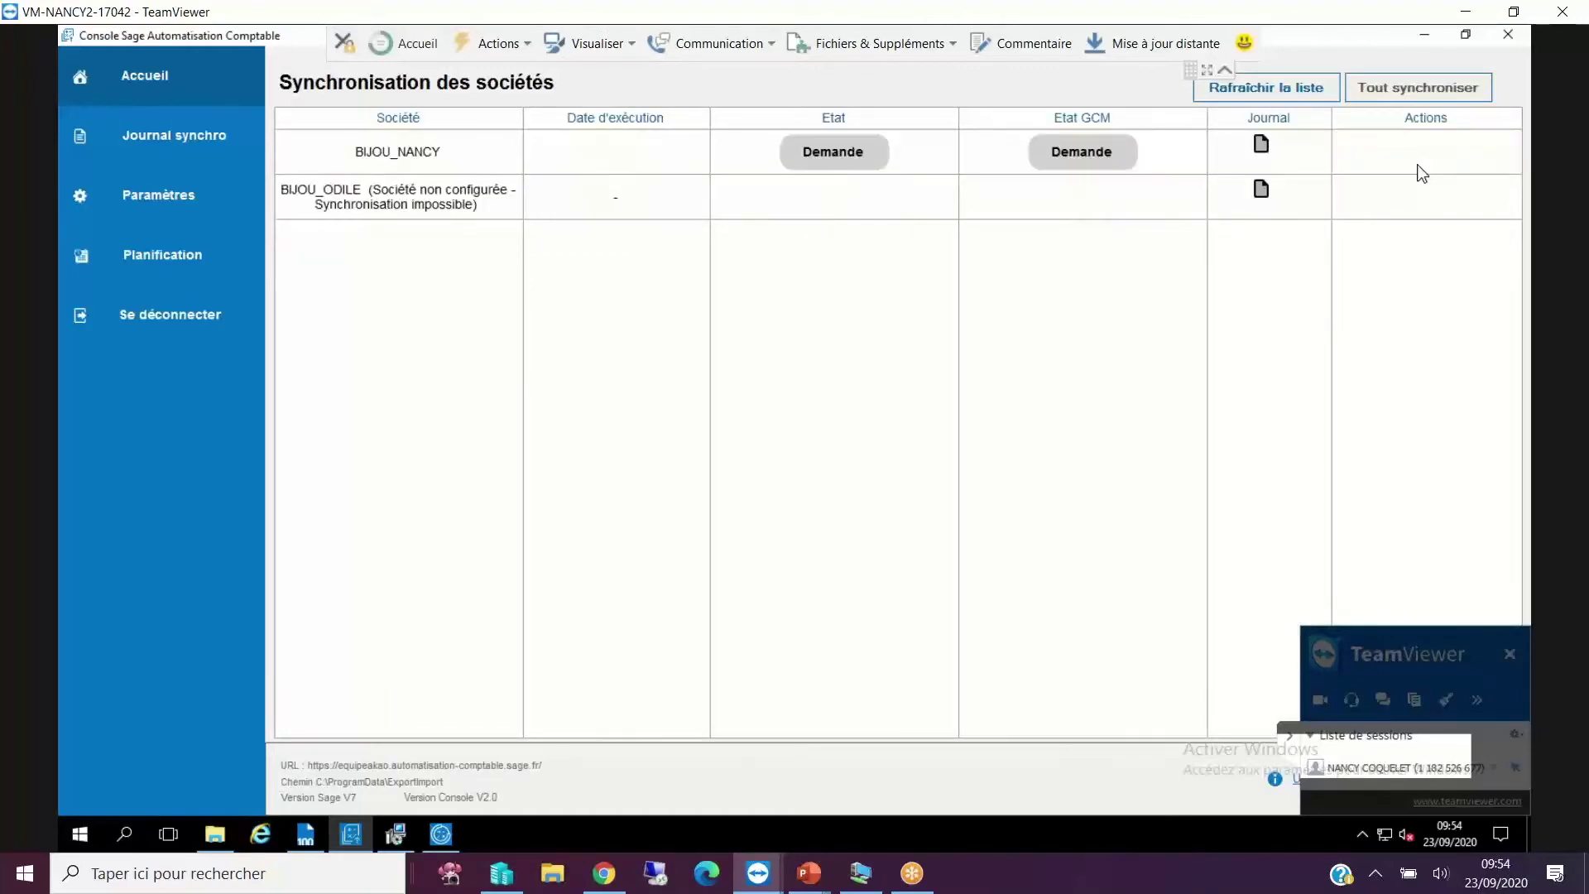
Switch back to the browser and examine the INGRAM invoice 21-3265278 and its contract flag among the documents being processed.
left_click(598, 877)
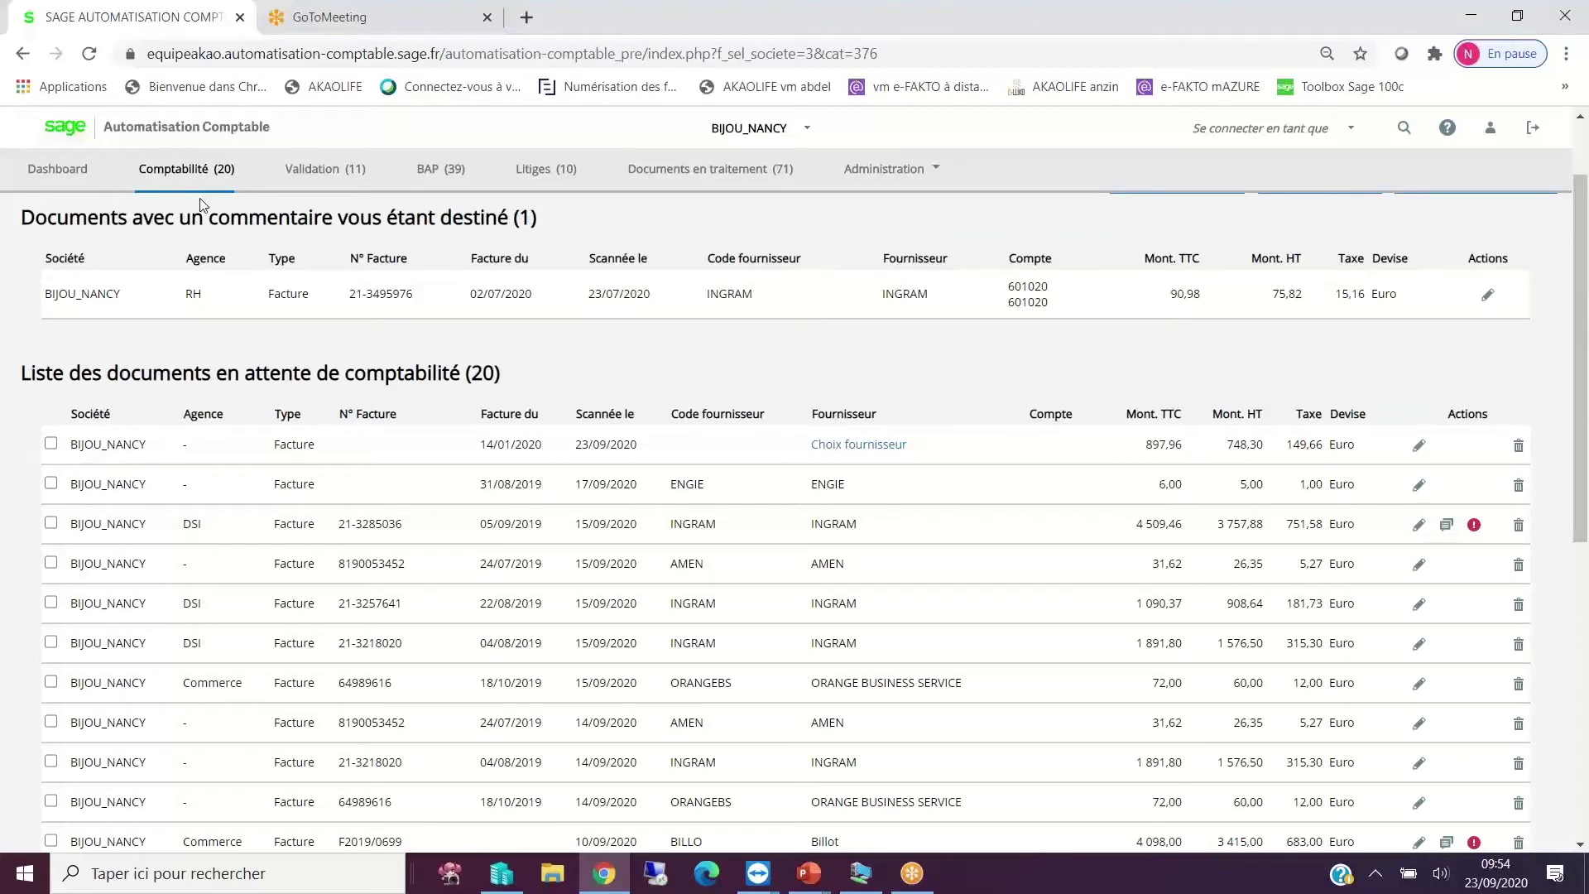
left_click(717, 188)
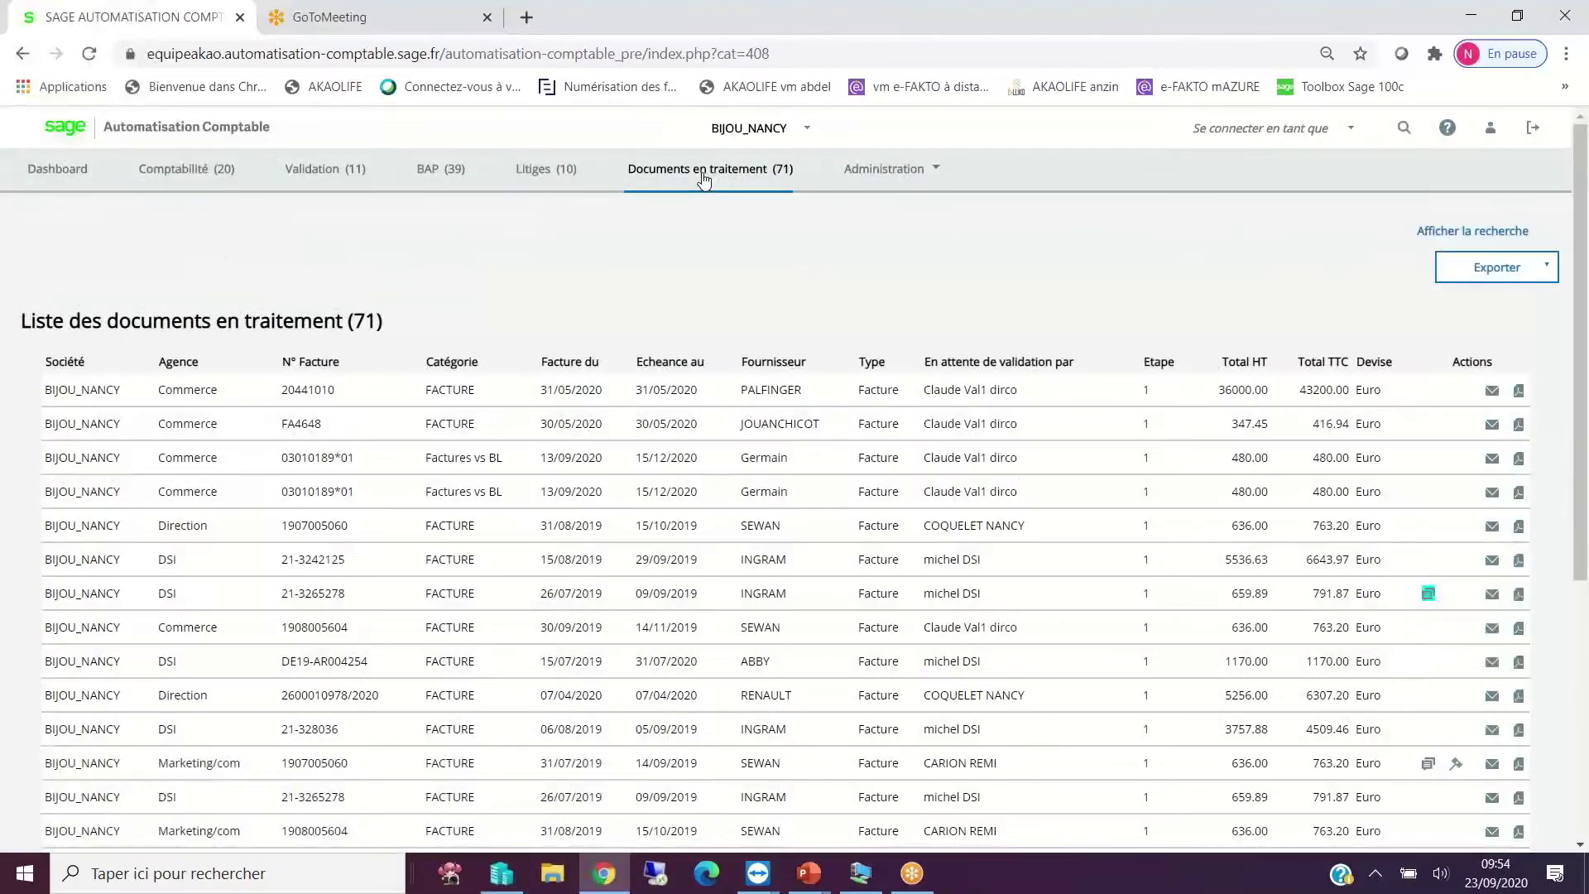
left_click(704, 178)
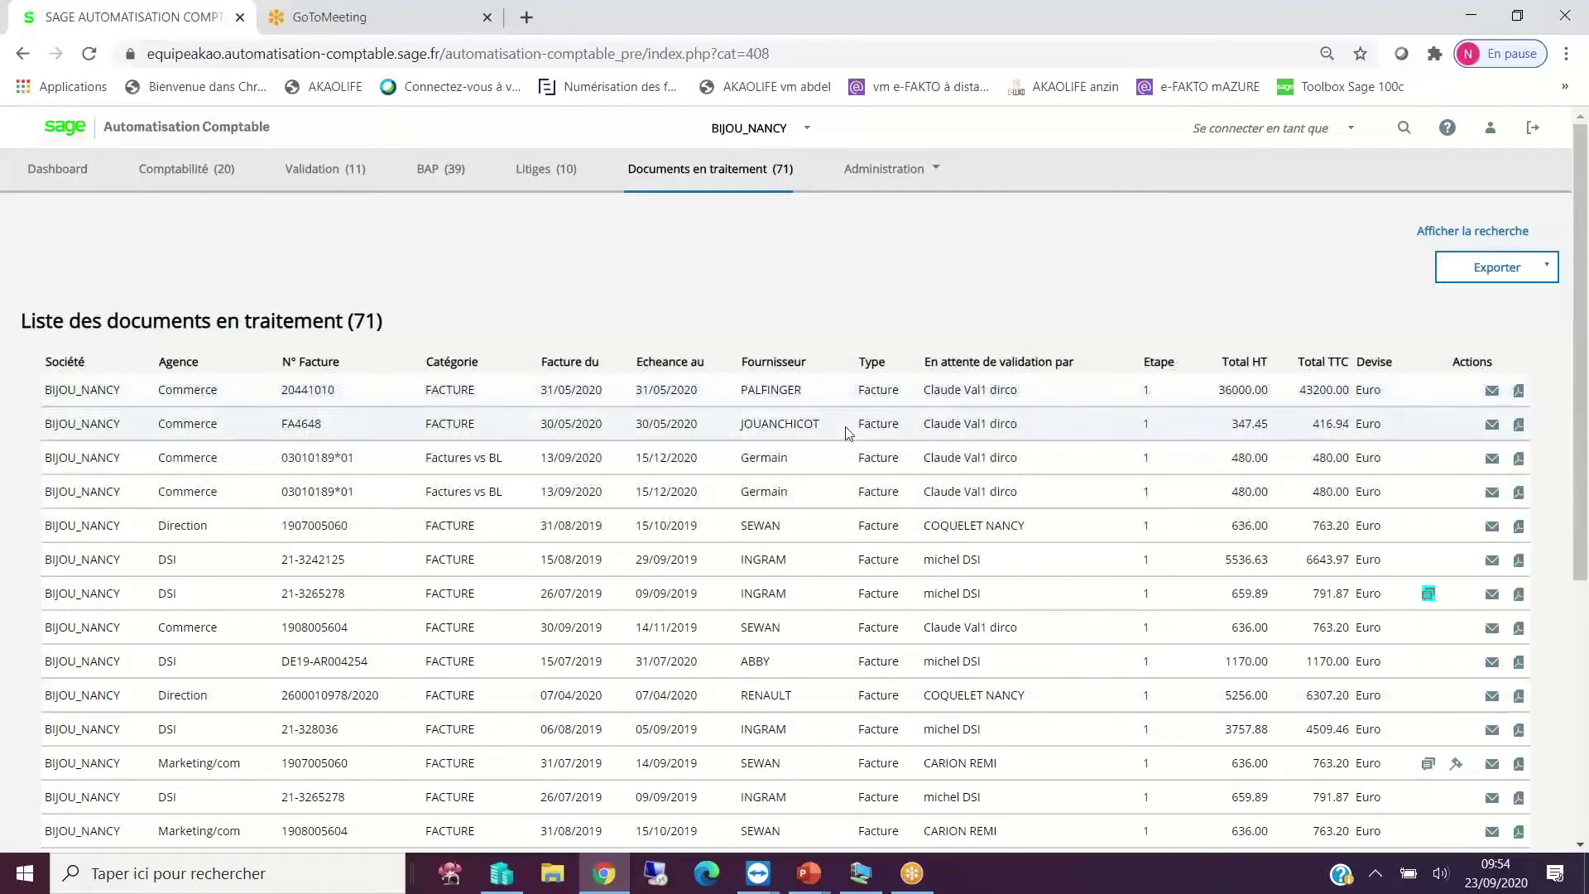
left_click(890, 565)
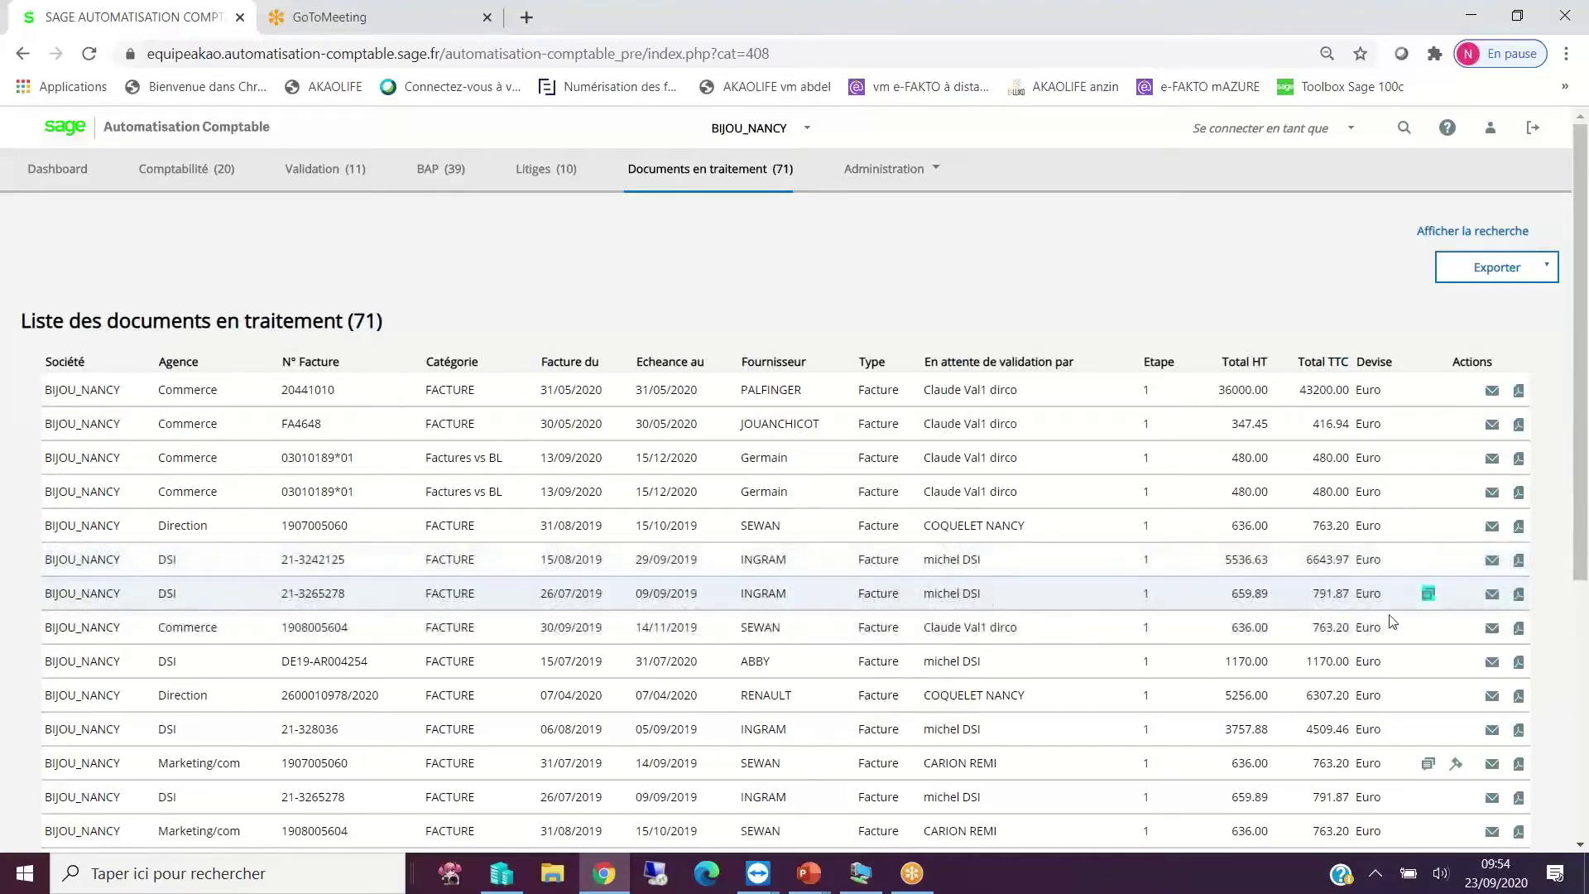
mouse_move(1424, 607)
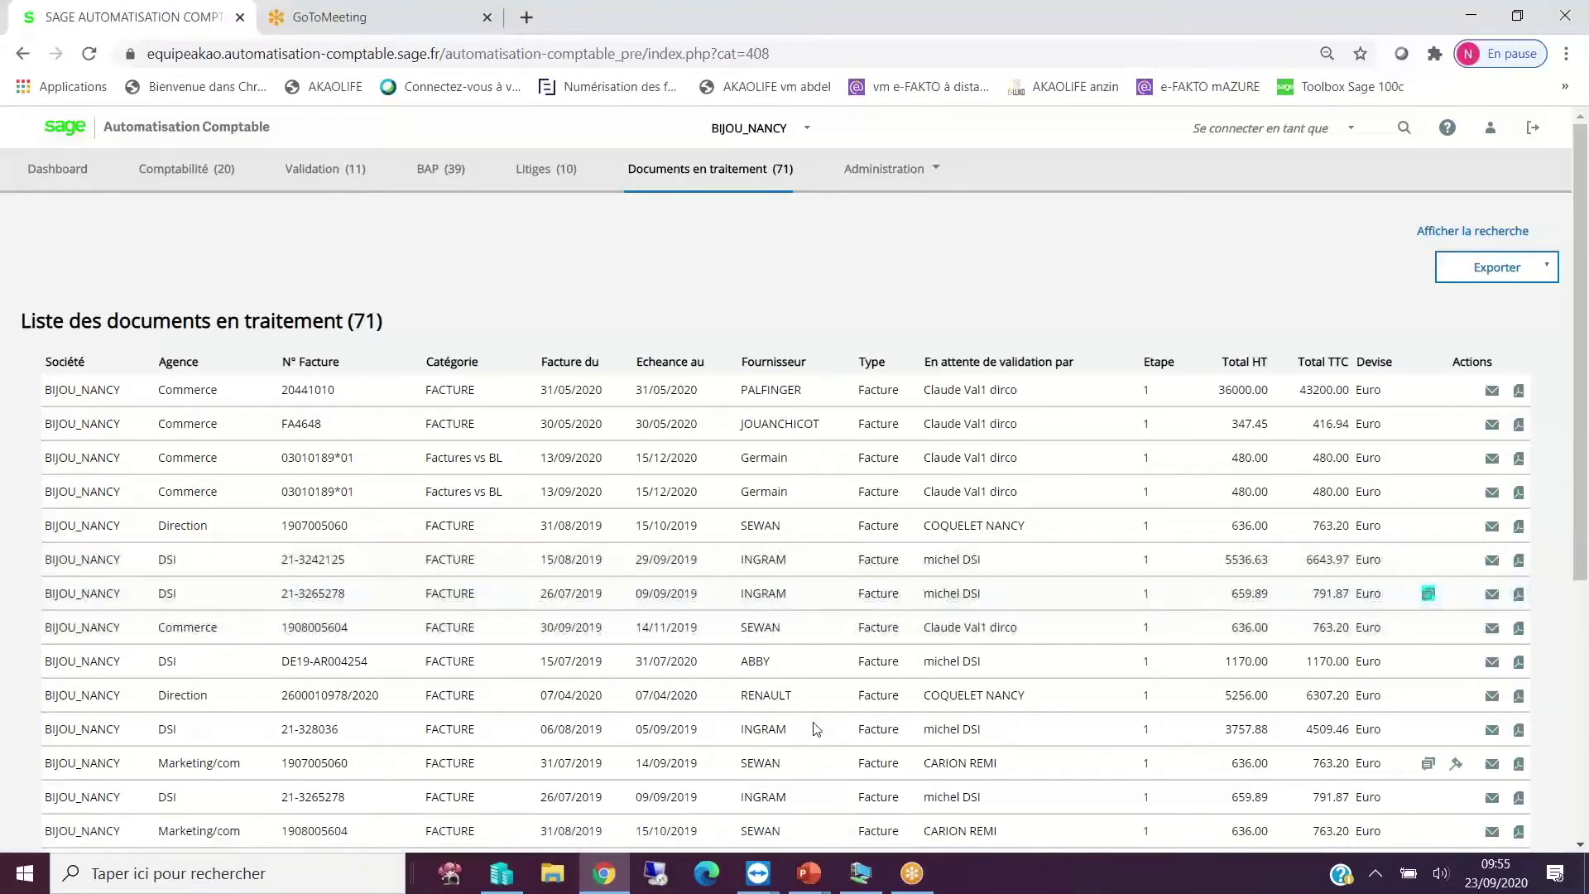
Return to the remote console, check the BIJOU_NANCY synchronisation progress and view the scheduled reconciliation runs.
mouse_move(755, 878)
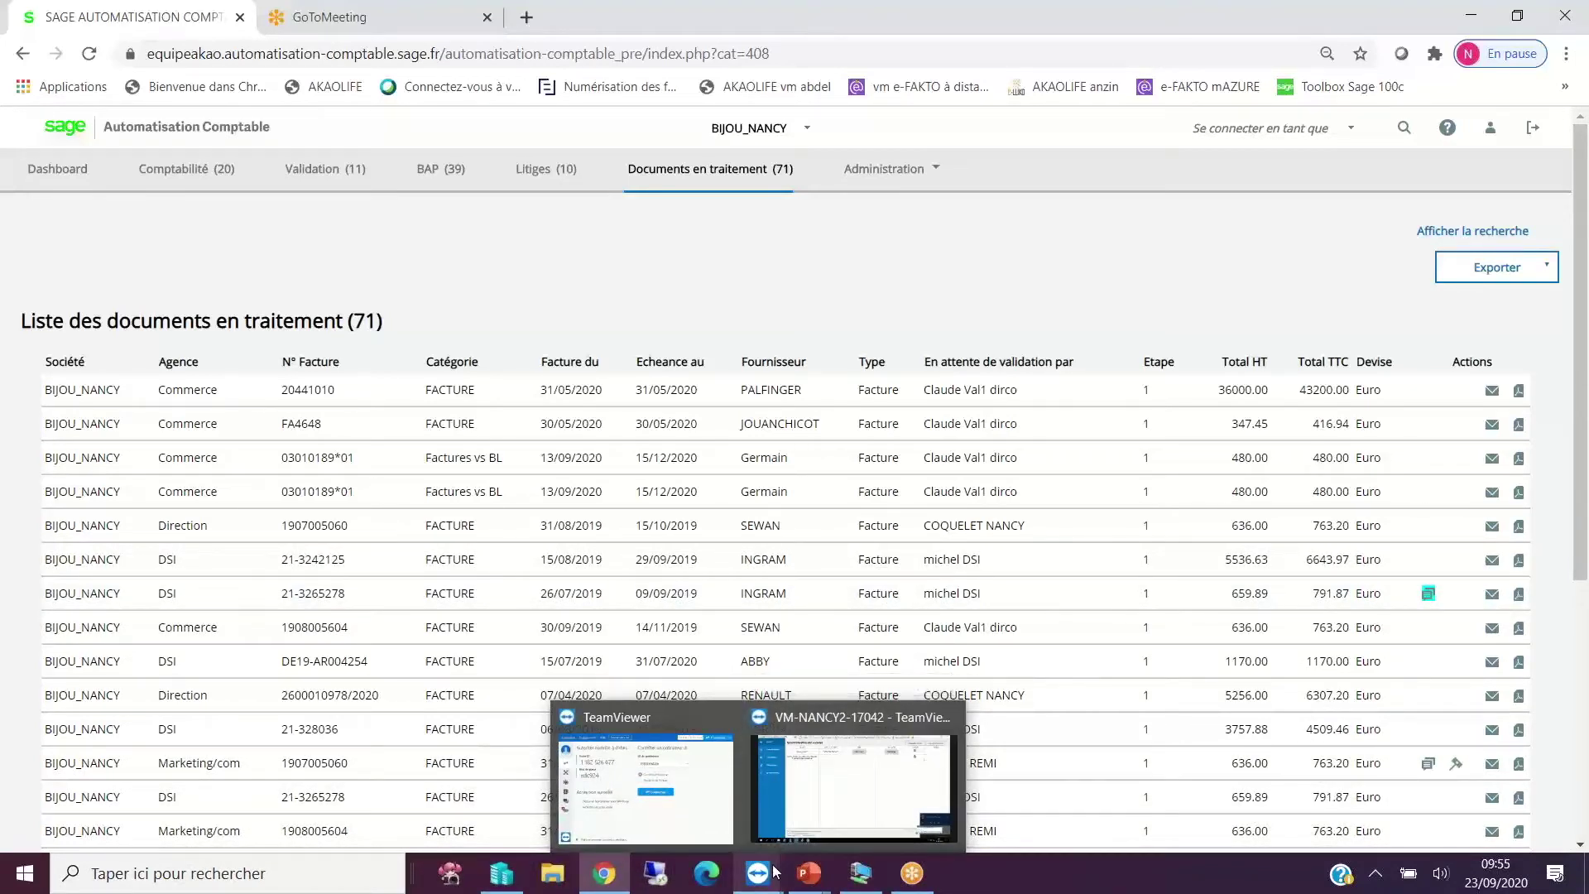
left_click(838, 795)
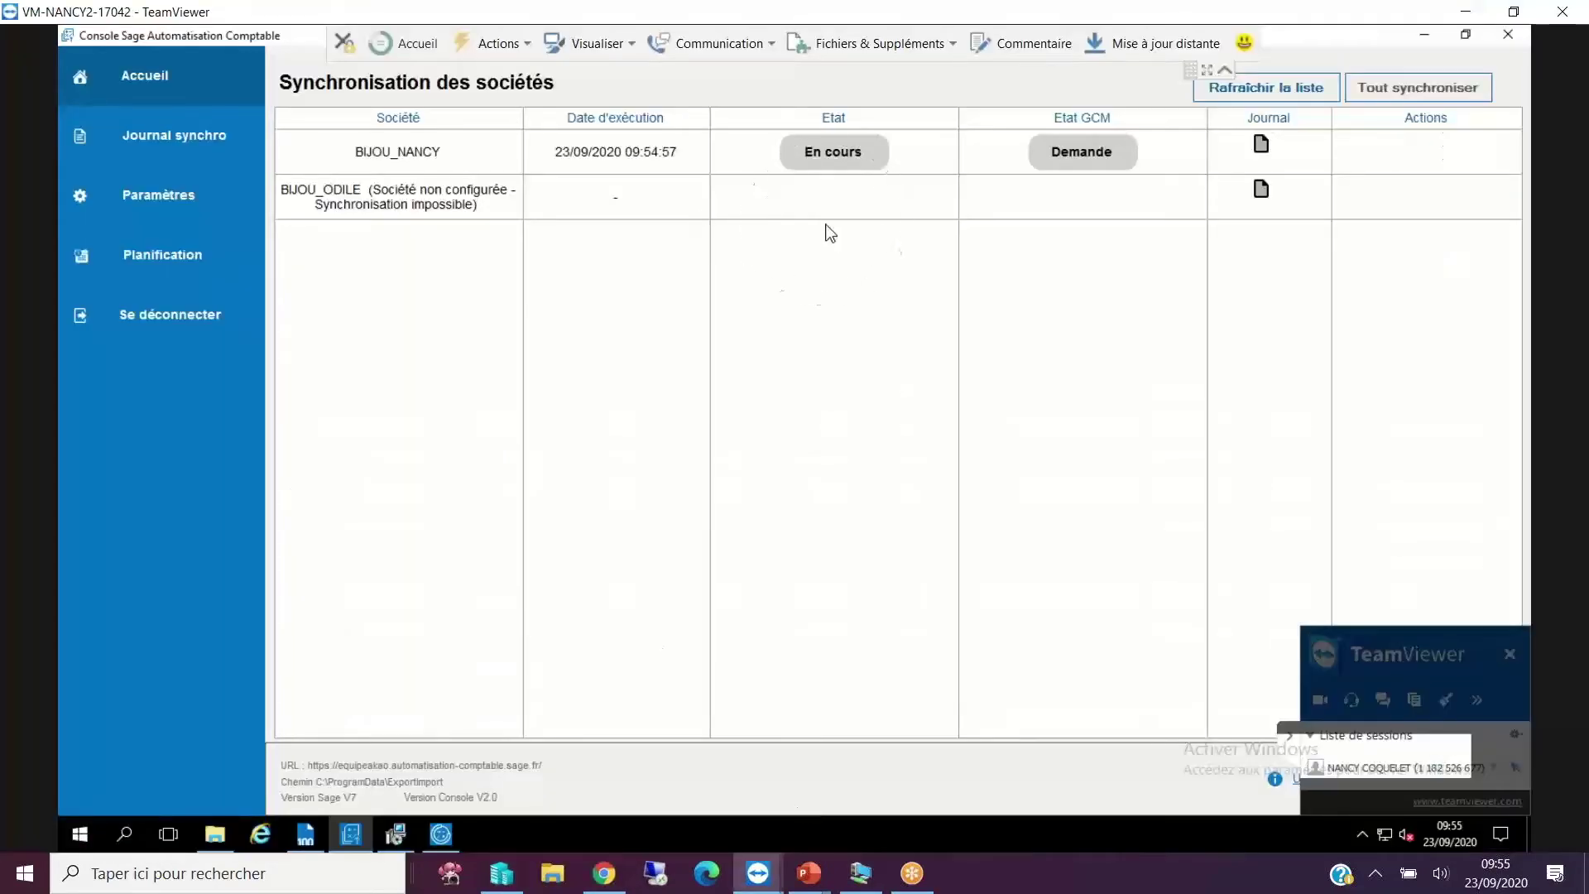
key("ctrl")
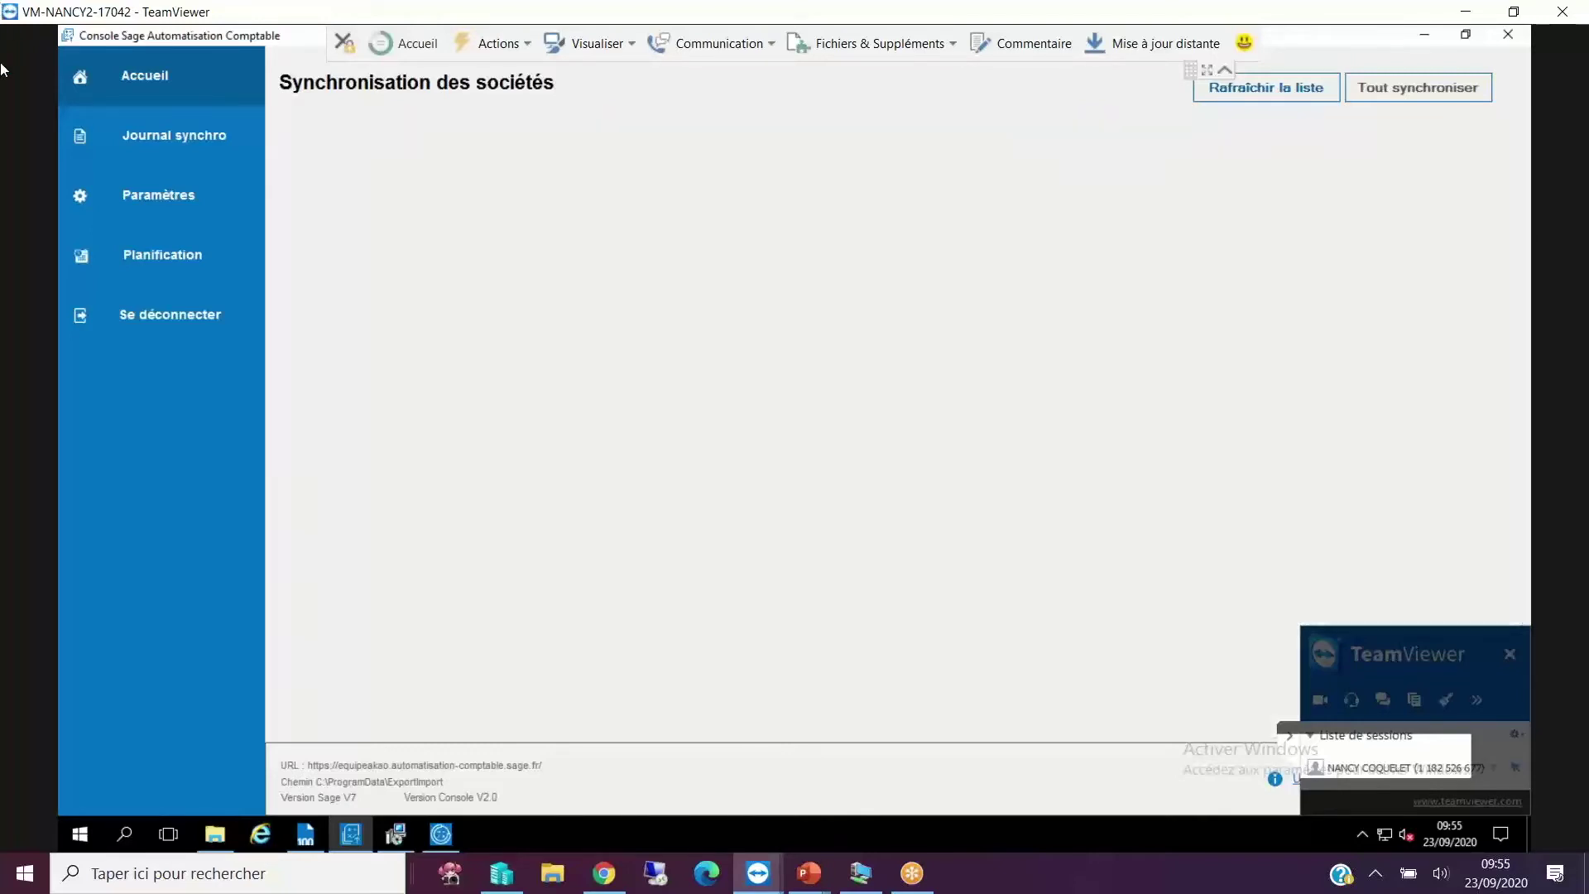
left_click(192, 261)
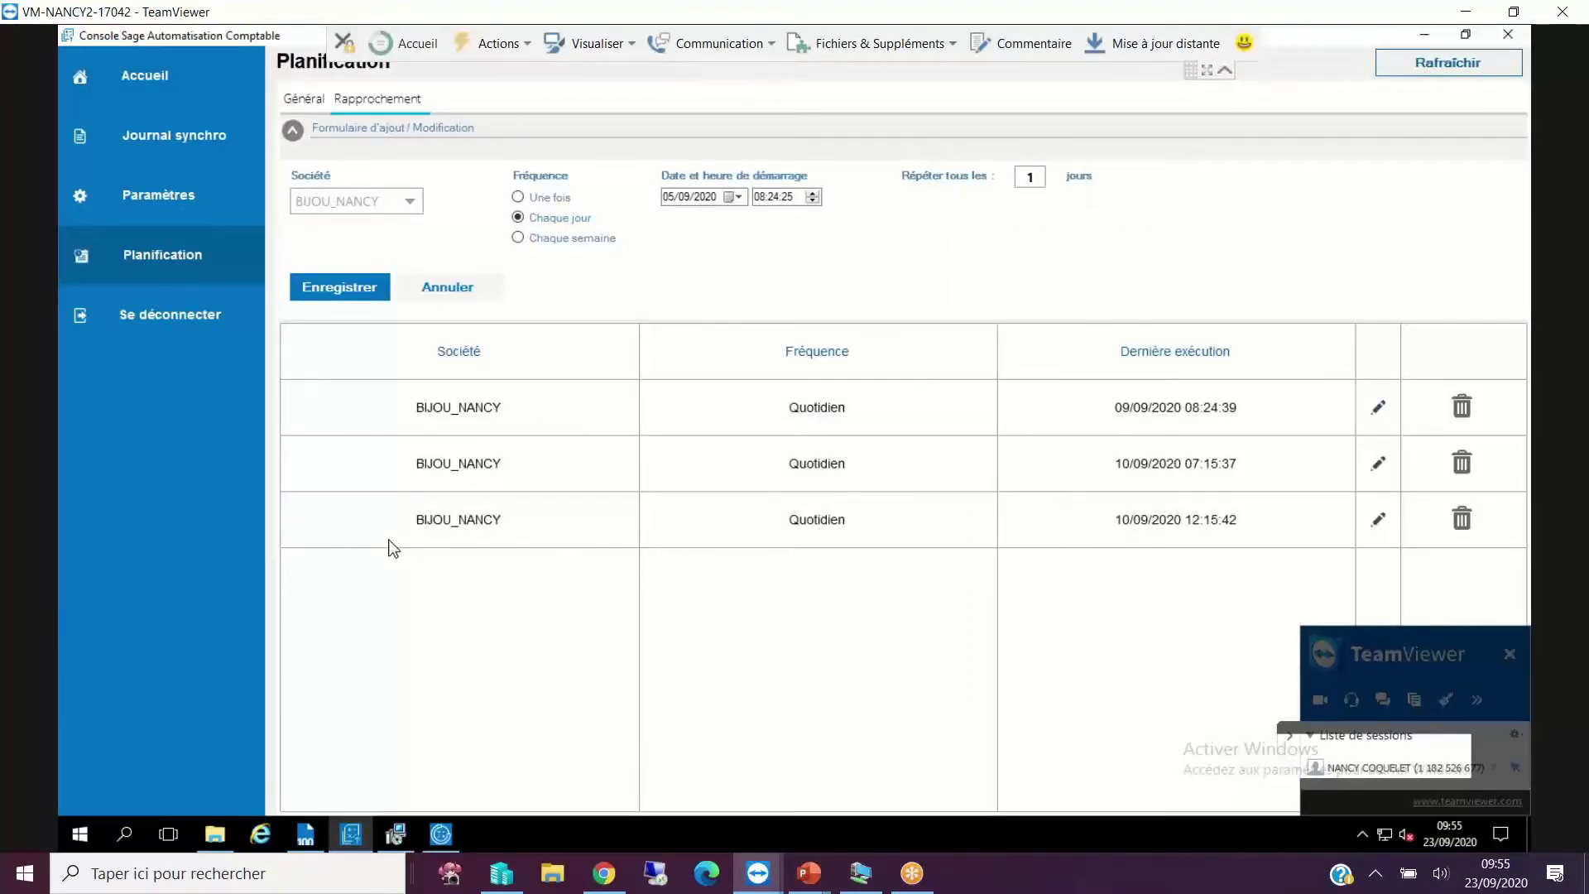
Return to the company synchronisation overview and check BIJOU_NANCY's accounting and GCM synchronisation states.
left_click(179, 92)
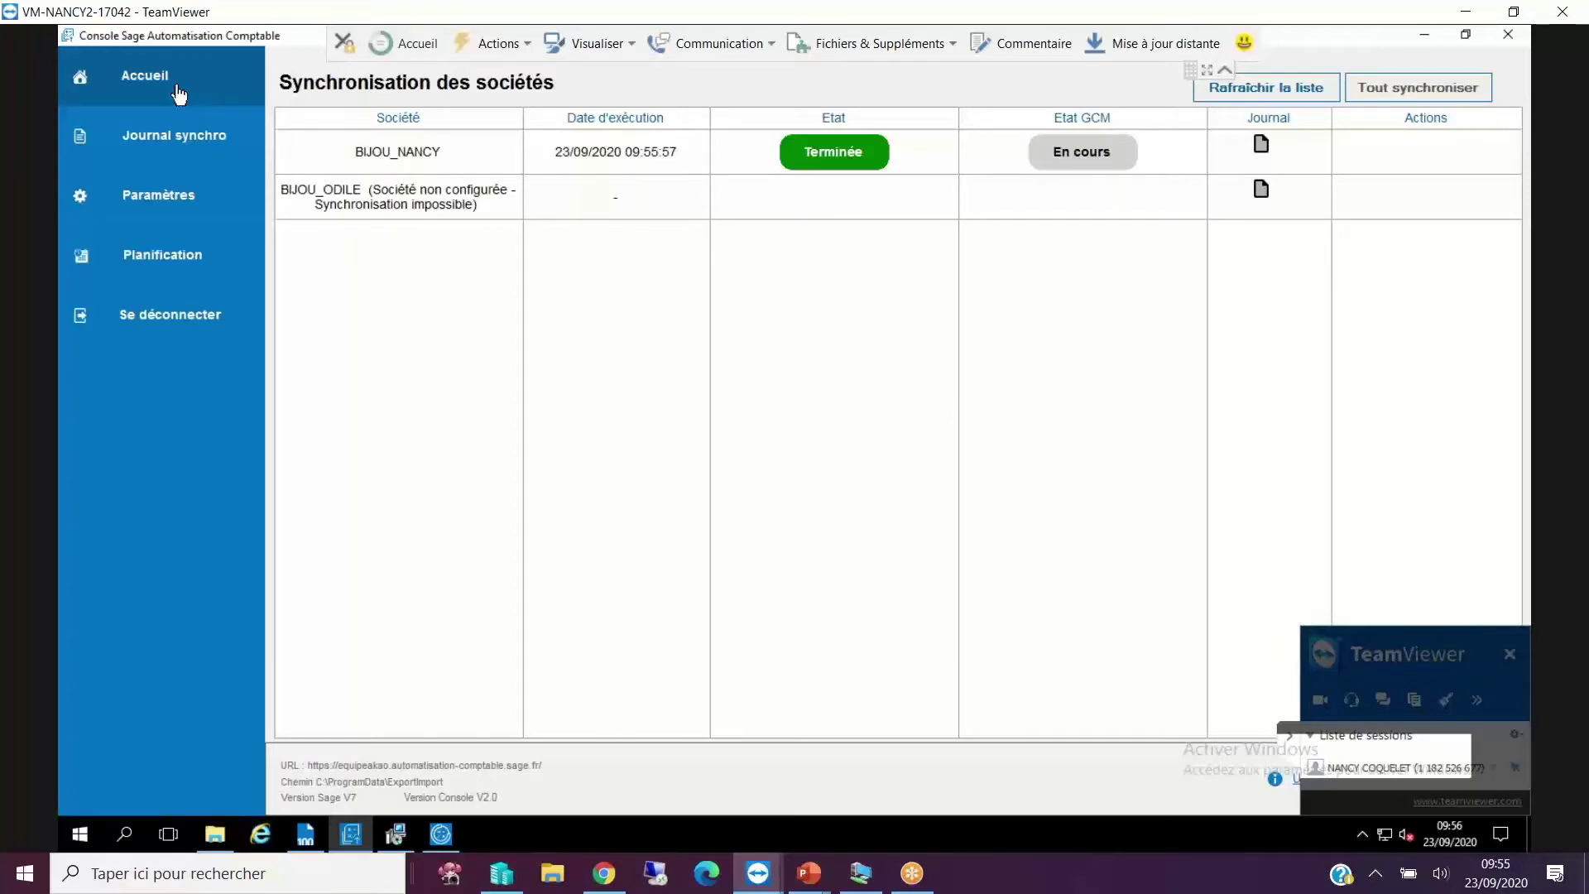
left_click(786, 162)
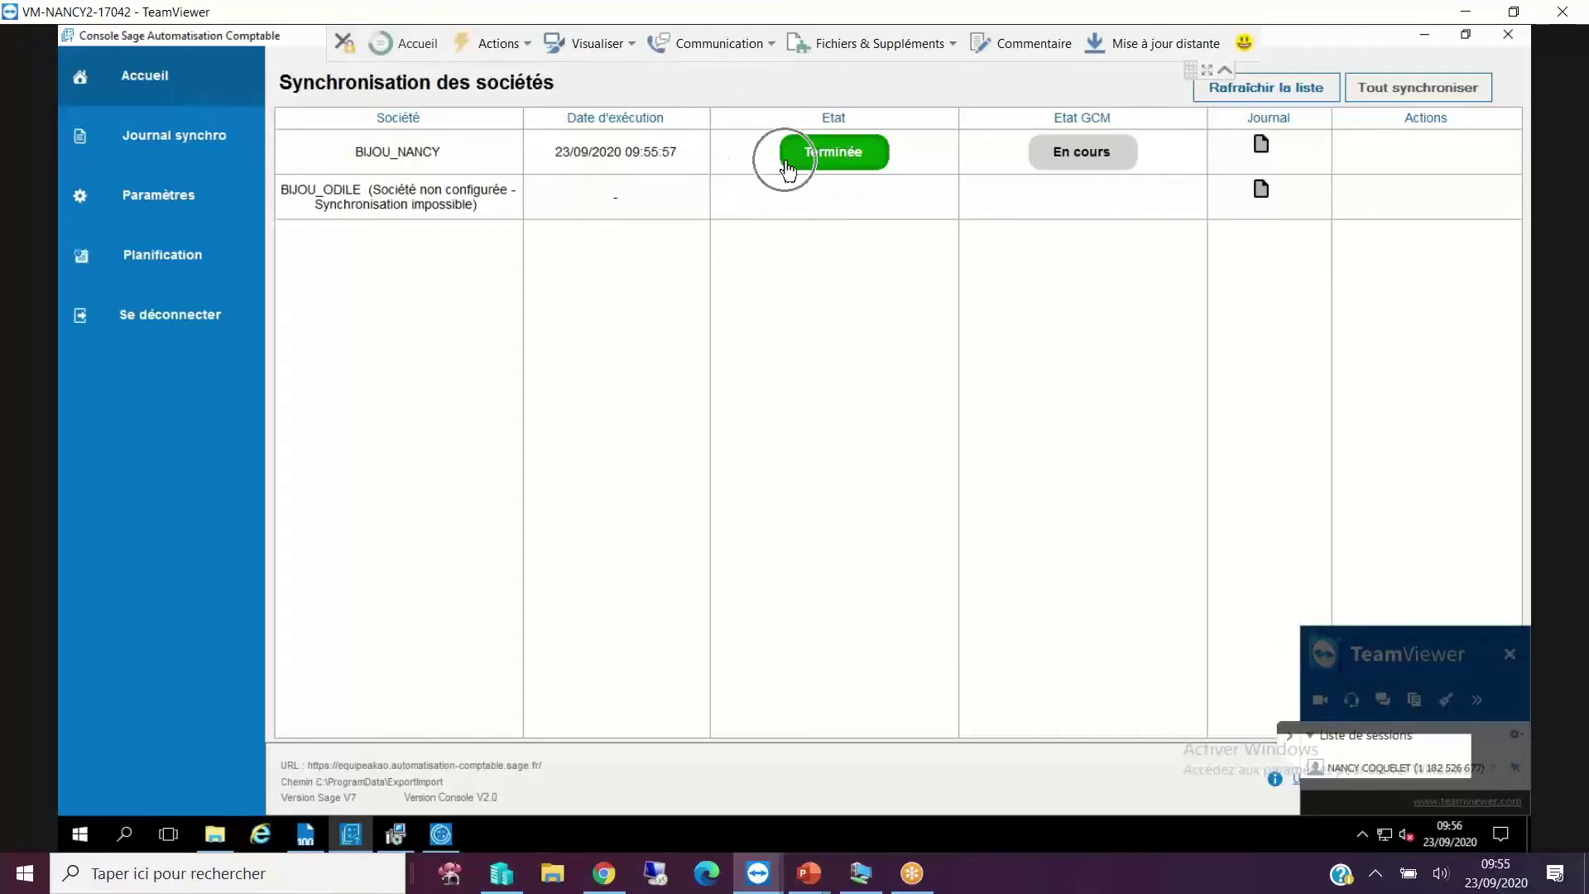
left_click(1011, 177)
left_click(1014, 176)
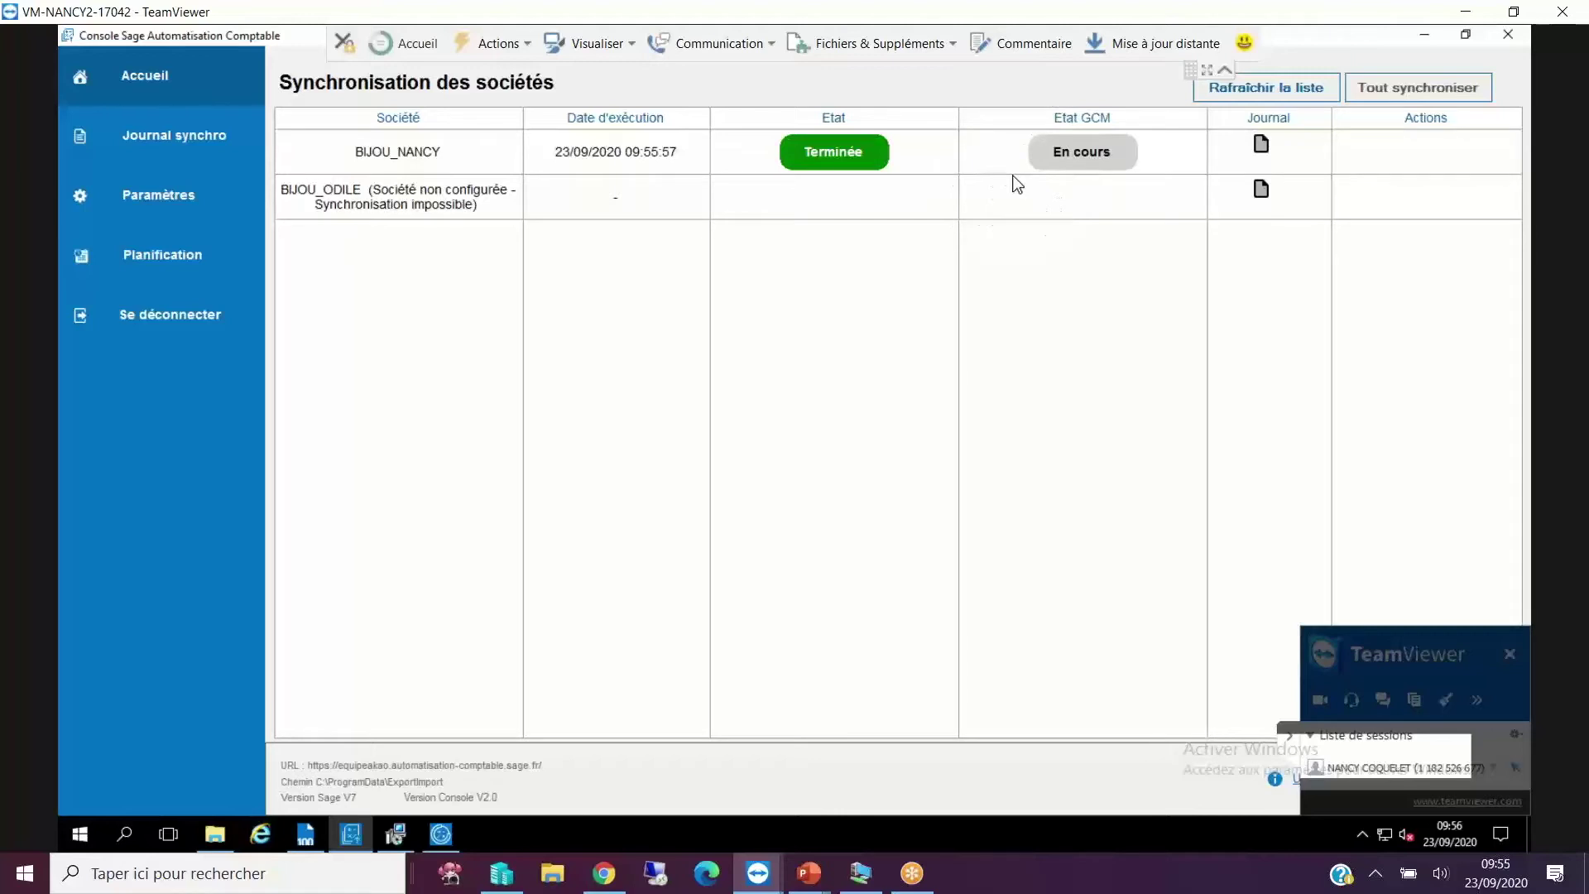
left_click(1013, 176)
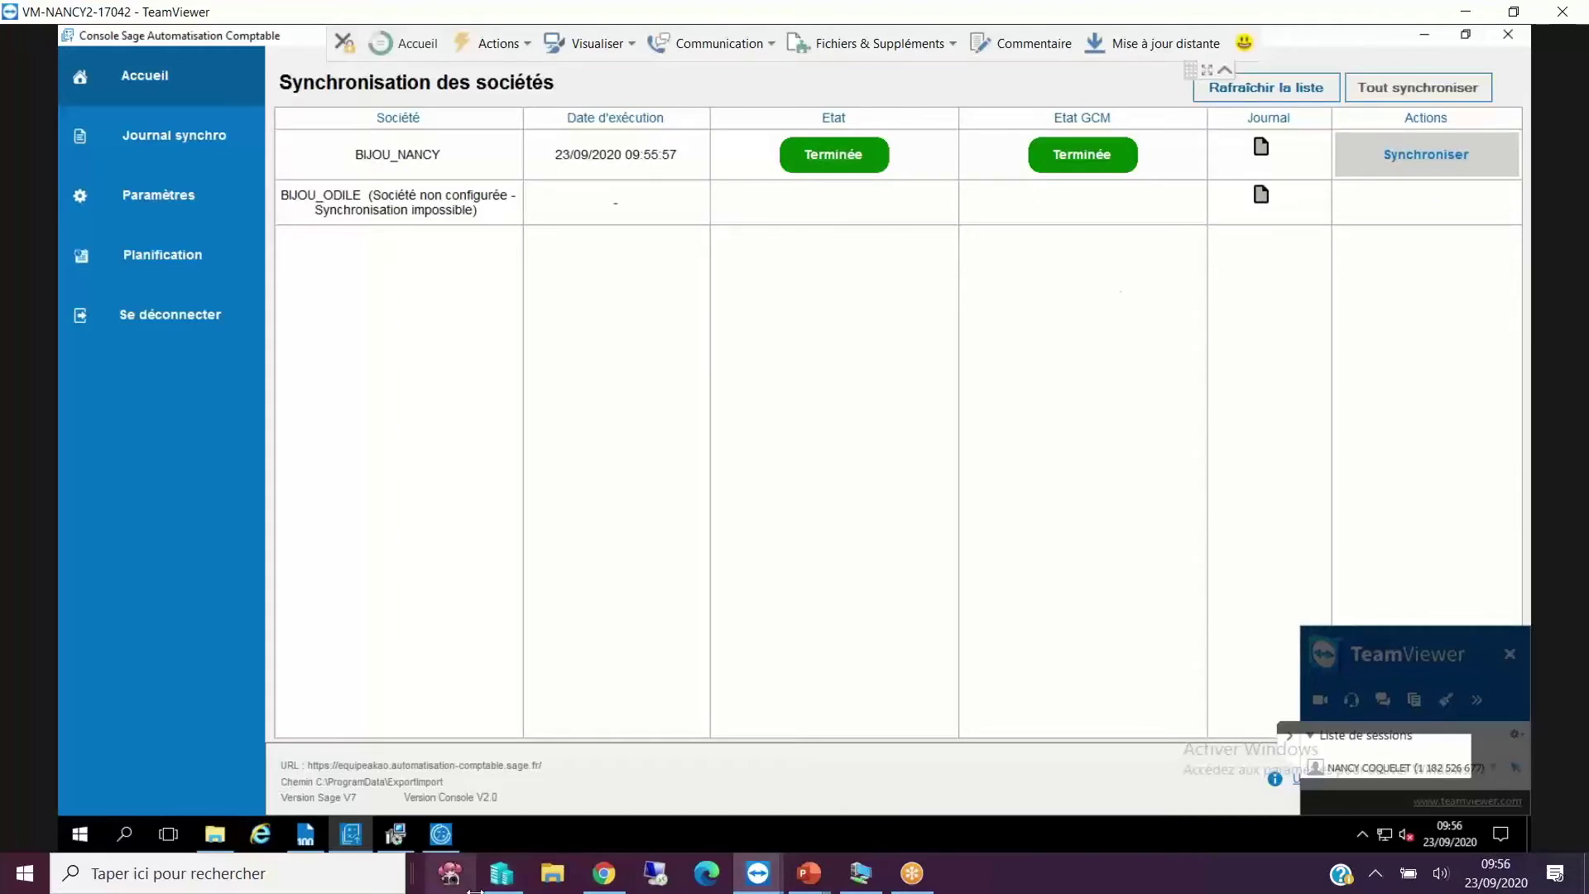
Switch to Sage 100 Comptabilité, close the third-party list and choose Exercice 2019 as the working fiscal year.
left_click(311, 831)
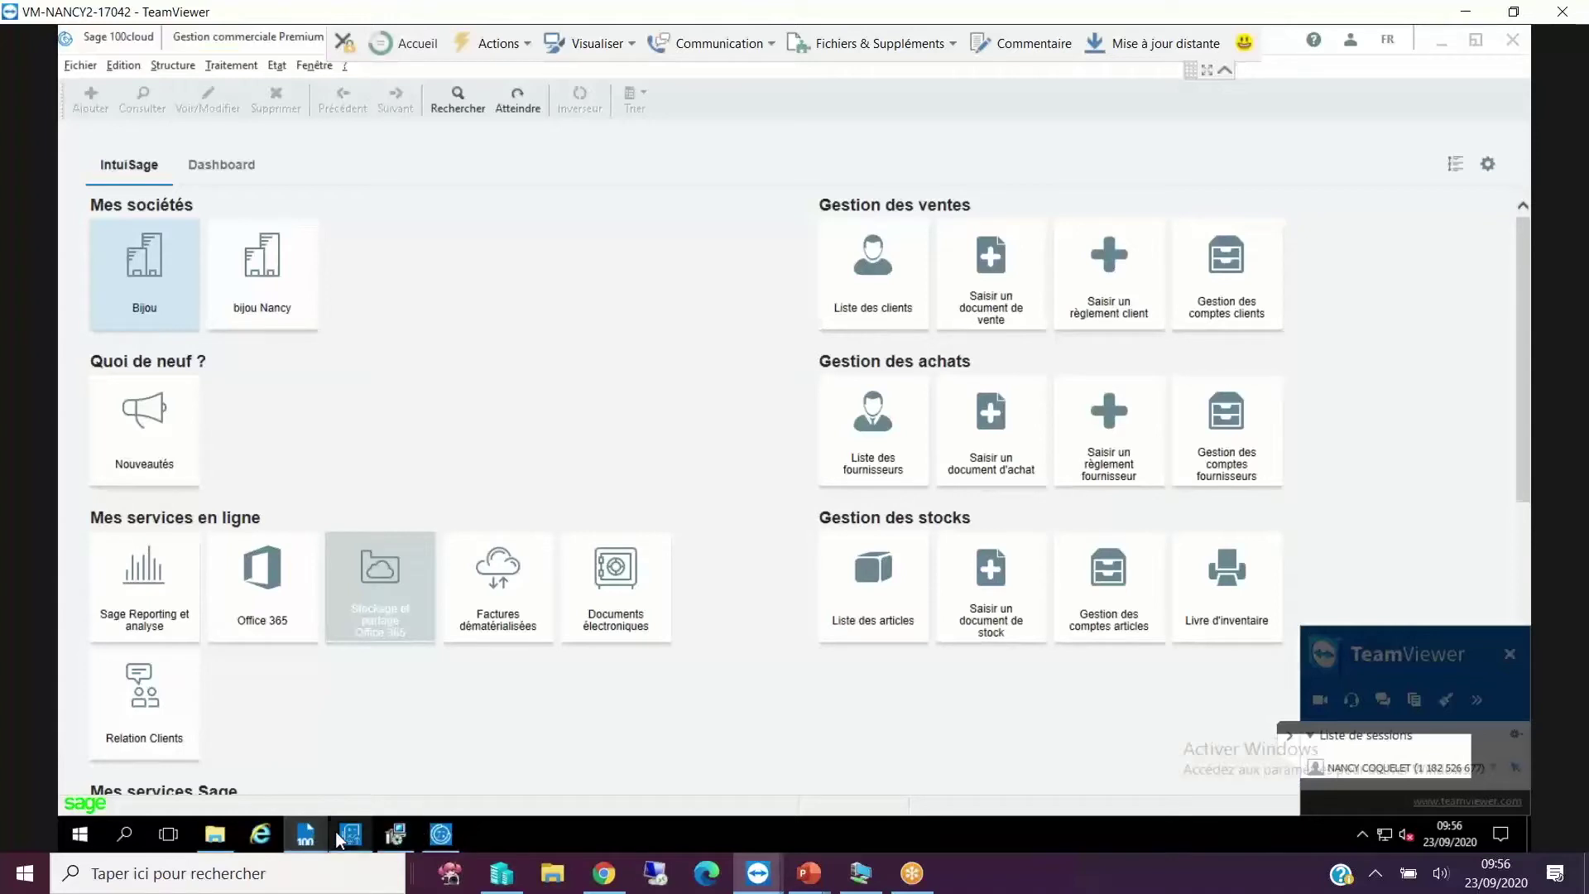
left_click(439, 835)
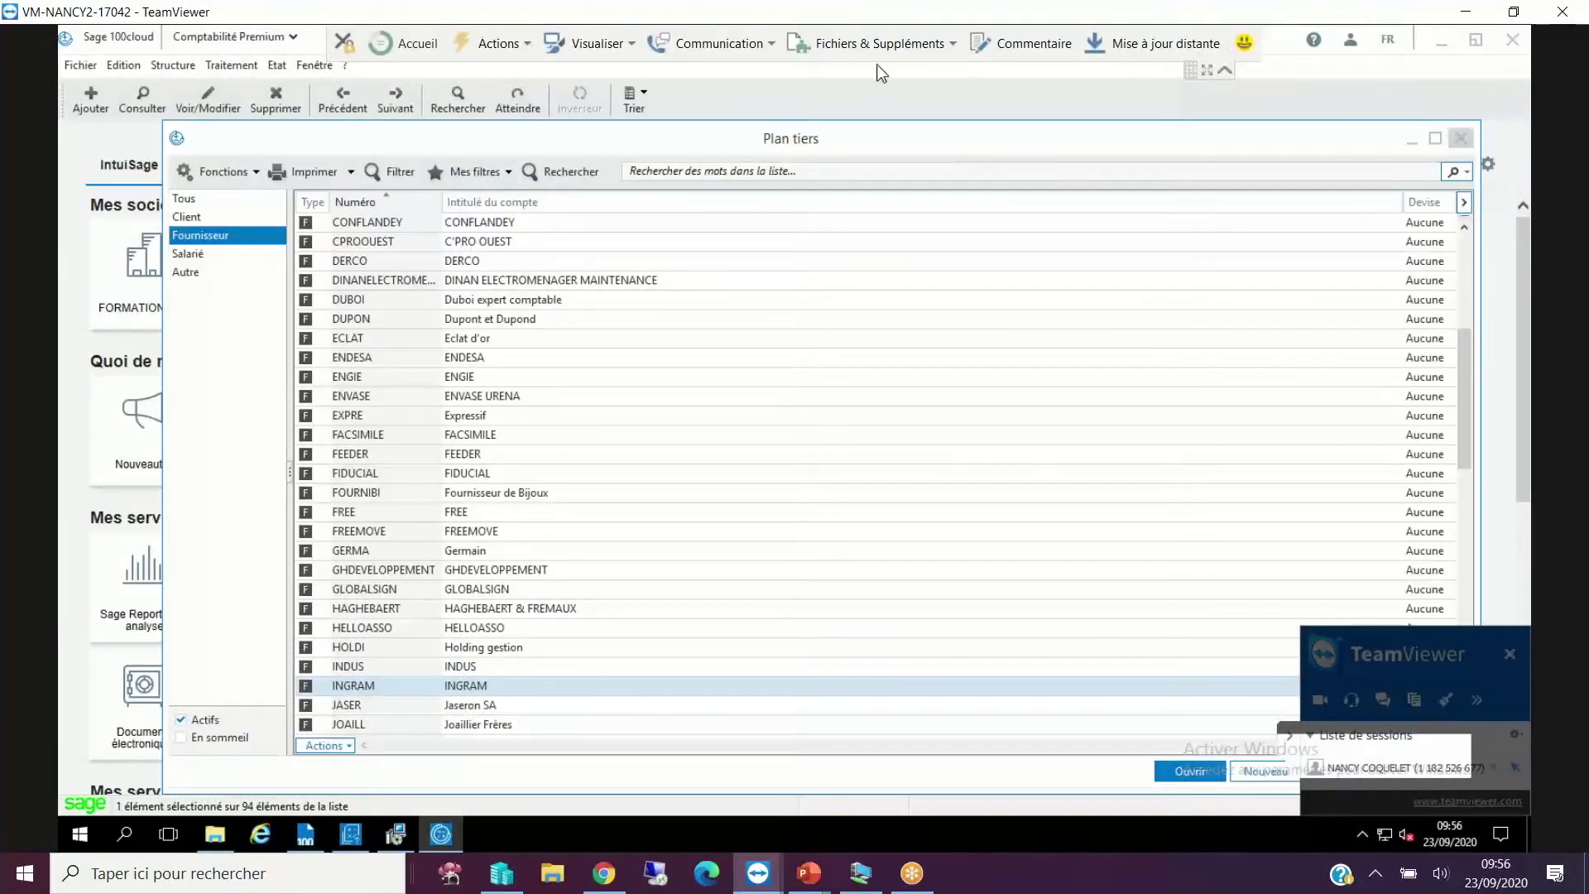
left_click(1461, 139)
left_click(315, 65)
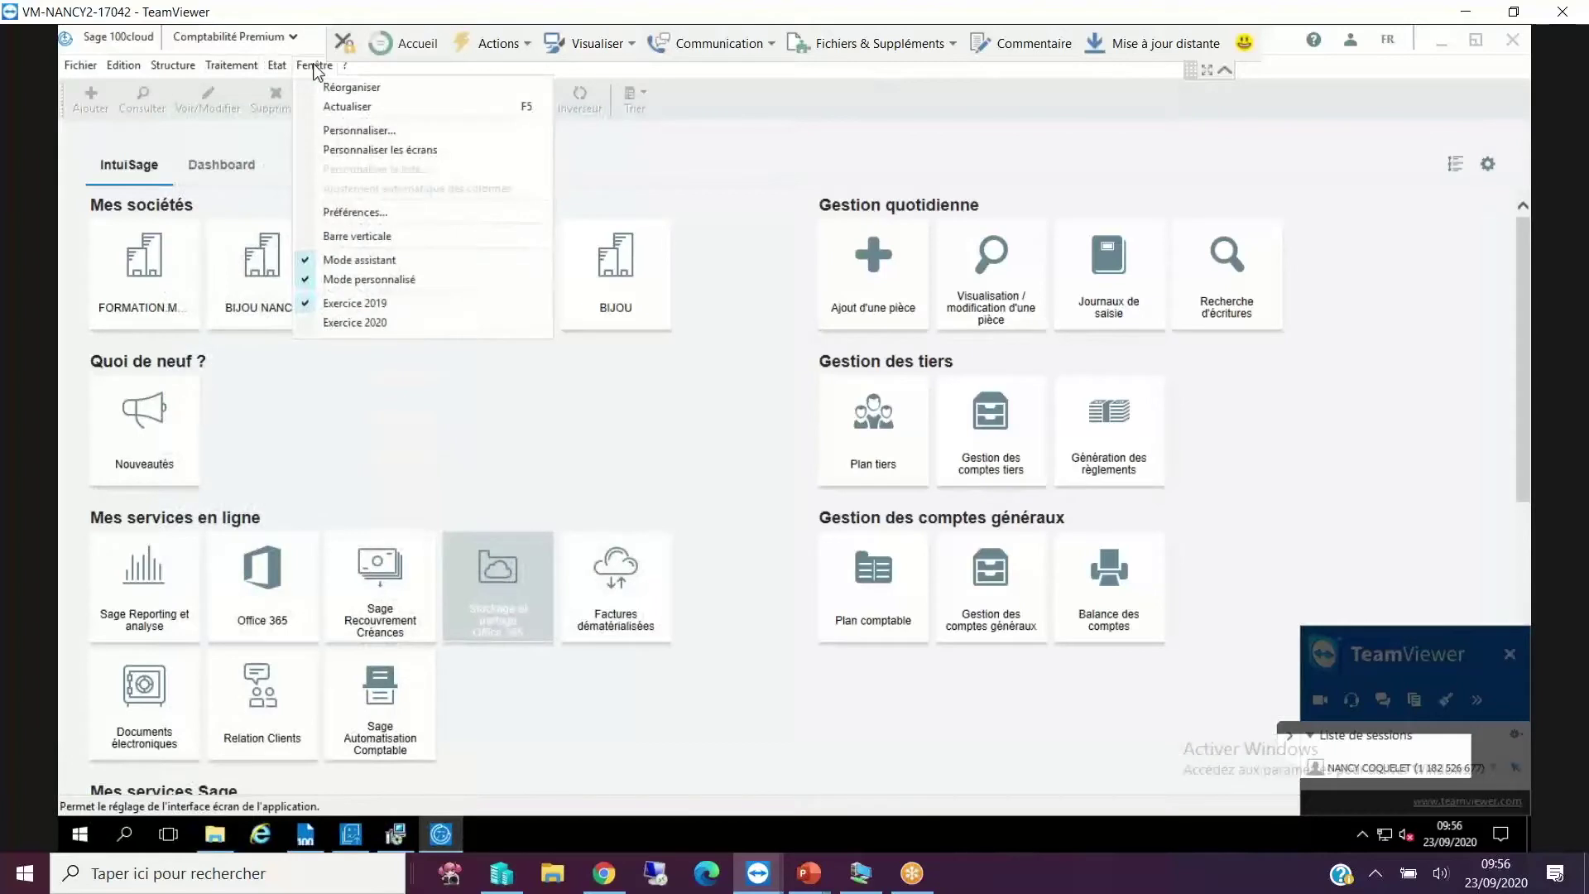
left_click(339, 308)
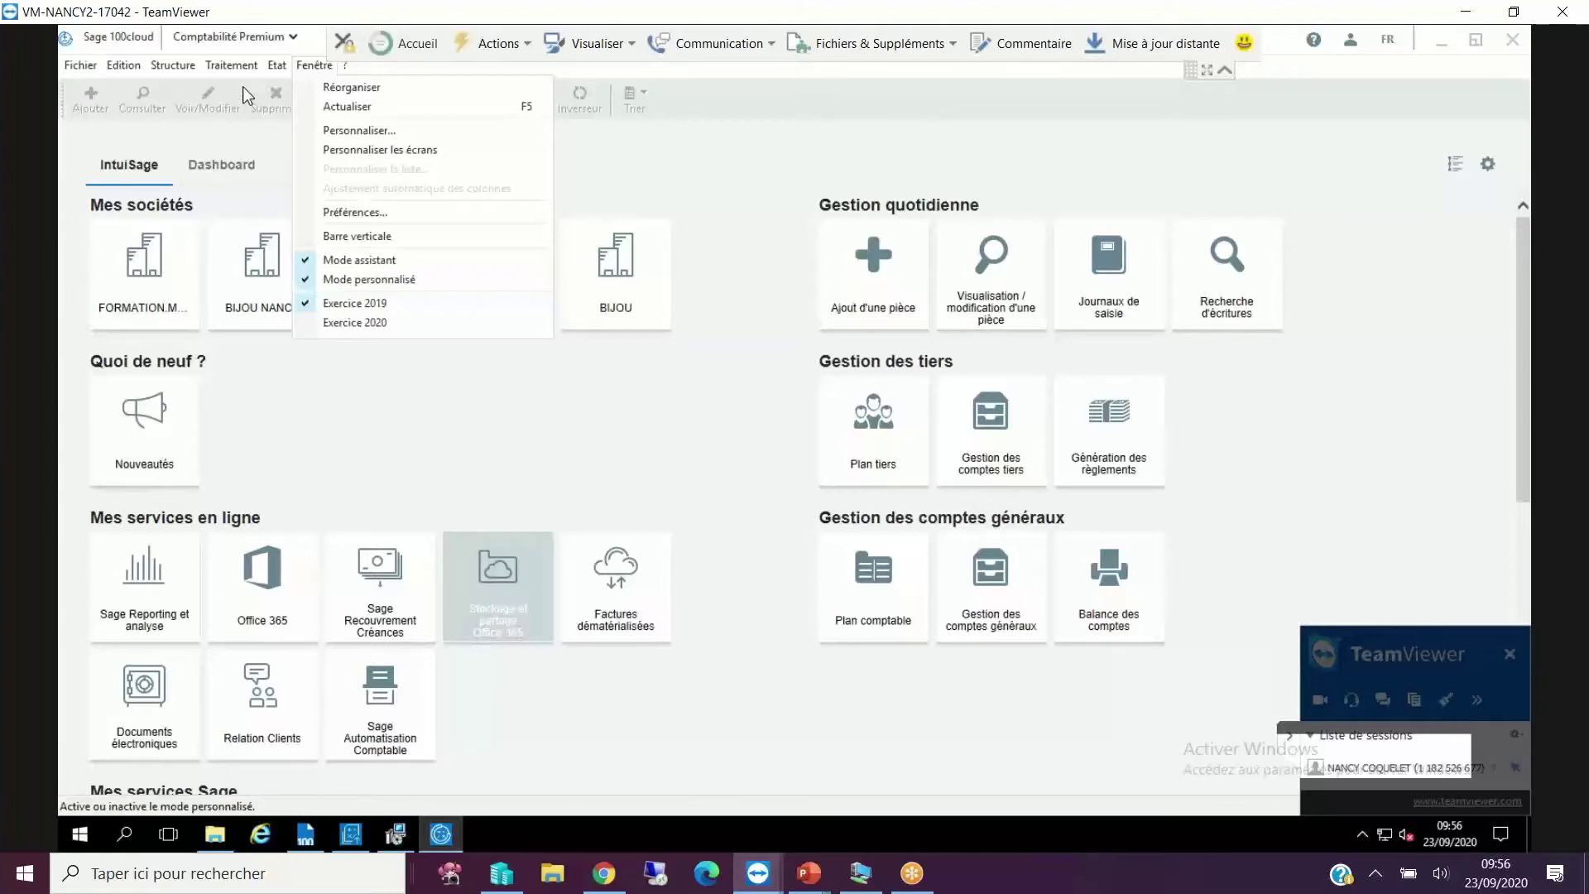
Open the Achats journal for July 2019 from the list of entry journals.
left_click(232, 66)
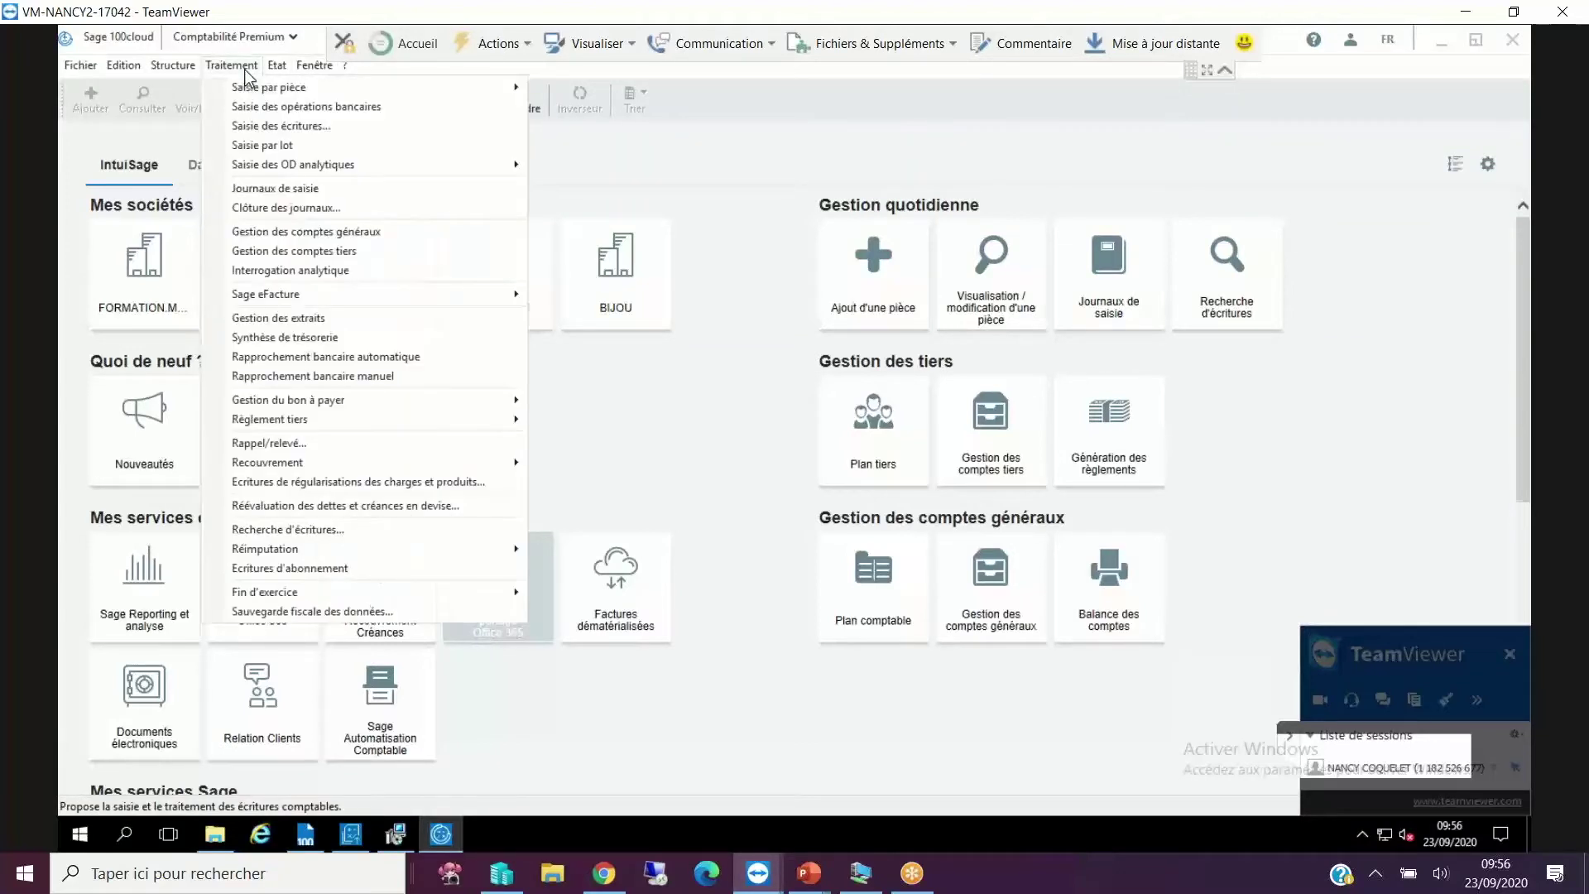
left_click(277, 189)
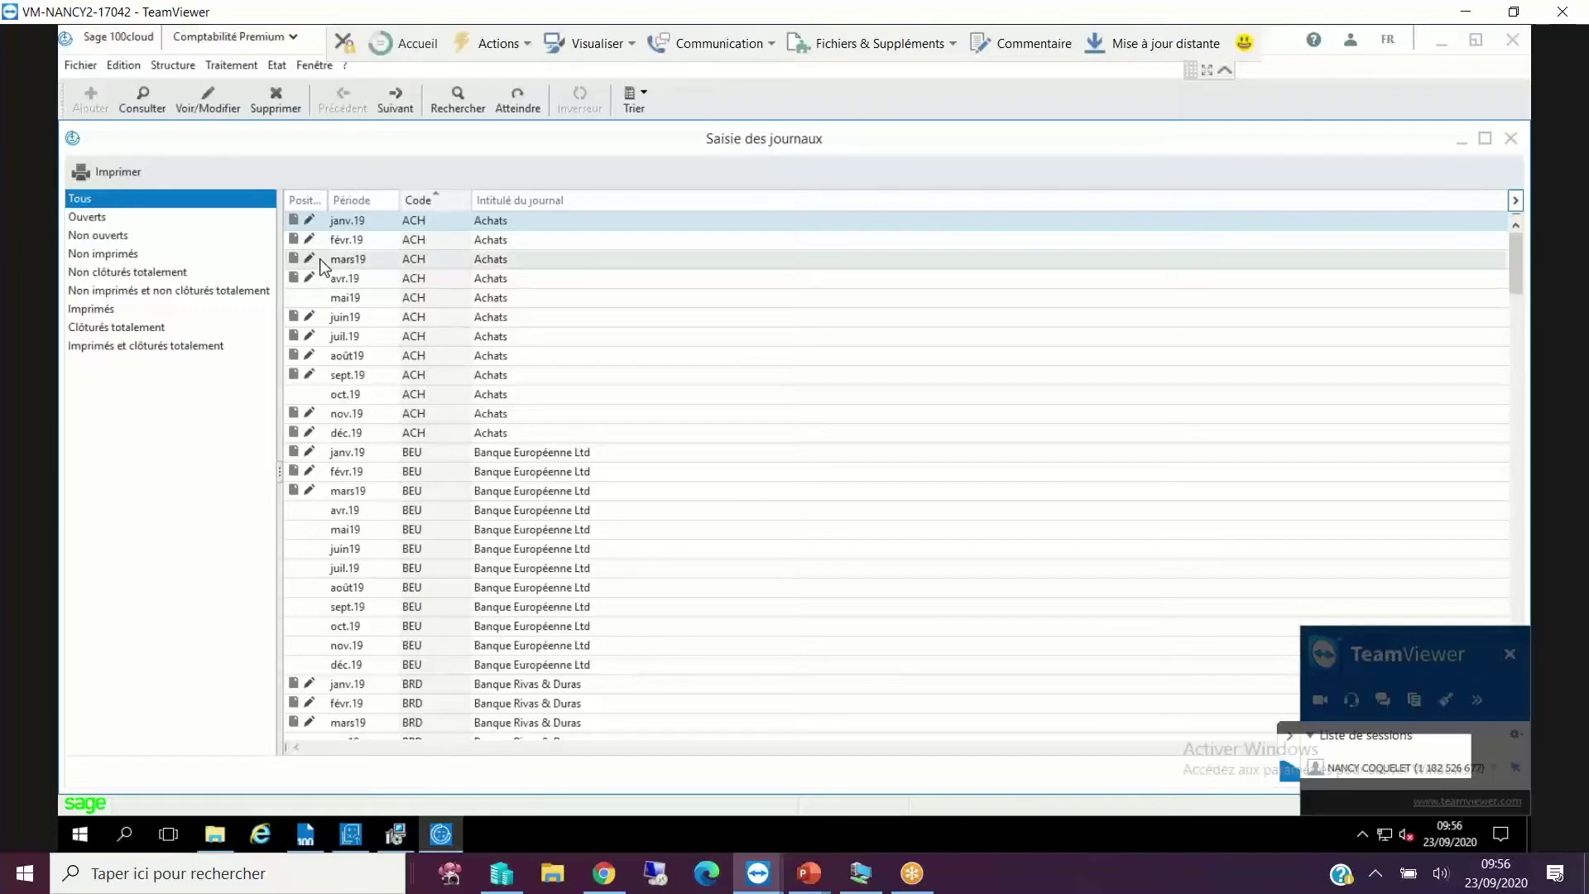
double_click(333, 339)
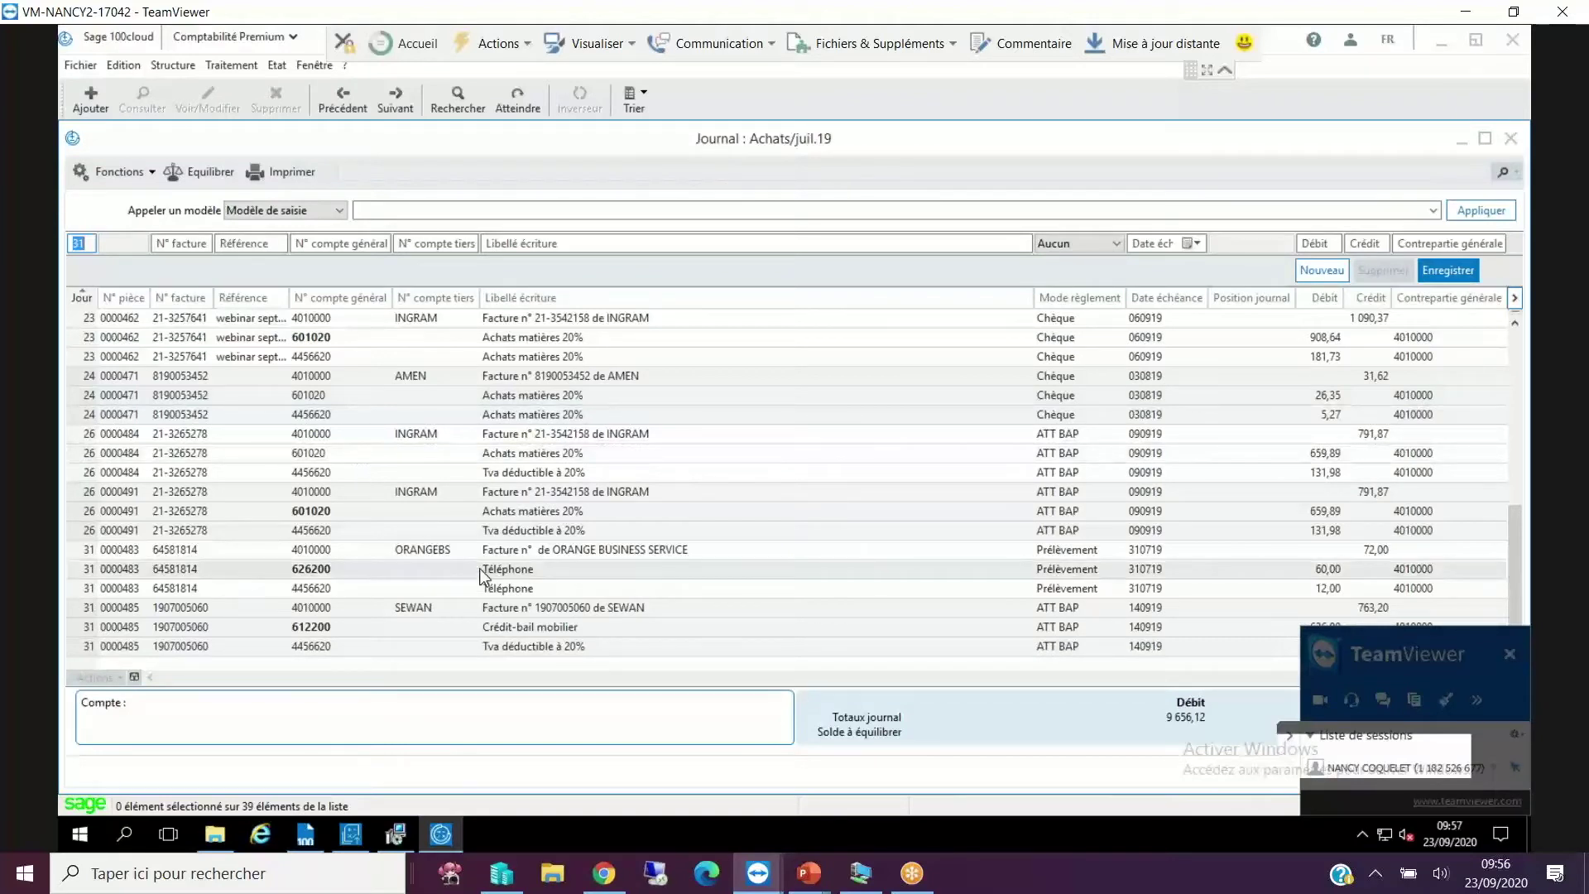
Select the INGRAM supplier line of piece 0000491 and examine its invoice number, label and ATT BAP payment mode.
left_click(517, 493)
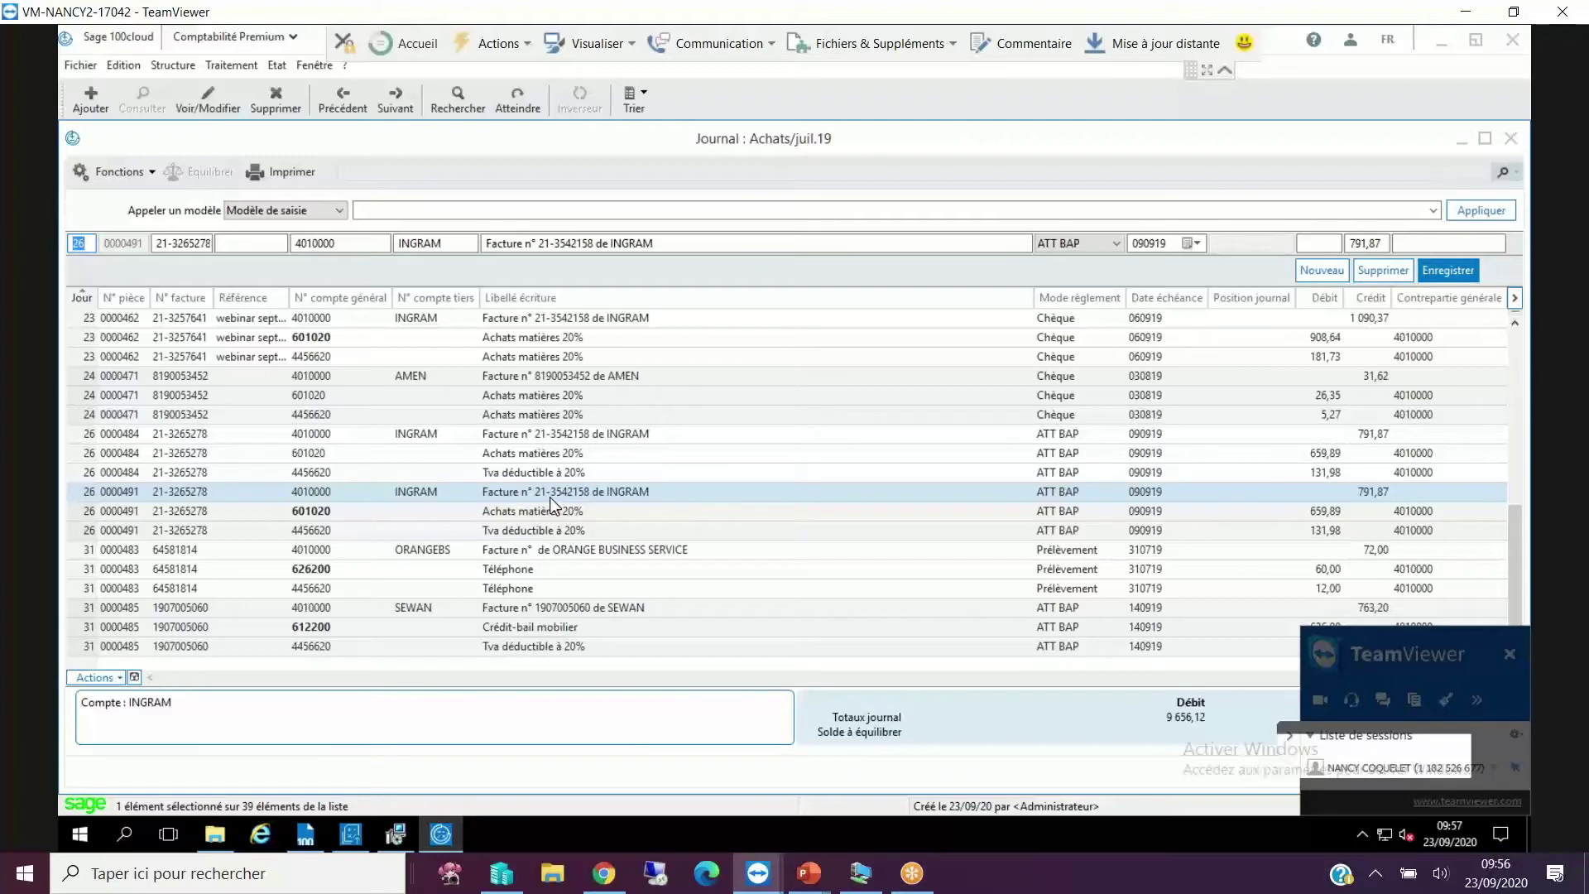
left_click(268, 497)
left_click(1079, 506)
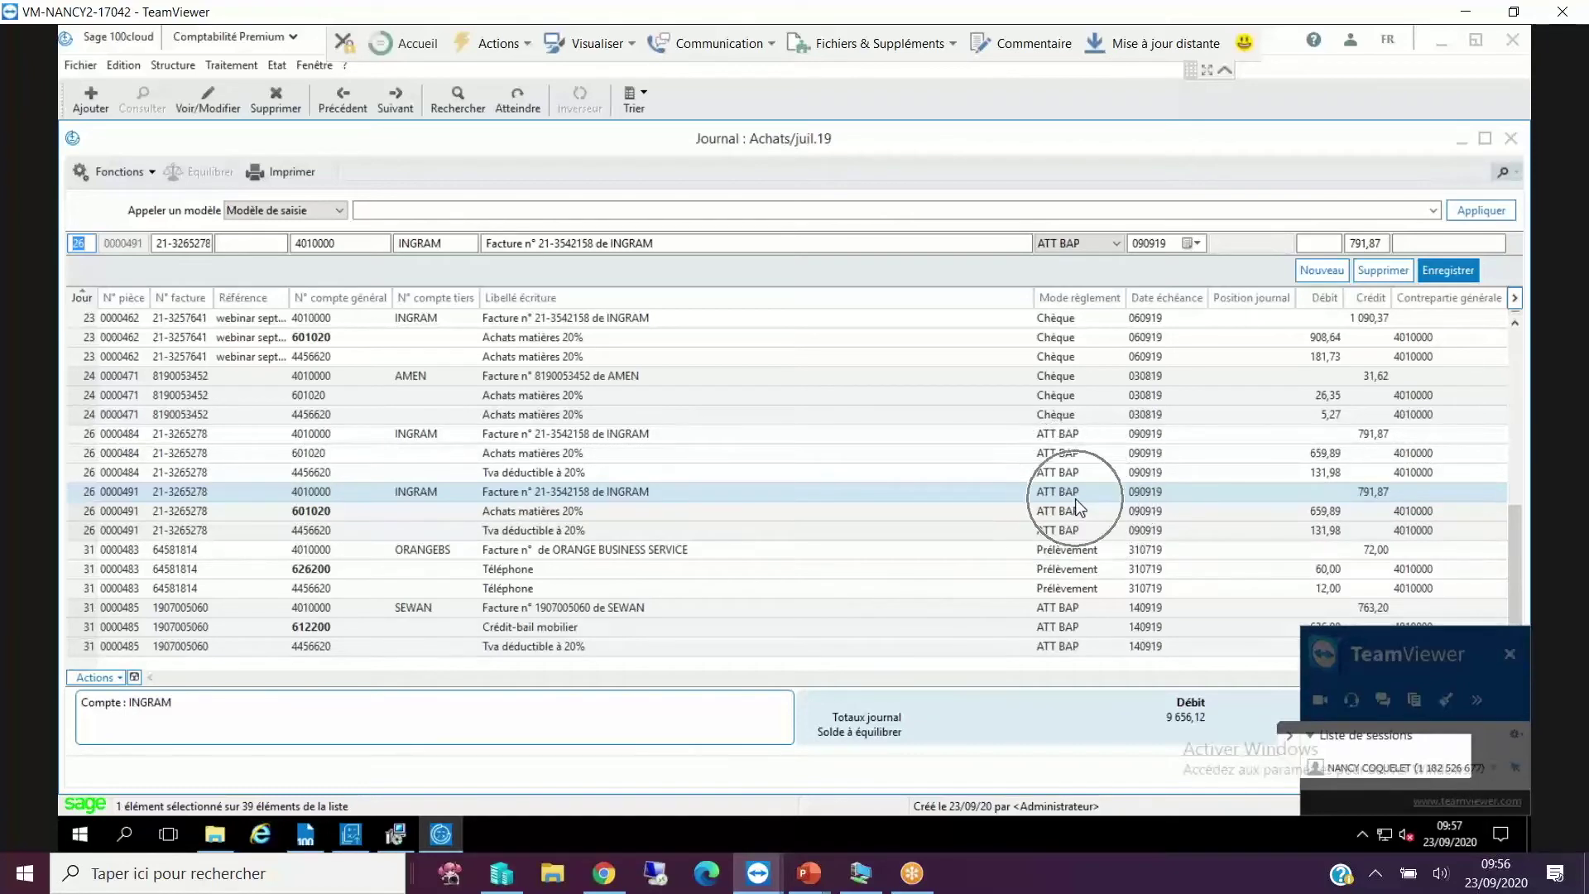
left_click(1079, 506)
left_click(1079, 506)
left_click(1078, 507)
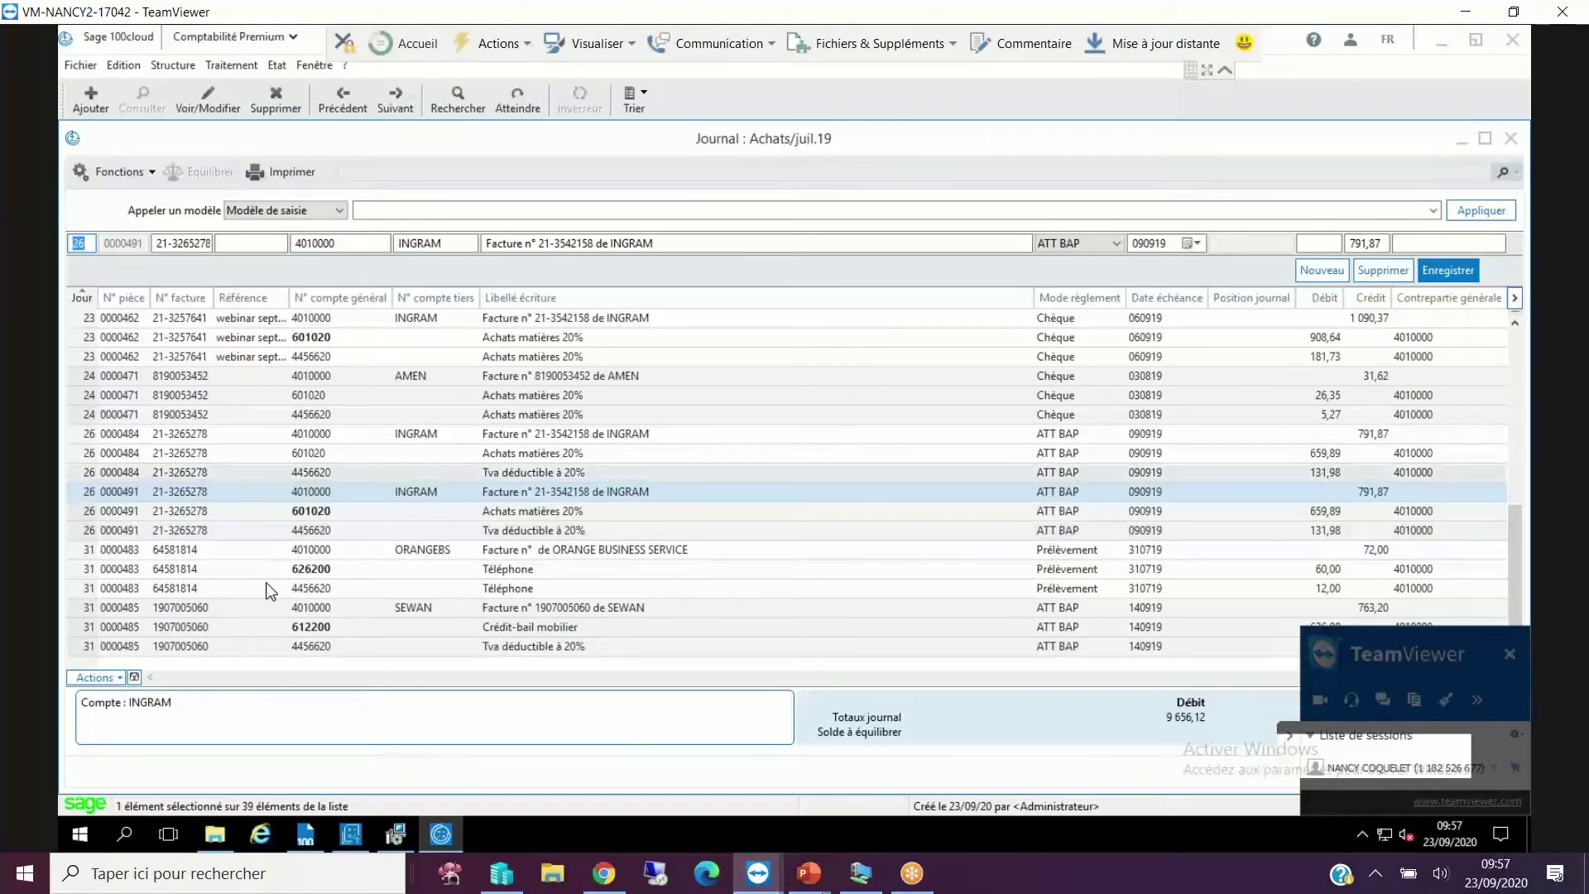
left_click(477, 494)
left_click(478, 494)
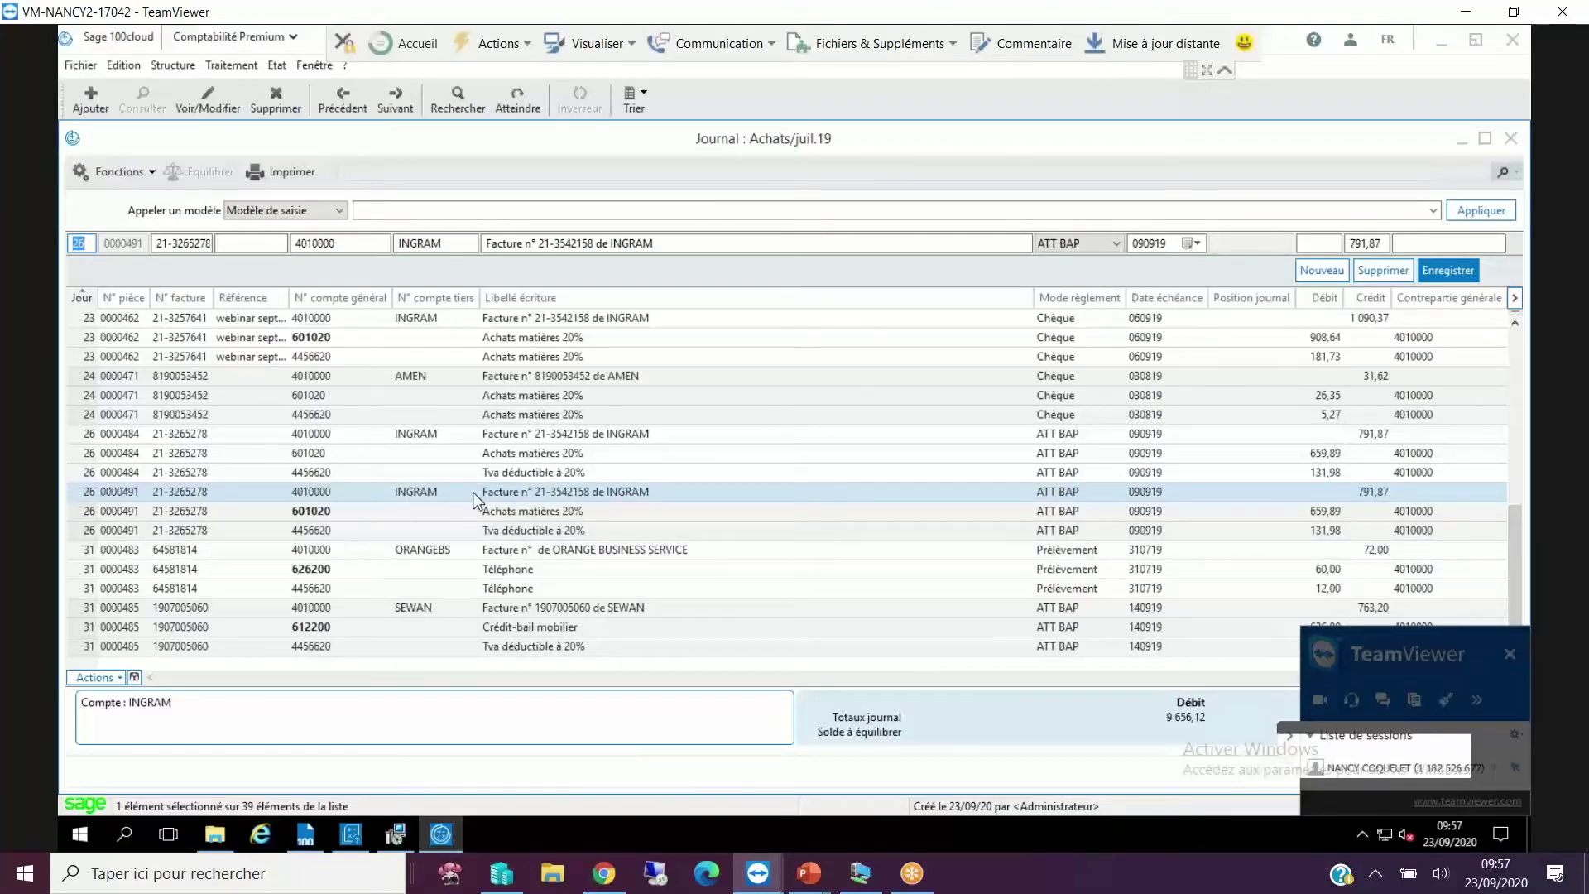
Open the documents attached to the selected INGRAM entry, view document 21-3265278 and collapse the remote session panel covering it.
left_click(108, 677)
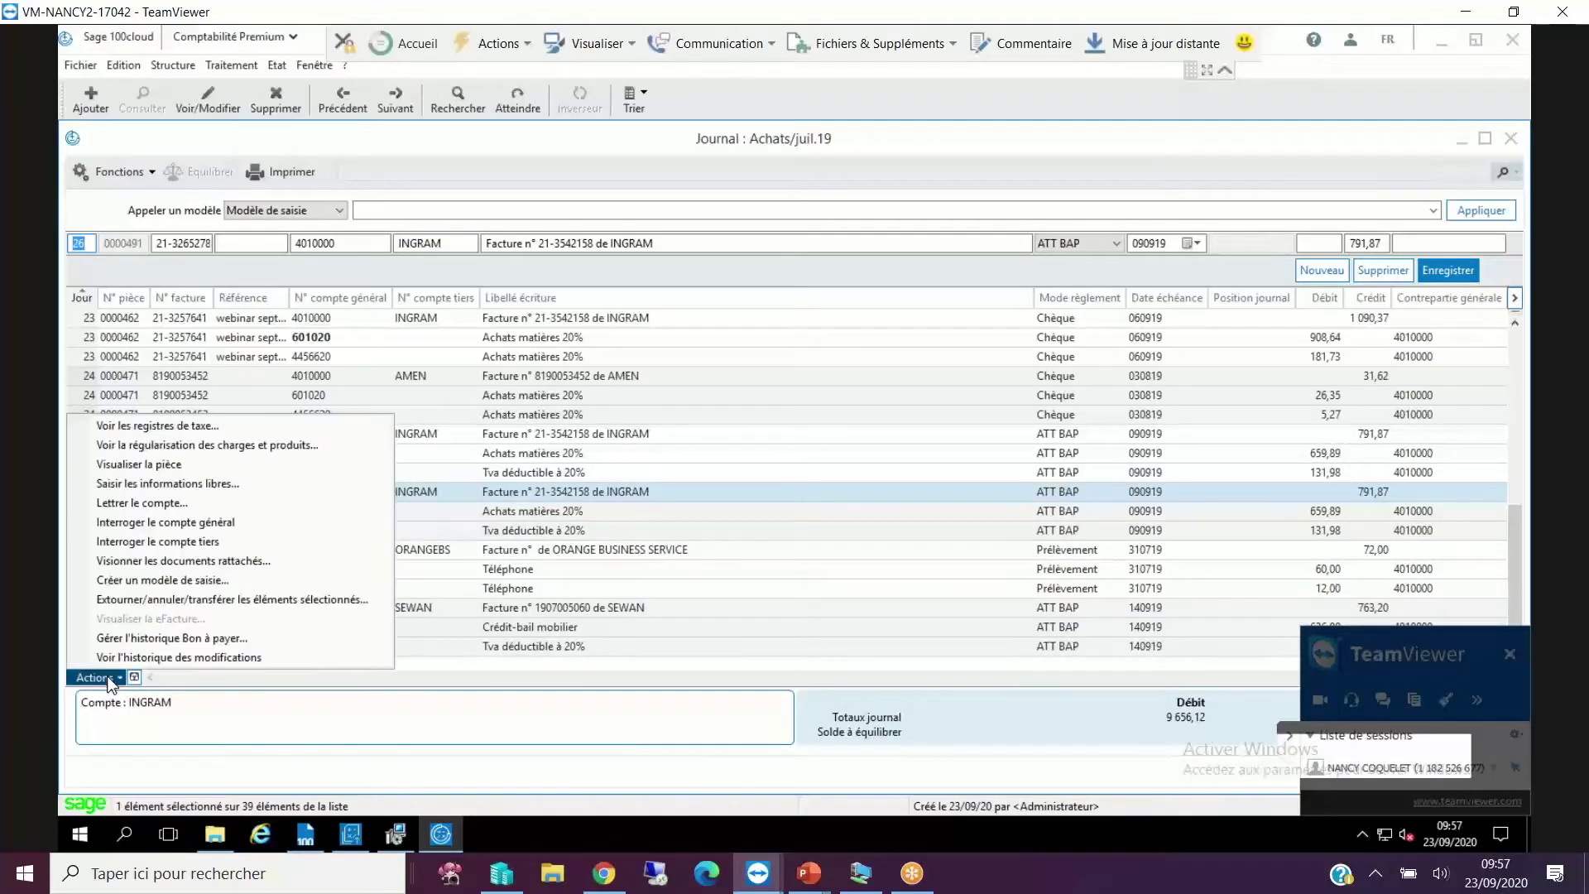
left_click(170, 562)
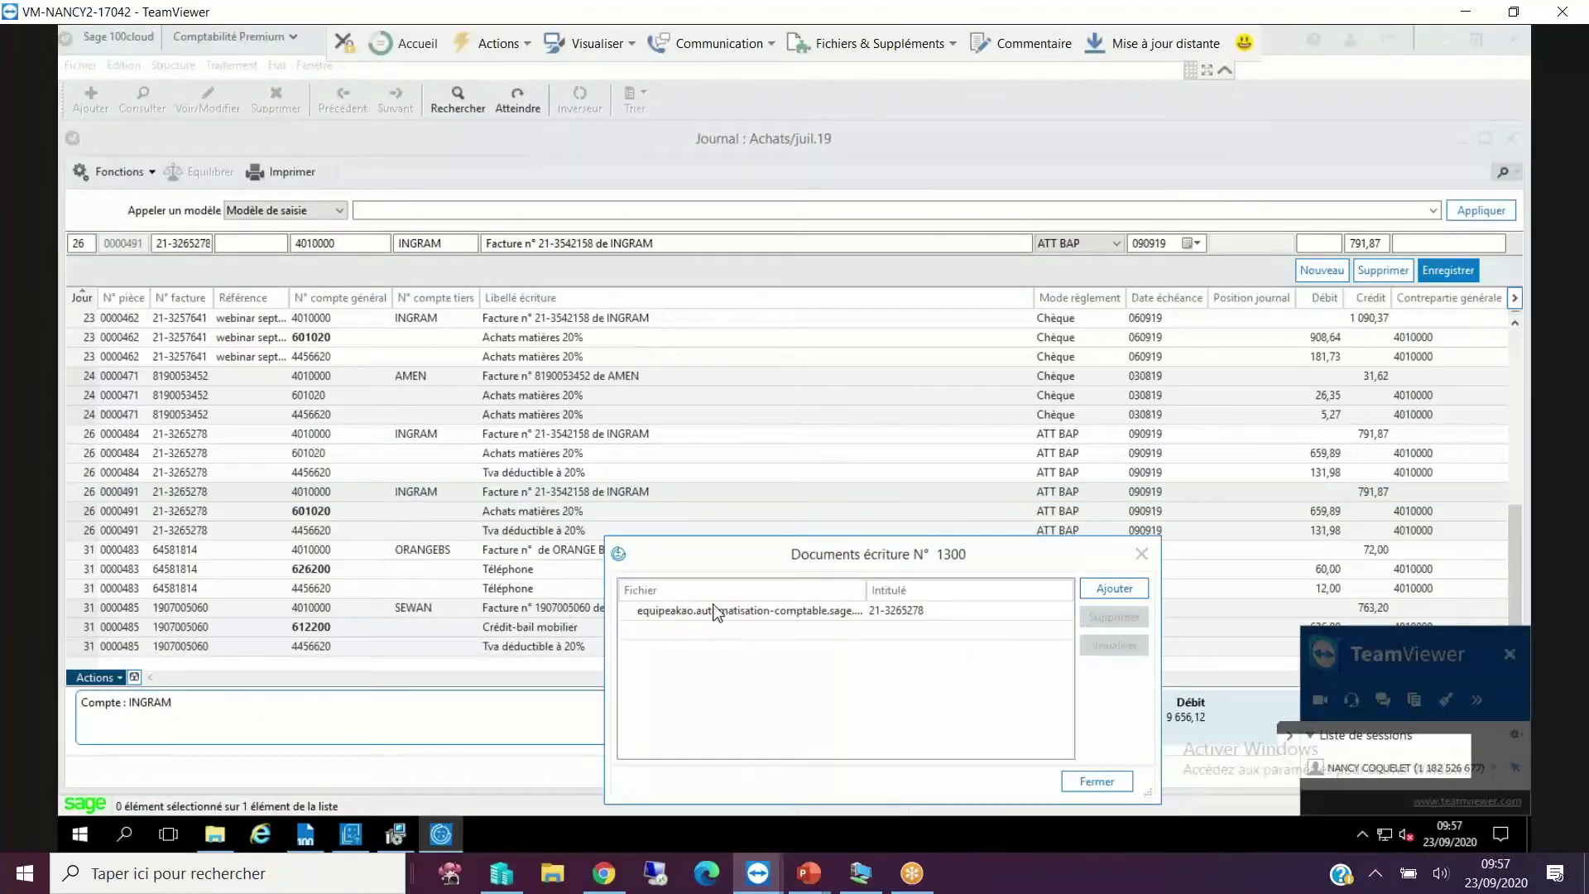
left_click(1039, 613)
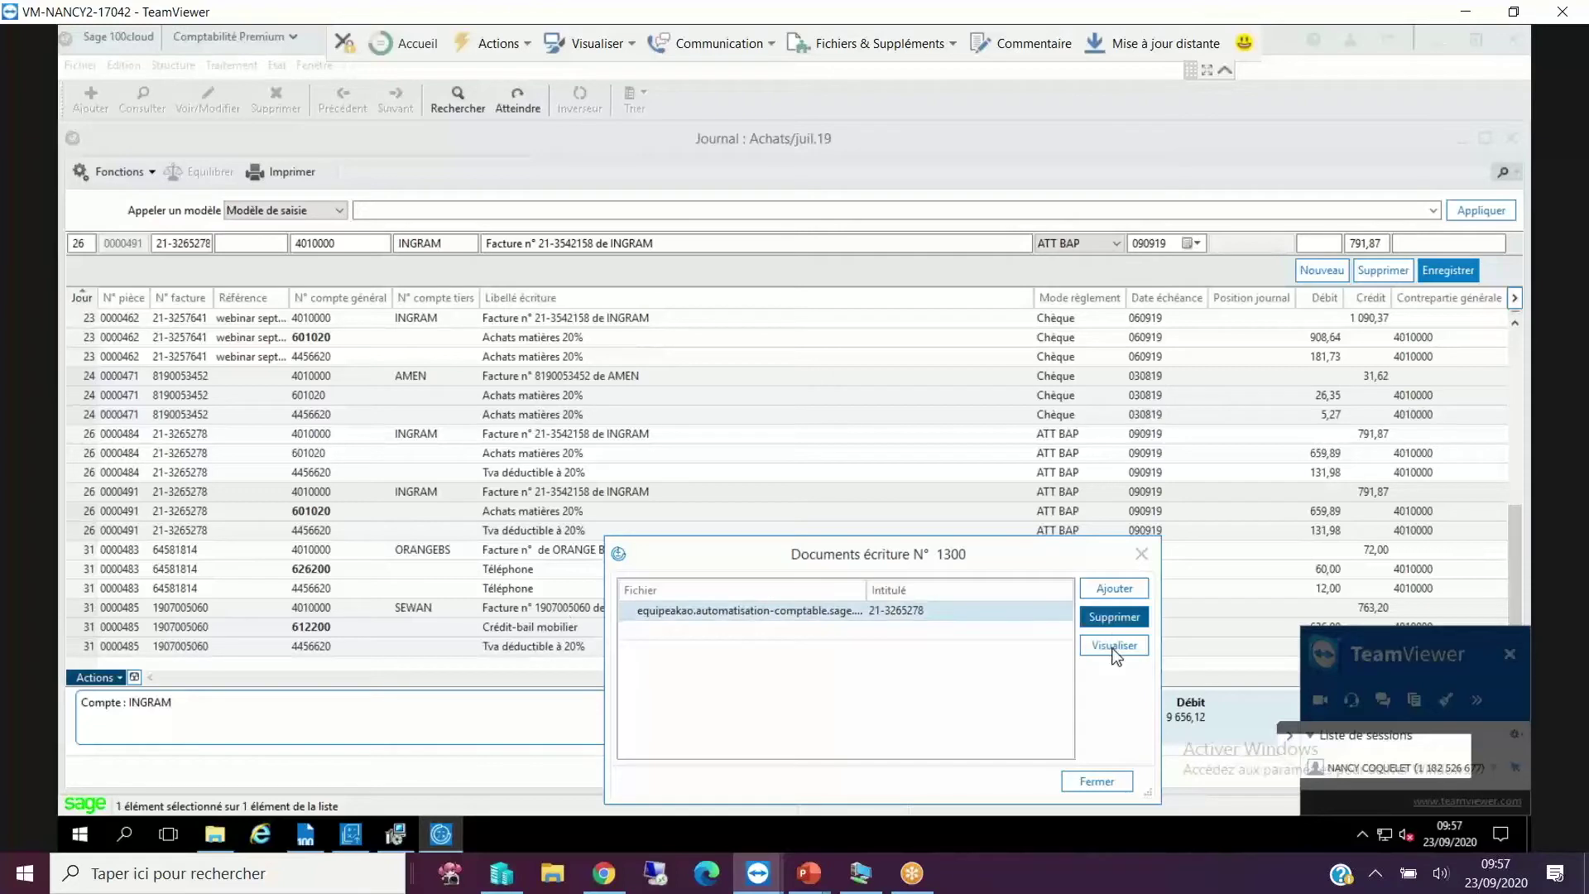
left_click(914, 669)
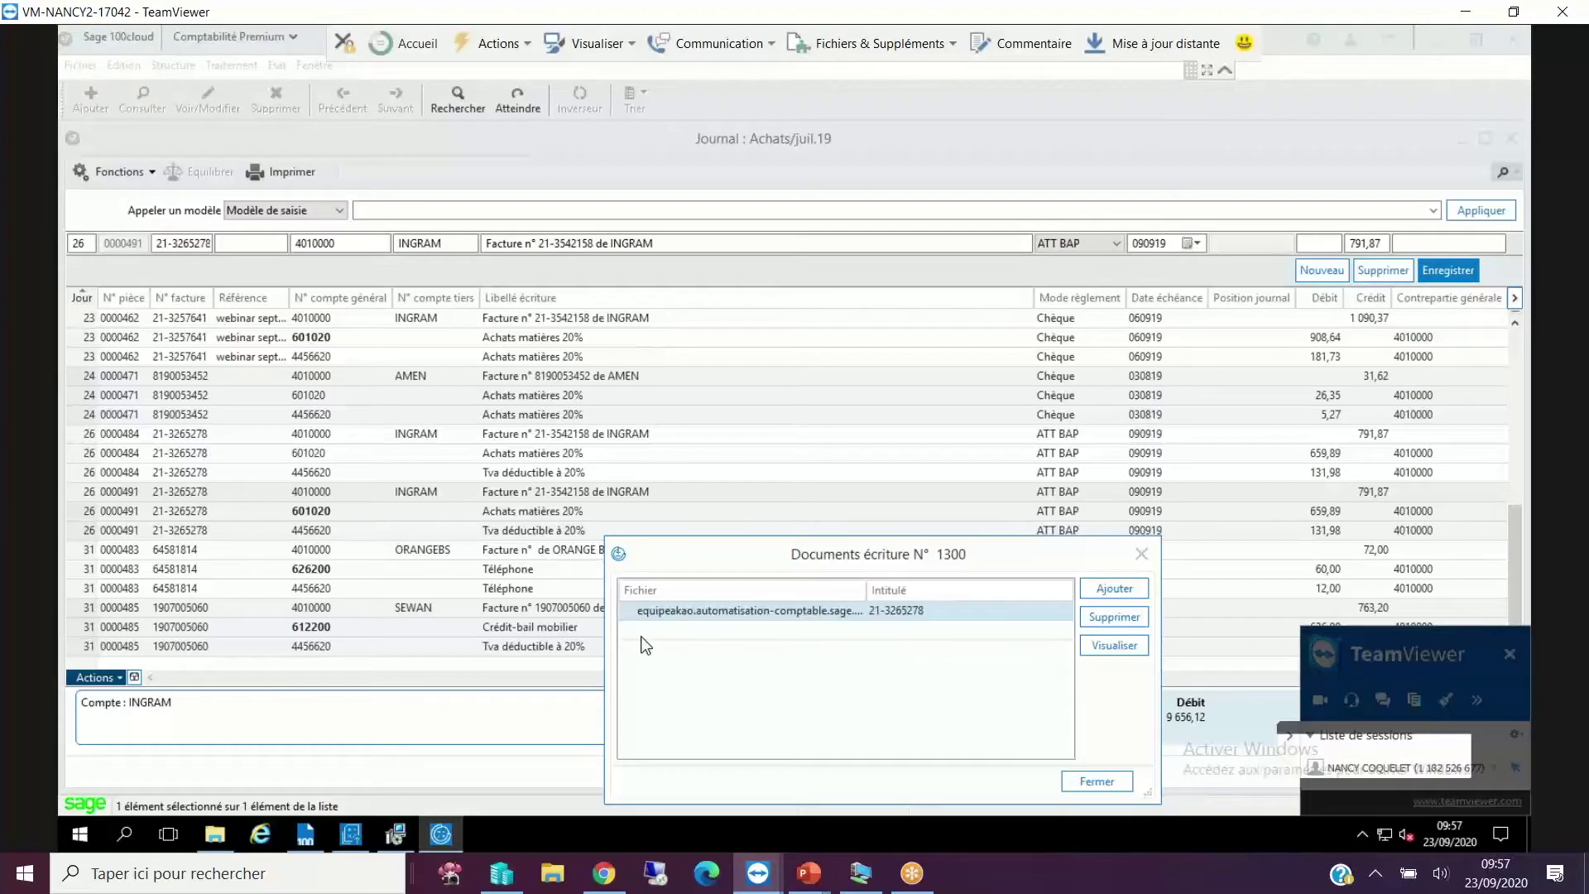
left_click(840, 638)
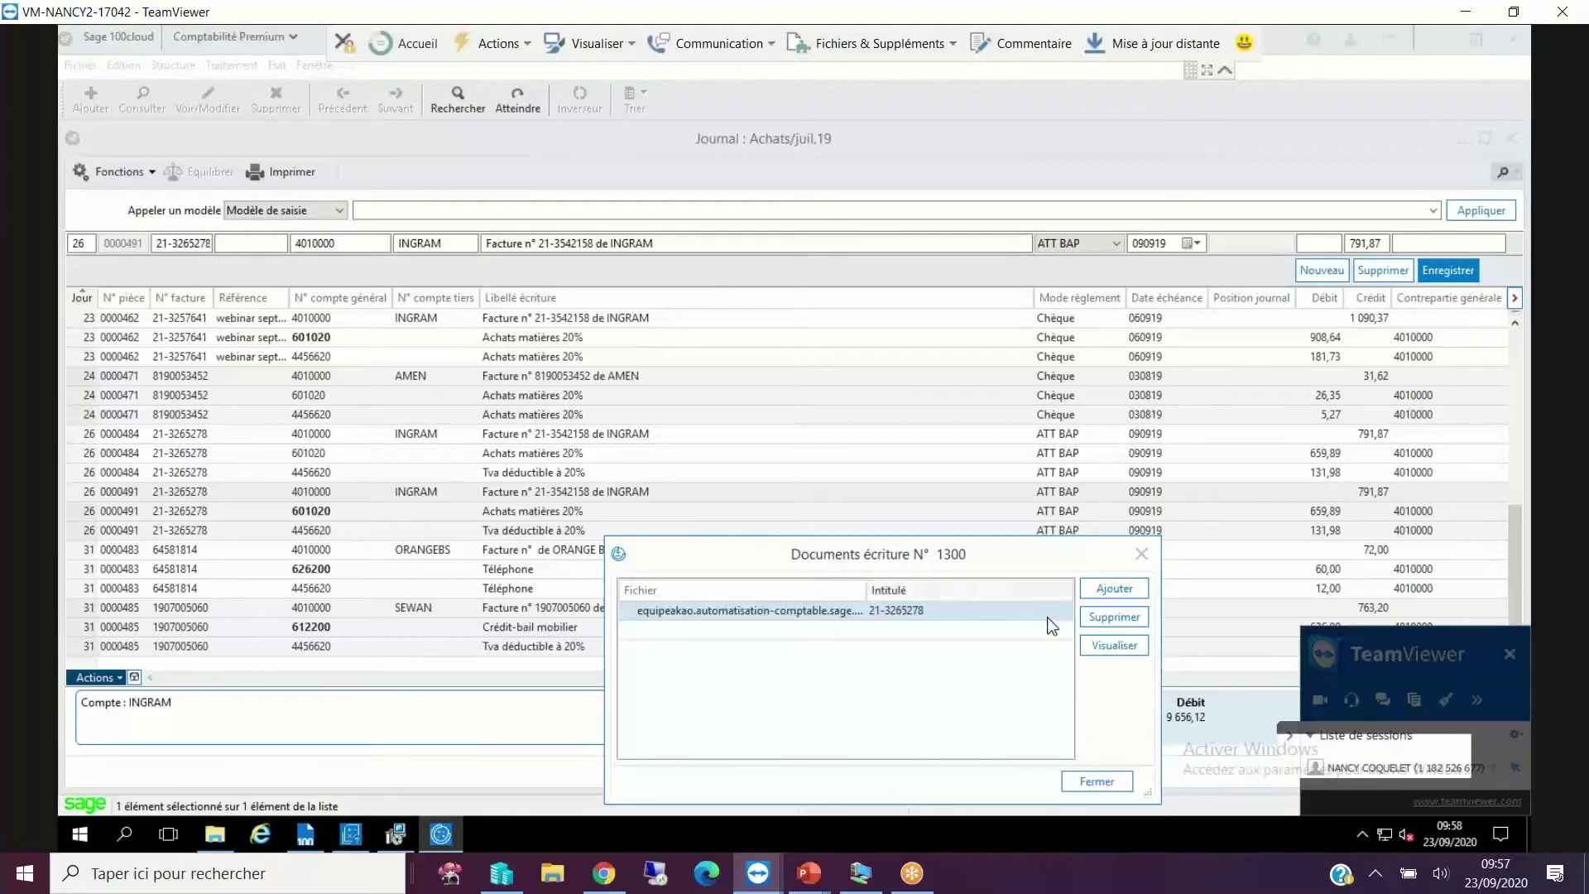
left_click(1113, 645)
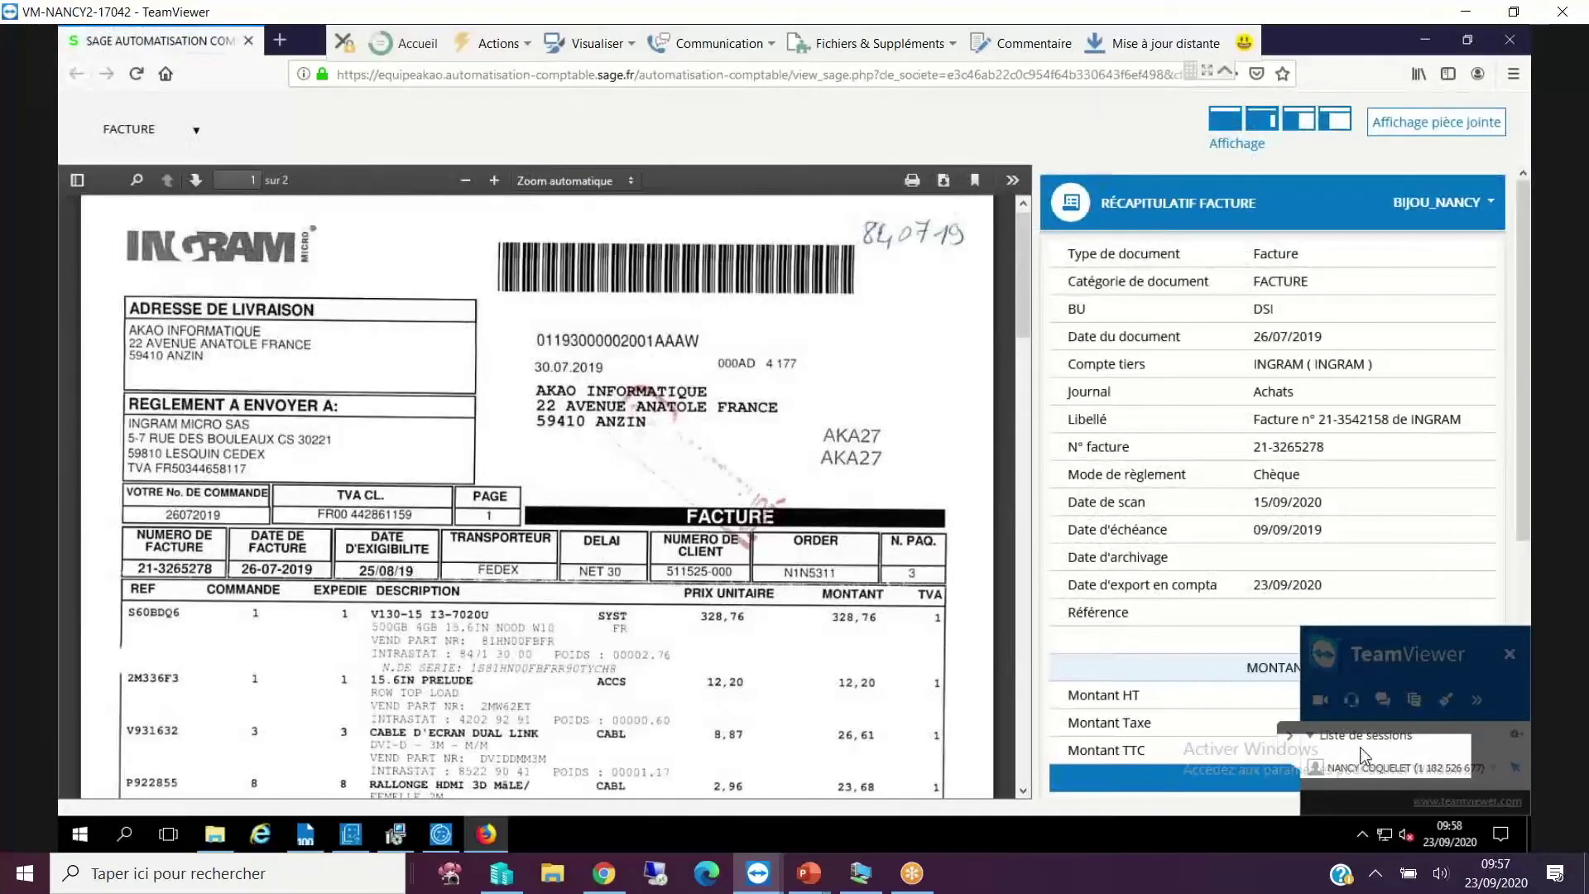
left_click(1290, 736)
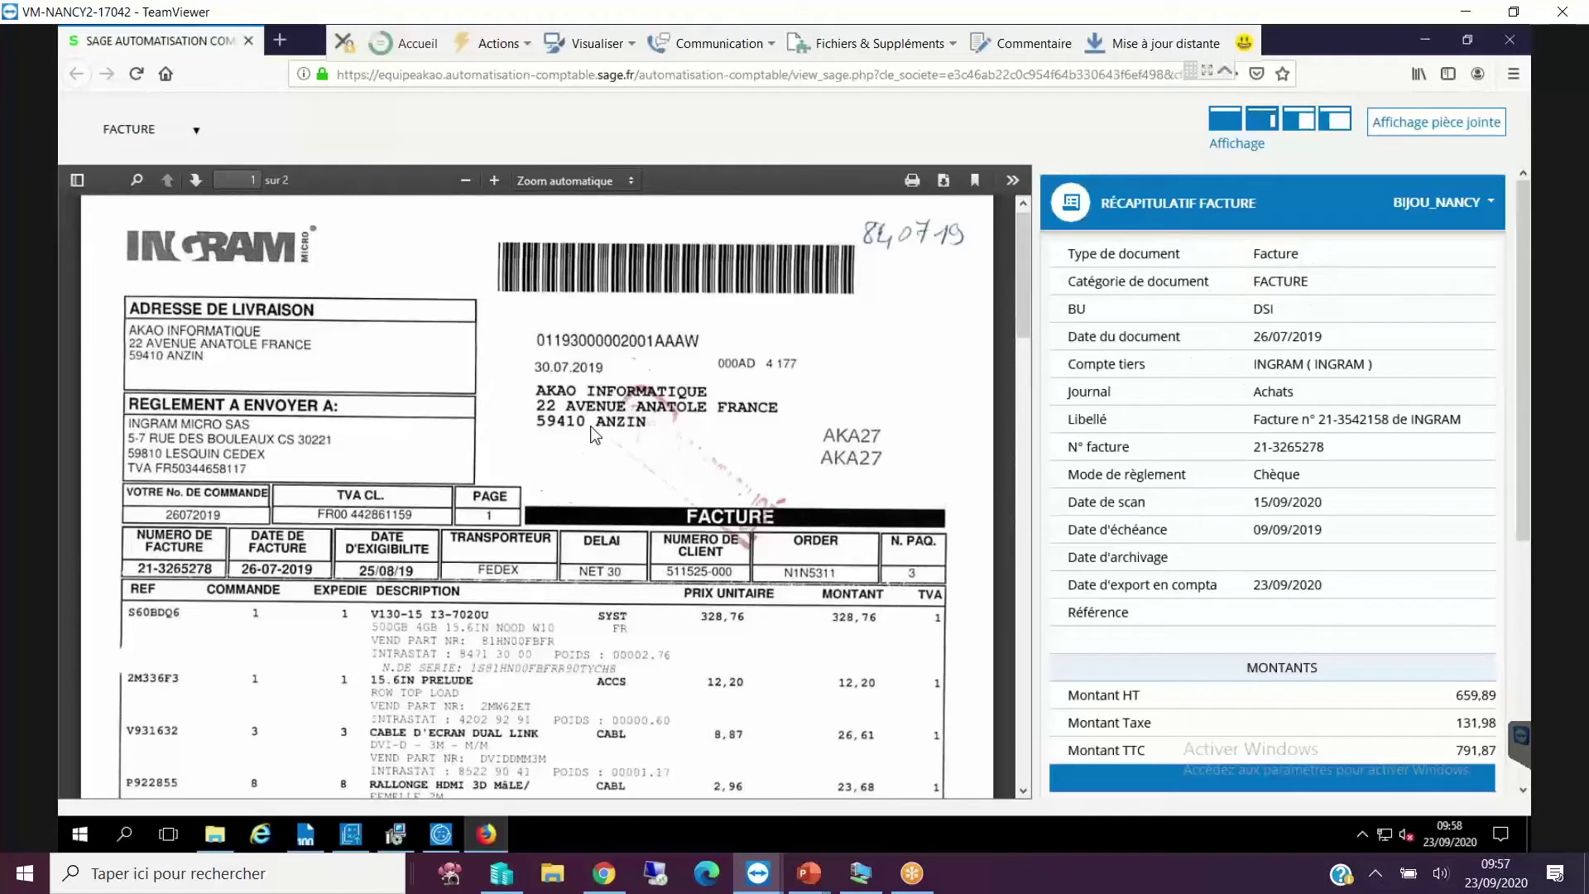
Examine the INGRAM invoice's traceability steps and its comment beside the scanned document.
scroll(1226, 608, "down", 4)
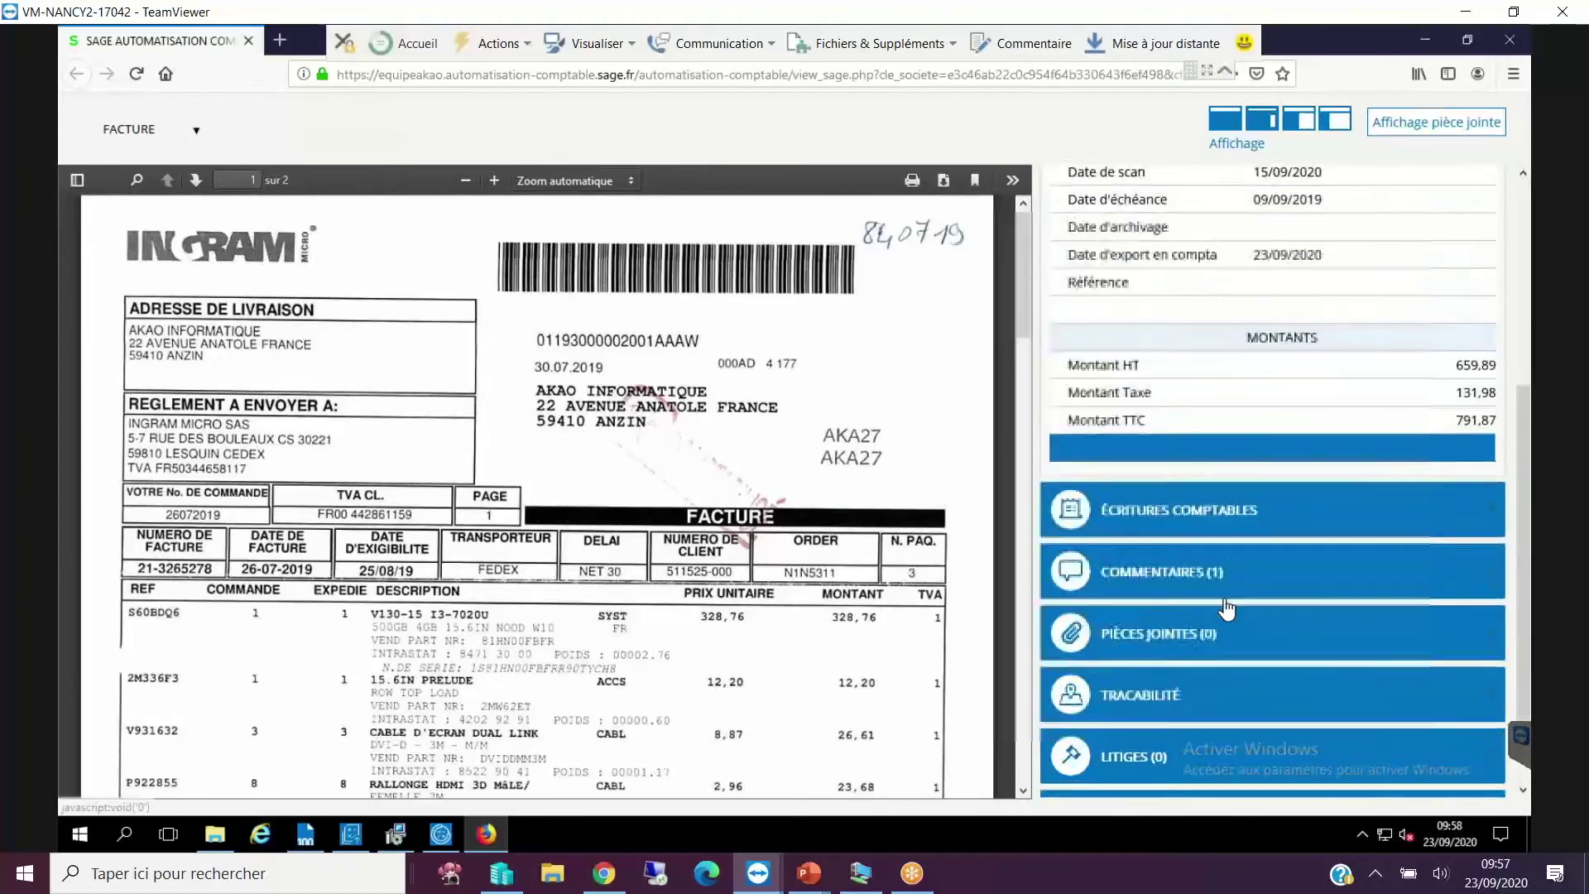
scroll(1227, 609, "down", 1)
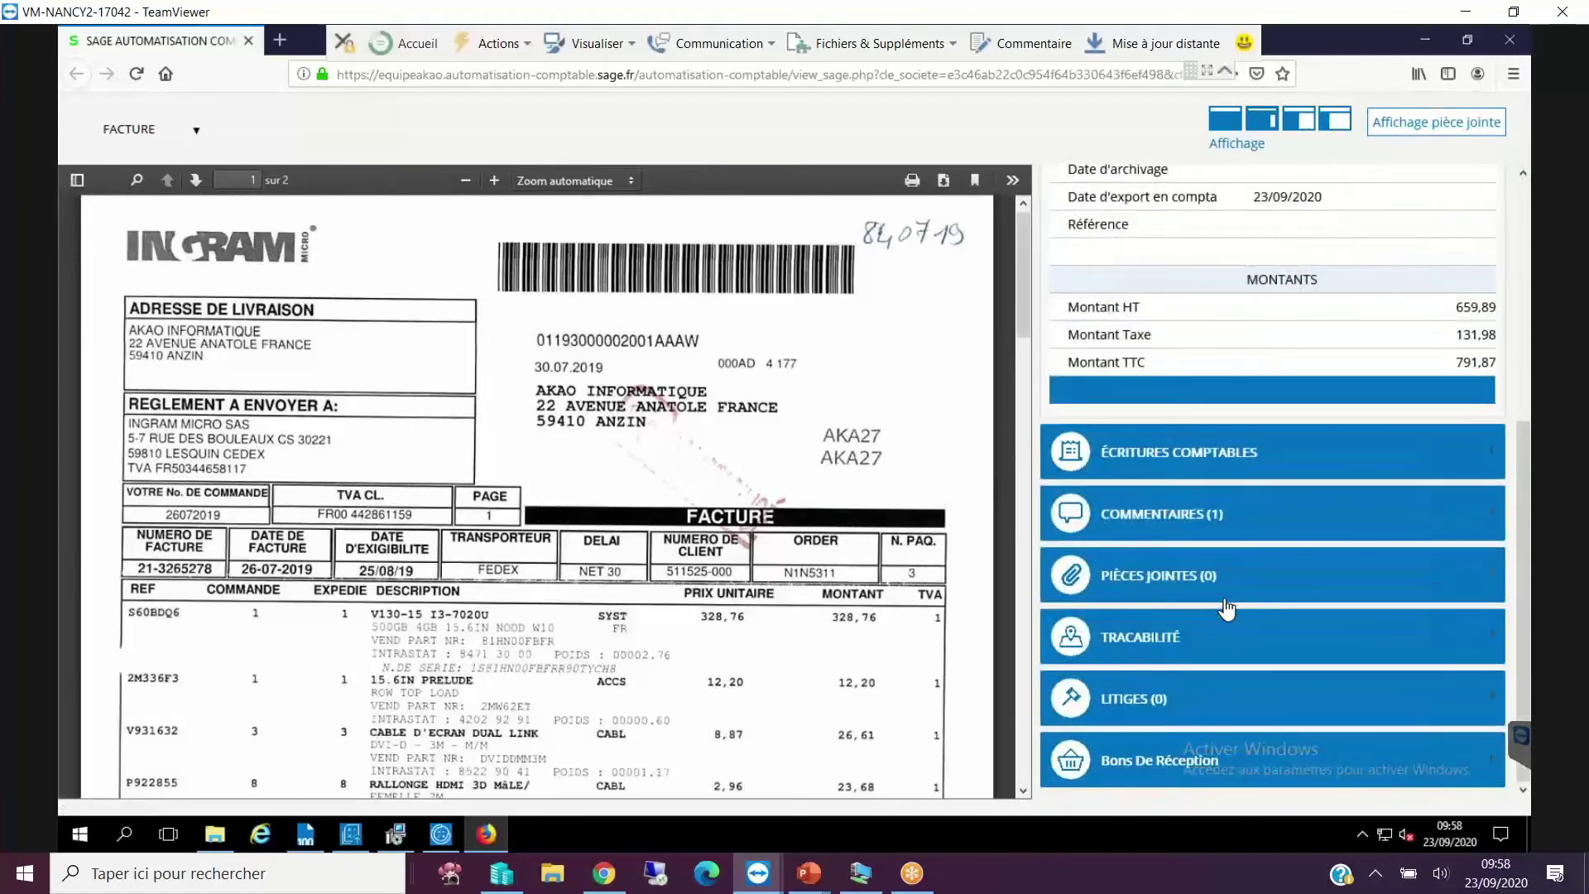
left_click(1212, 638)
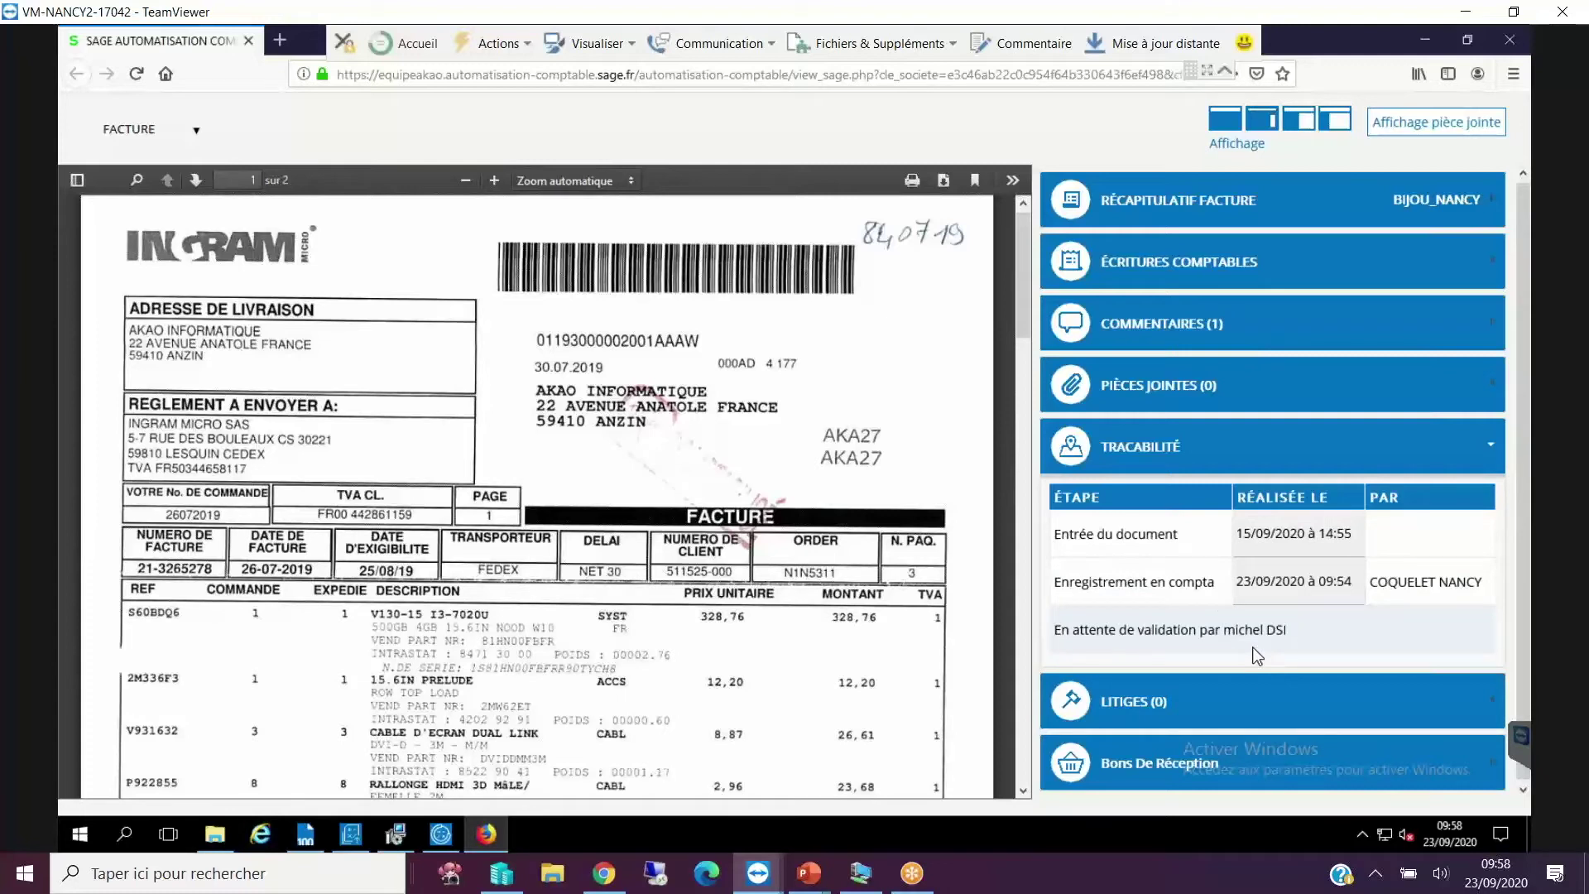
left_click(1193, 337)
left_click(1163, 447)
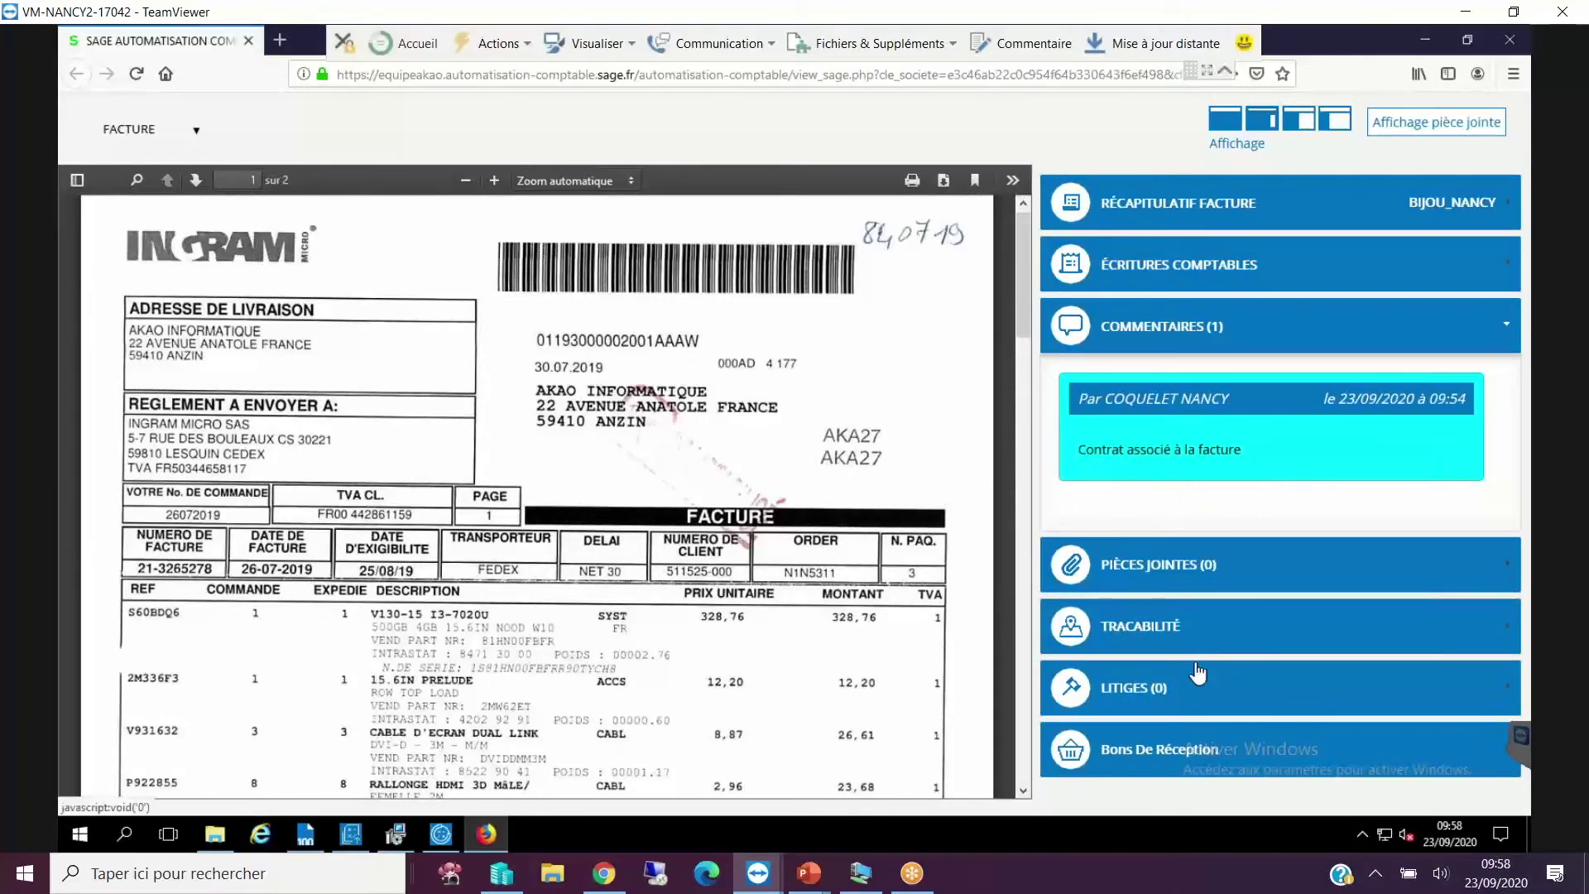
Close the invoice page, the attached documents window, the July 2019 Achats journal and the journal list.
left_click(248, 41)
key("Escape")
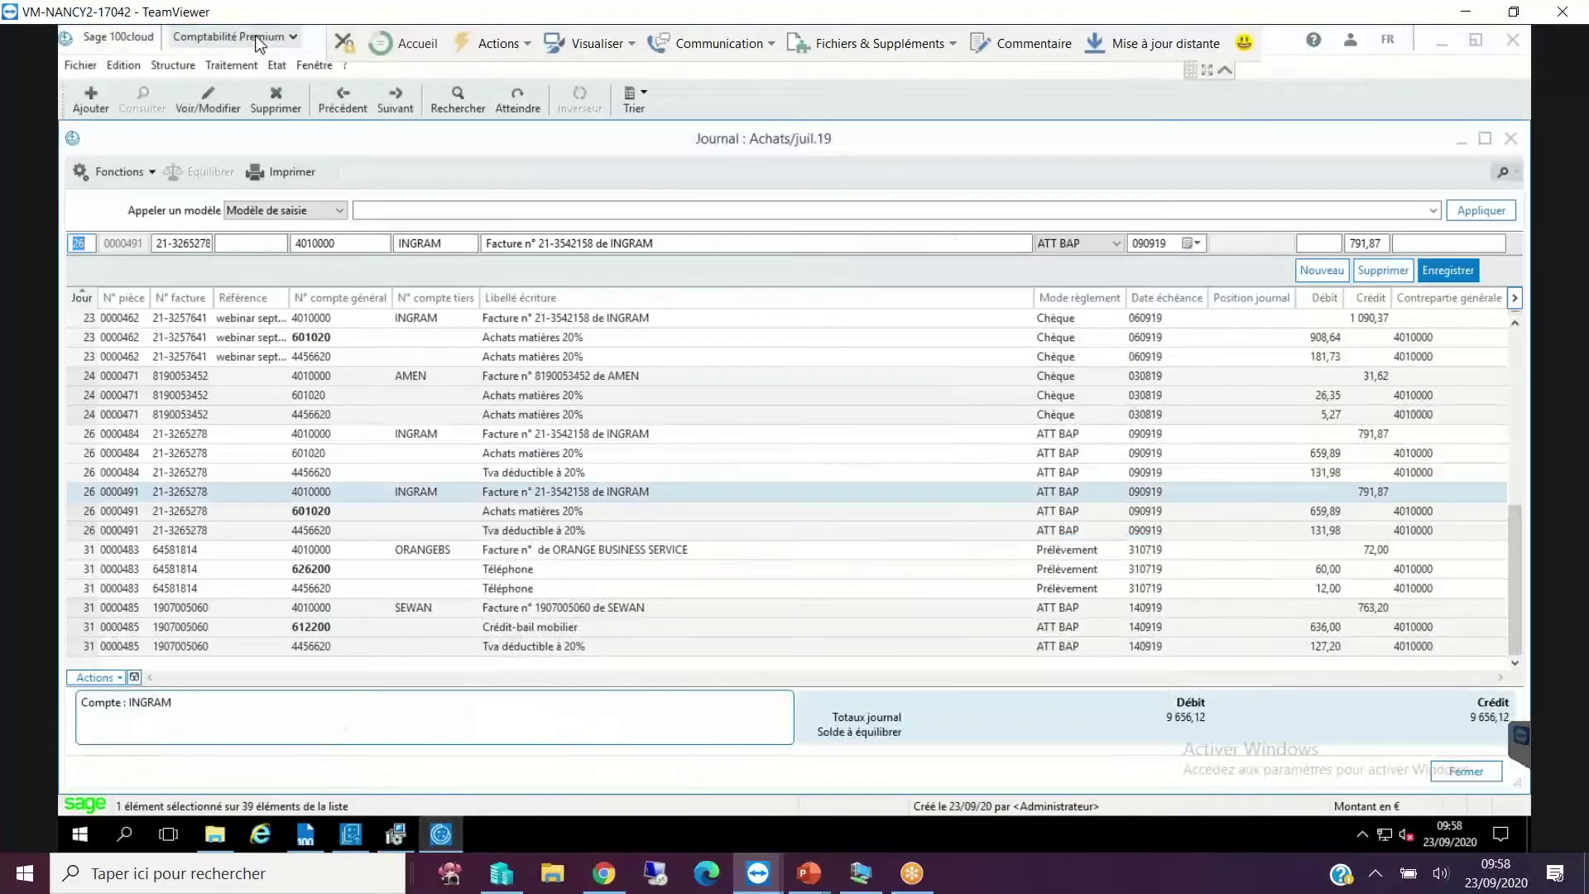
key("Escape")
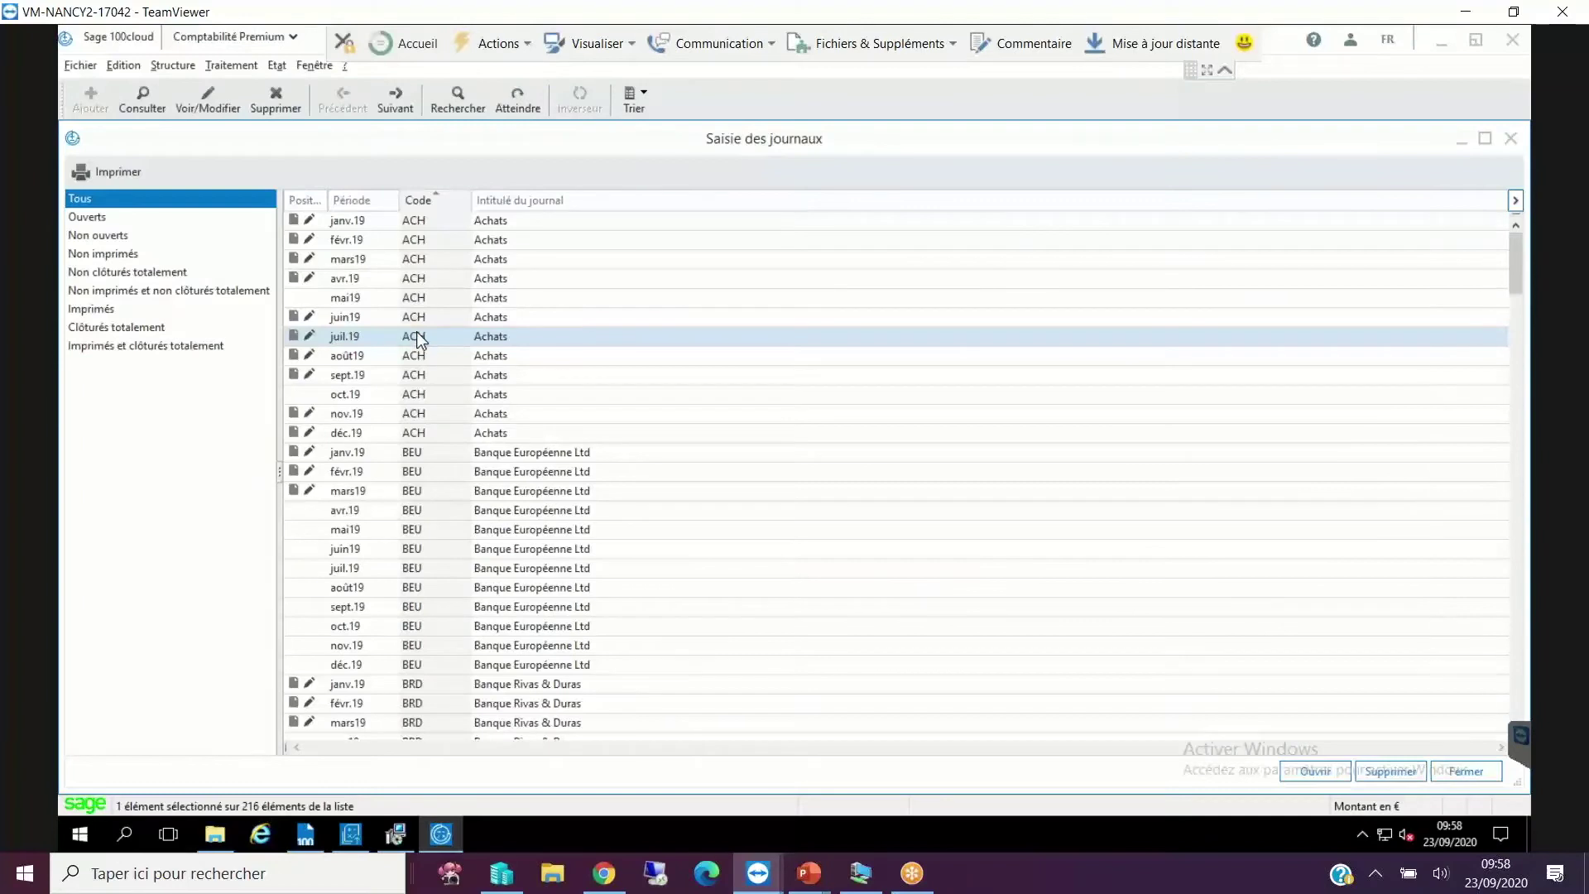
key("Escape")
Switch to the local Chrome browser and connect to Automatisation Comptable as the DSI validator.
left_click(608, 879)
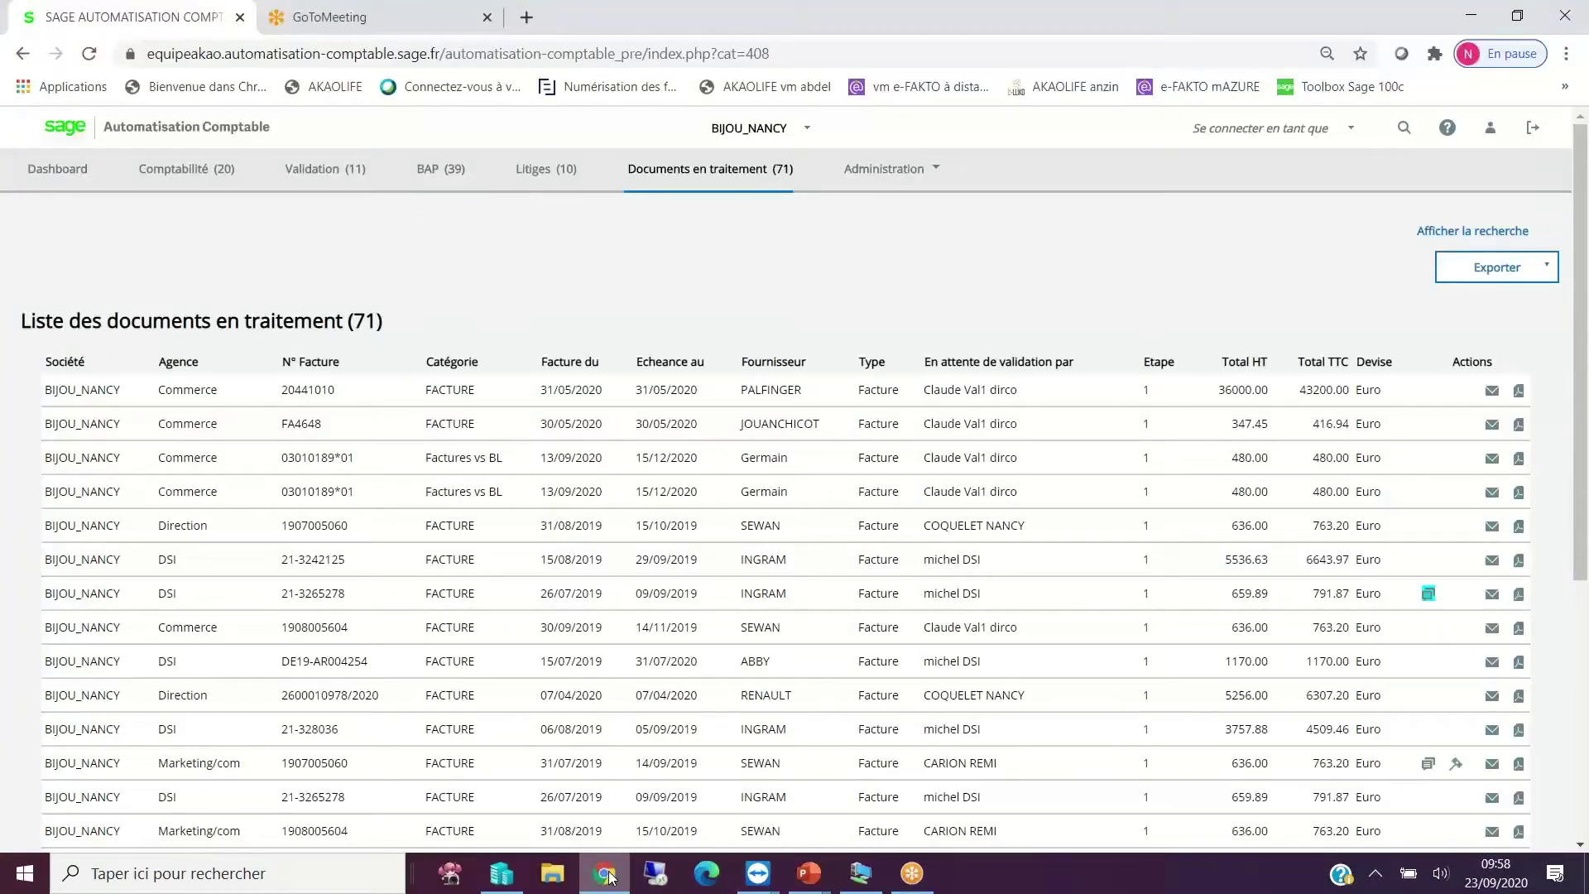
left_click(1350, 132)
scroll(1254, 210, "down", 1)
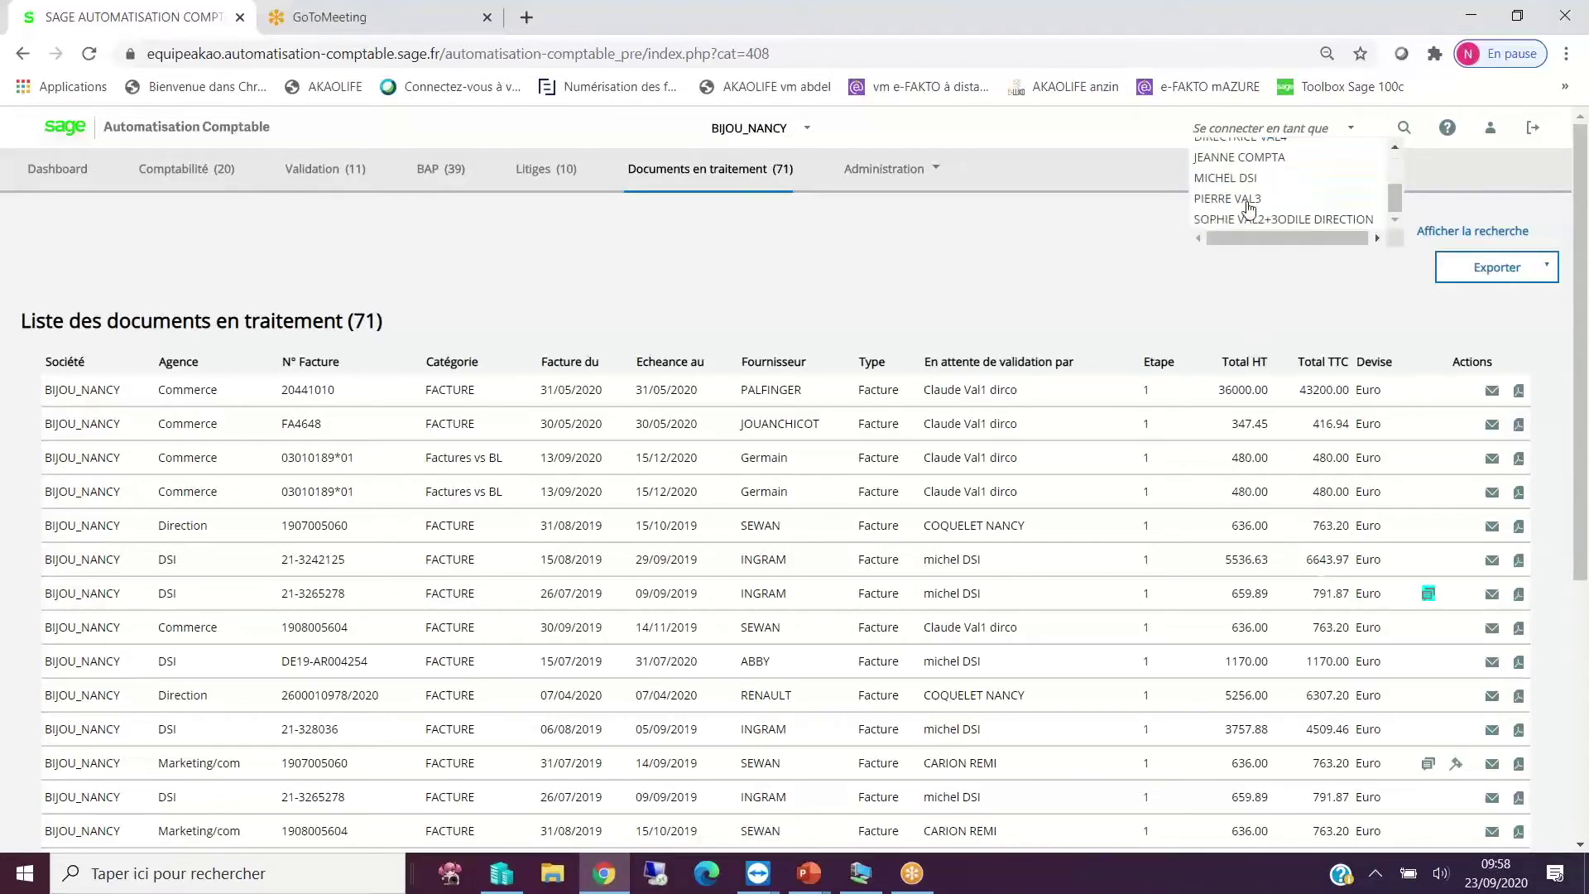
left_click(1241, 183)
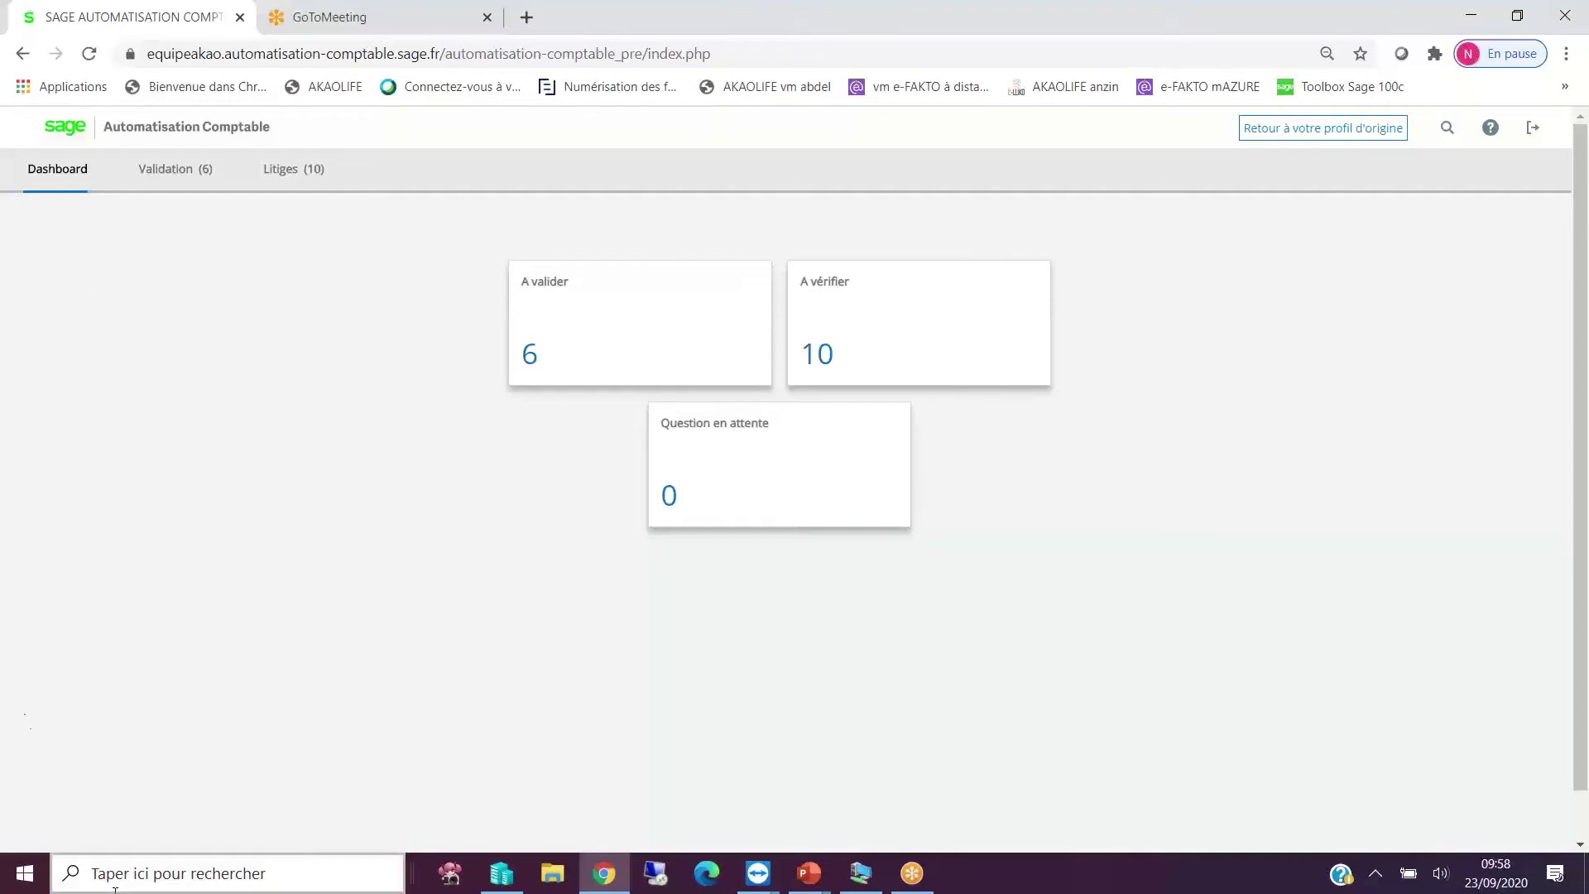
left_click(1184, 431)
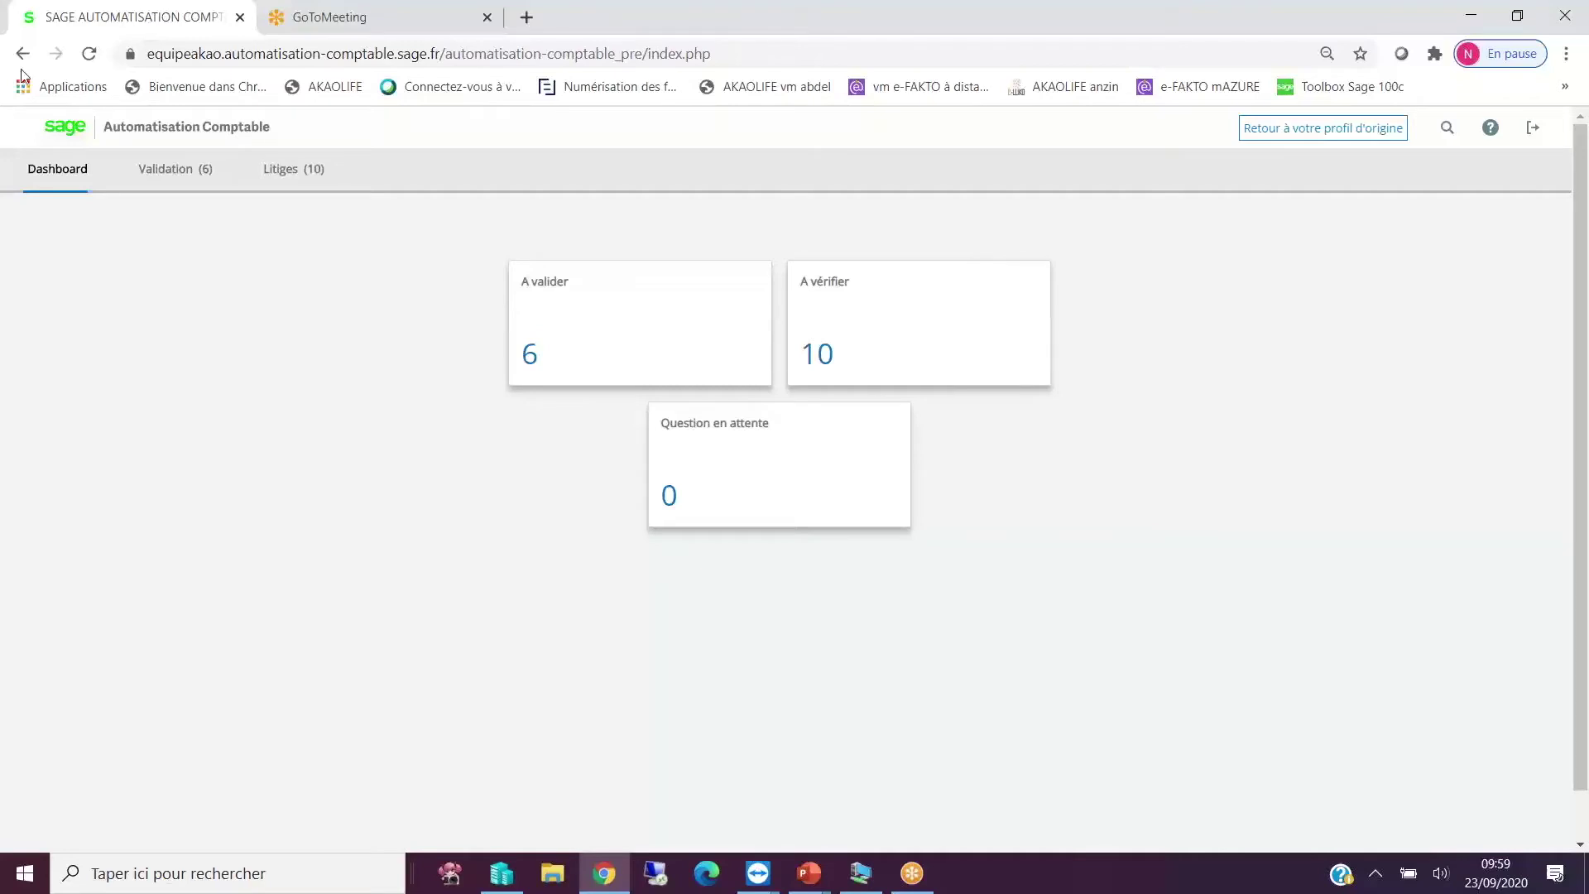
Open the list of documents awaiting validation and check the flag on INGRAM invoice 21-3265278.
left_click(170, 174)
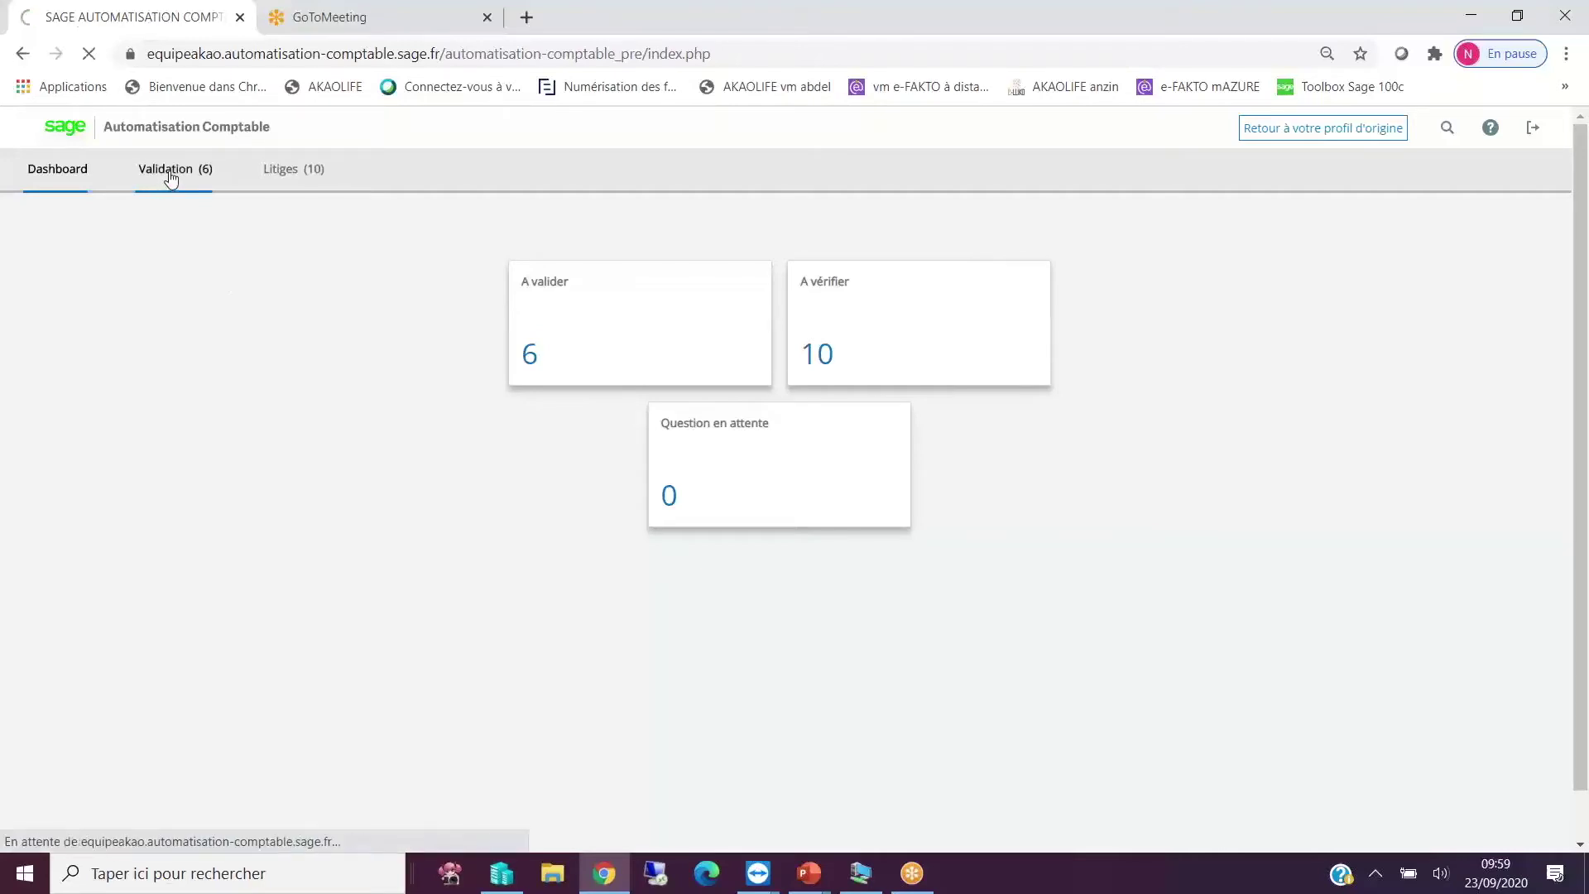
left_click(212, 183)
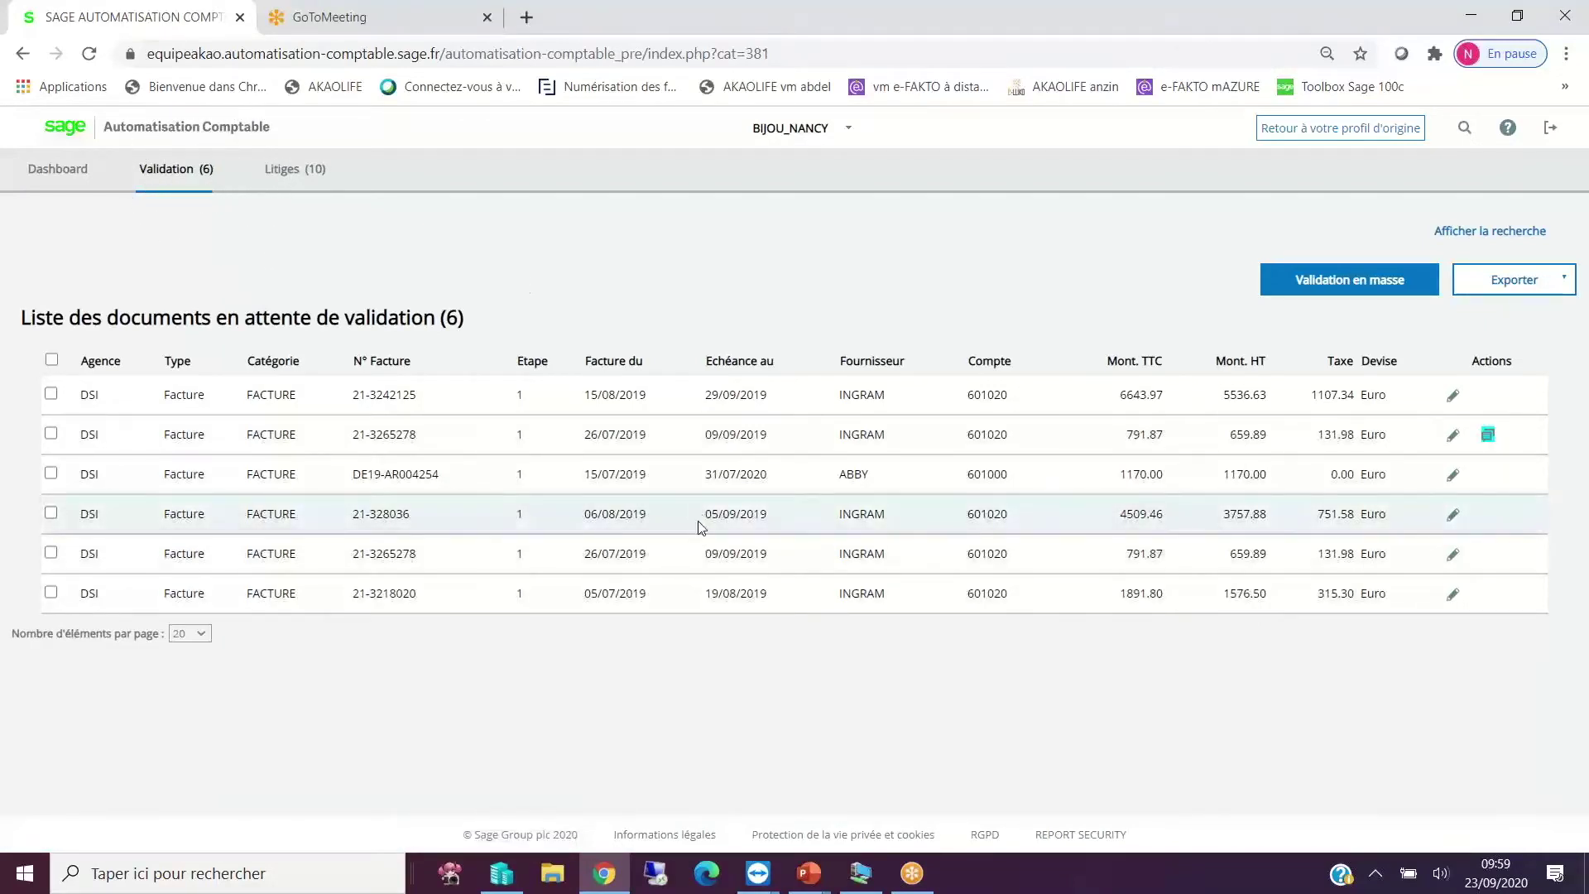
mouse_move(1497, 446)
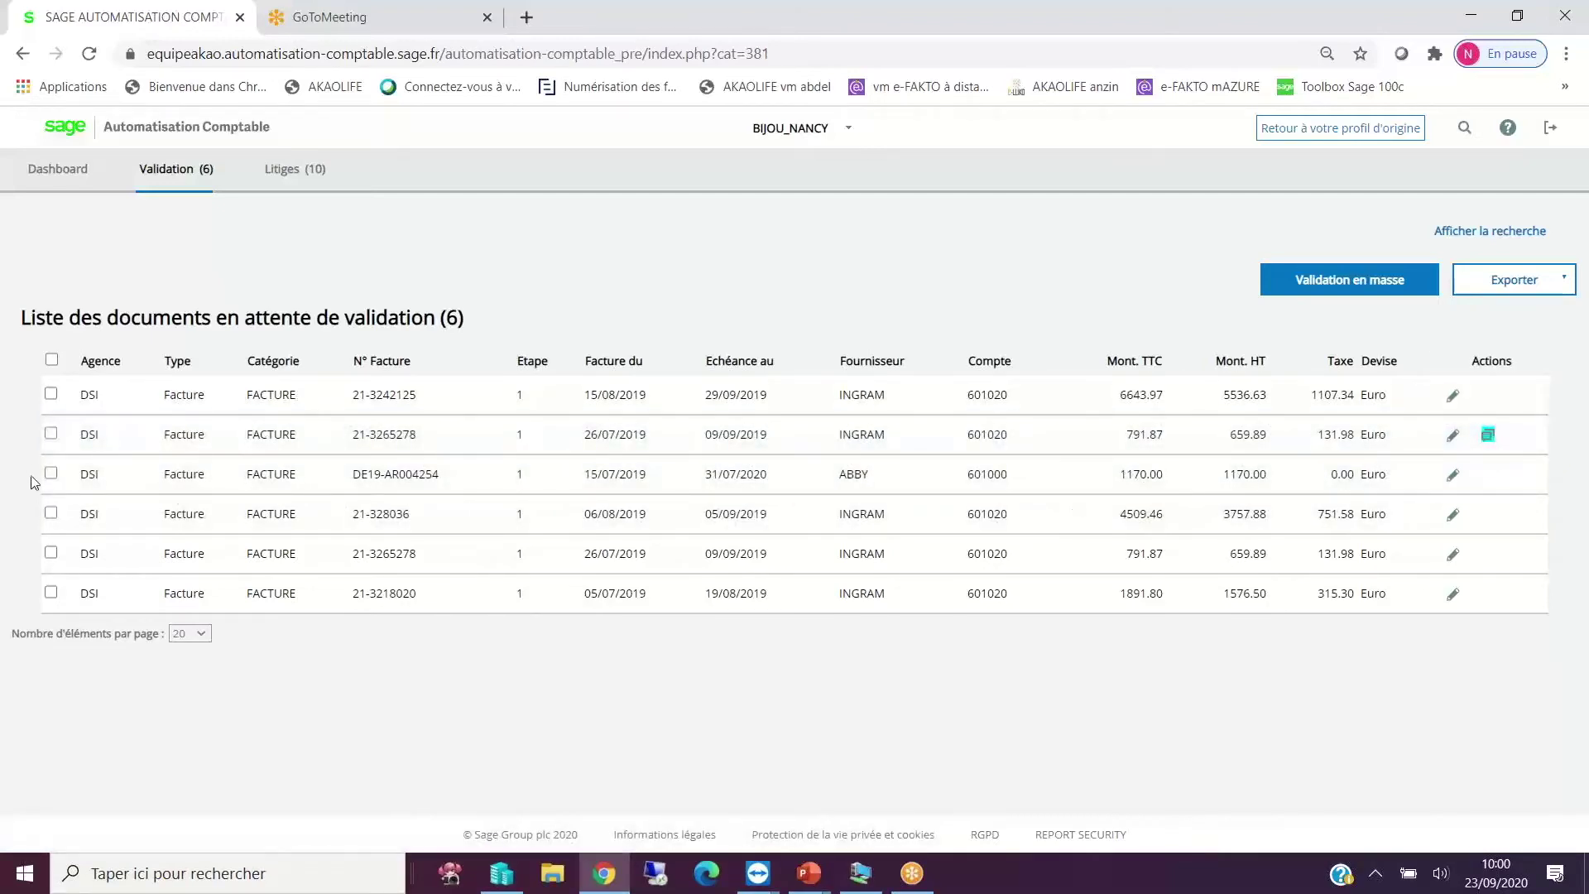
Select all pending documents except the first two invoices as for mass validation, and clear the whole selection.
left_click(52, 360)
left_click(50, 393)
left_click(51, 433)
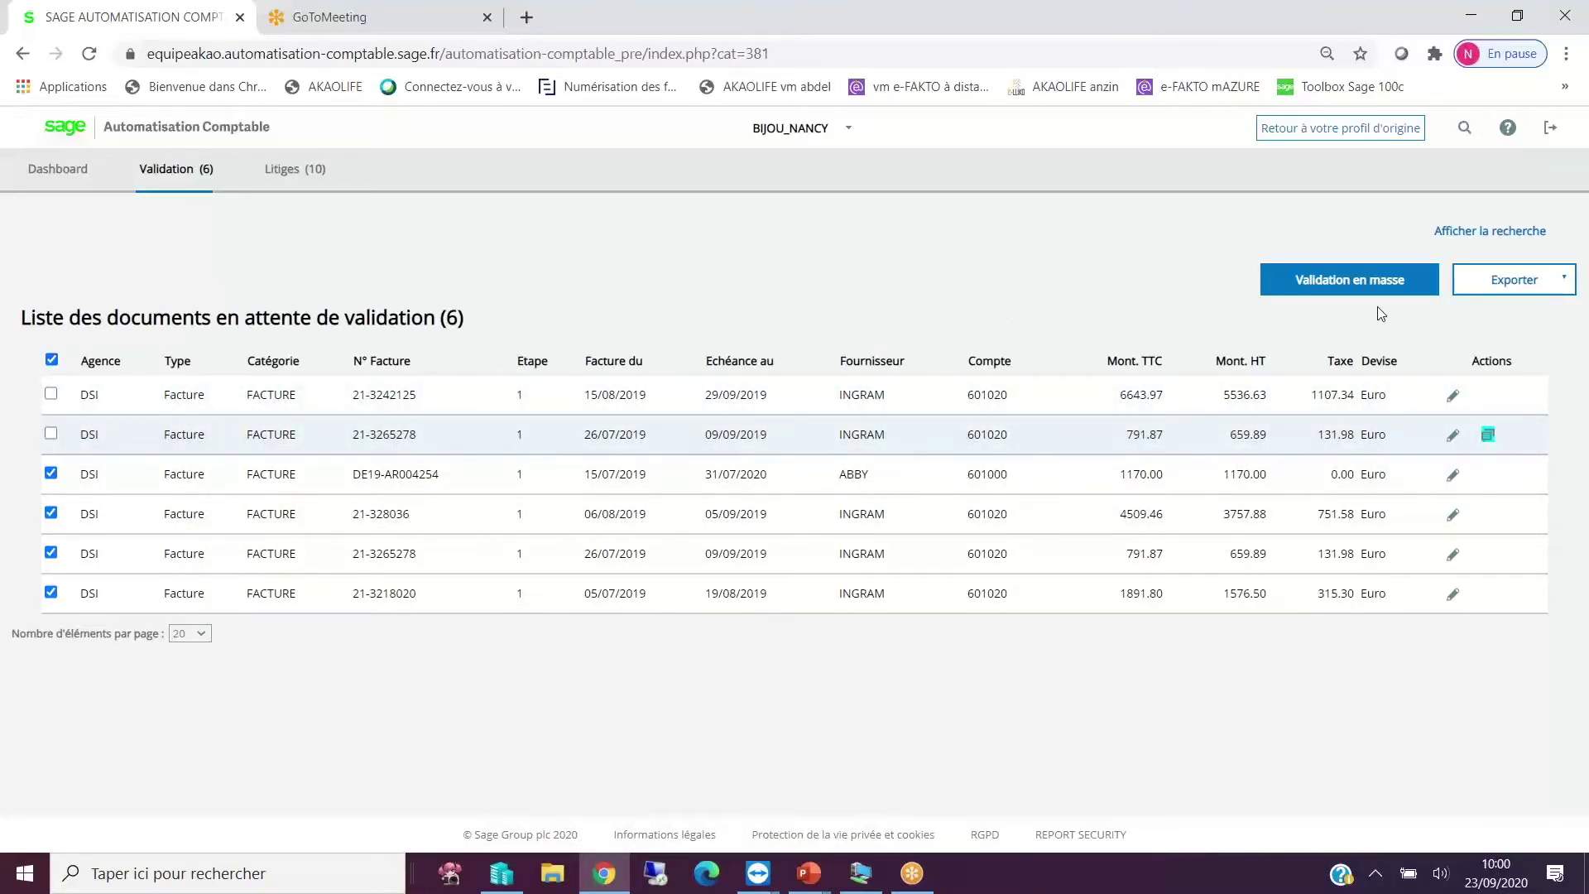
left_click(51, 360)
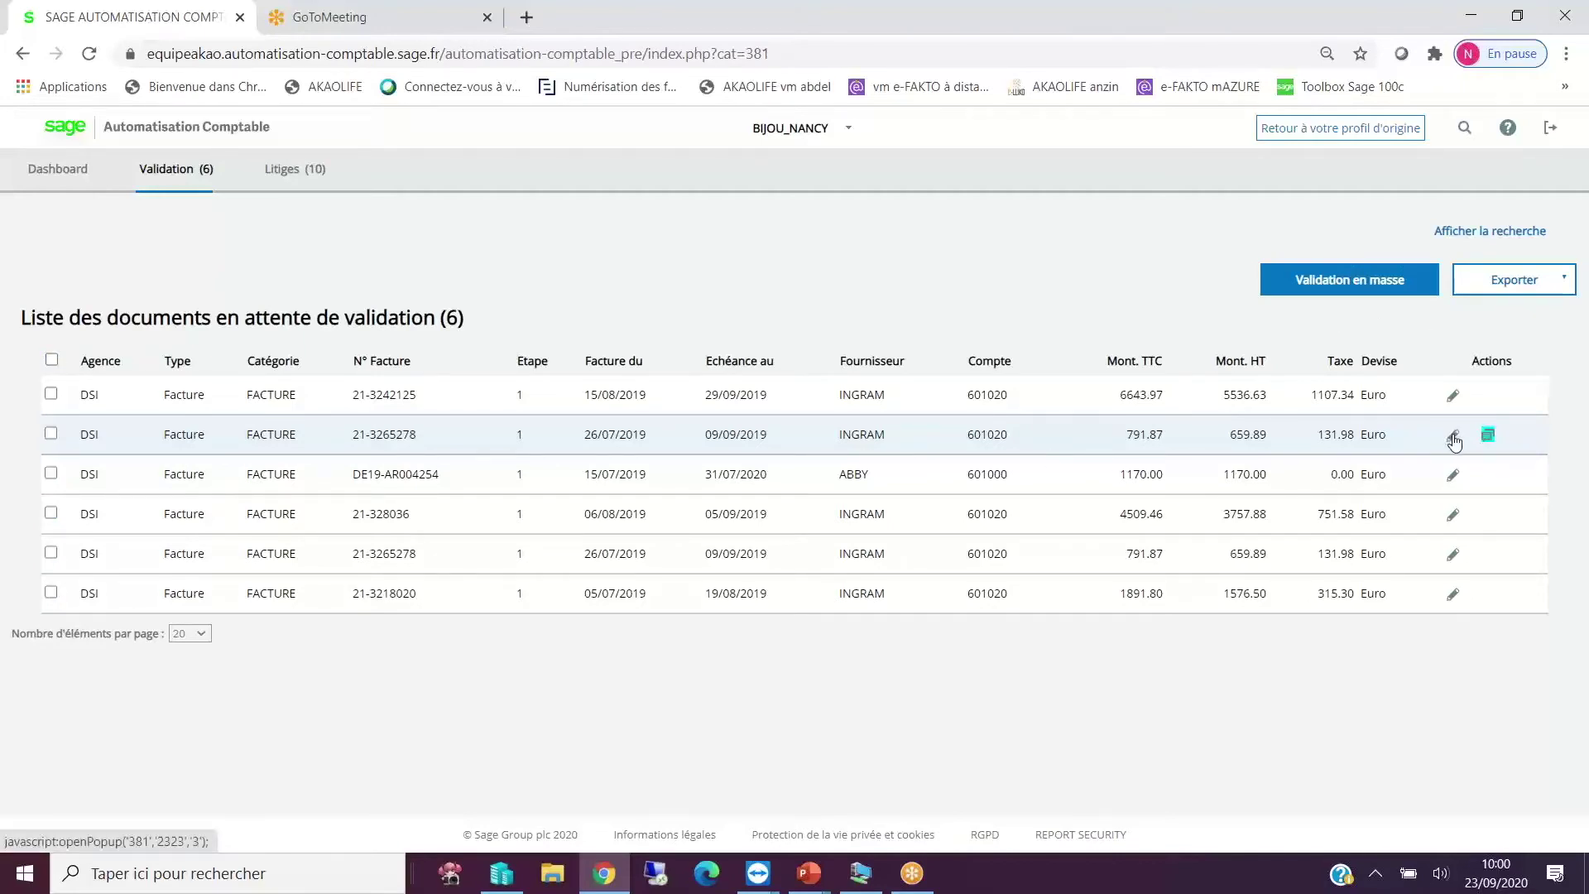
Open the flagged INGRAM invoice 21-3265278 for processing and submit its analytical allocation to section 921SI1.
left_click(1453, 437)
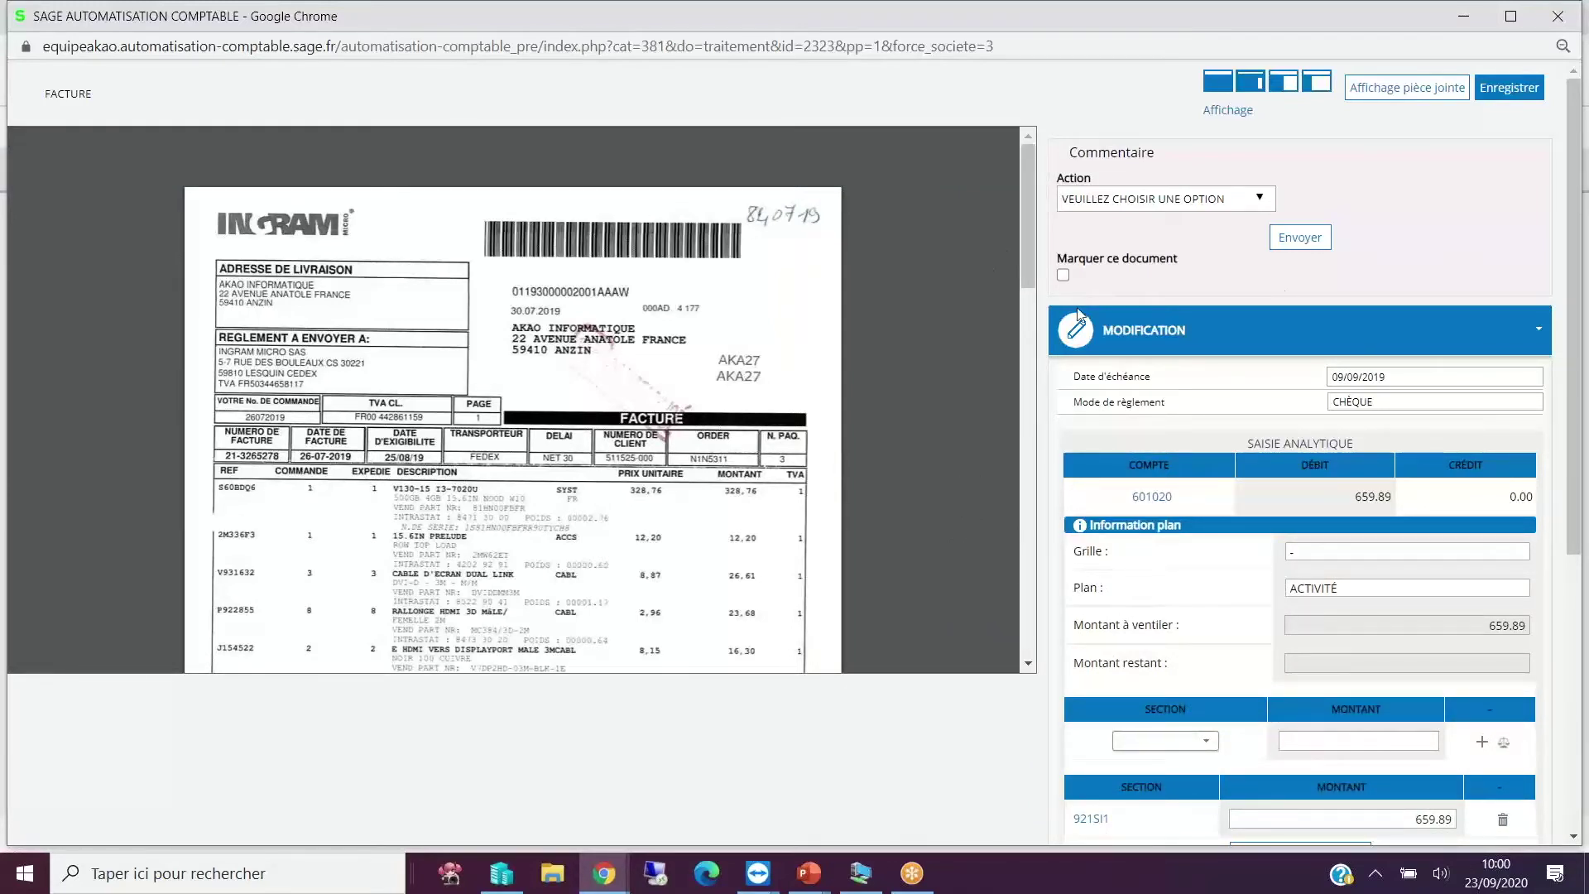
scroll(1254, 588, "down", 4)
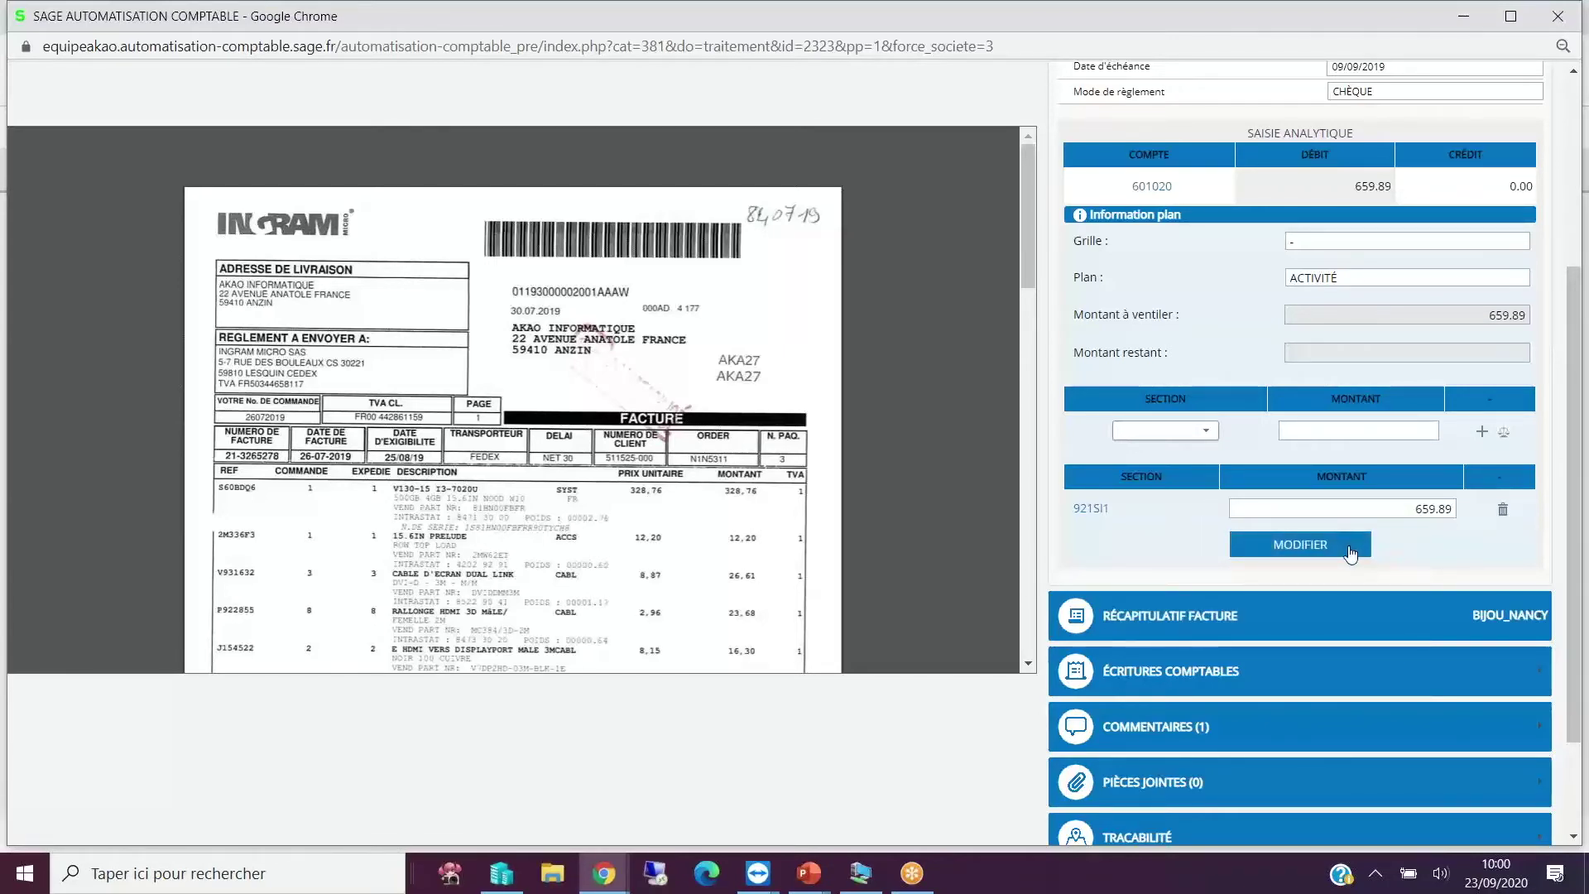
left_click(1351, 553)
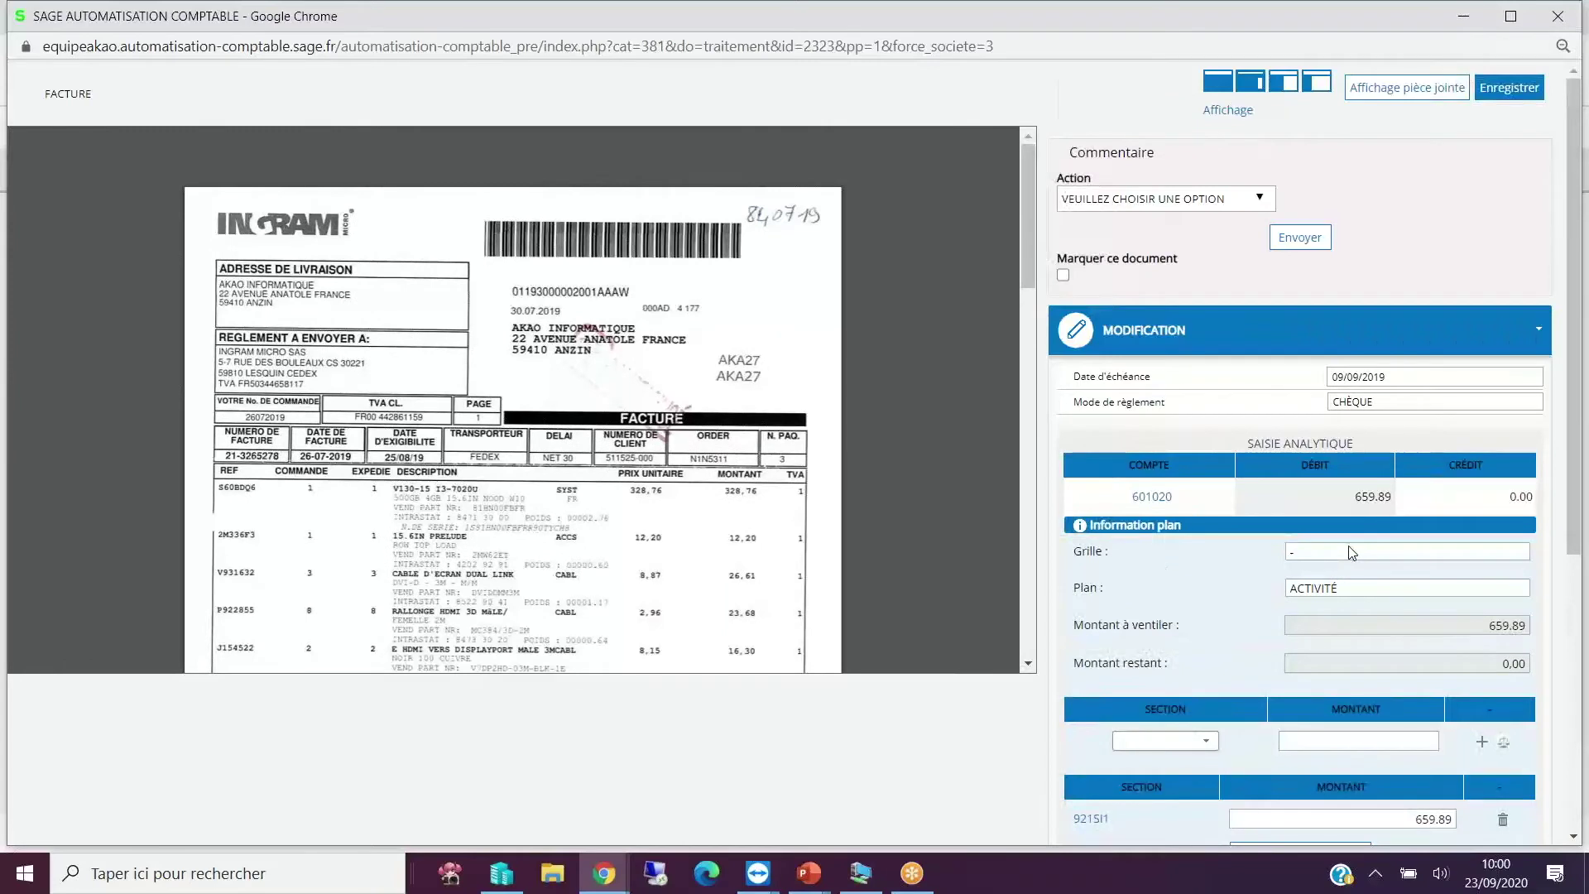
Collapse the invoice's modification section and choose Litige à vérifier as the validation action.
left_click(1126, 384)
left_click(1254, 395)
left_click(1188, 330)
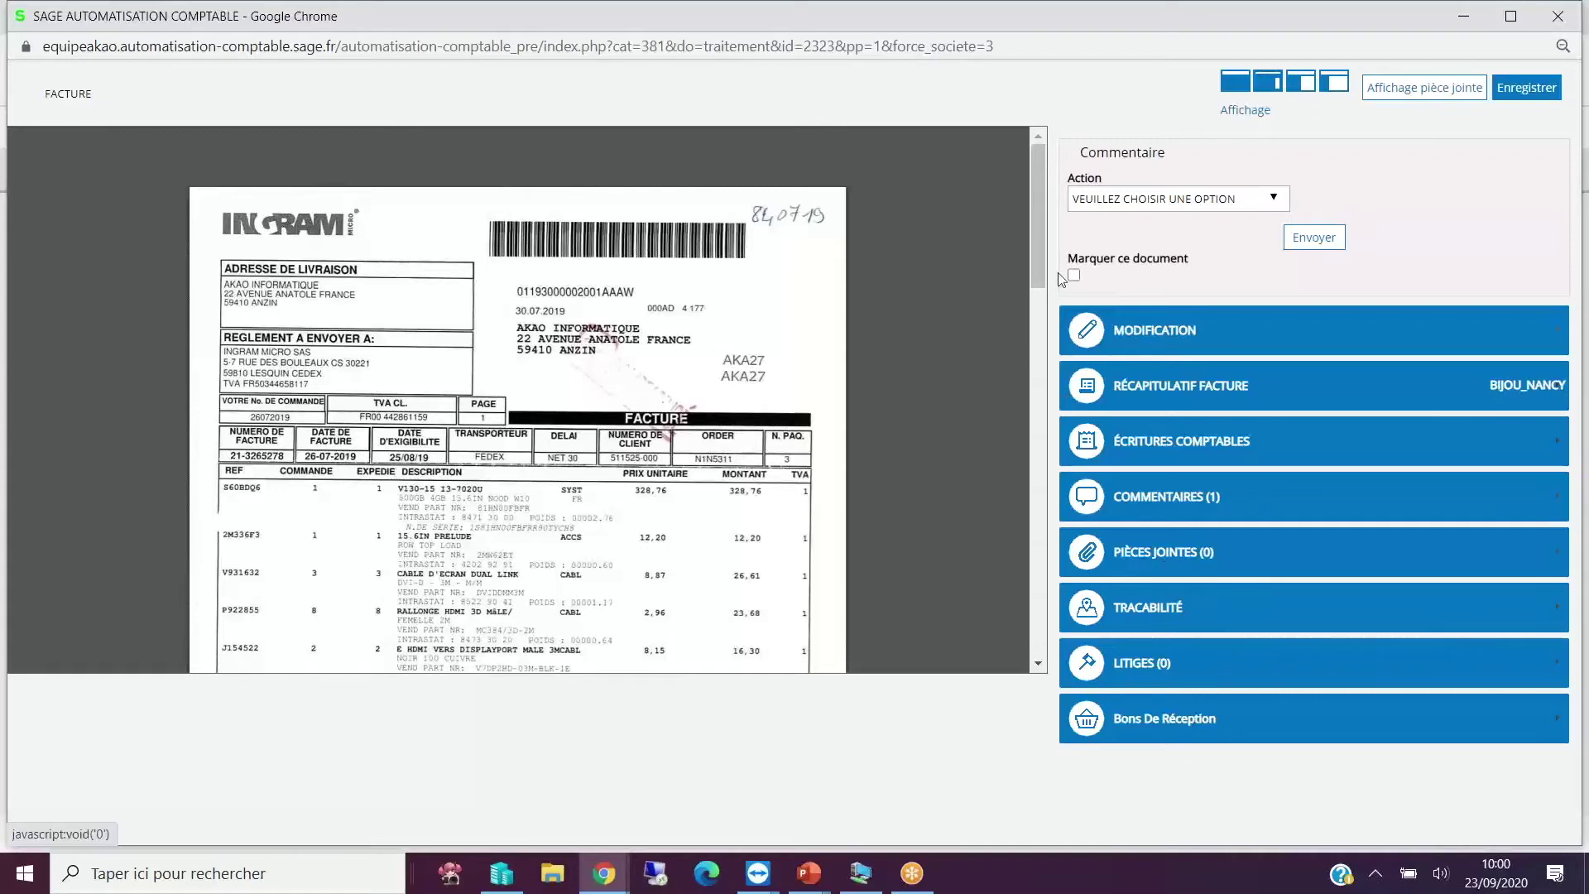
left_click(1113, 201)
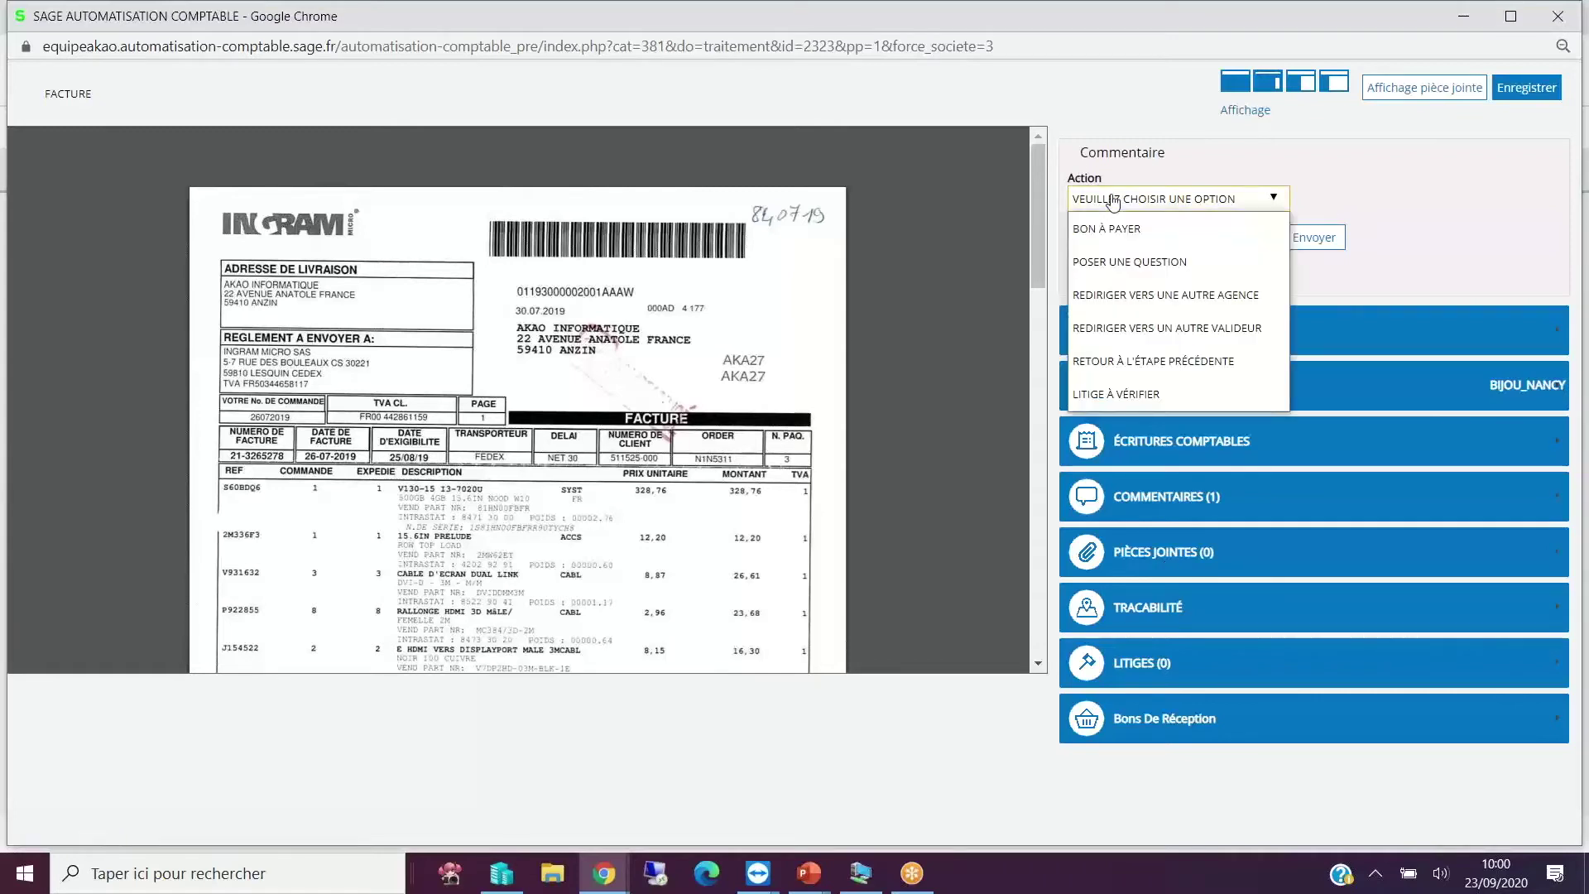
left_click(1134, 396)
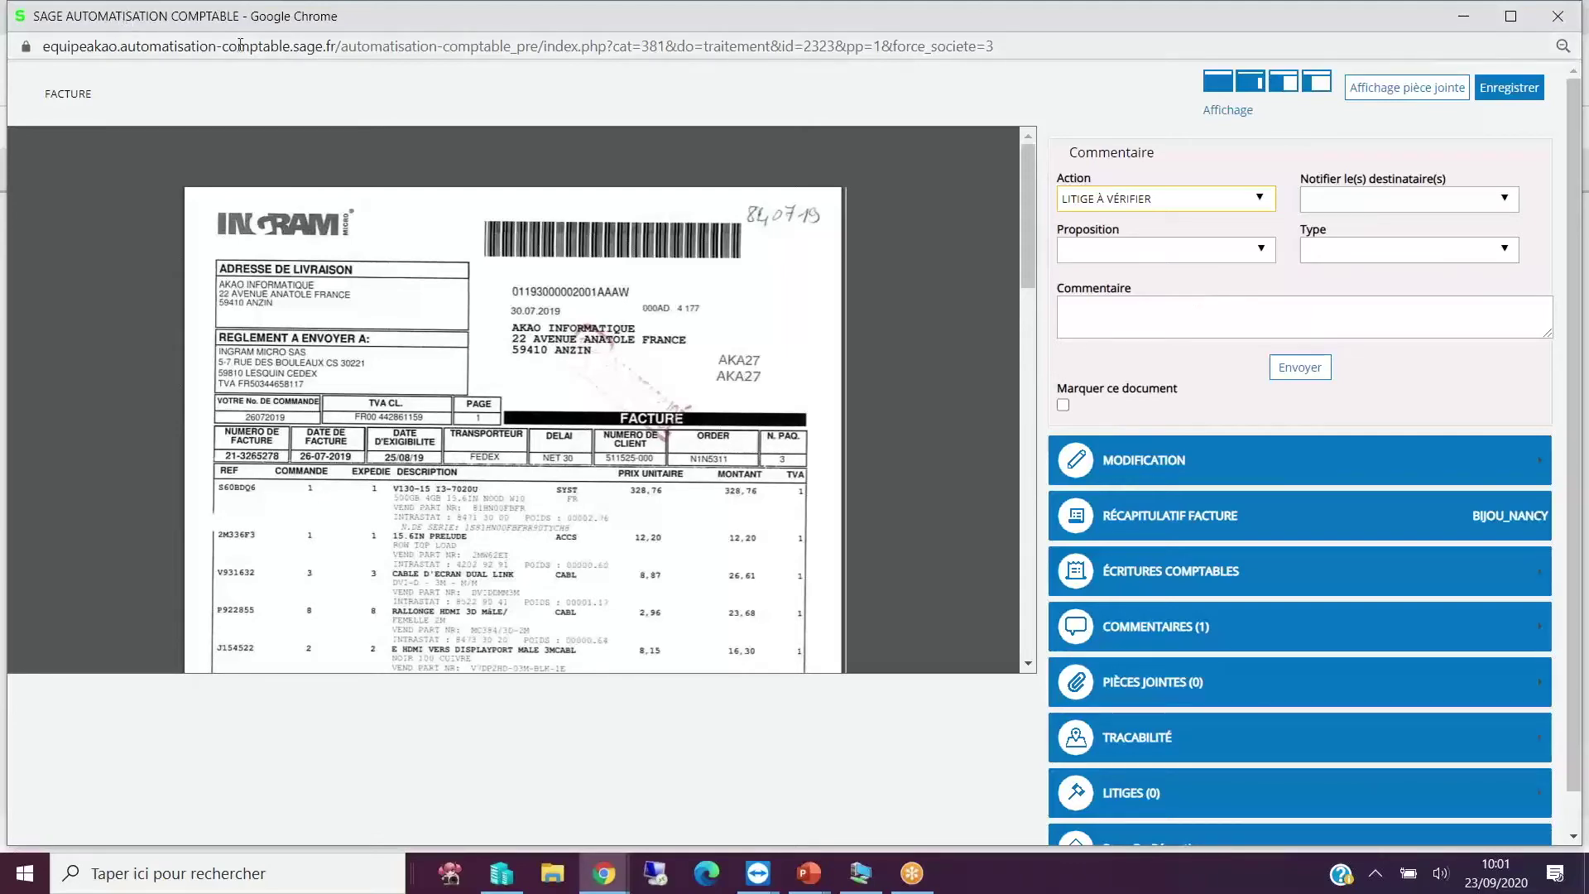
Close the INGRAM invoice window without sending the dispute action and open the list of disputed documents.
double_click(295, 15)
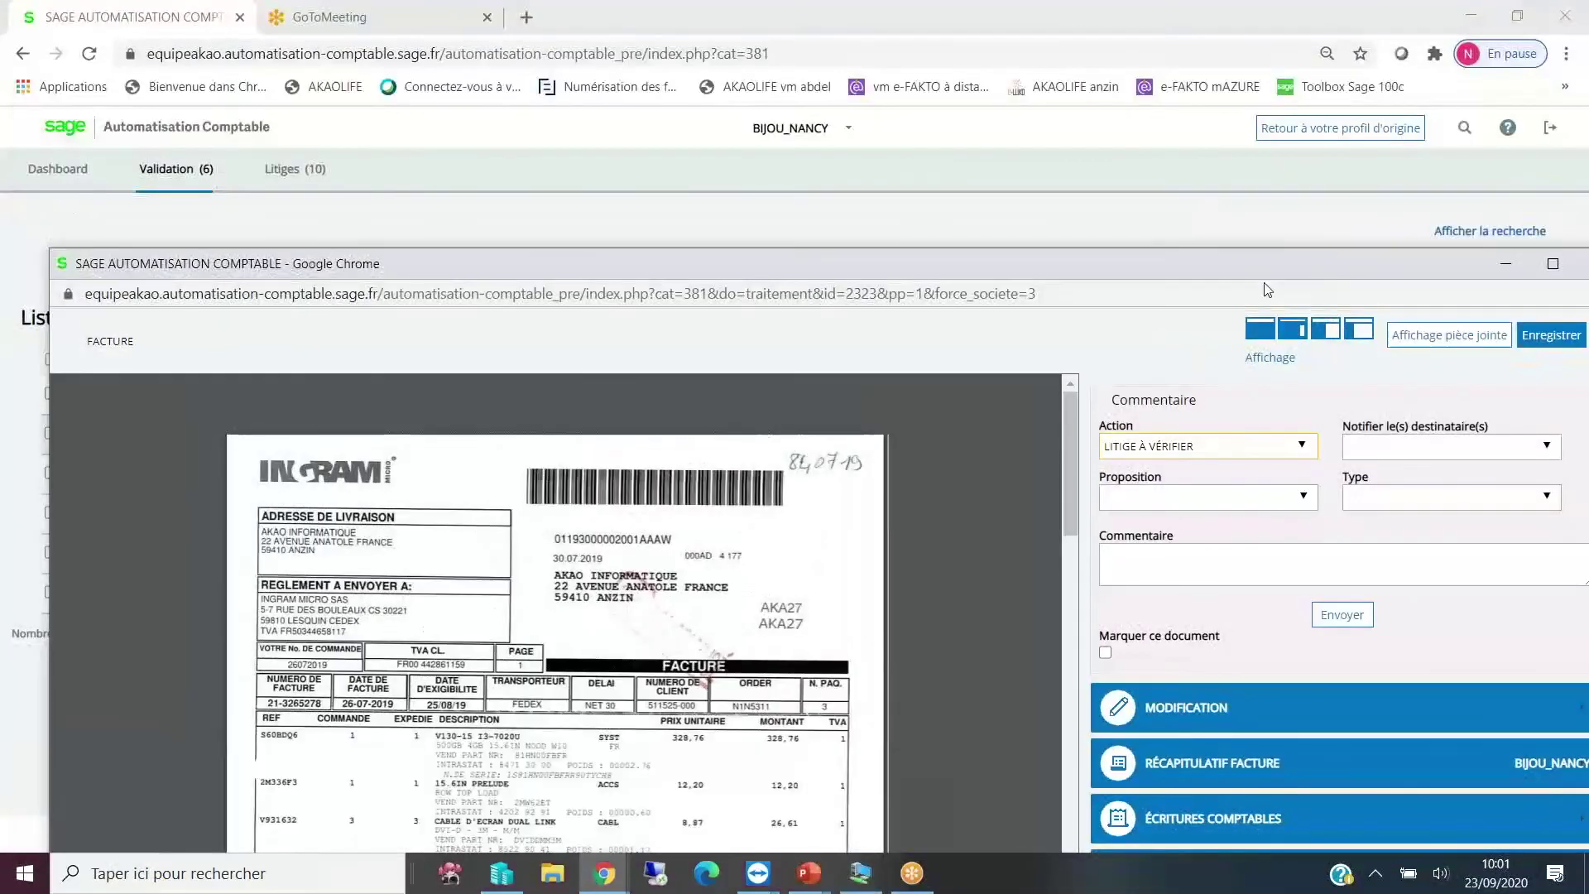
left_click_drag(1528, 264, 1239, 348)
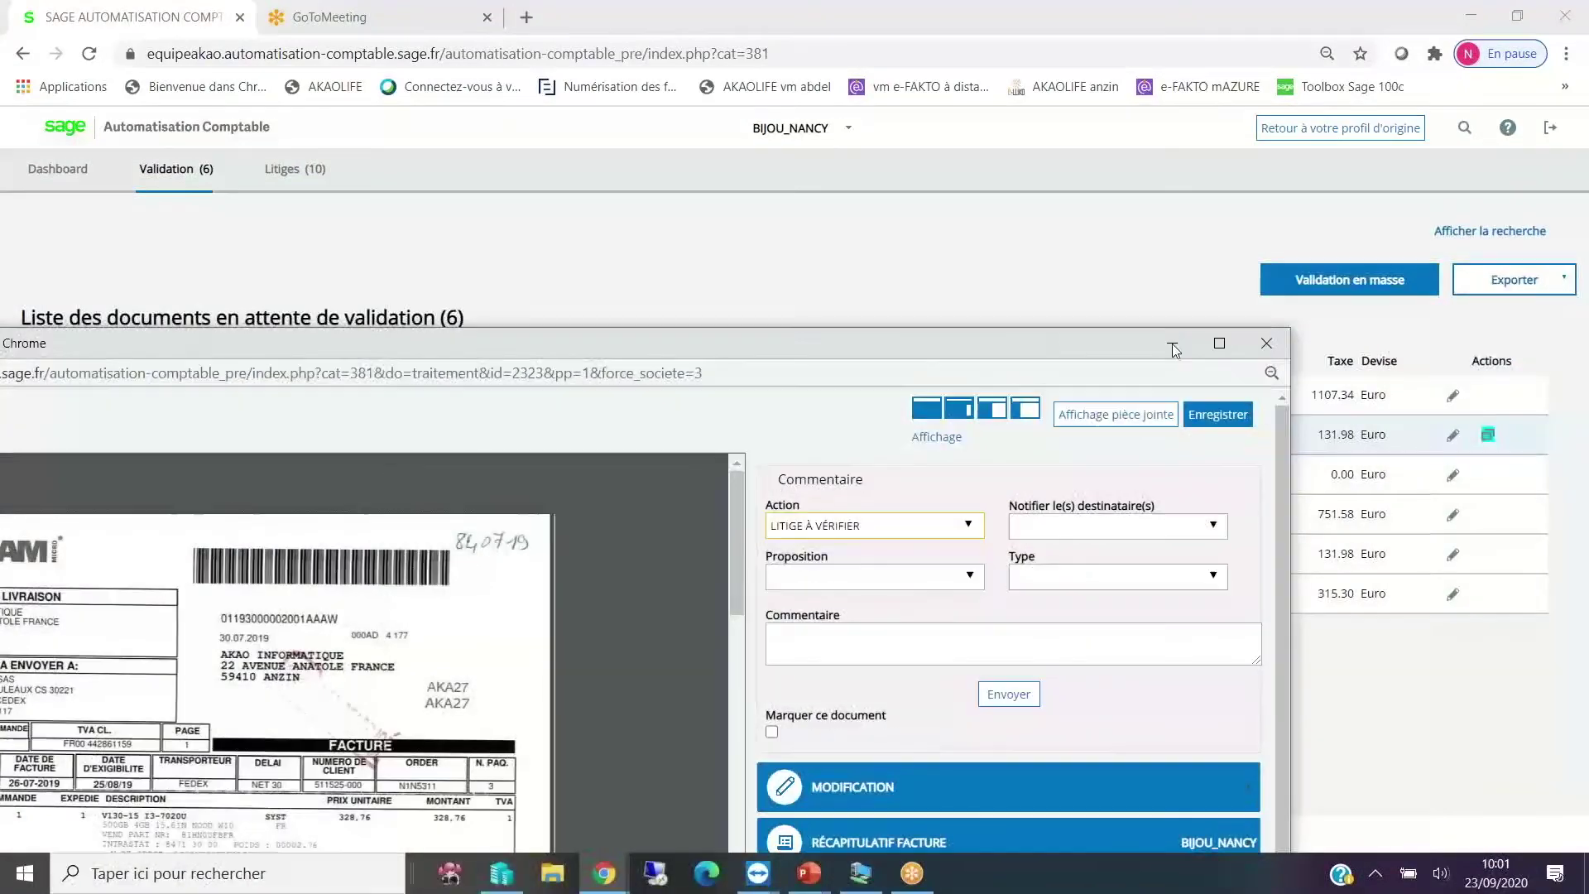
left_click(1267, 344)
left_click(281, 182)
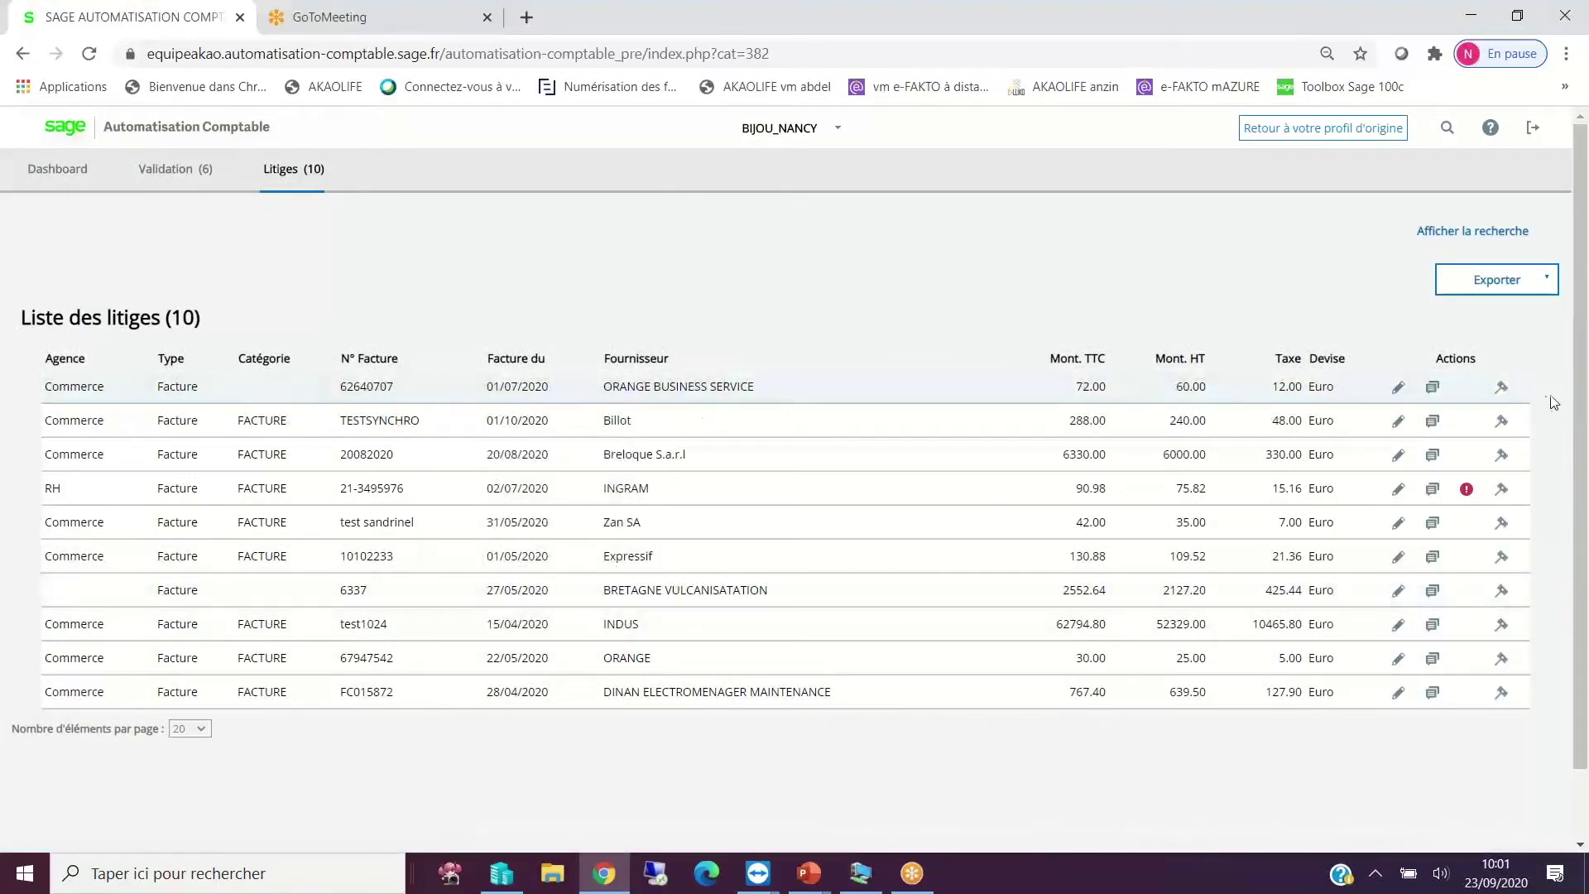
Open ORANGE BUSINESS SERVICE invoice 62640707 and take it out of dispute with the resolution "pb resolu".
left_click(1413, 397)
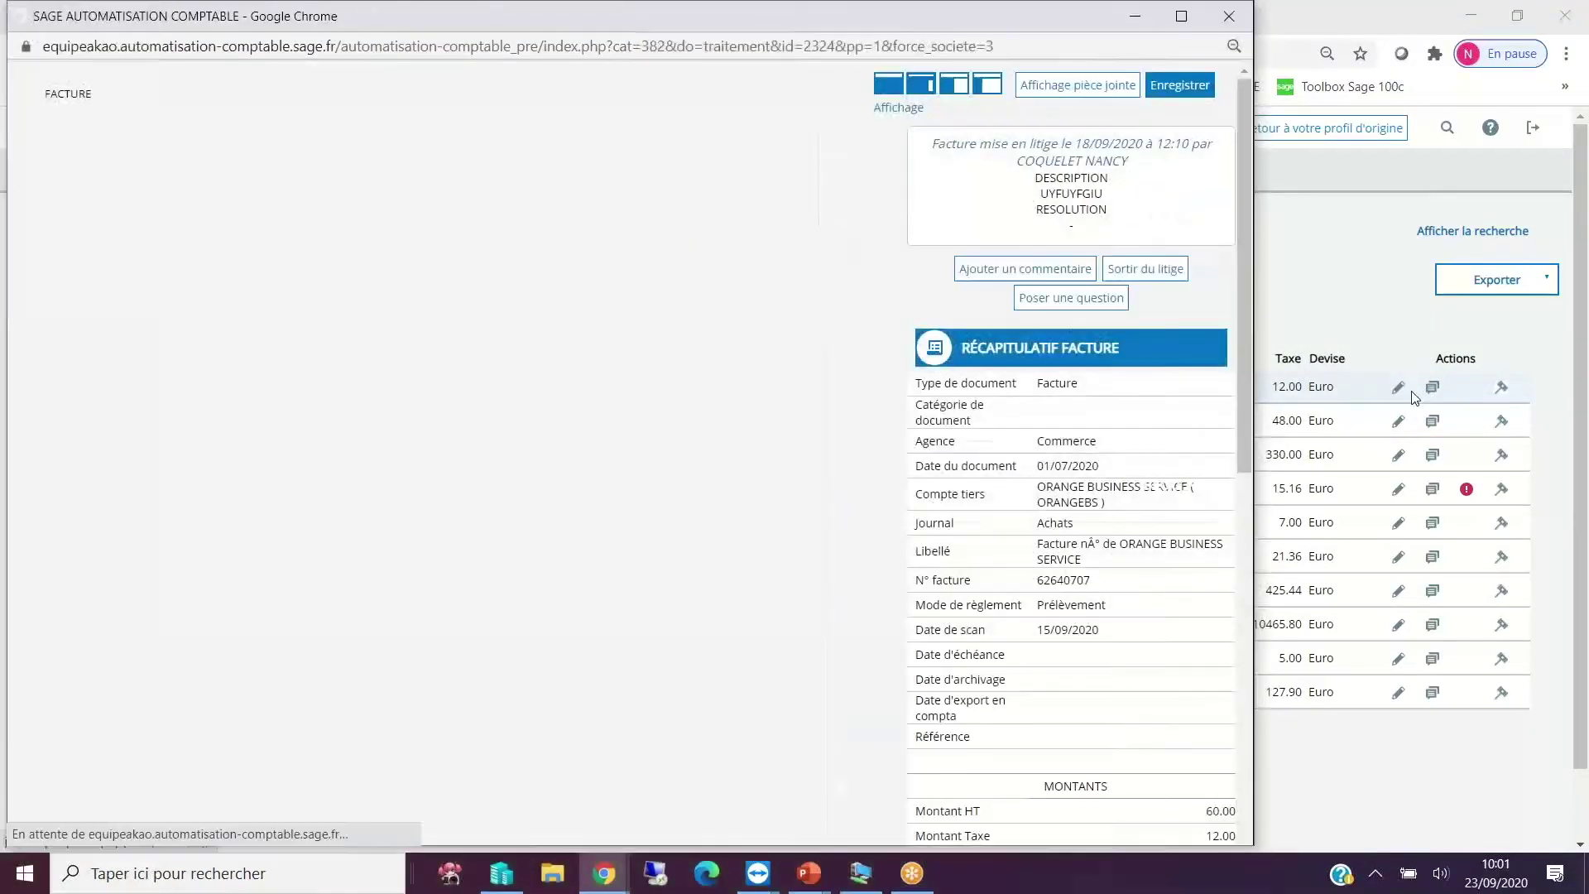
left_click(1336, 257)
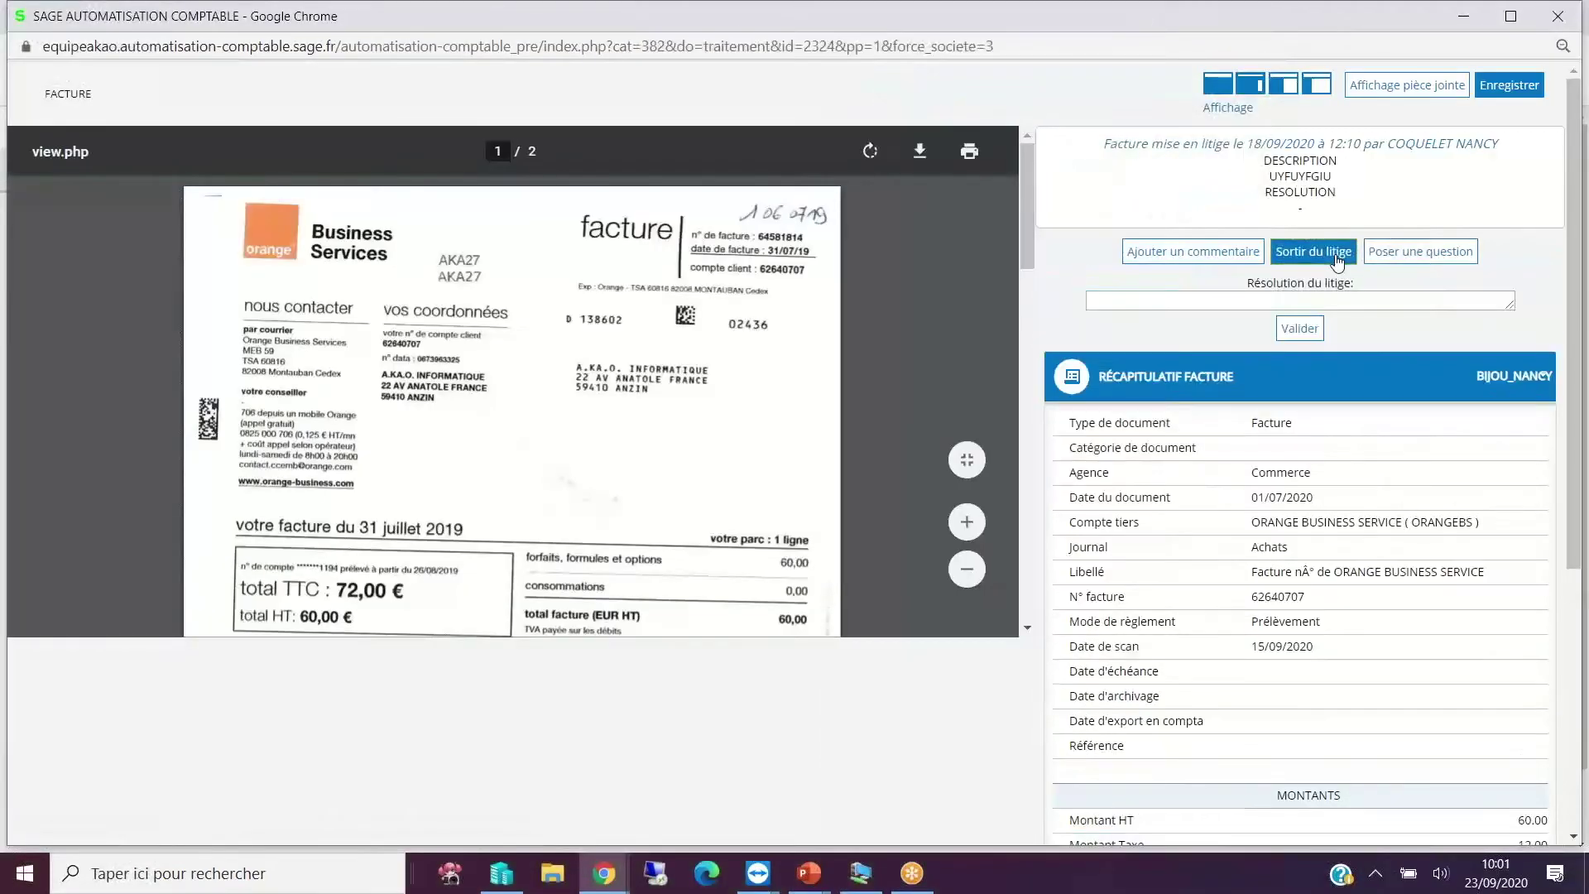
left_click(1232, 299)
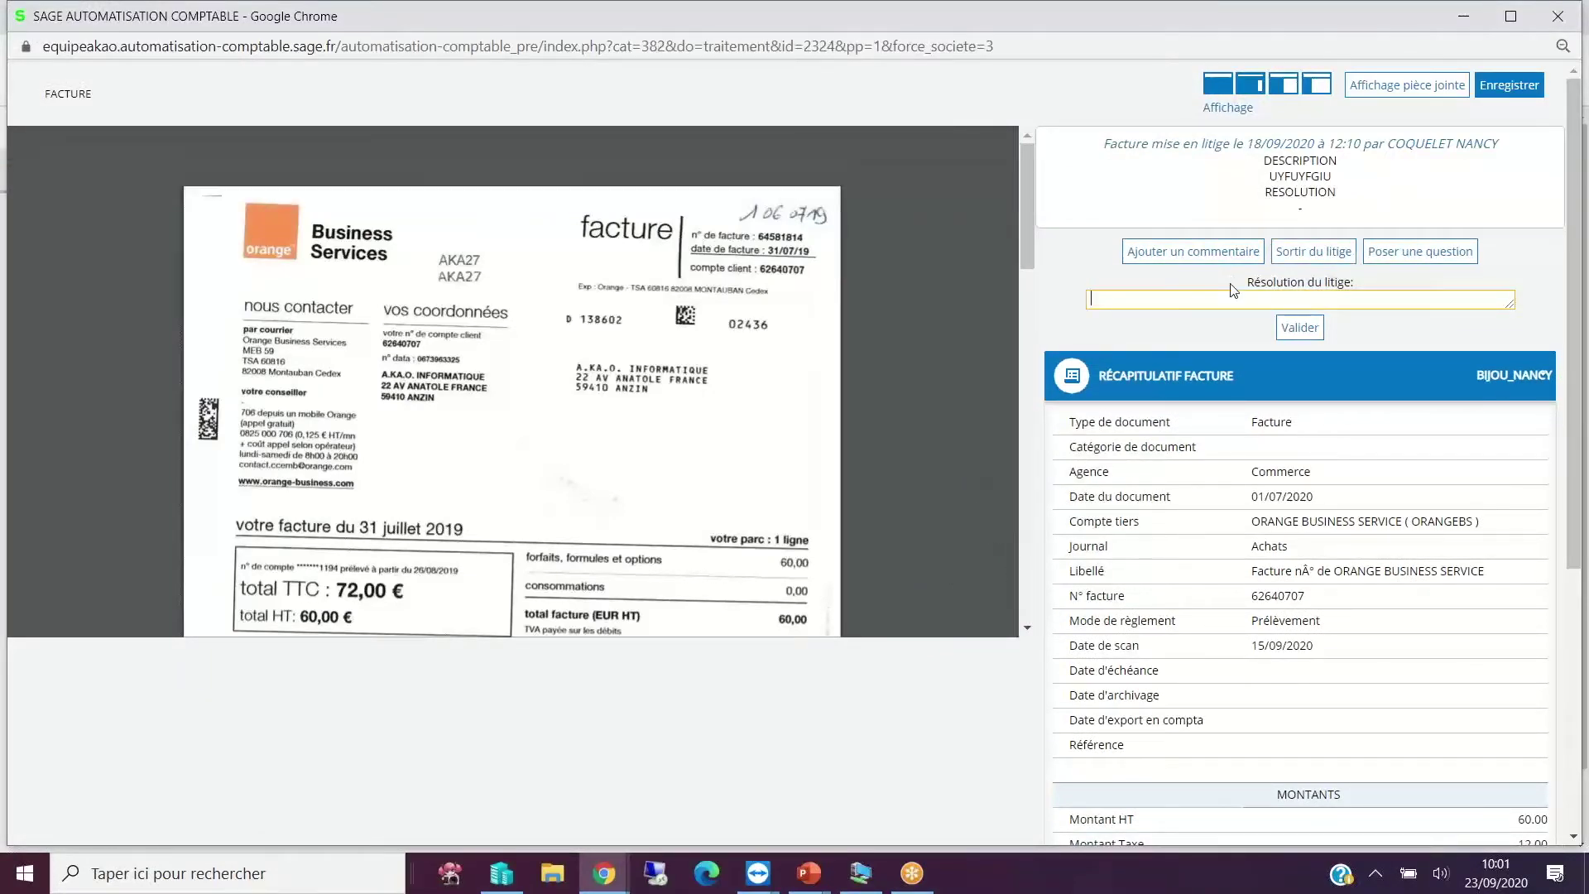
type("pb resolu")
left_click(1298, 327)
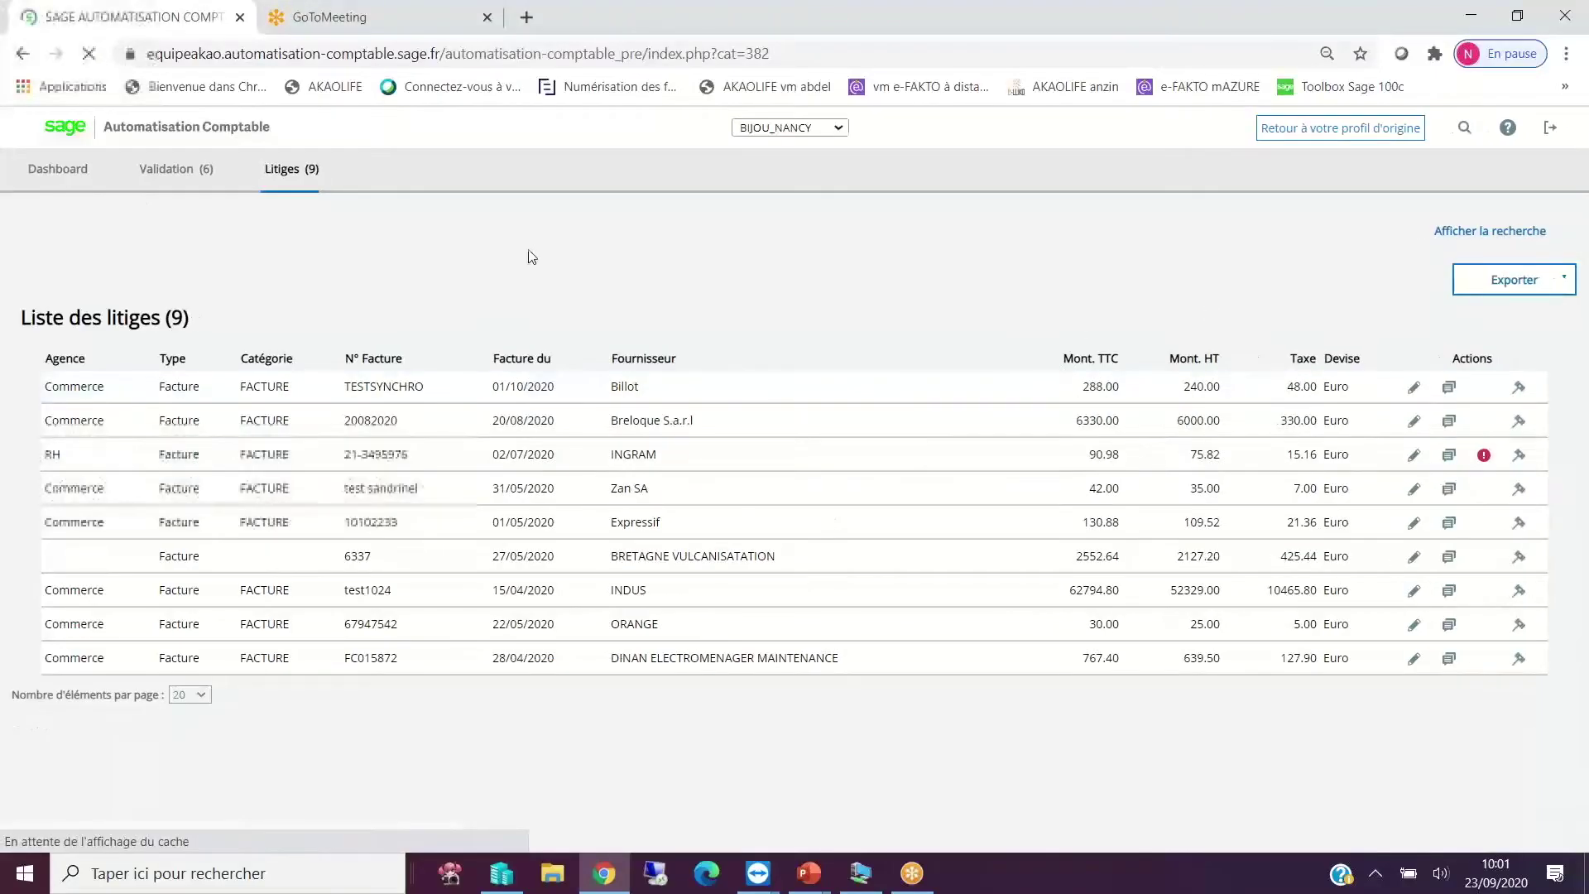
Return to the documents awaiting validation and reopen the flagged INGRAM invoice 21-3265278 for processing.
left_click(176, 177)
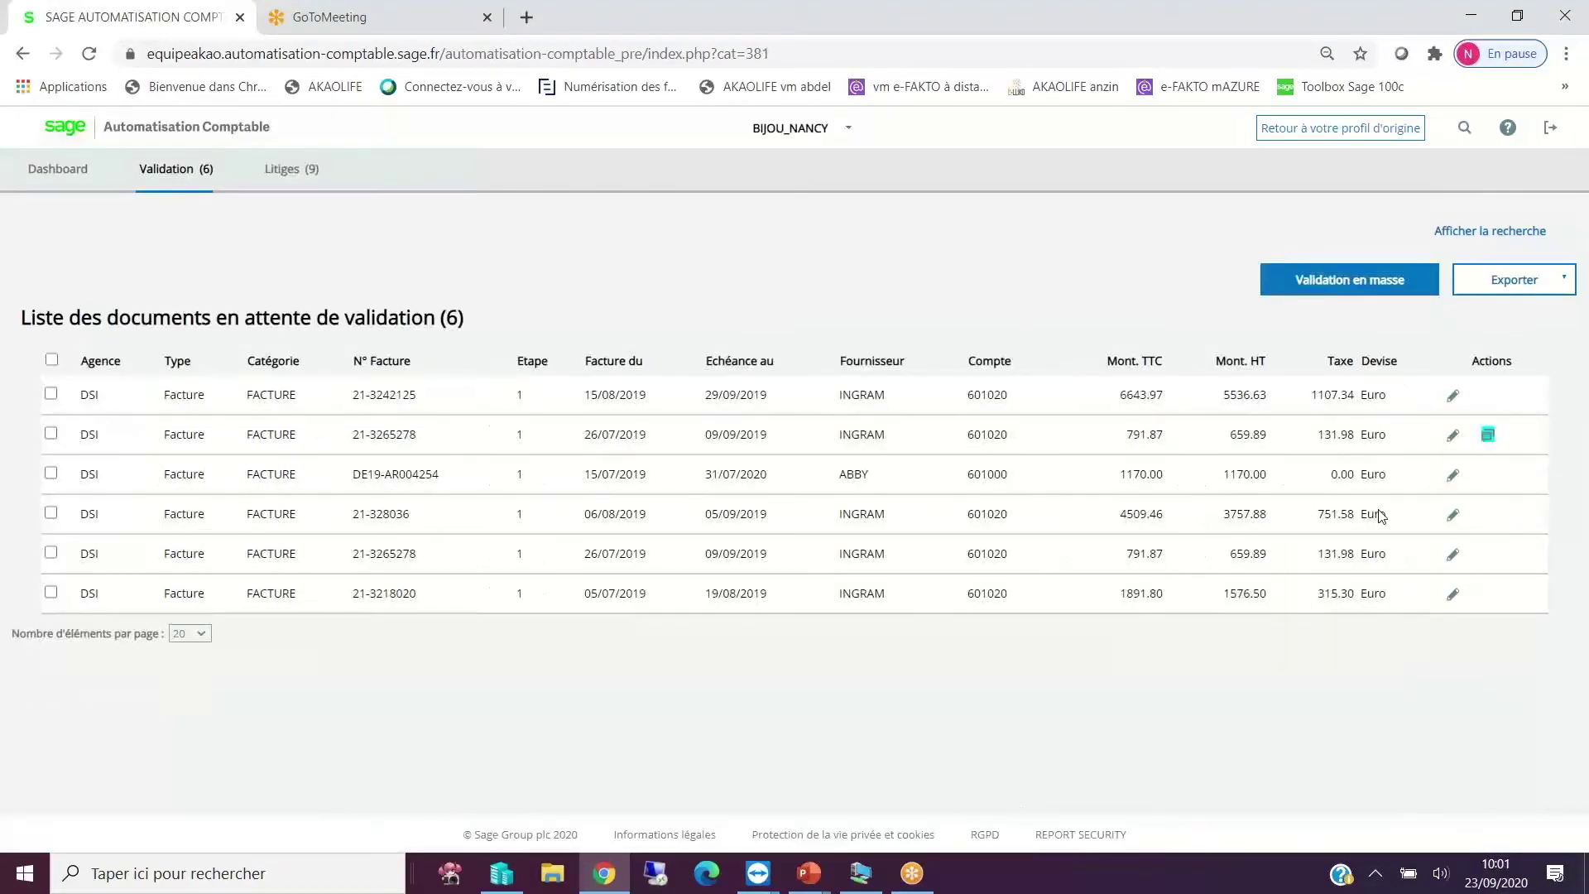
left_click(871, 441)
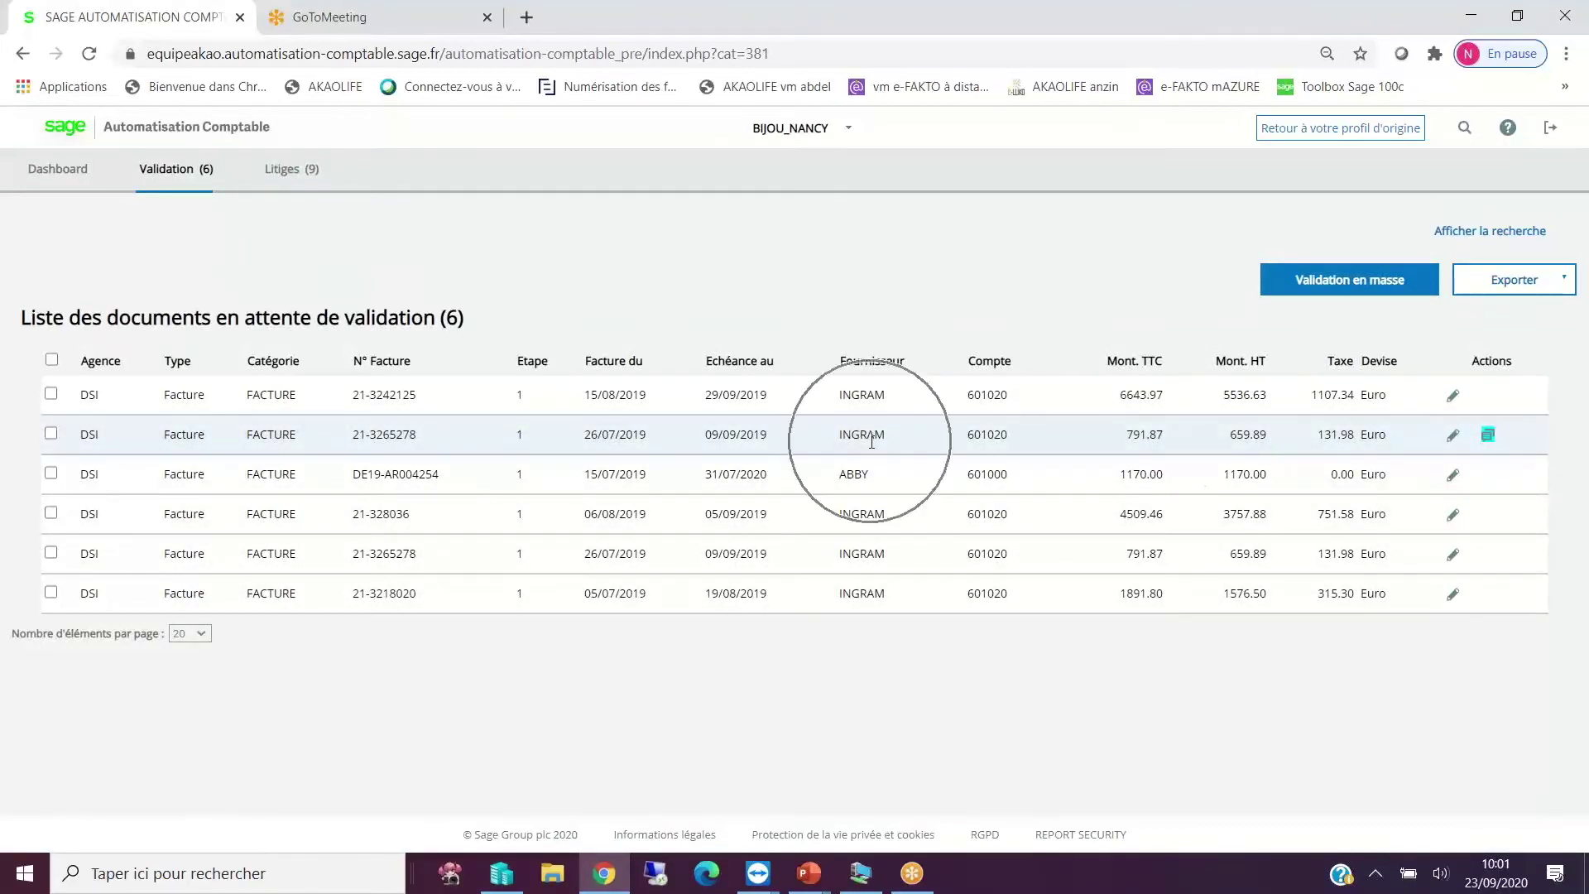
left_click(1455, 437)
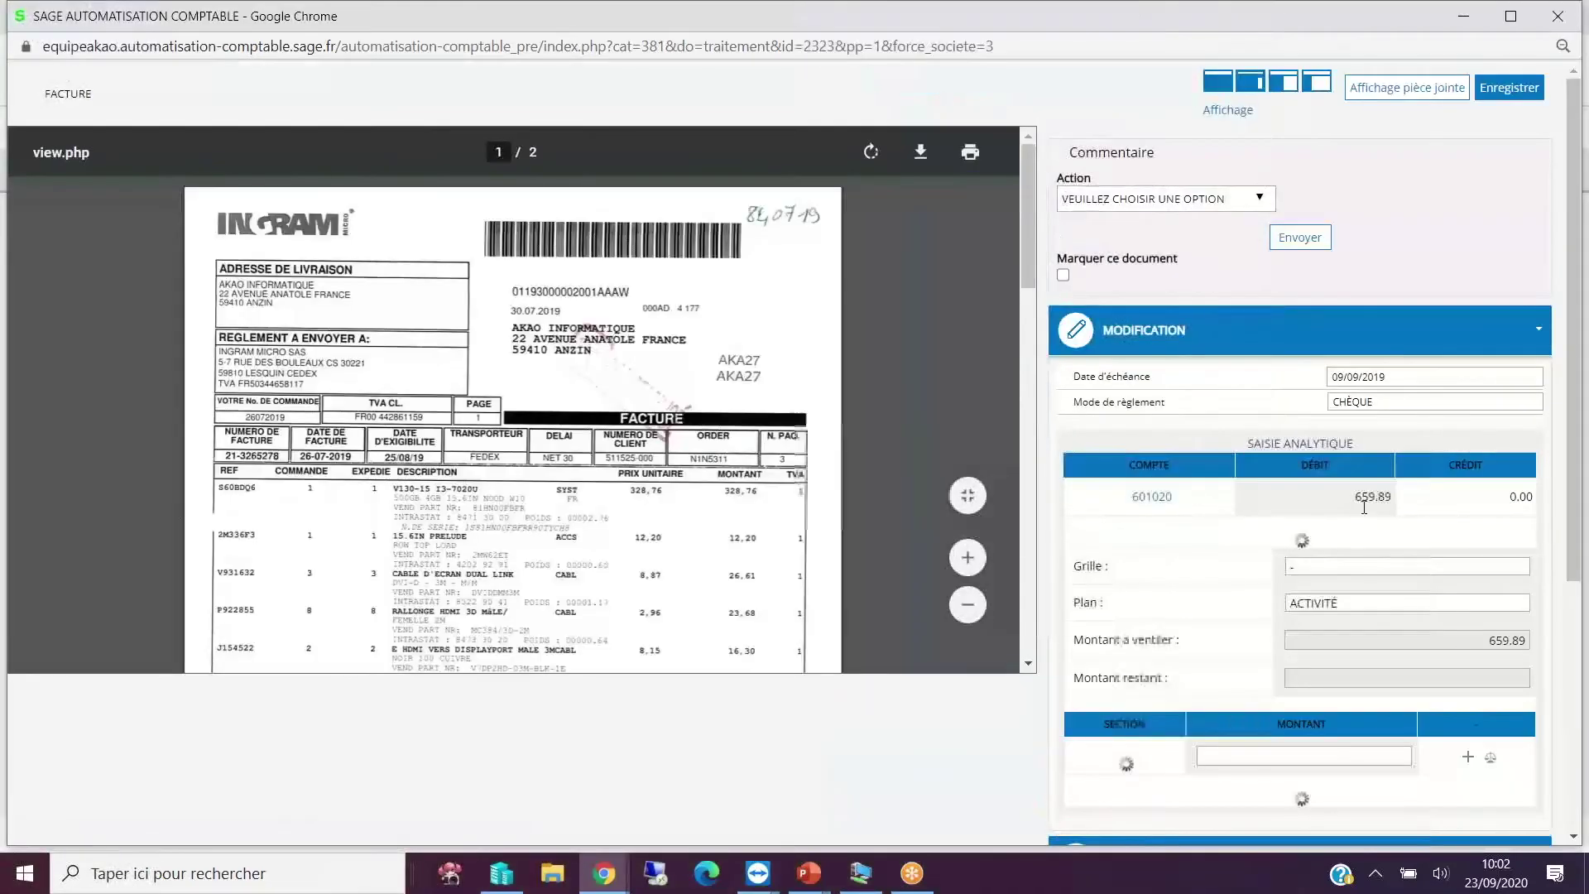
Review the available validation actions, choose Poser une question and view its possible recipients.
left_click(1141, 197)
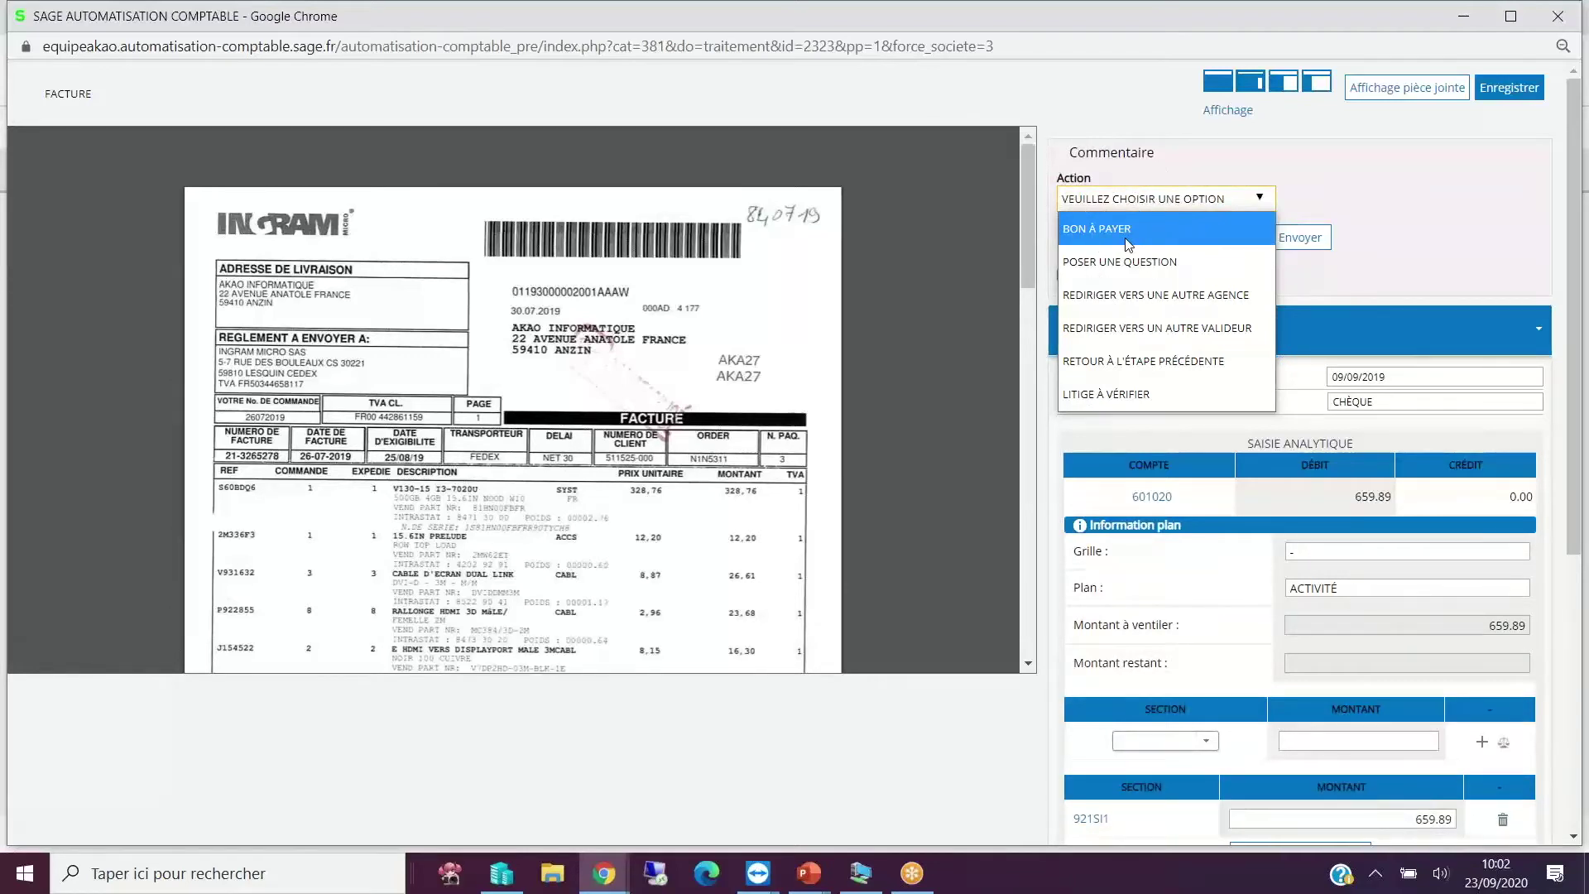
left_click(1219, 239)
left_click(1170, 335)
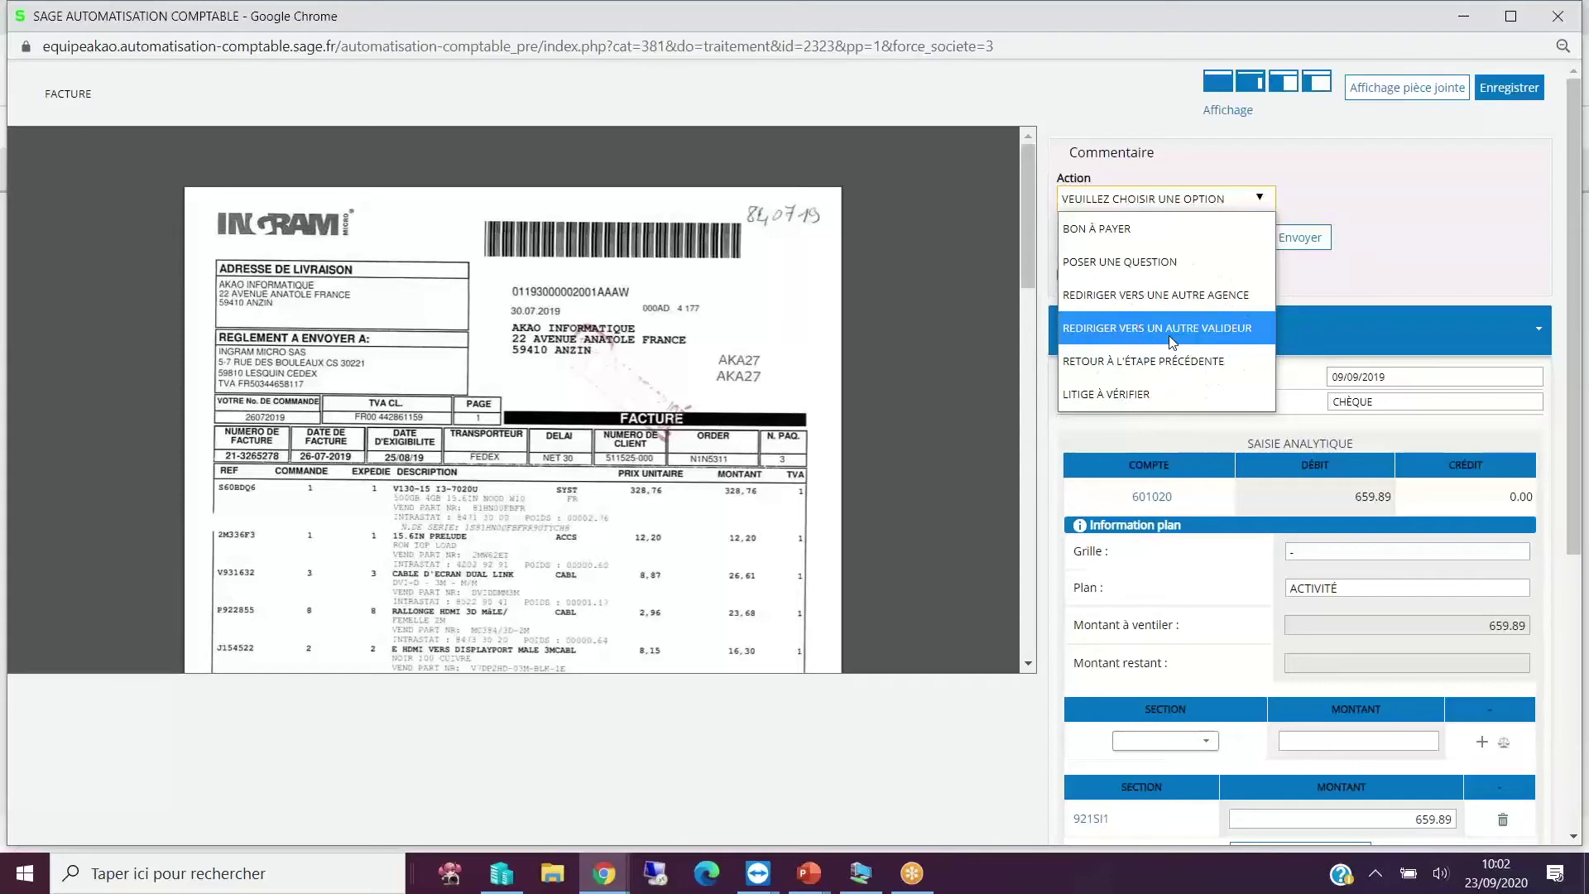
left_click(1151, 299)
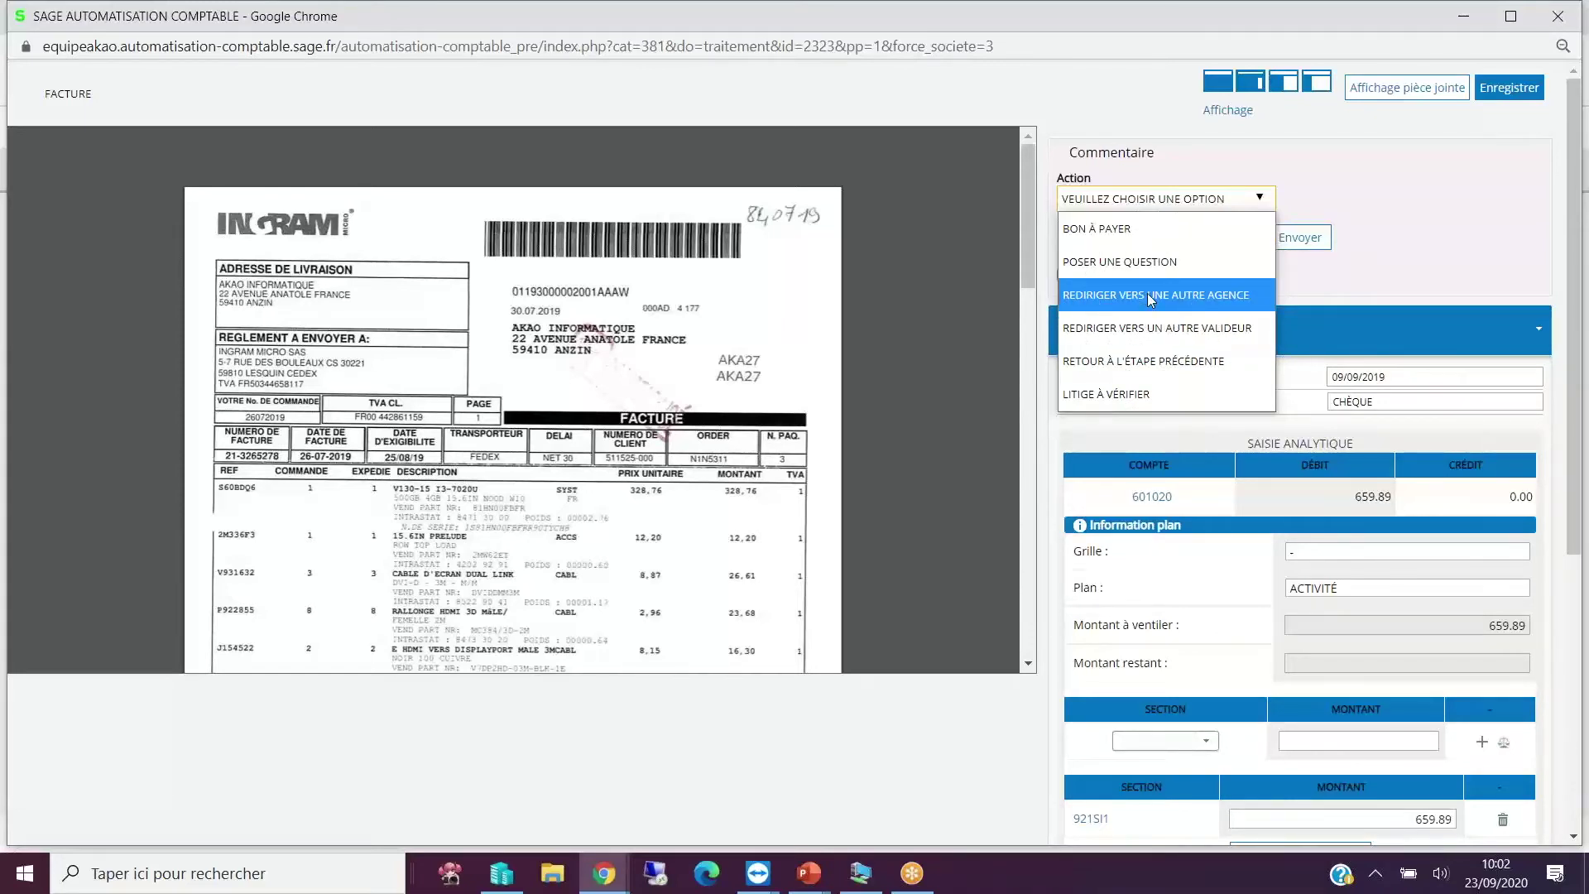
left_click(1133, 273)
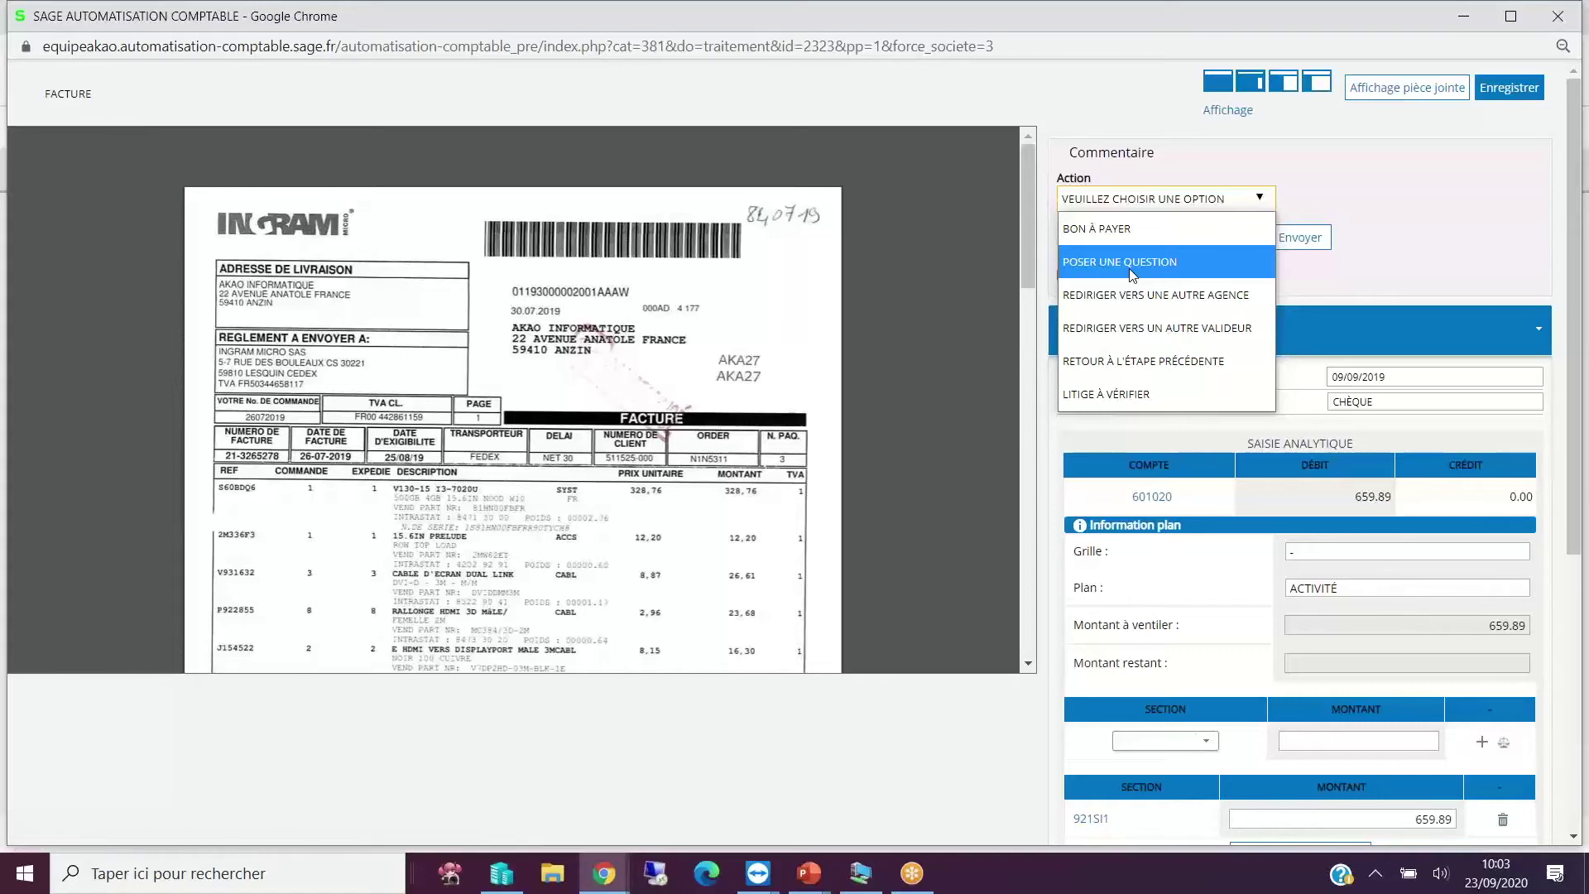
left_click(1131, 264)
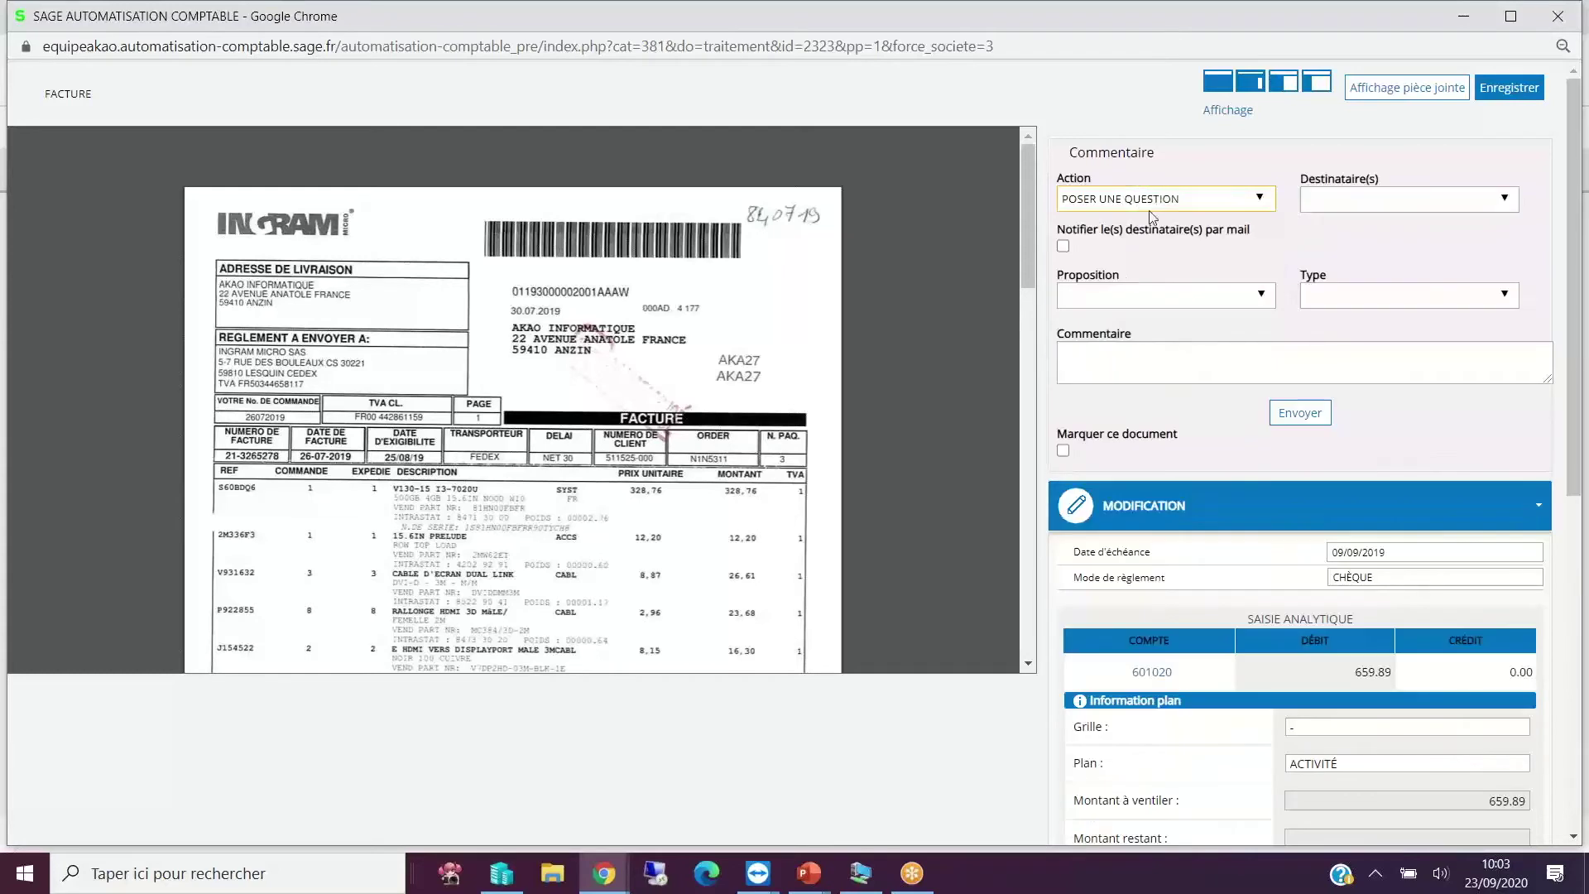
left_click(1406, 200)
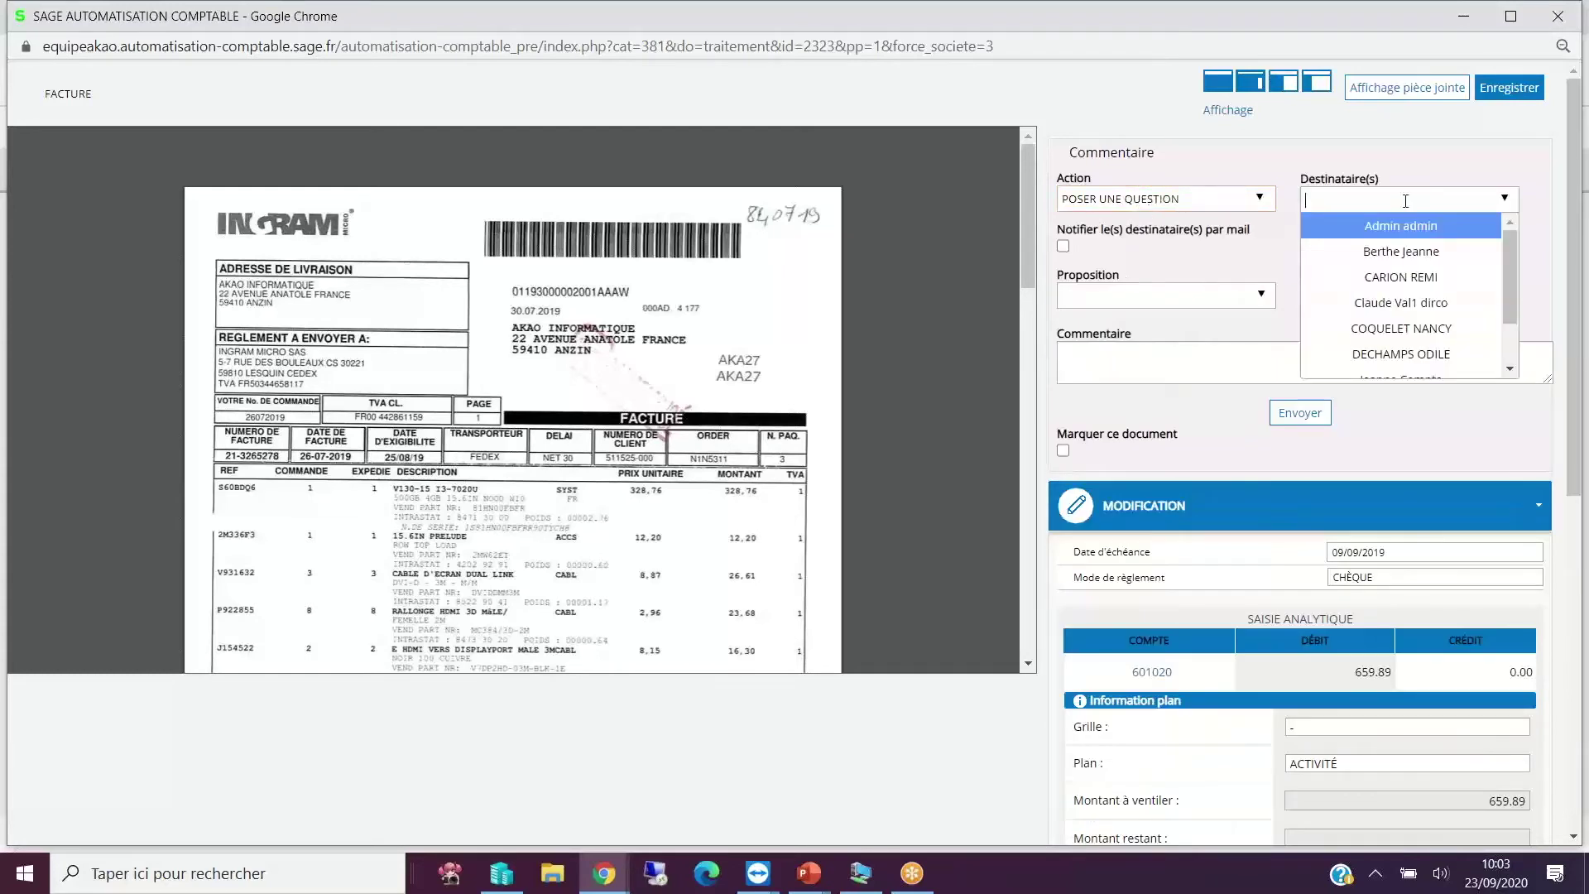
left_click(1202, 258)
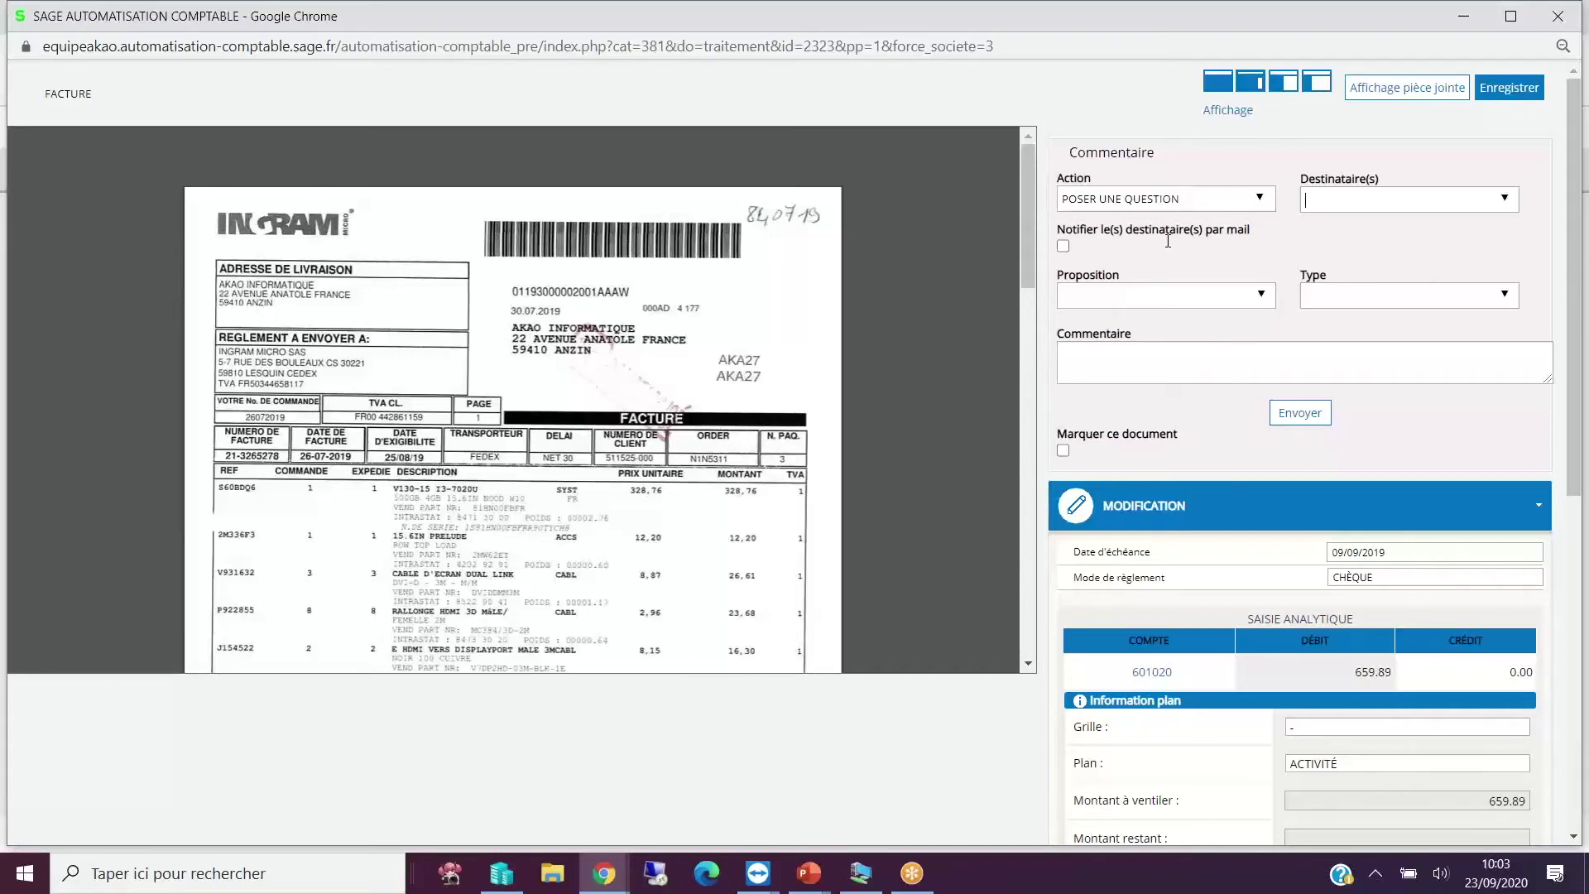
Set the INGRAM invoice's validation action to Bon à payer and send it.
left_click(1149, 203)
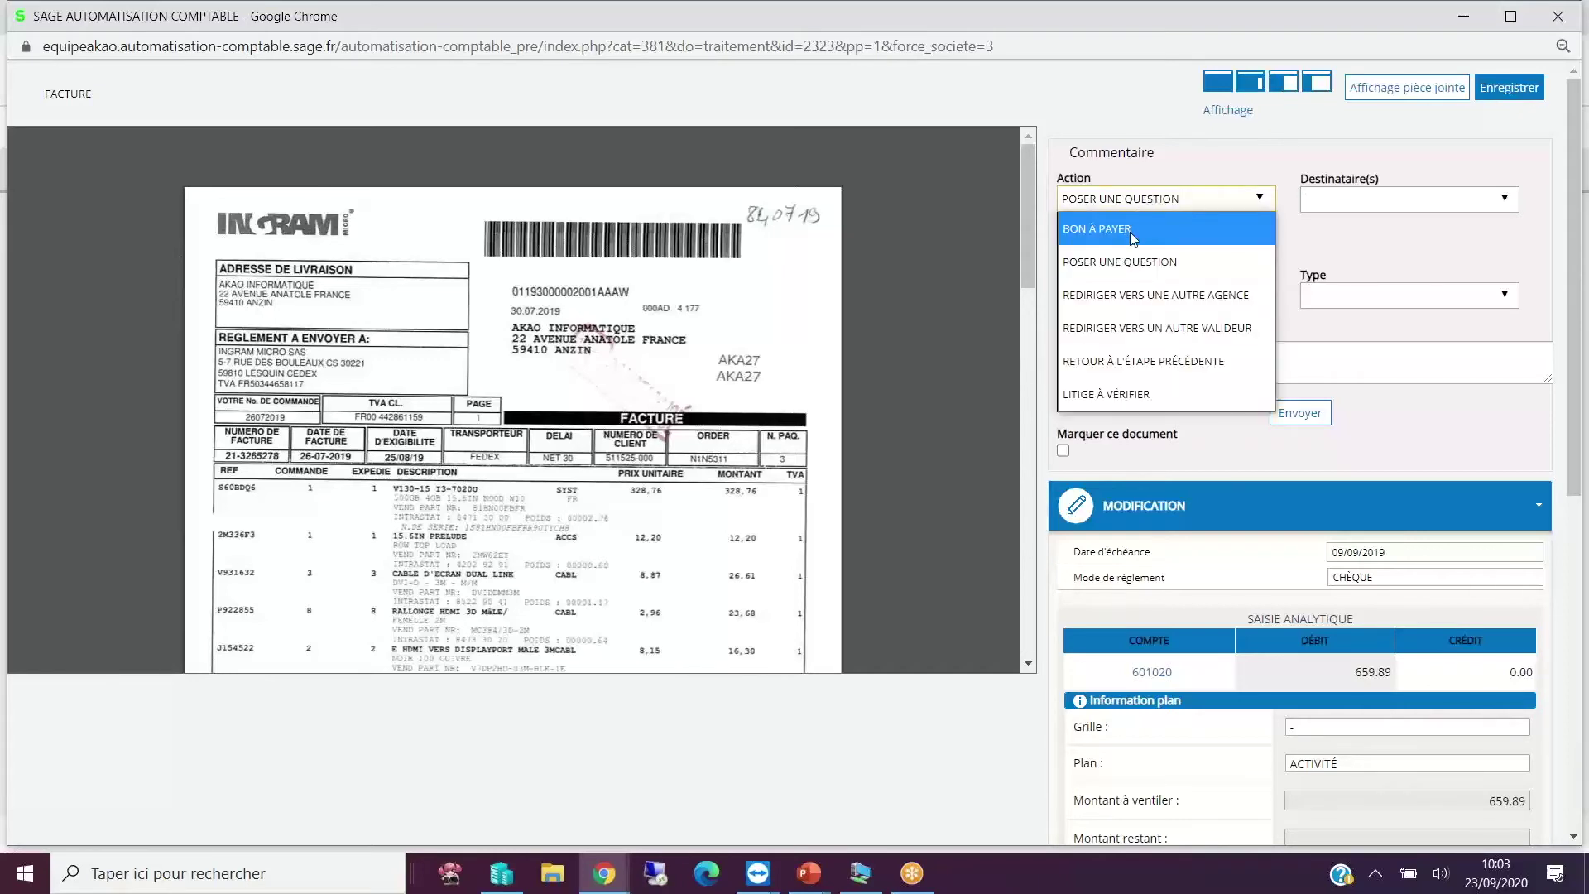
left_click(1132, 231)
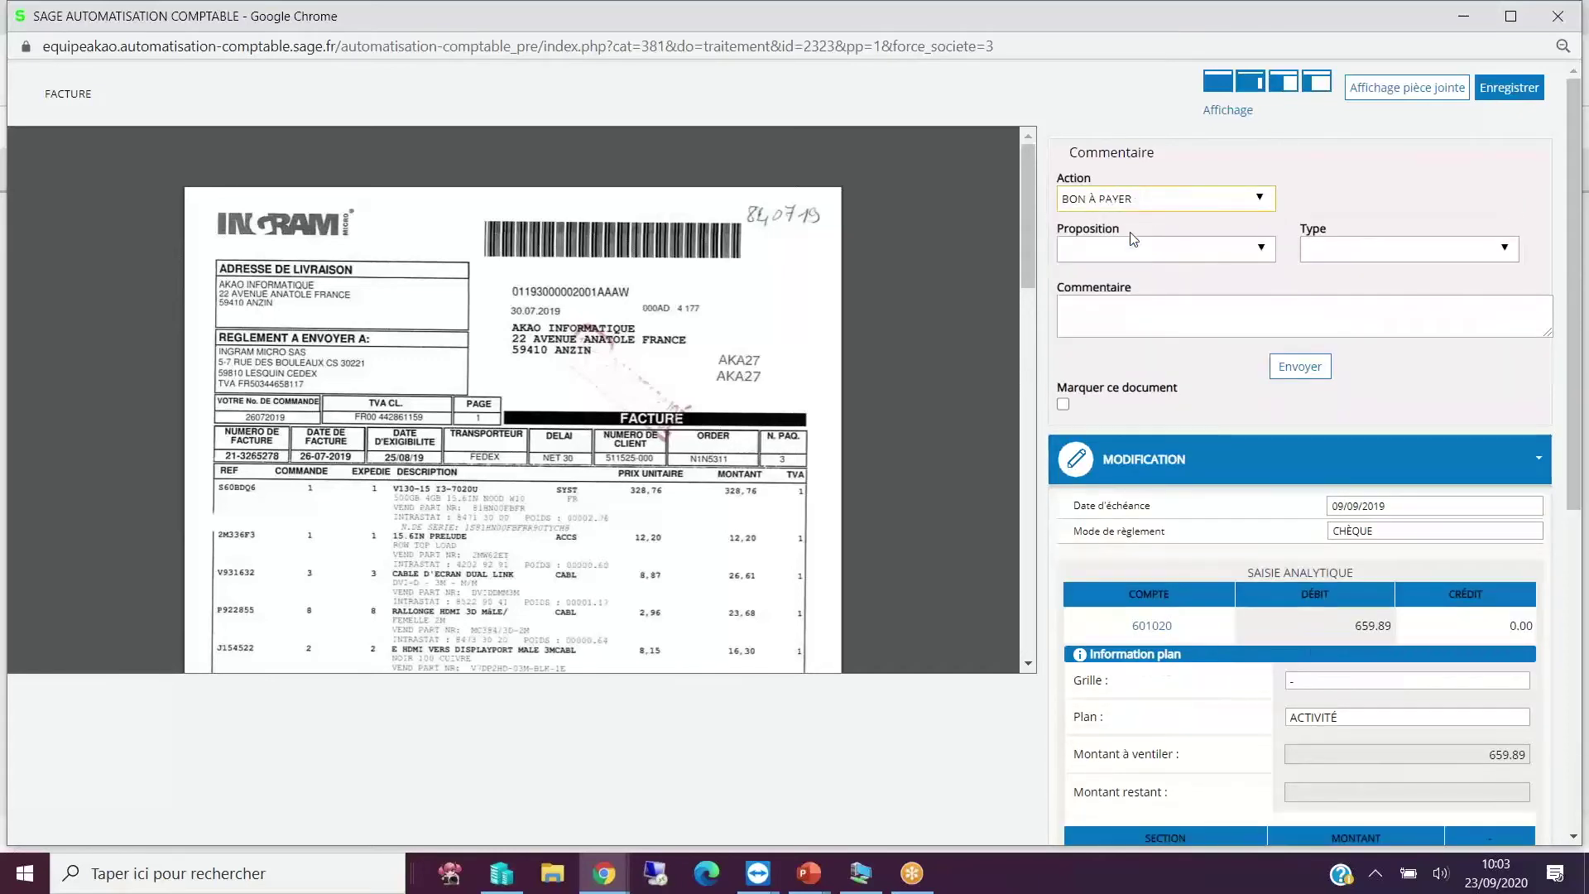
left_click(1303, 366)
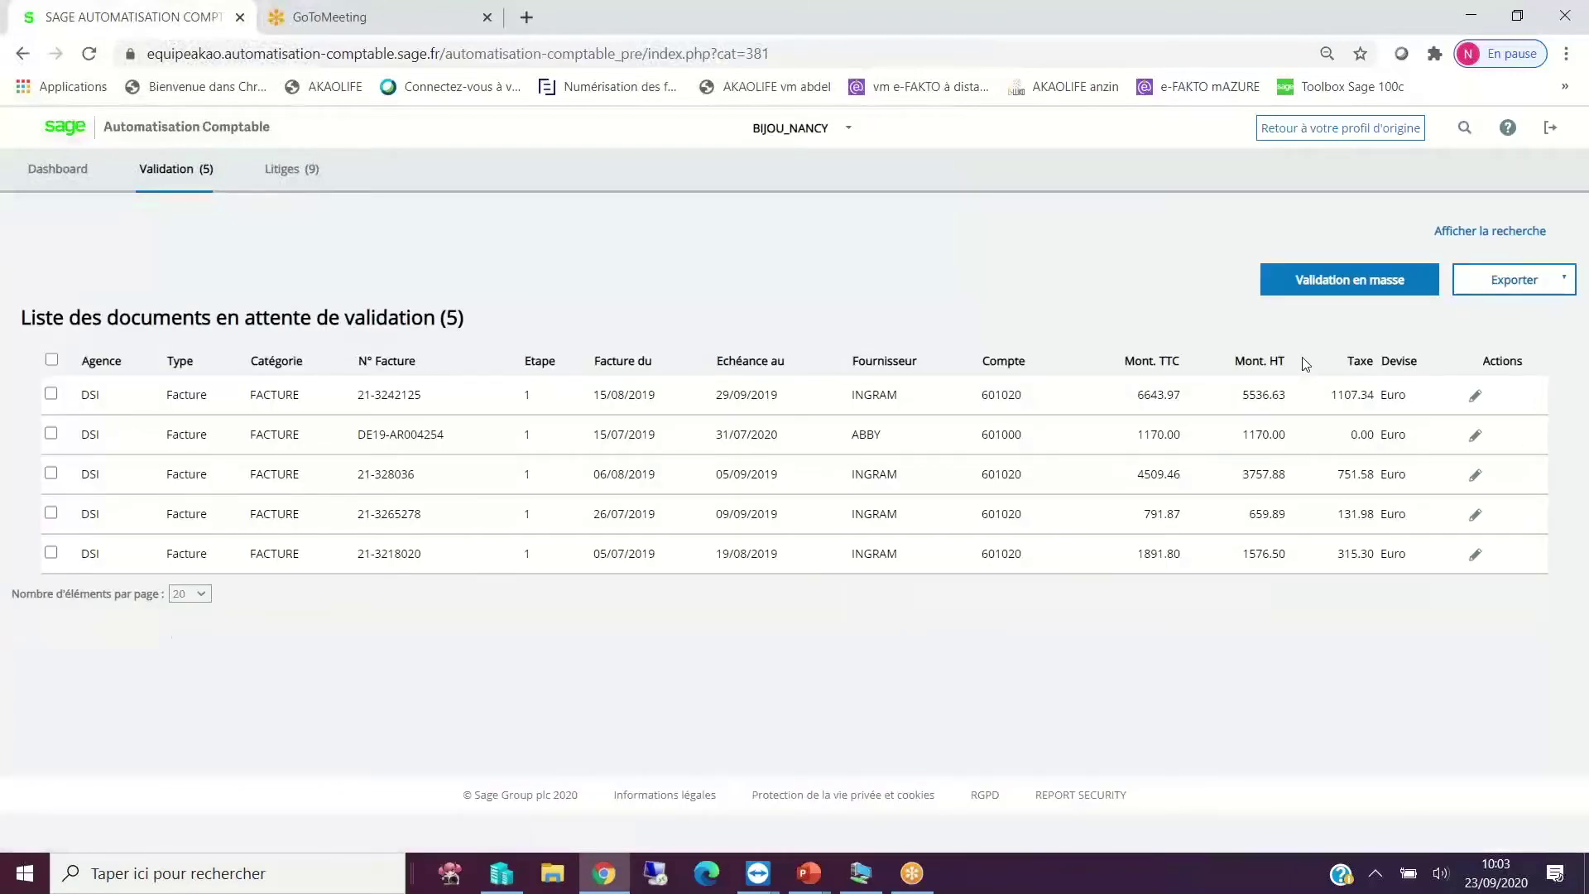
Return to the original profile, open the accounting document list and check the pending-answer flag on INGRAM invoice 21-3285036.
left_click(1364, 136)
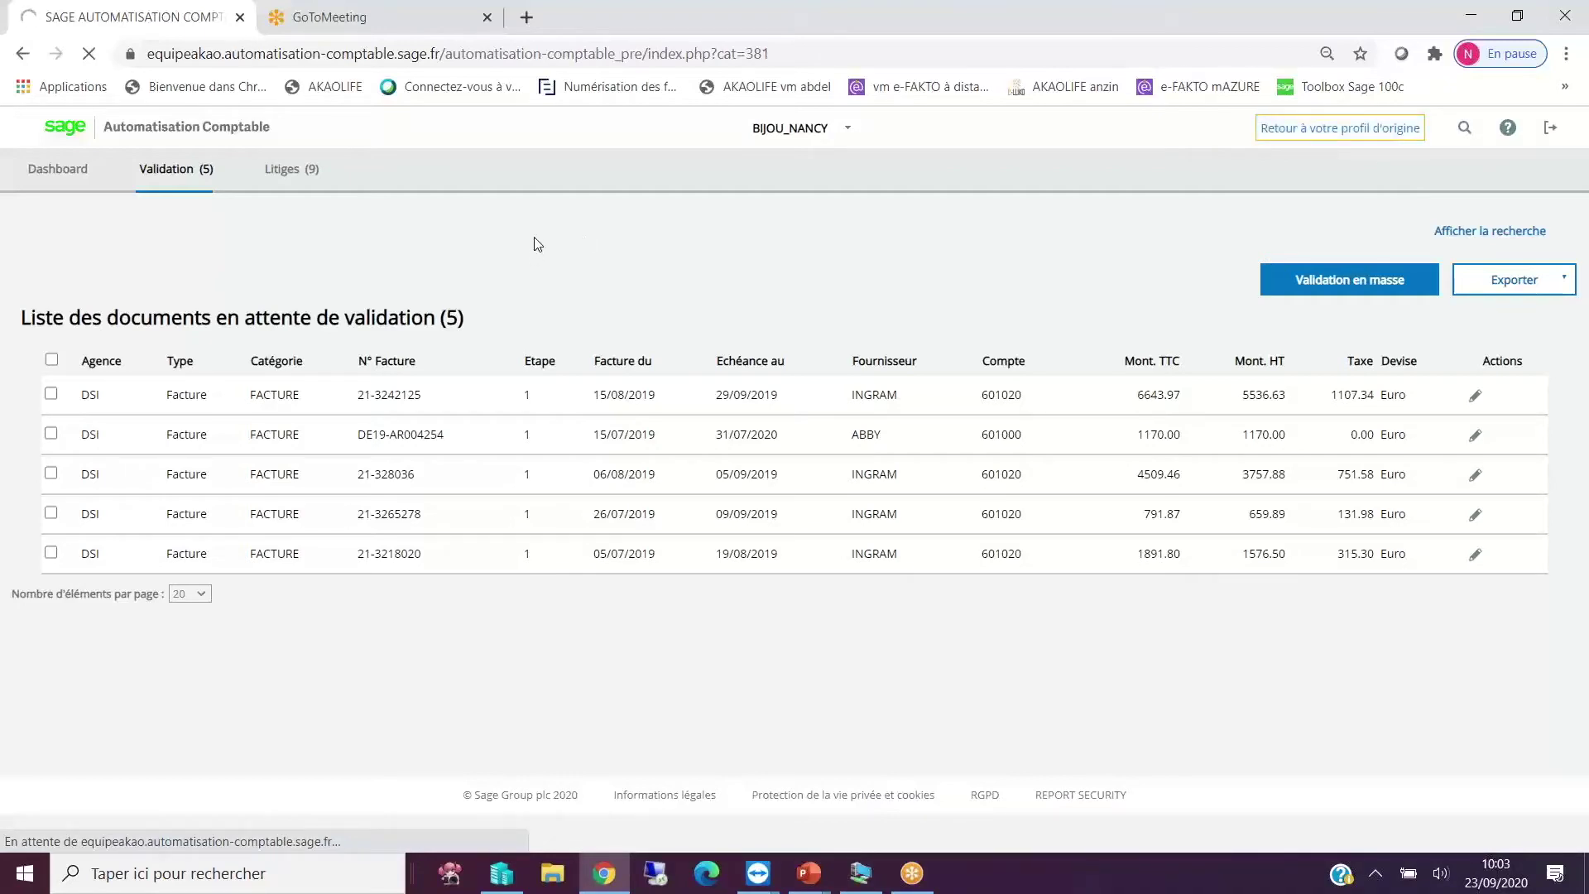
scroll(1335, 593, "down", 4)
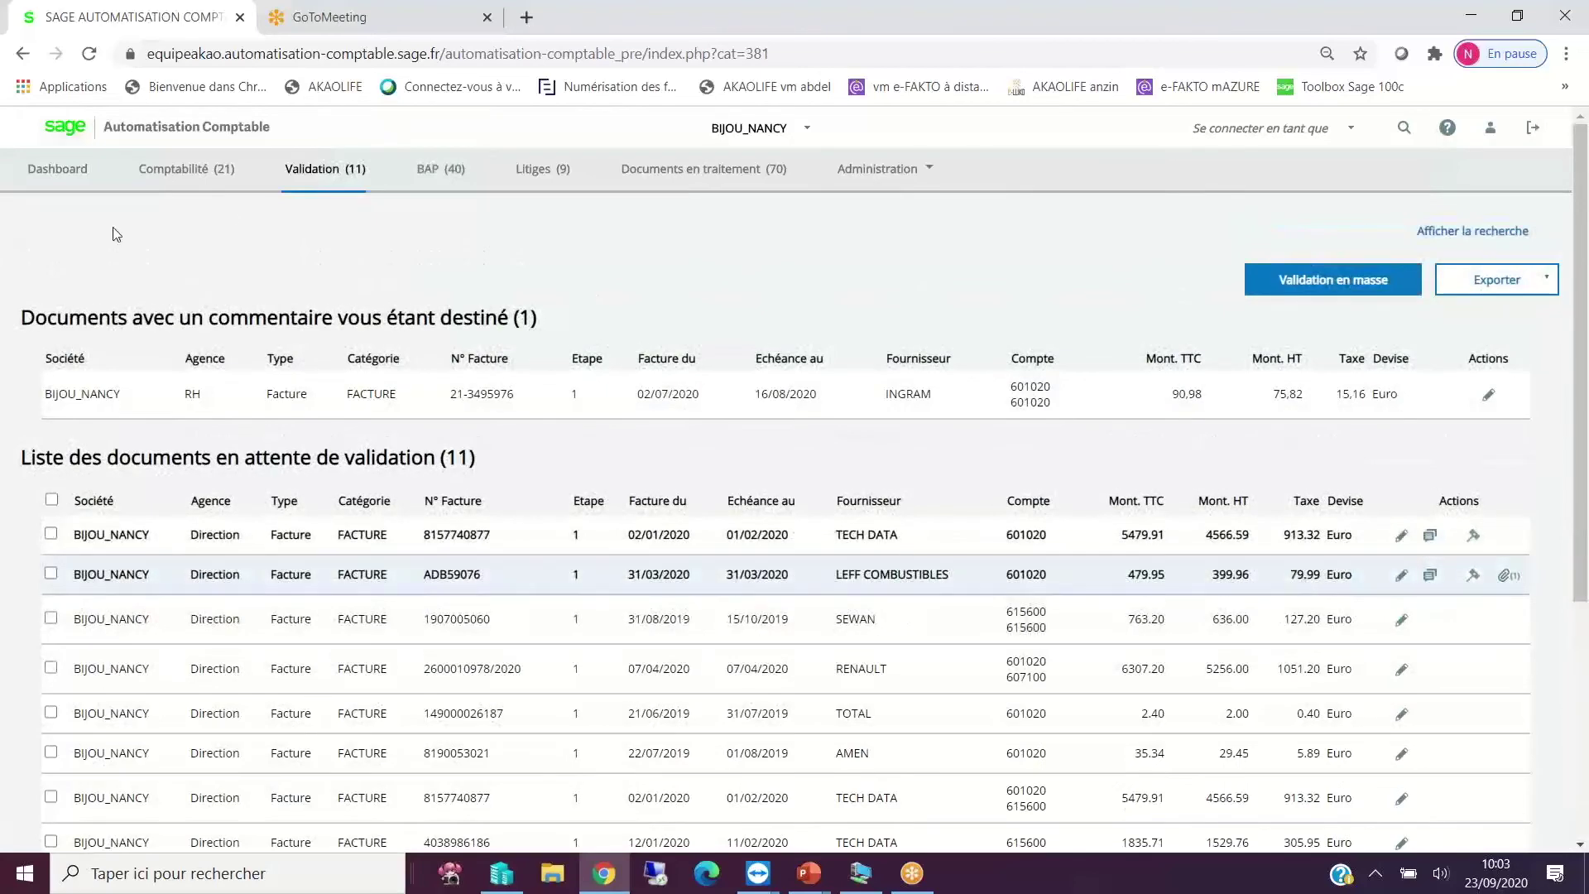
left_click(206, 171)
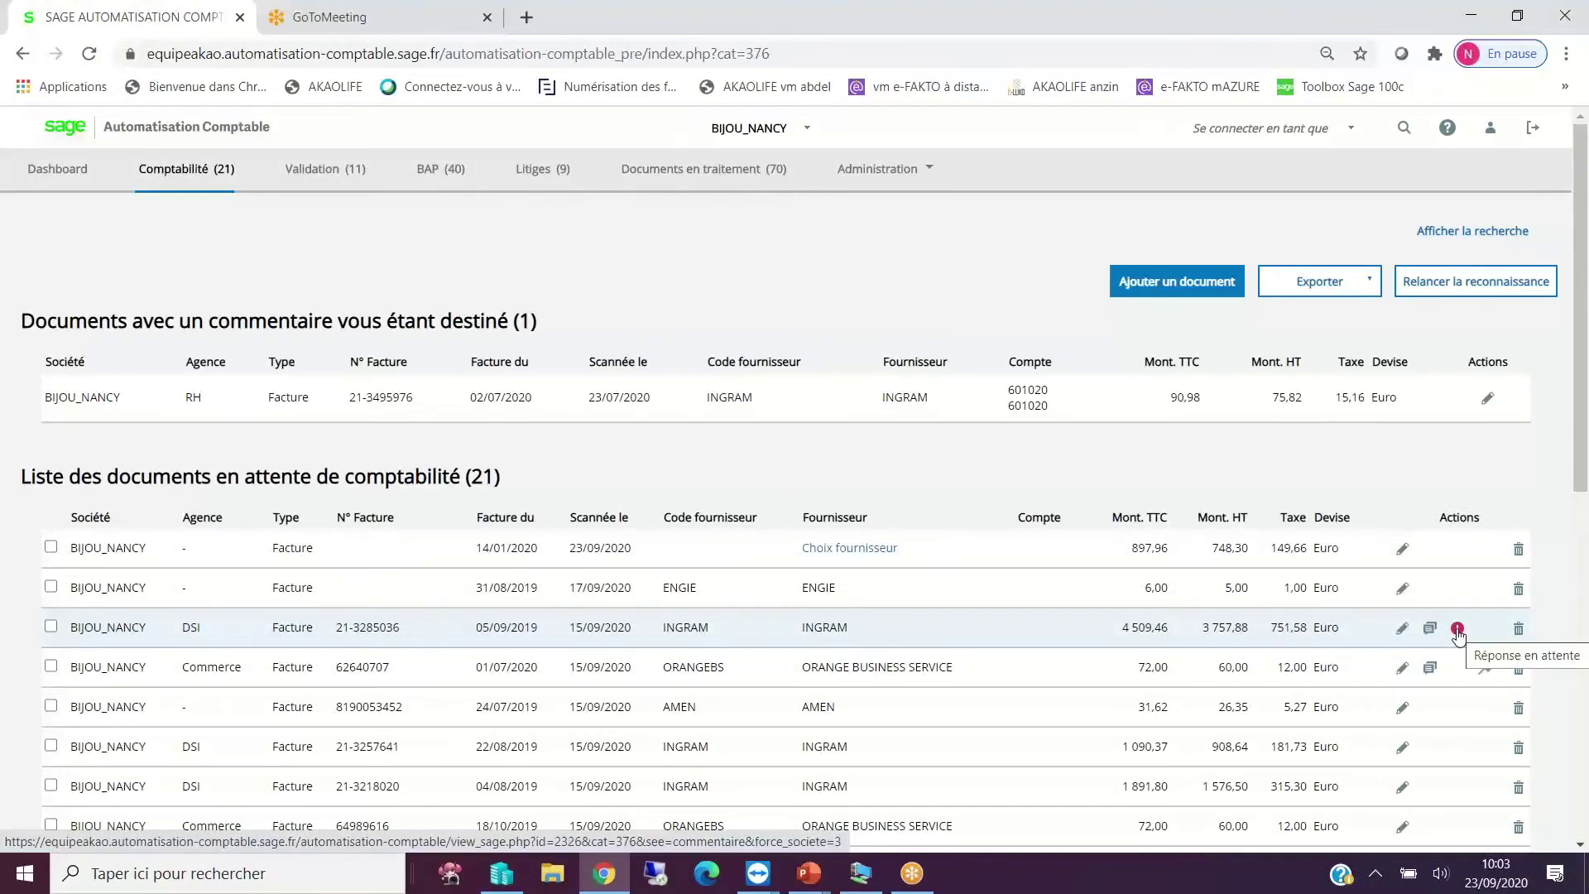
left_click(1458, 631)
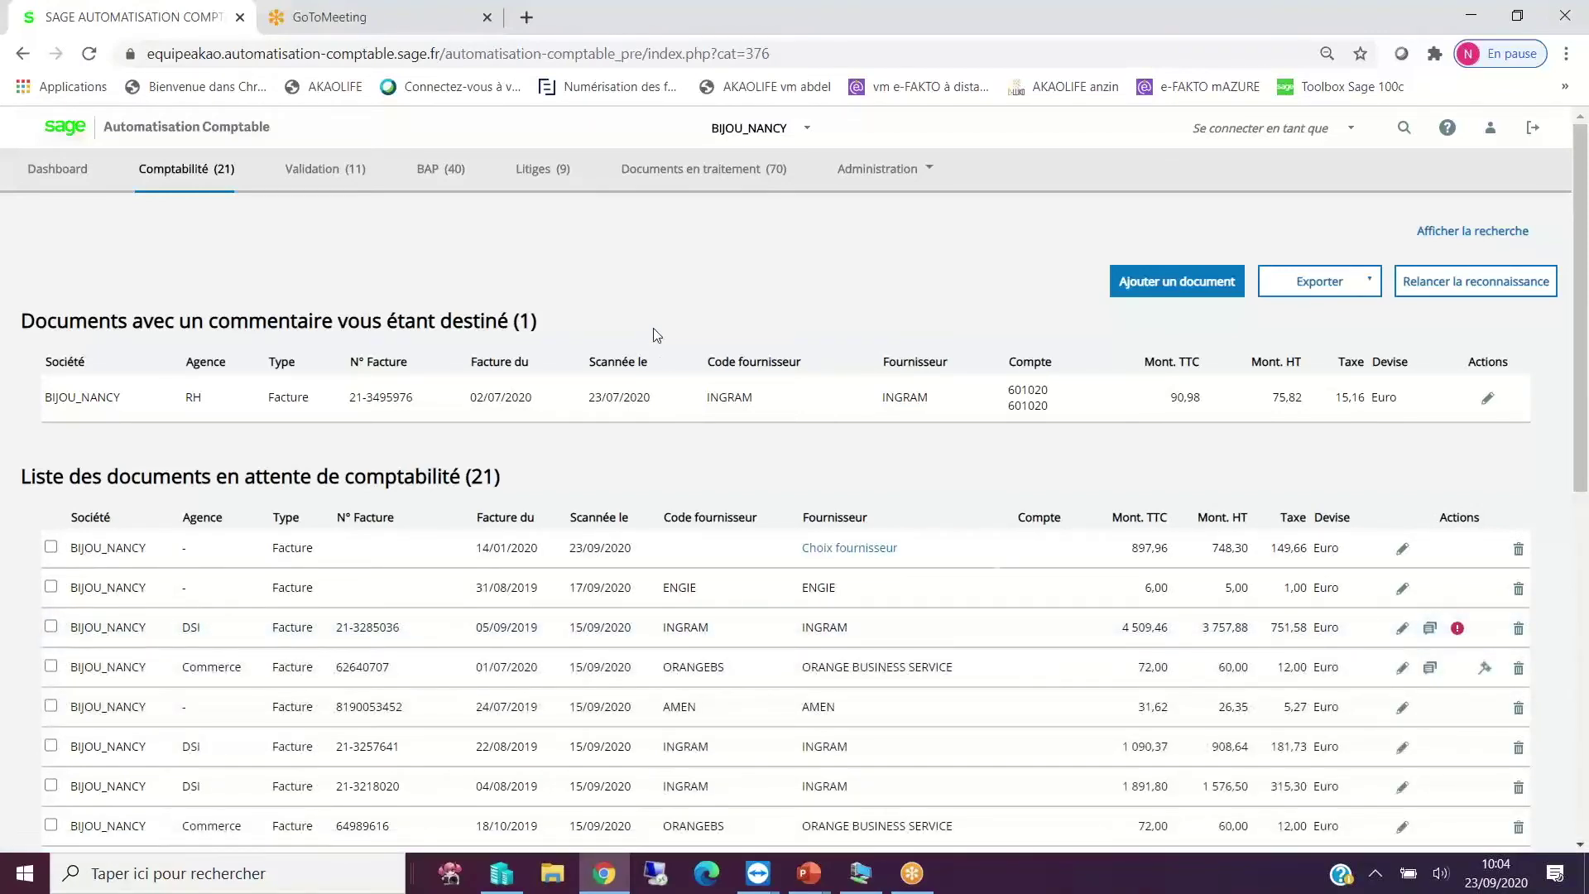
Switch to the VM-NANCY2-17042 TeamViewer session and launch the synchronisation of company BIJOU_NANCY.
left_click(770, 874)
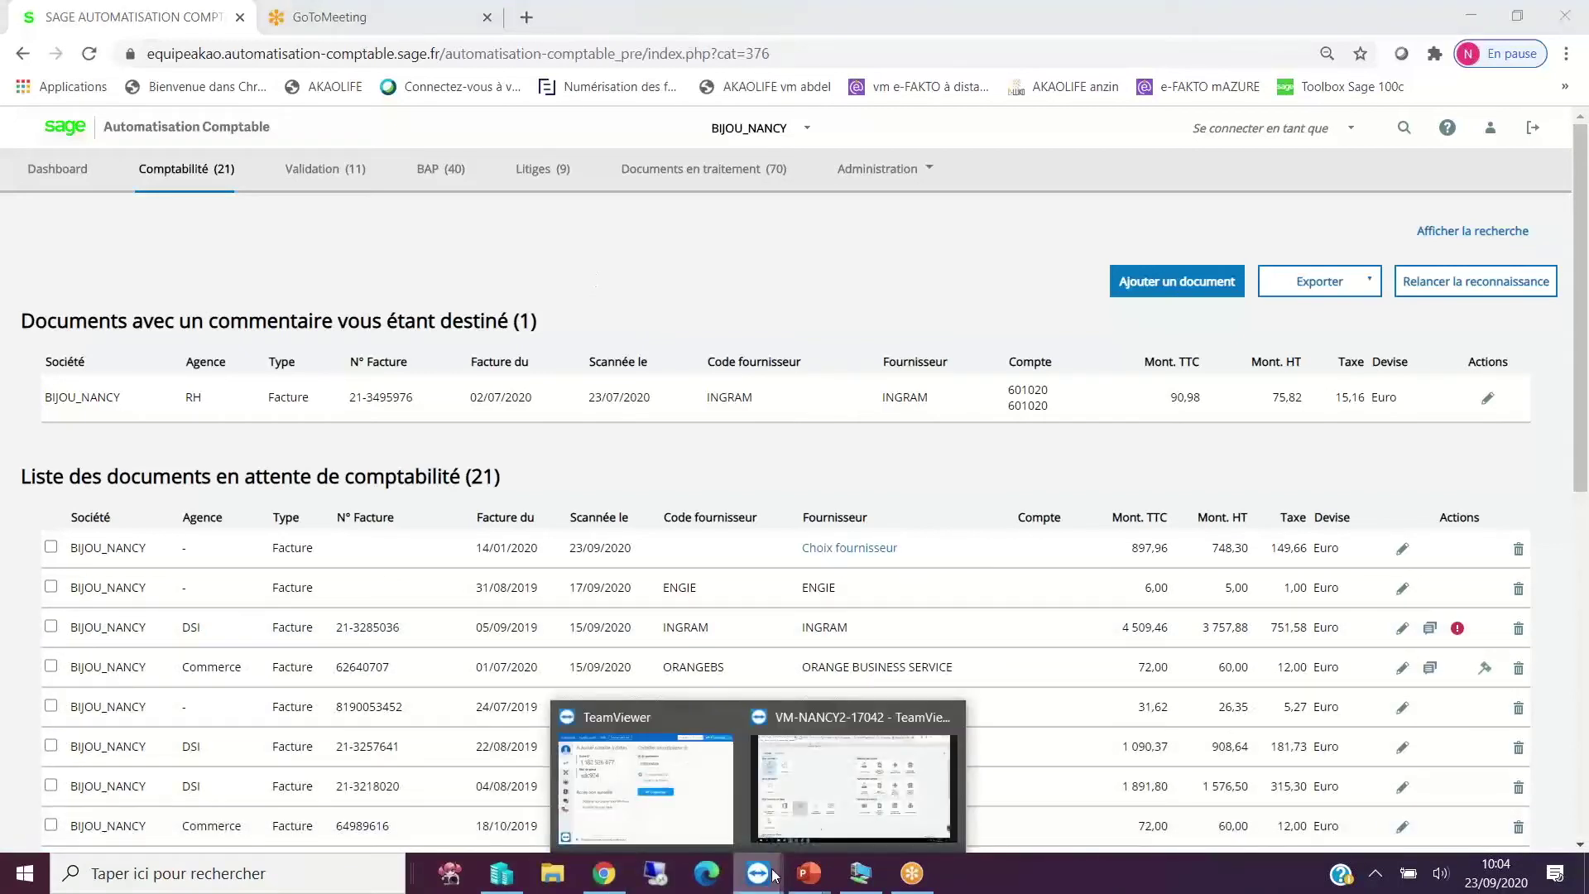
left_click(837, 748)
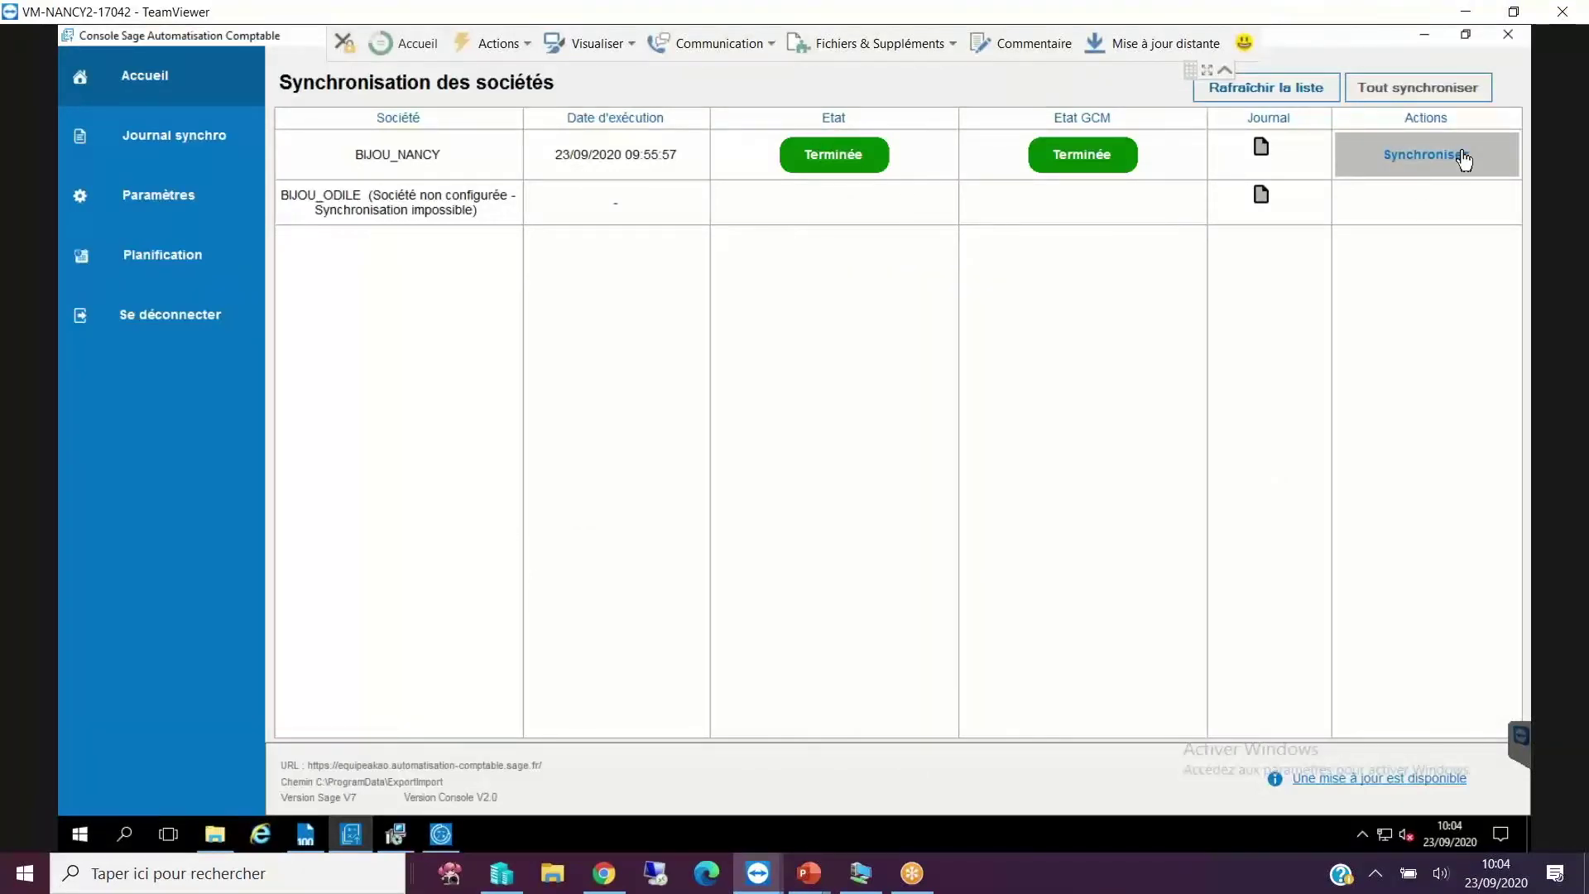
left_click(1463, 159)
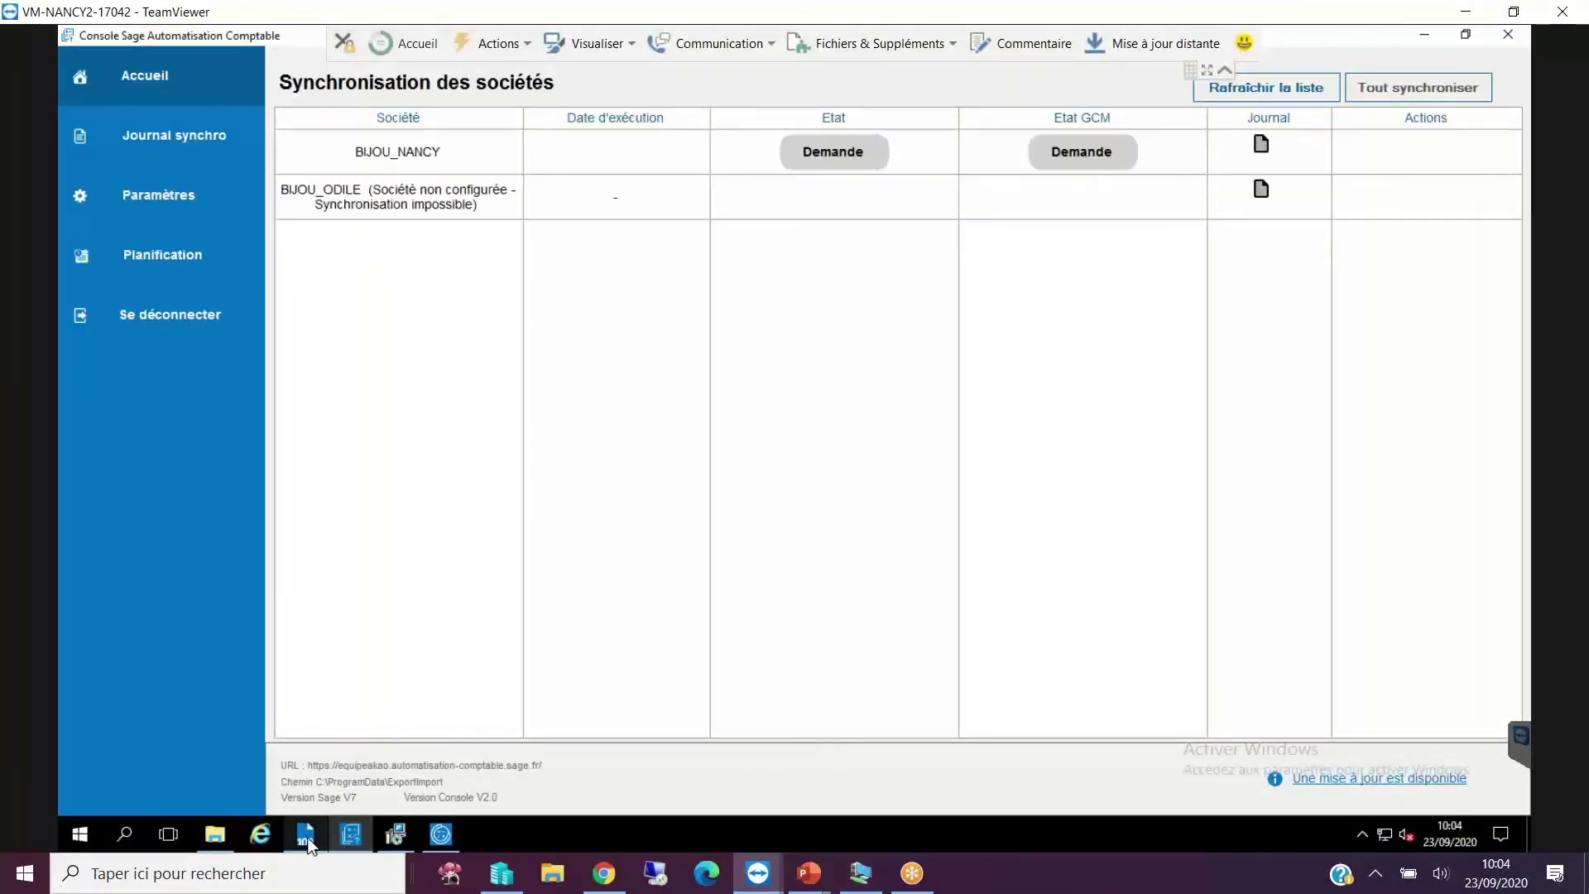
View Sage 100cloud Gestion commerciale, the synchronisation console's status and the journal entry list in Sage 100cloud Comptabilité.
left_click(307, 838)
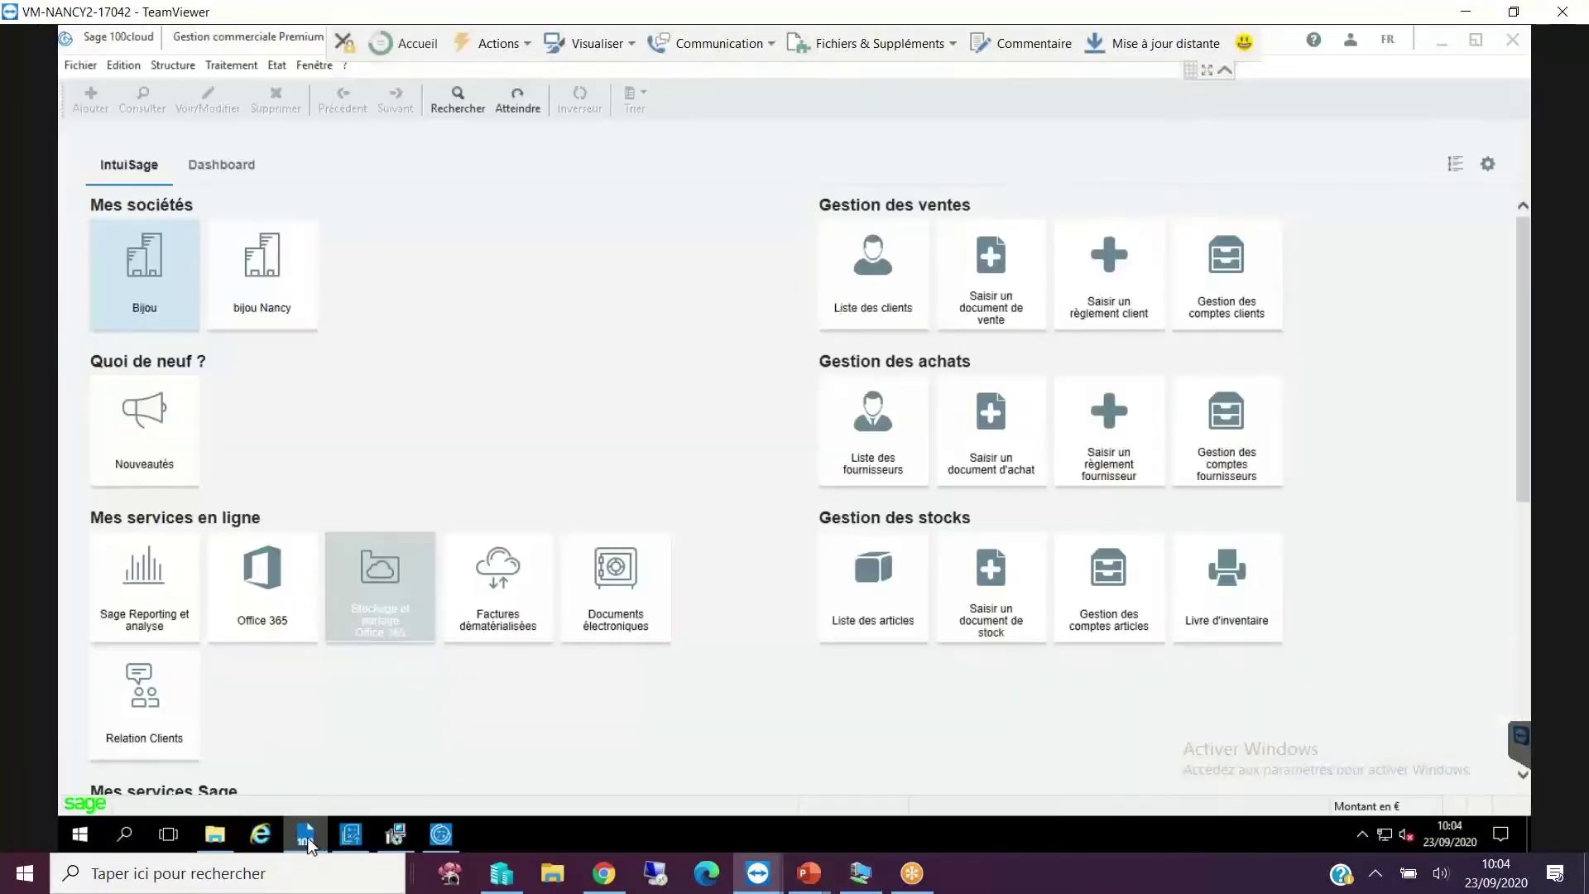
left_click(353, 837)
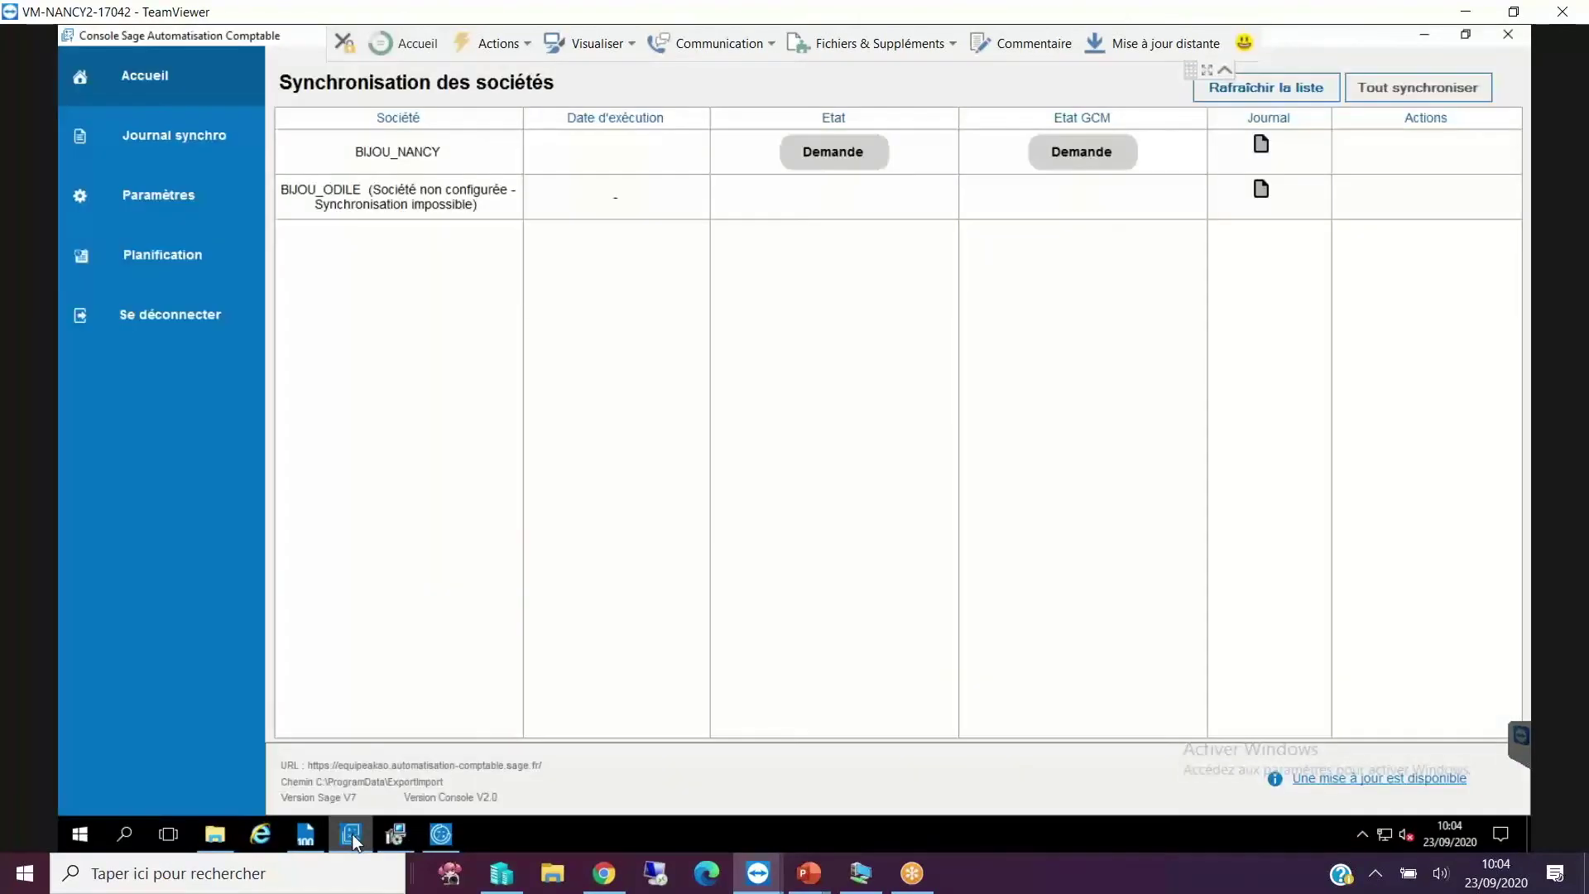
left_click(442, 832)
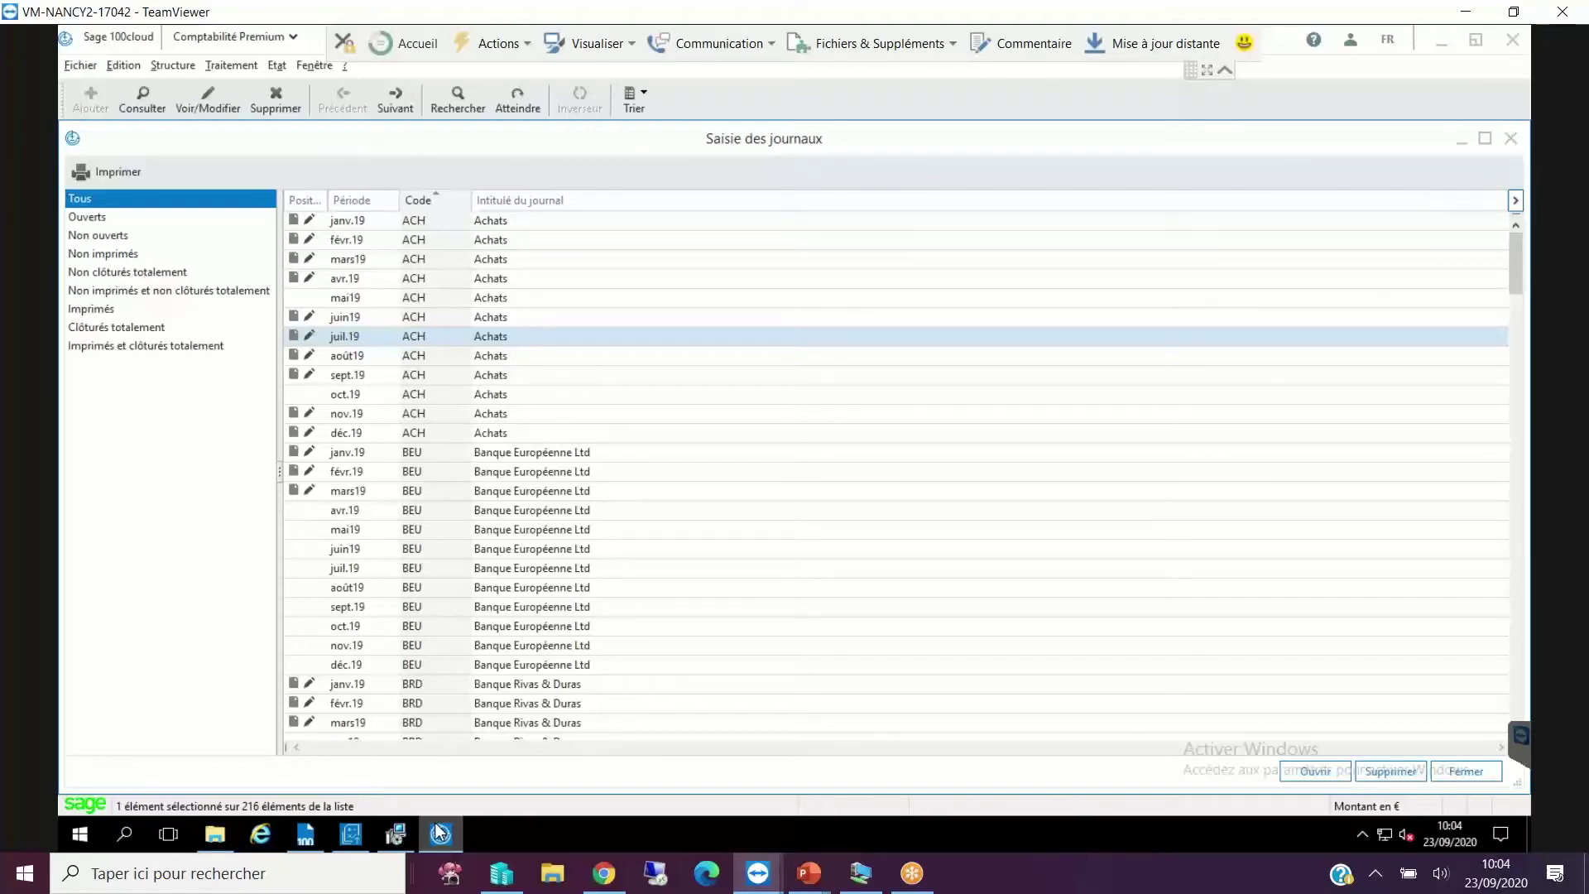
mouse_move(305, 844)
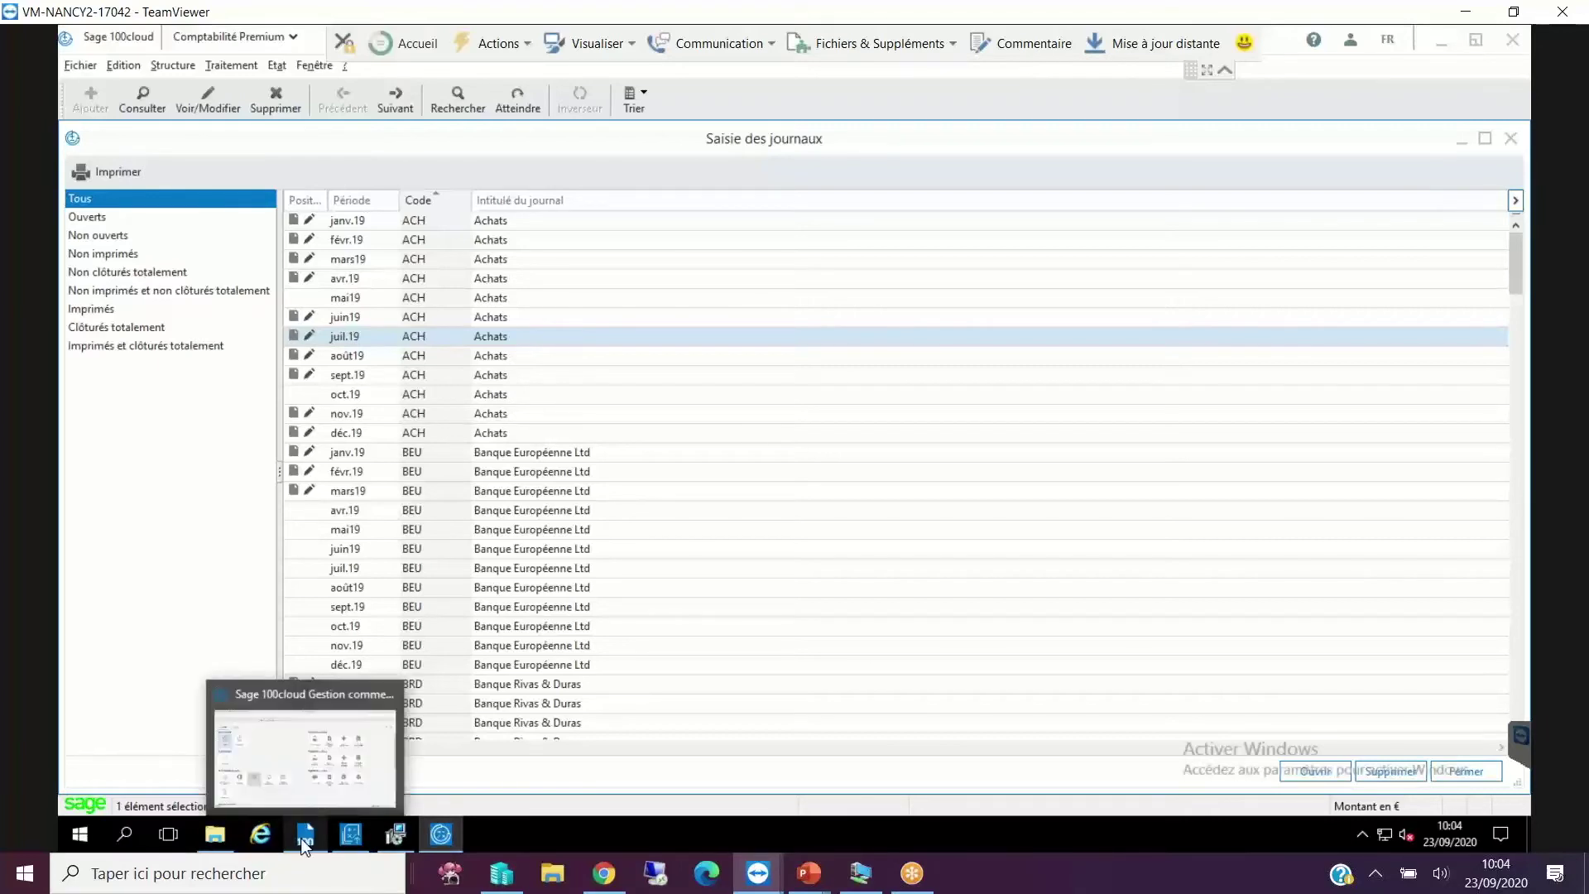
Switch back to Sage Automatisation Comptable in Chrome and open the list of documents approved for payment (BAP).
left_click(617, 887)
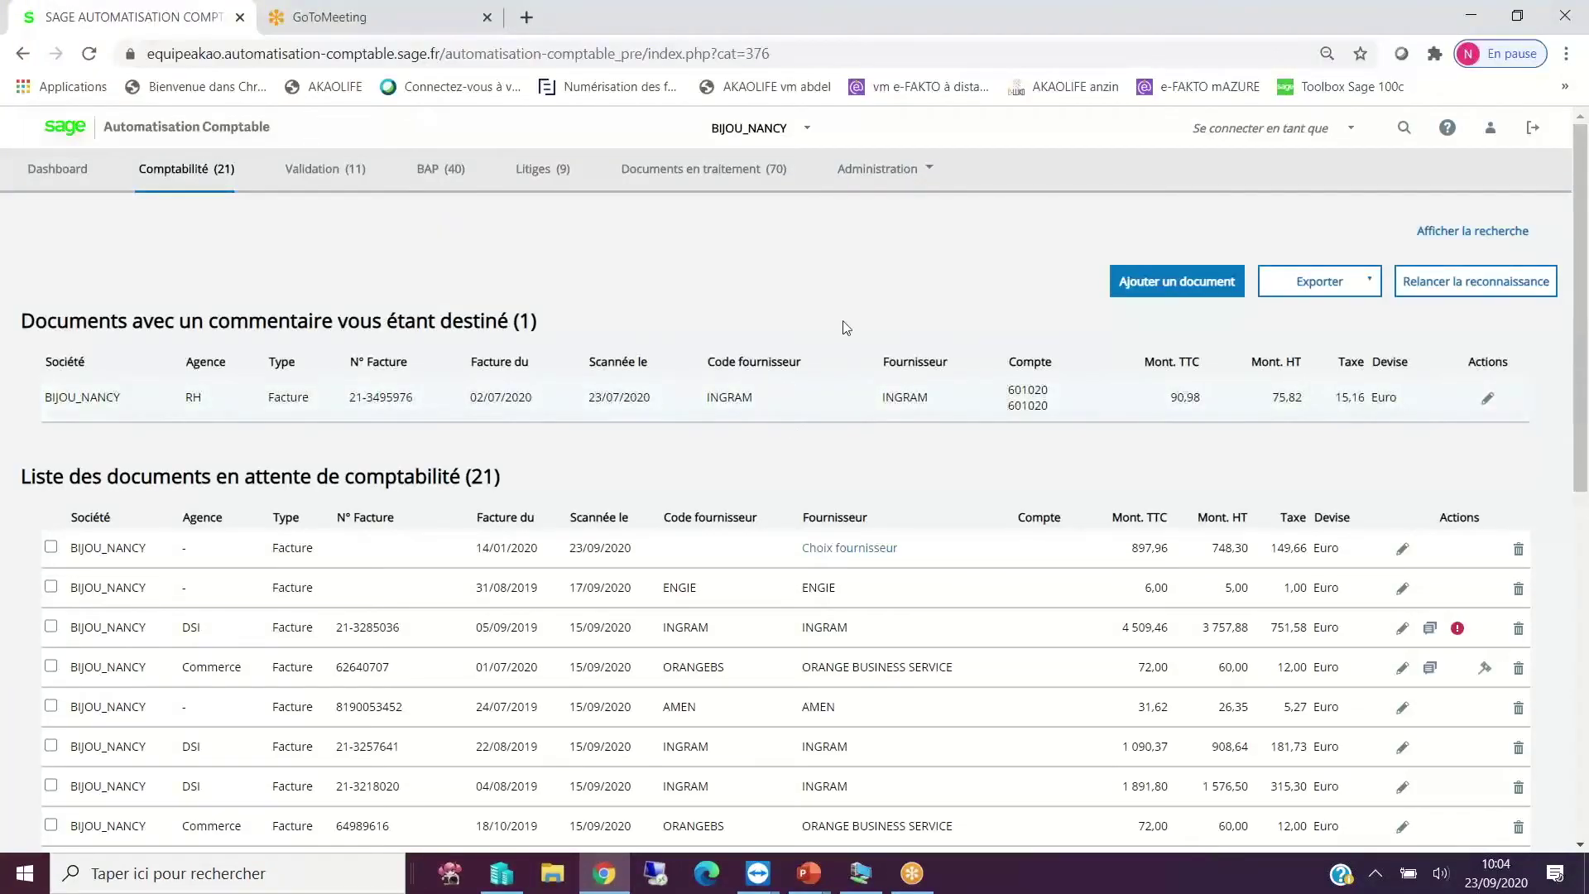
left_click(889, 278)
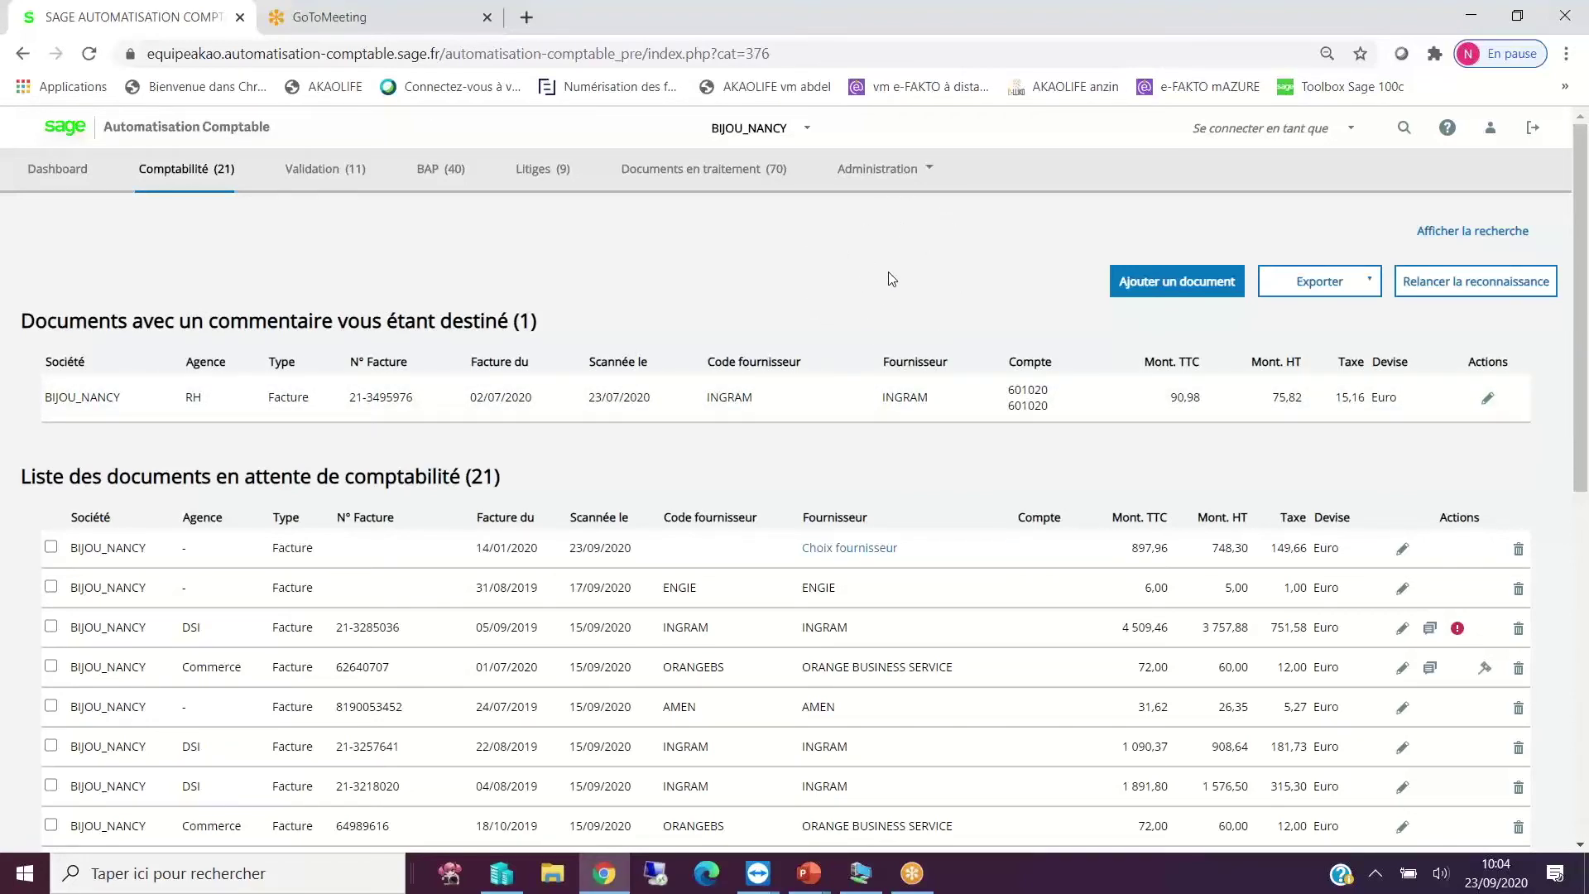
left_click(458, 184)
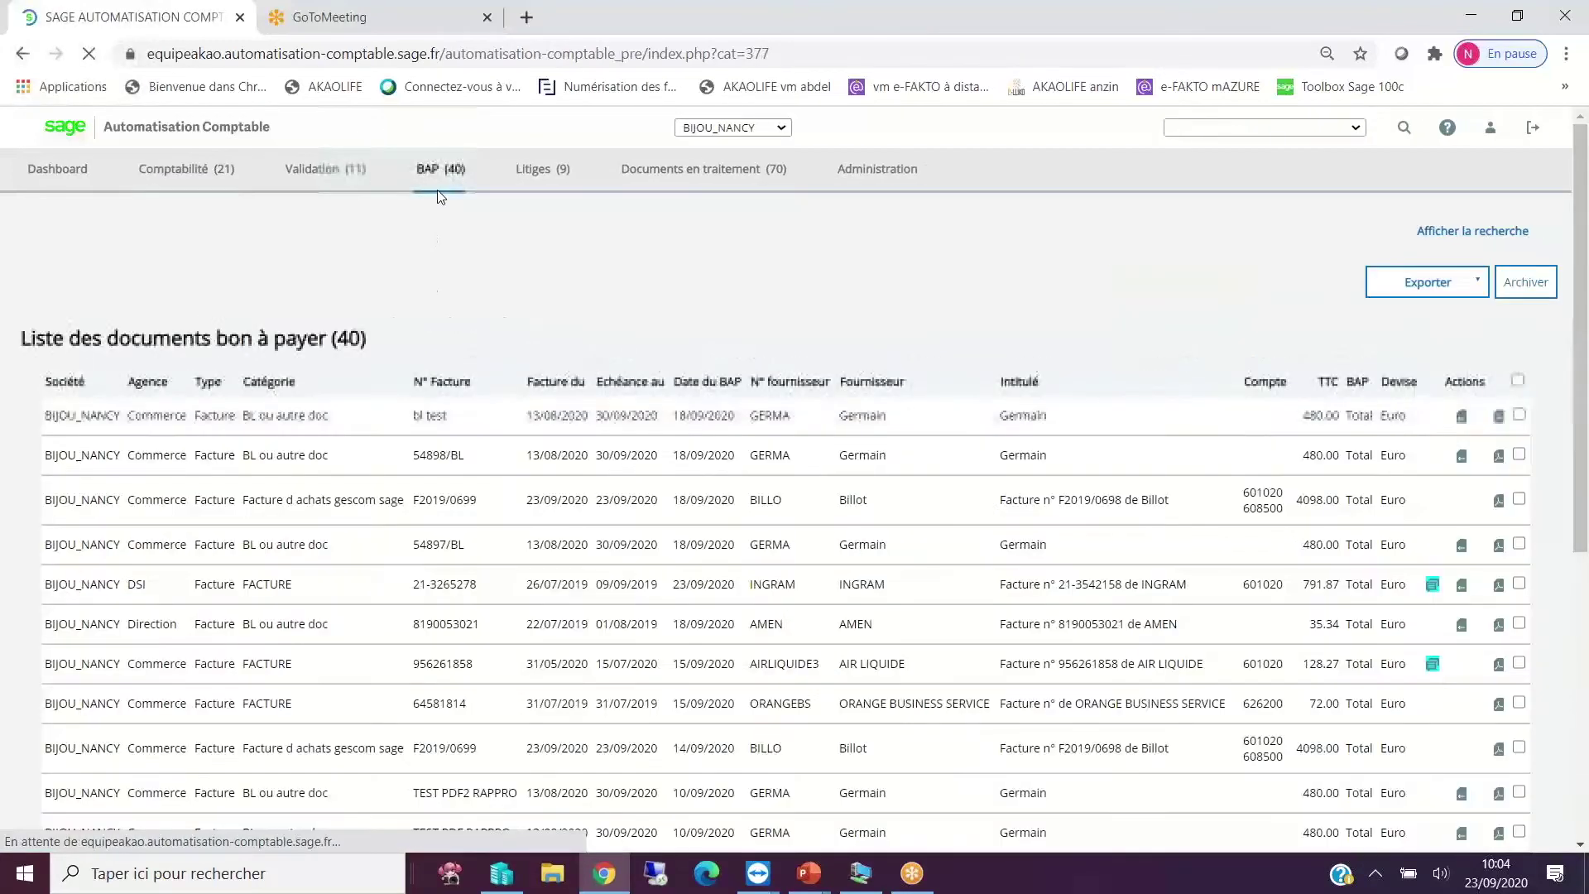
left_click(439, 187)
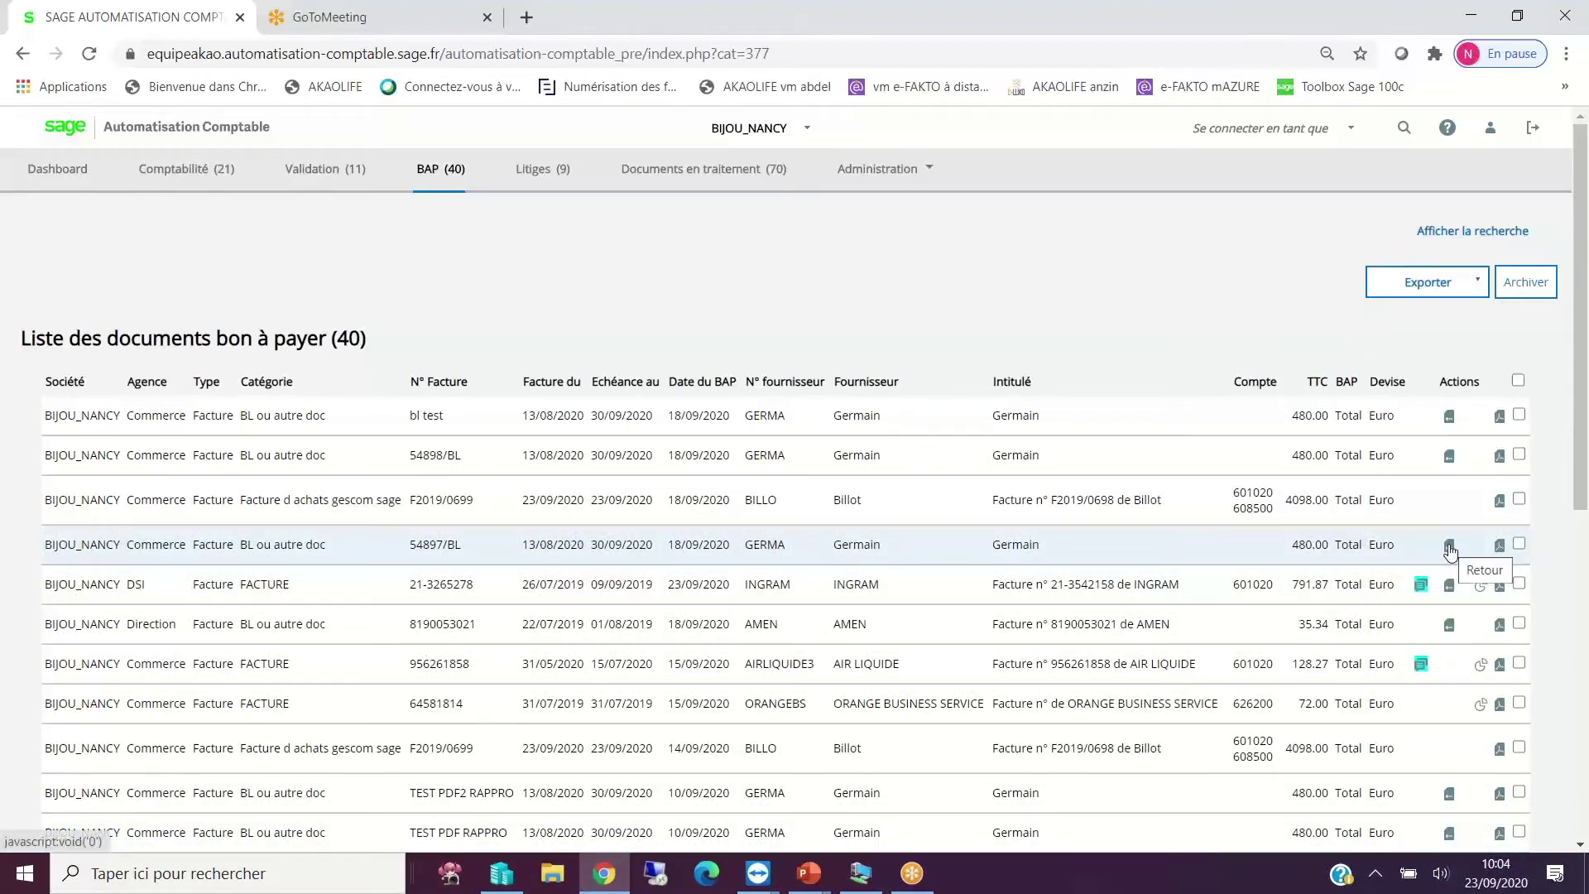
Archive the Billot F2019/0699 documents approved on 18/09/2020 and 14/09/2020 and ORANGE BUSINESS SERVICE invoice 64581814, and review the remaining BAP list.
left_click(1519, 499)
left_click(1519, 703)
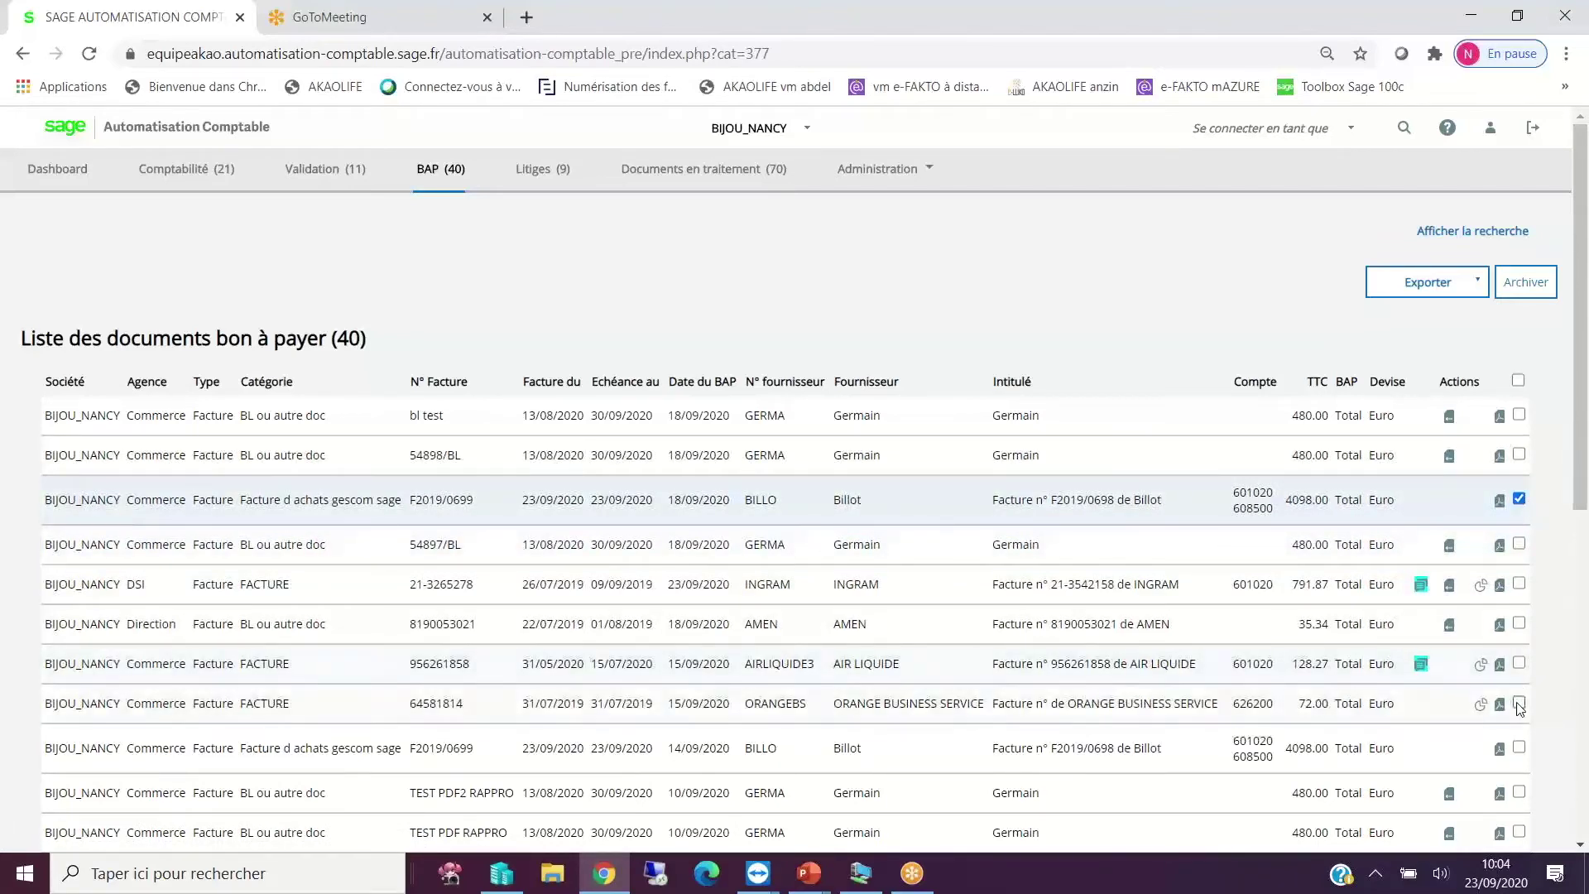
left_click(1519, 748)
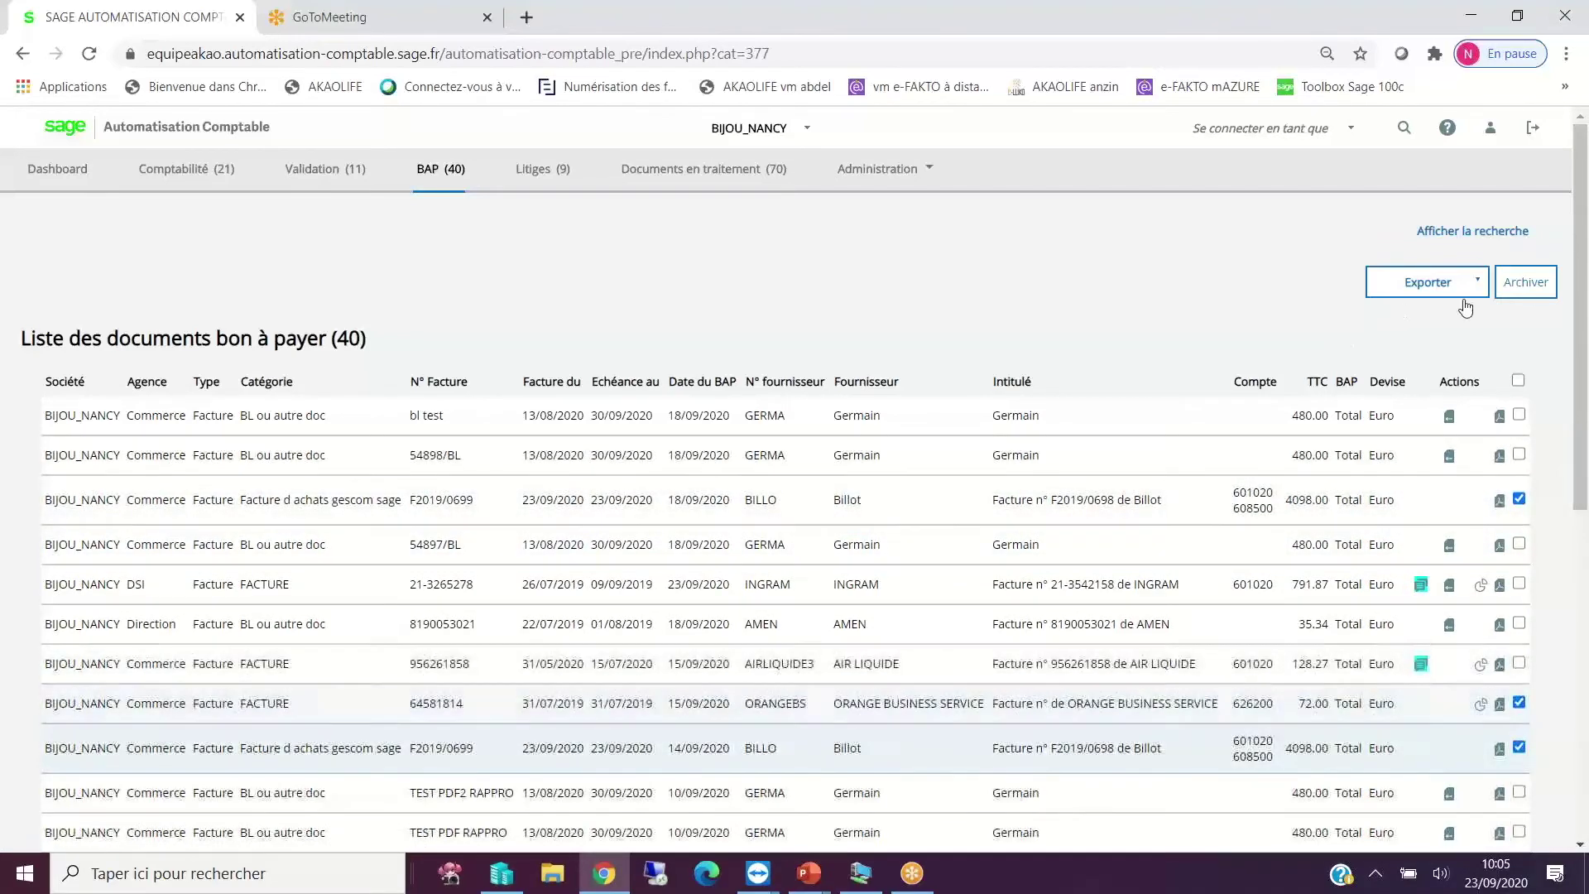
left_click(1525, 282)
left_click(882, 183)
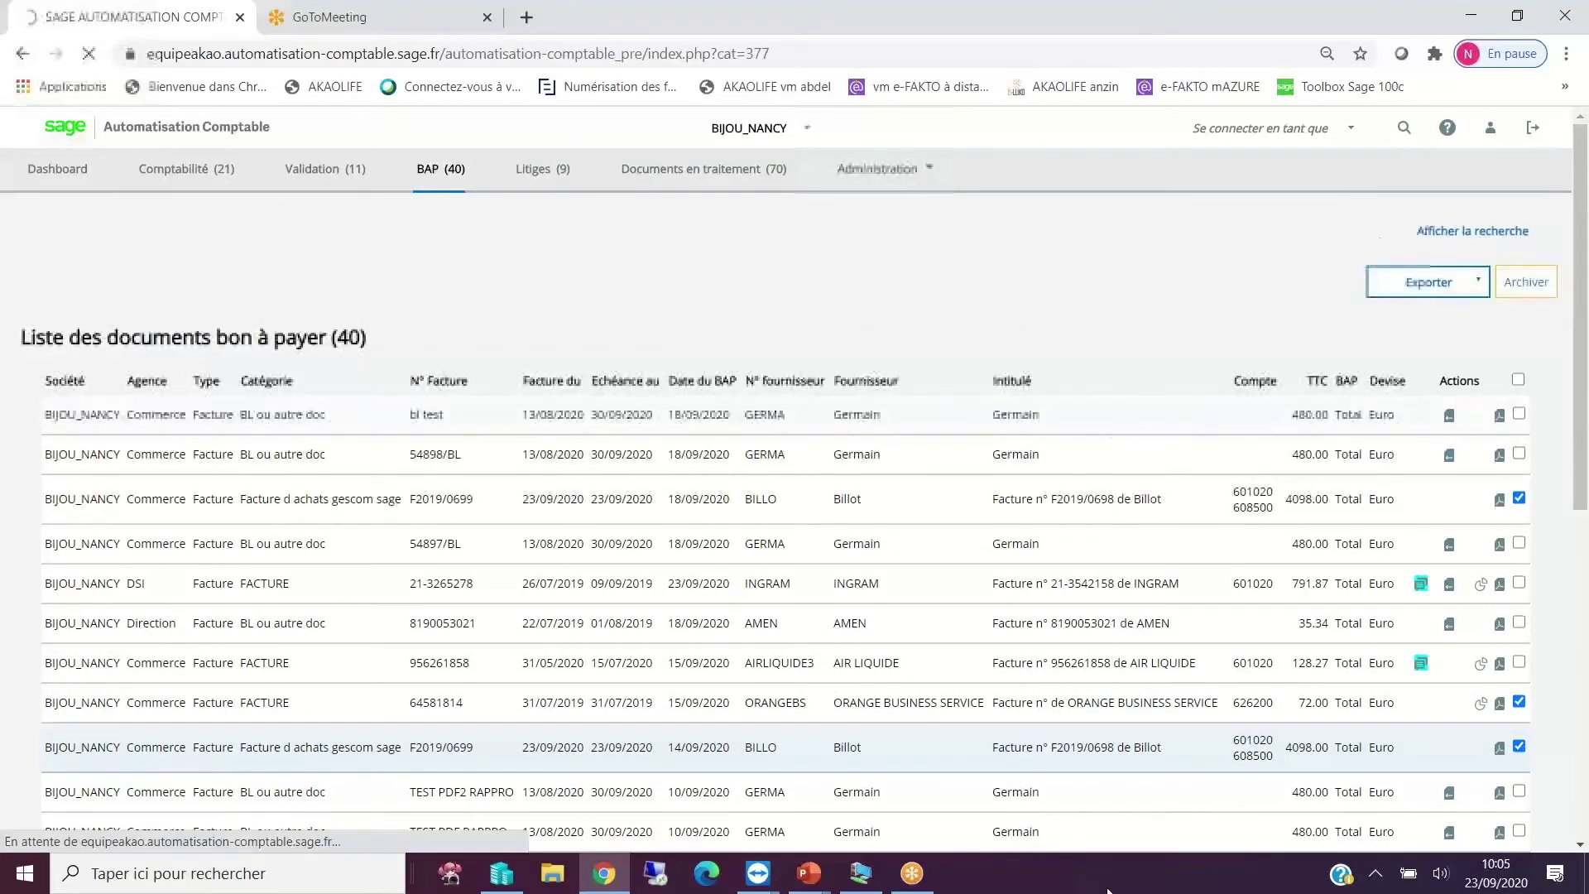
scroll(1097, 563, "down", 8)
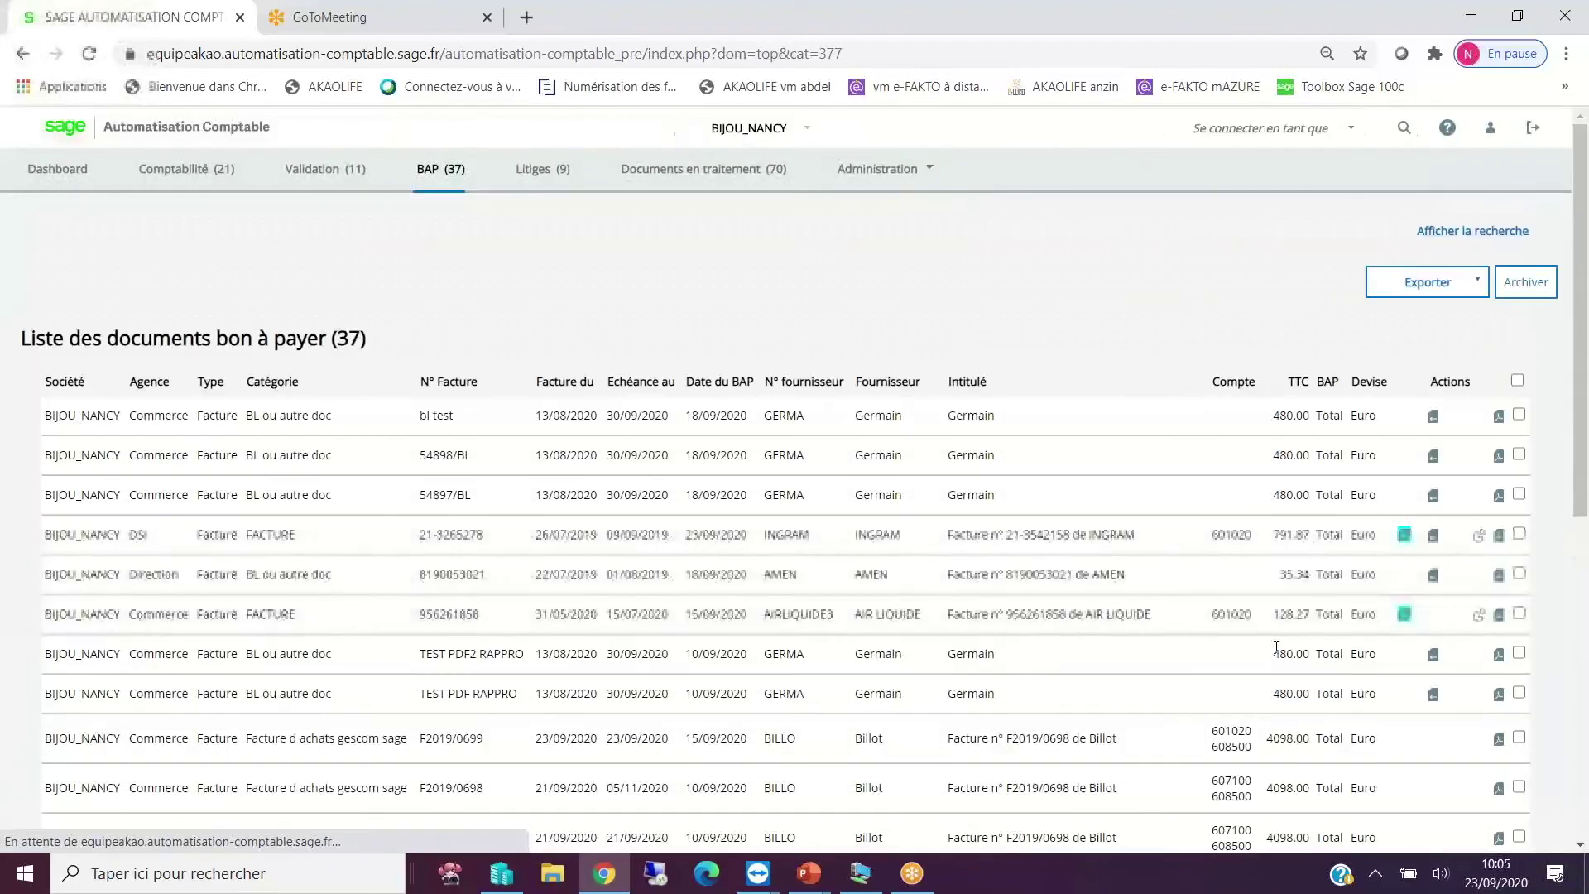
scroll(1264, 666, "down", 10)
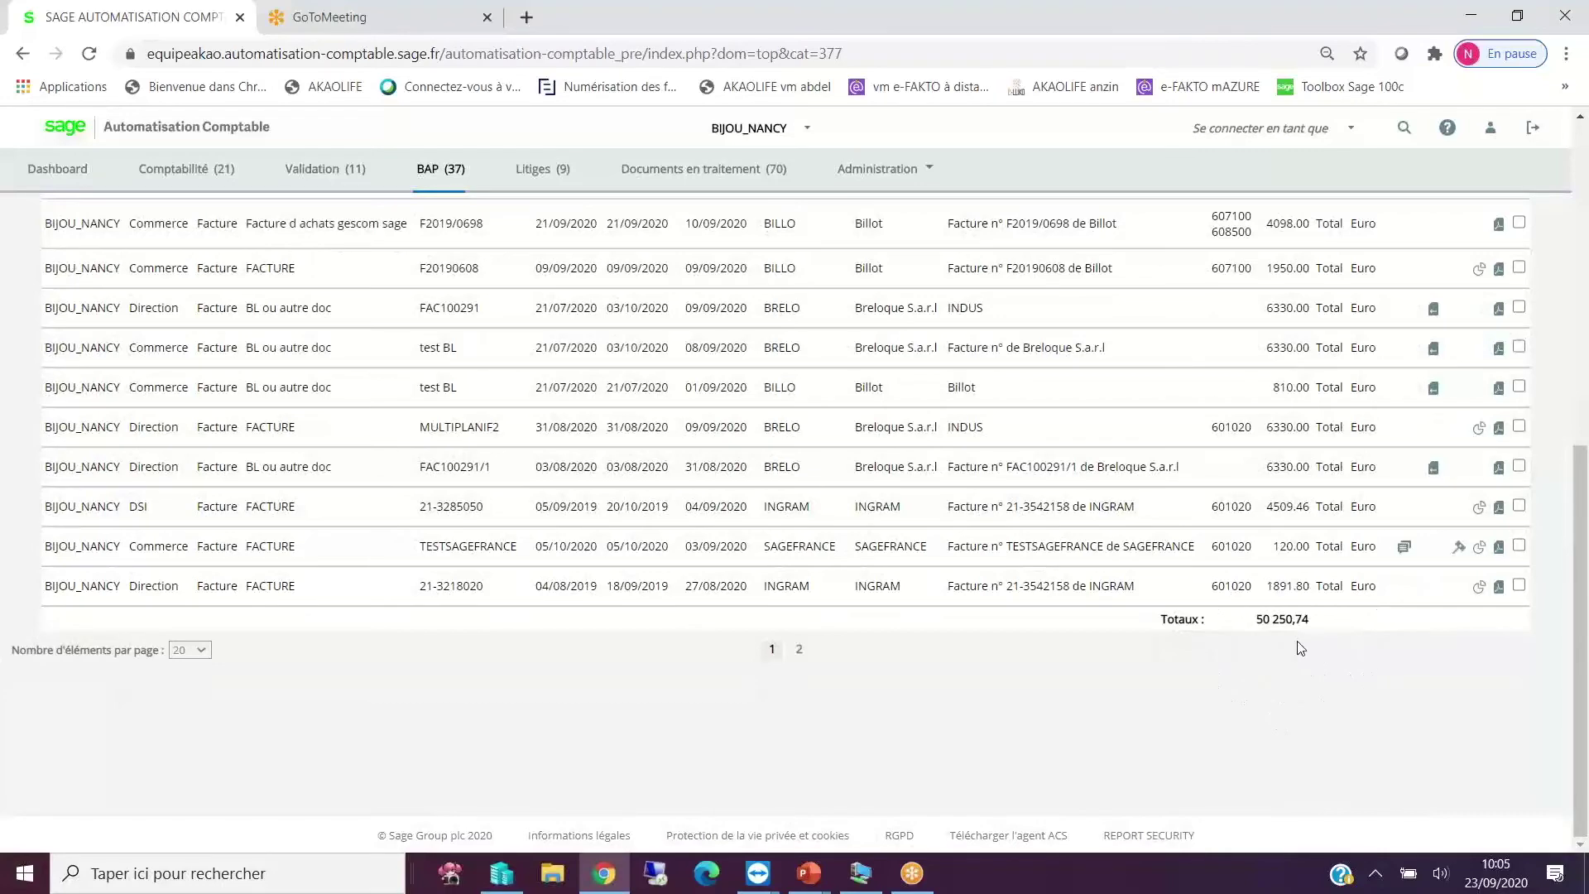
scroll(934, 549, "up", 10)
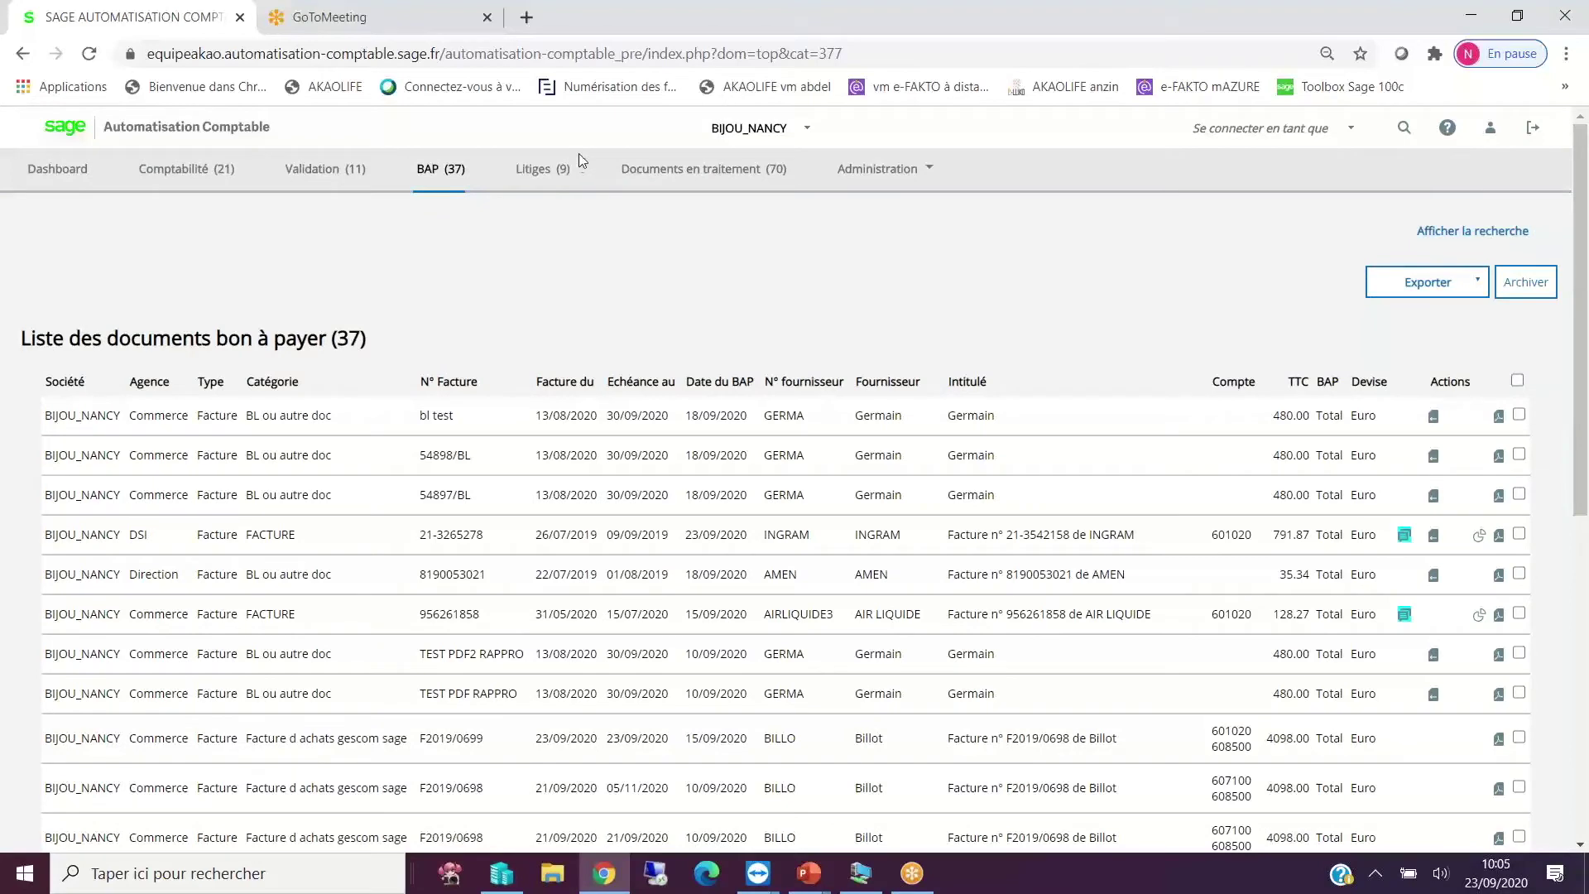
Open the document search and look for documents whose content includes "fermoir".
left_click(1405, 130)
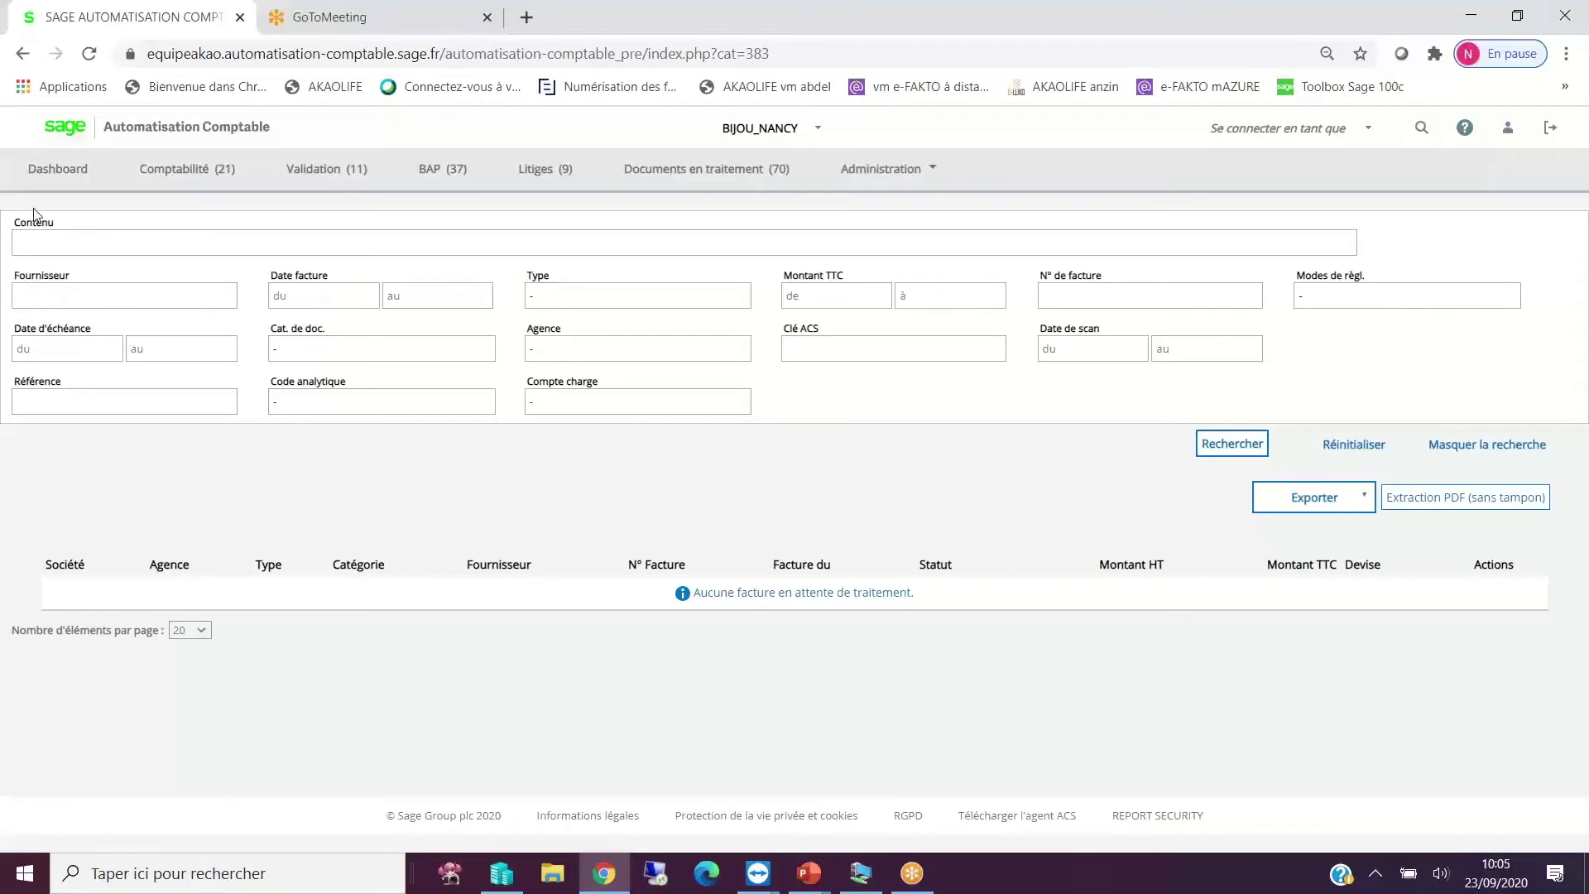
left_click(46, 246)
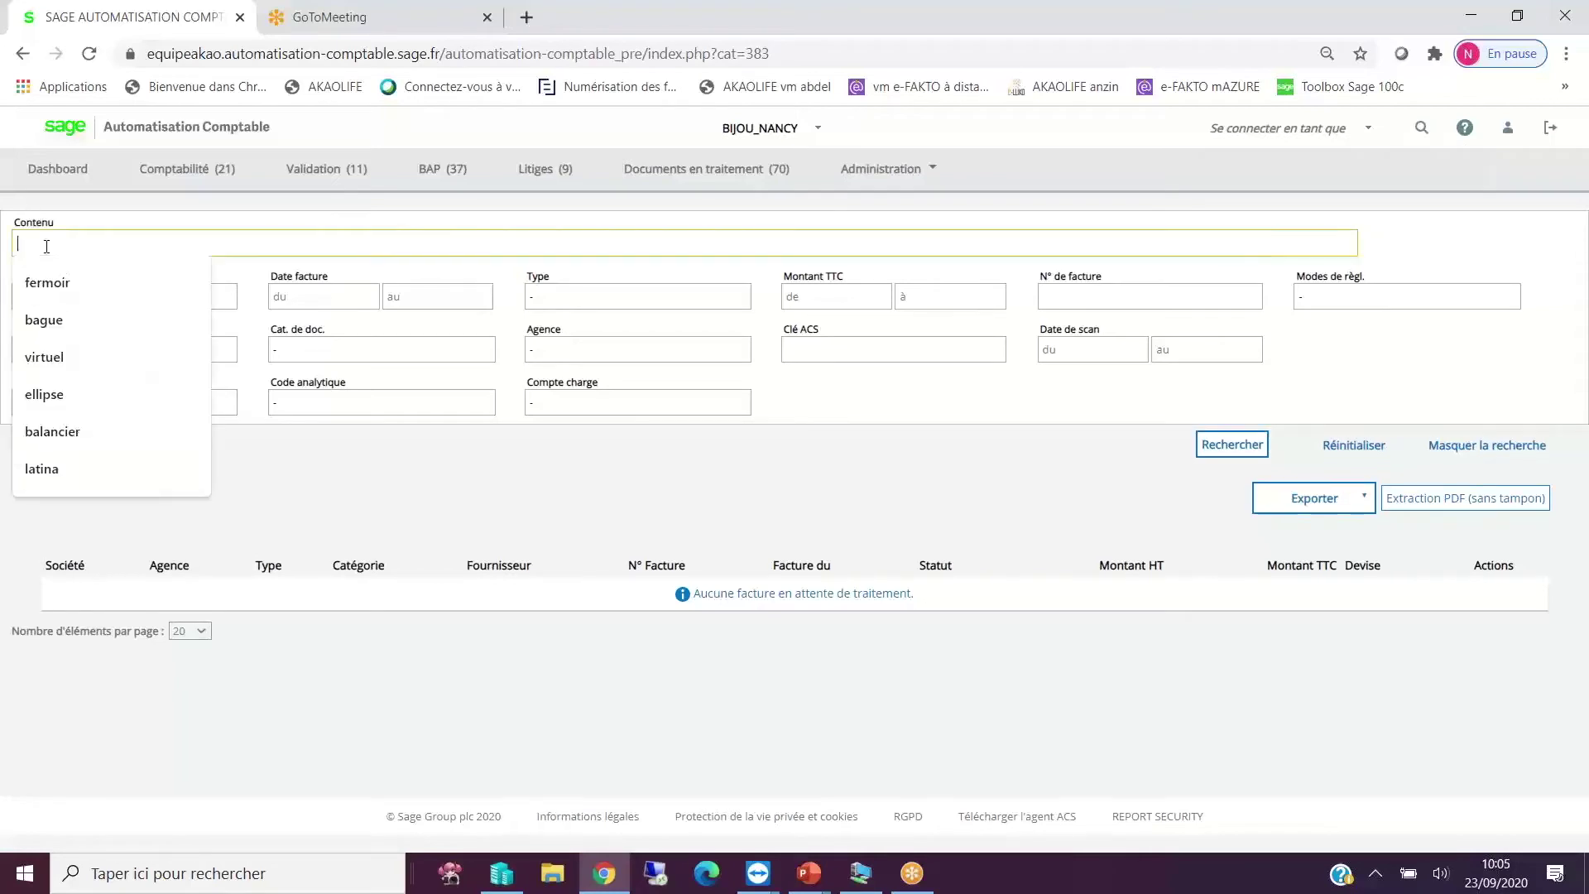
left_click(43, 288)
left_click(1228, 448)
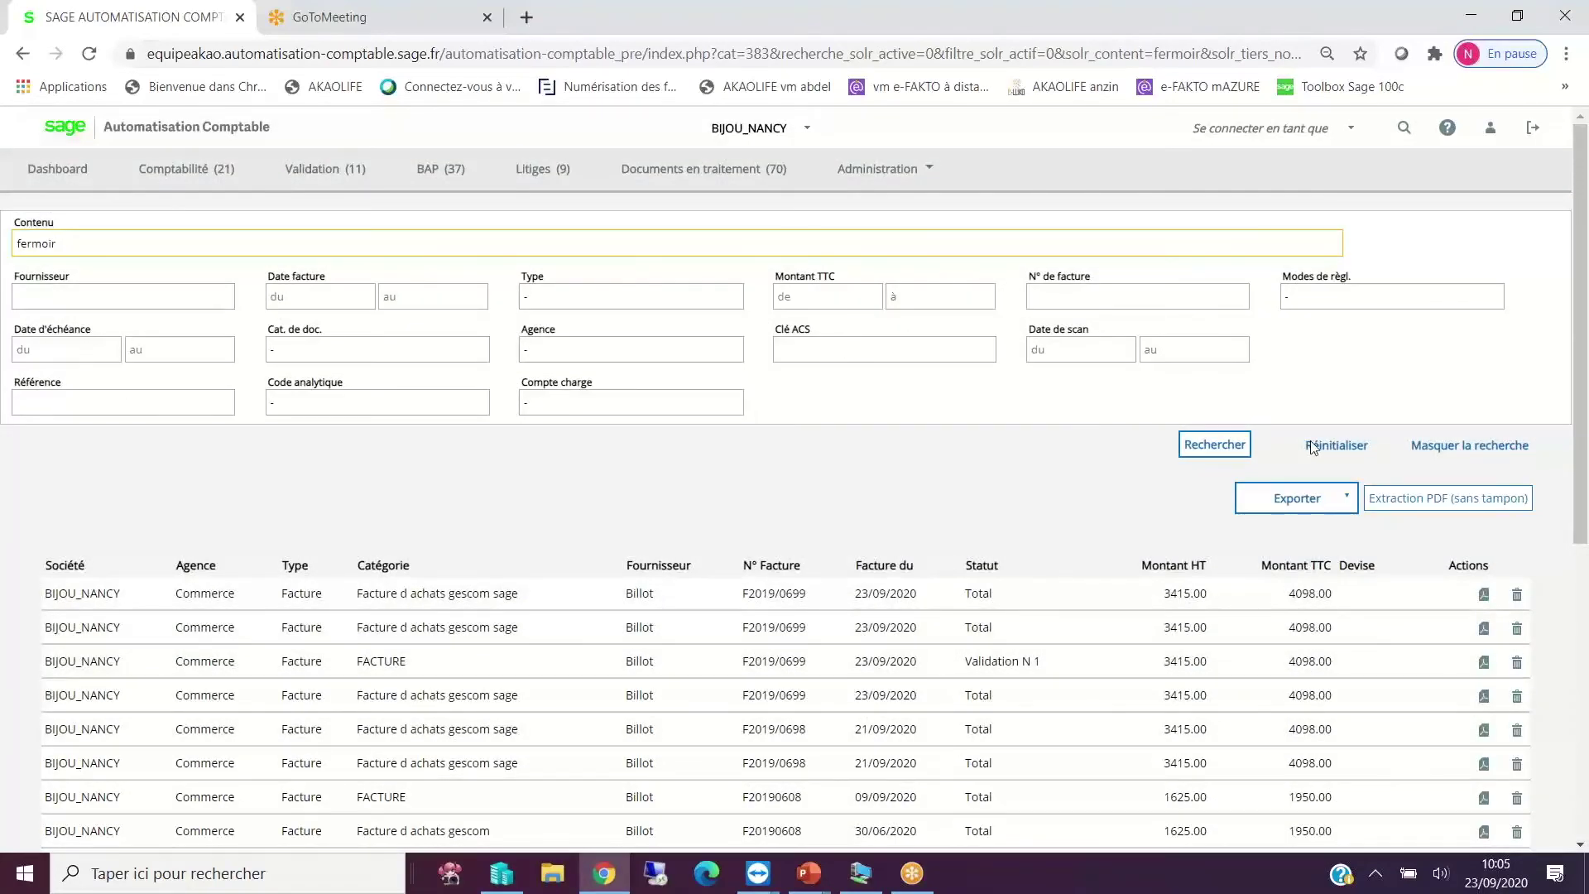
Reset the search, find documents of agency DSI in category FACTURE, and show the available export formats.
left_click(1316, 446)
left_click(554, 356)
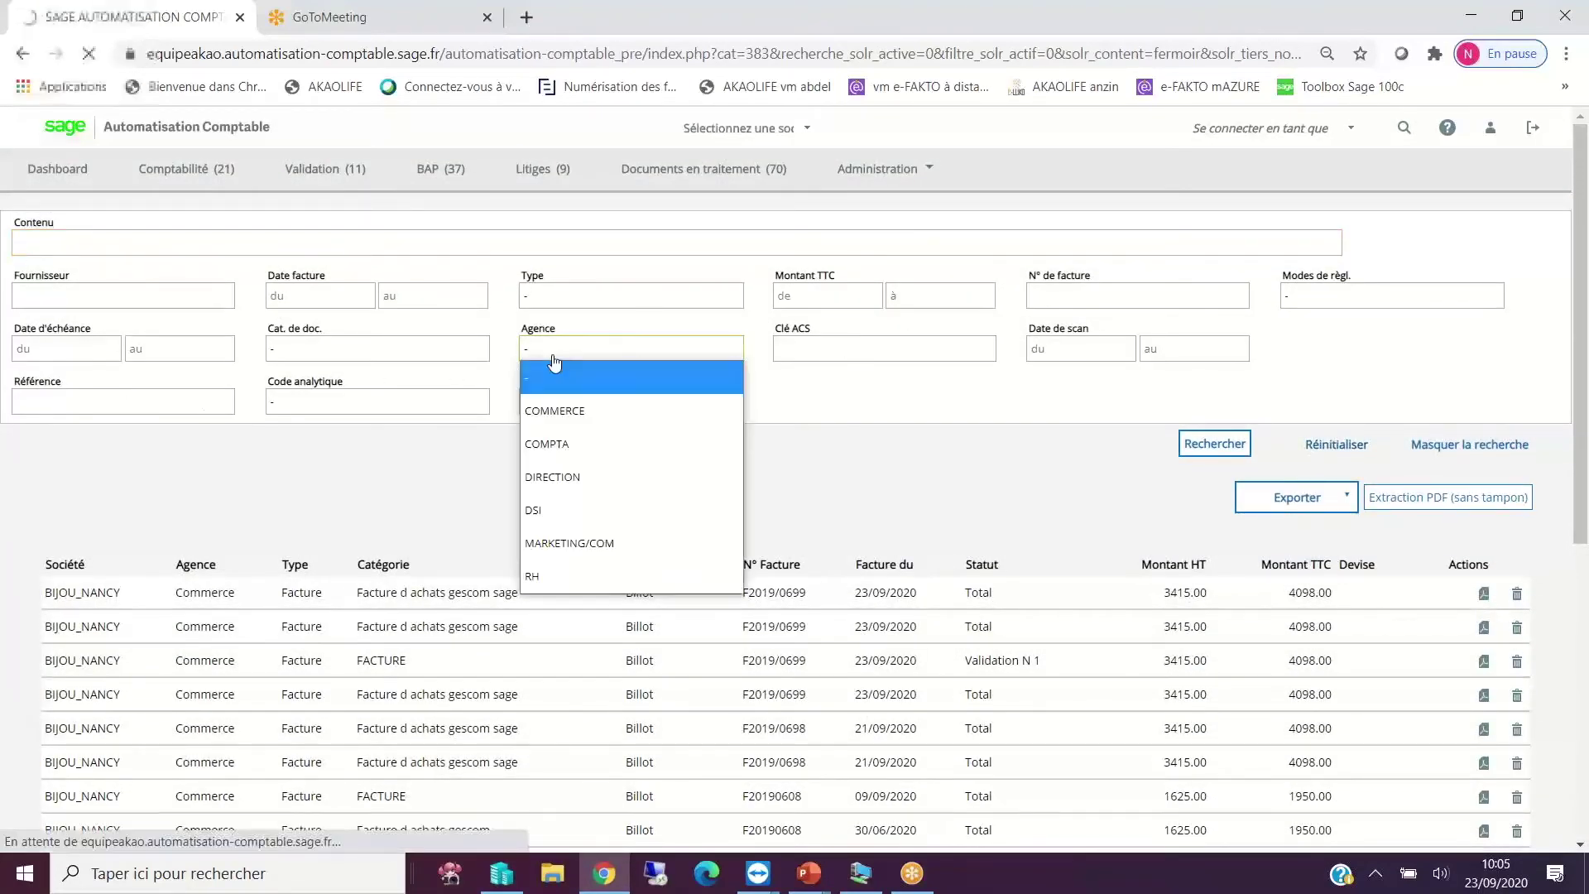
left_click(573, 349)
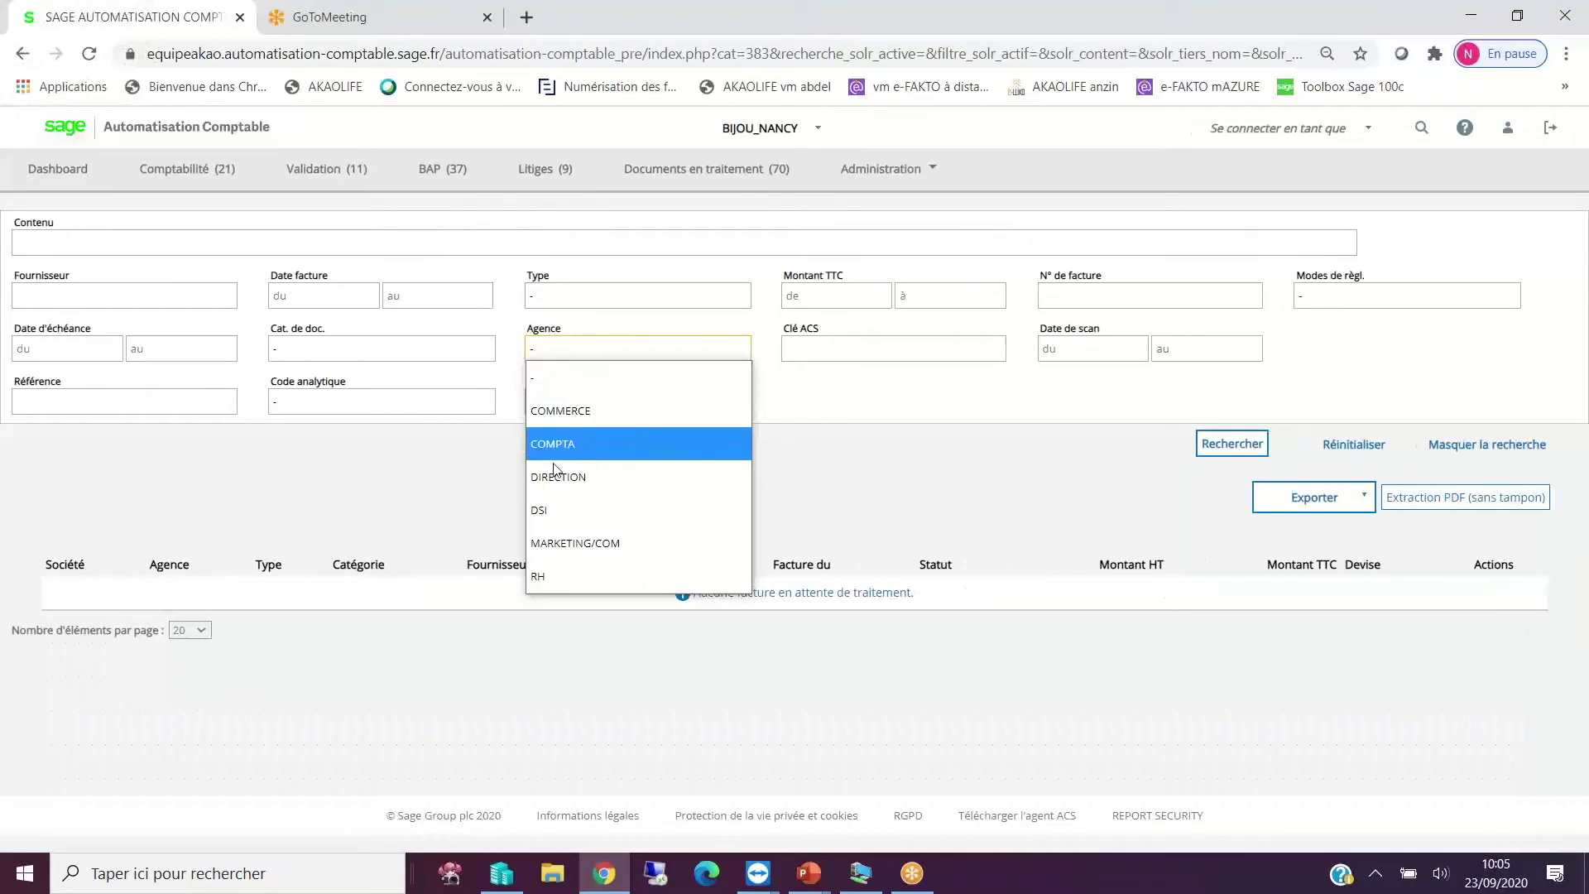
left_click(546, 509)
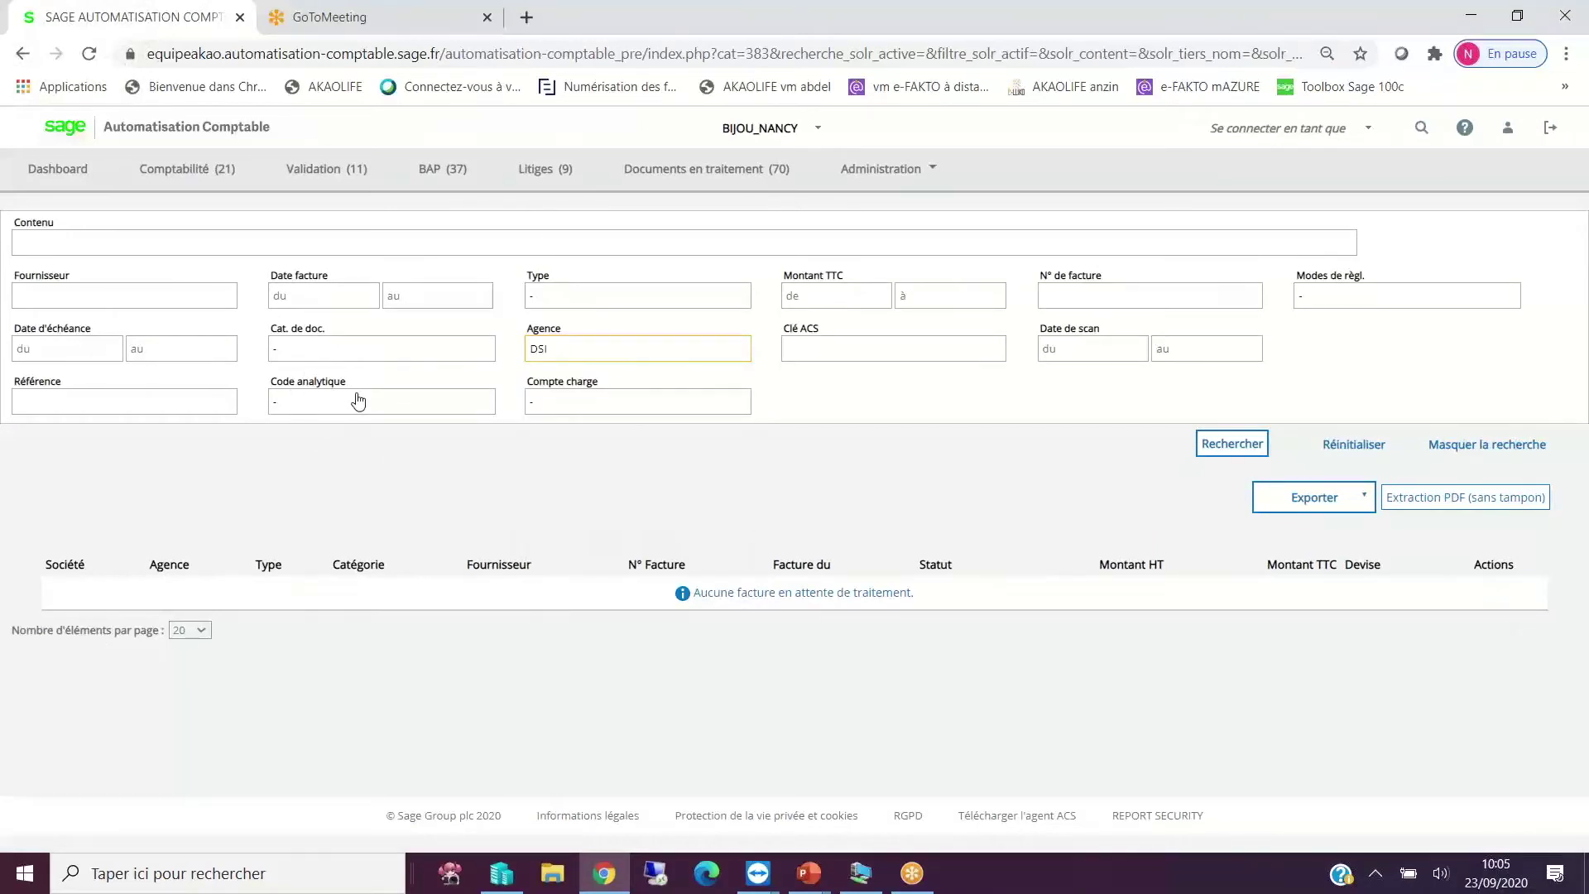
left_click(325, 354)
left_click(305, 478)
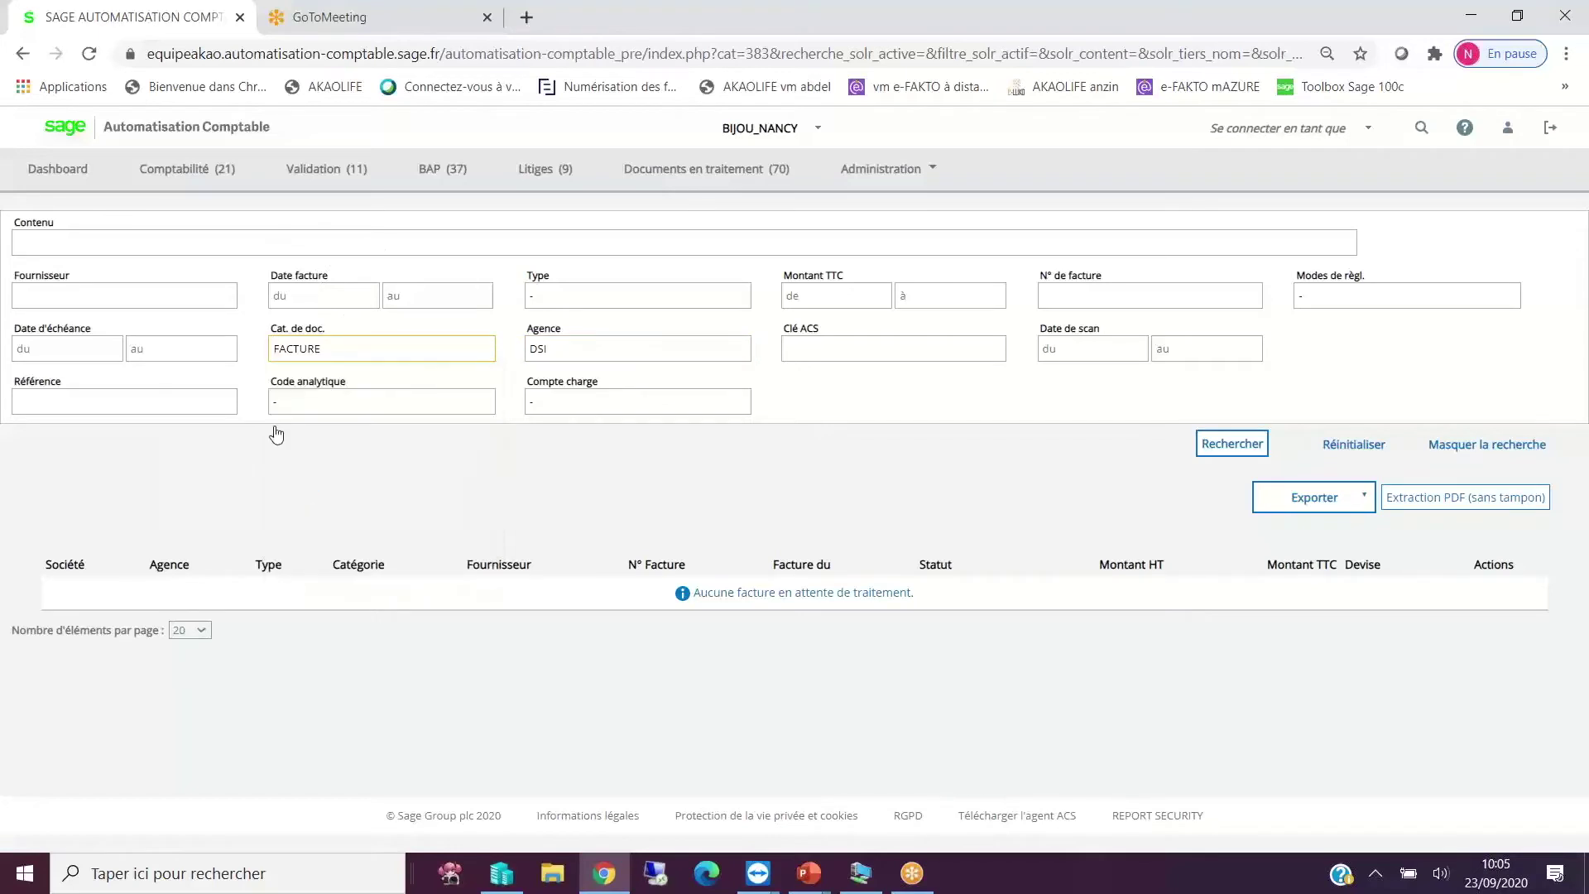
left_click(1240, 454)
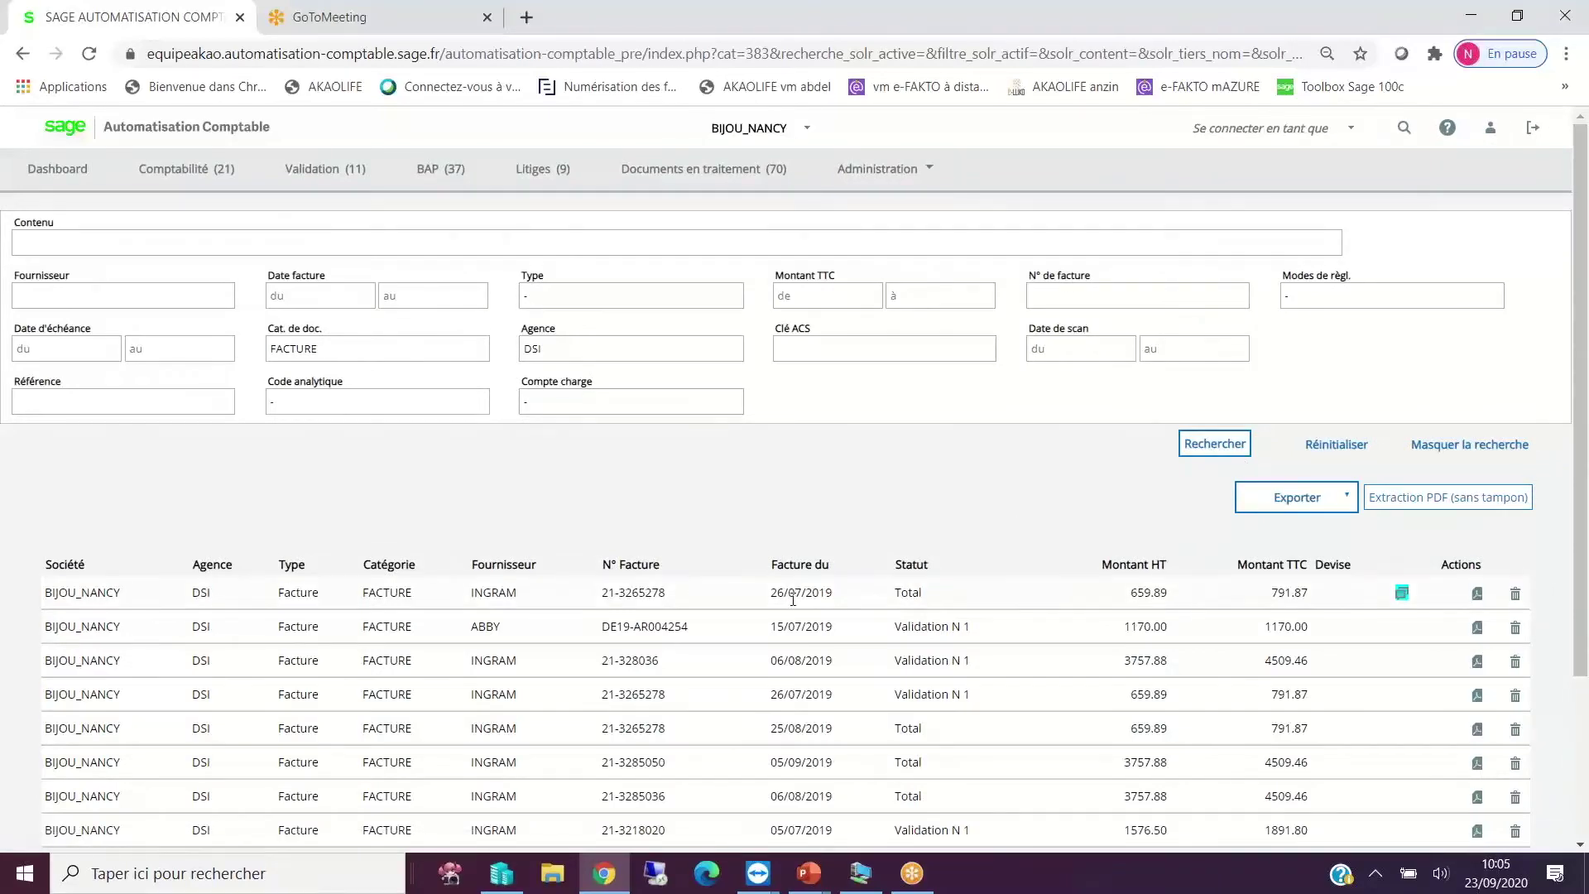
scroll(793, 597, "down", 3)
scroll(798, 666, "up", 3)
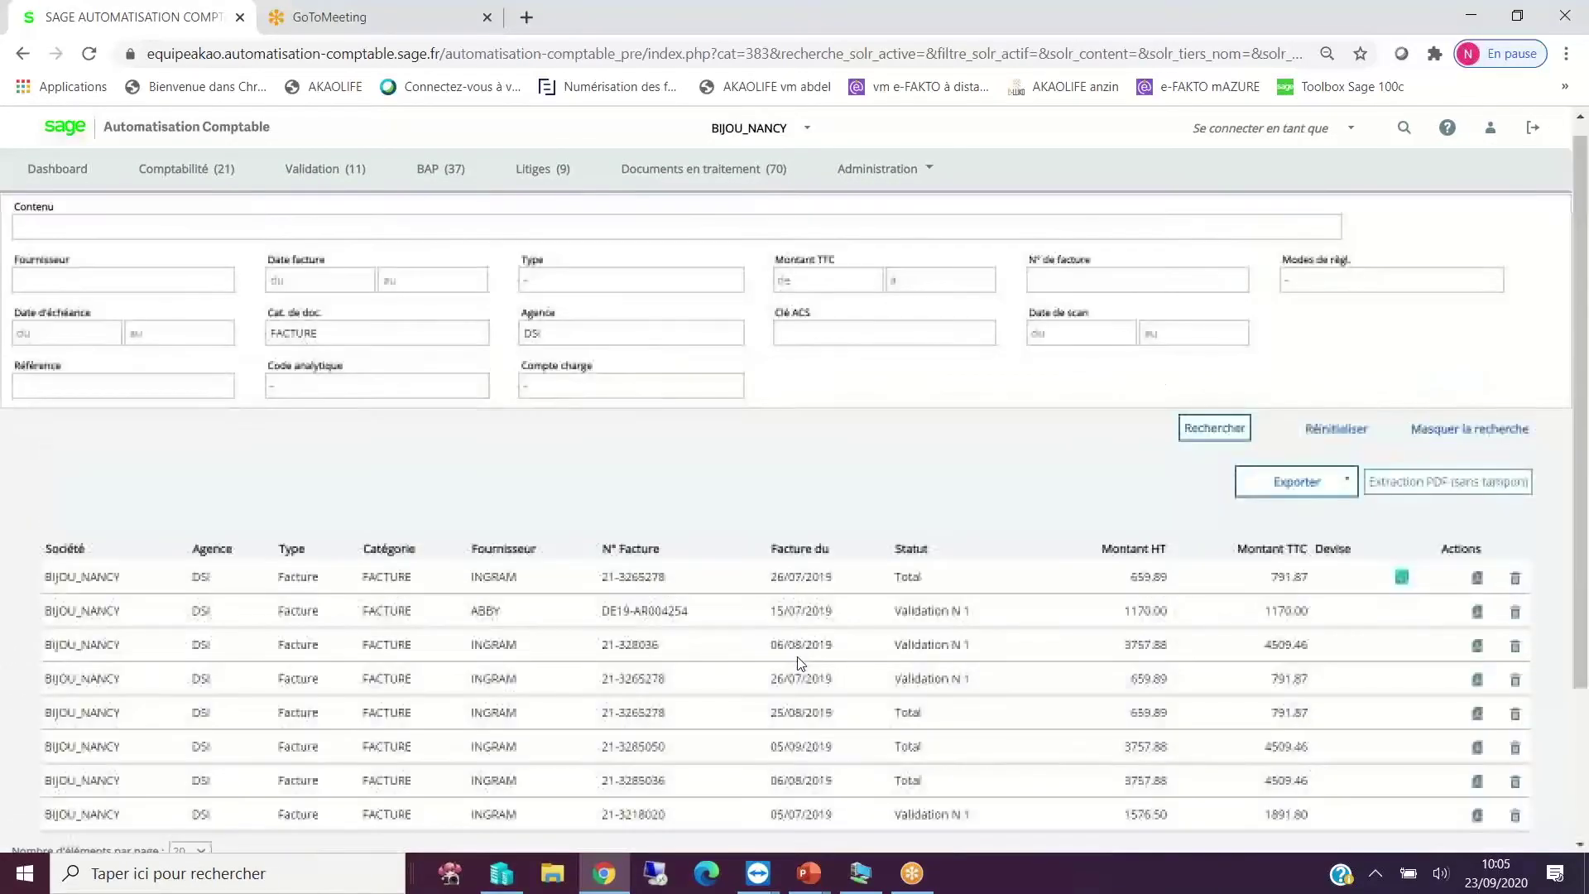
left_click(1345, 510)
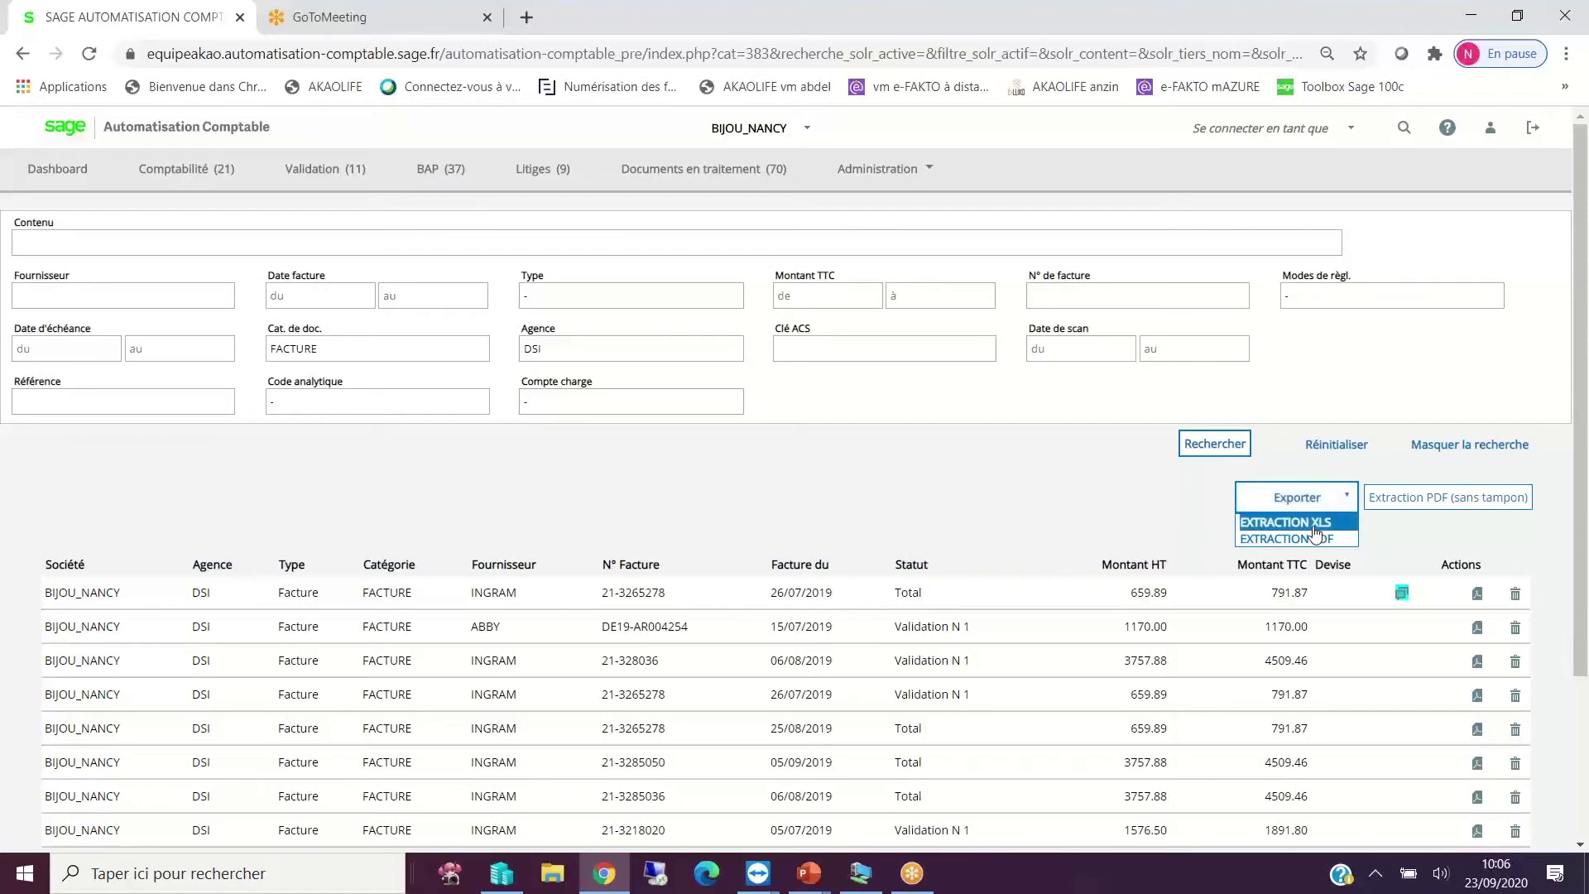
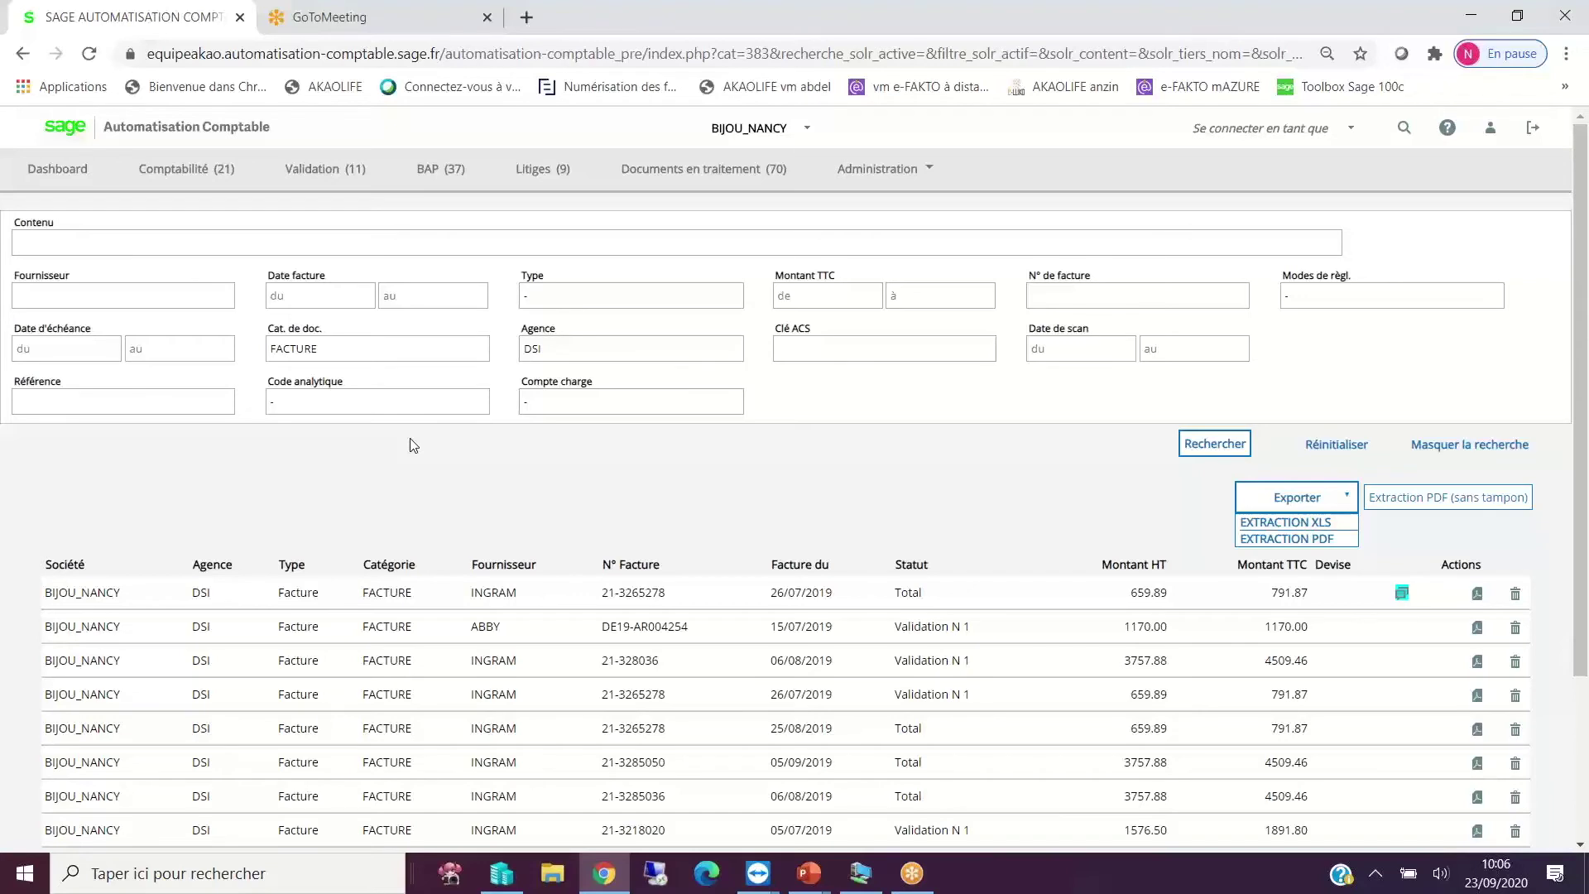
Switch to the VM-NANCY2-17042 TeamViewer session, check the synchronisation console's status and bring up the journal list in Sage 100cloud Comptabilité.
left_click(758, 873)
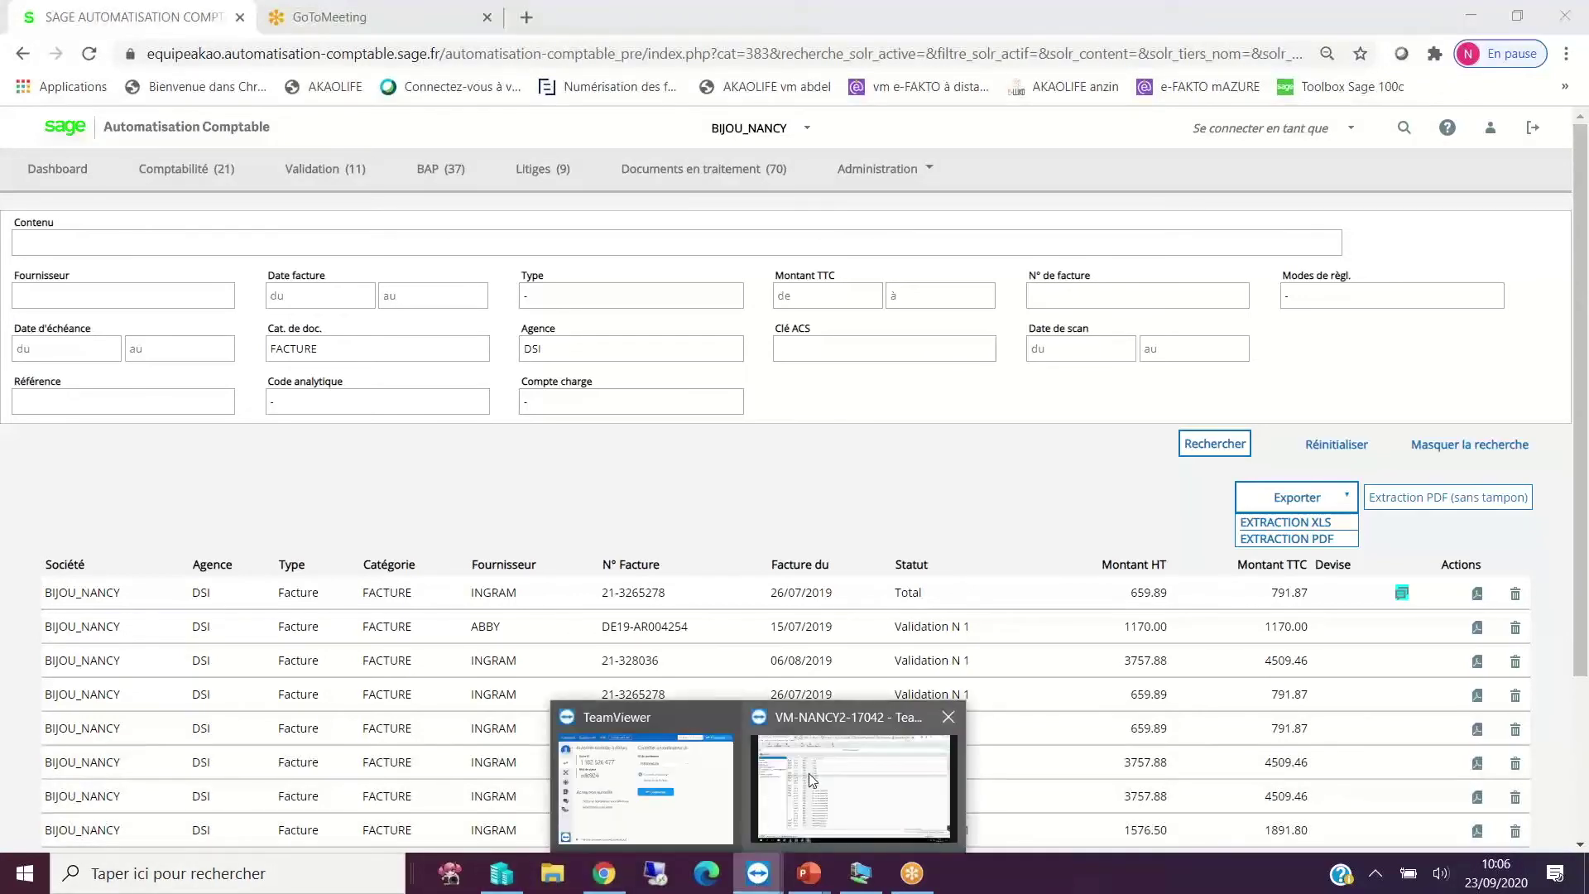
left_click(808, 773)
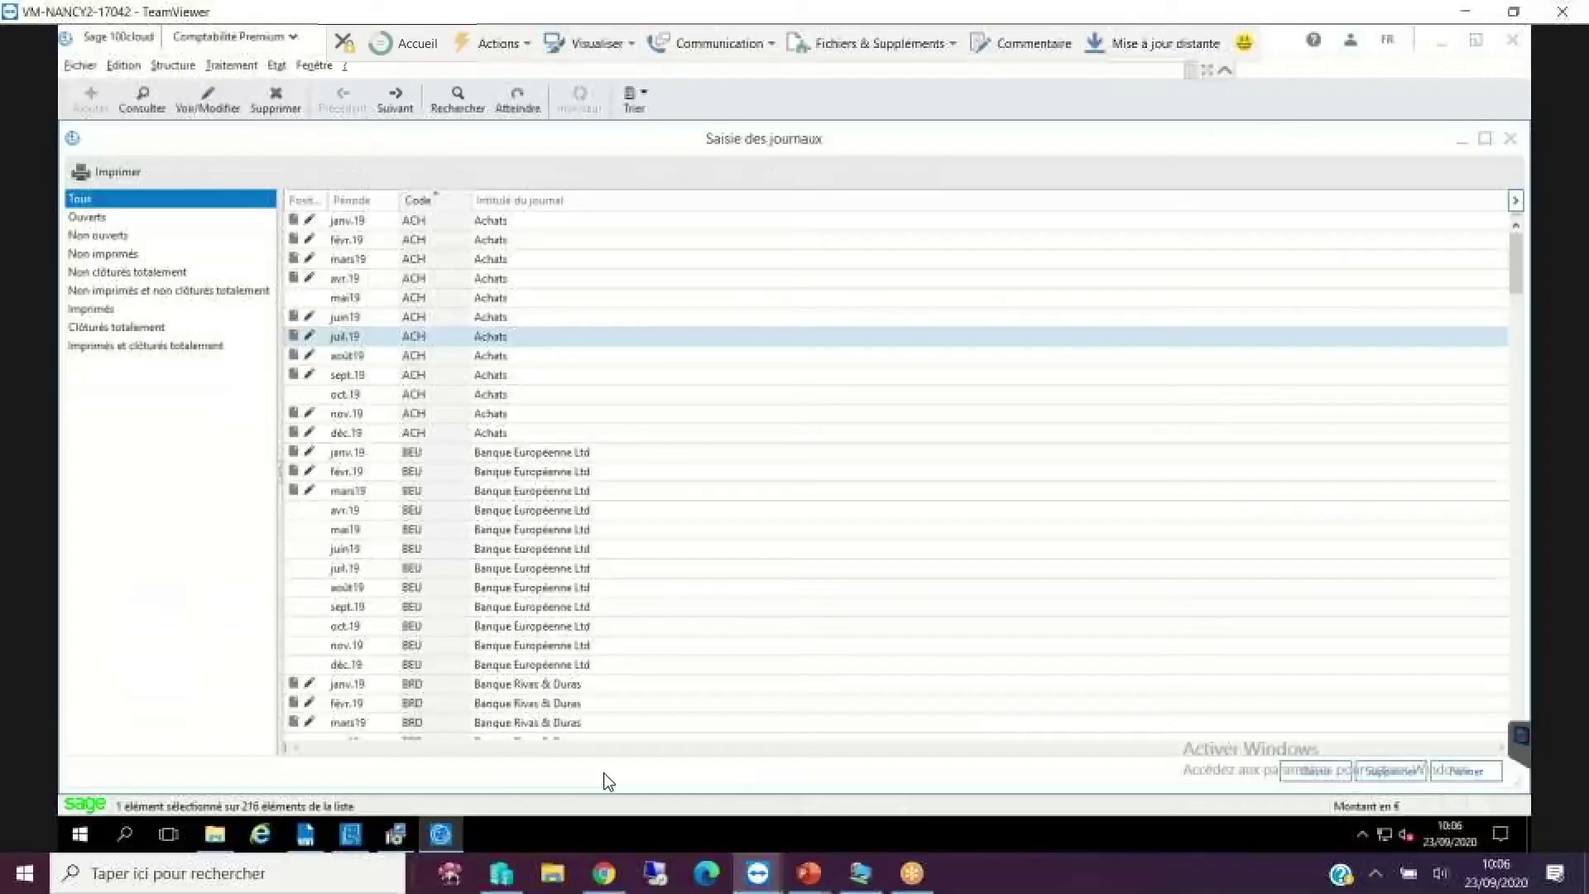
left_click(349, 836)
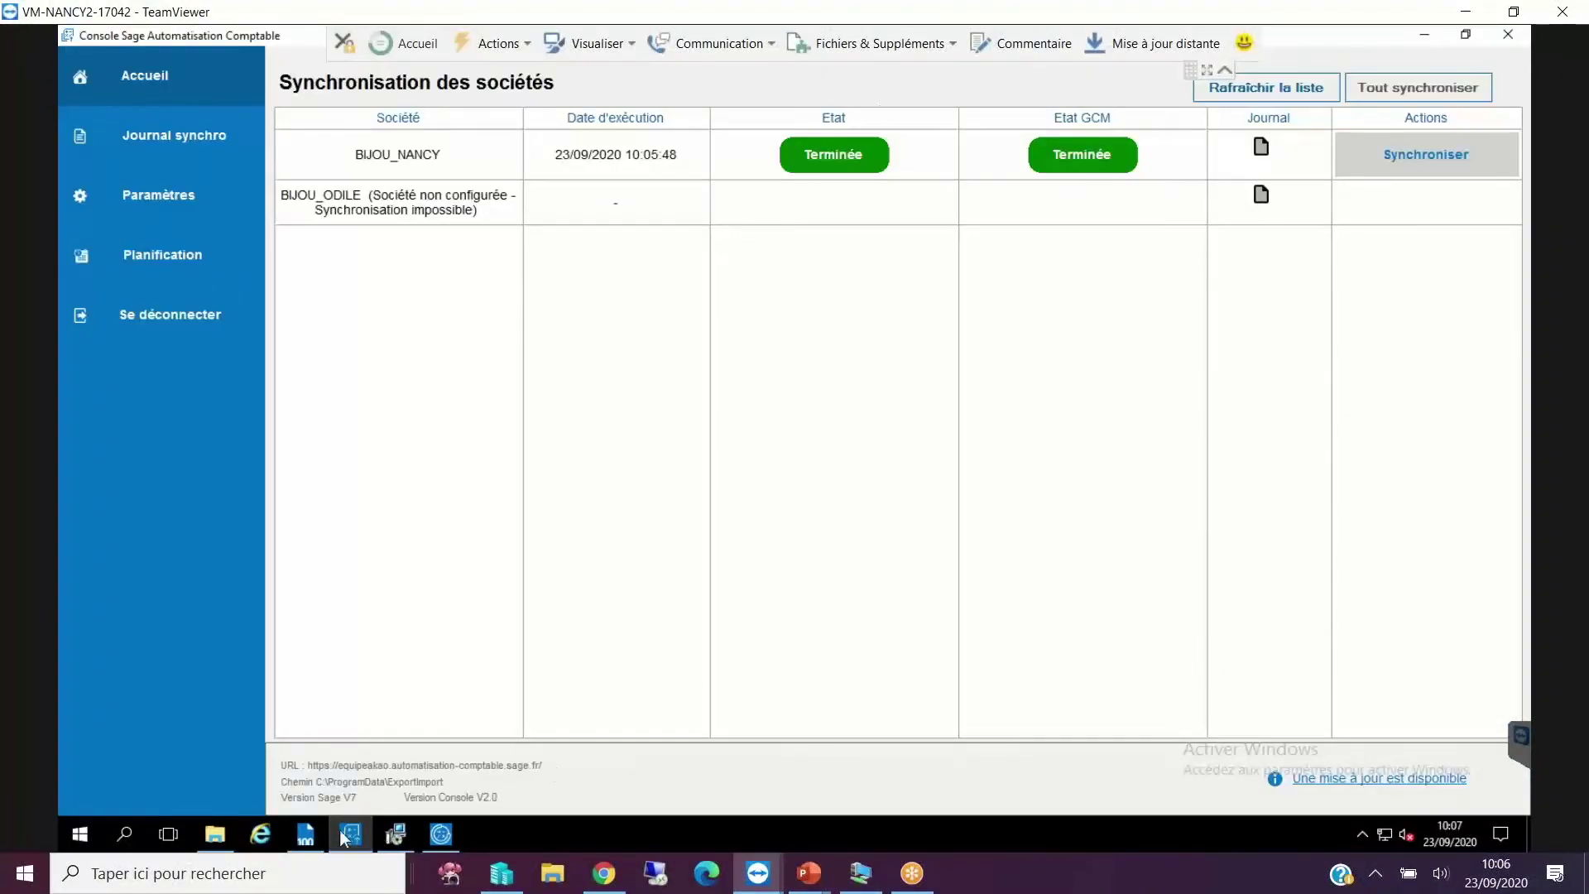
left_click(307, 836)
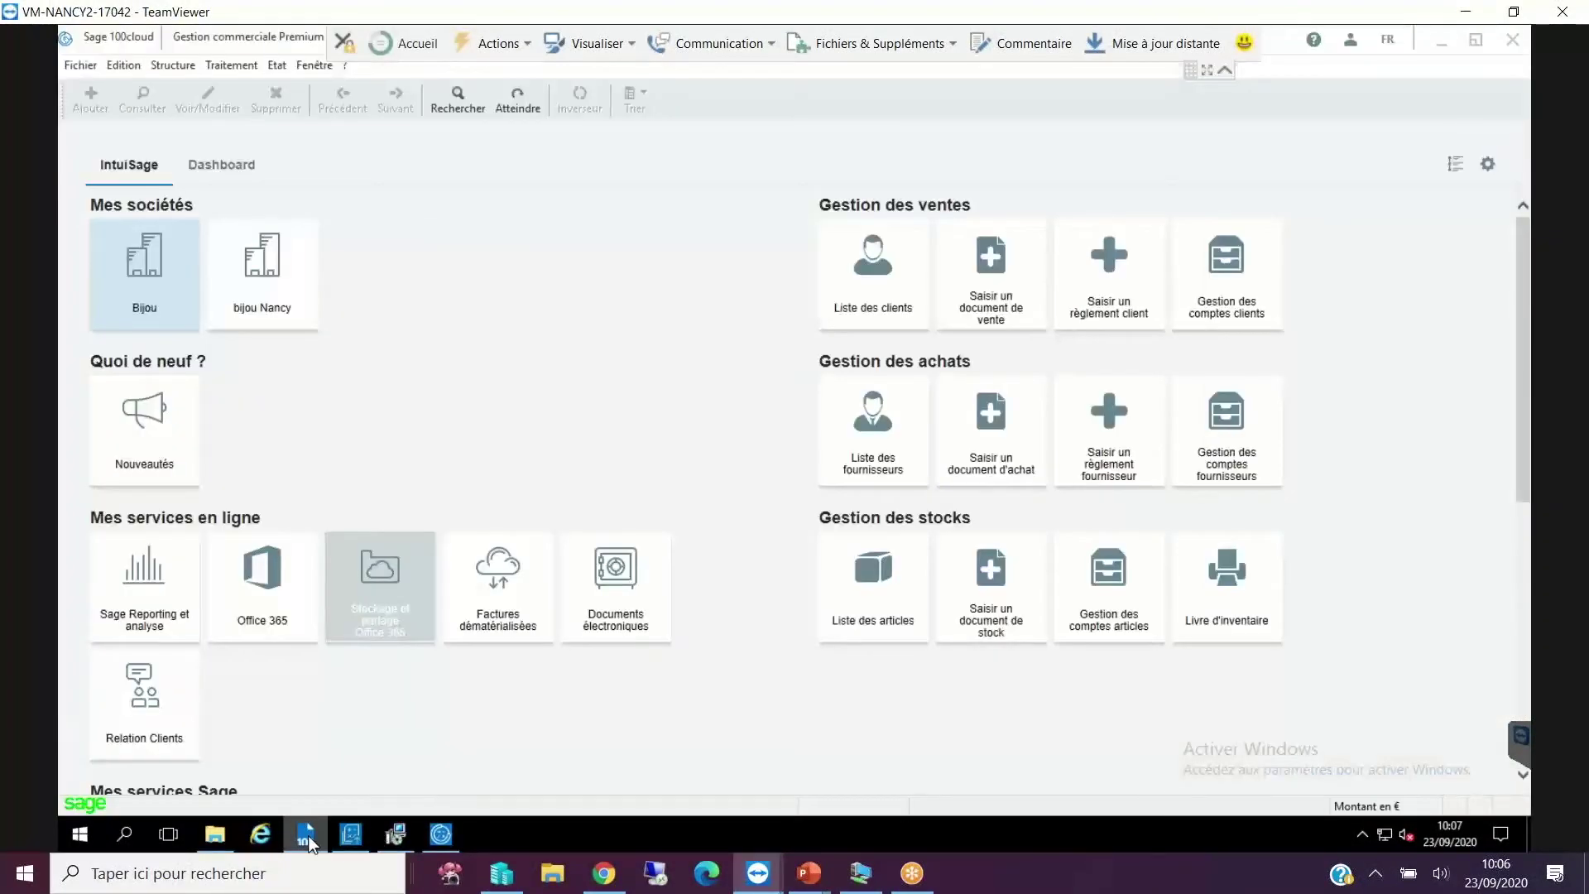
mouse_move(445, 843)
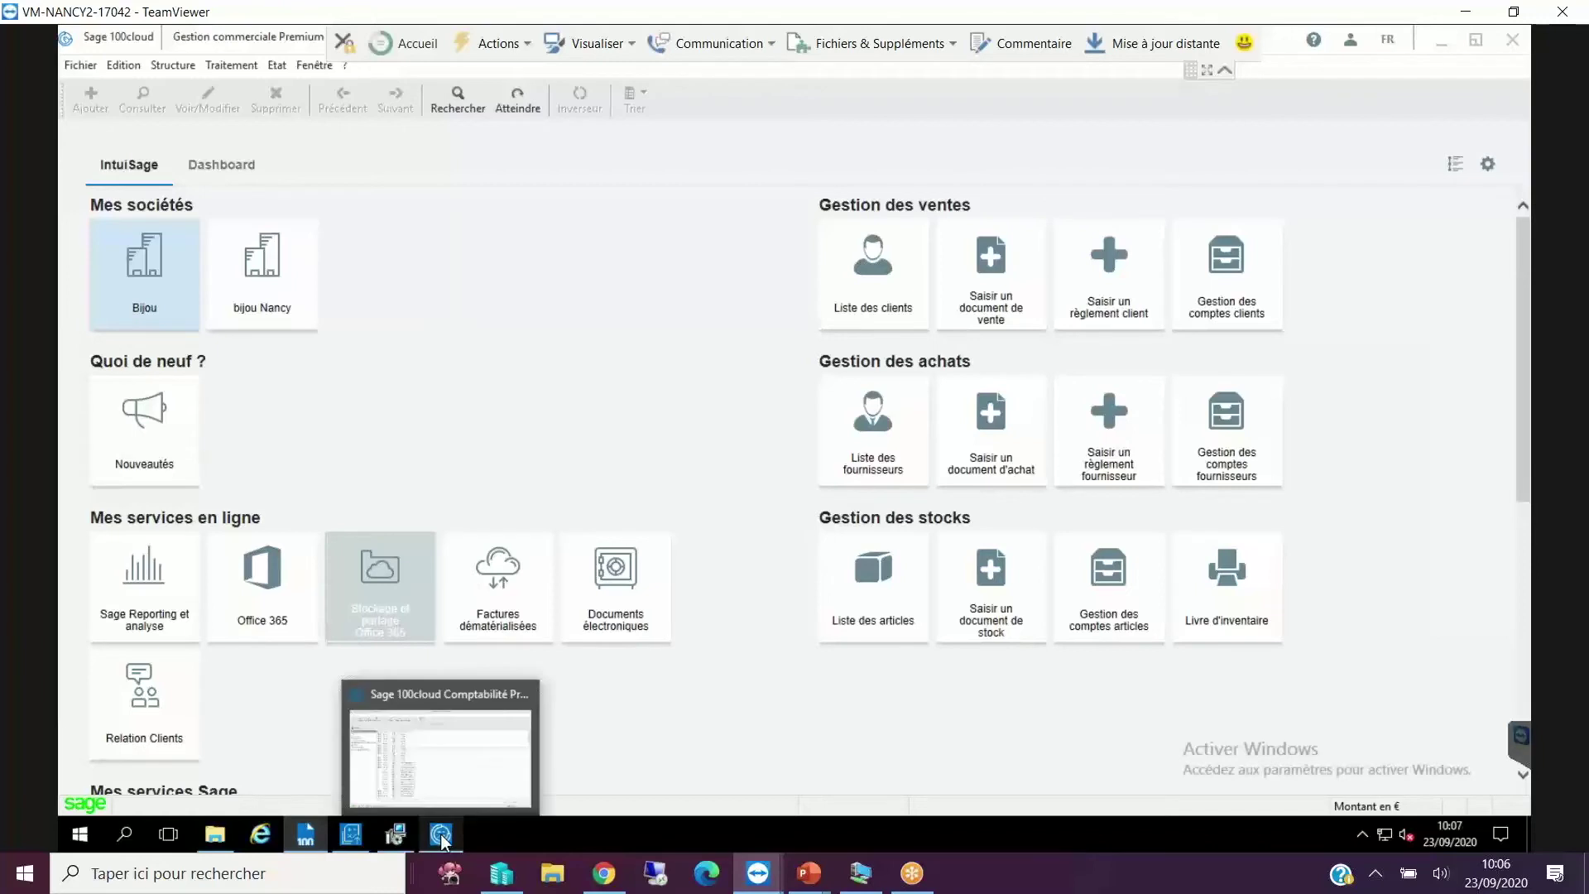
left_click(447, 763)
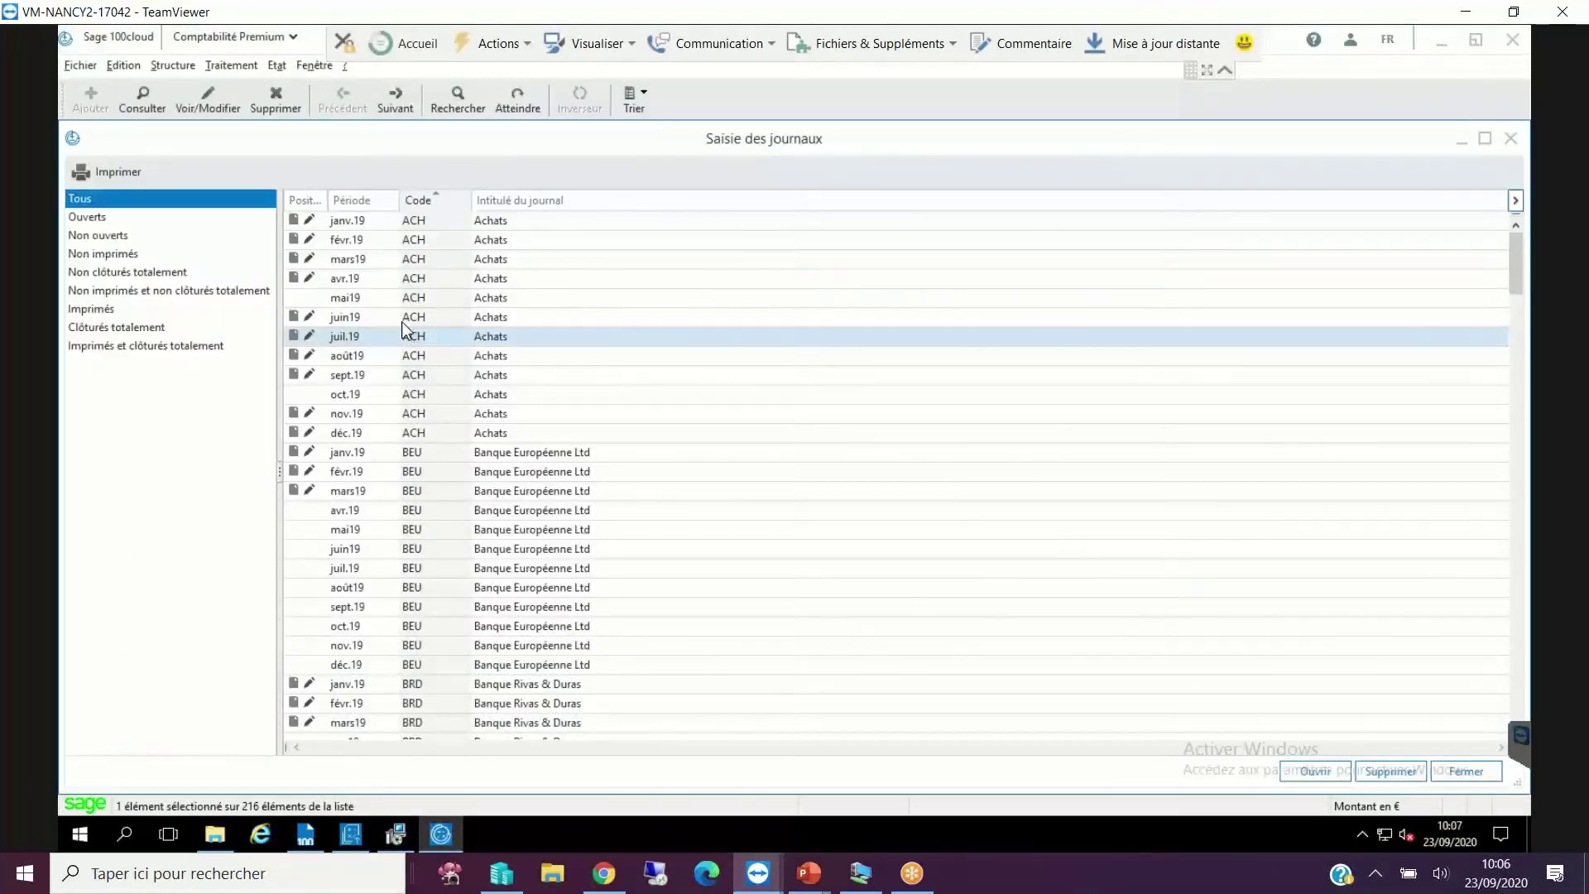
left_click(406, 279)
double_click(406, 279)
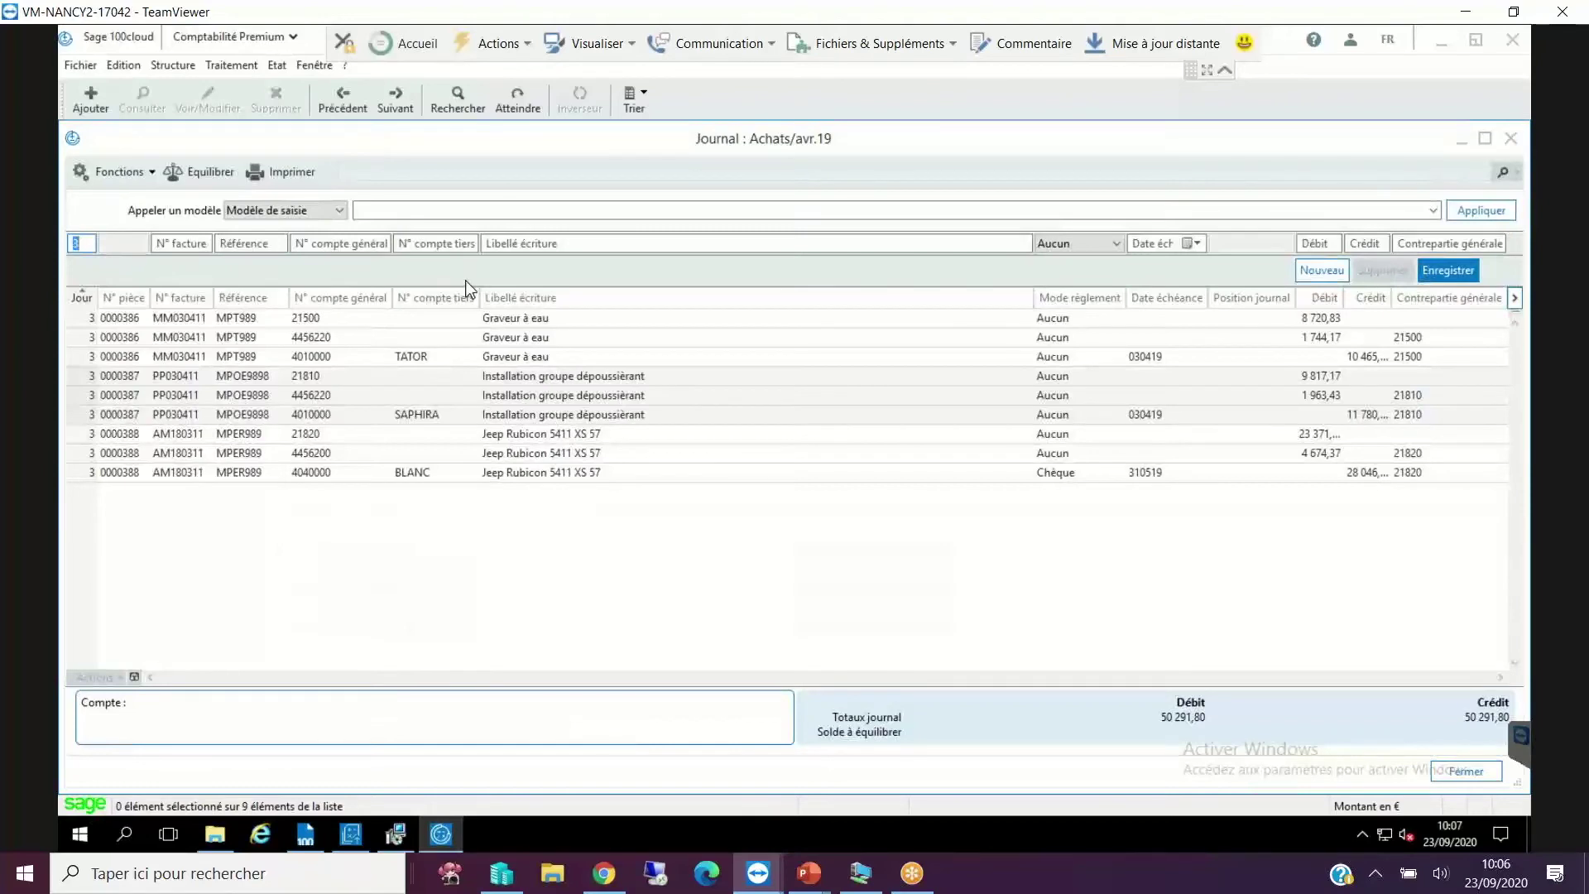
key("Escape")
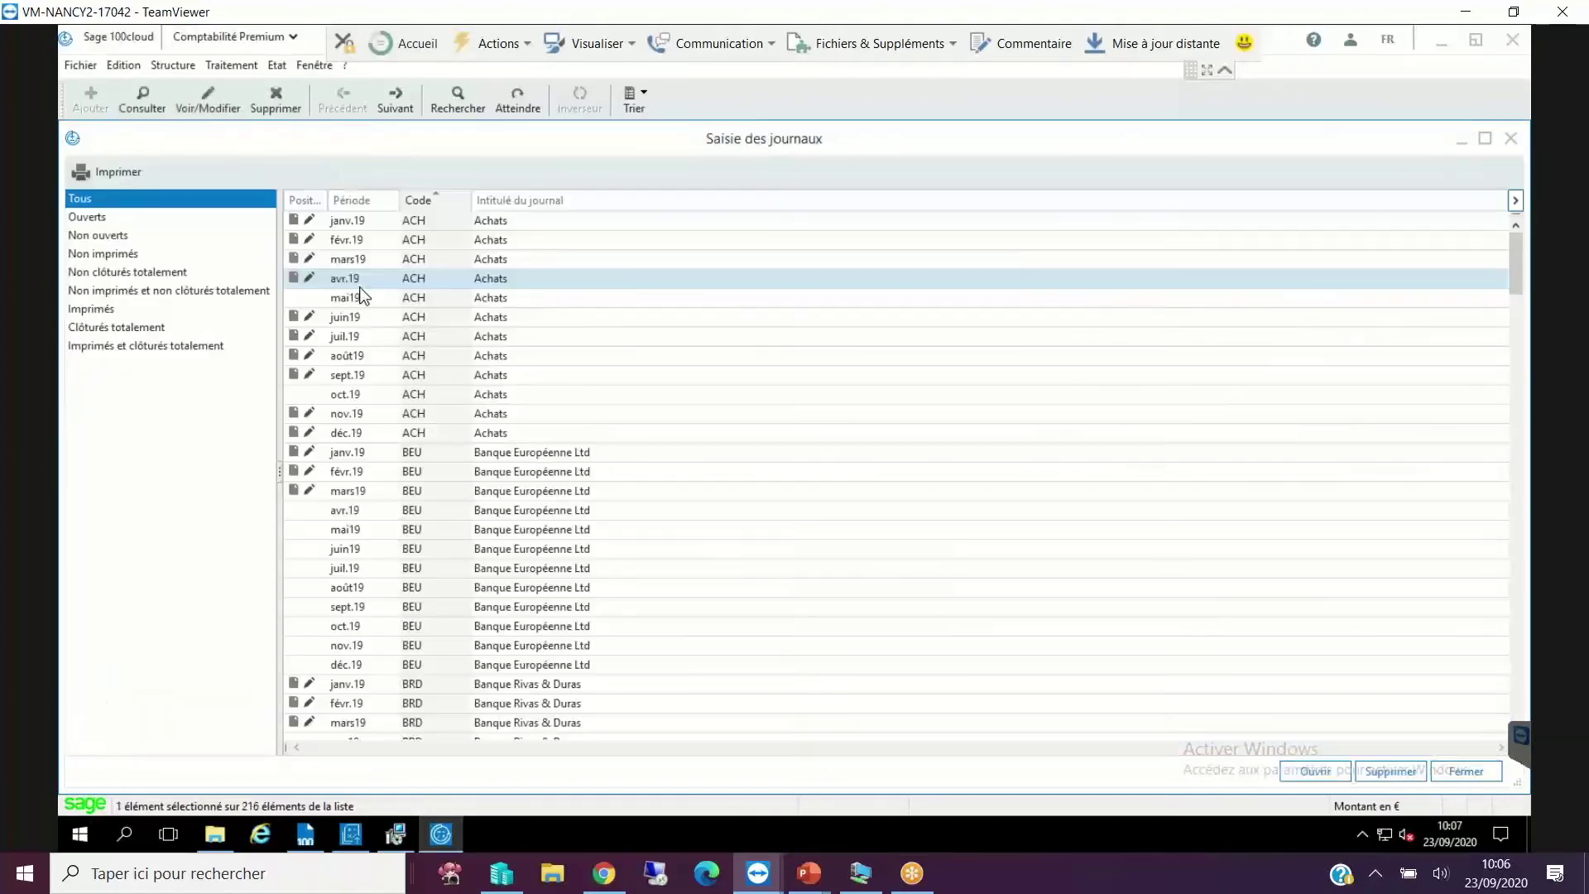
Open the July 2019 purchases journal and view the document attached to INGRAM invoice 21-3265278, entry 0000491.
double_click(359, 337)
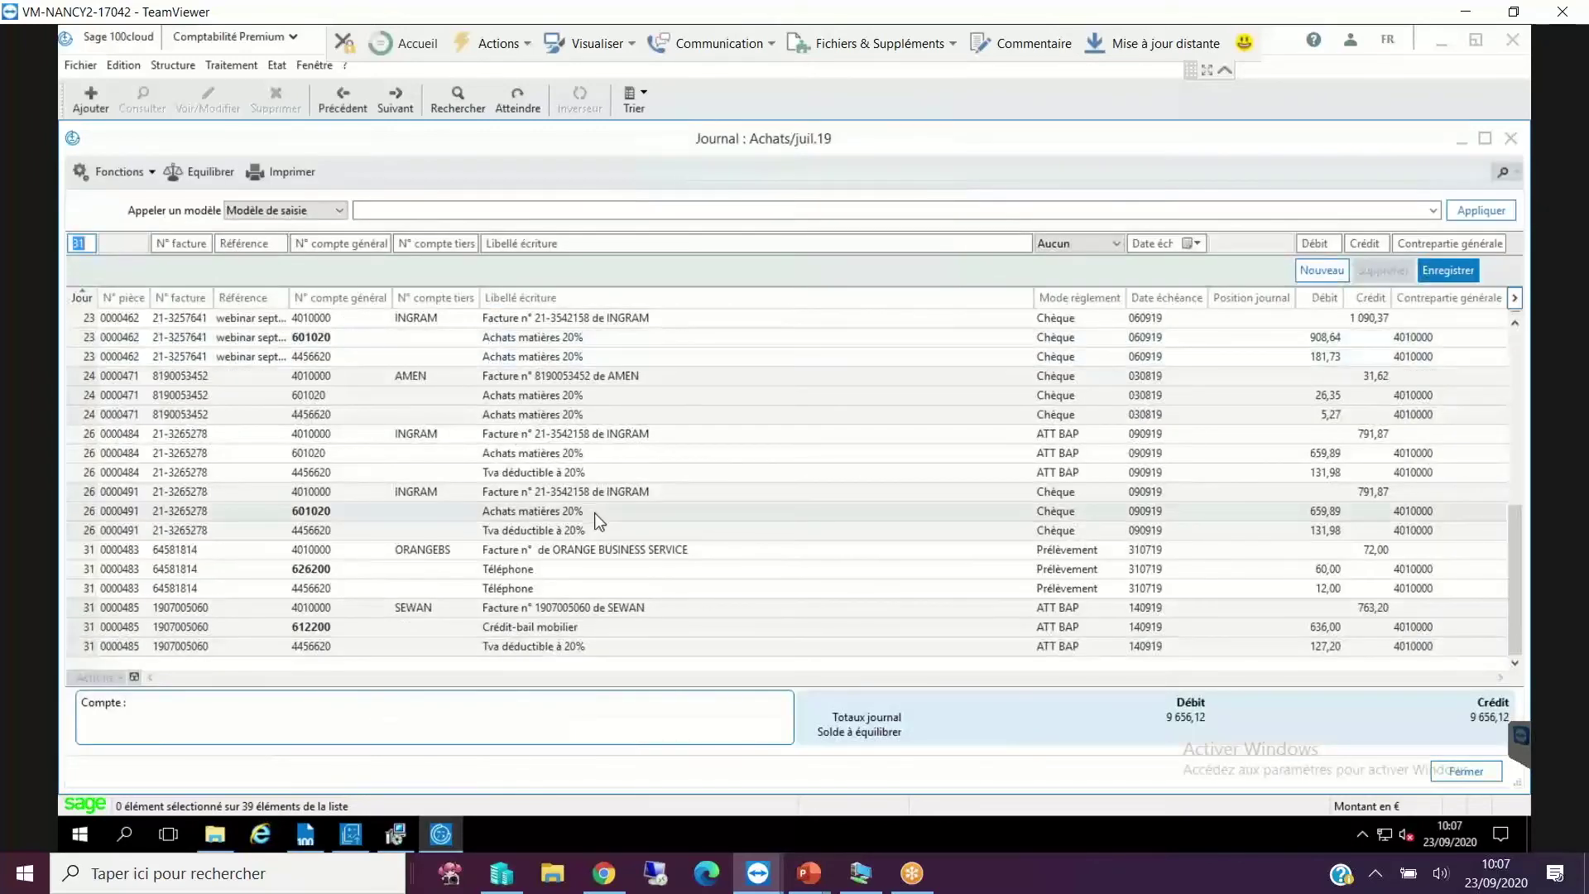
left_click(1058, 495)
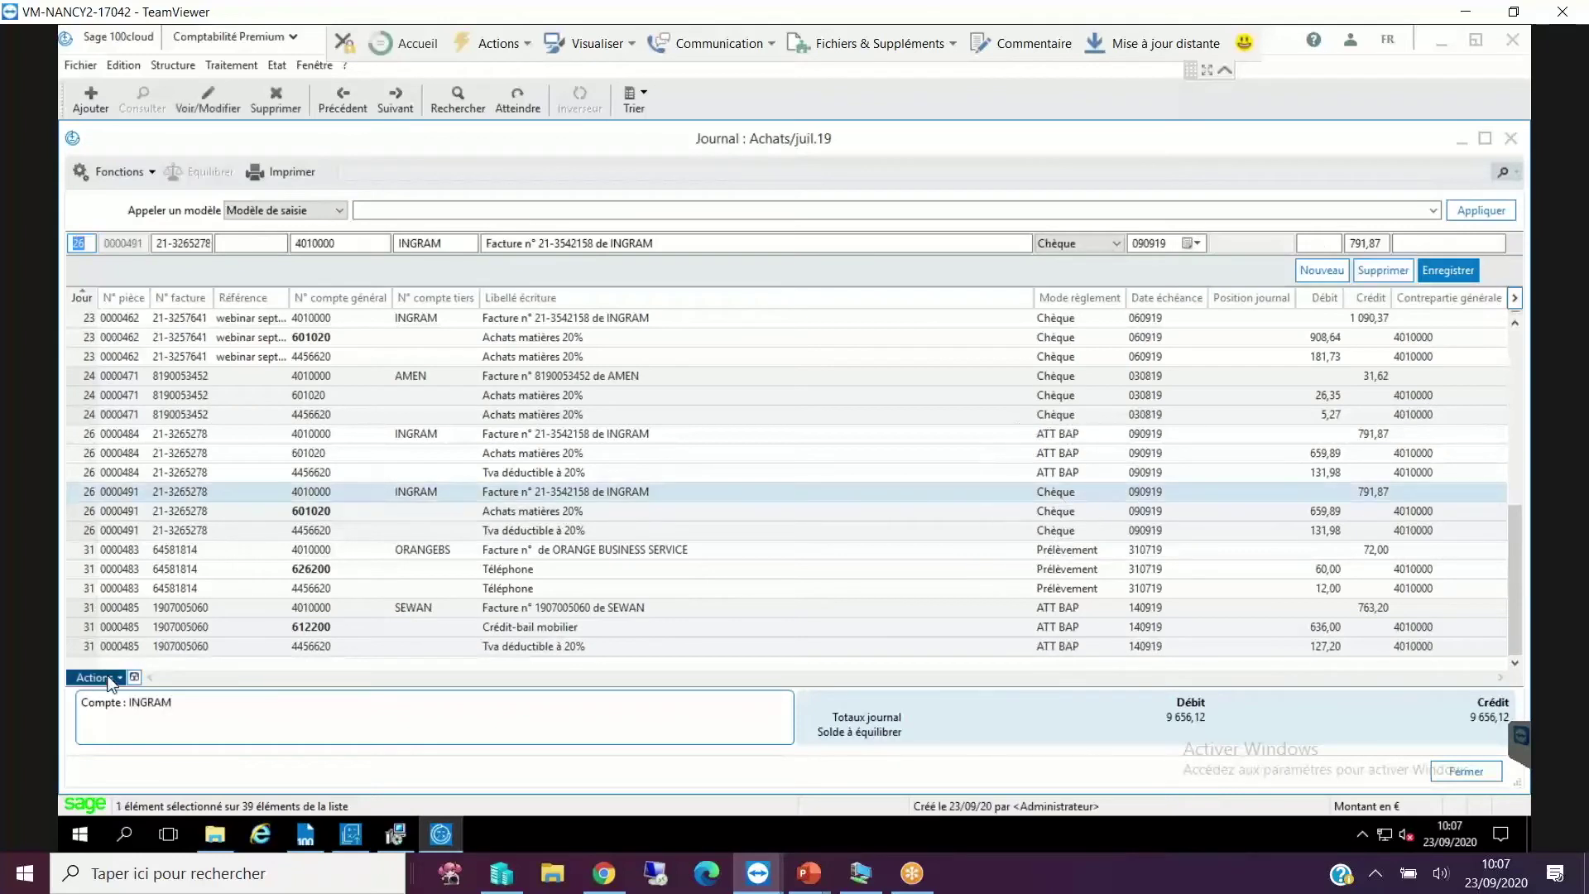
left_click(110, 679)
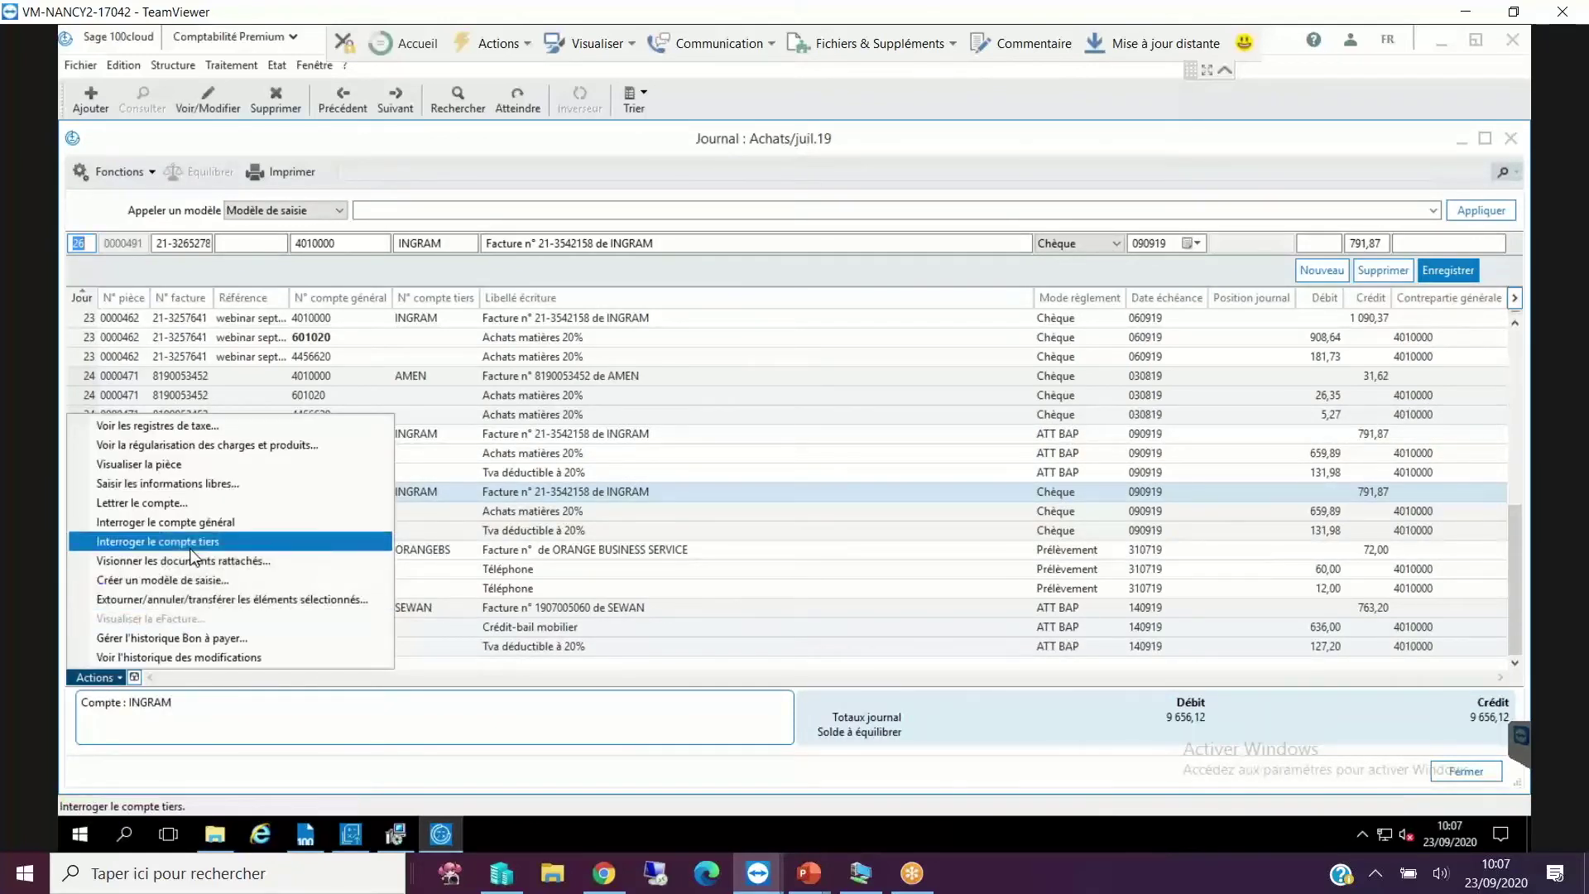
left_click(192, 561)
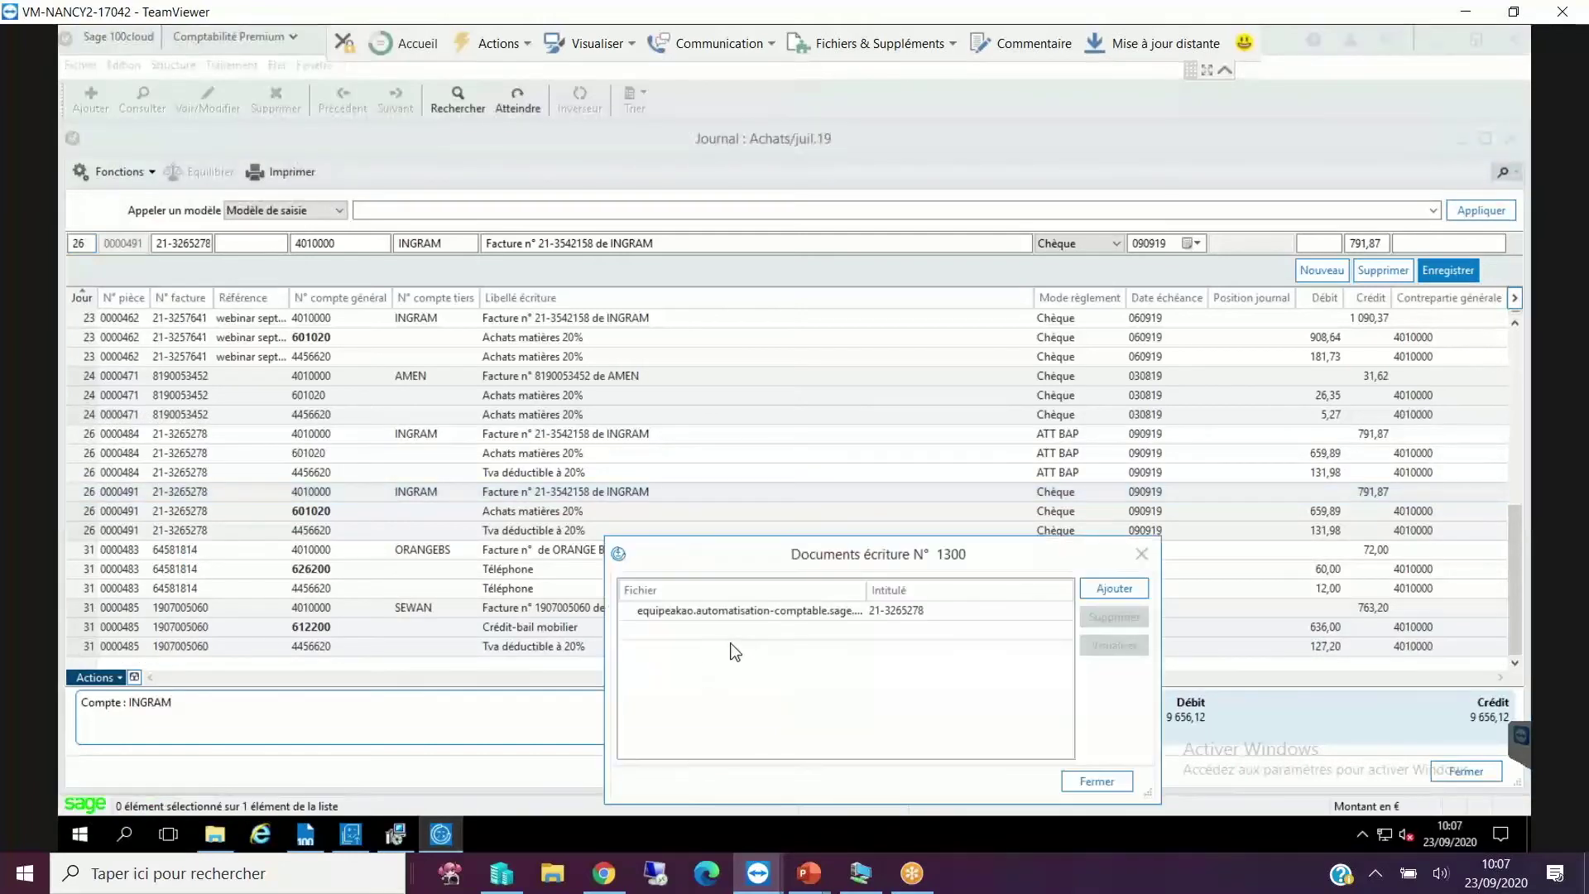
left_click(737, 613)
left_click(1112, 649)
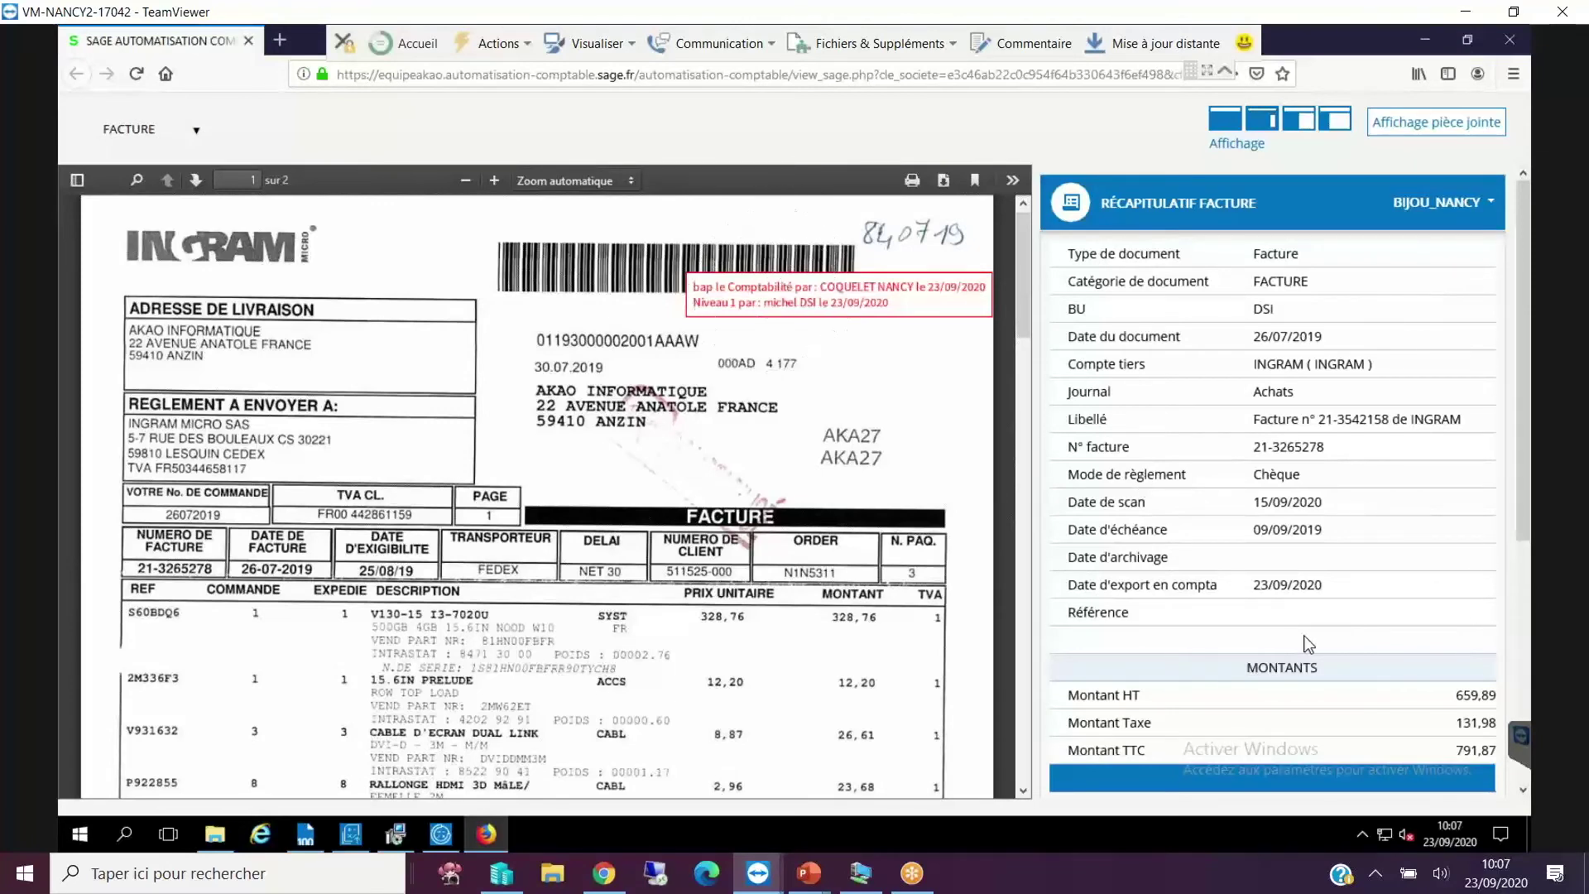
Examine the invoice's traceability history, and close the invoice view, the attached-documents window and the July purchases journal.
scroll(1291, 629, "down", 5)
left_click(1144, 638)
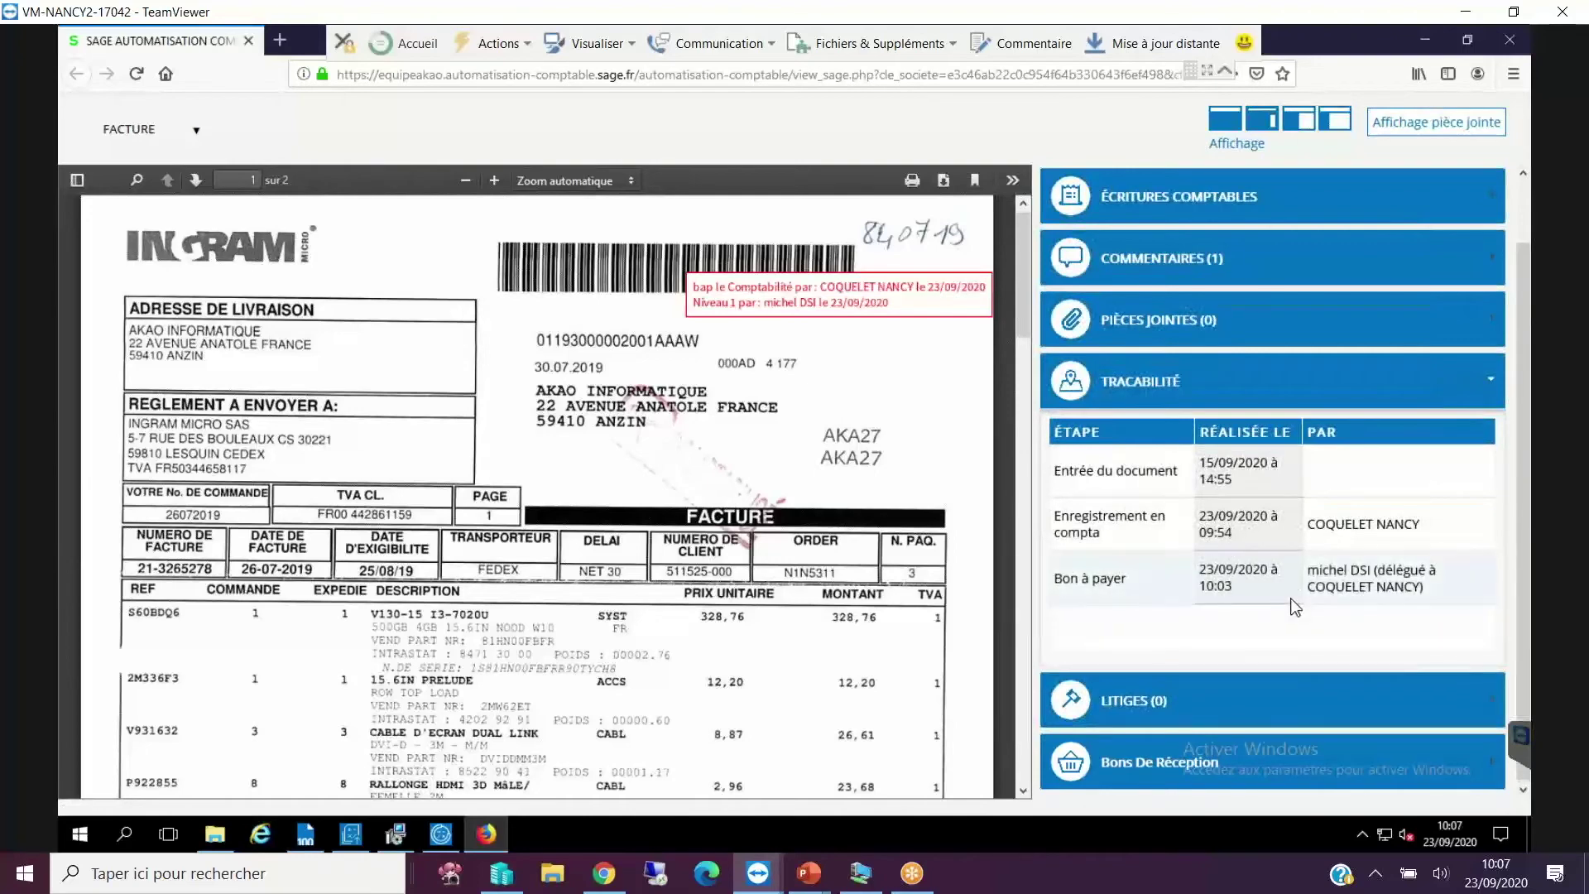
left_click(249, 40)
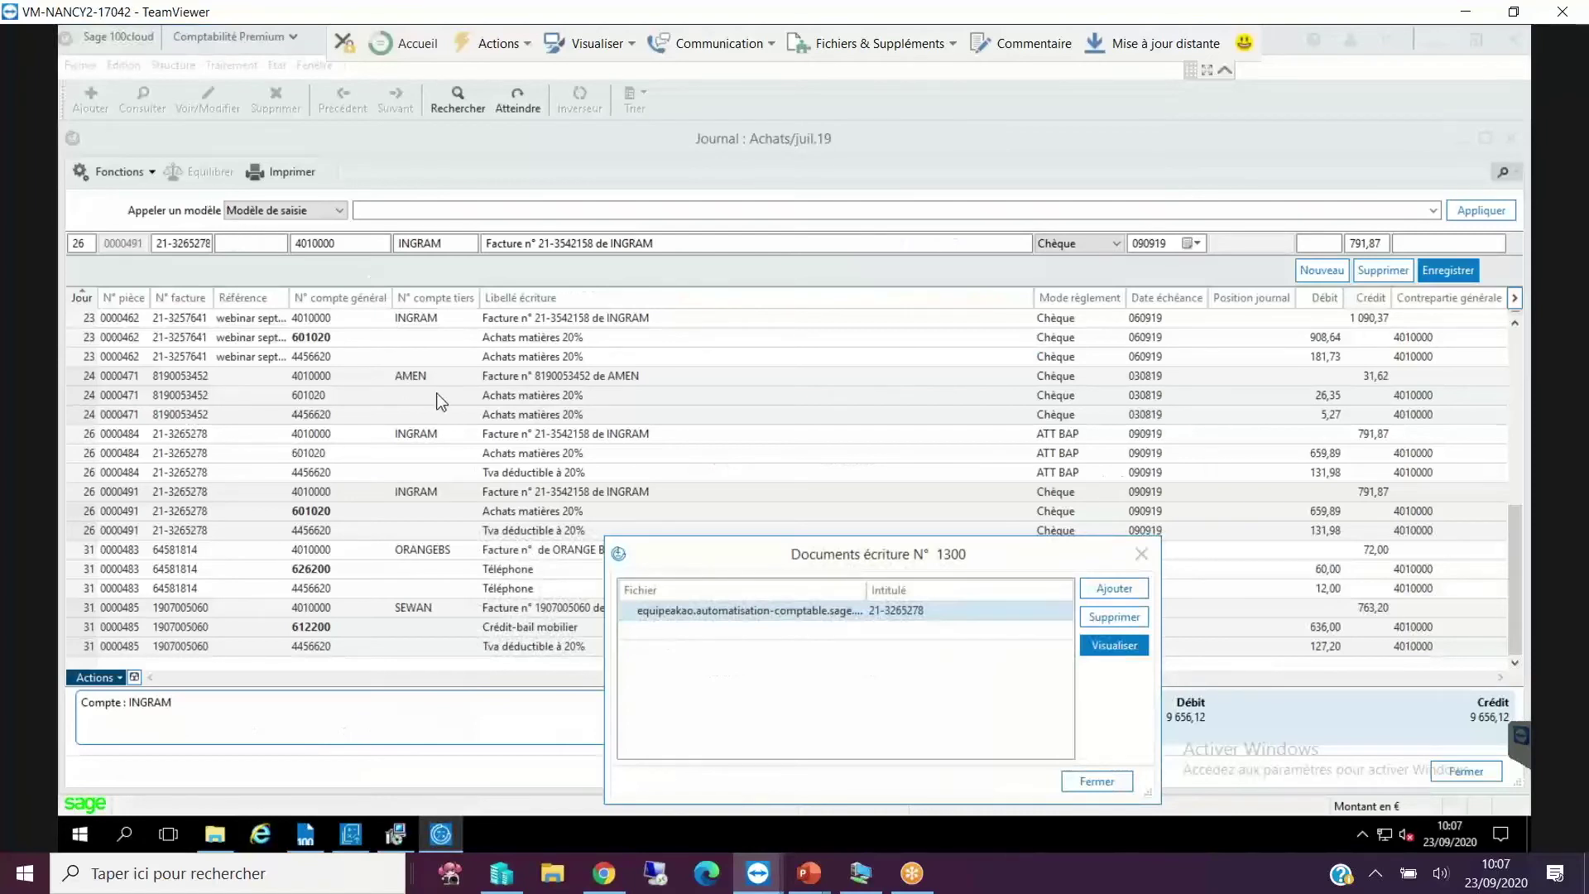
key("Escape")
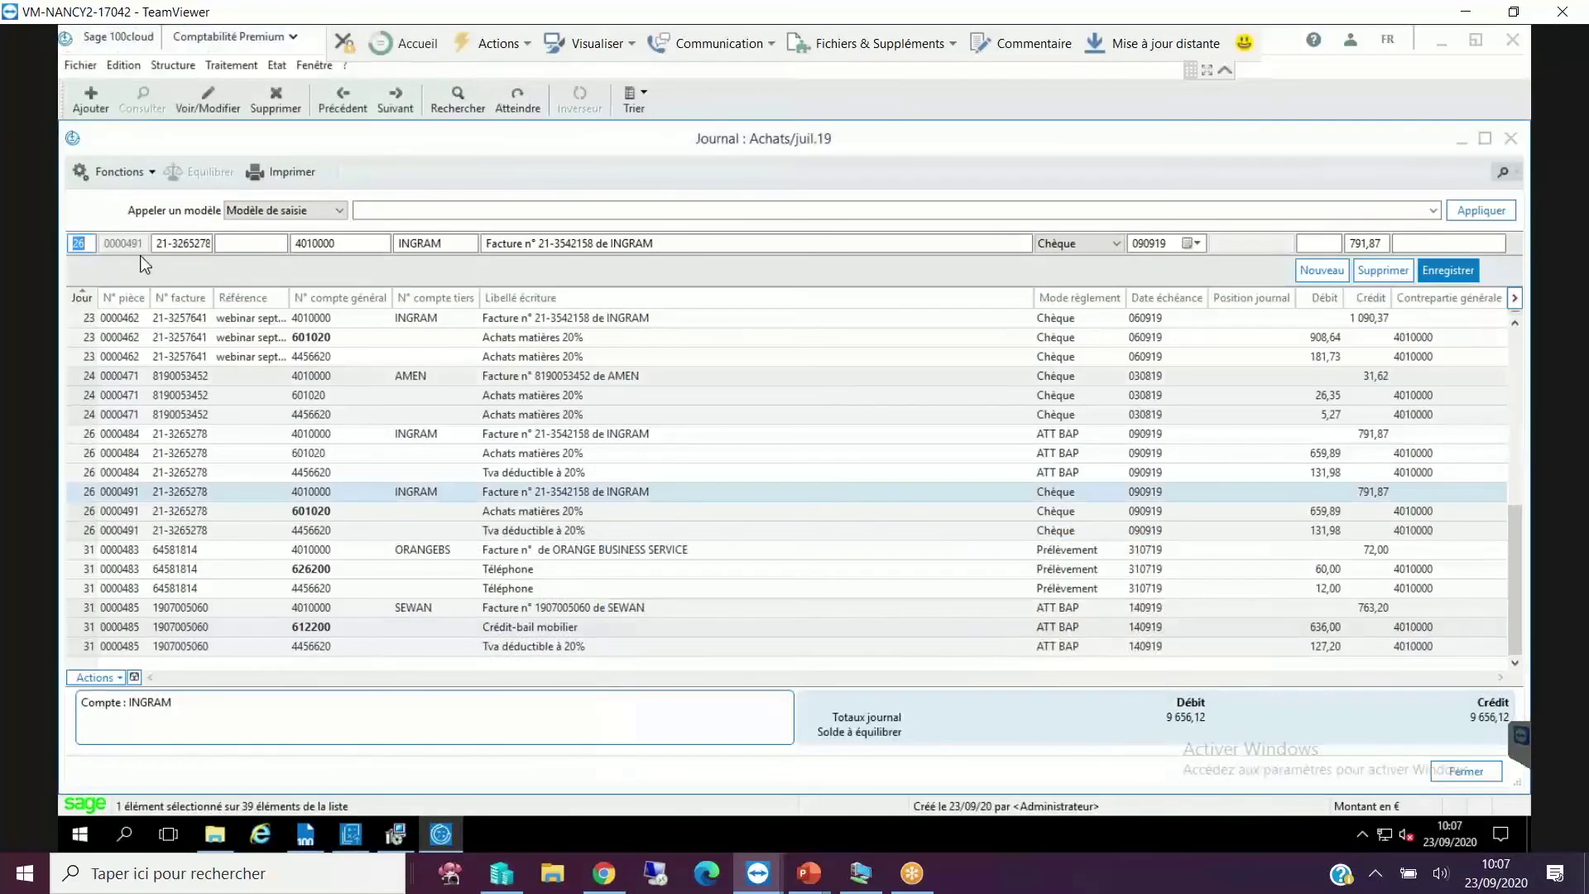
key("Escape")
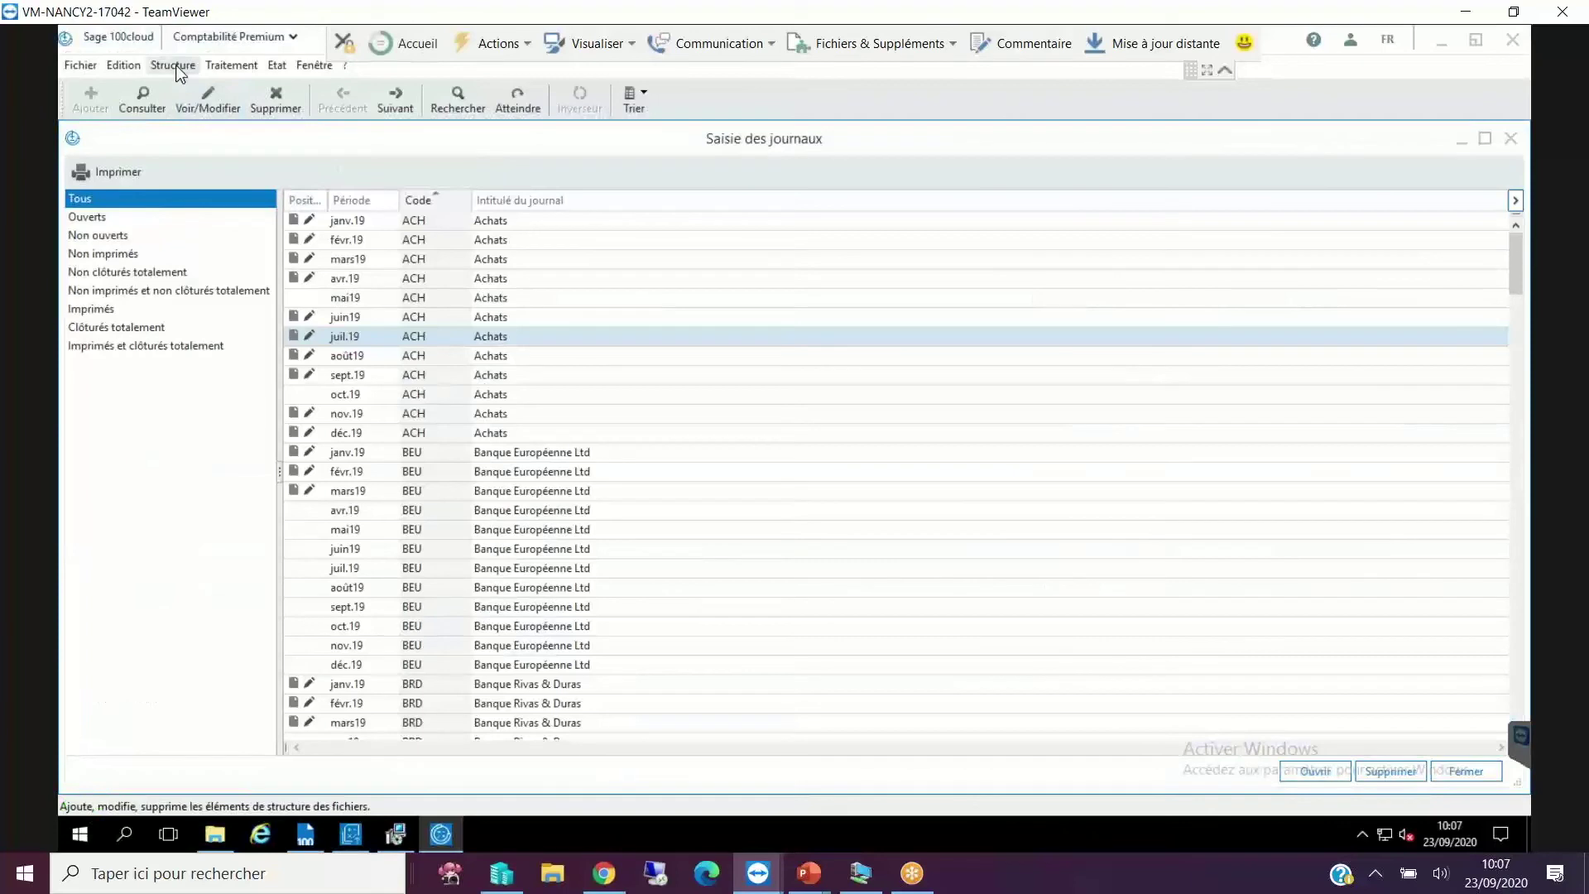
Open supplier INGRAM from the third-party accounts and display its account query and matching window in full size.
left_click(174, 66)
left_click(204, 146)
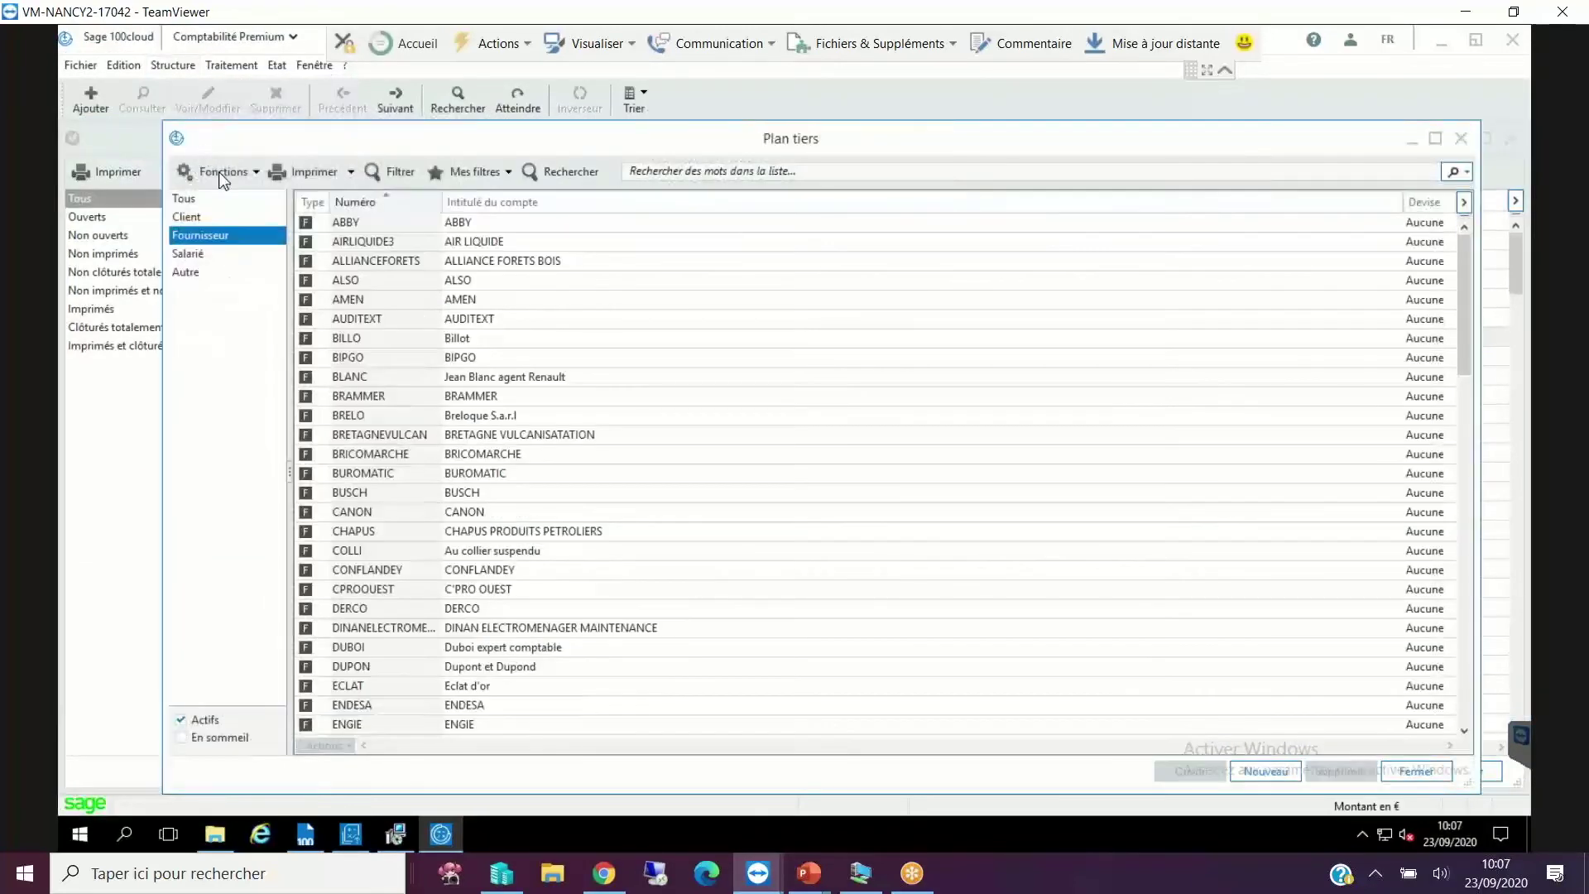
scroll(368, 662, "down", 6)
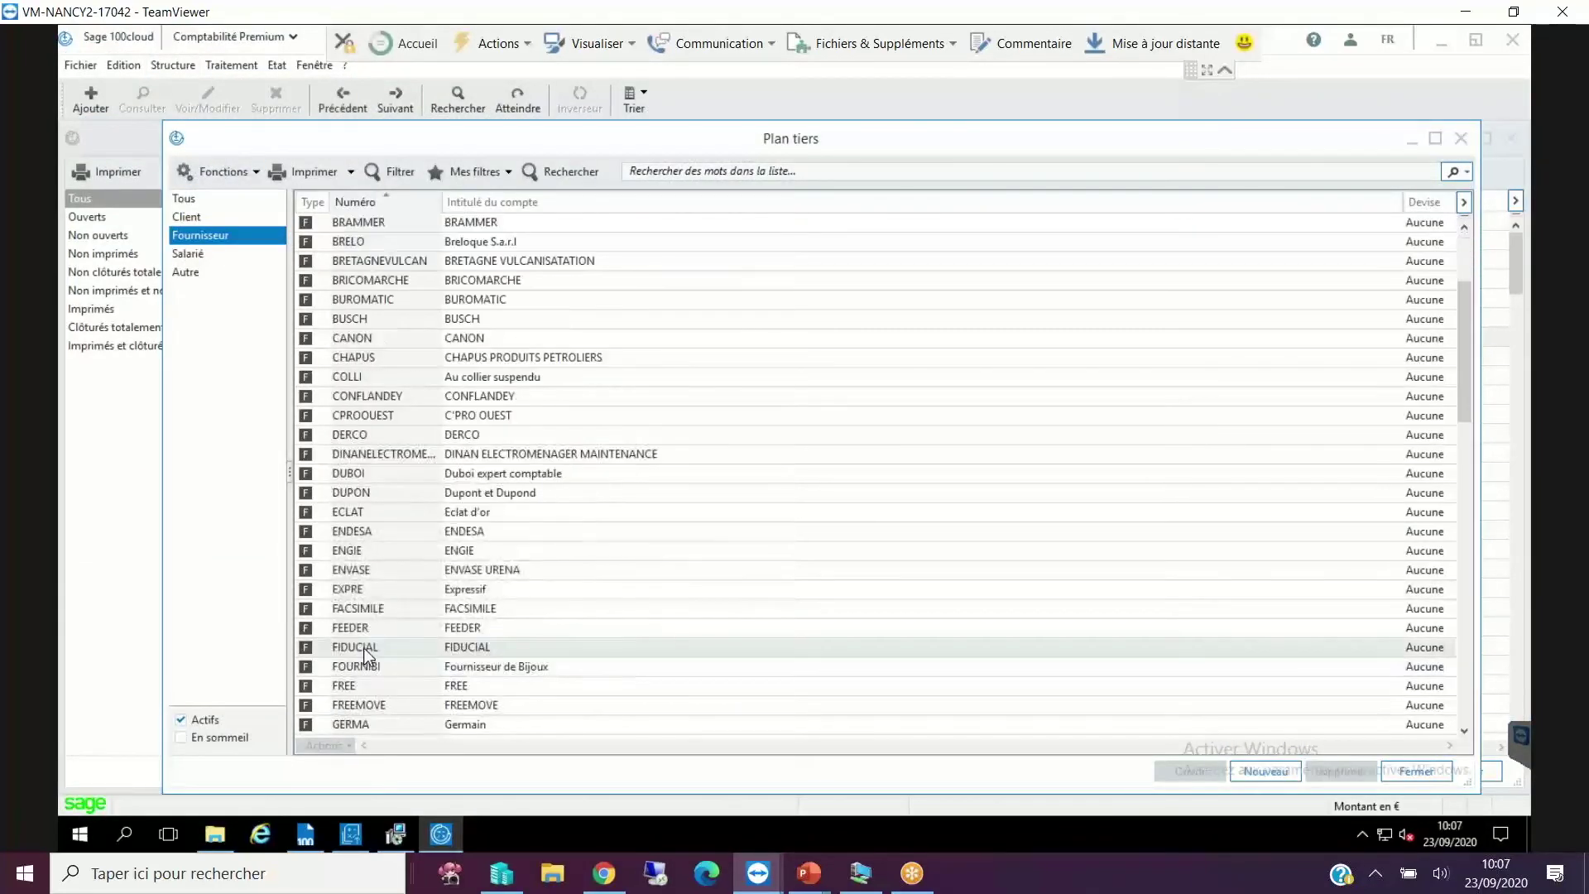
scroll(362, 650, "down", 1)
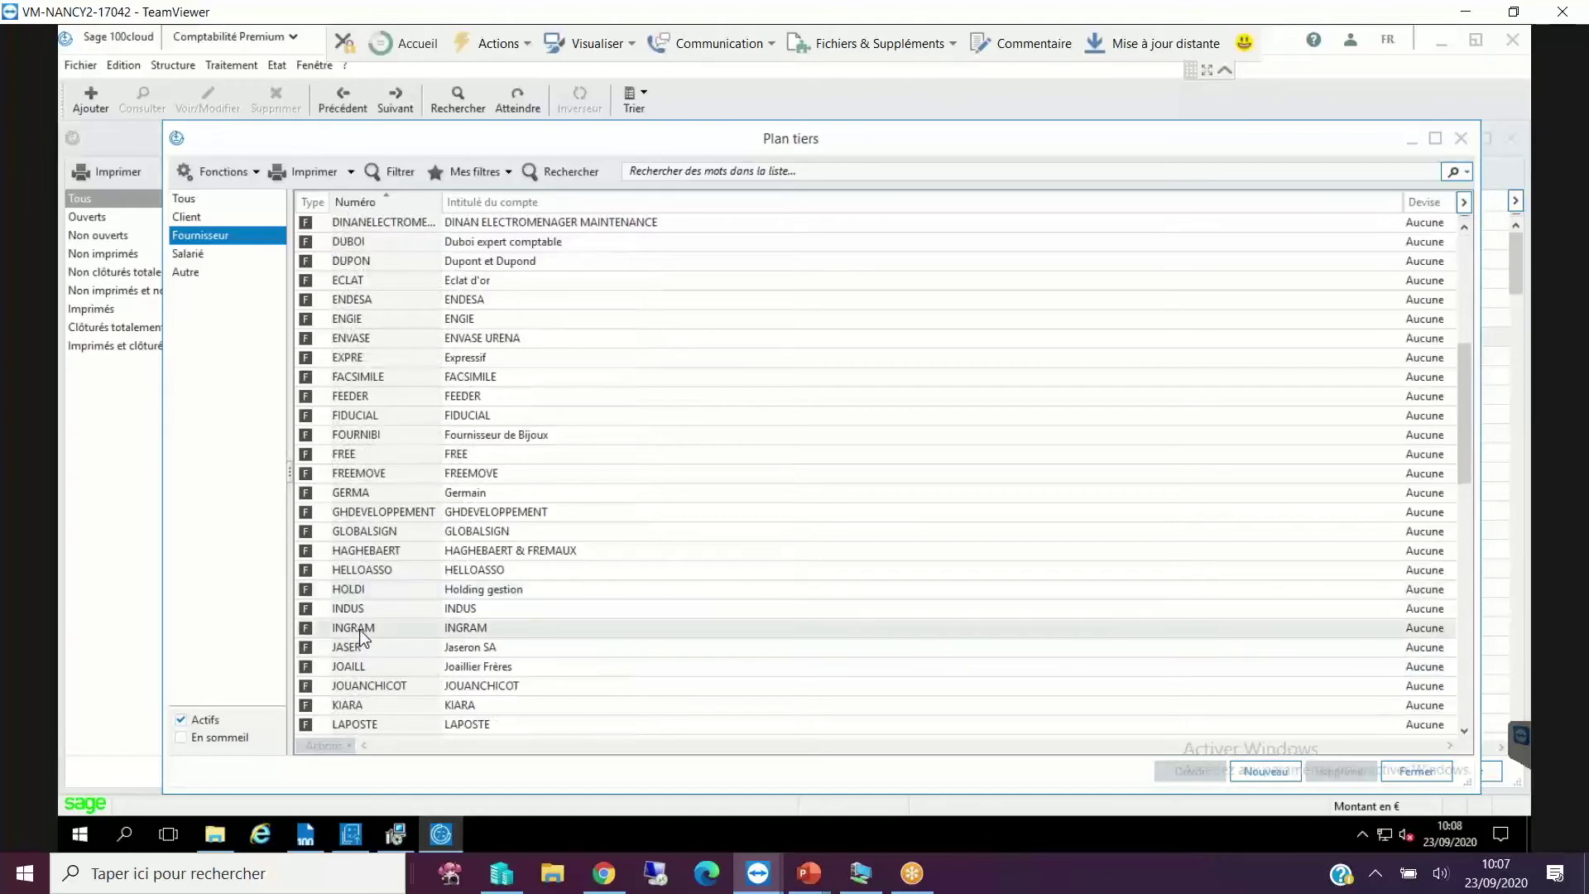
left_click(361, 634)
double_click(360, 633)
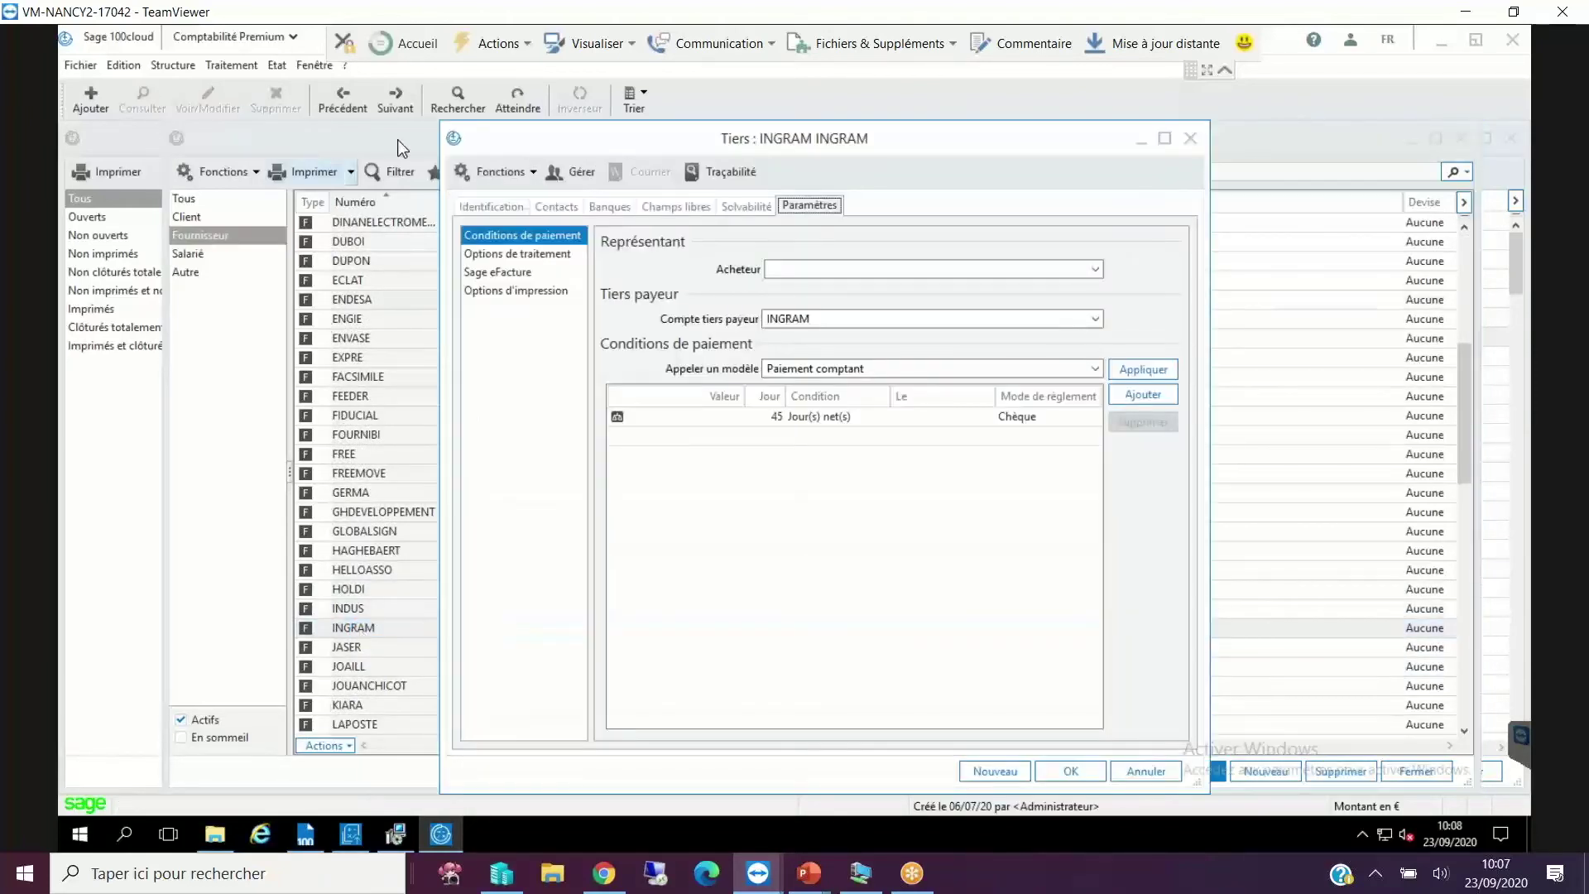
left_click(581, 174)
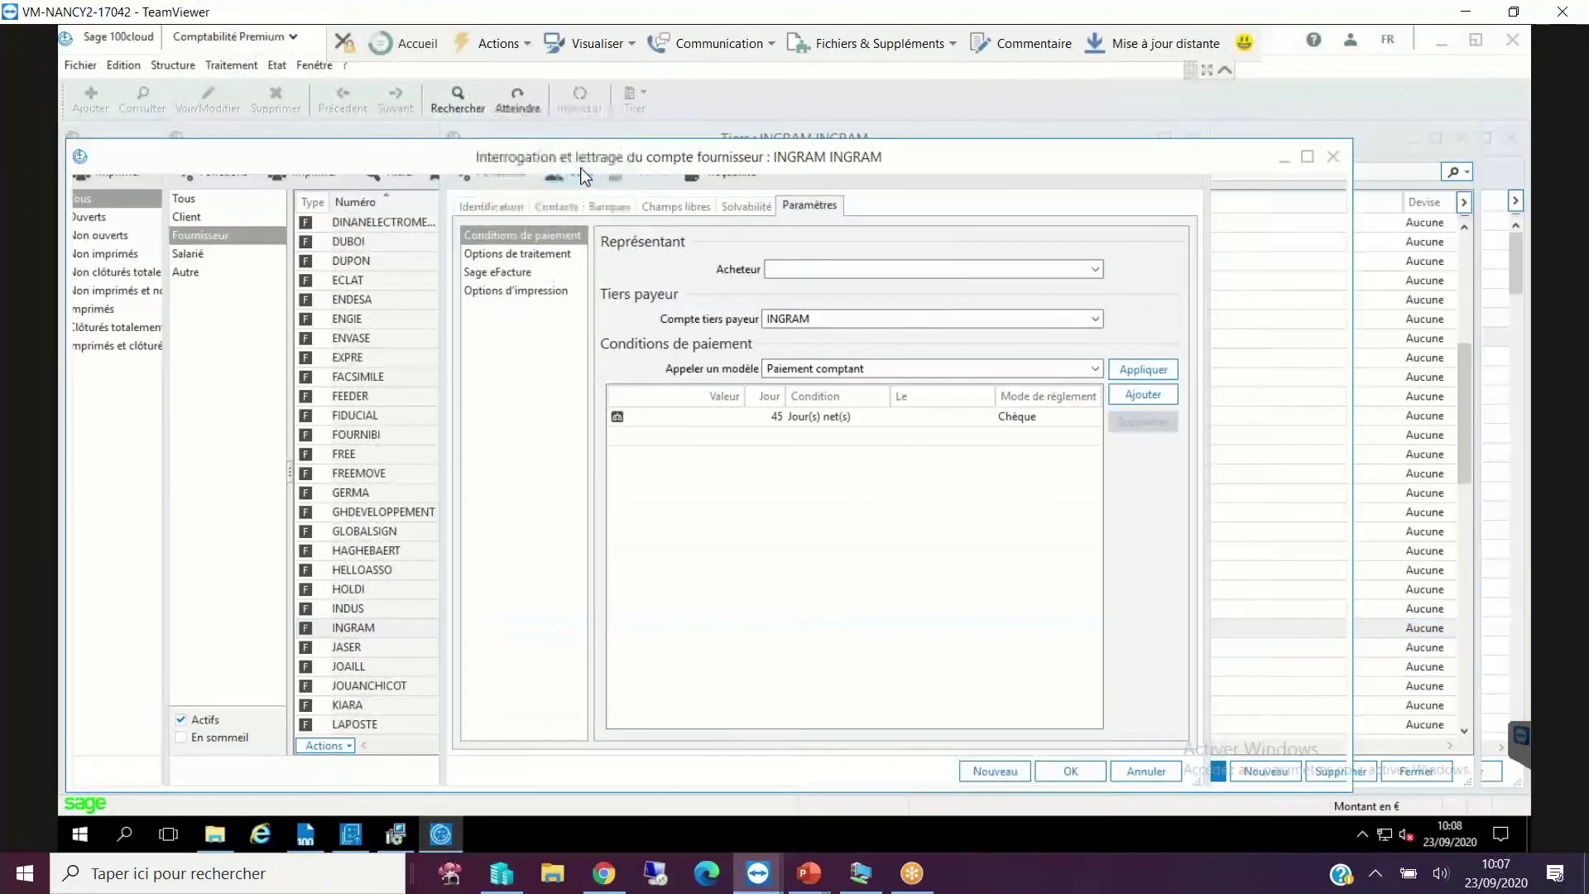
left_click(1309, 157)
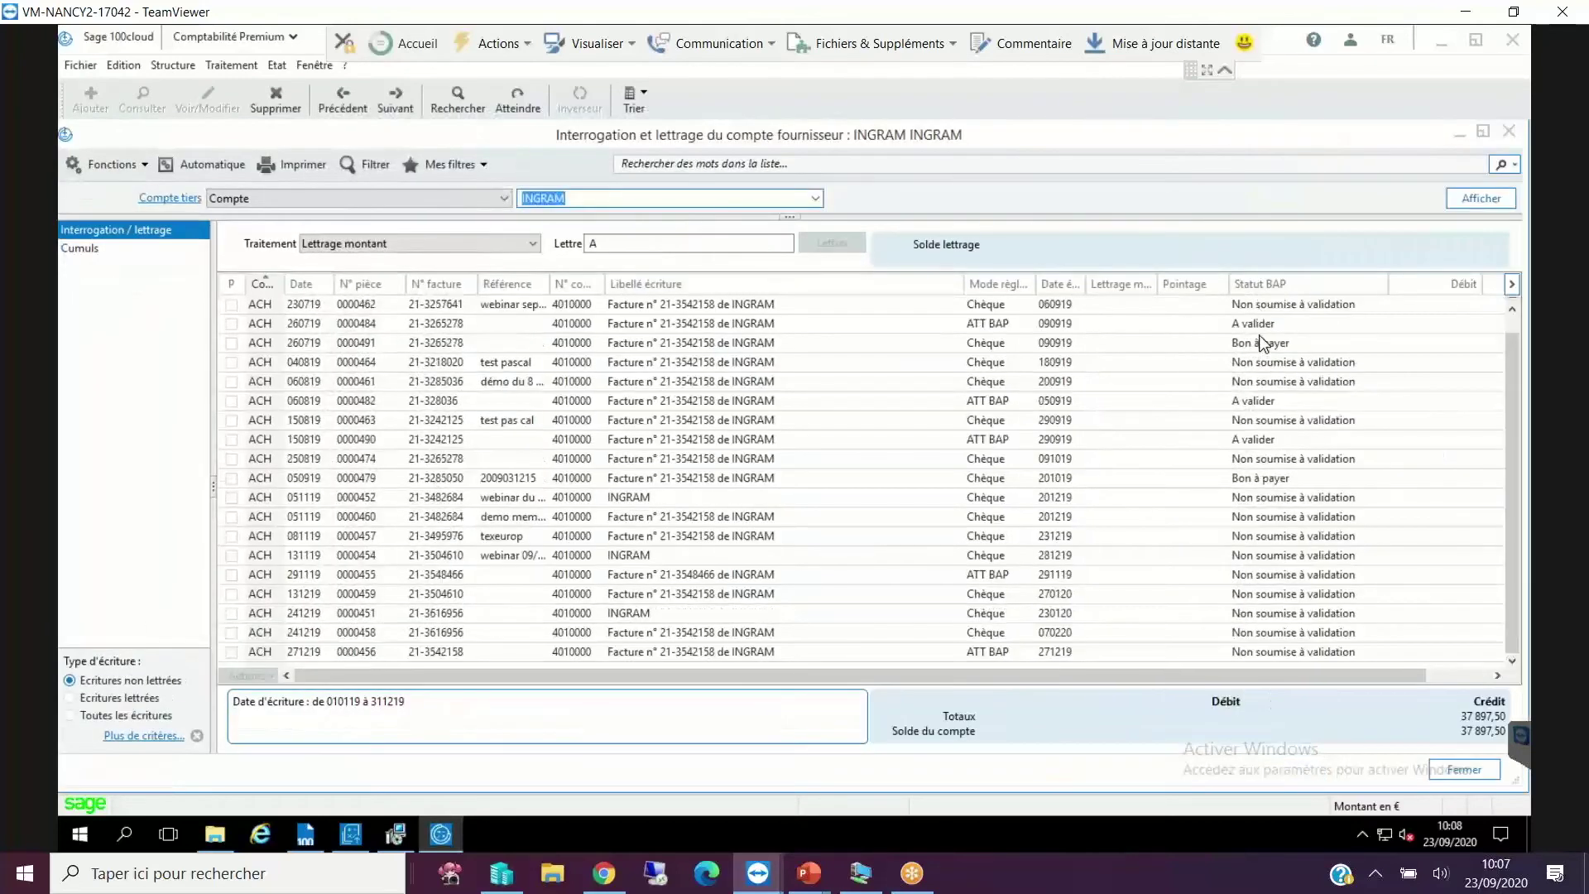
Examine the payment approval status of INGRAM's entries, including 0000491, 0000482 and 0000479, and close the supplier windows back to the journal list.
left_click(1147, 346)
left_click(1251, 346)
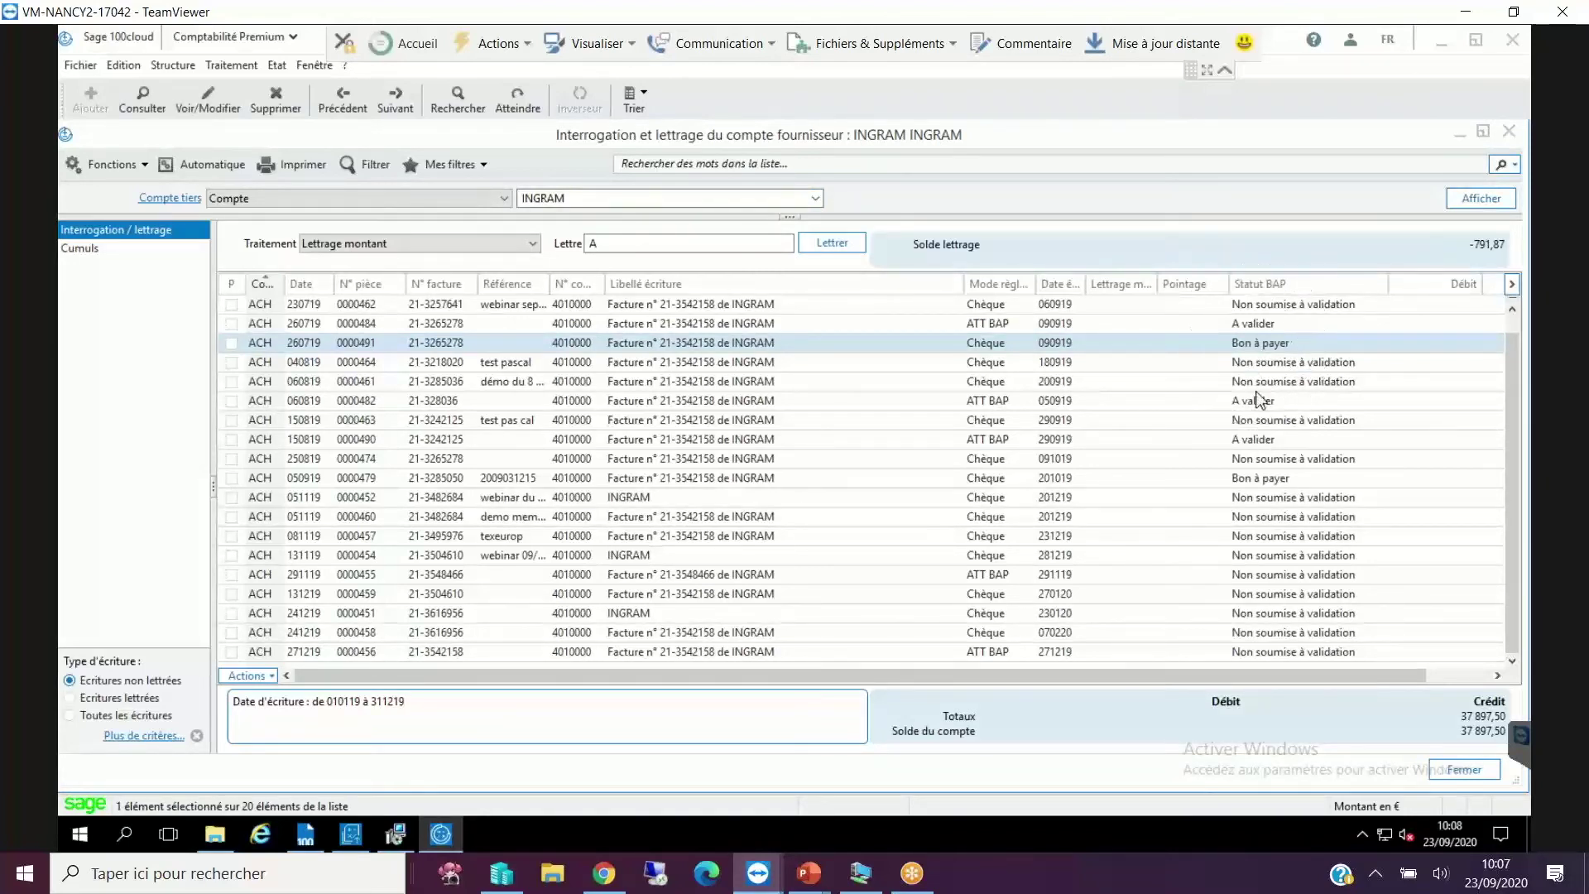
left_click(1269, 351)
left_click(1262, 402)
left_click(1260, 481)
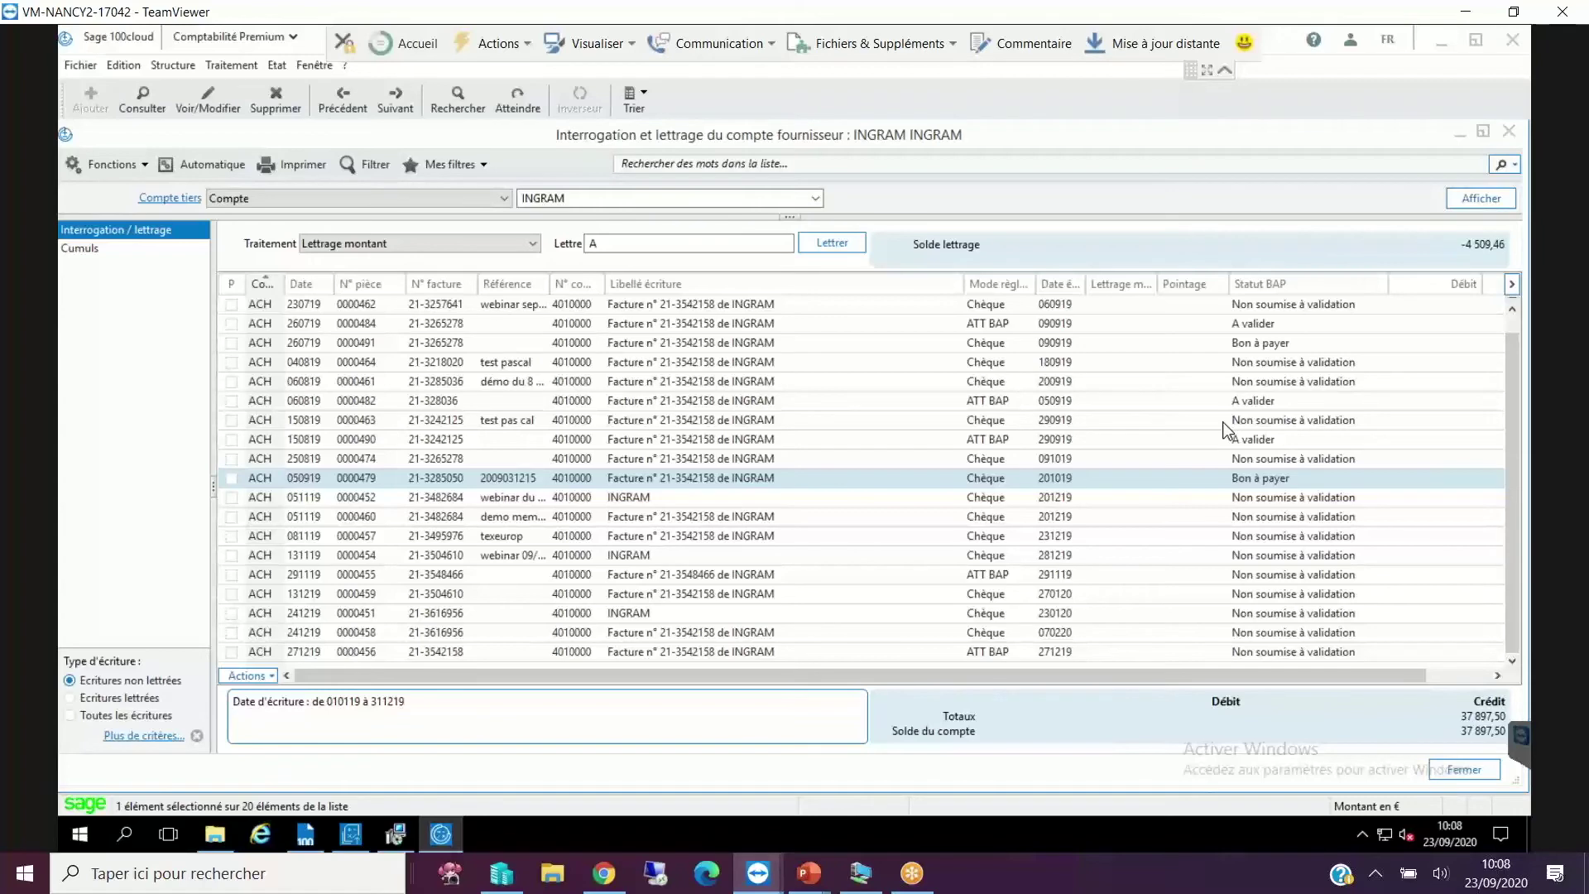
key("Escape")
key("Escape")
key("Escape")
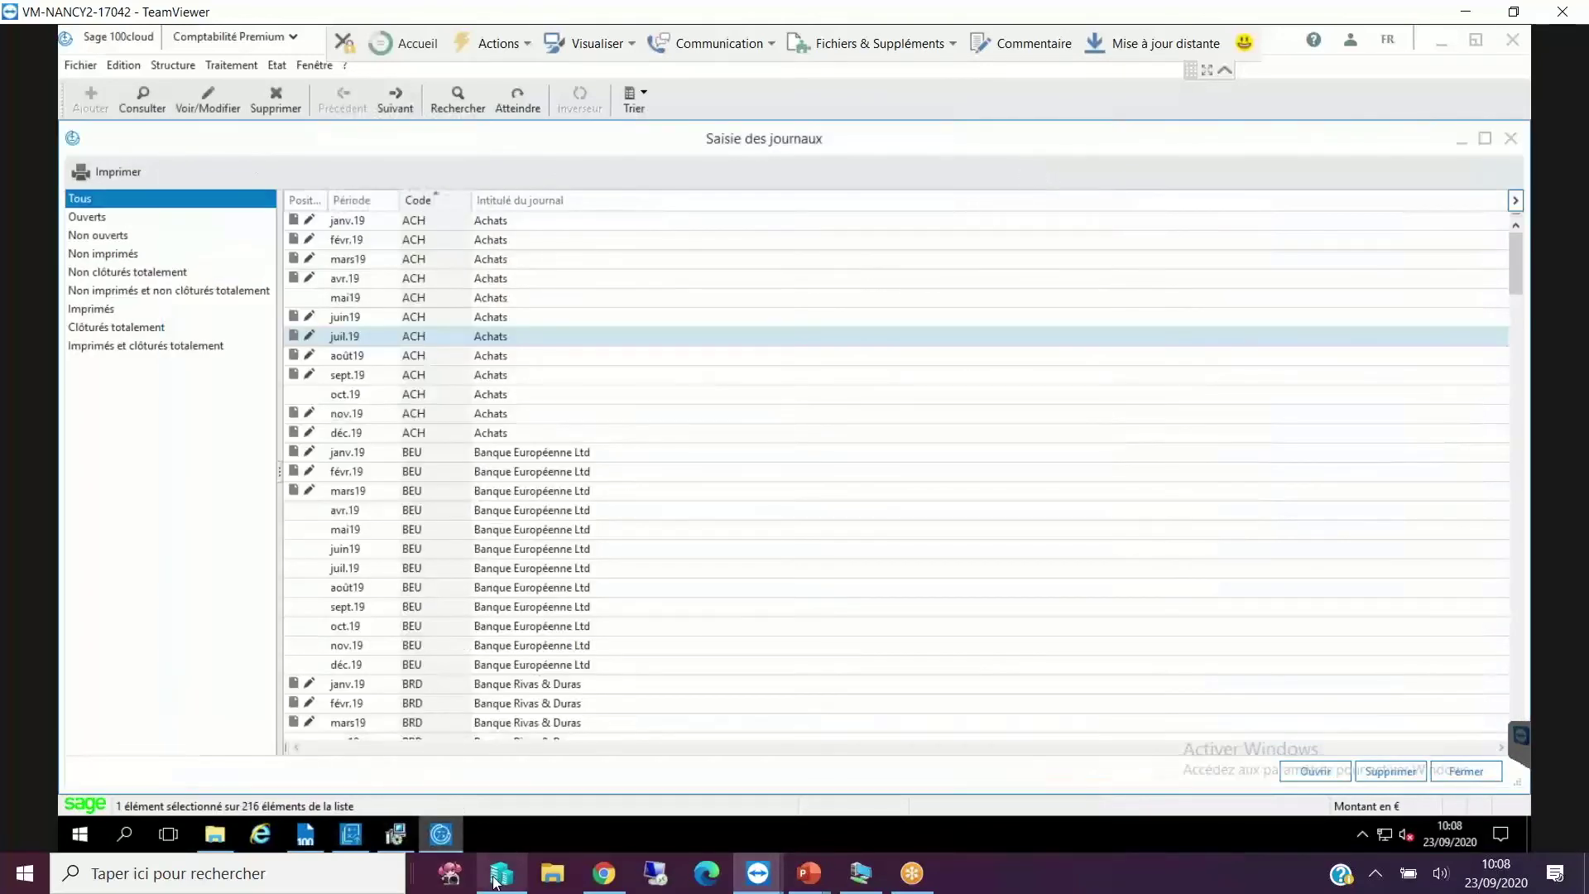
Switch to Sage 100cloud Gestion commerciale, display the purchase documents list in full size and widen its Statut column.
mouse_move(353, 844)
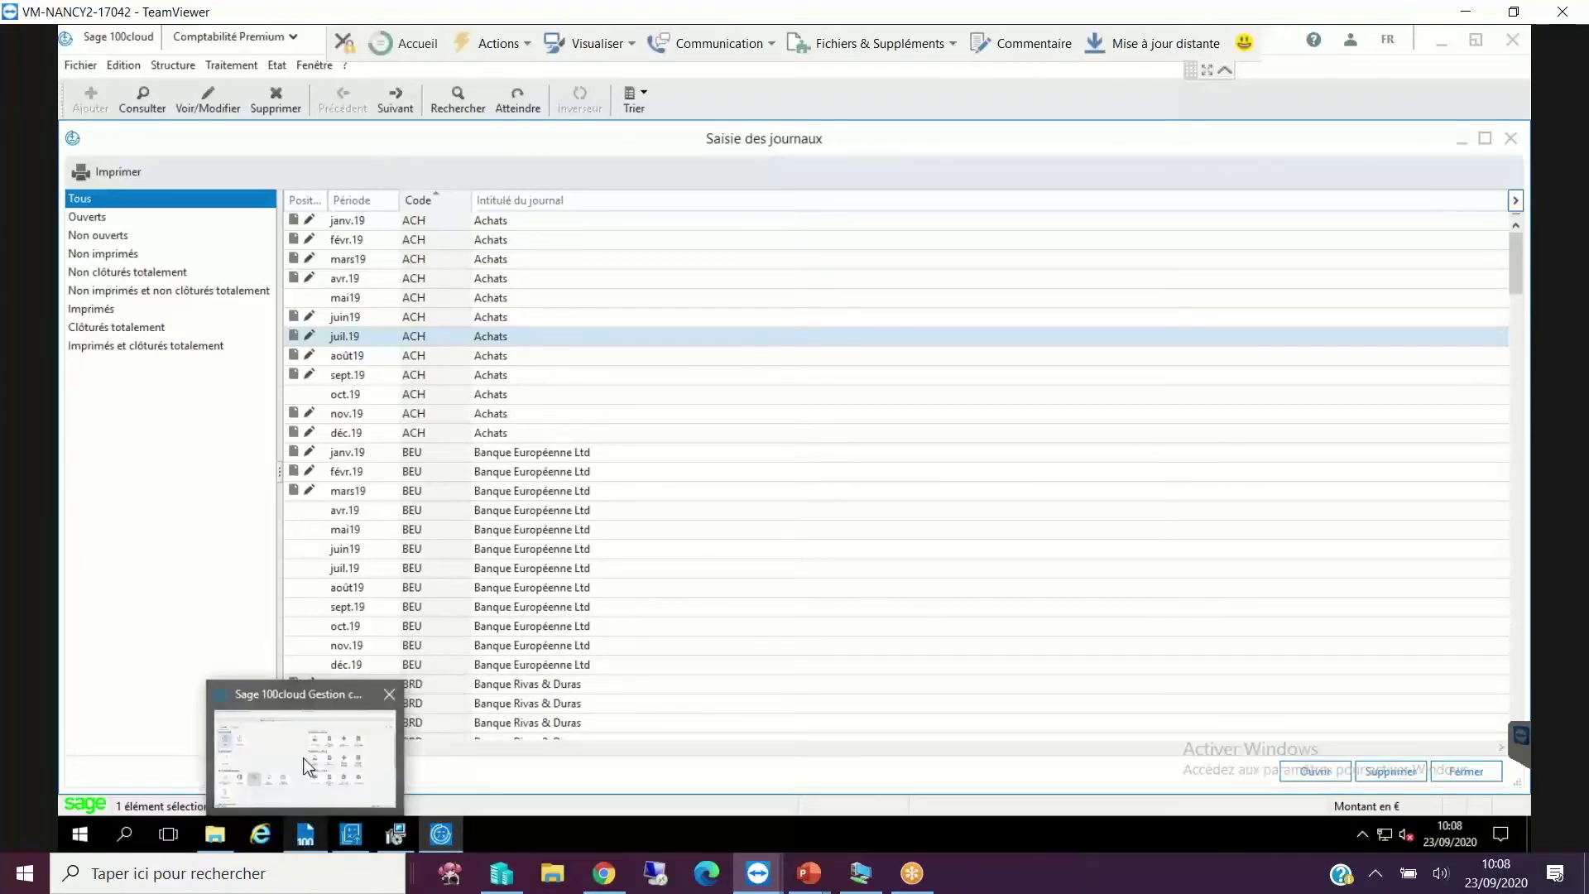
left_click(306, 844)
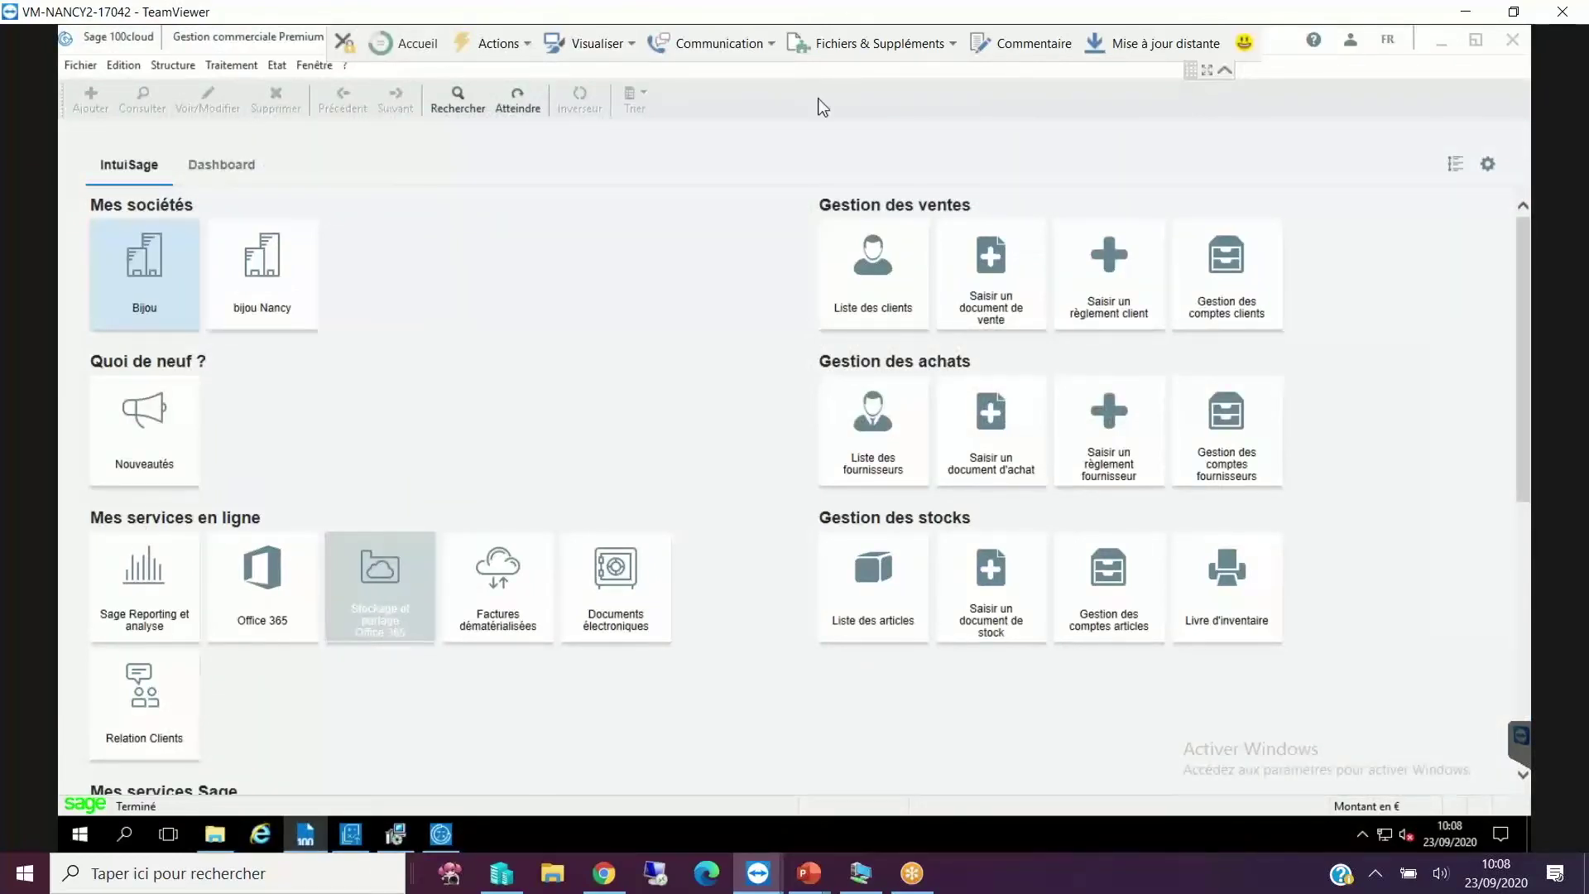
left_click(231, 65)
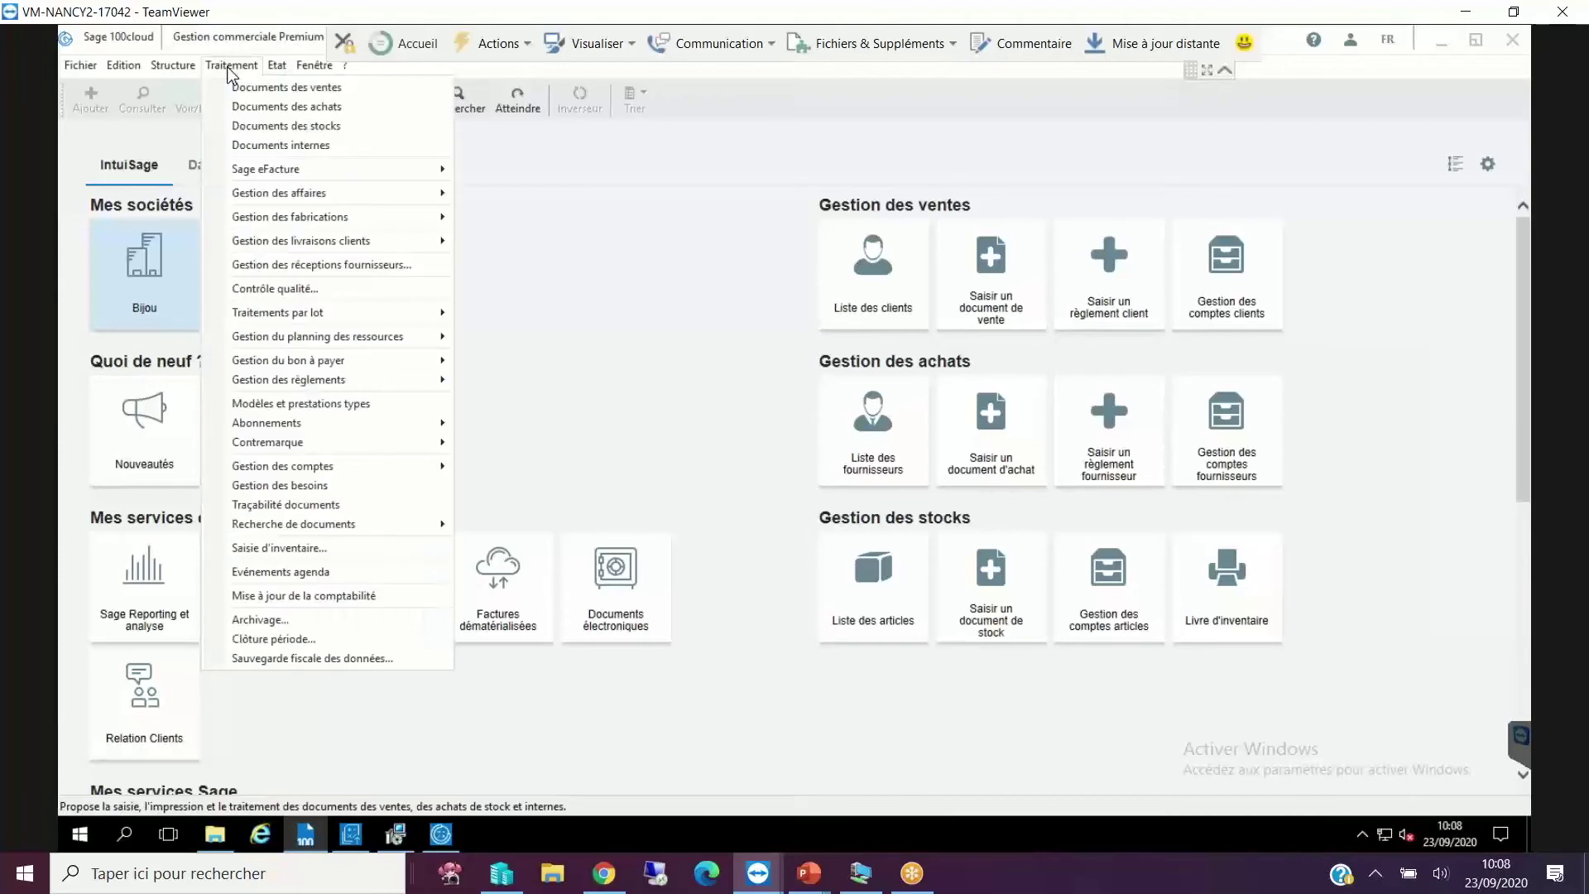
left_click(246, 106)
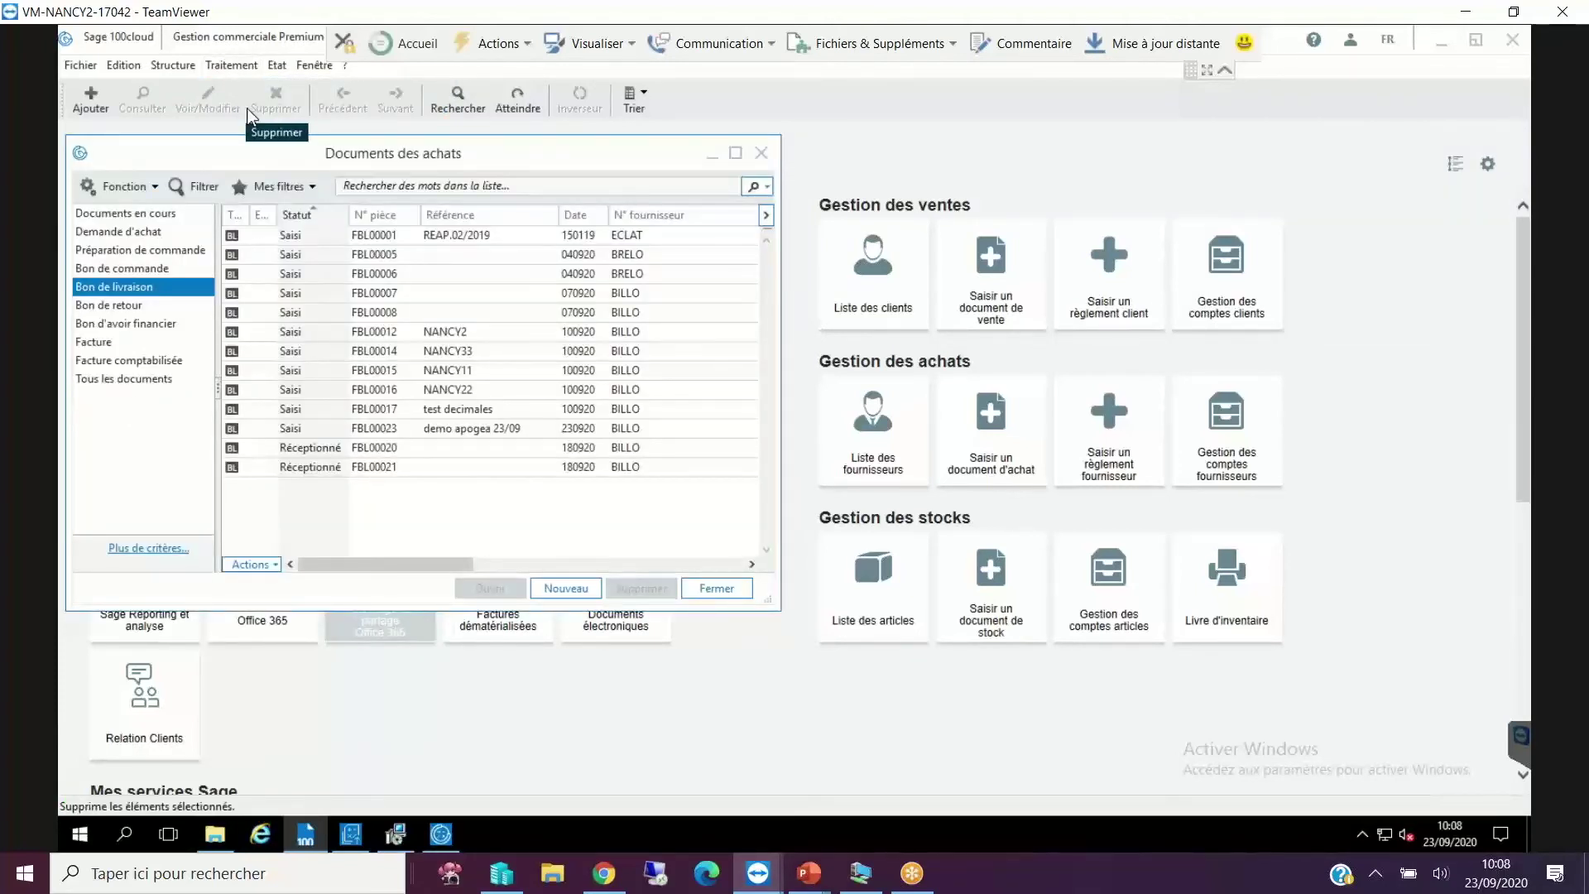
left_click(735, 152)
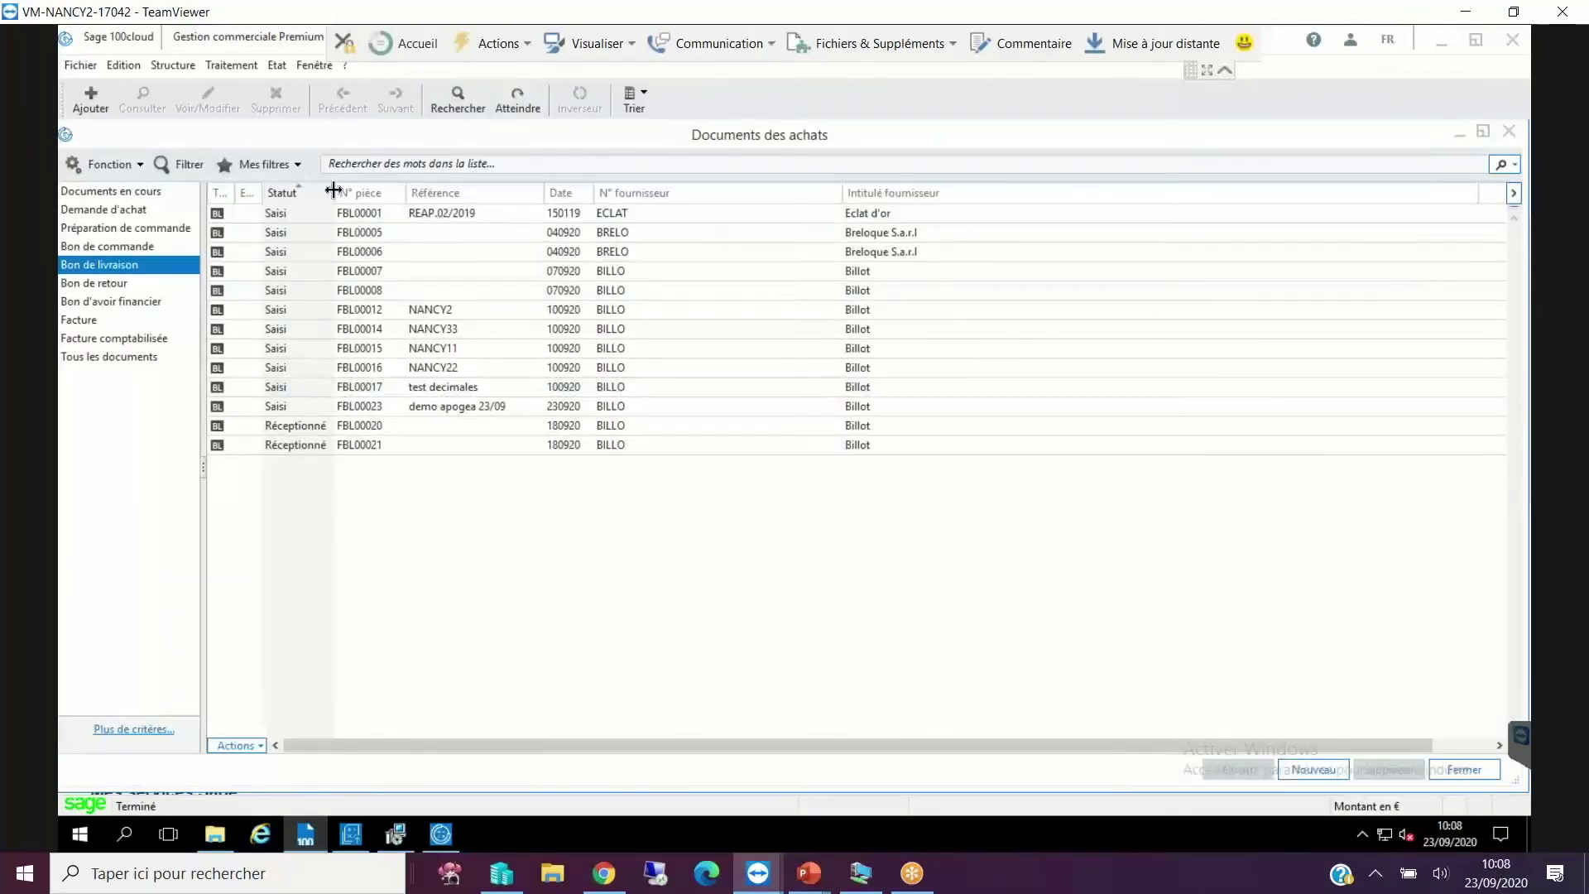
left_click_drag(425, 211, 450, 212)
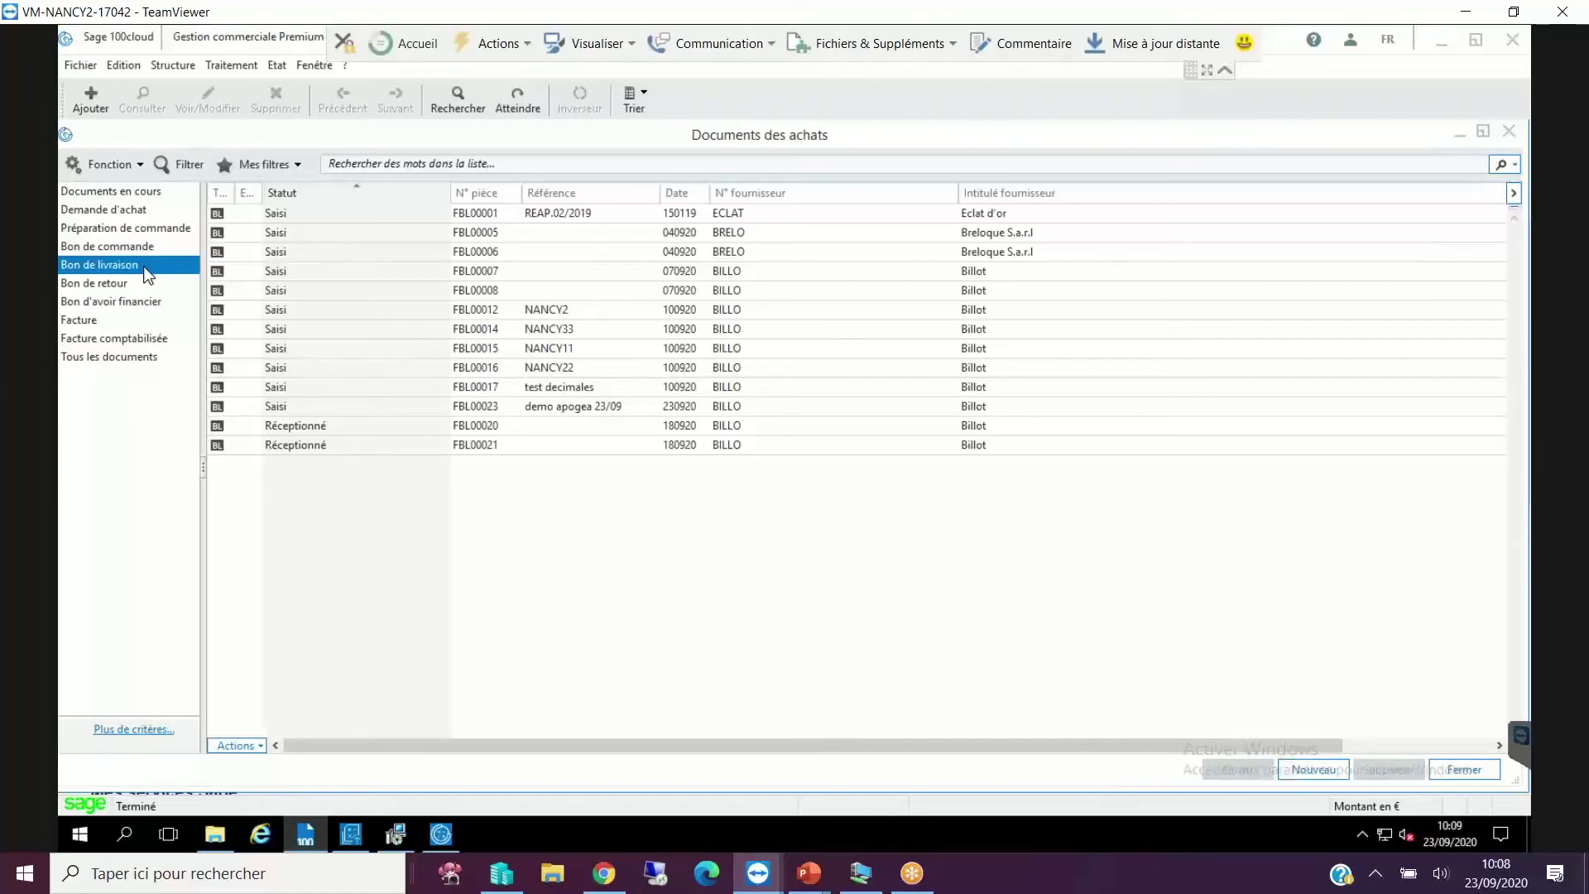
Compare the statuses of Billot delivery notes FBL00015, FBL00014 and FBL00020.
left_click(713, 350)
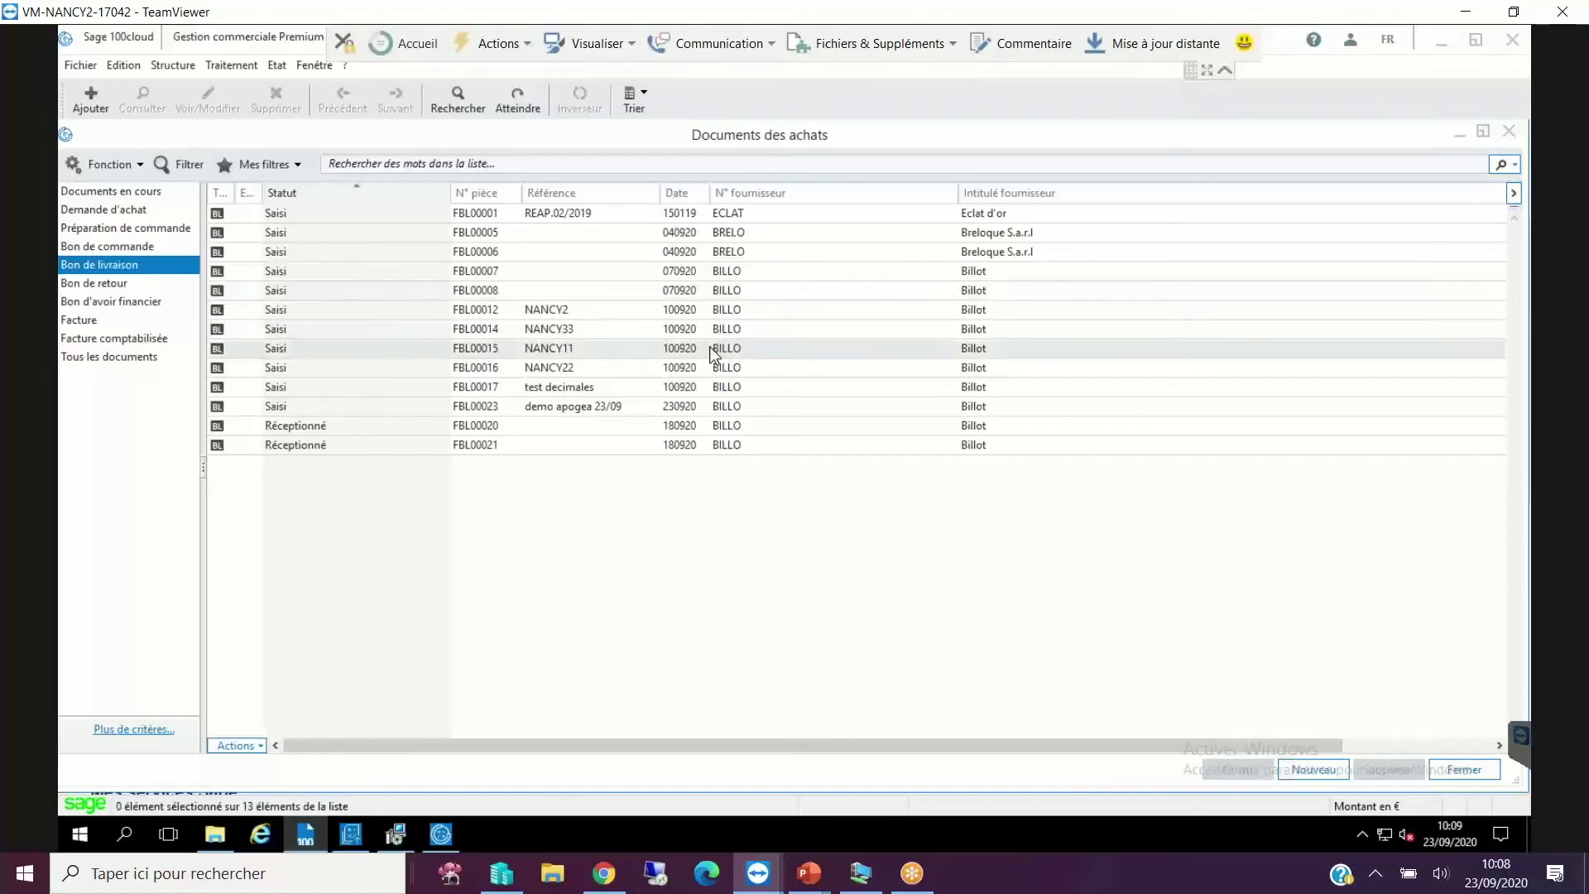
left_click(710, 352)
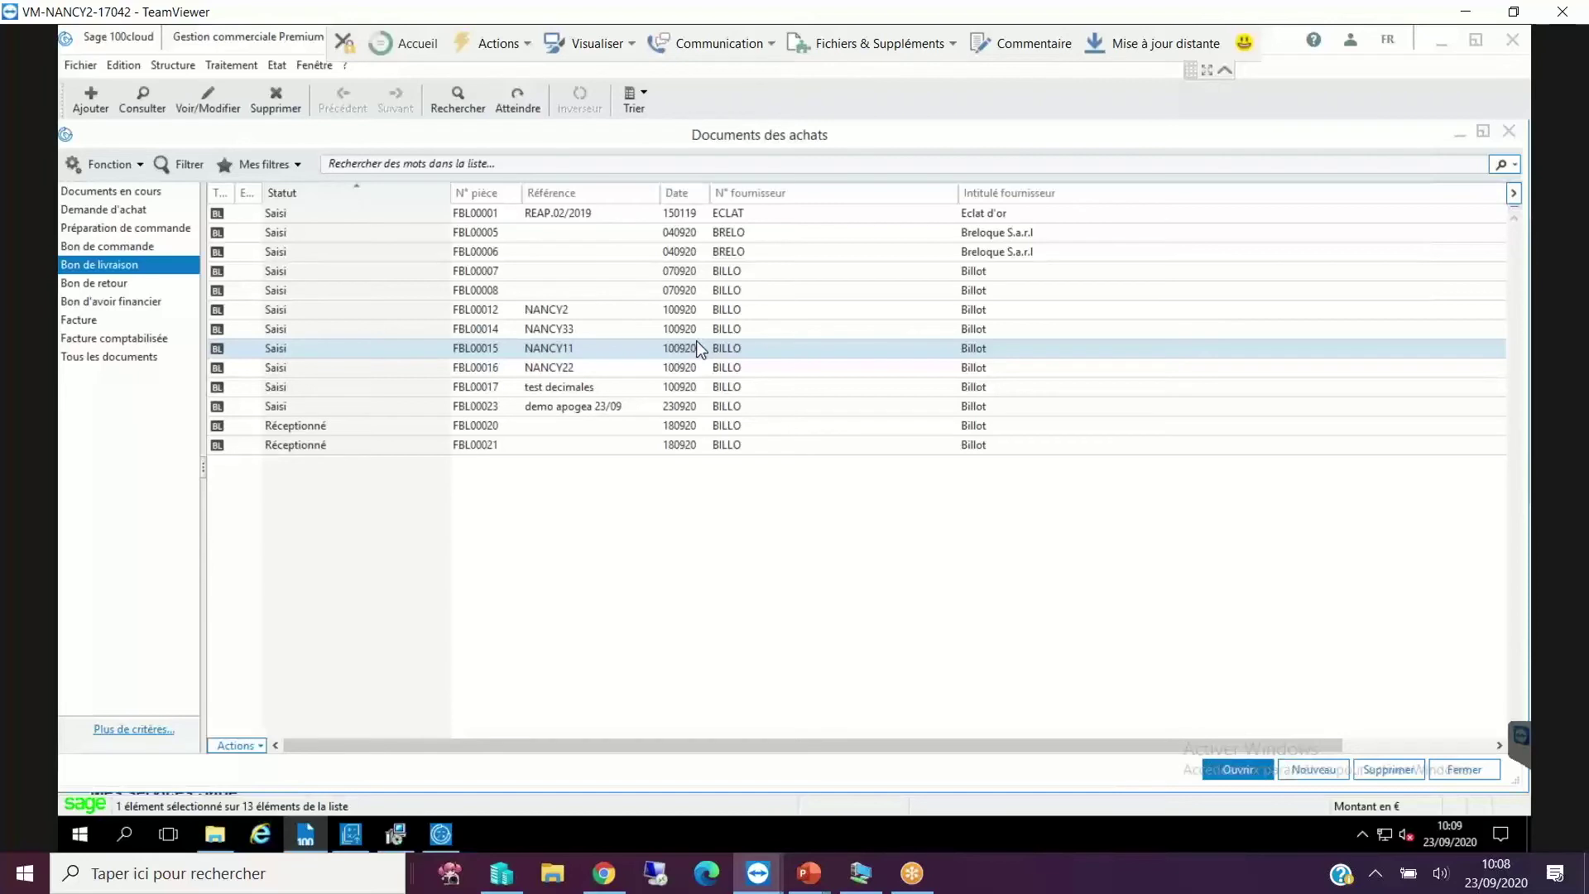
left_click(274, 350)
left_click(271, 348)
left_click(309, 332)
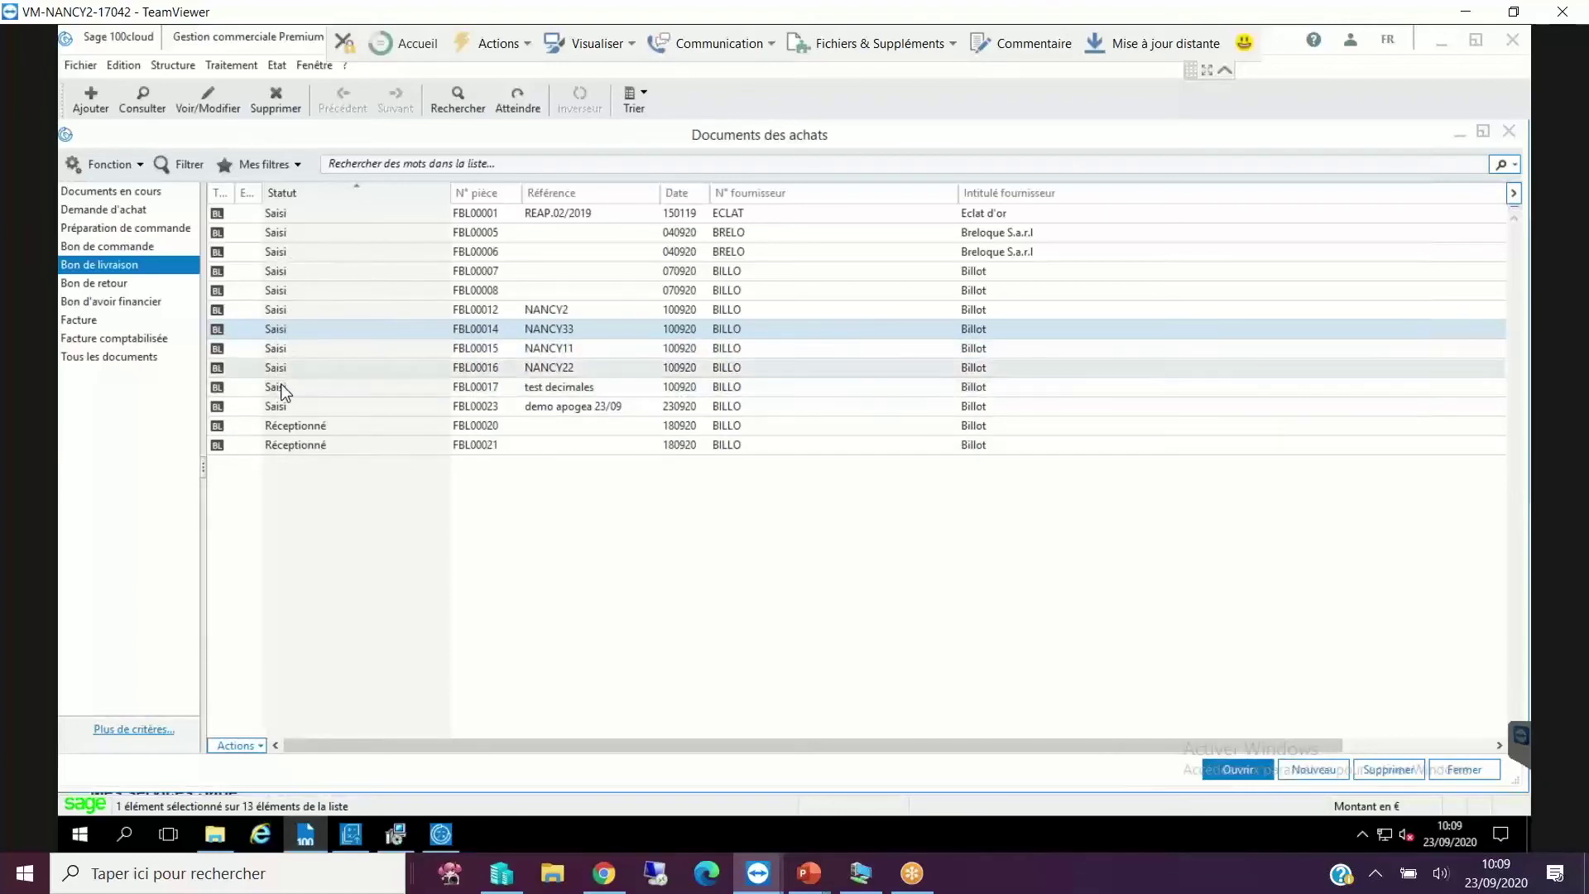
left_click(274, 431)
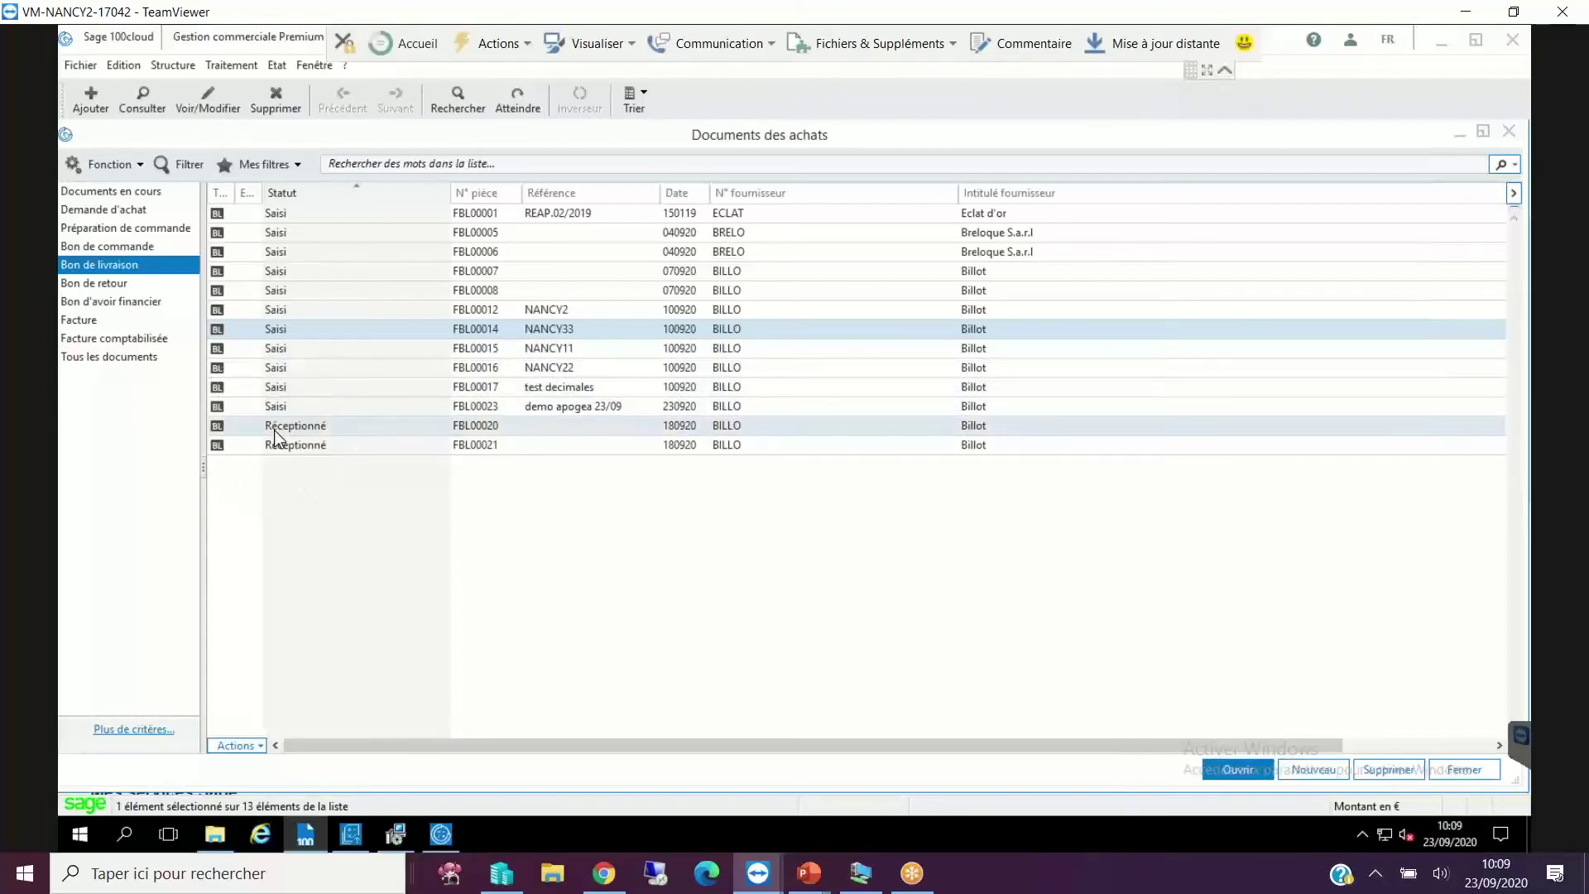
left_click(275, 431)
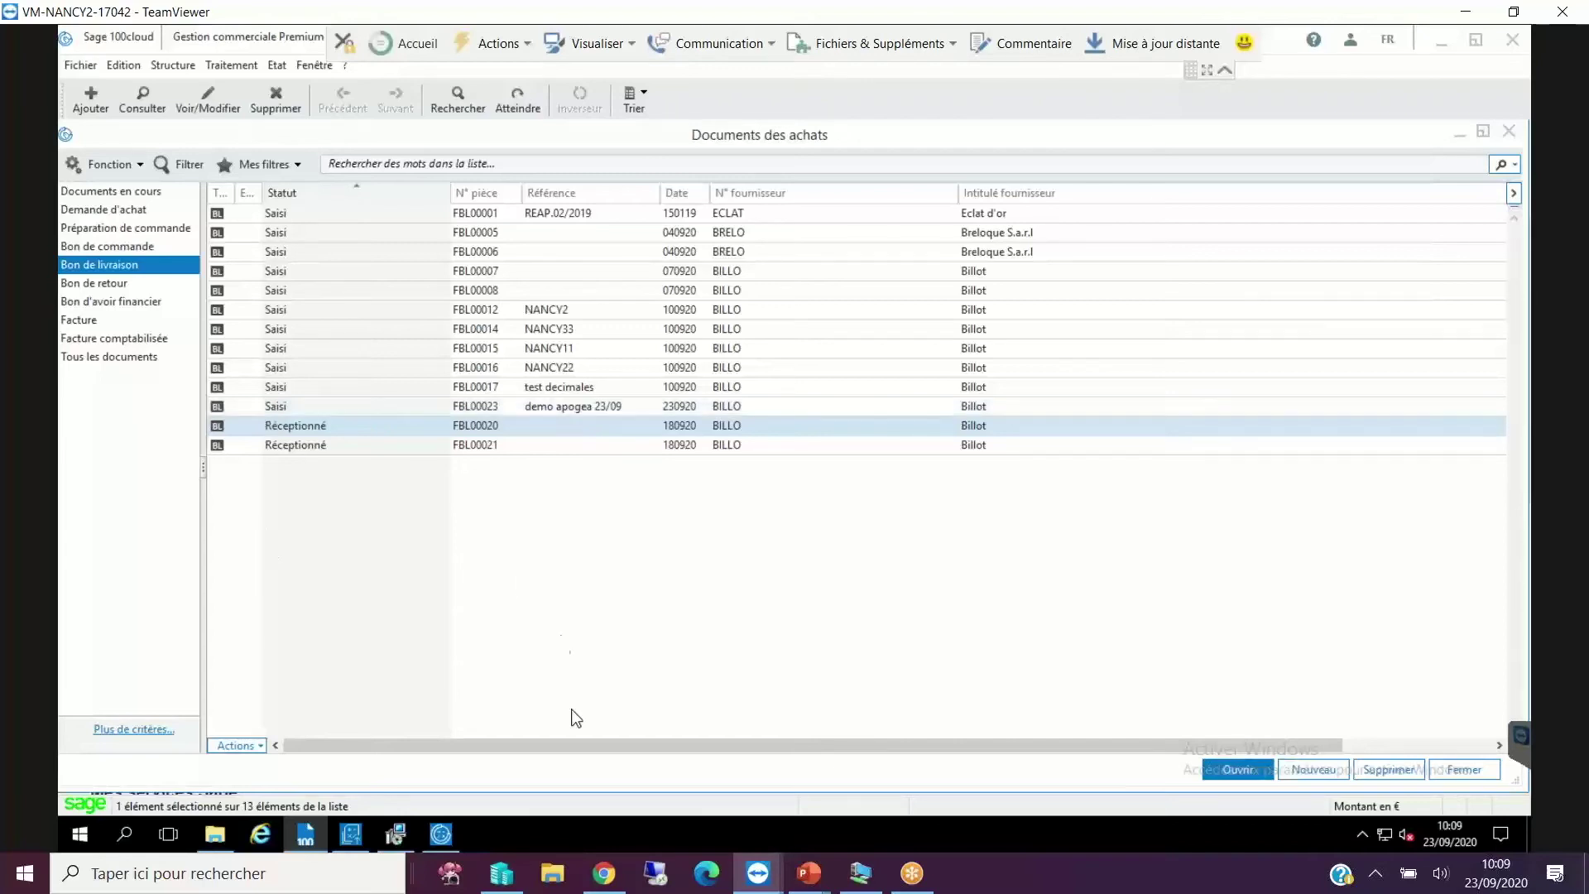
Switch to Sage Automatisation Comptable in Chrome and display the documents awaiting accounting.
left_click(606, 880)
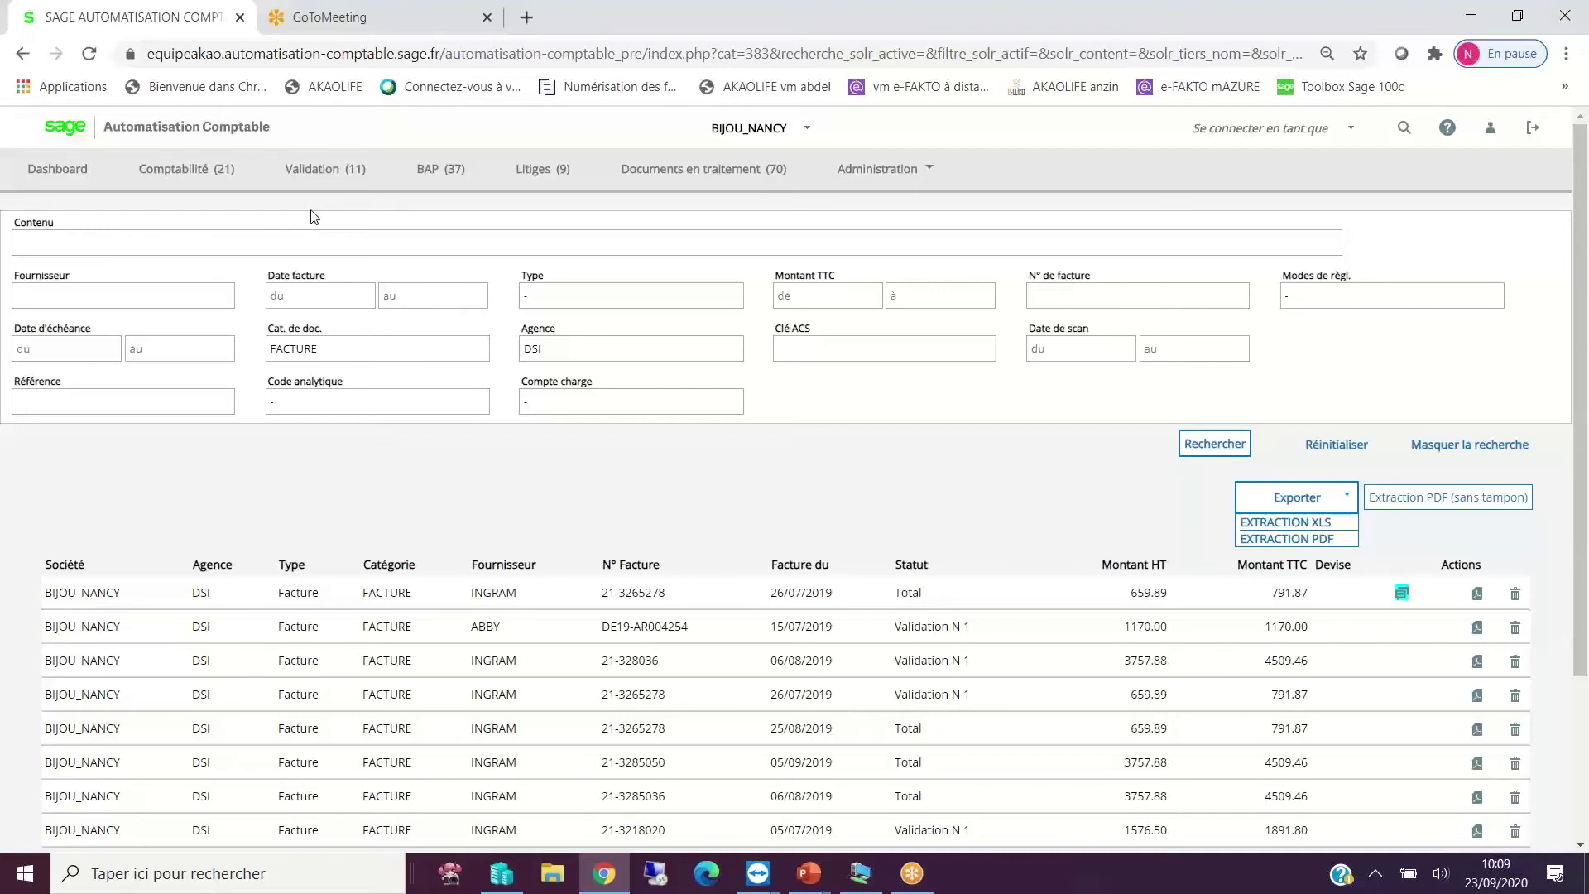
left_click(207, 170)
key("alt+Tab")
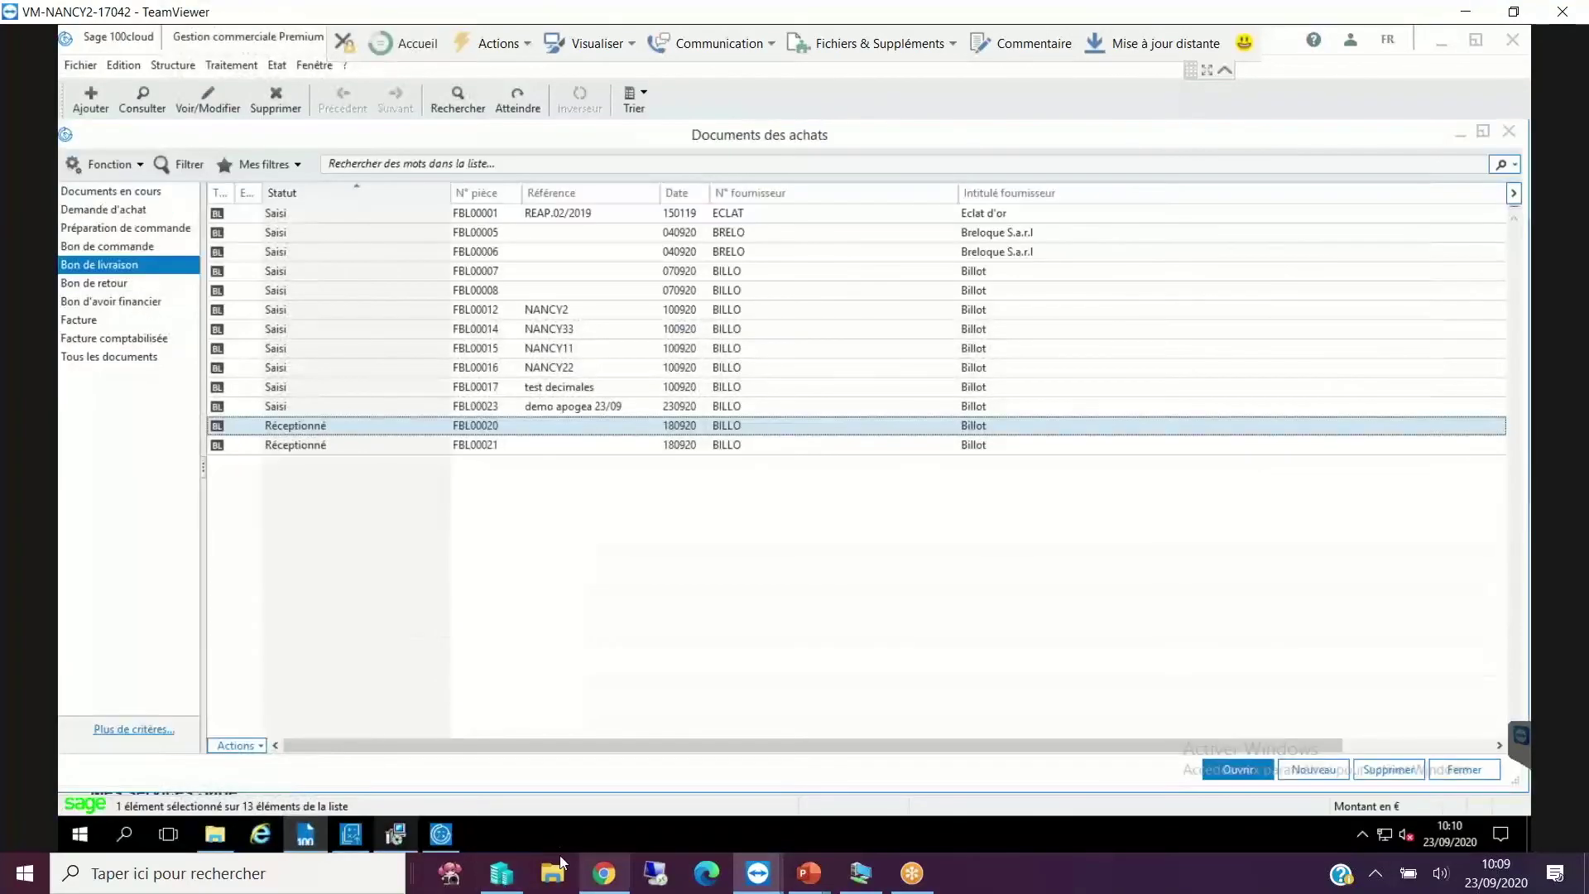
mouse_move(603, 871)
left_click(584, 798)
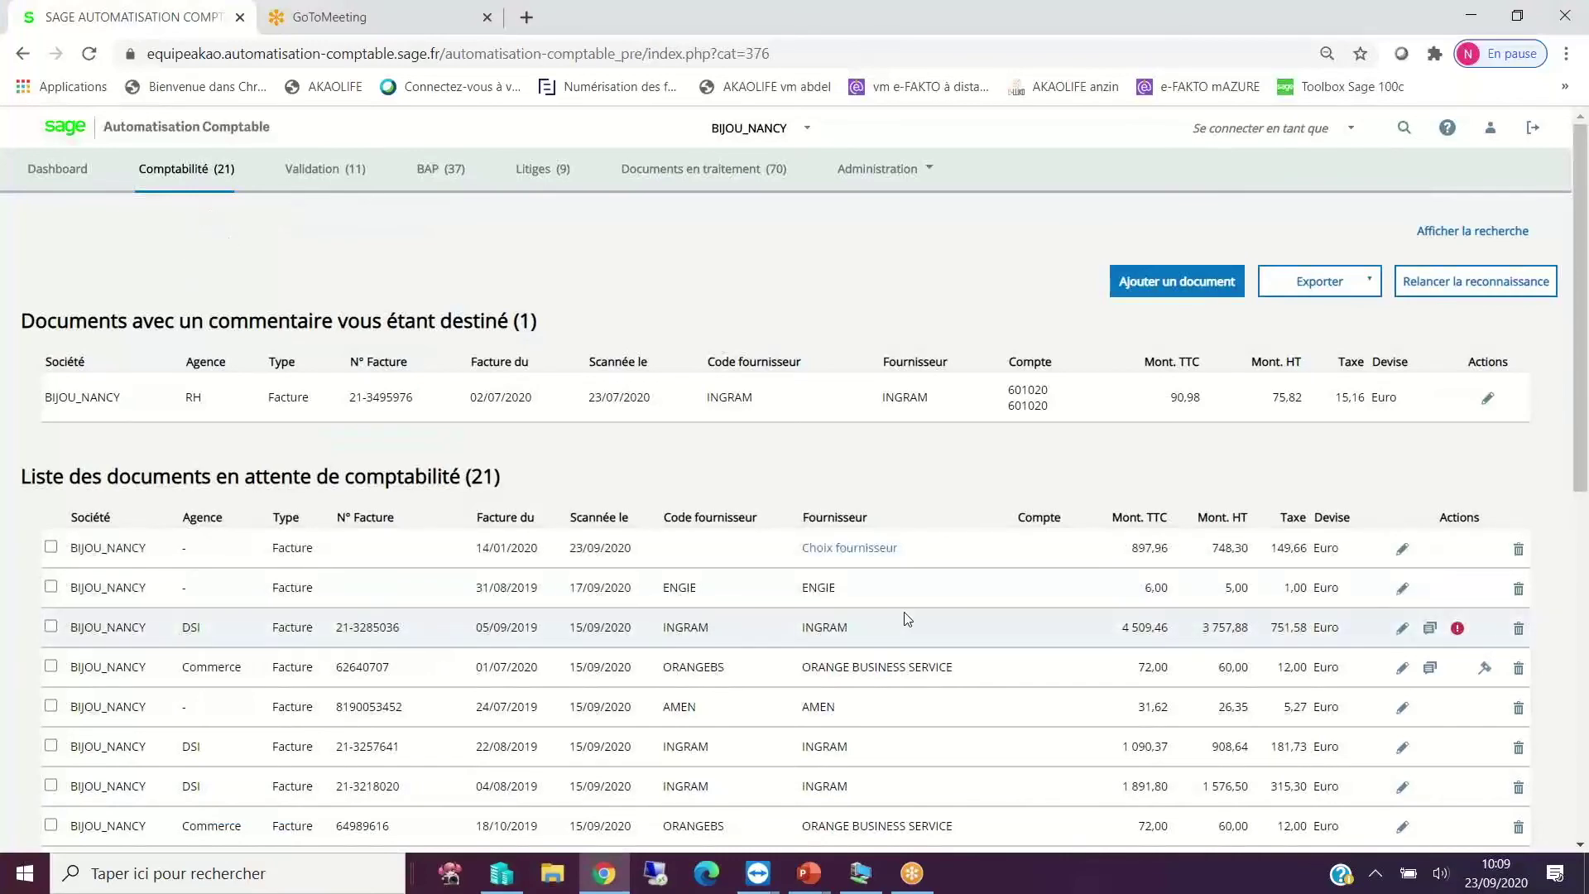
Open the Billot invoice F2019/0699 already coded to accounts 601020 and 608500, and continue despite the duplicates.
scroll(908, 619, "down", 1)
scroll(909, 619, "down", 2)
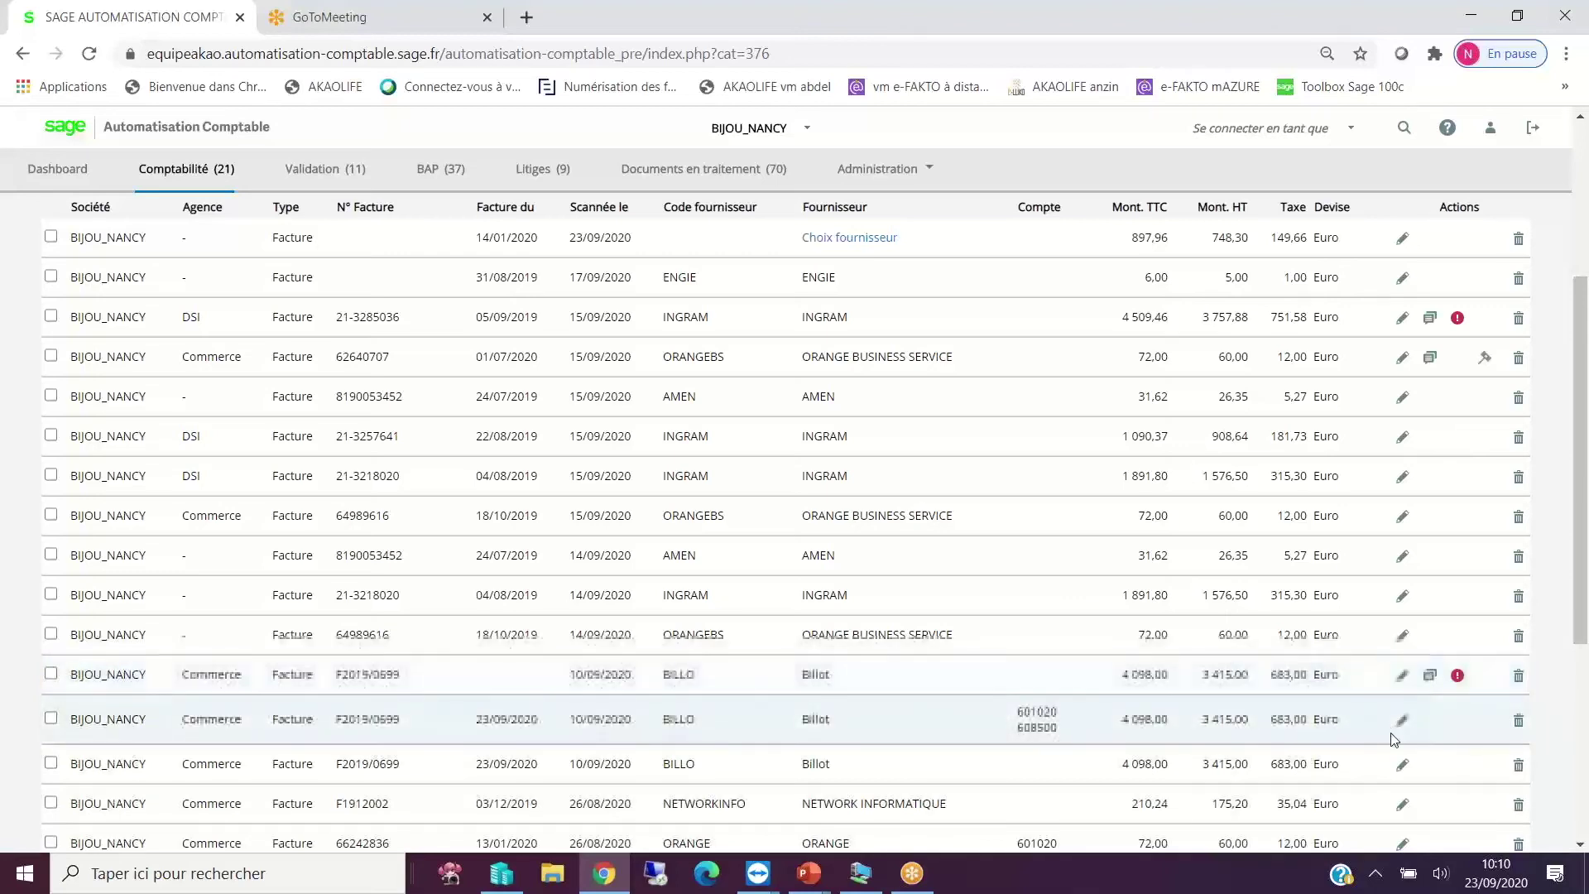
scroll(1375, 785, "down", 1)
scroll(1375, 785, "down", 2)
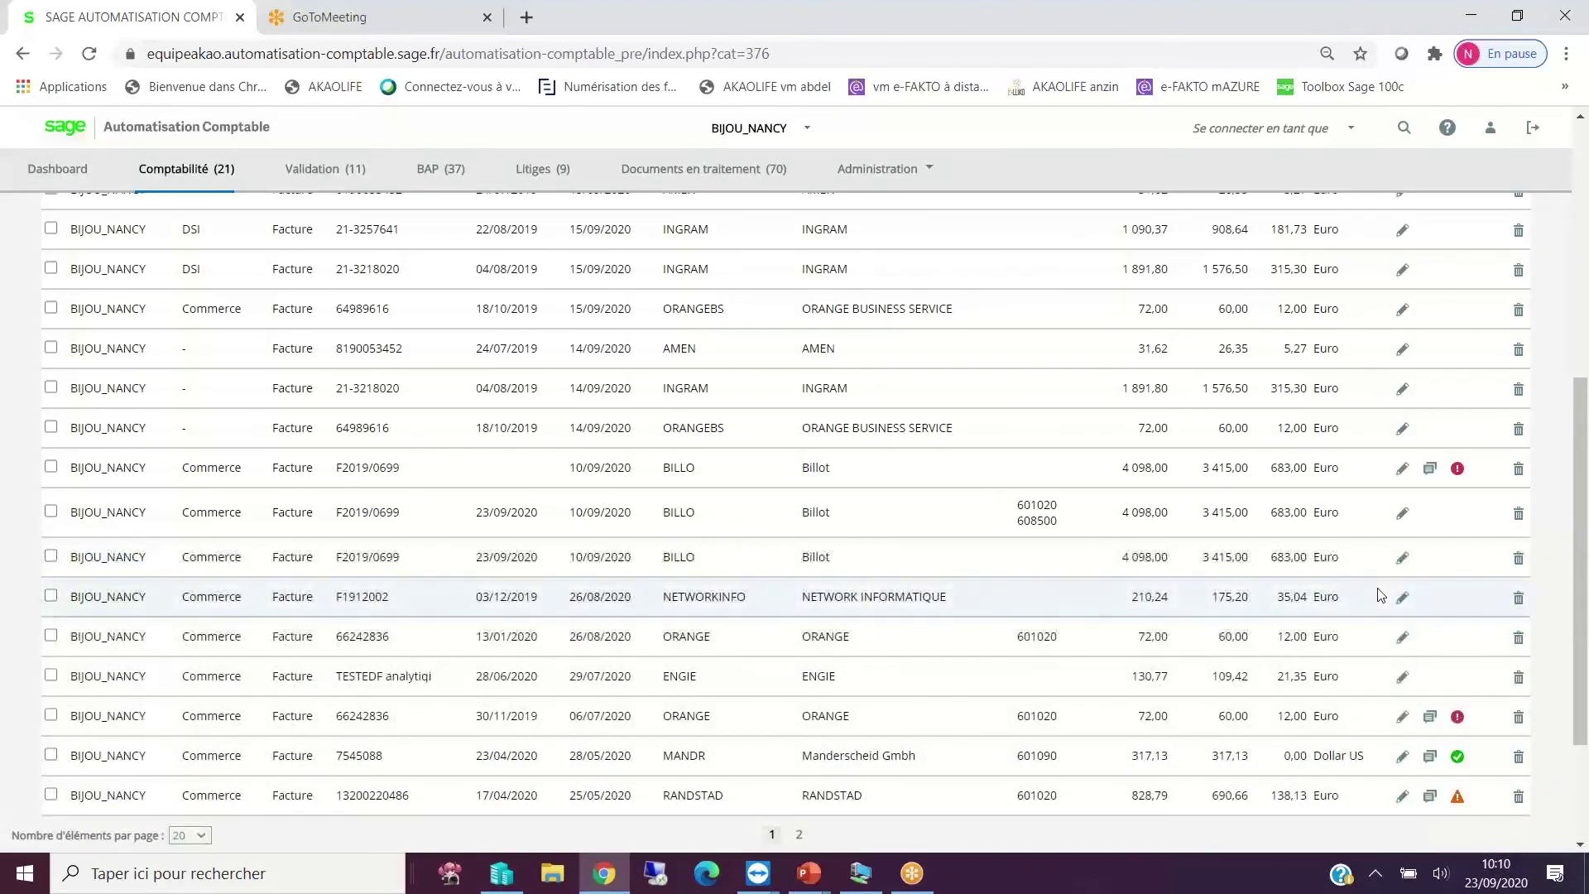
left_click(1405, 518)
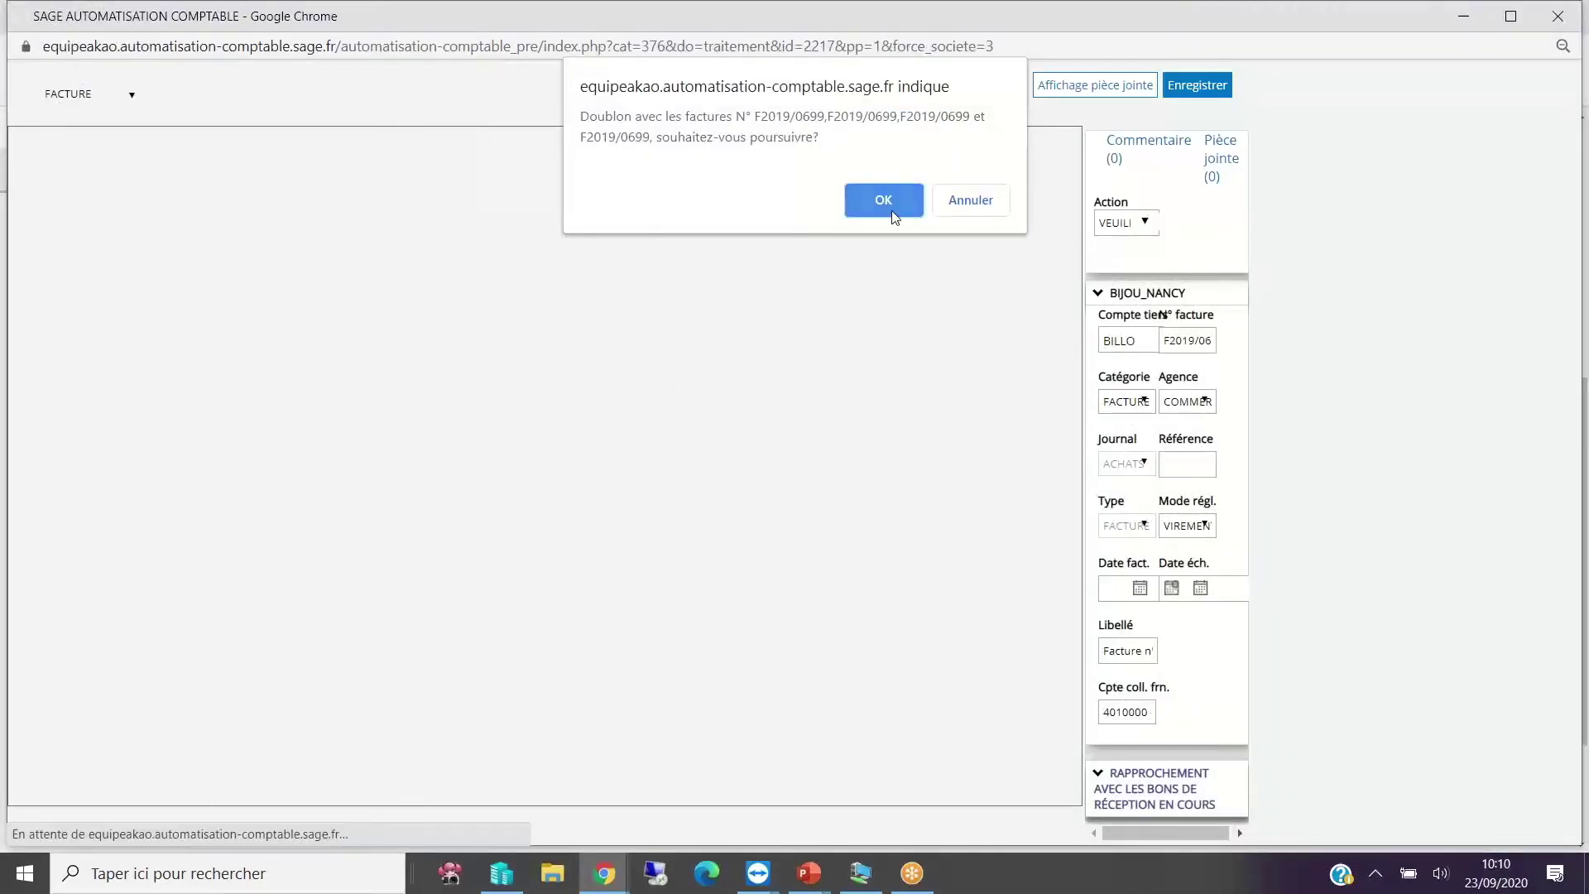
left_click(888, 195)
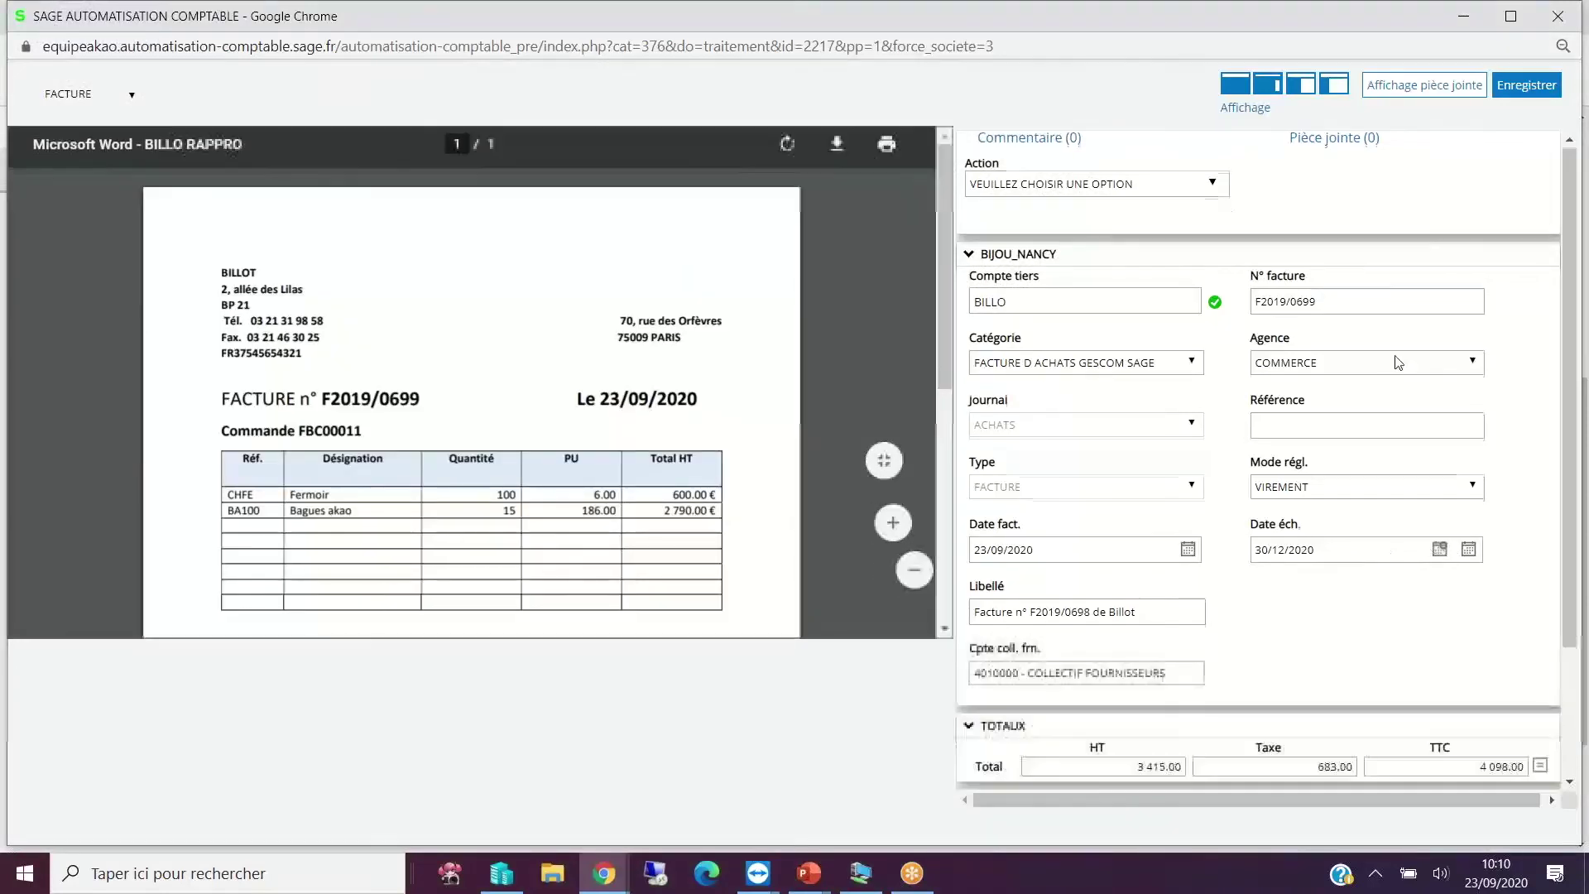
Review the invoice's supplier IBAN check, header data, totals and accounting entries, and close its window.
scroll(1361, 263, "down", 1)
mouse_move(1217, 211)
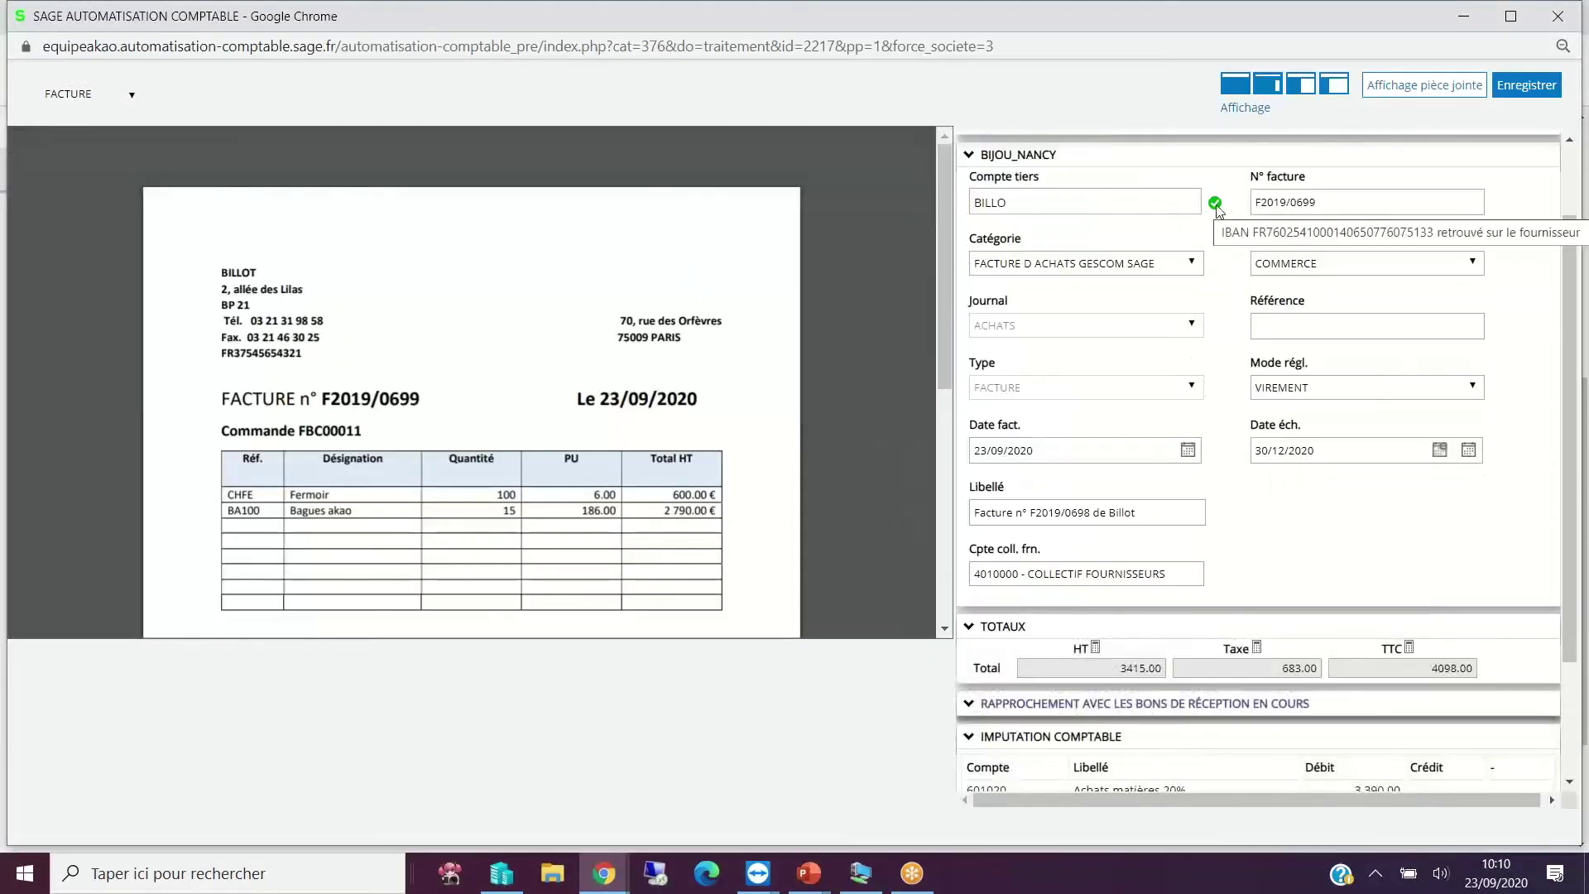
scroll(1250, 504, "down", 1)
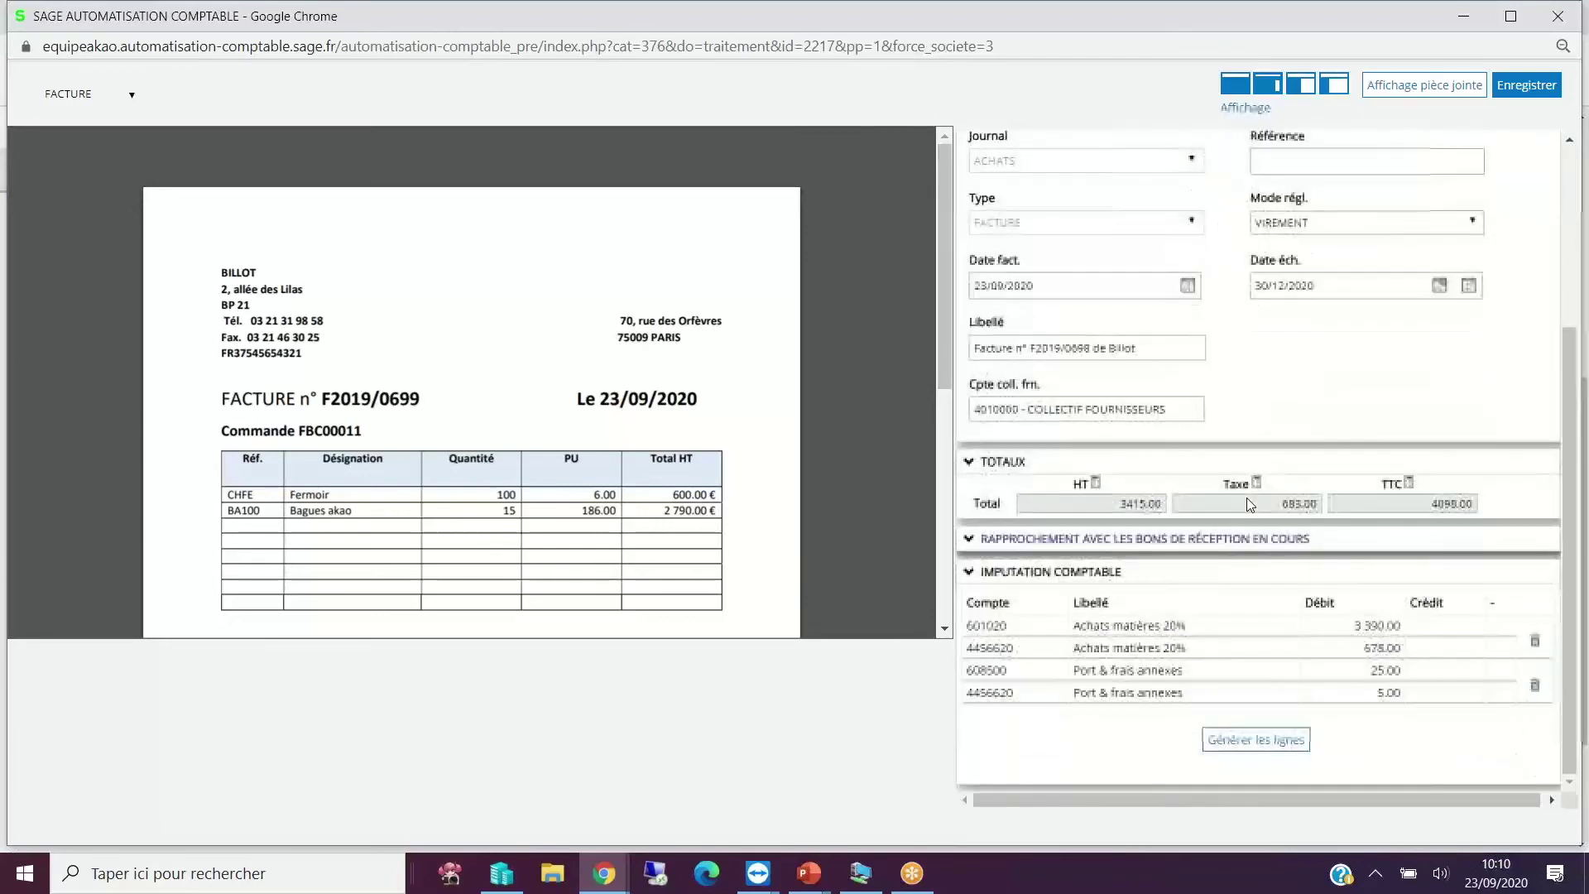
scroll(1249, 492, "up", 3)
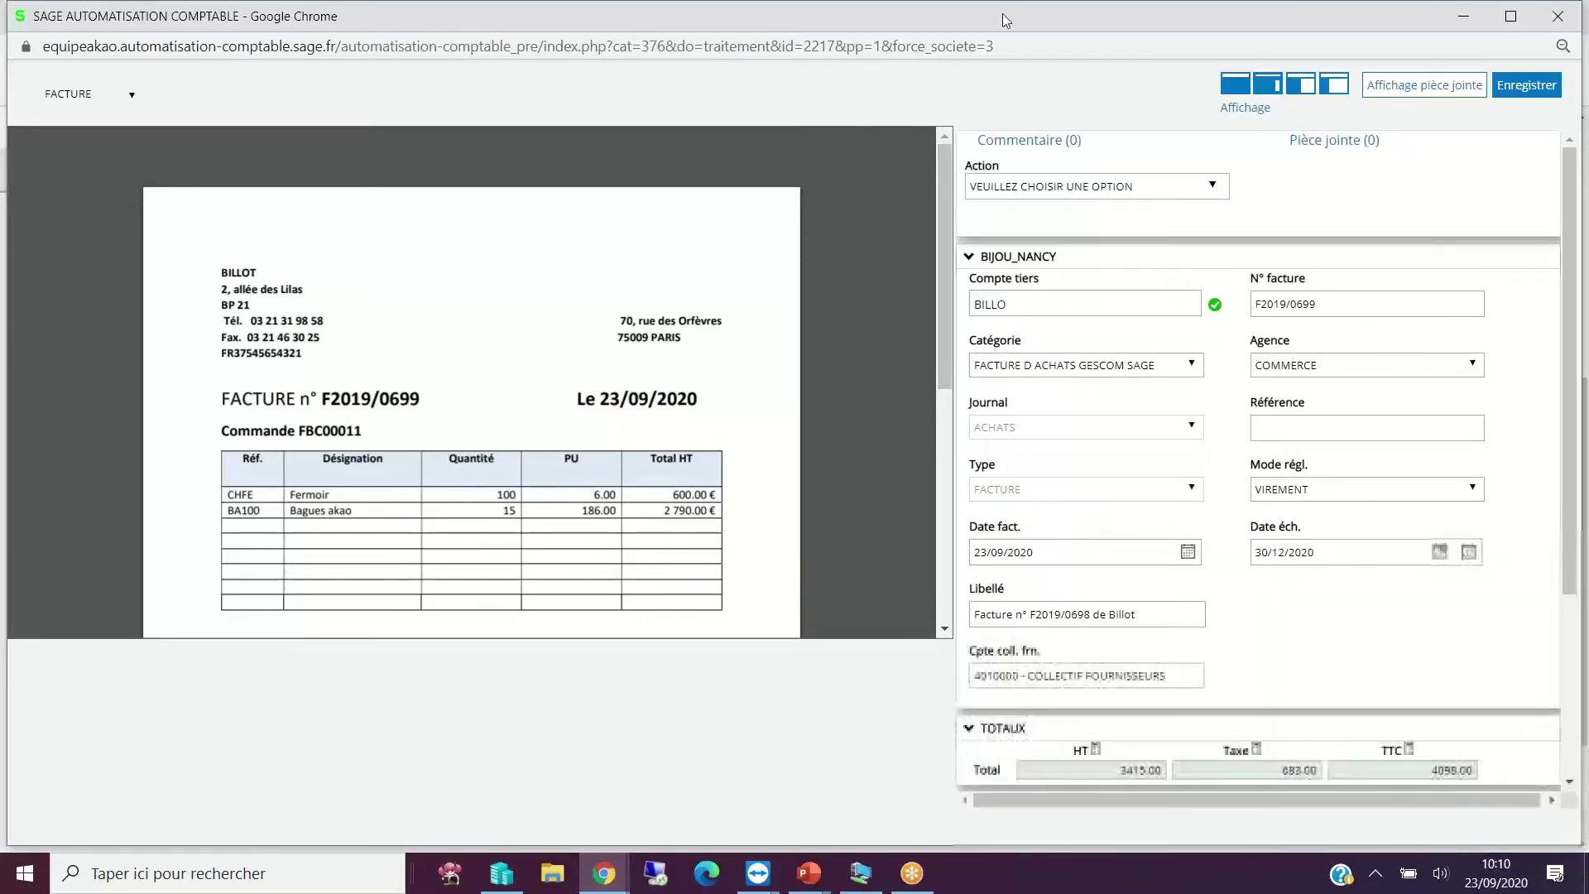
key("super+Left")
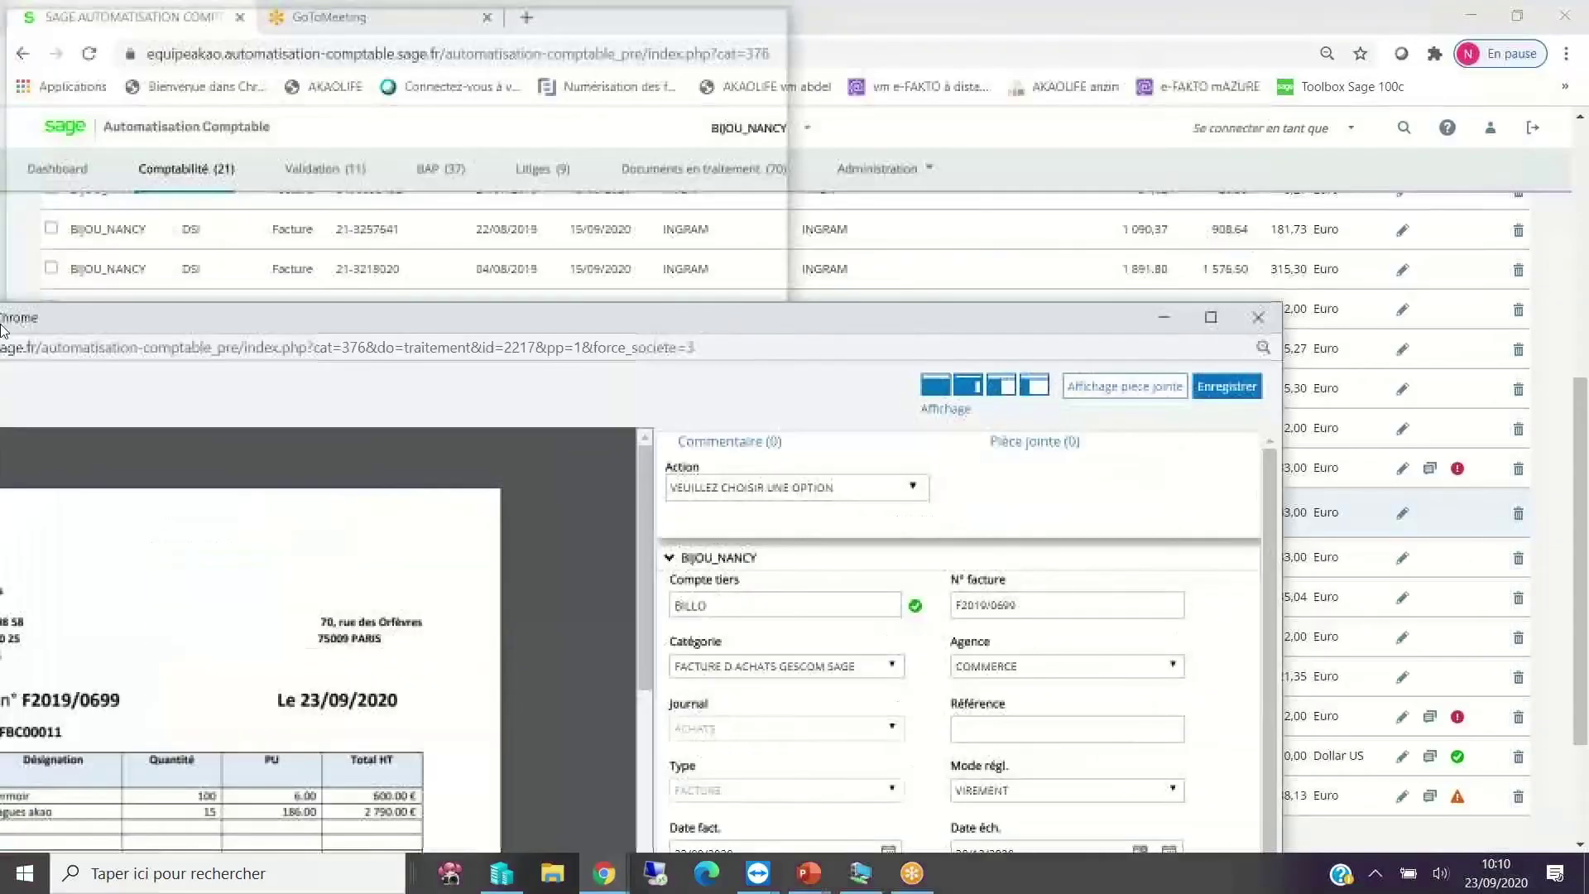
key("super+Right")
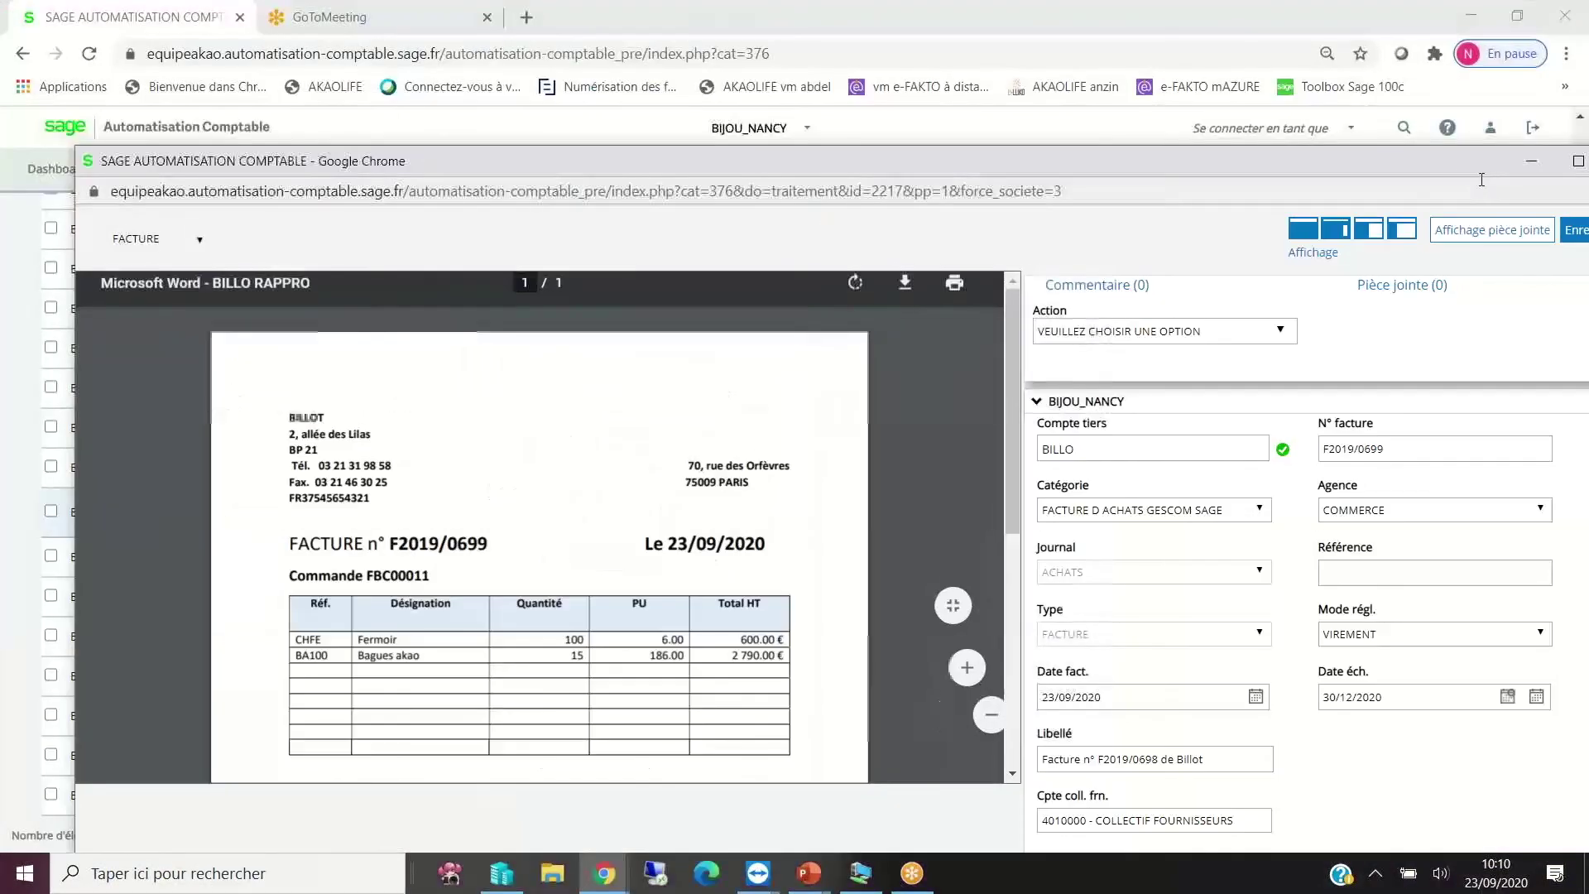
left_click_drag(1334, 104, 1135, 195)
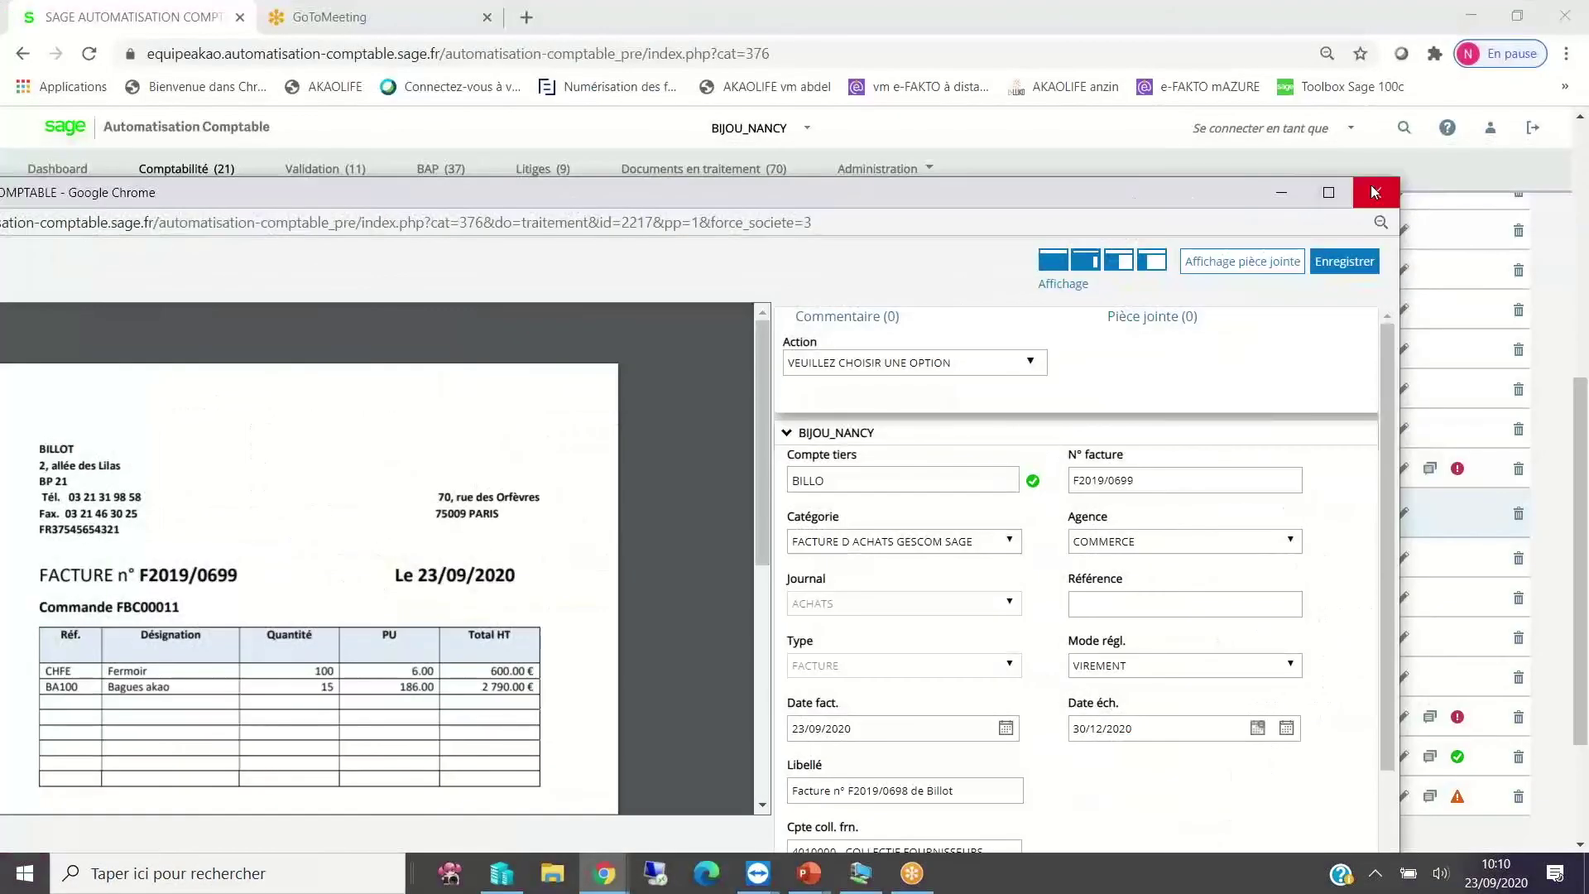
left_click(1371, 187)
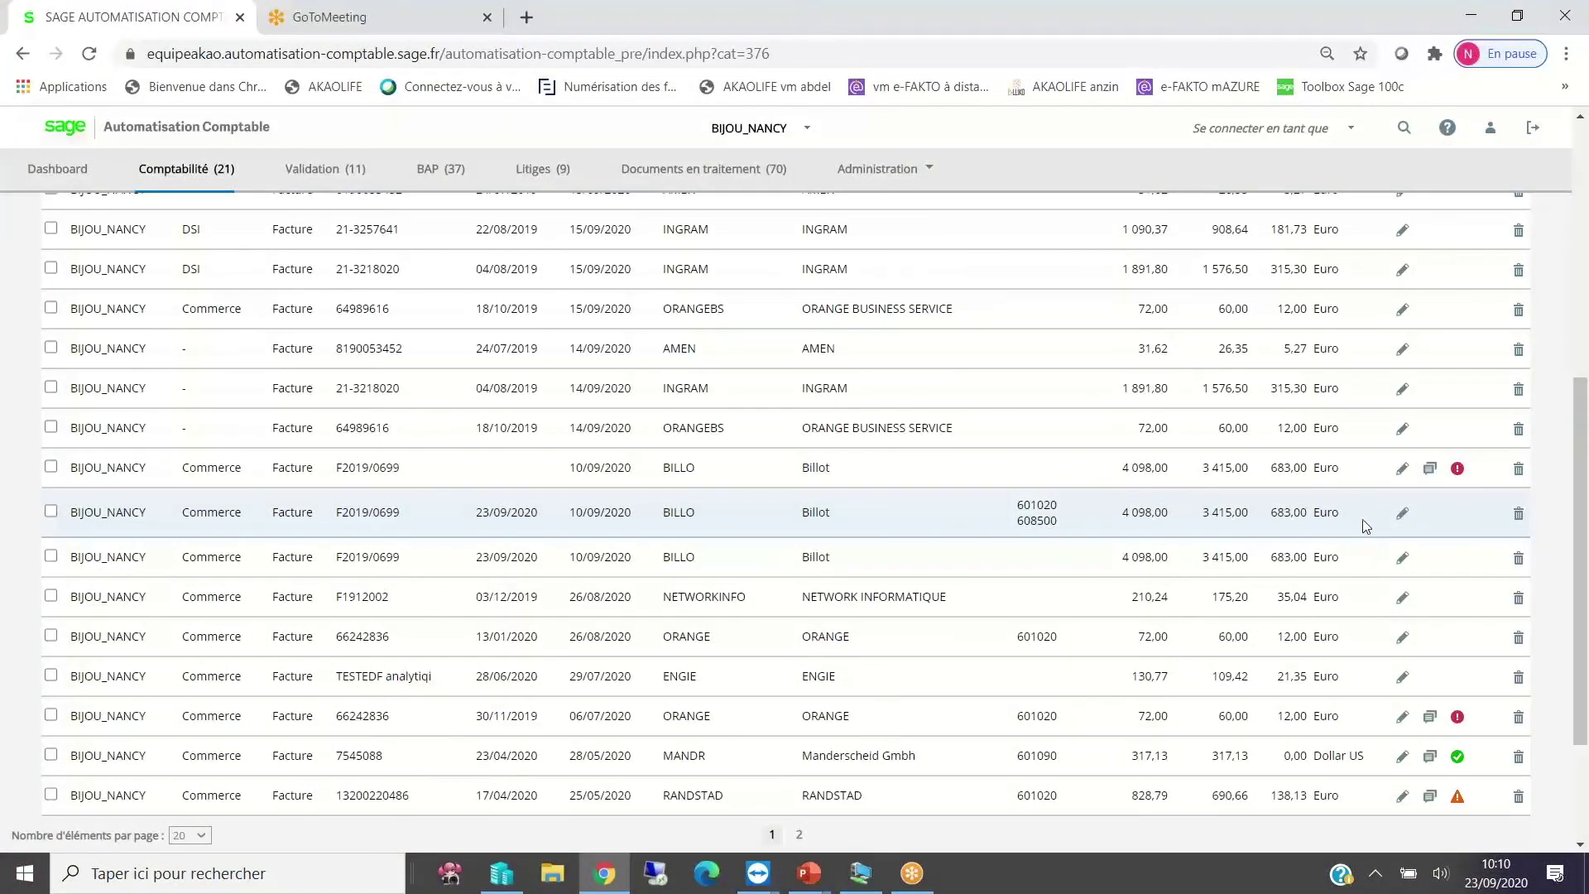
Open the Billot invoice F2019/0699 without account codes despite the duplicates, review its header and accounting entries, and close its window.
left_click(1401, 559)
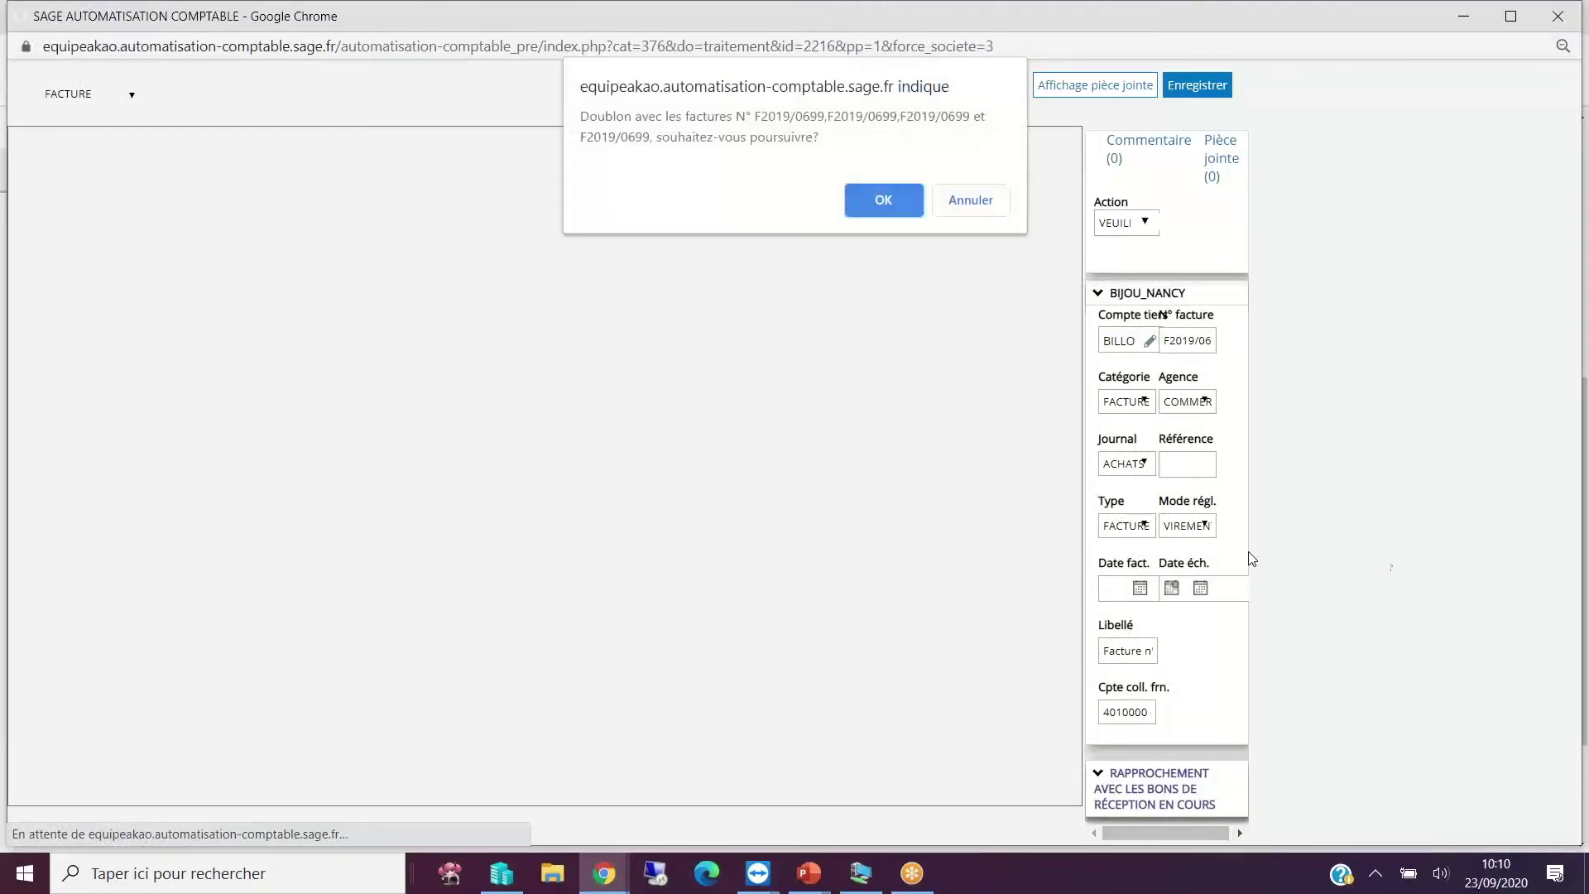
left_click(897, 204)
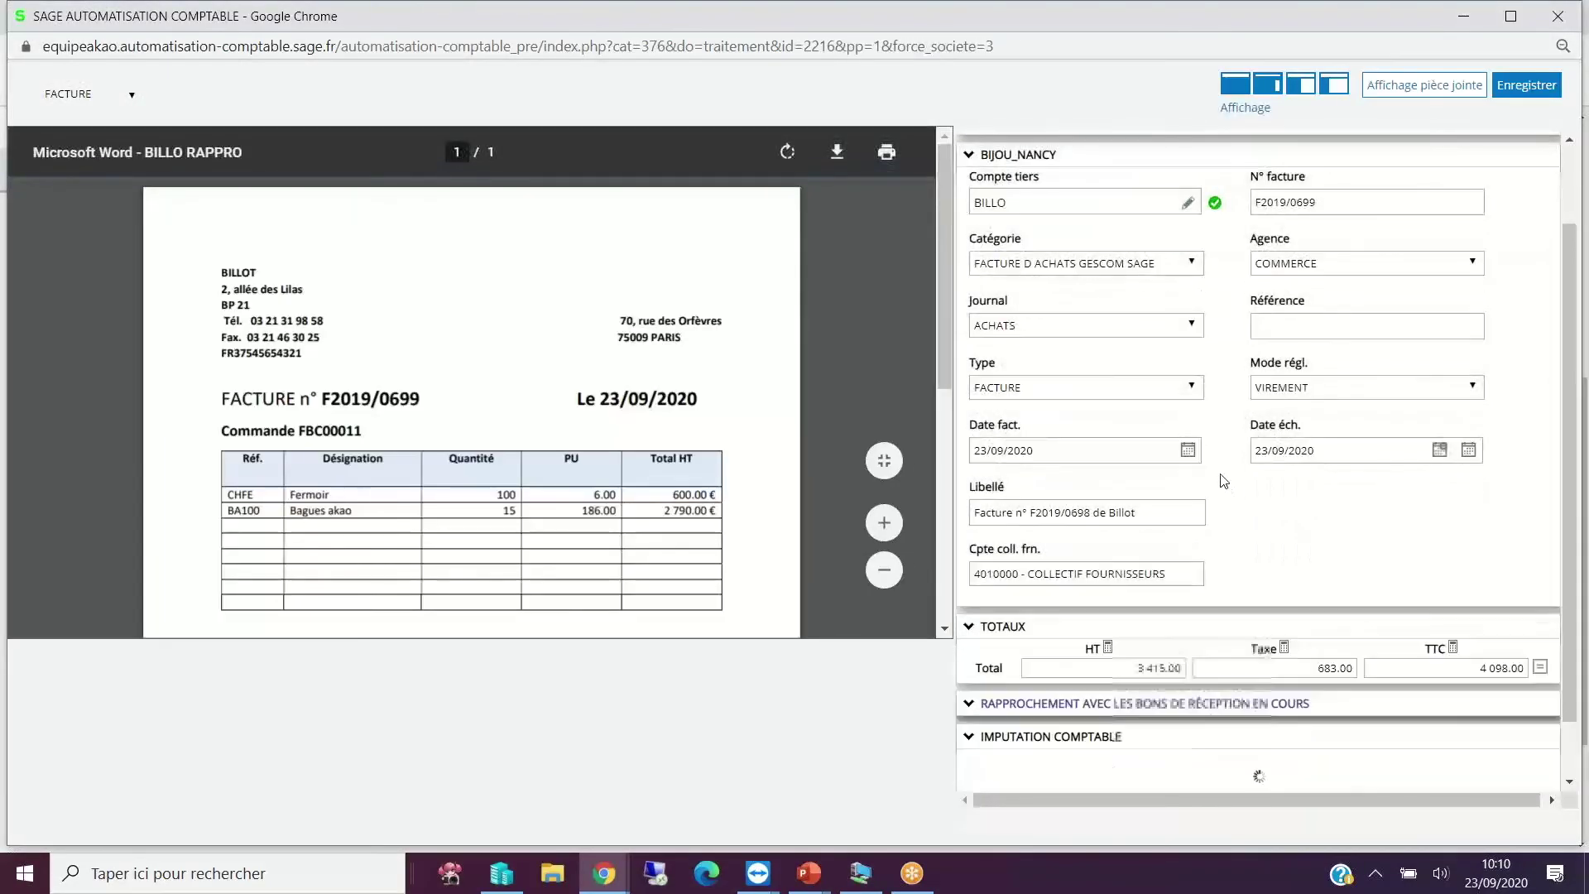
scroll(1224, 481, "down", 1)
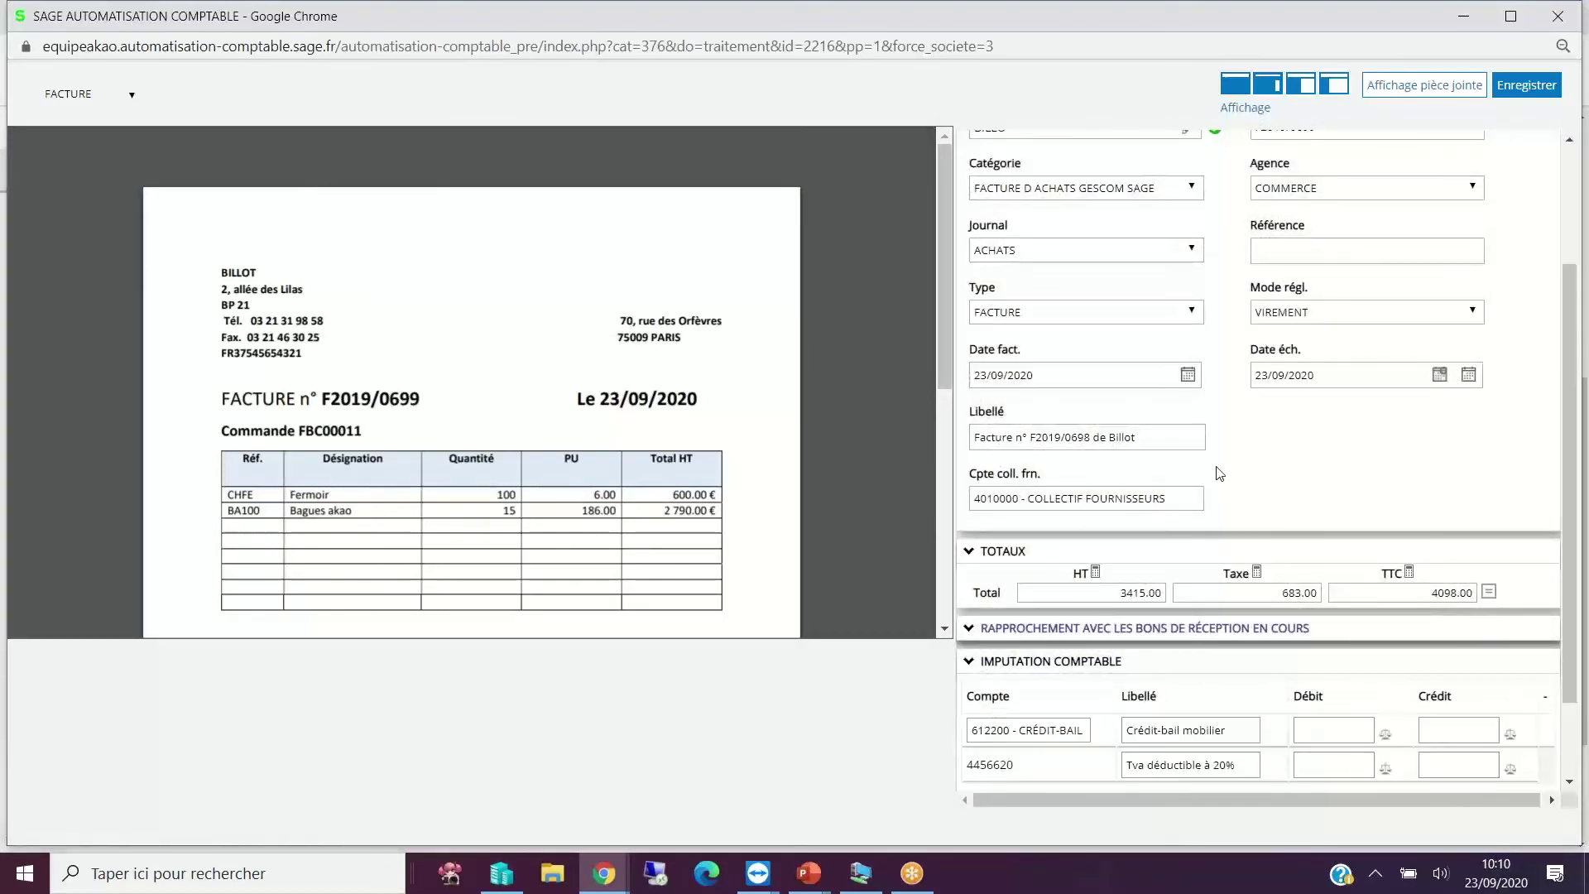
scroll(1220, 473, "down", 1)
scroll(1220, 474, "up", 3)
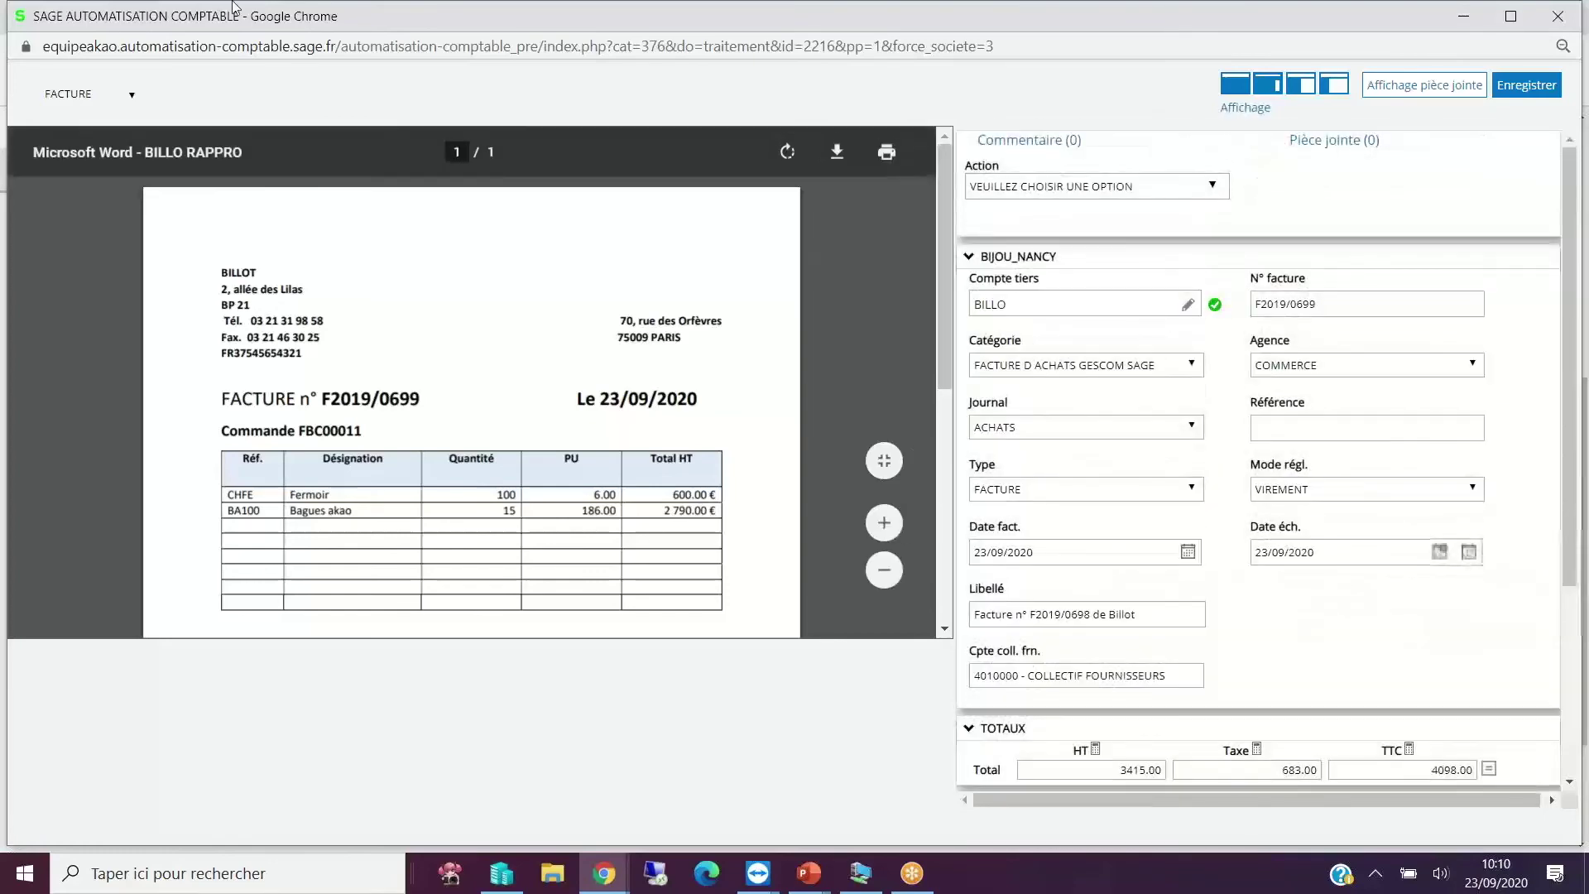
left_click(302, 46)
left_click_drag(339, 16, 100, 156)
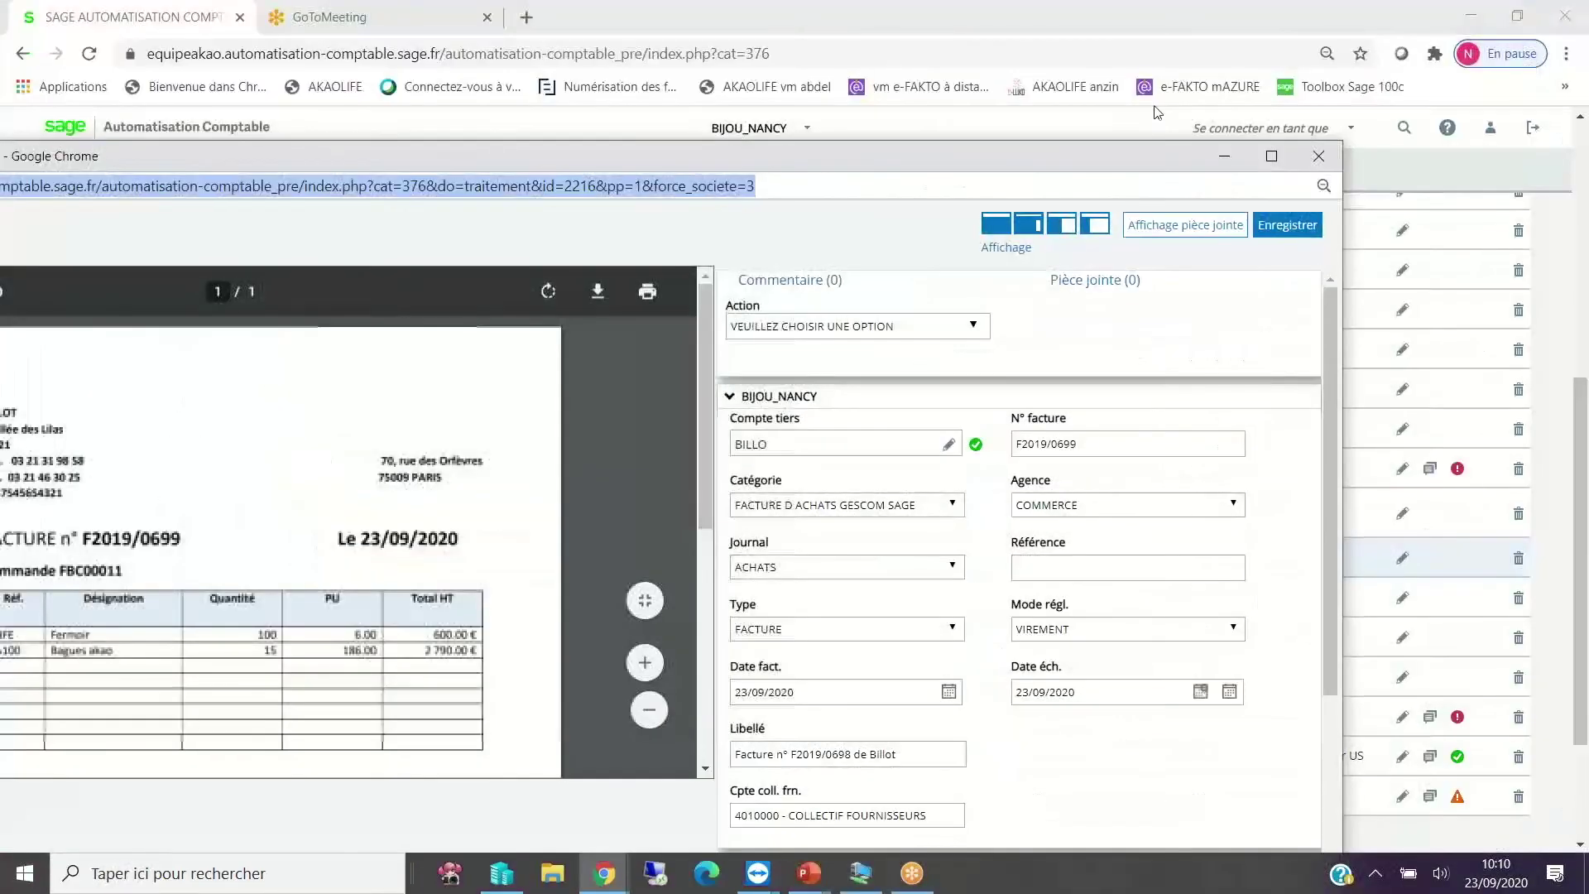
left_click(1319, 160)
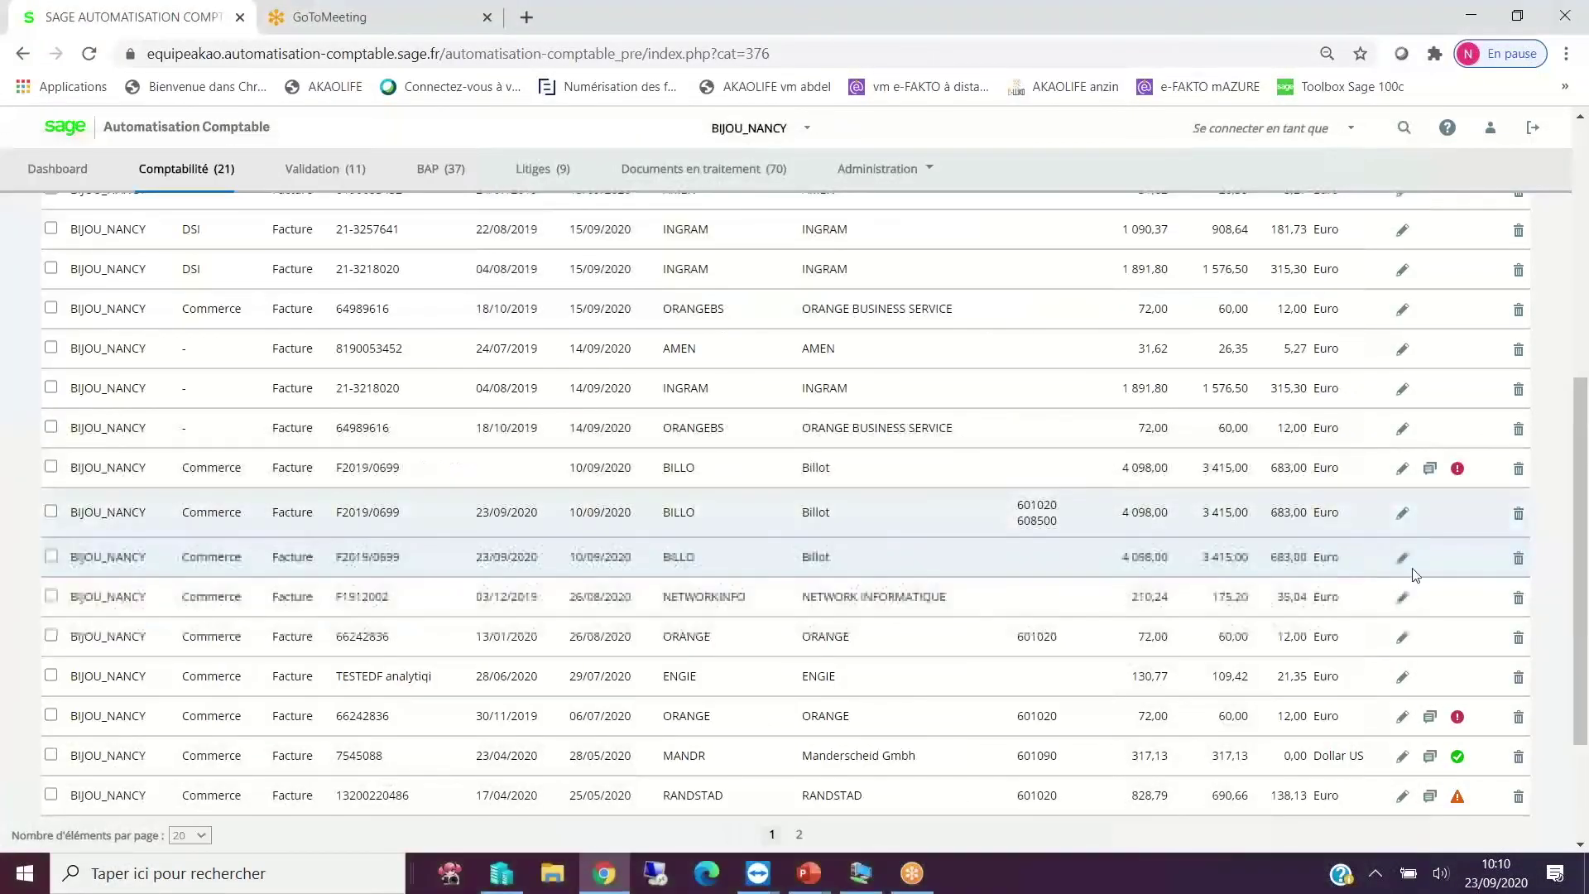
Open the Billot invoice F2019/0699 coded to 601020 and 608500, examine its goods and freight accounting lines, and close its window.
left_click(1404, 514)
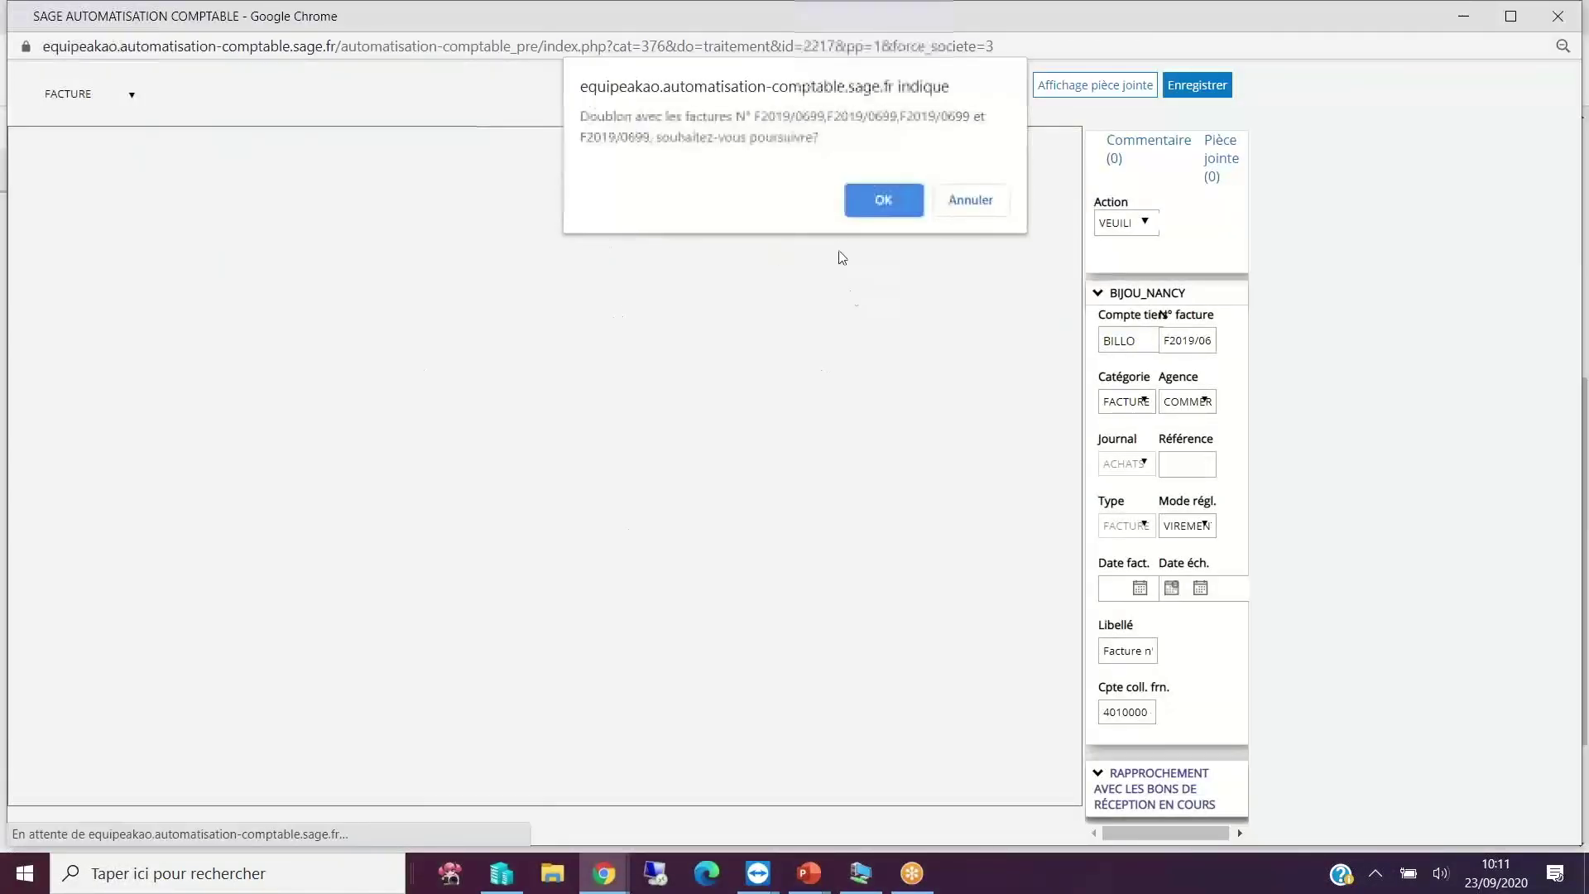
left_click(882, 197)
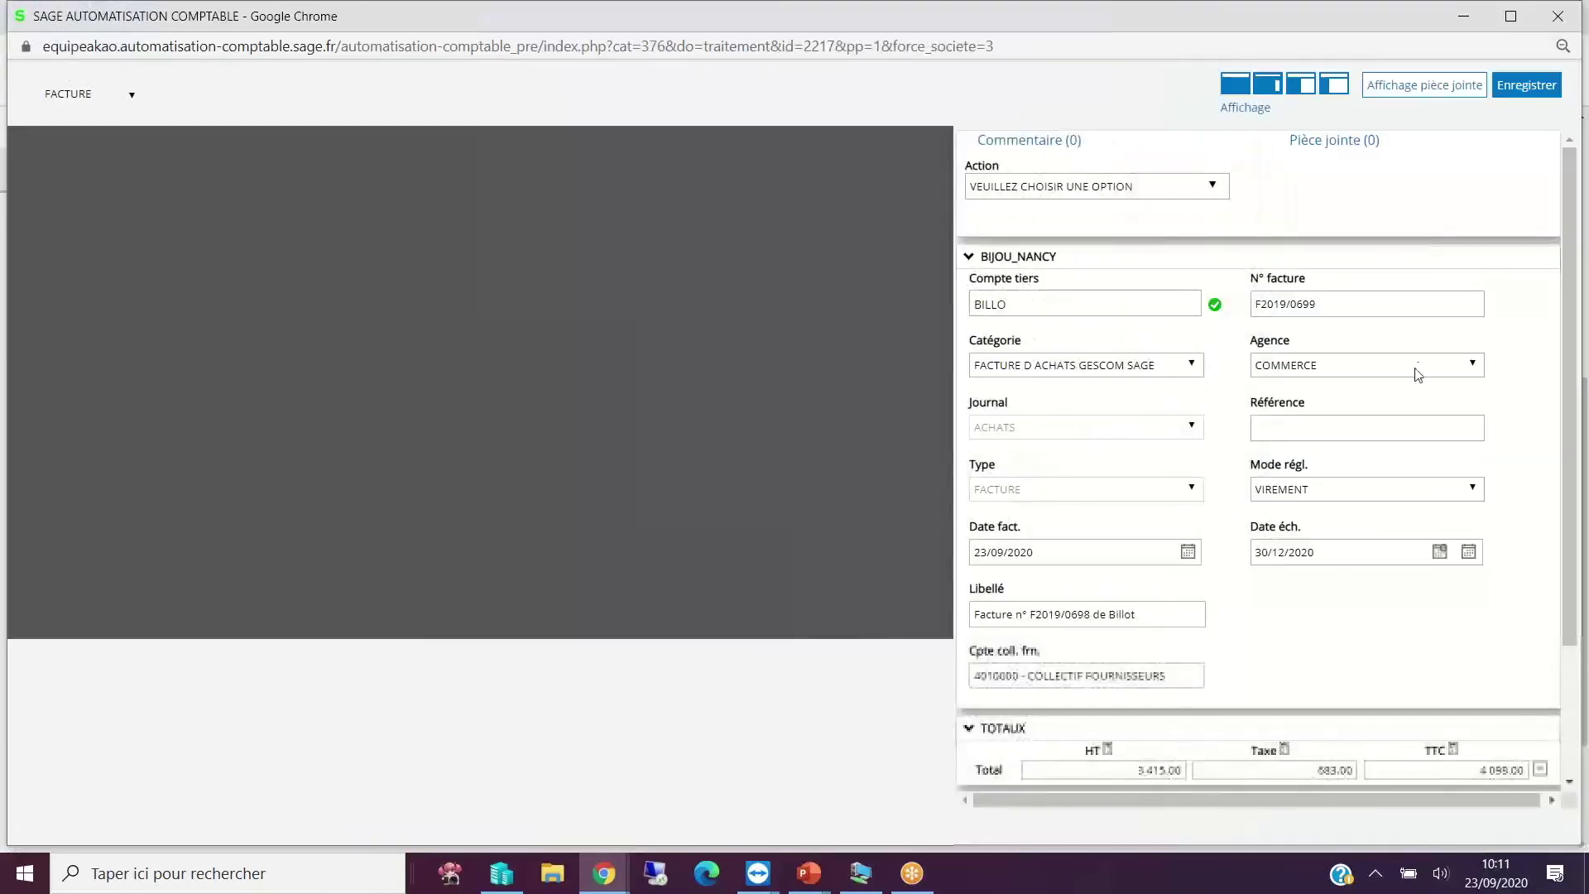
scroll(1394, 545, "down", 3)
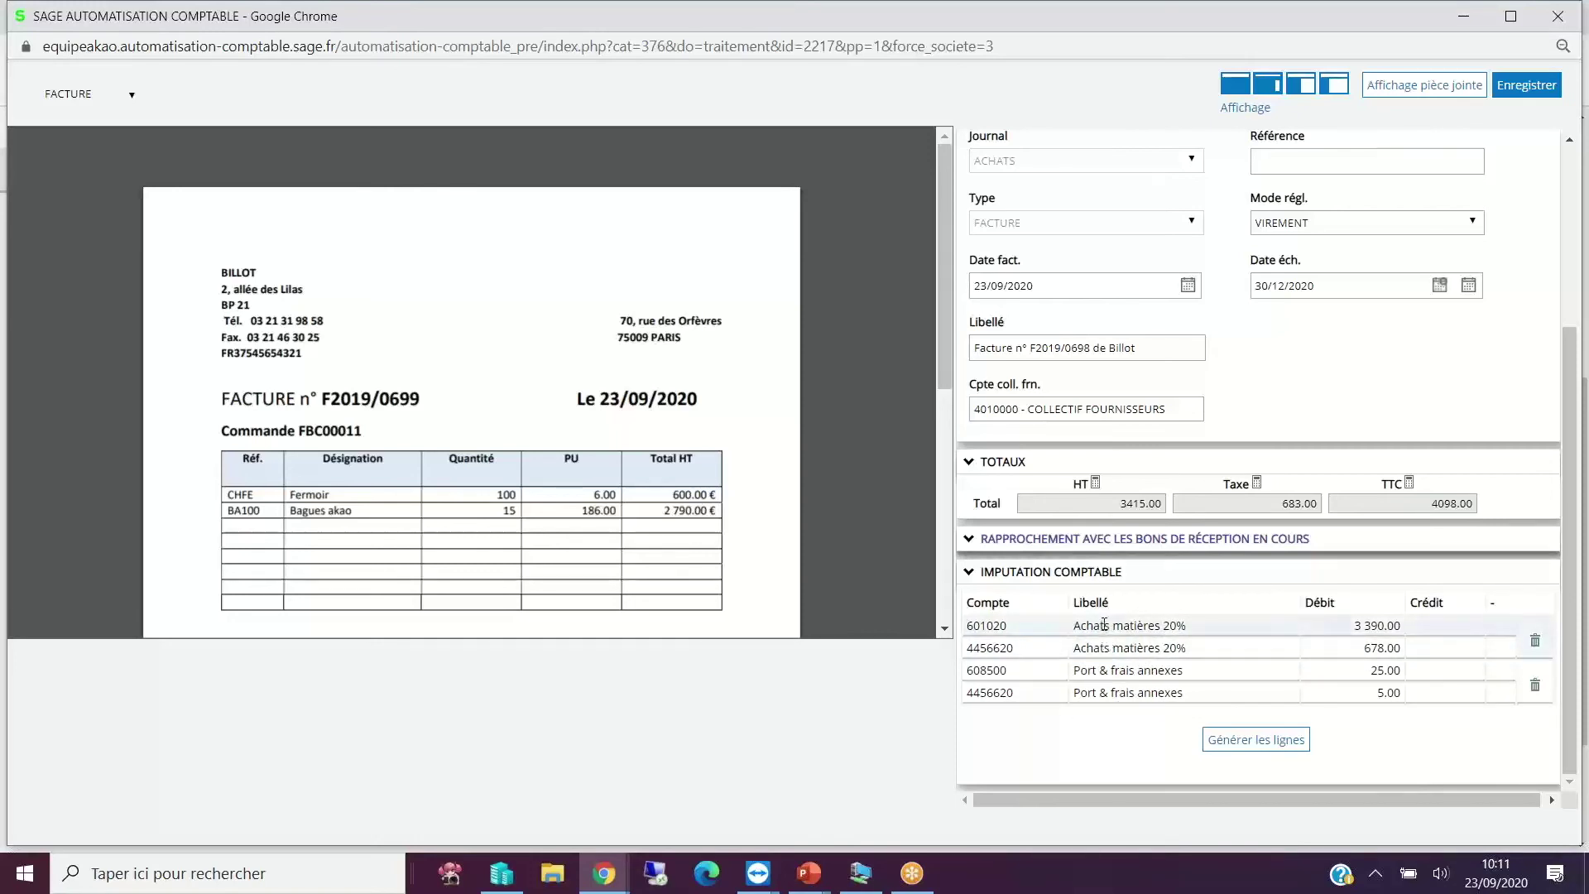
left_click(1113, 695)
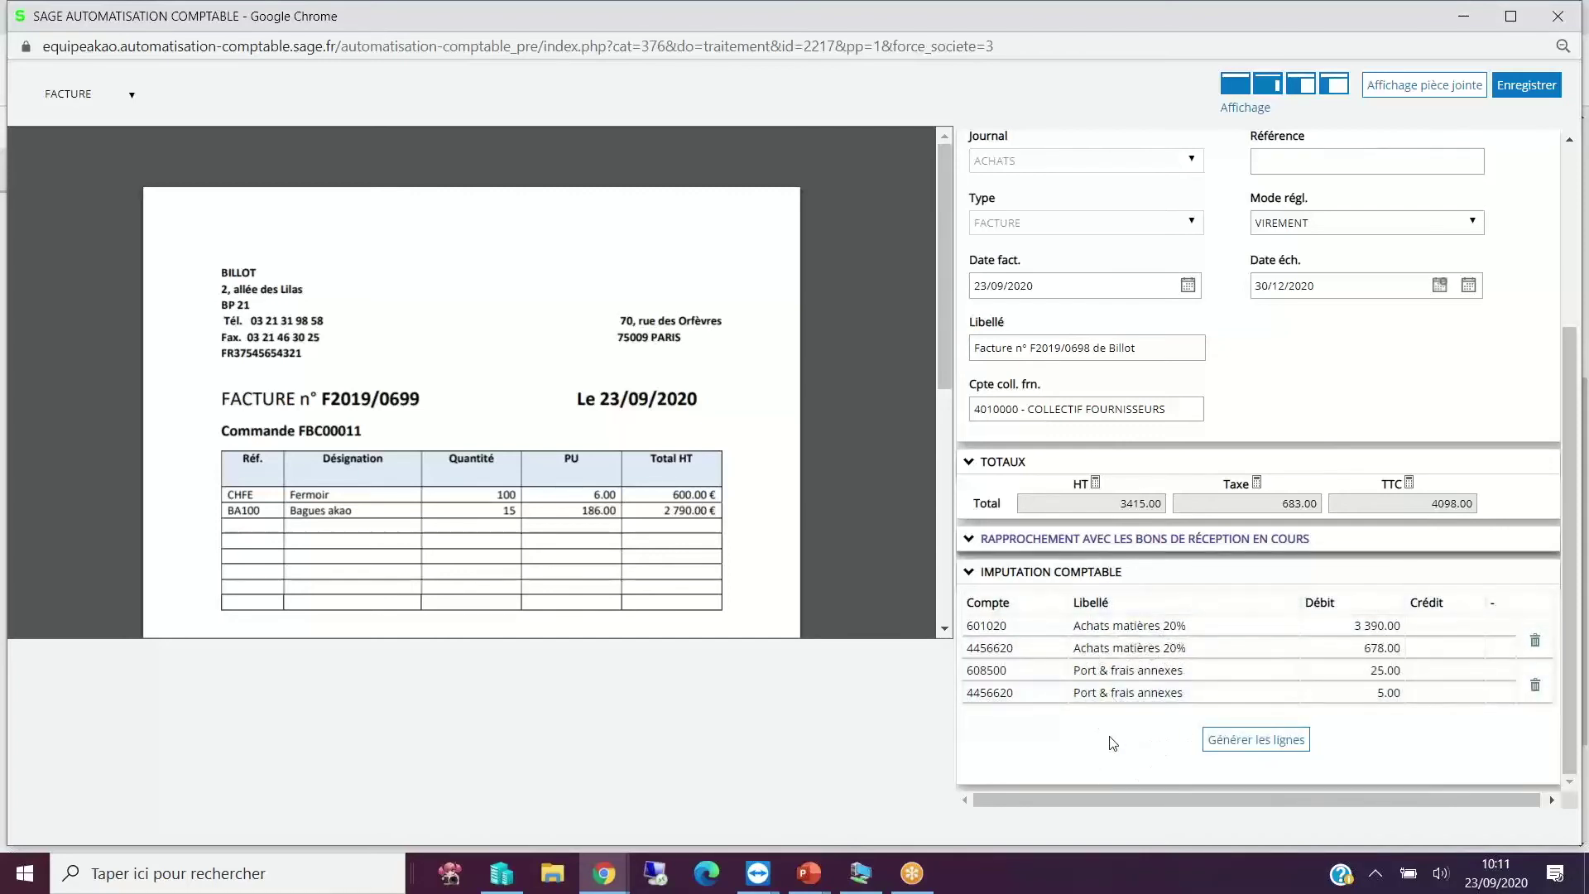
left_click(1111, 739)
left_click(1109, 674)
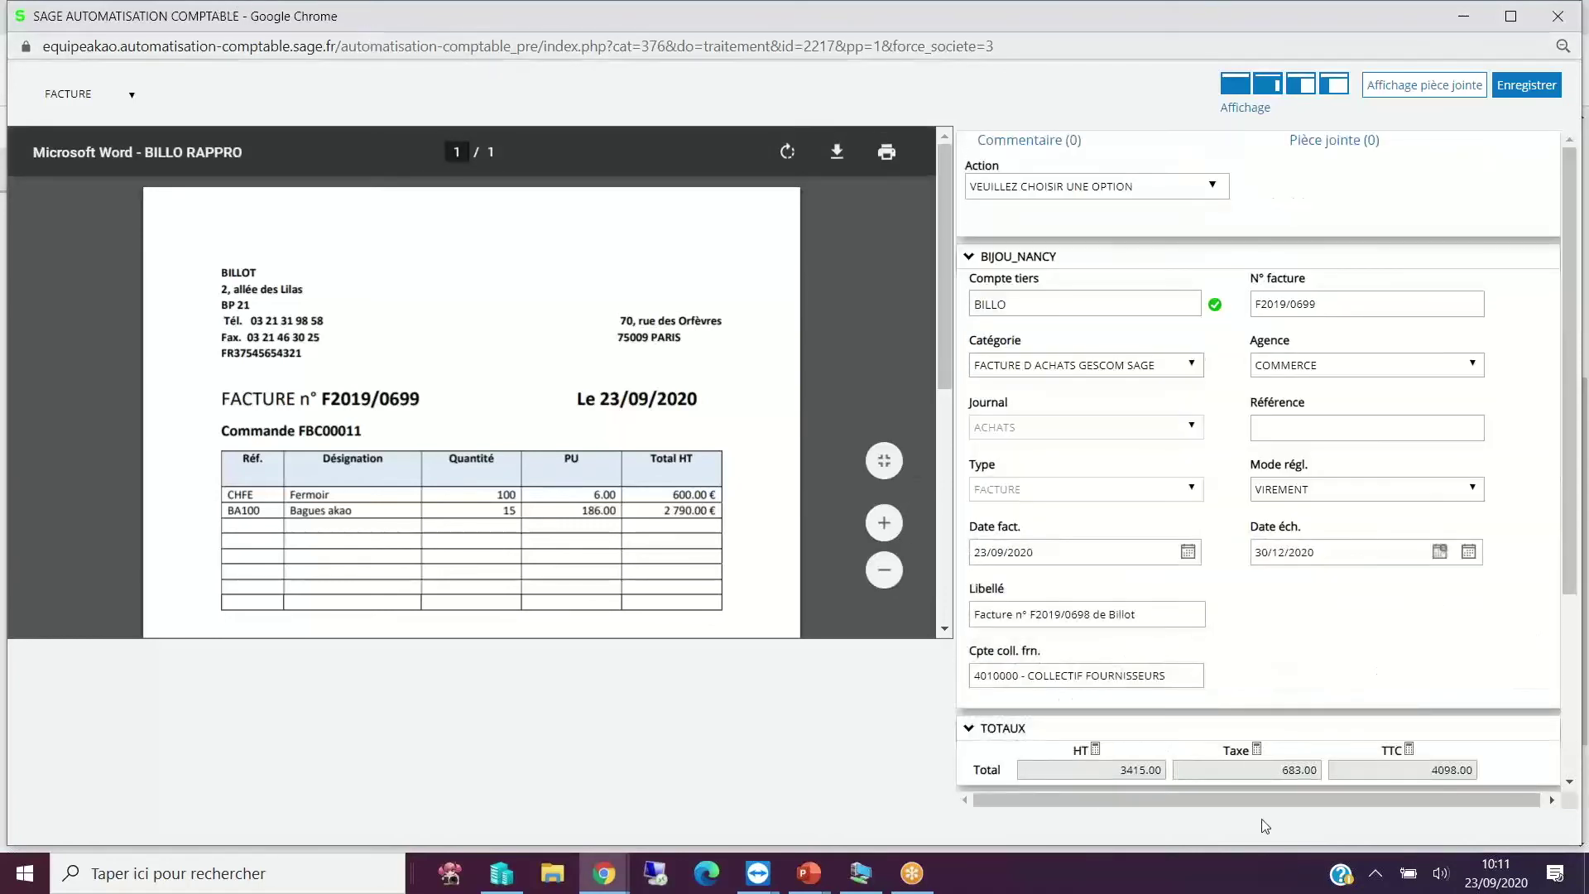
scroll(1101, 728, "down", 3)
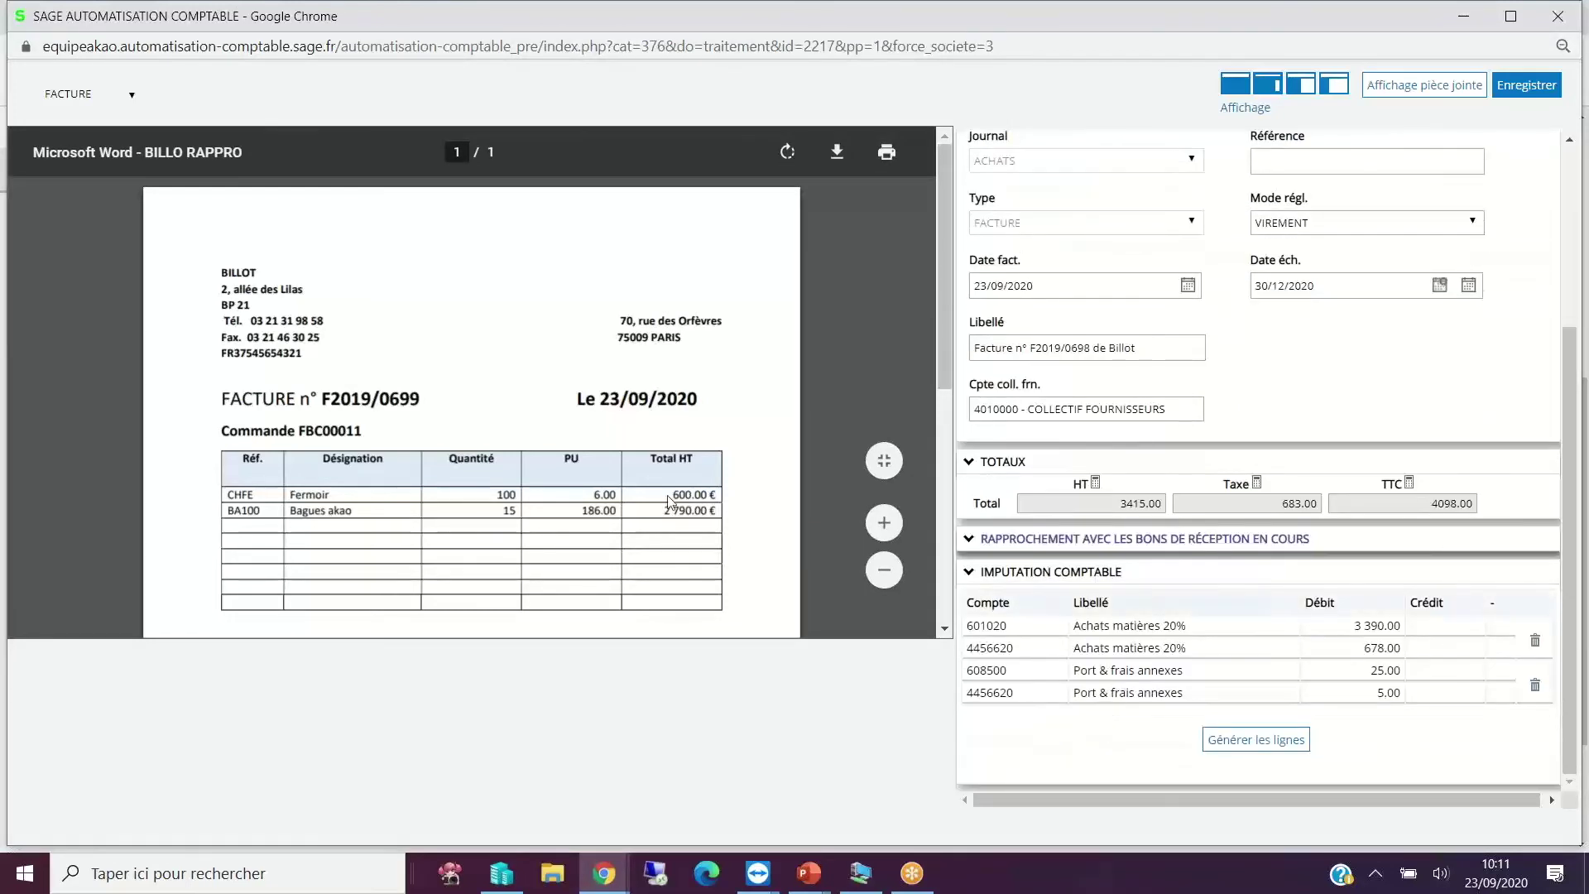
left_click_drag(389, 16, 316, 209)
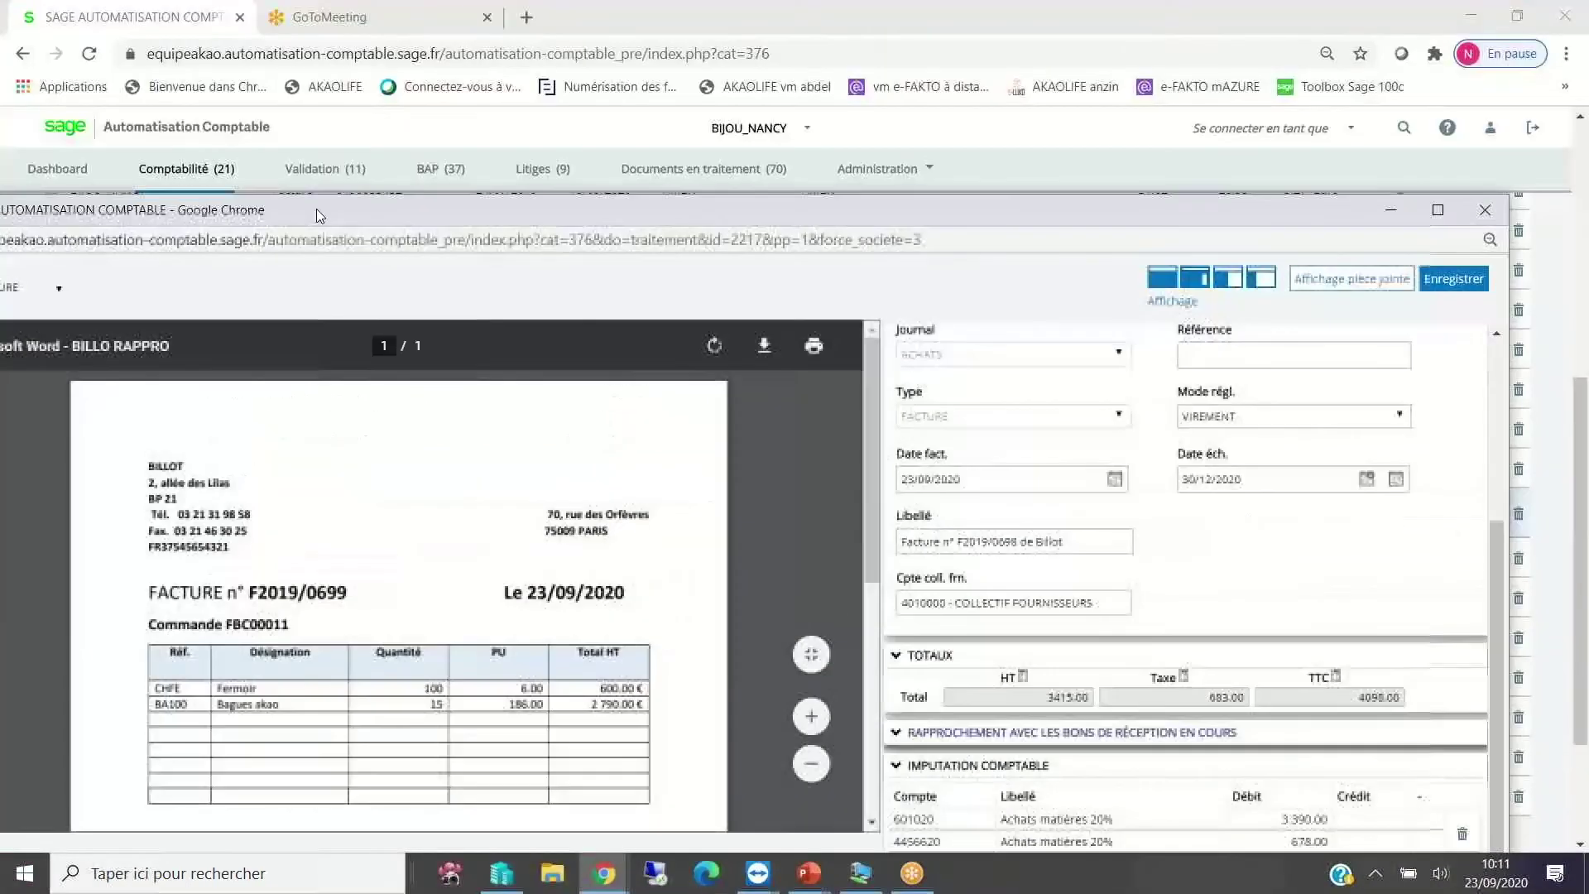
left_click(1489, 213)
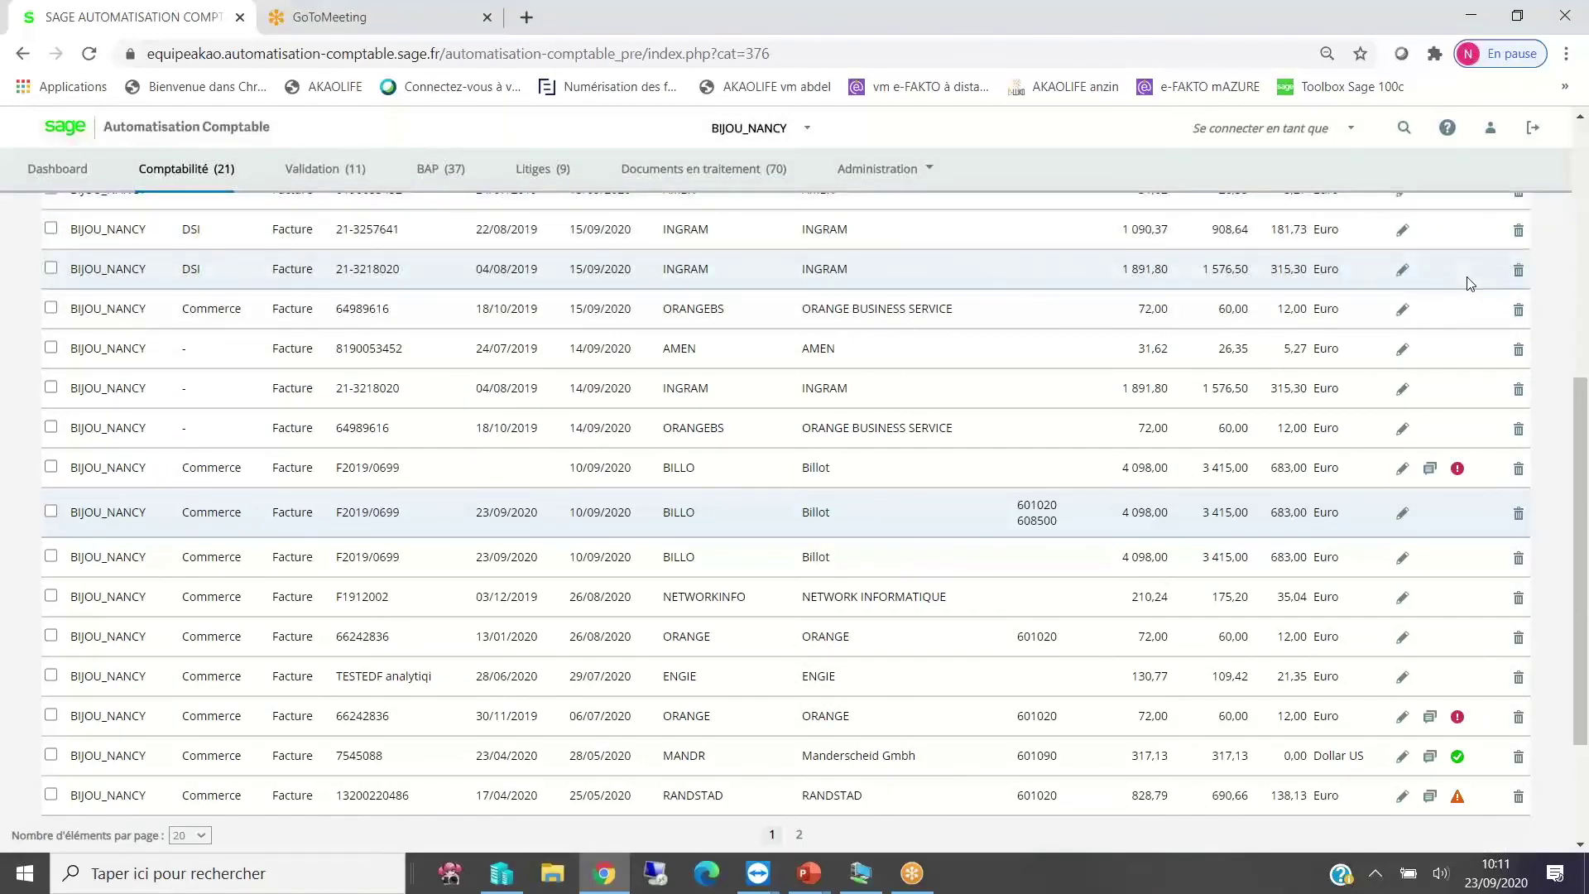
Reopen the uncoded Billot invoice F2019/0699 despite the duplicates and select the category FACTURE D ACHATS GESCOM SAGE.
left_click(1401, 561)
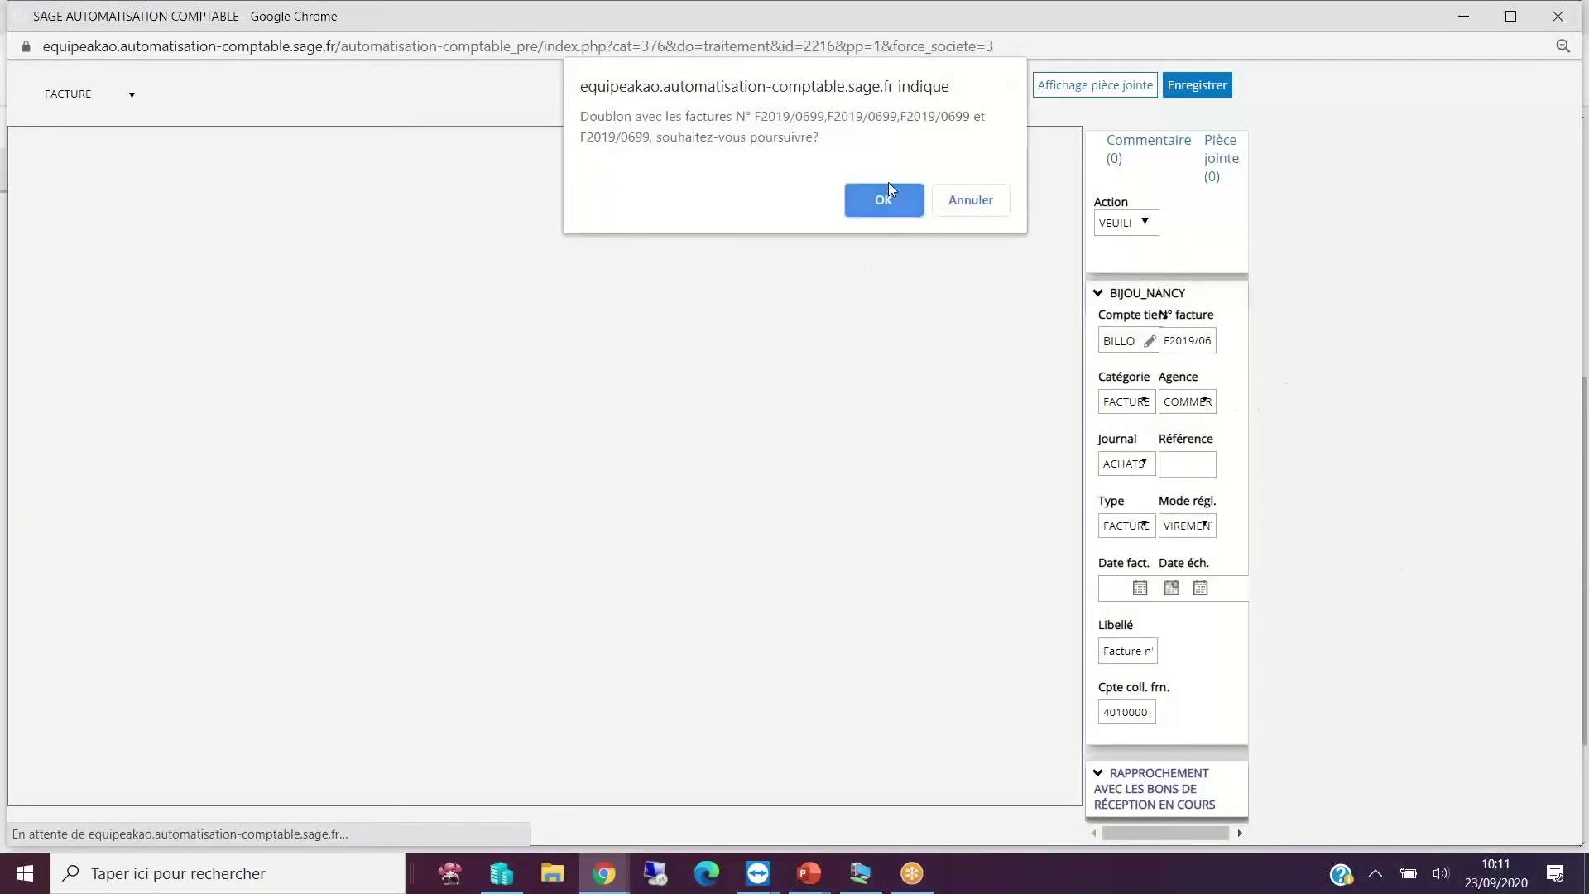
left_click(888, 199)
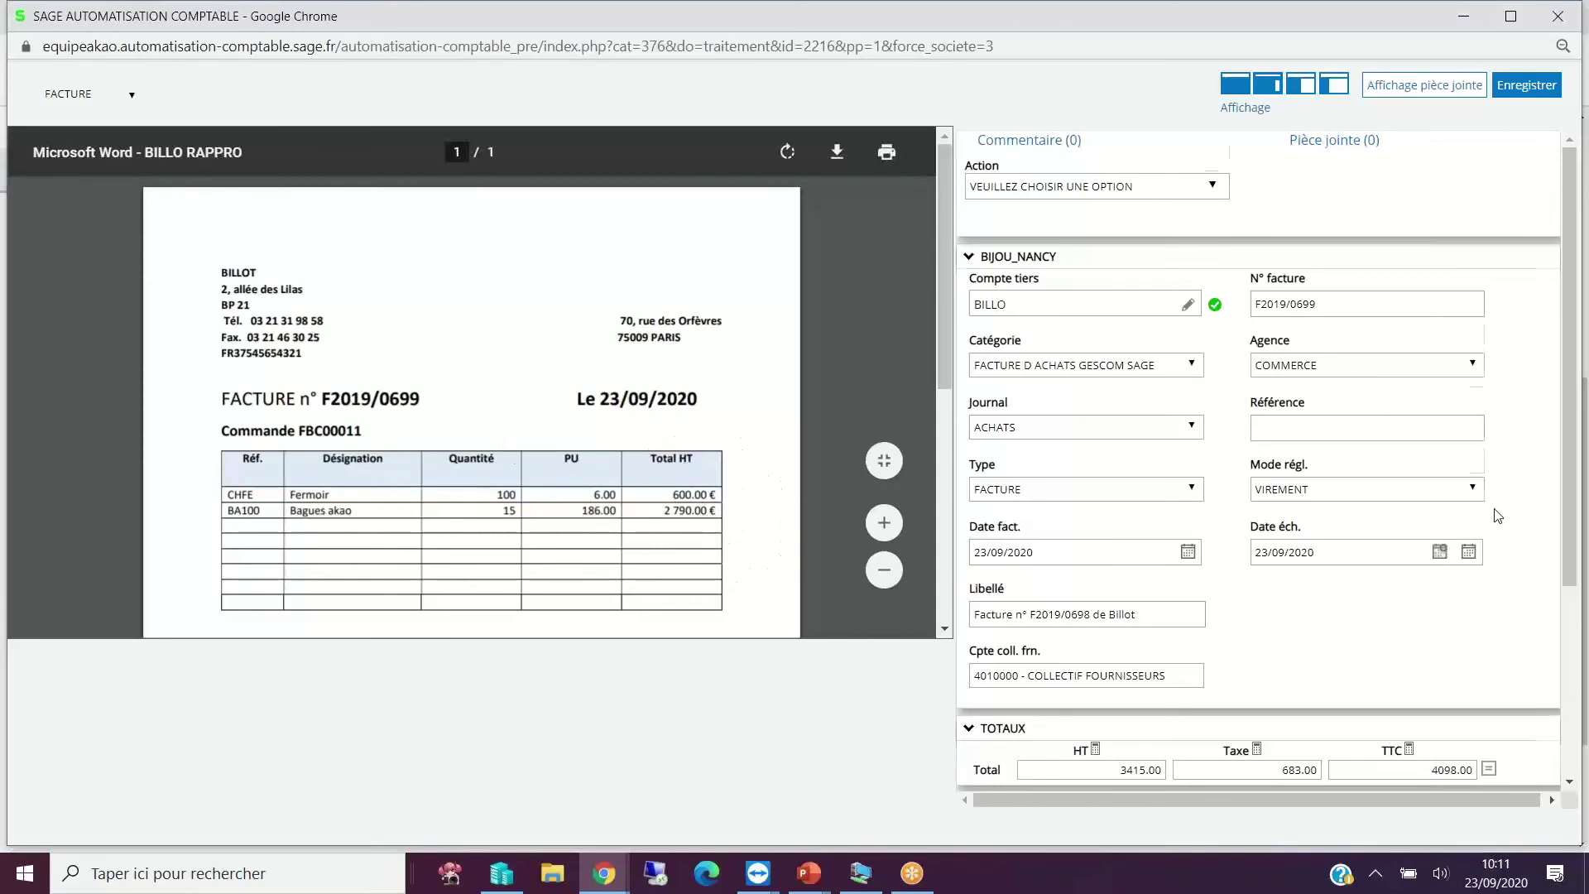
scroll(1499, 516, "down", 3)
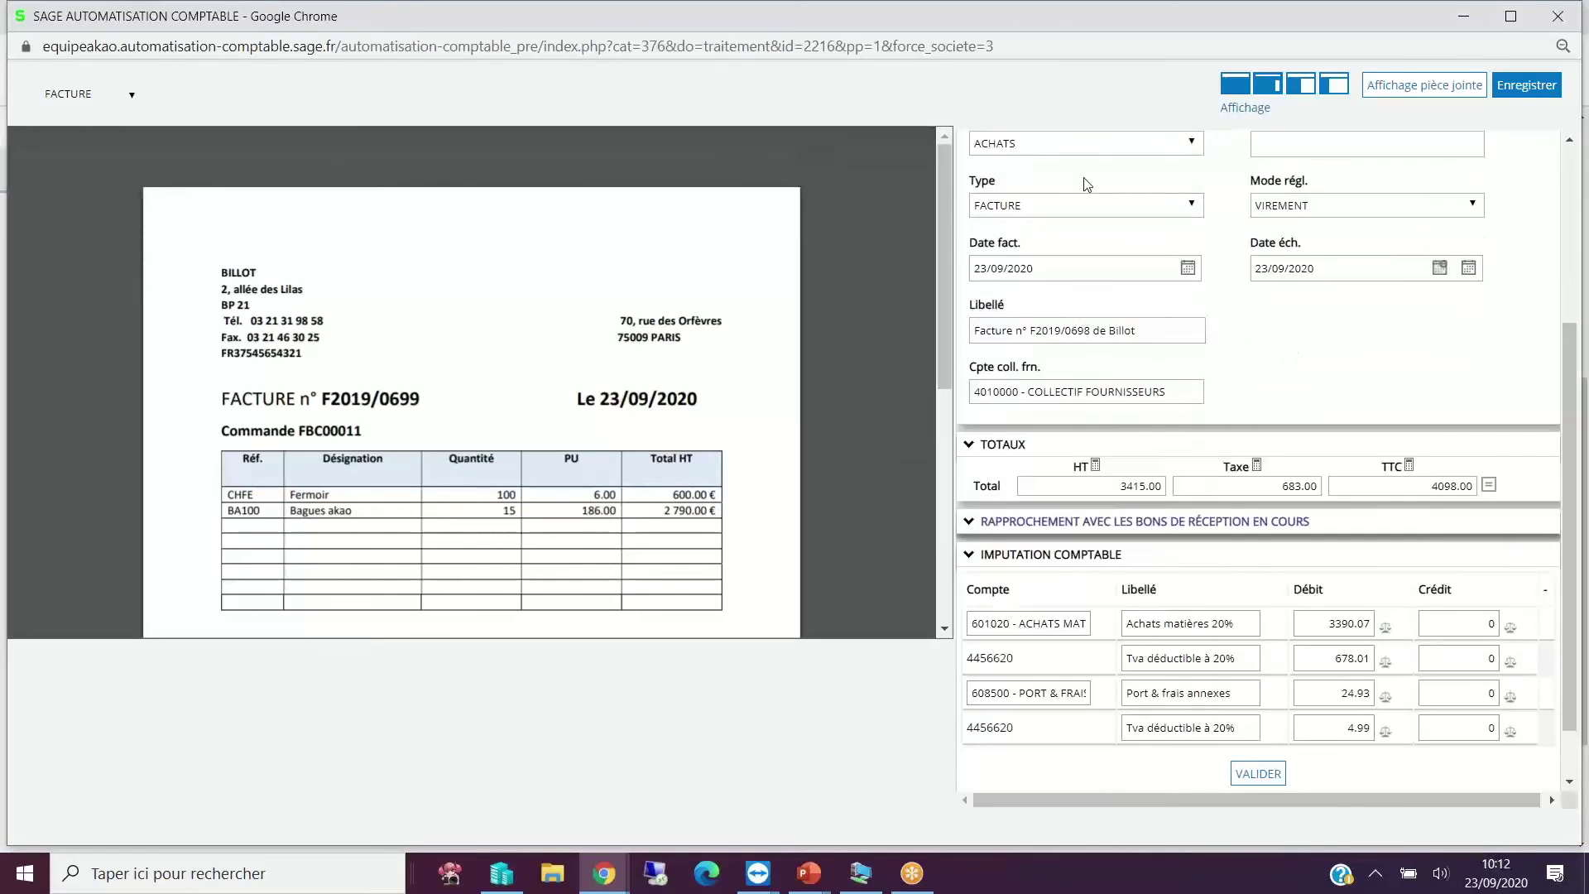
scroll(1087, 184, "up", 3)
left_click(1062, 286)
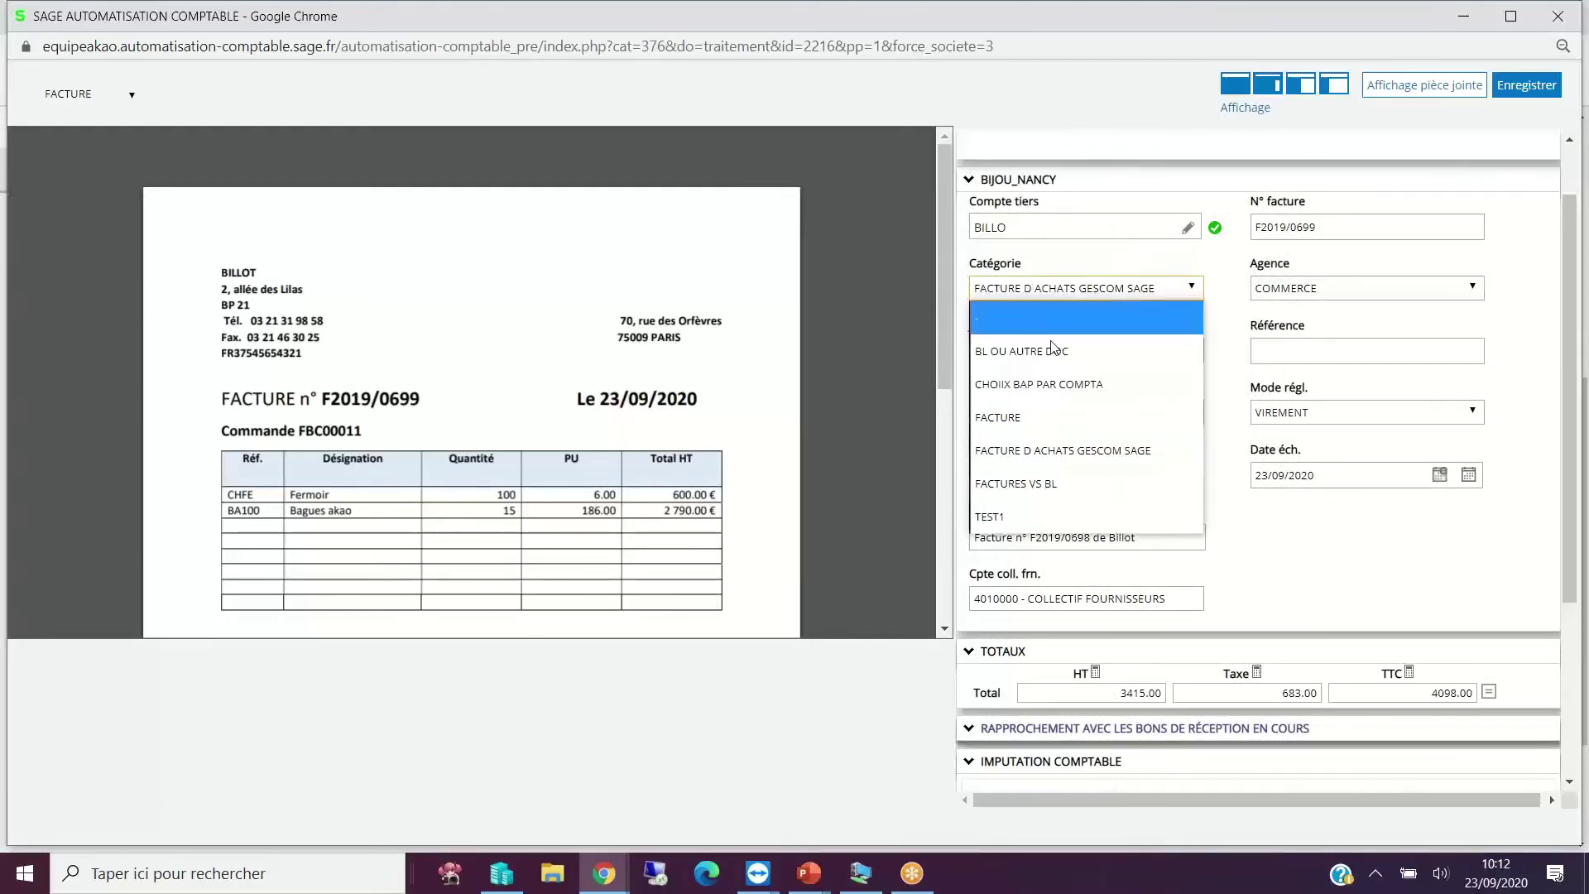
left_click(1037, 454)
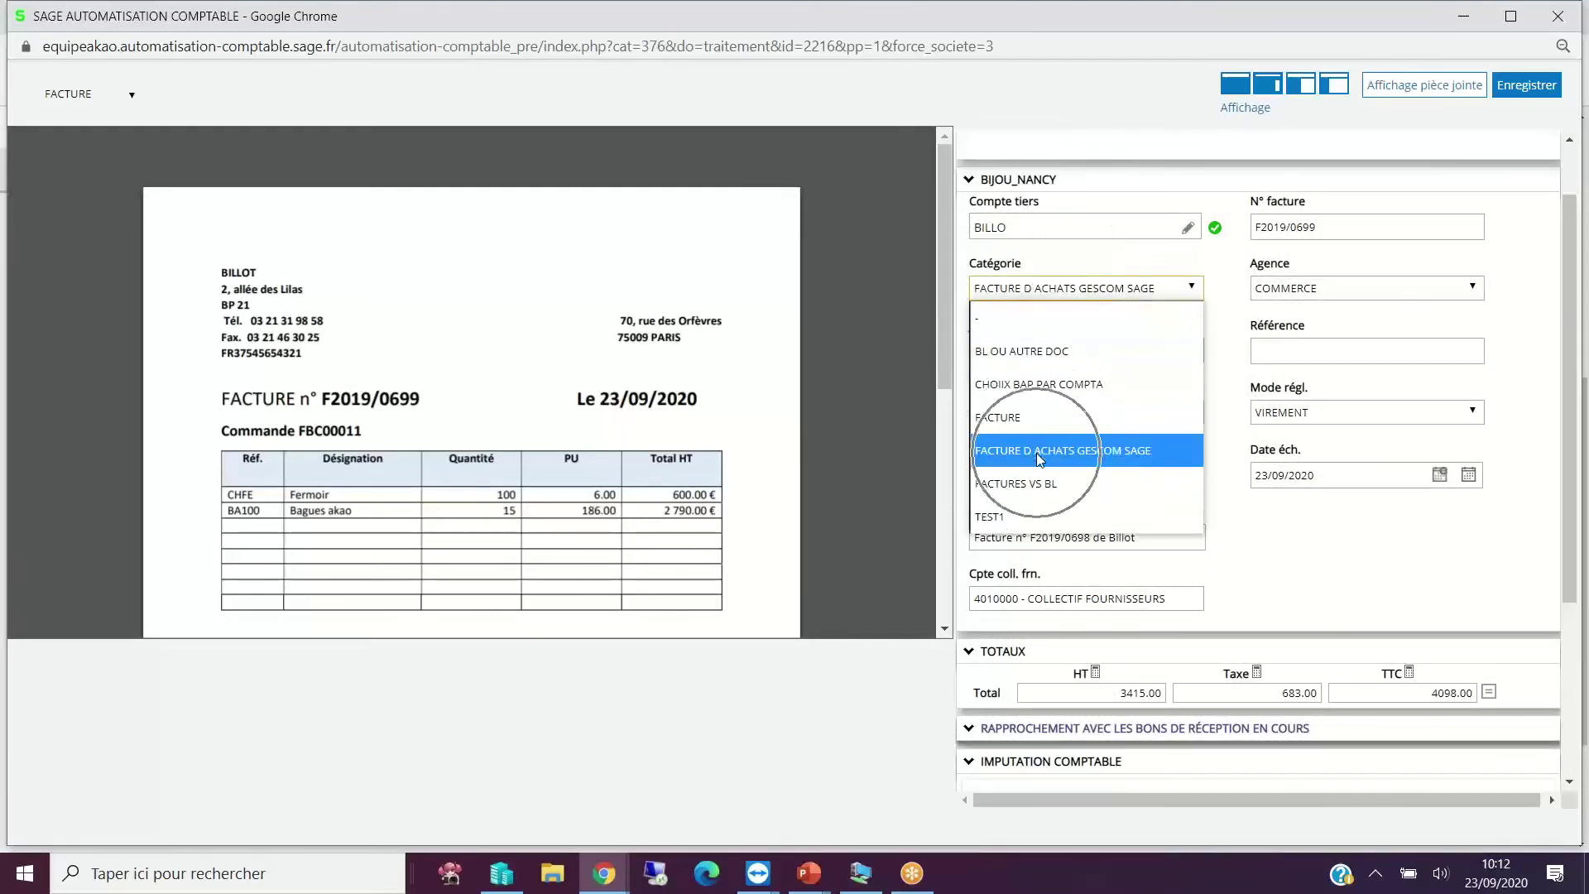
left_click(1027, 285)
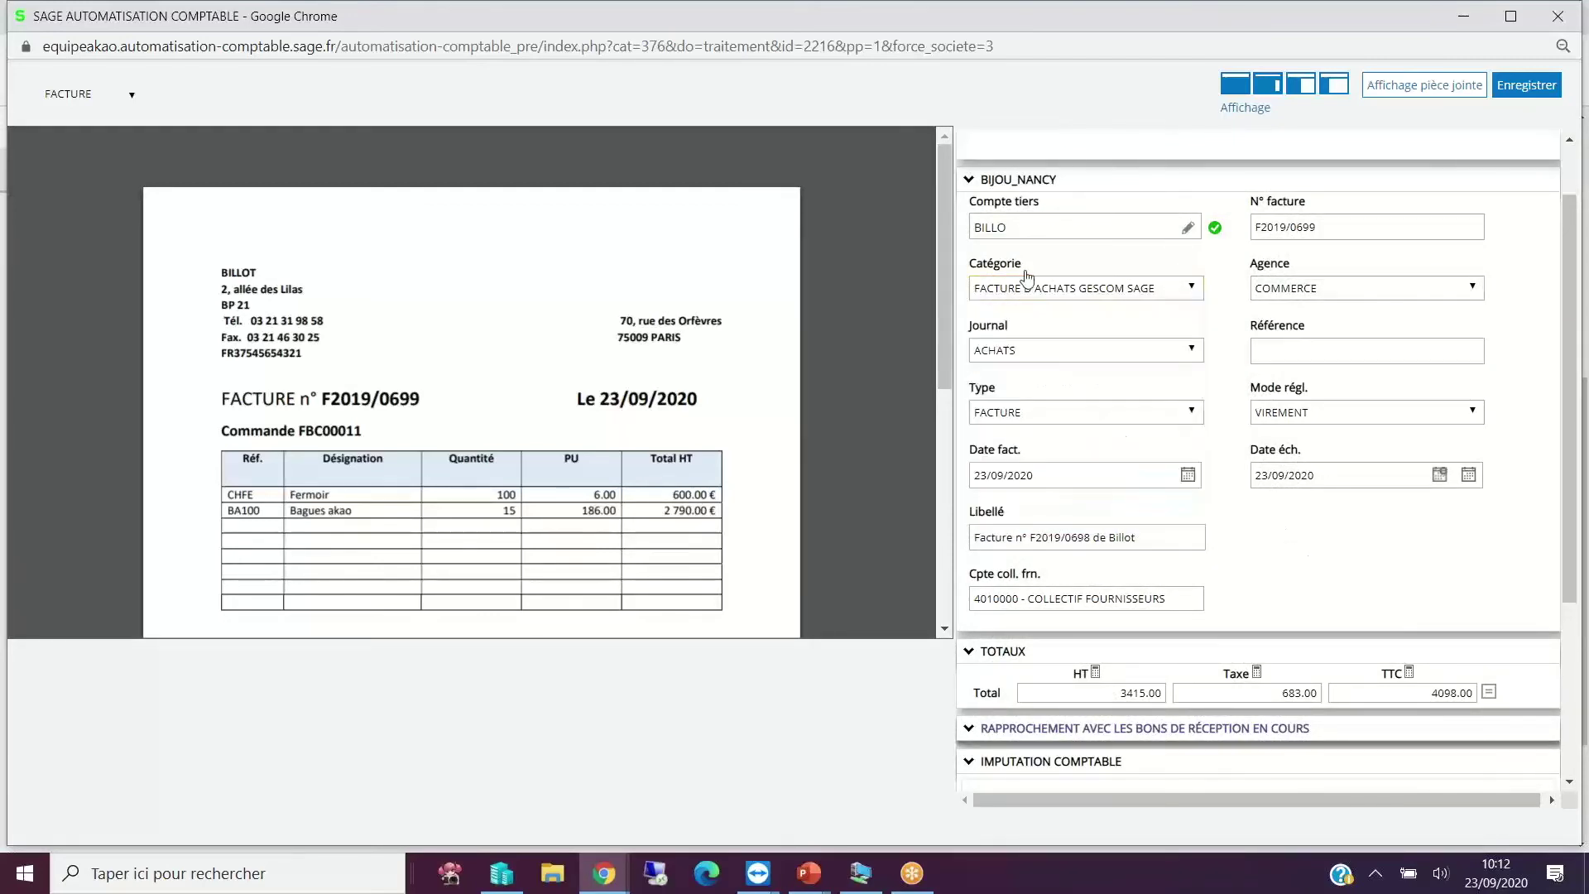
left_click(1008, 234)
Check the totals on the invoice image and display the supplier's pending goods receipts in the reconciliation section.
scroll(1308, 592, "down", 3)
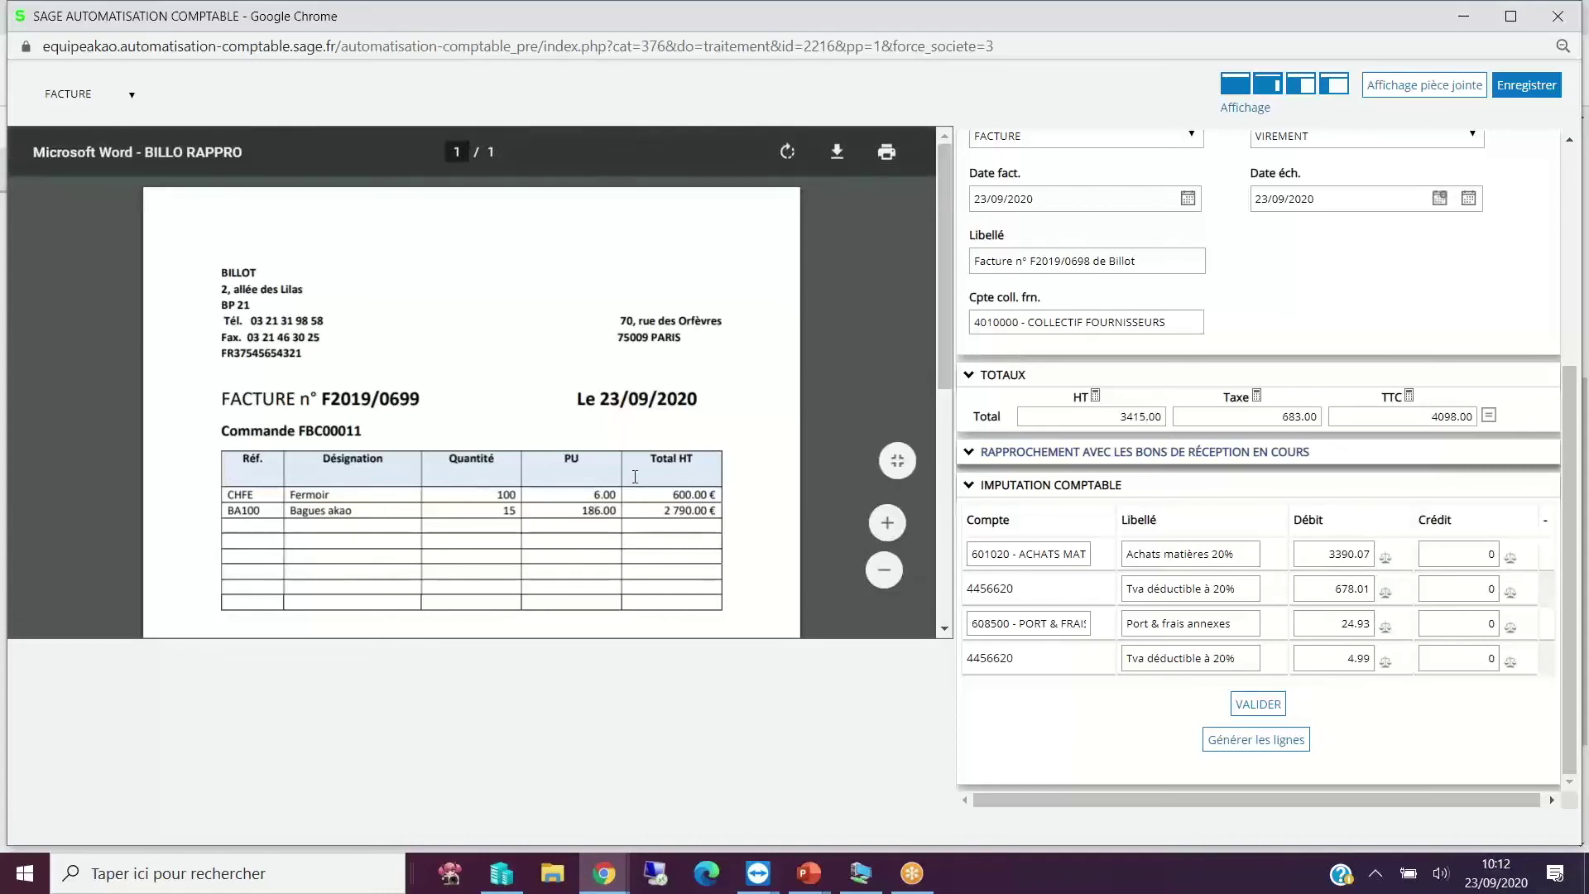
scroll(627, 431, "down", 5)
scroll(626, 431, "up", 2)
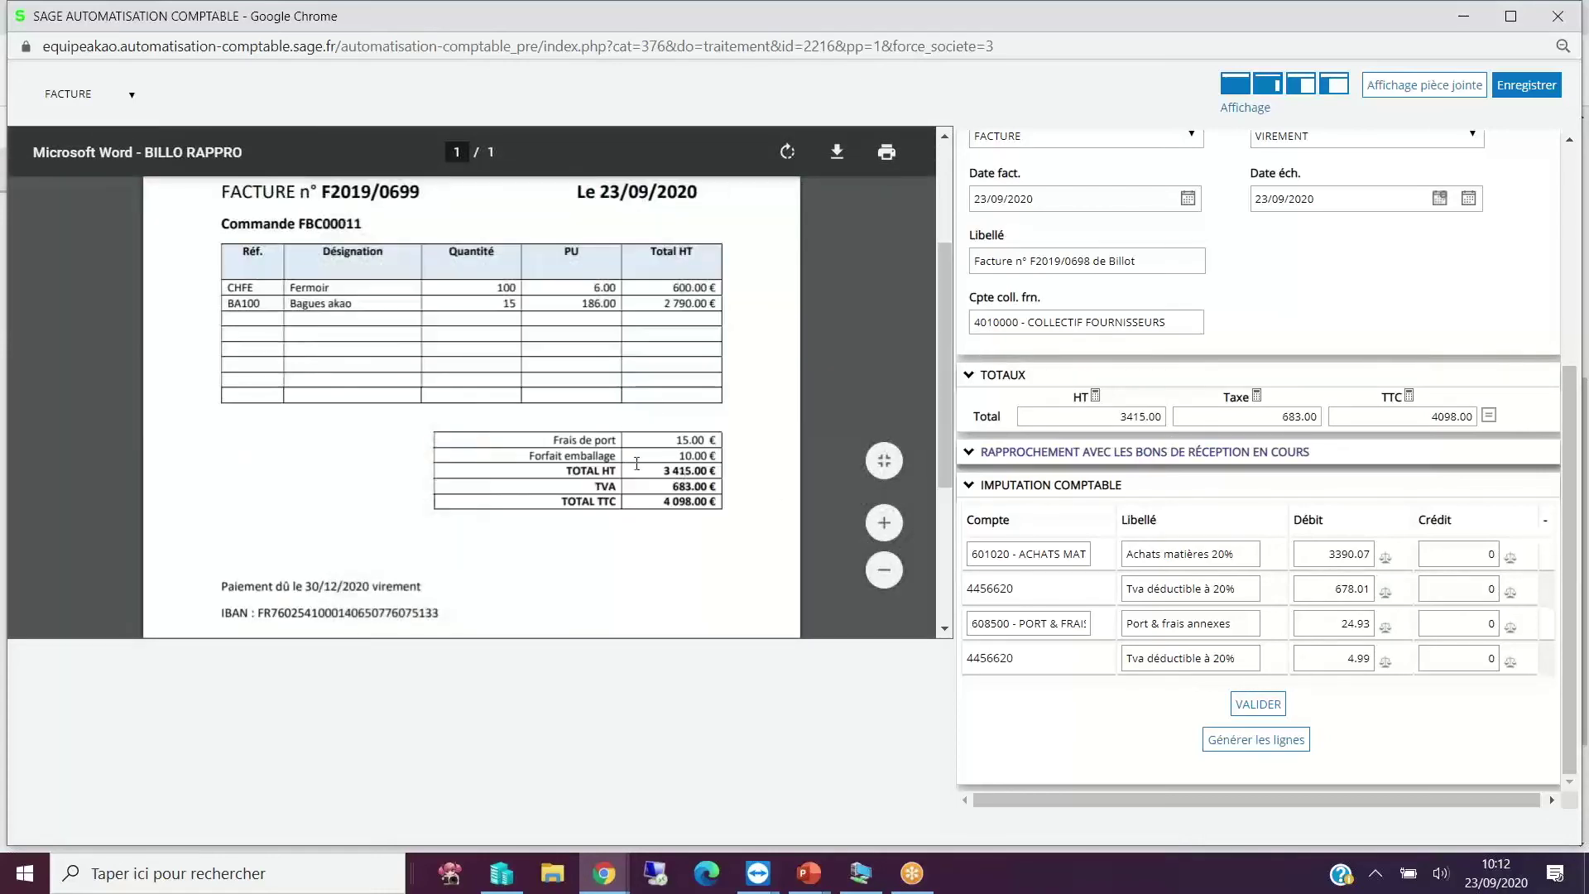
left_click(1088, 453)
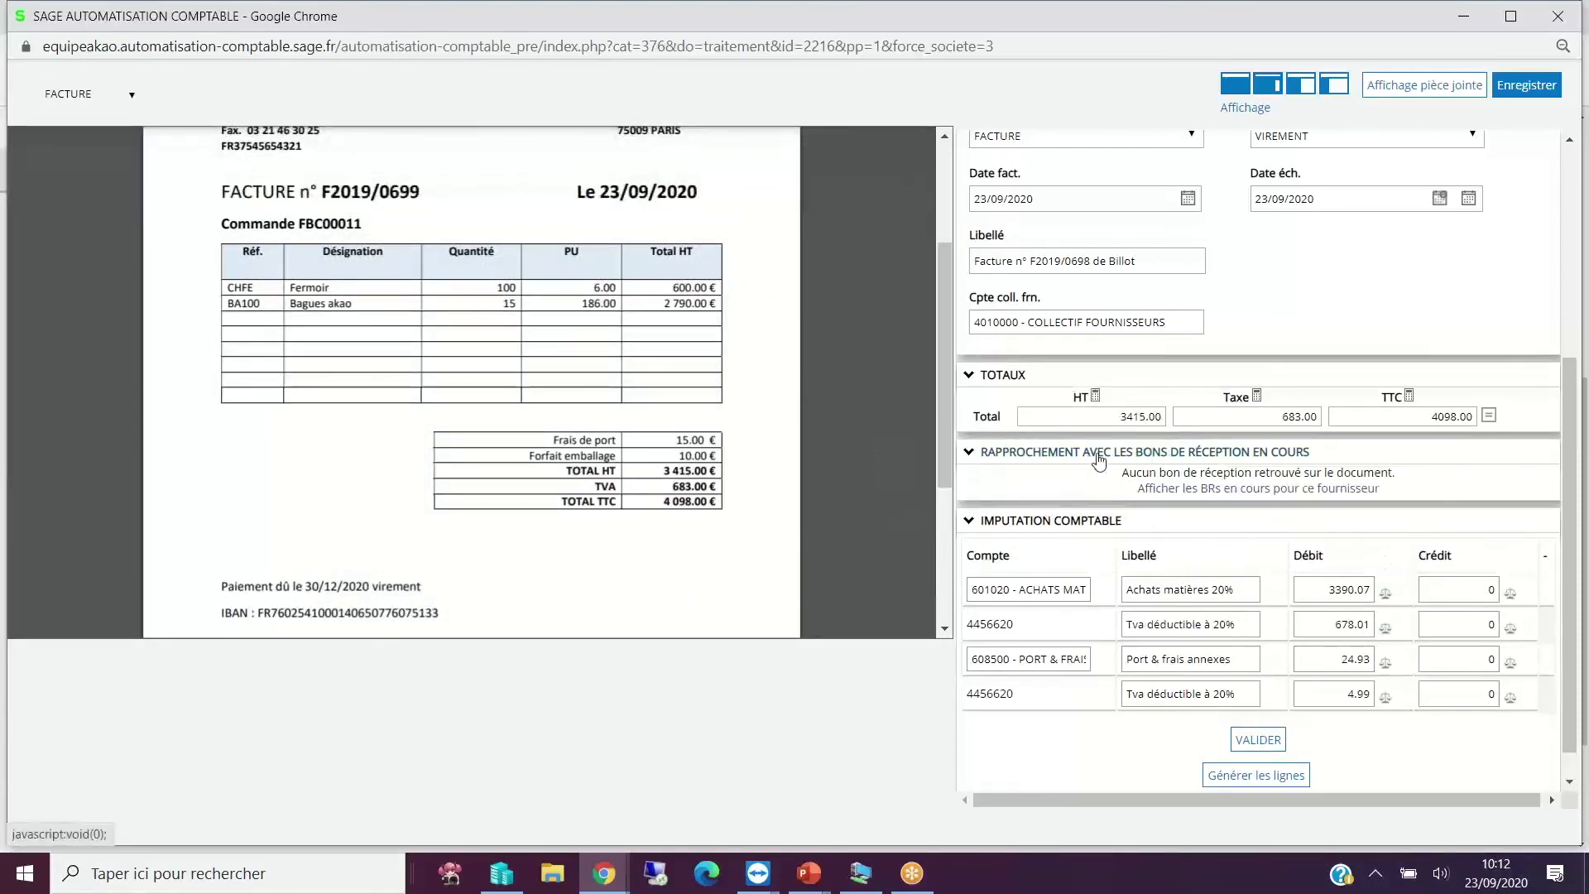
left_click(1168, 490)
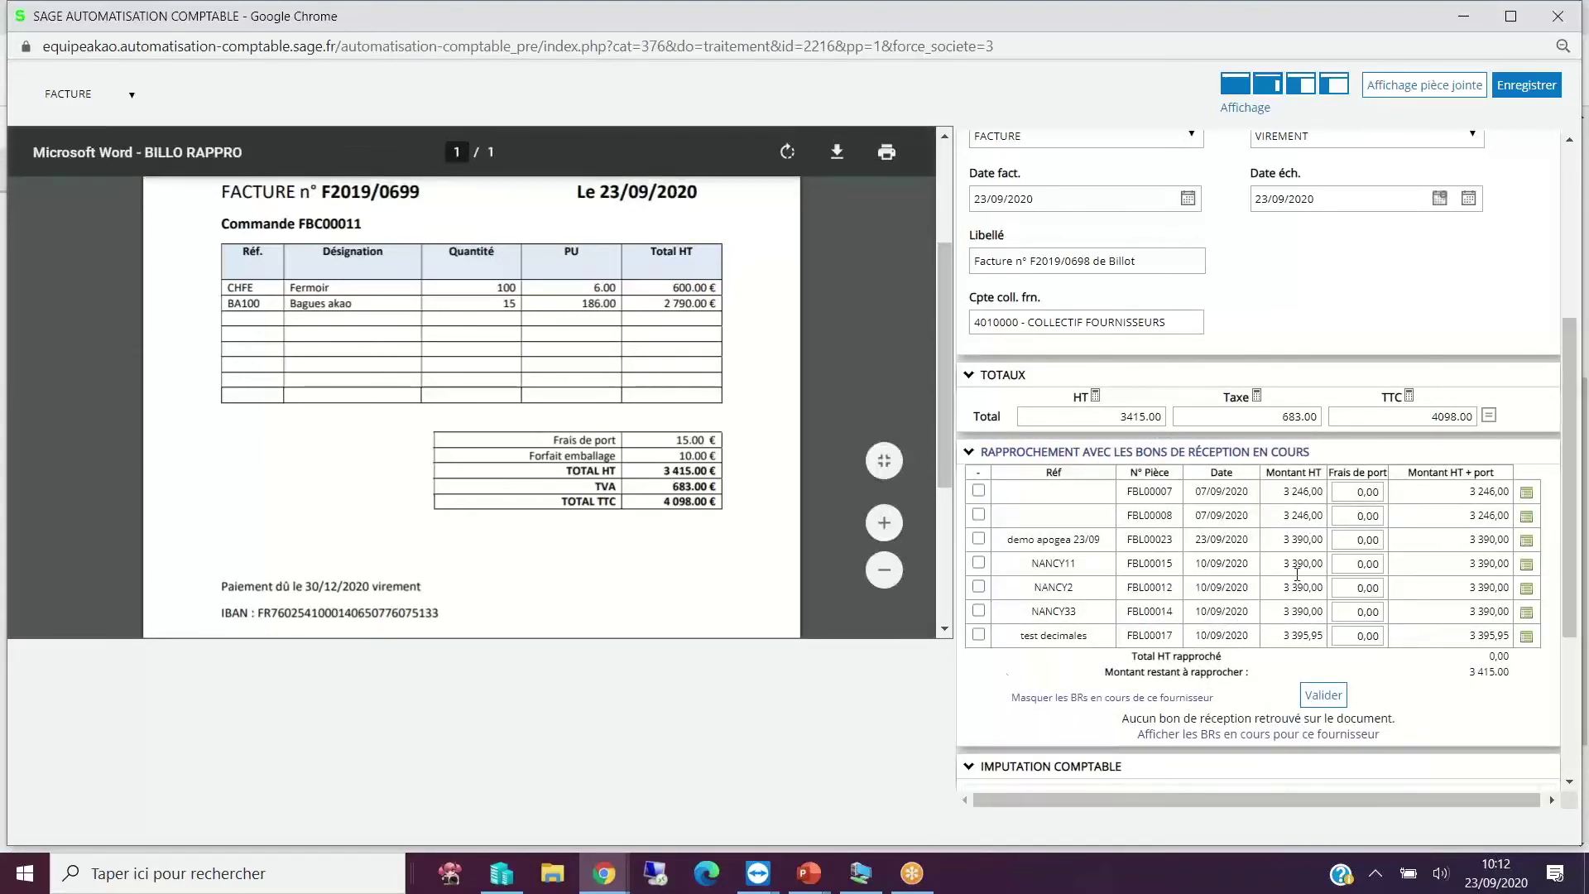
Compare the invoice's order reference with the pending receipts and expand the article lines of receipt FBL00023 (demo apogea 23/09).
scroll(291, 302, "up", 3)
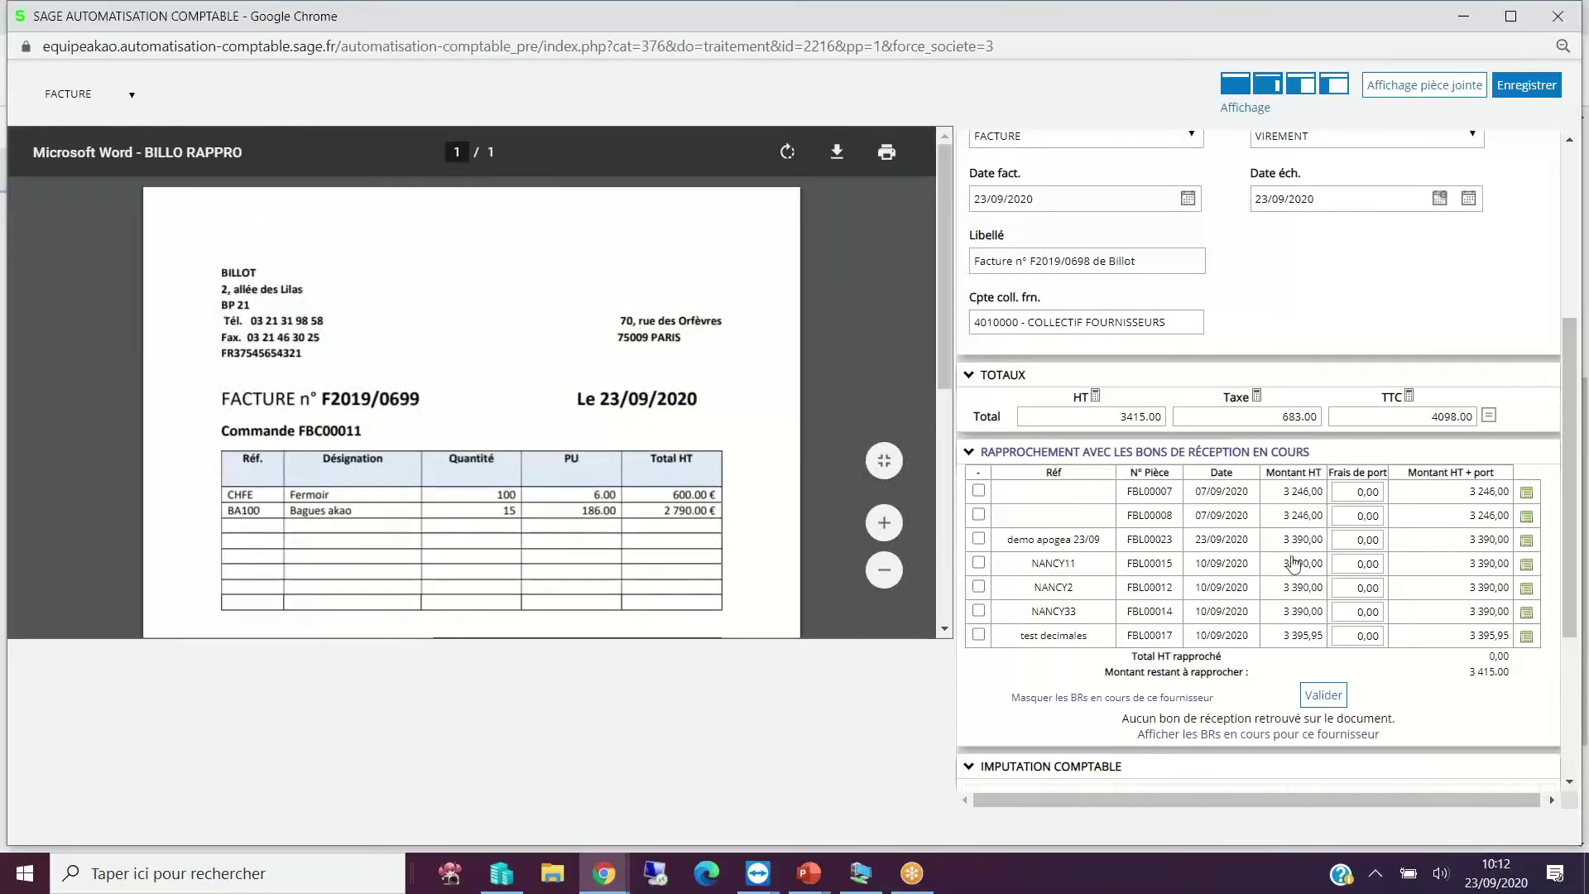
left_click_drag(299, 430, 383, 431)
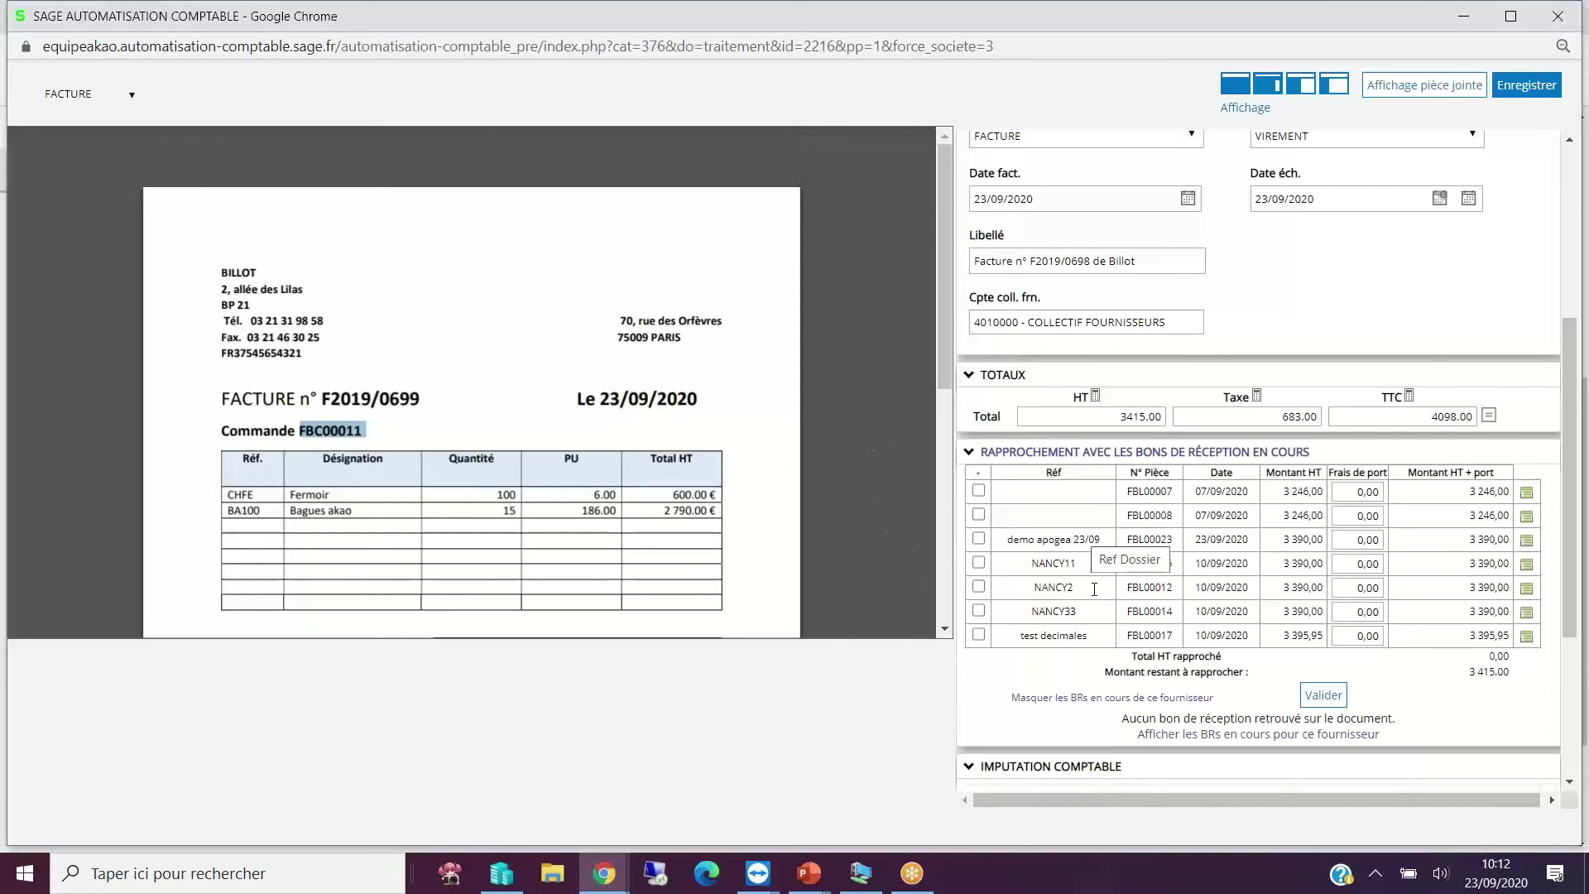
left_click(330, 428)
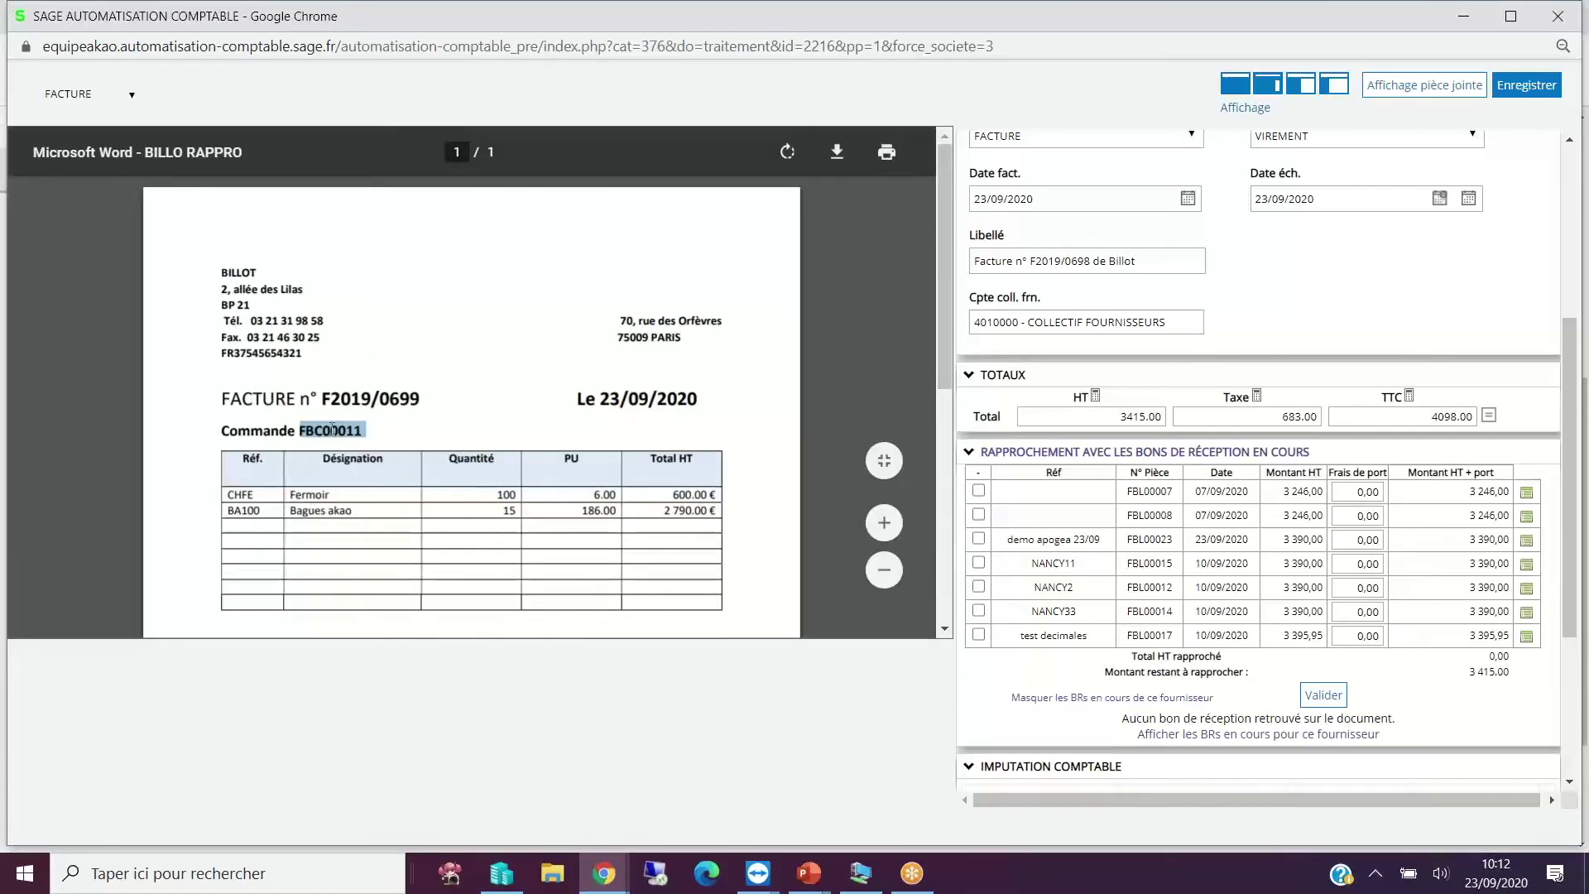
left_click(1073, 537)
left_click(1528, 543)
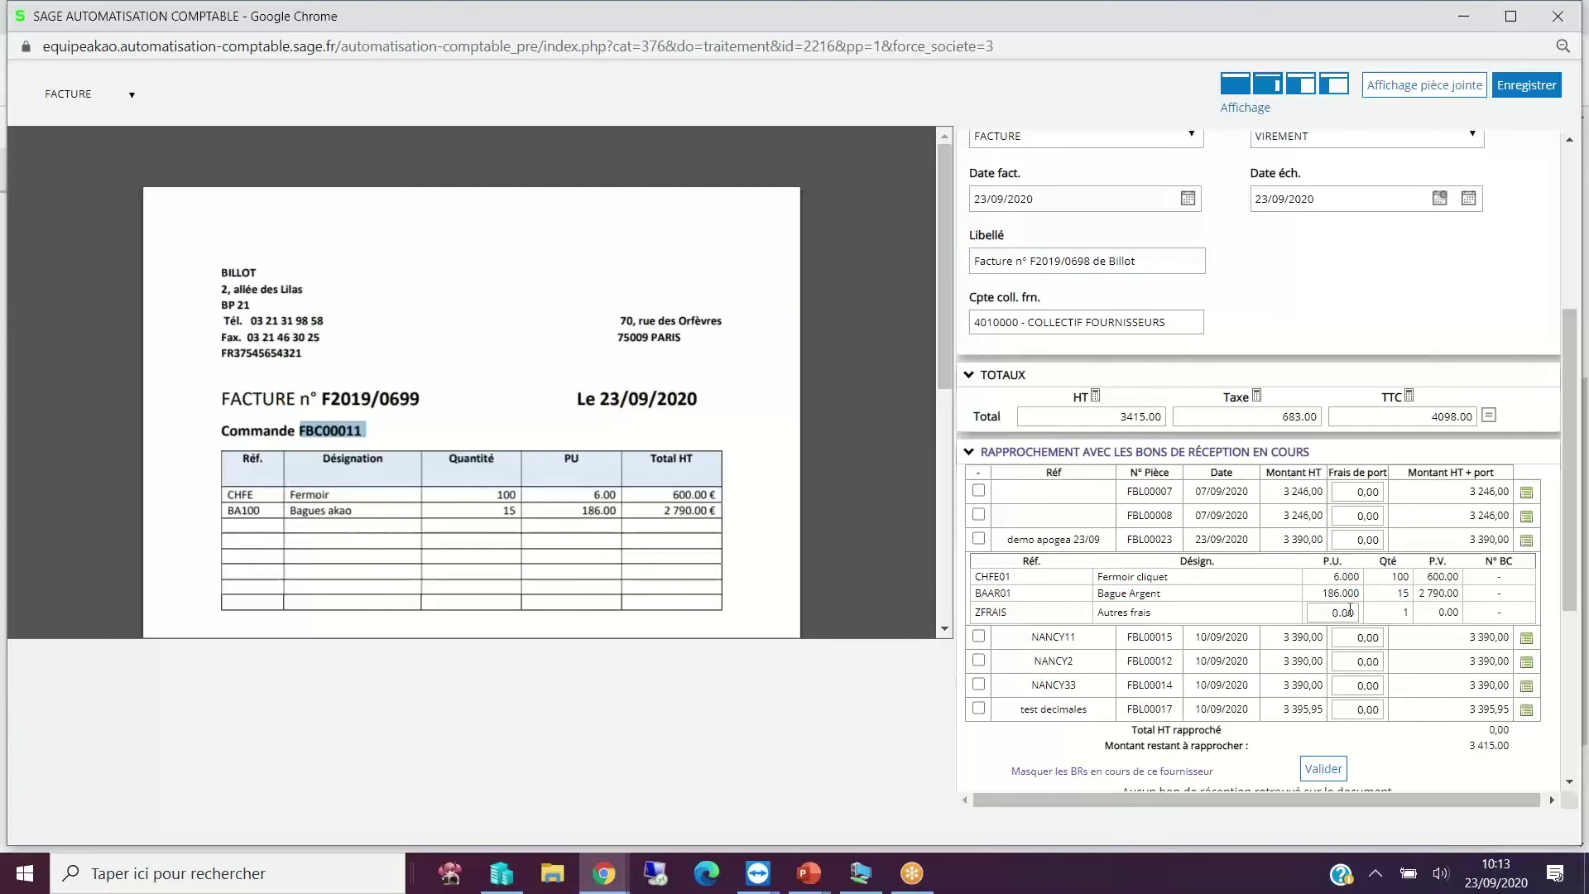
left_click(1029, 539)
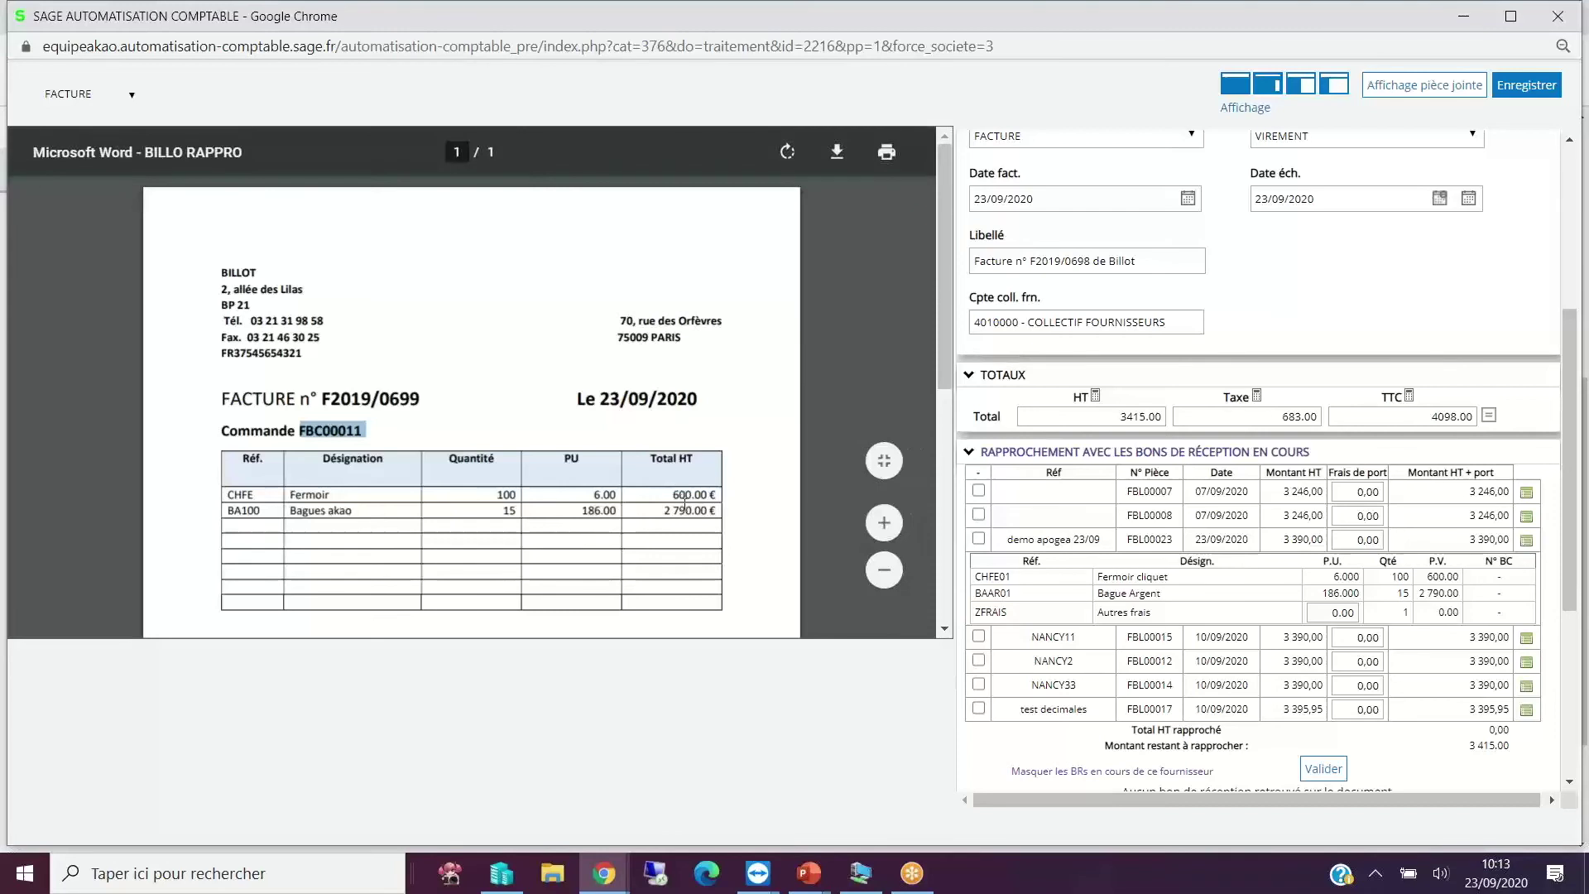
Enter the invoice's extra charges on receipt FBL00023: 15 for freight and 10 as the unit price of the ZFRAIS line.
scroll(684, 503, "down", 3)
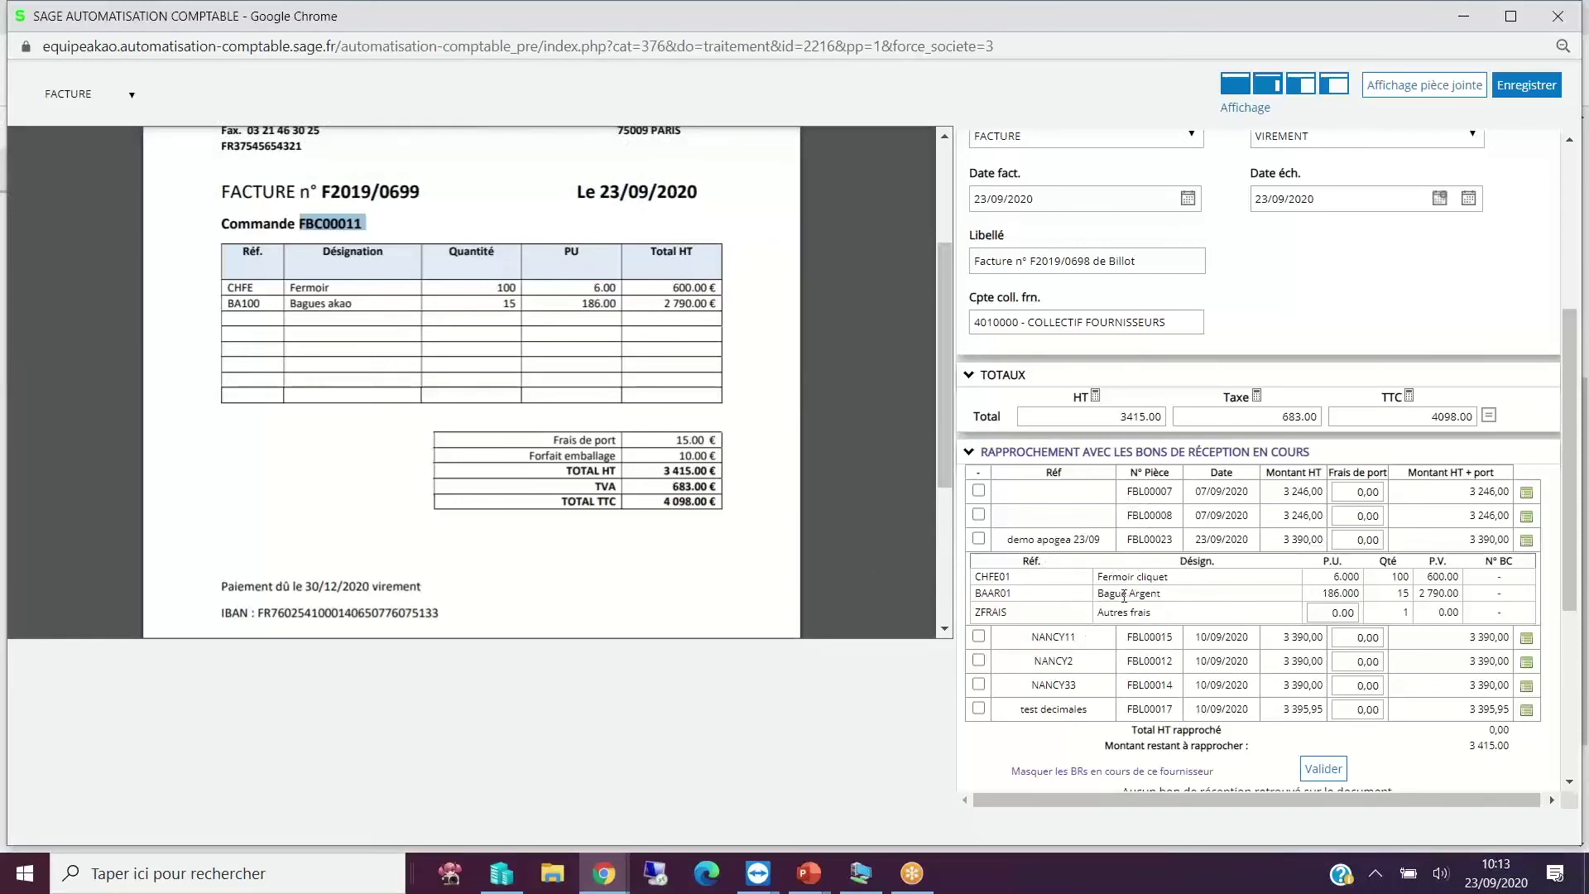
left_click(700, 439)
left_click(1360, 541)
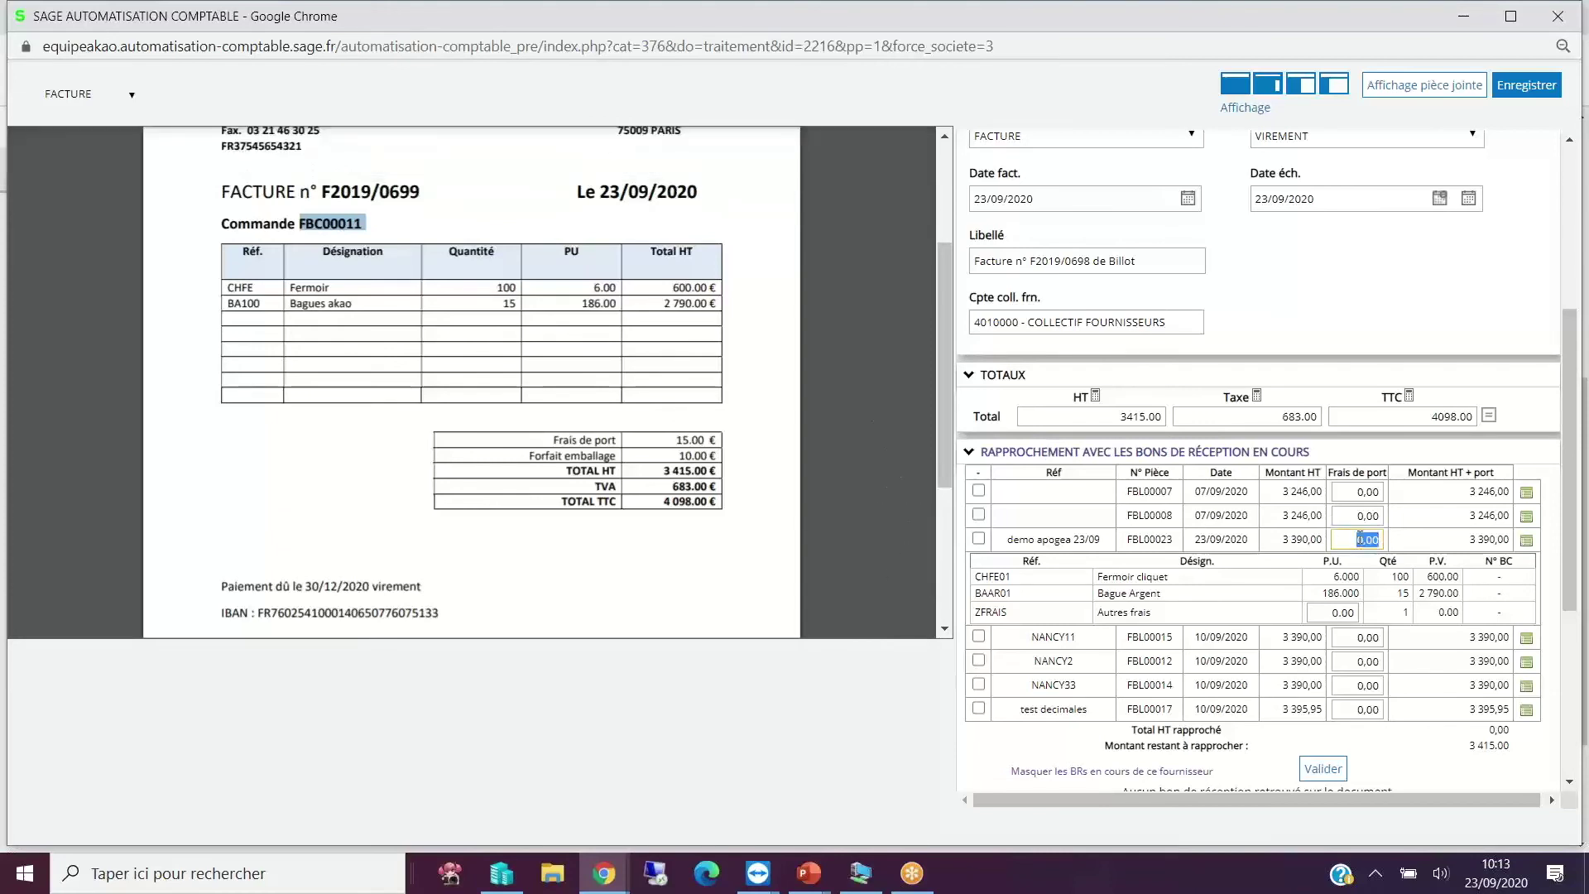
type("15")
key("Tab")
type("10")
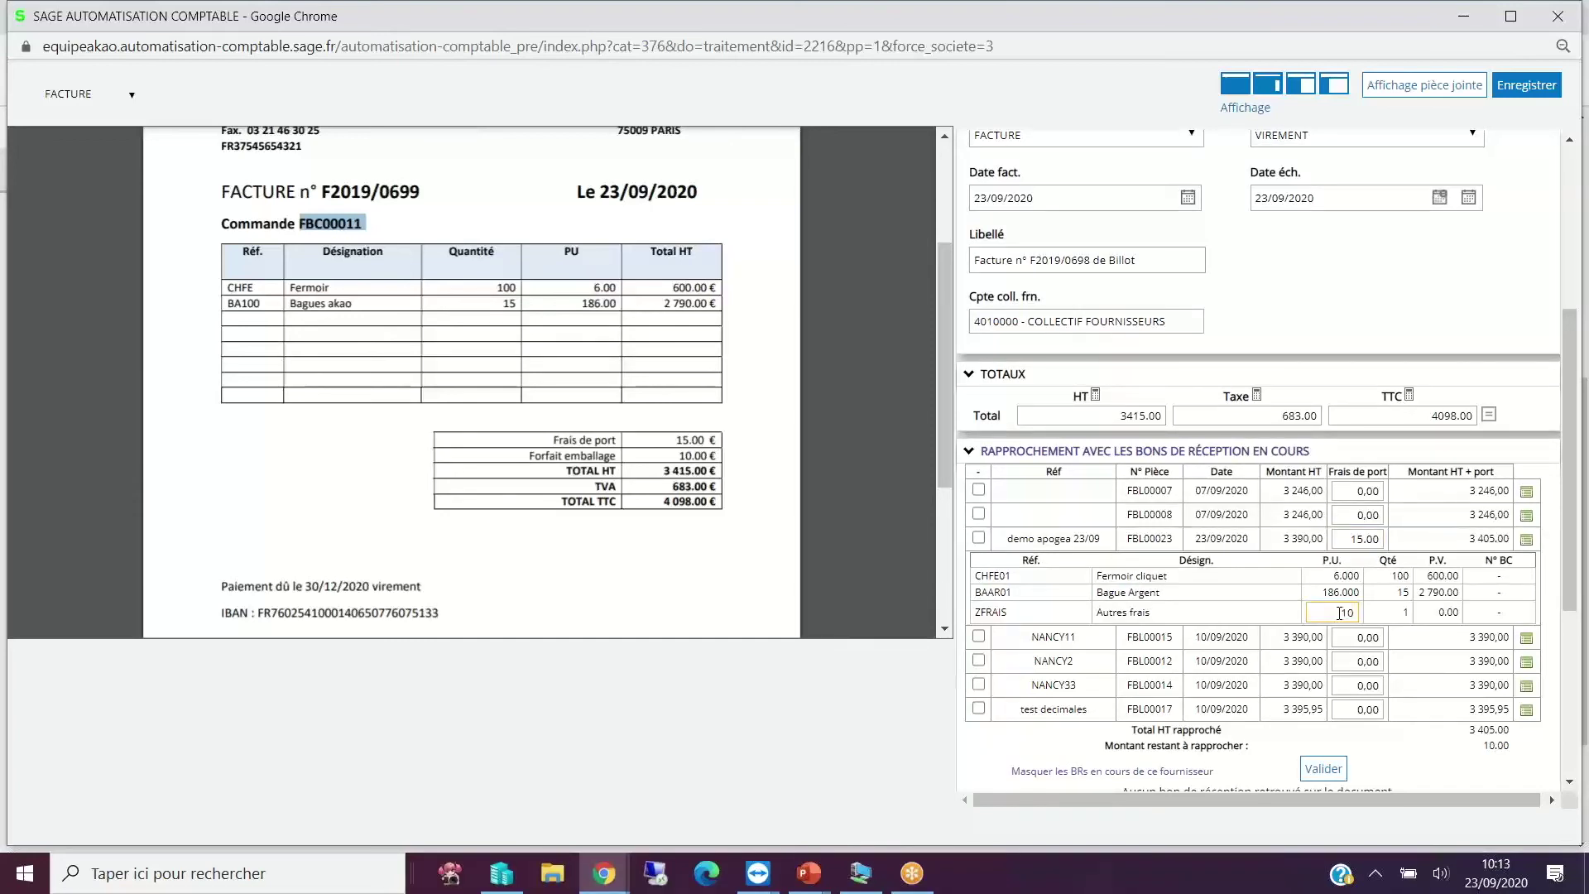
Select receipt FBL00023 for matching, validate the reconciliation, and validate the invoice's accounting entries.
left_click(979, 538)
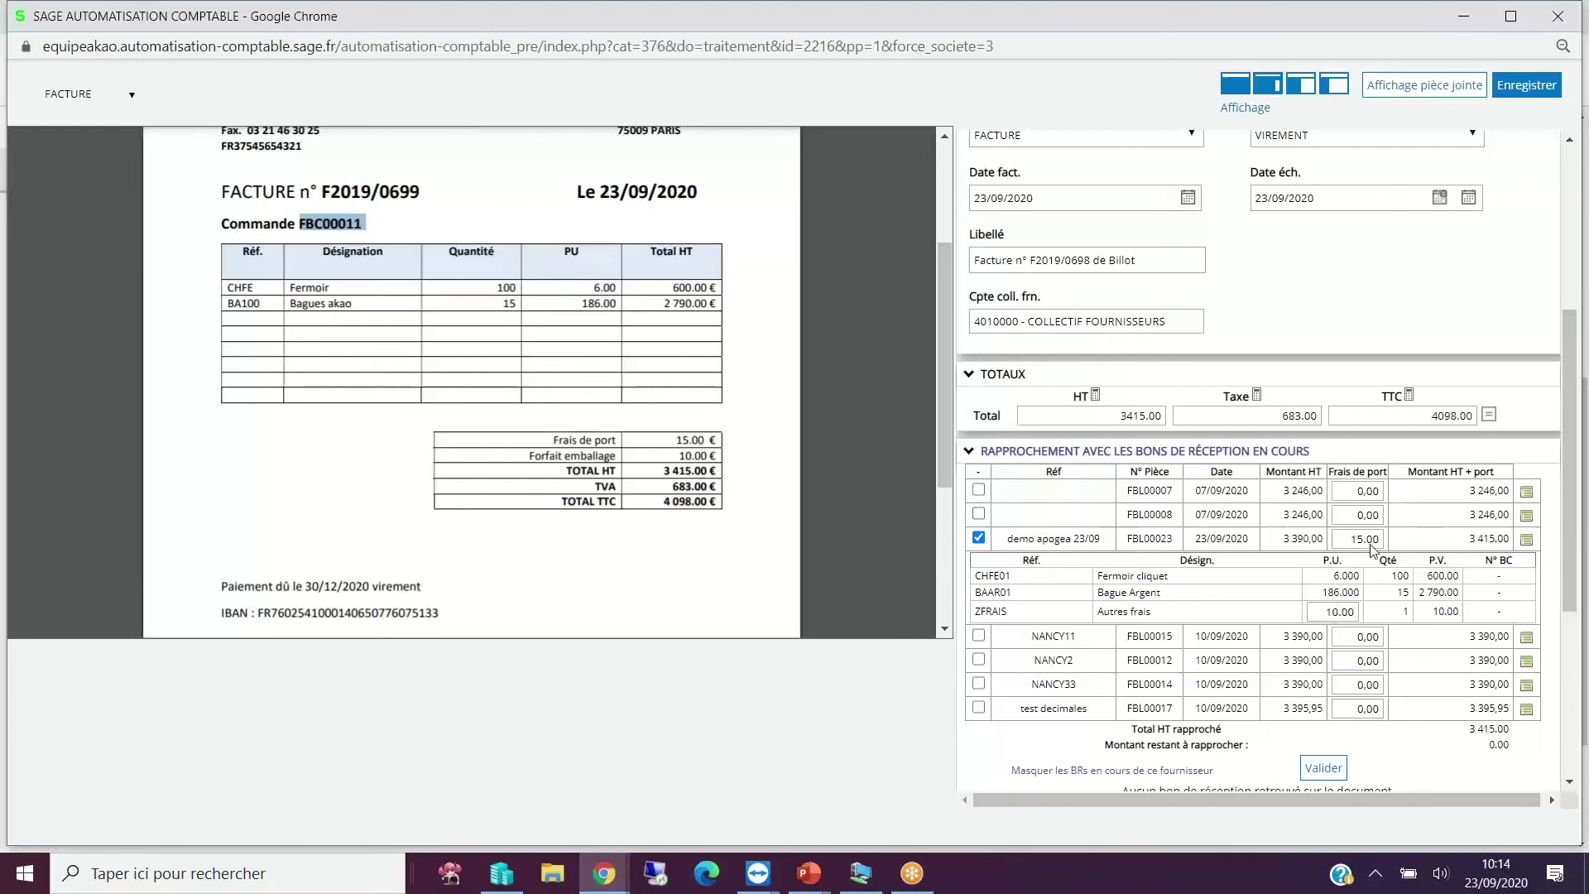
left_click(1322, 769)
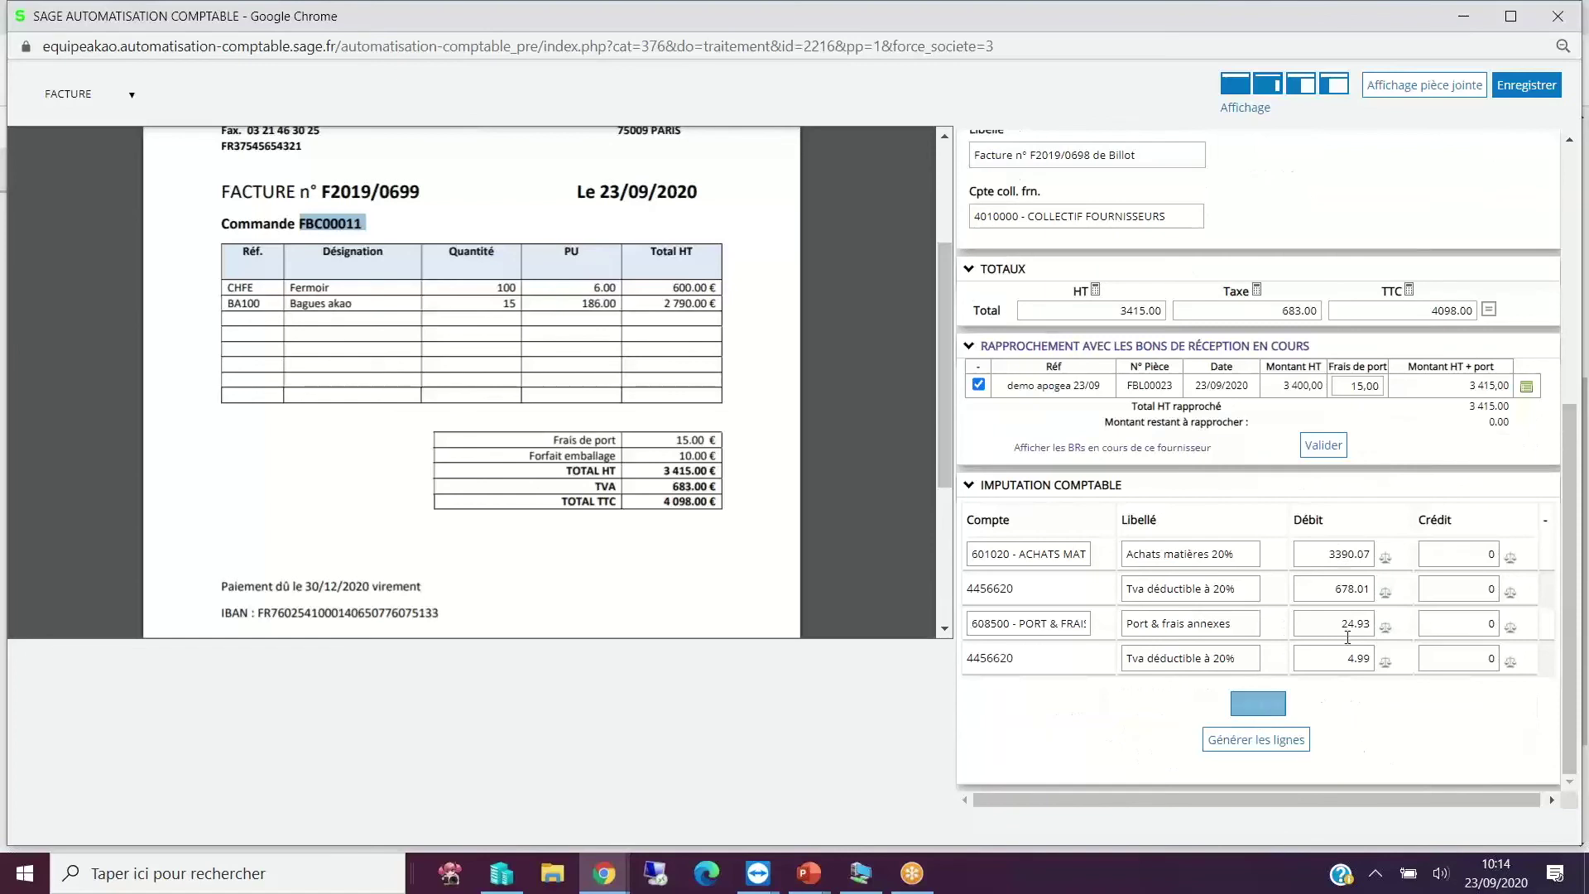
left_click(1257, 705)
scroll(1164, 520, "up", 5)
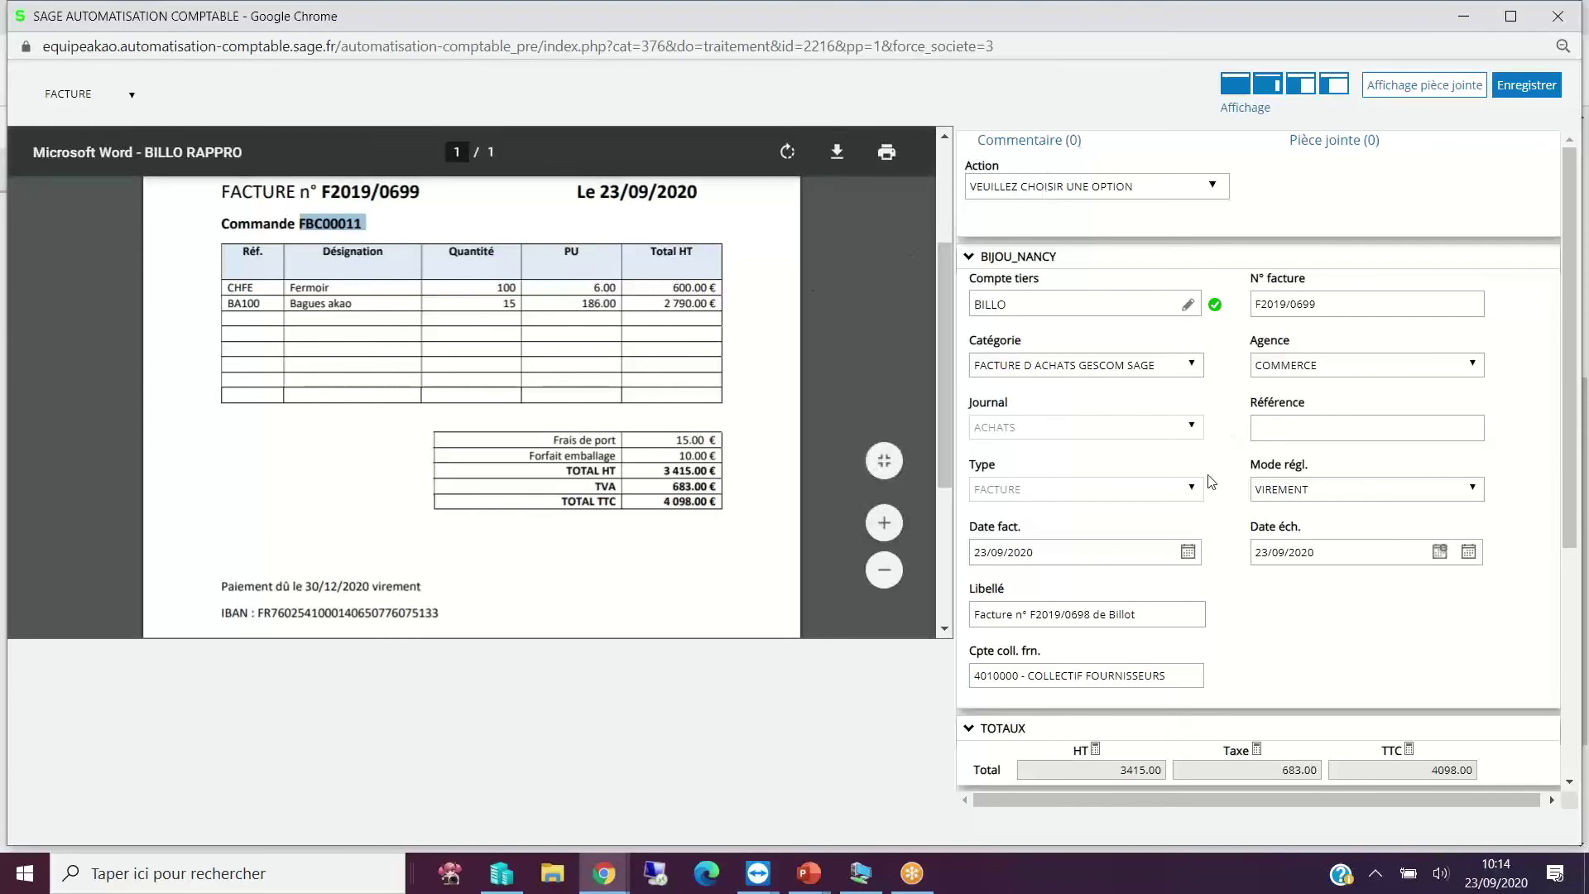
Submit invoice F2019/0699 with the action BON À PAYER and continue despite the duplicate invoice number.
scroll(1130, 605, "down", 5)
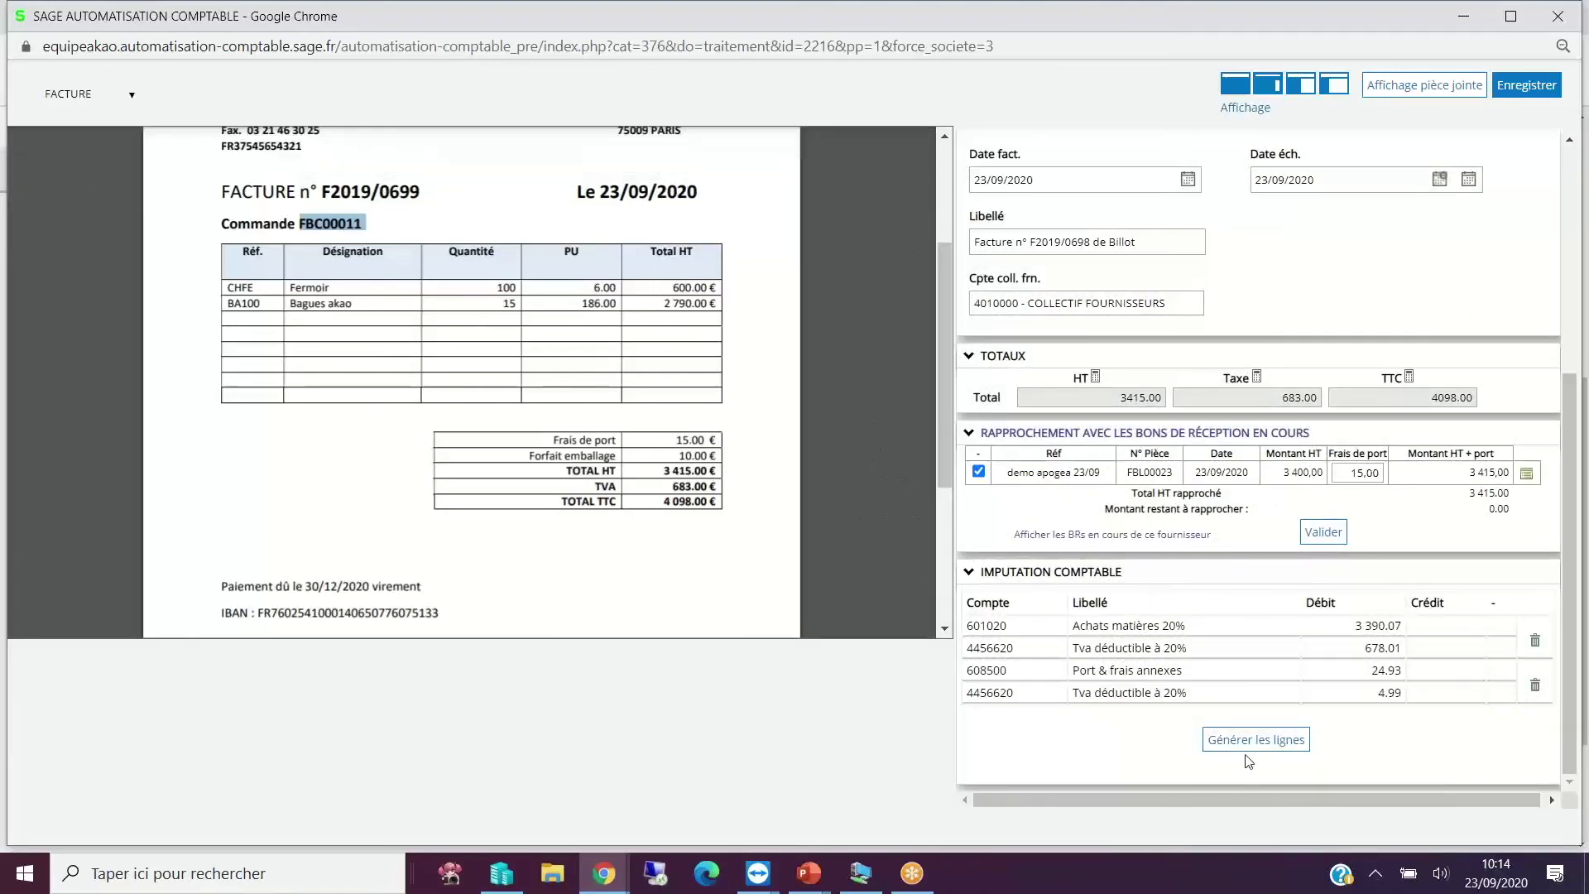
scroll(1171, 464, "up", 5)
left_click(1085, 189)
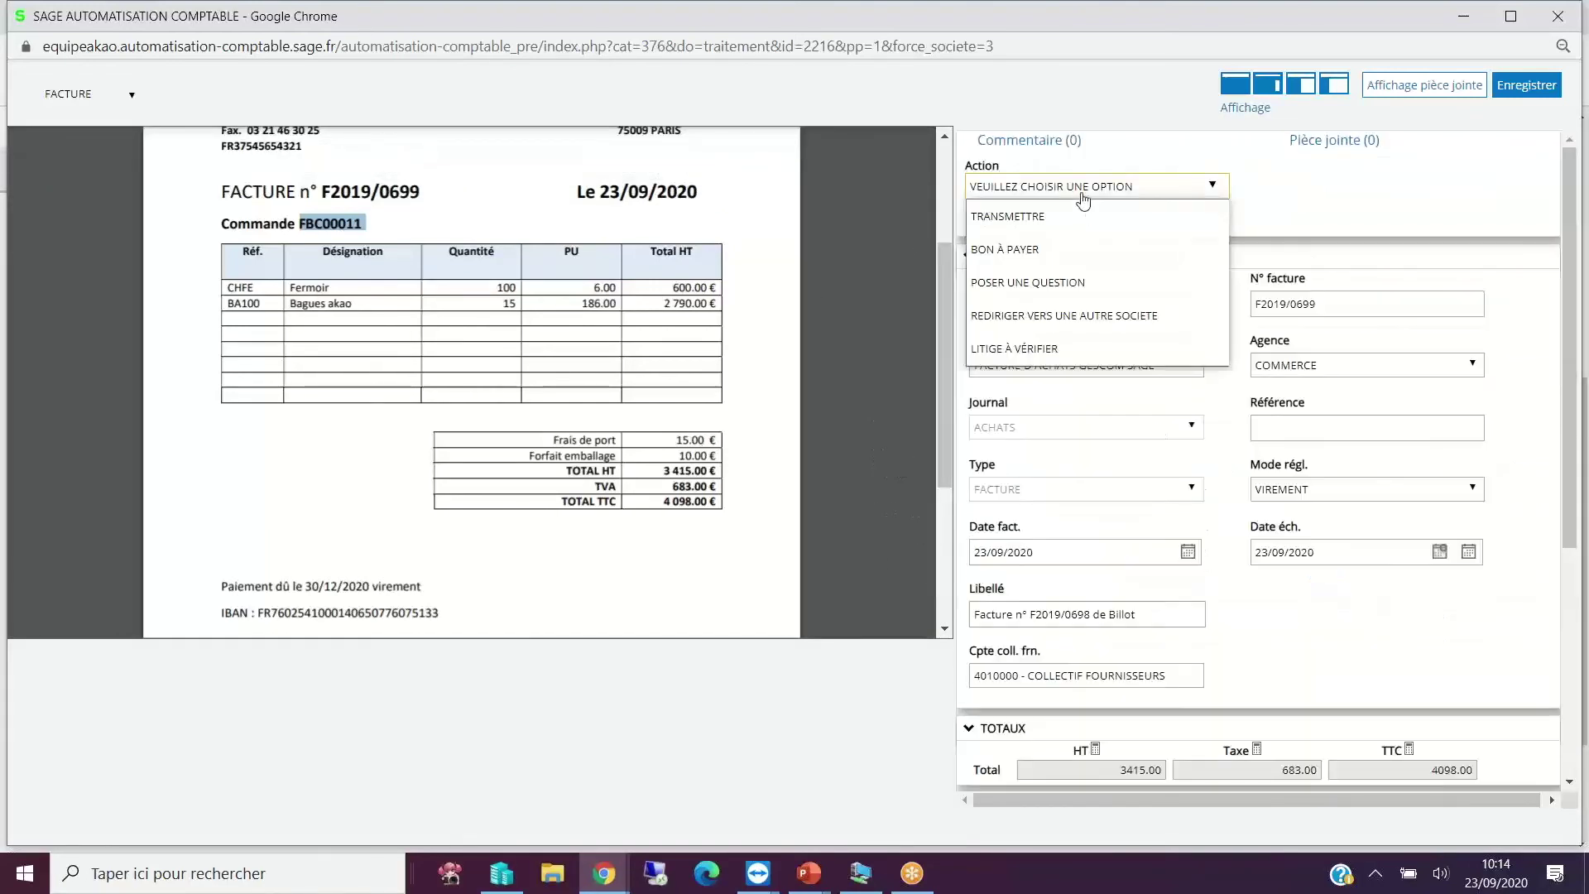
left_click(1021, 253)
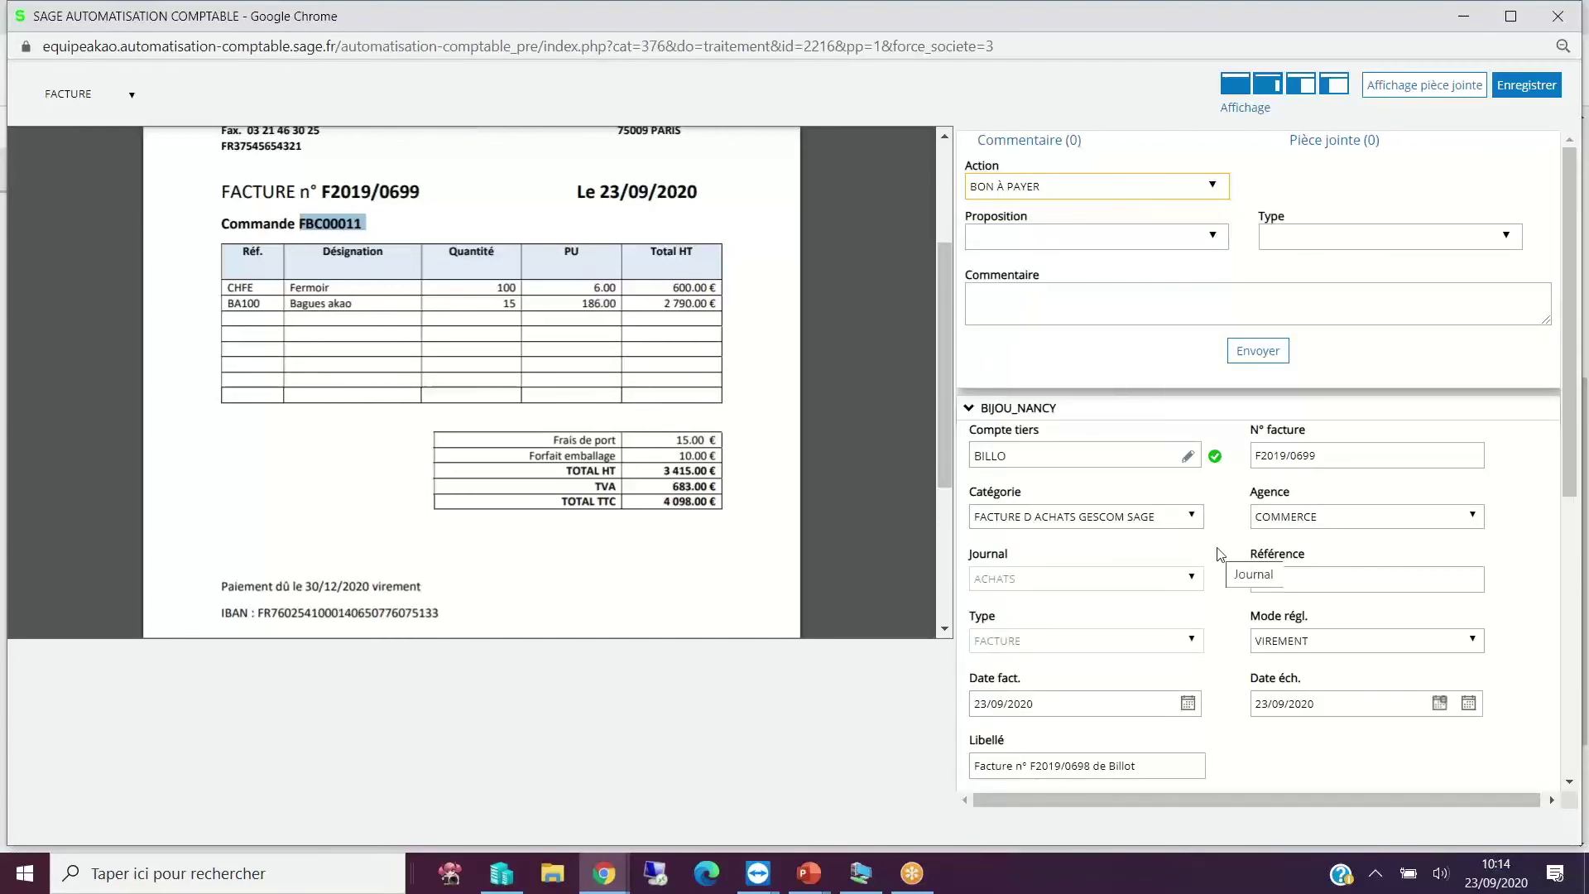
left_click(1279, 352)
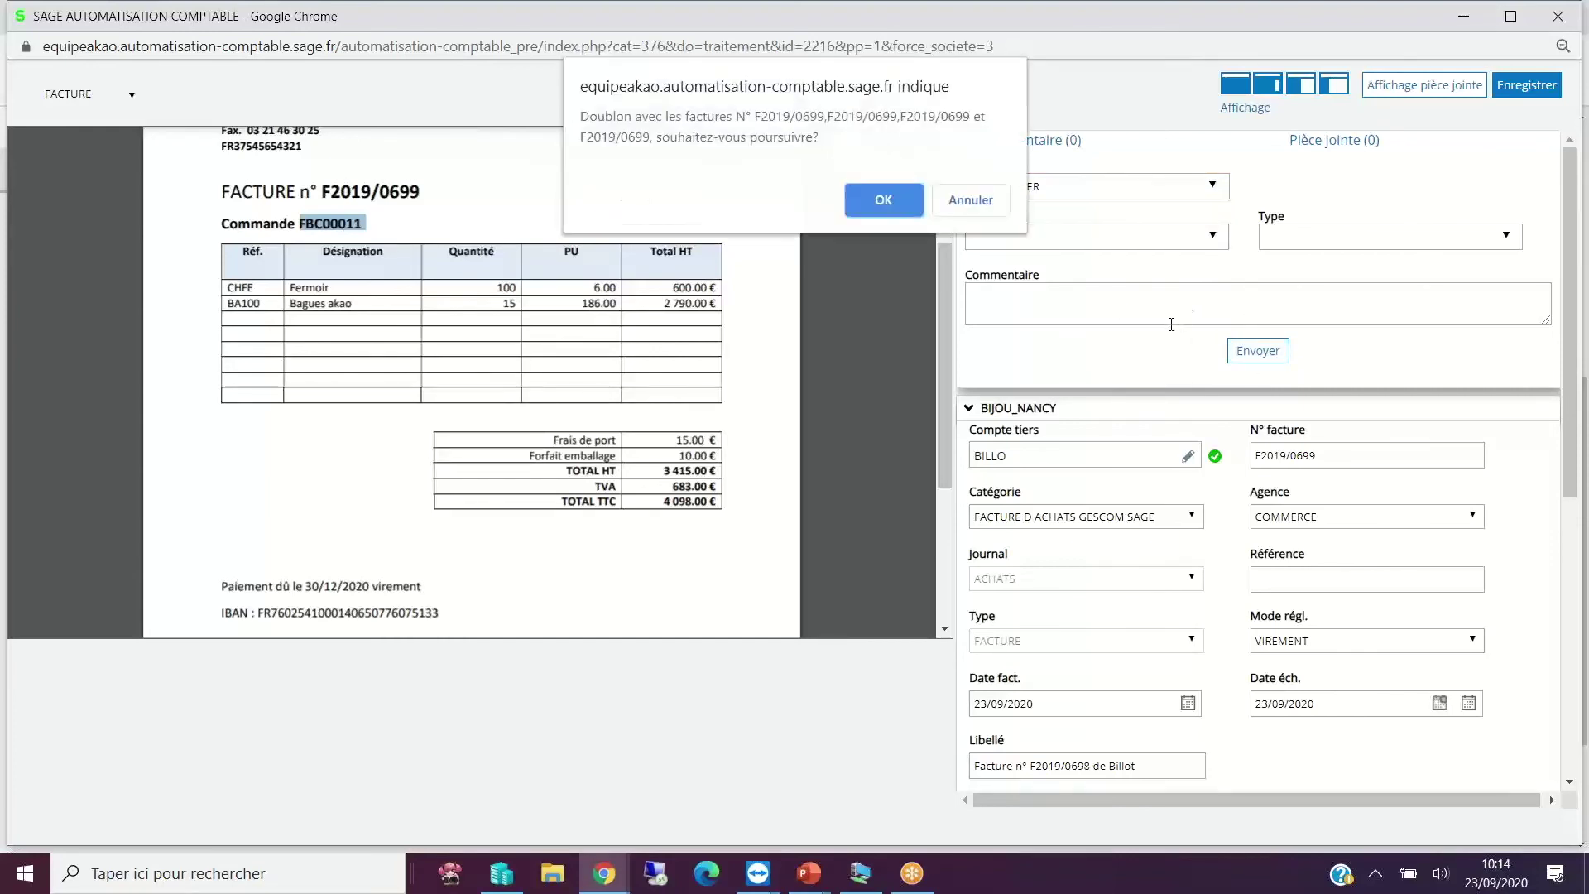
left_click(894, 197)
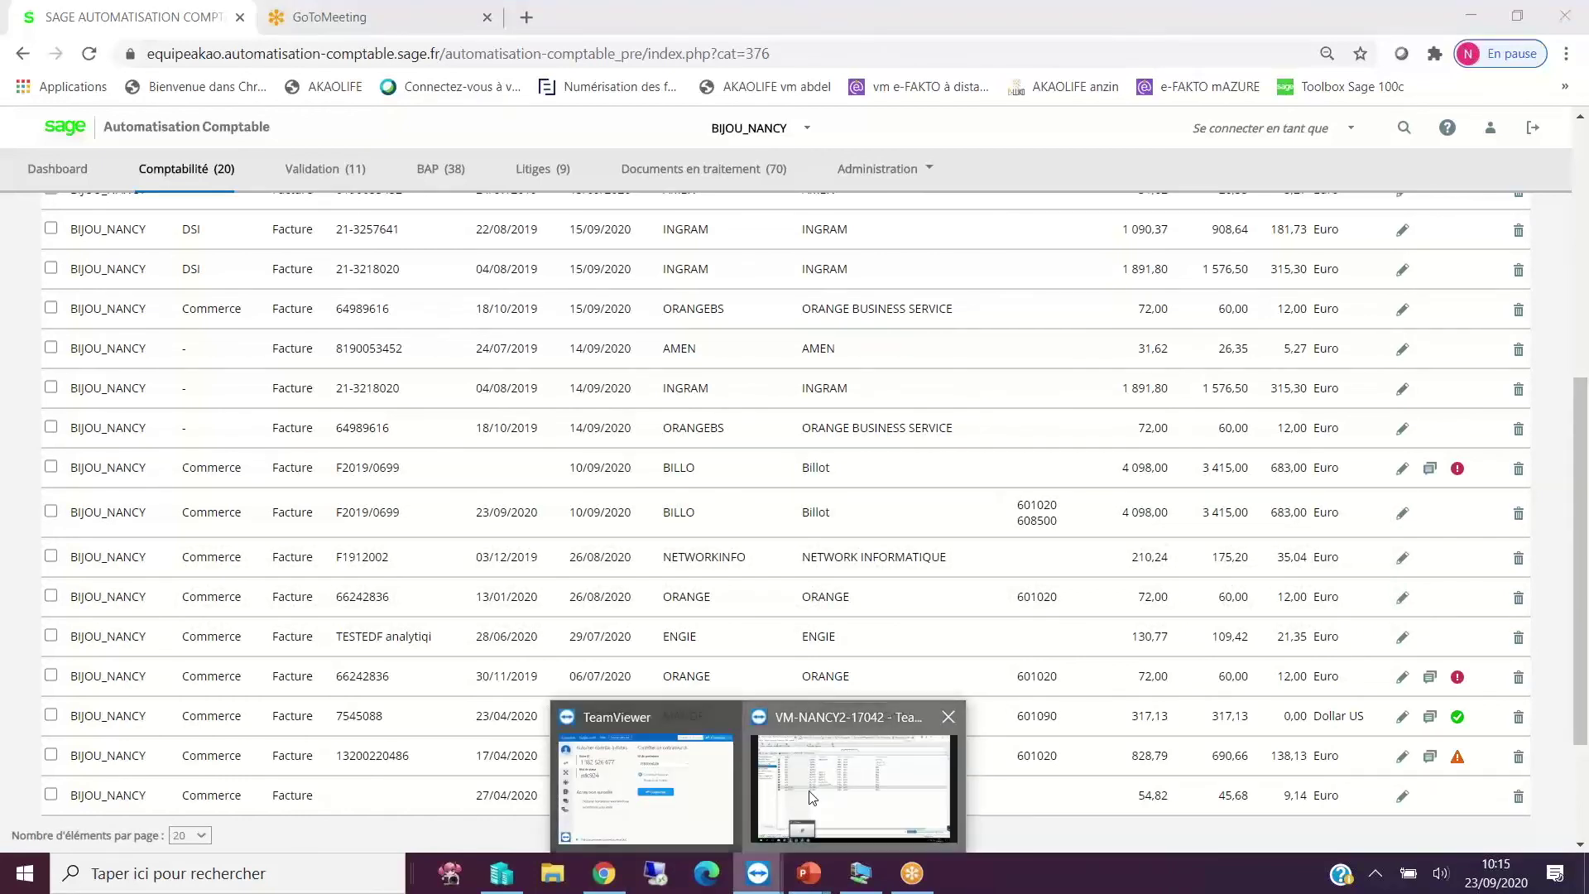
Switch to the Sage Automatisation Comptable console on the remote machine and synchronise the company BIJOU_NANCY.
left_click(836, 786)
left_click(351, 837)
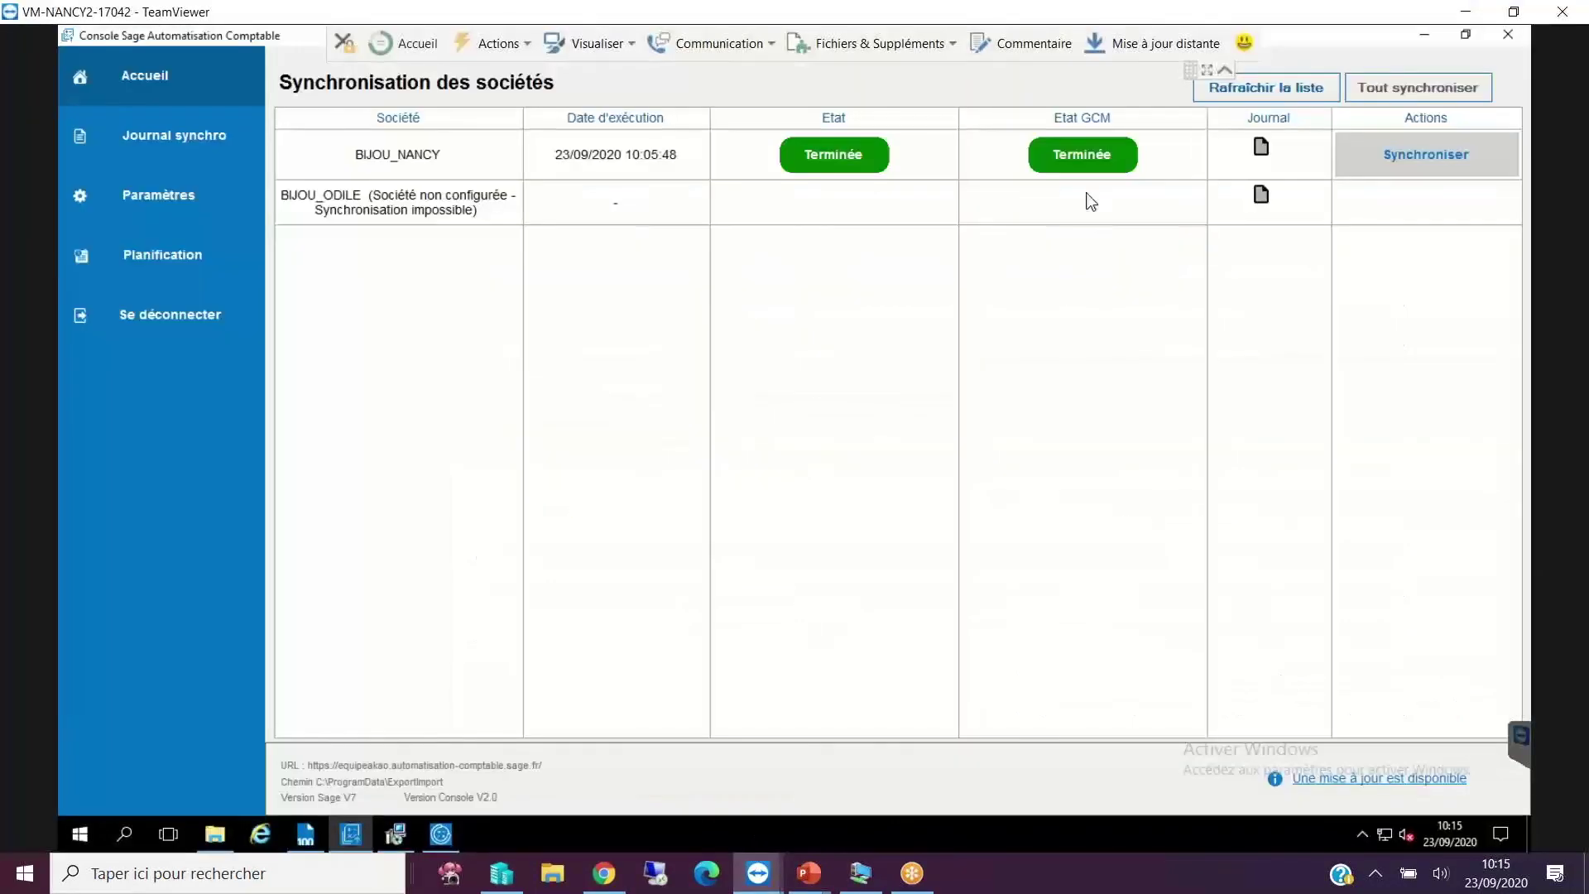
left_click(1415, 166)
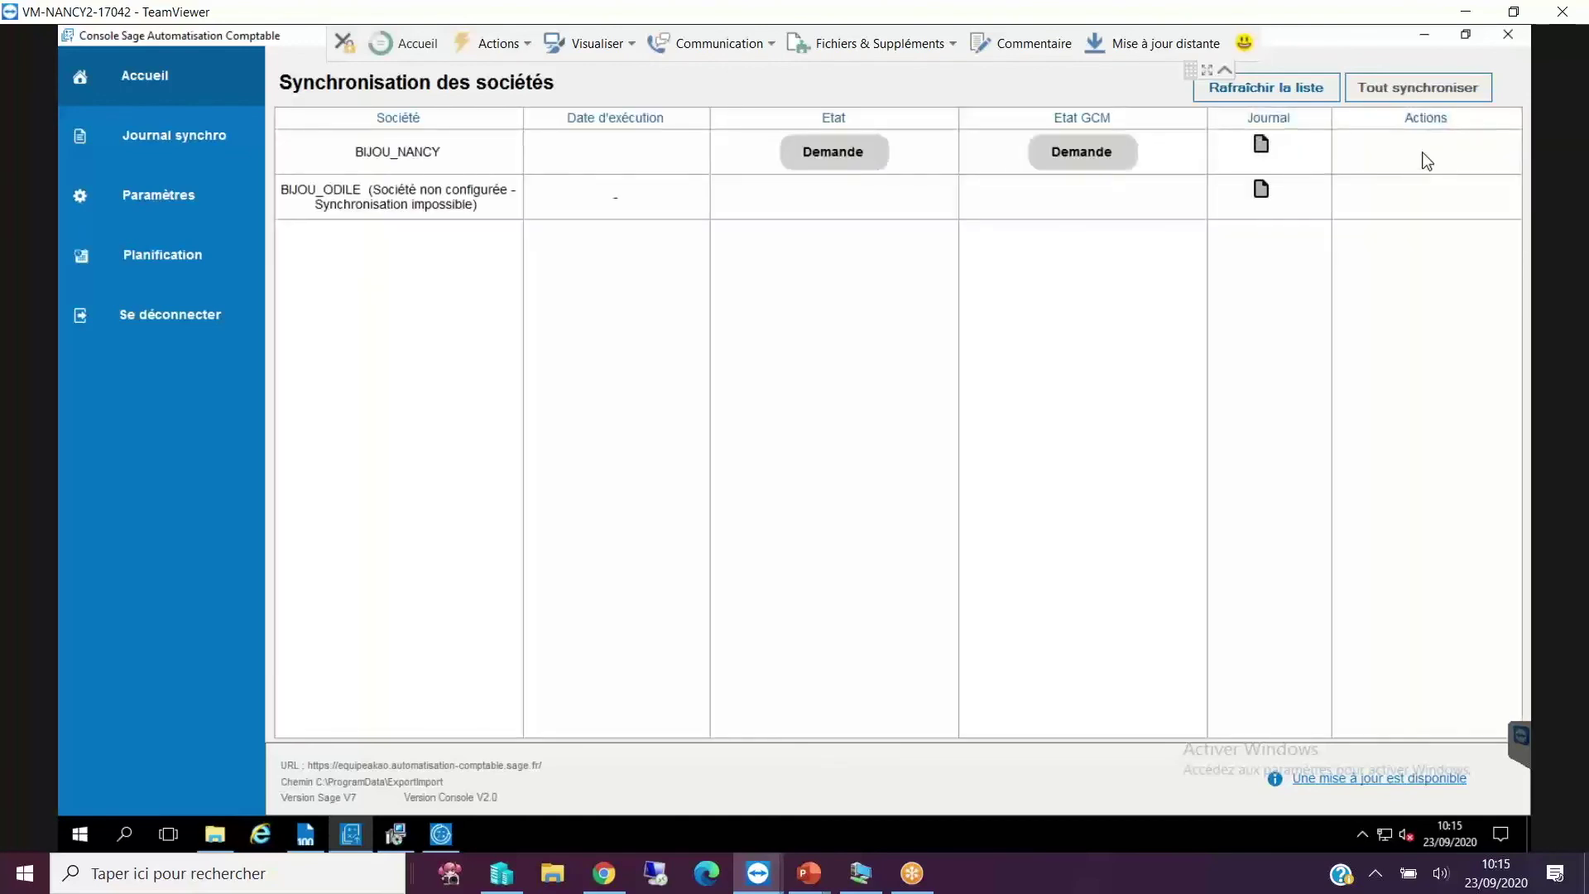
left_click(1082, 169)
left_click(815, 186)
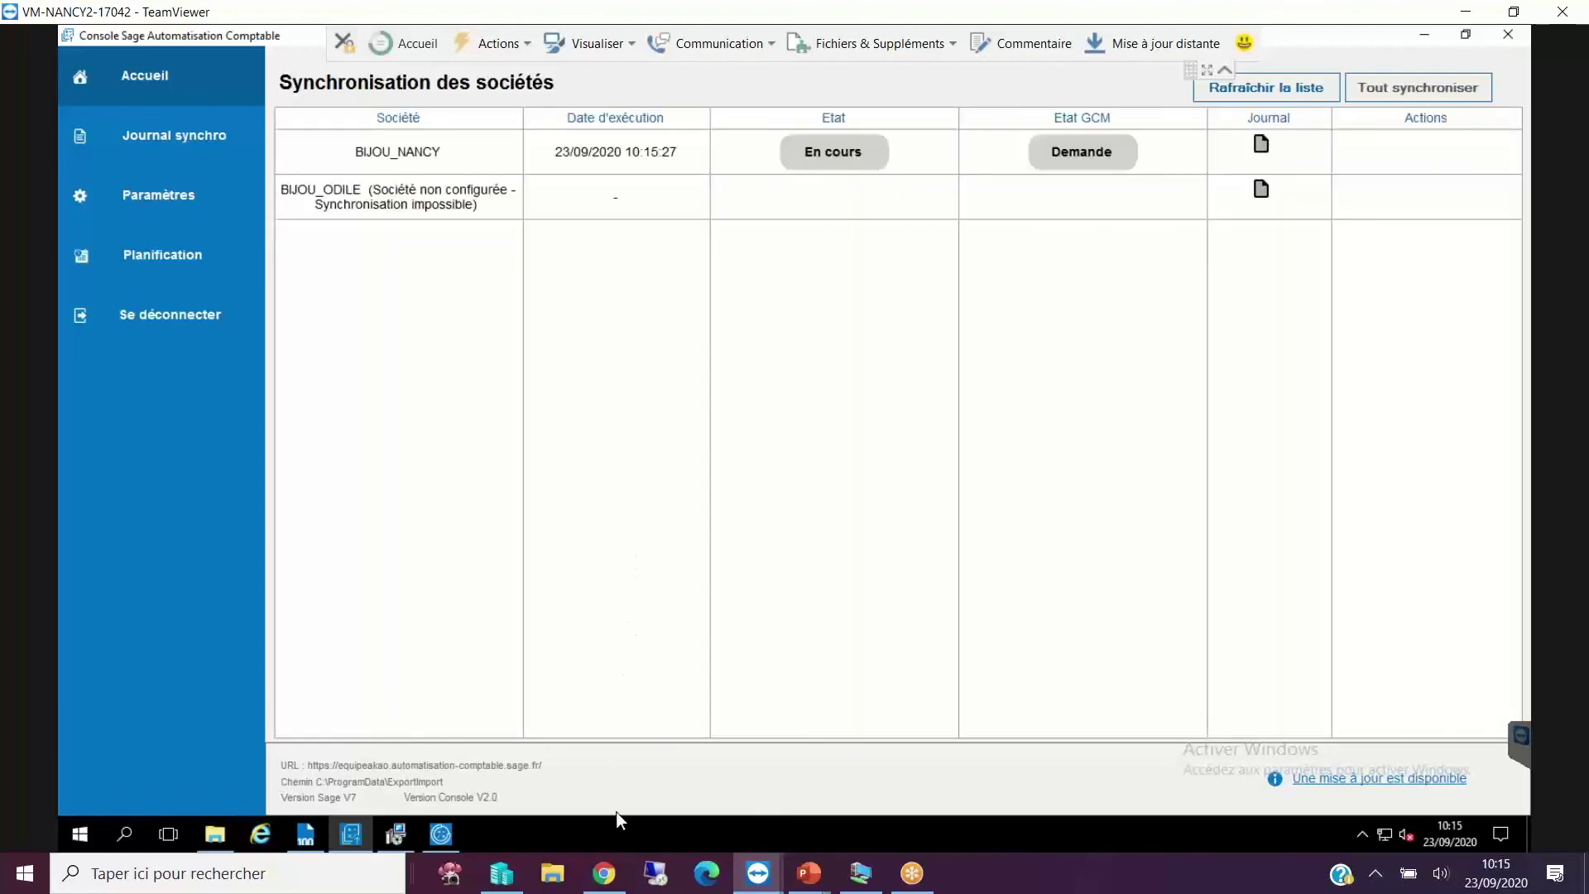
Return to Chrome, refresh the accounting list and look through the documents in process for the submitted invoice.
left_click(607, 888)
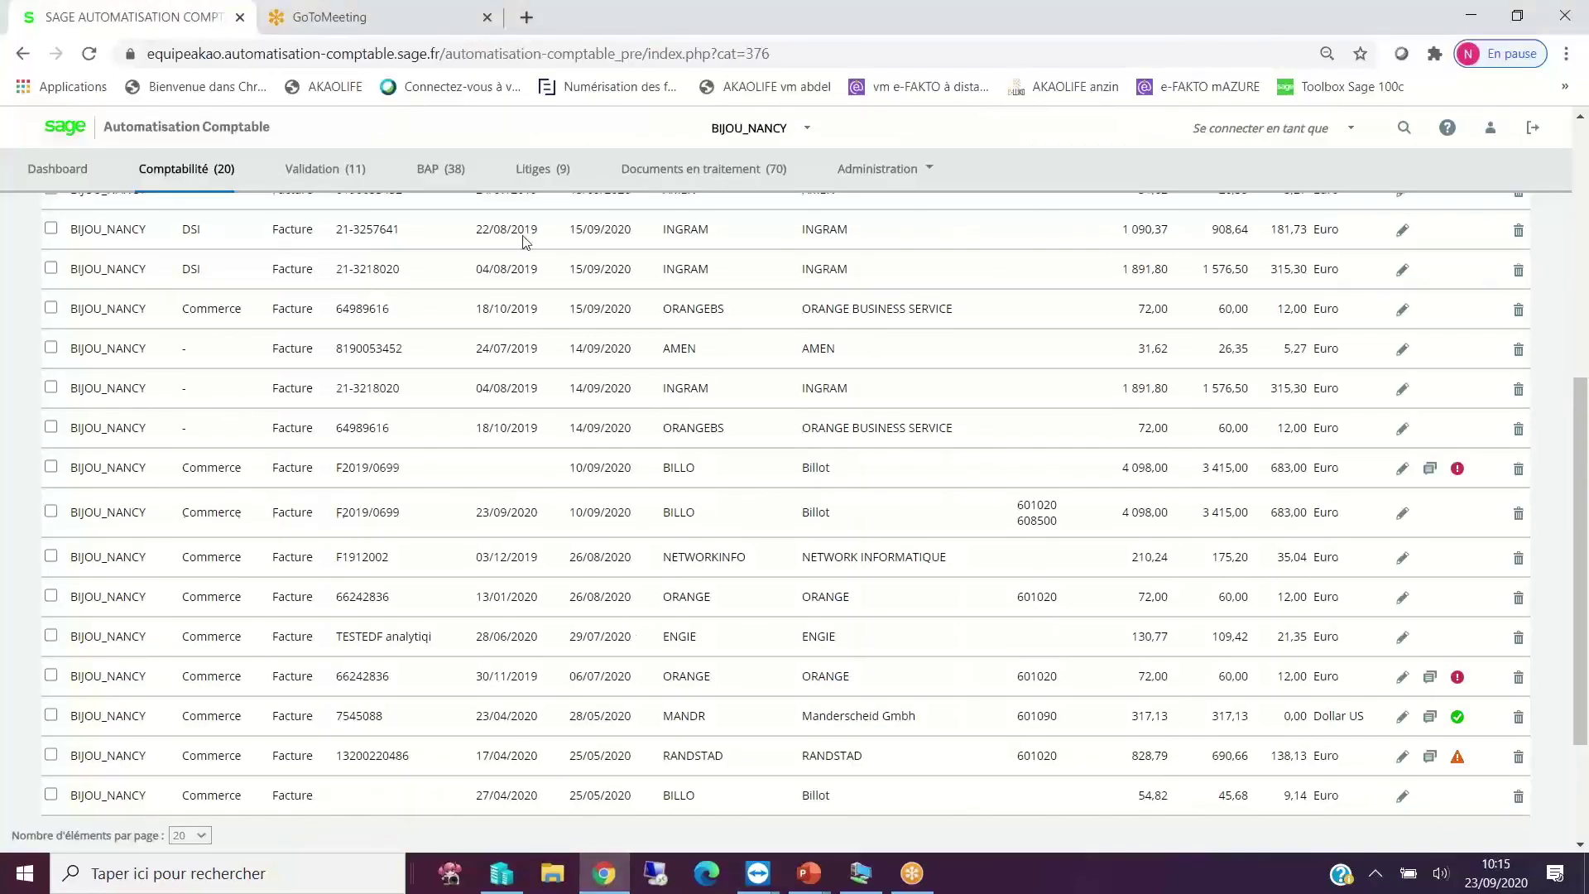
key("F5")
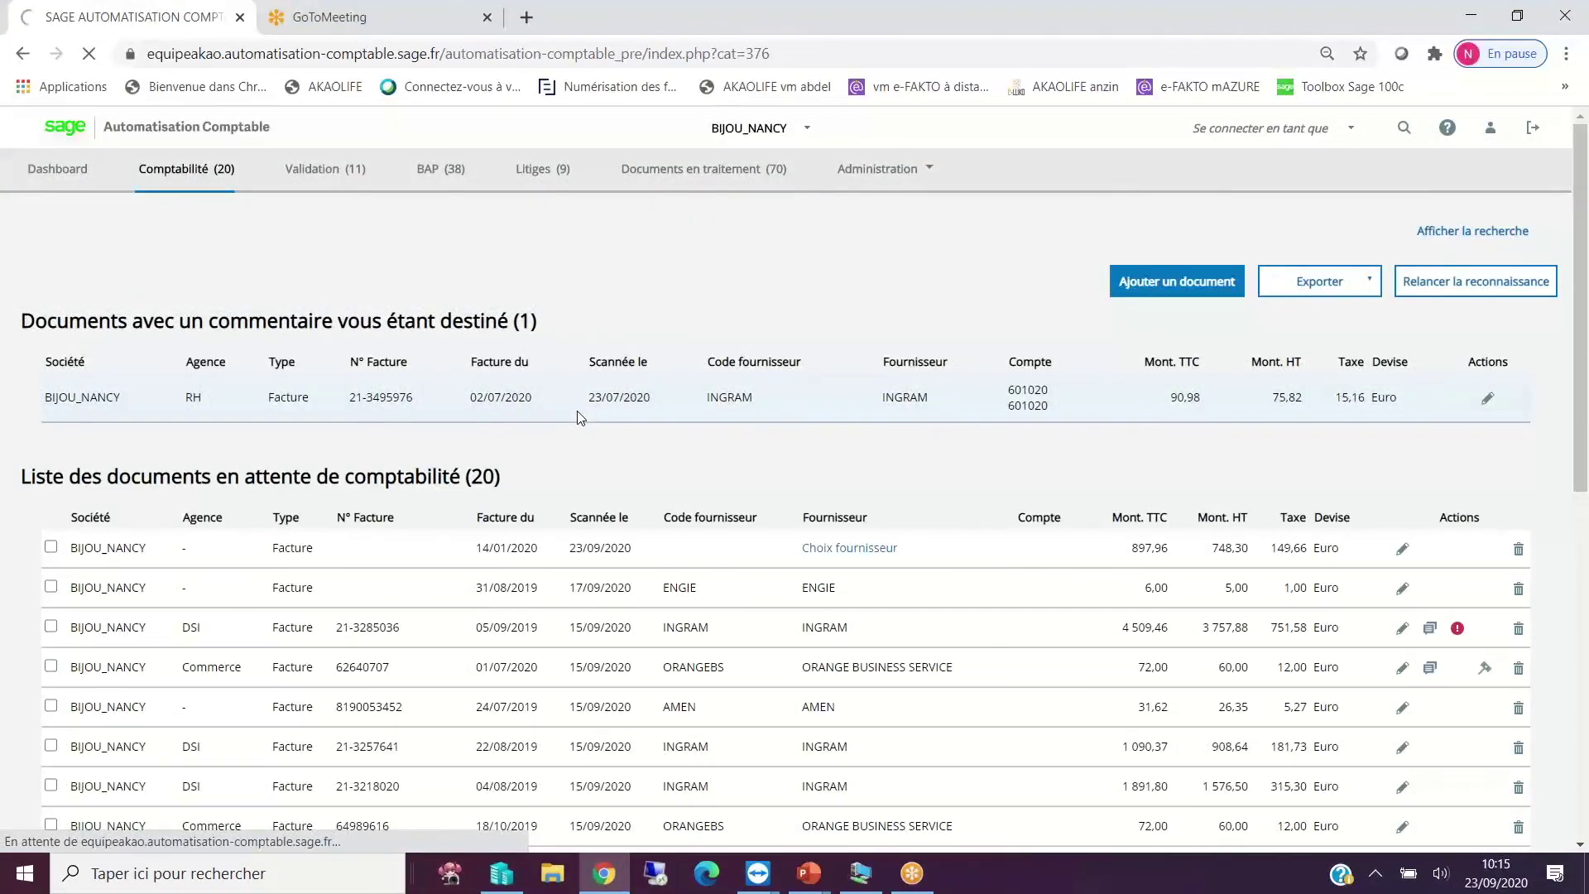
left_click(658, 176)
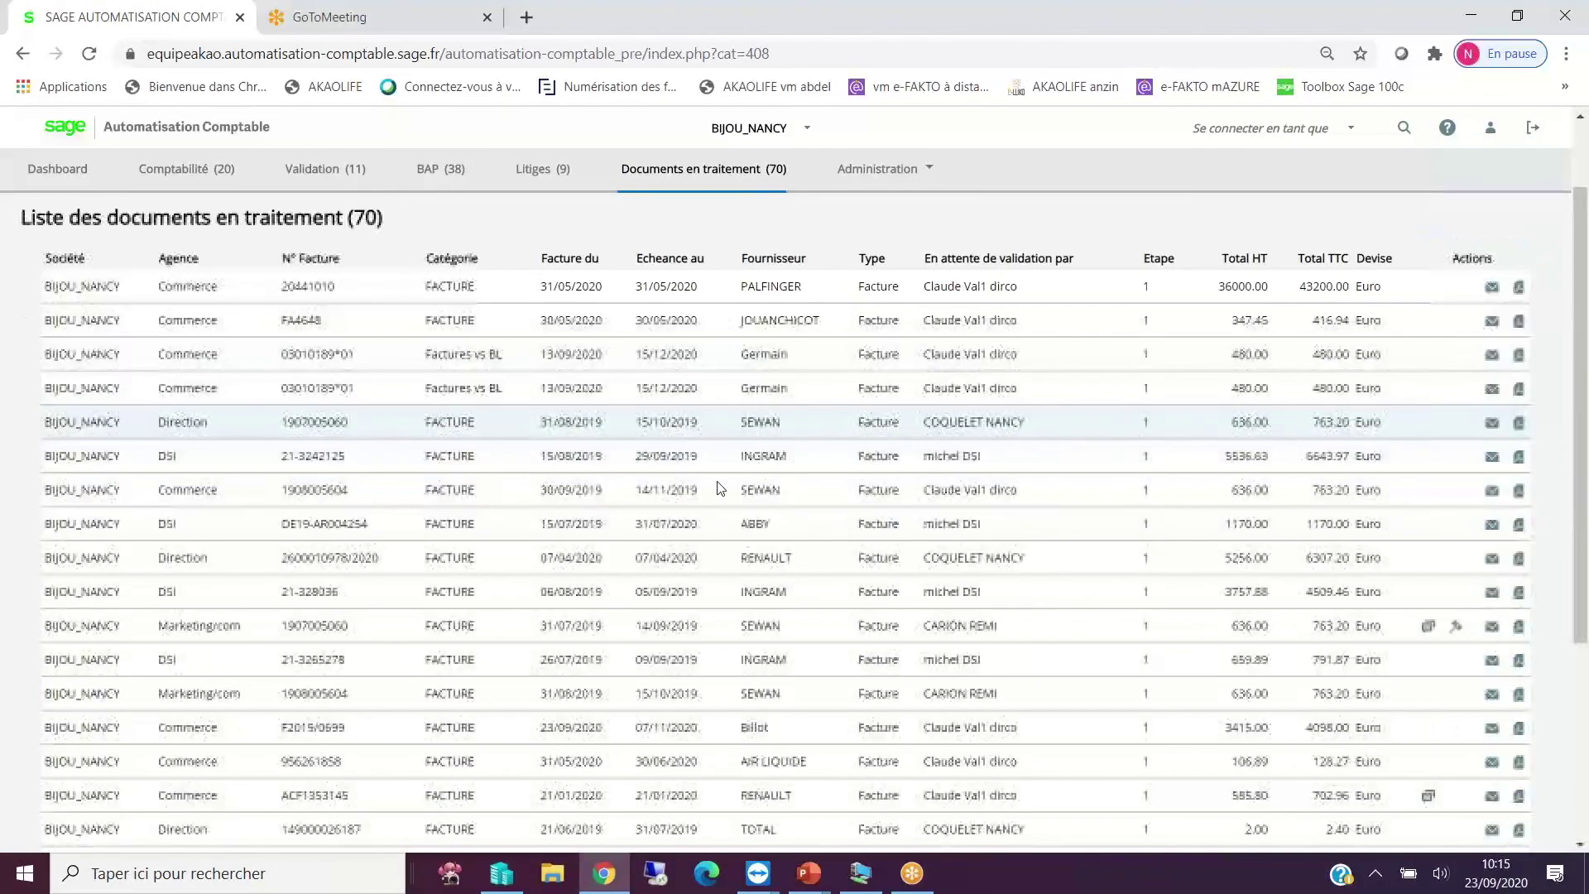
scroll(720, 488, "down", 5)
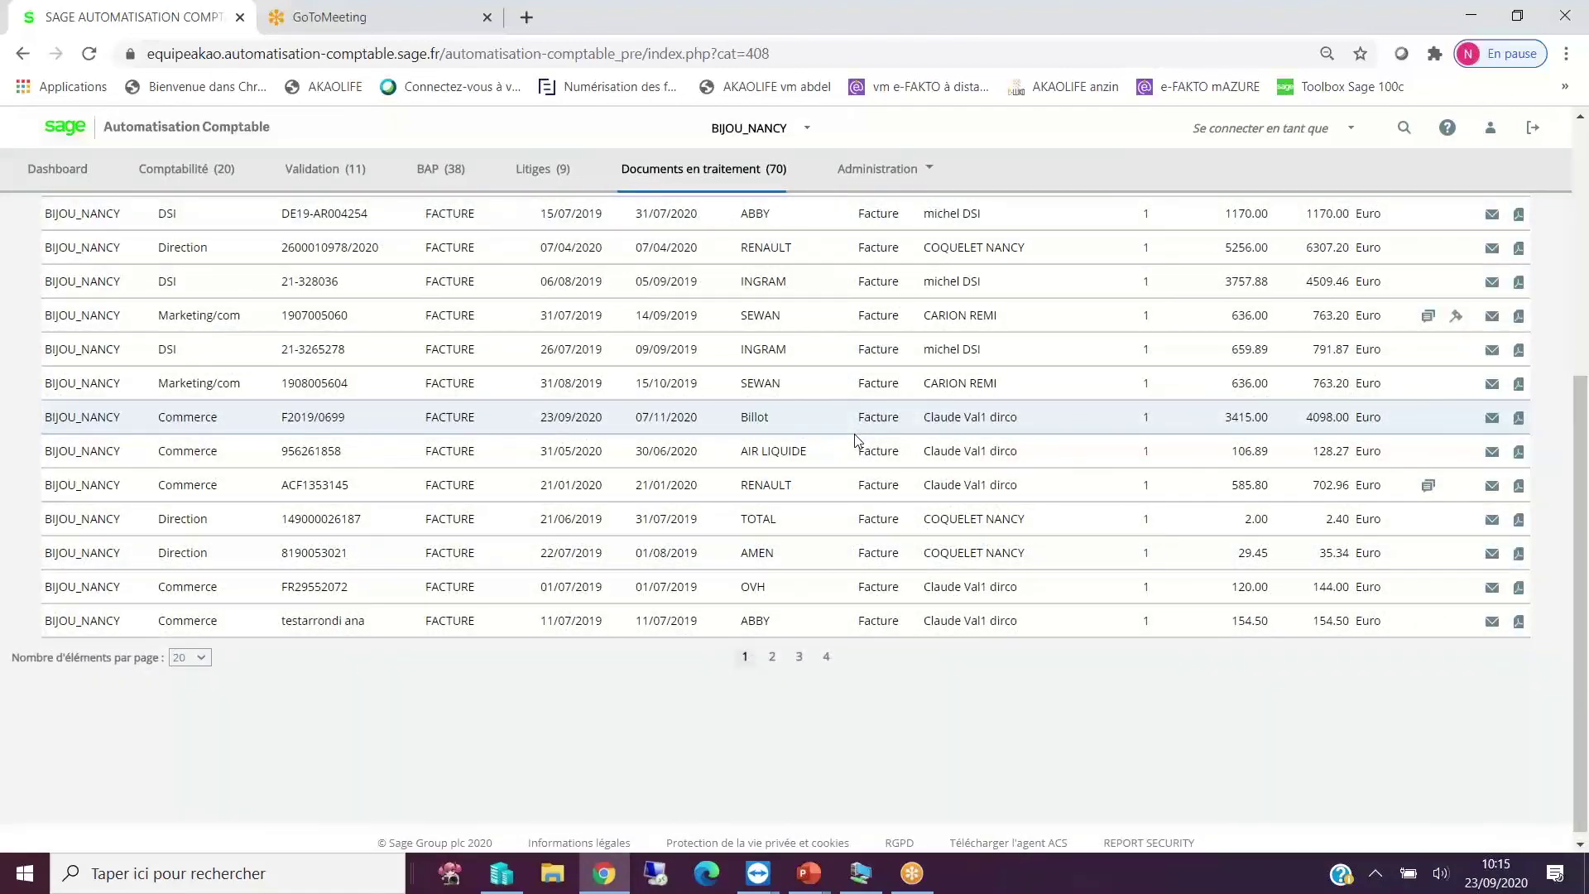
scroll(731, 461, "up", 5)
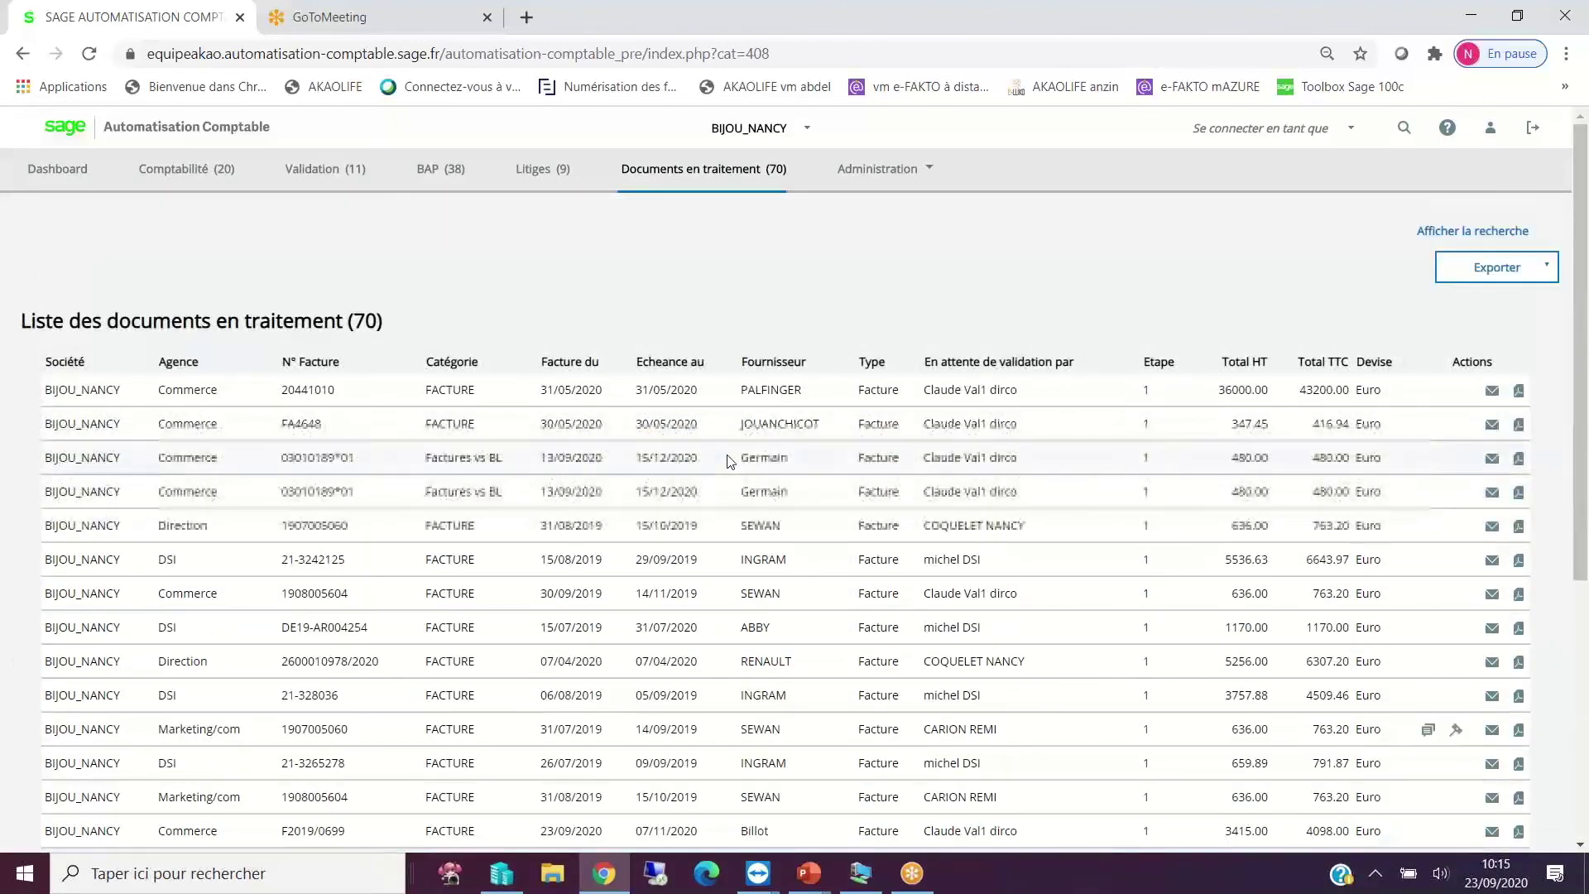
scroll(727, 538, "down", 5)
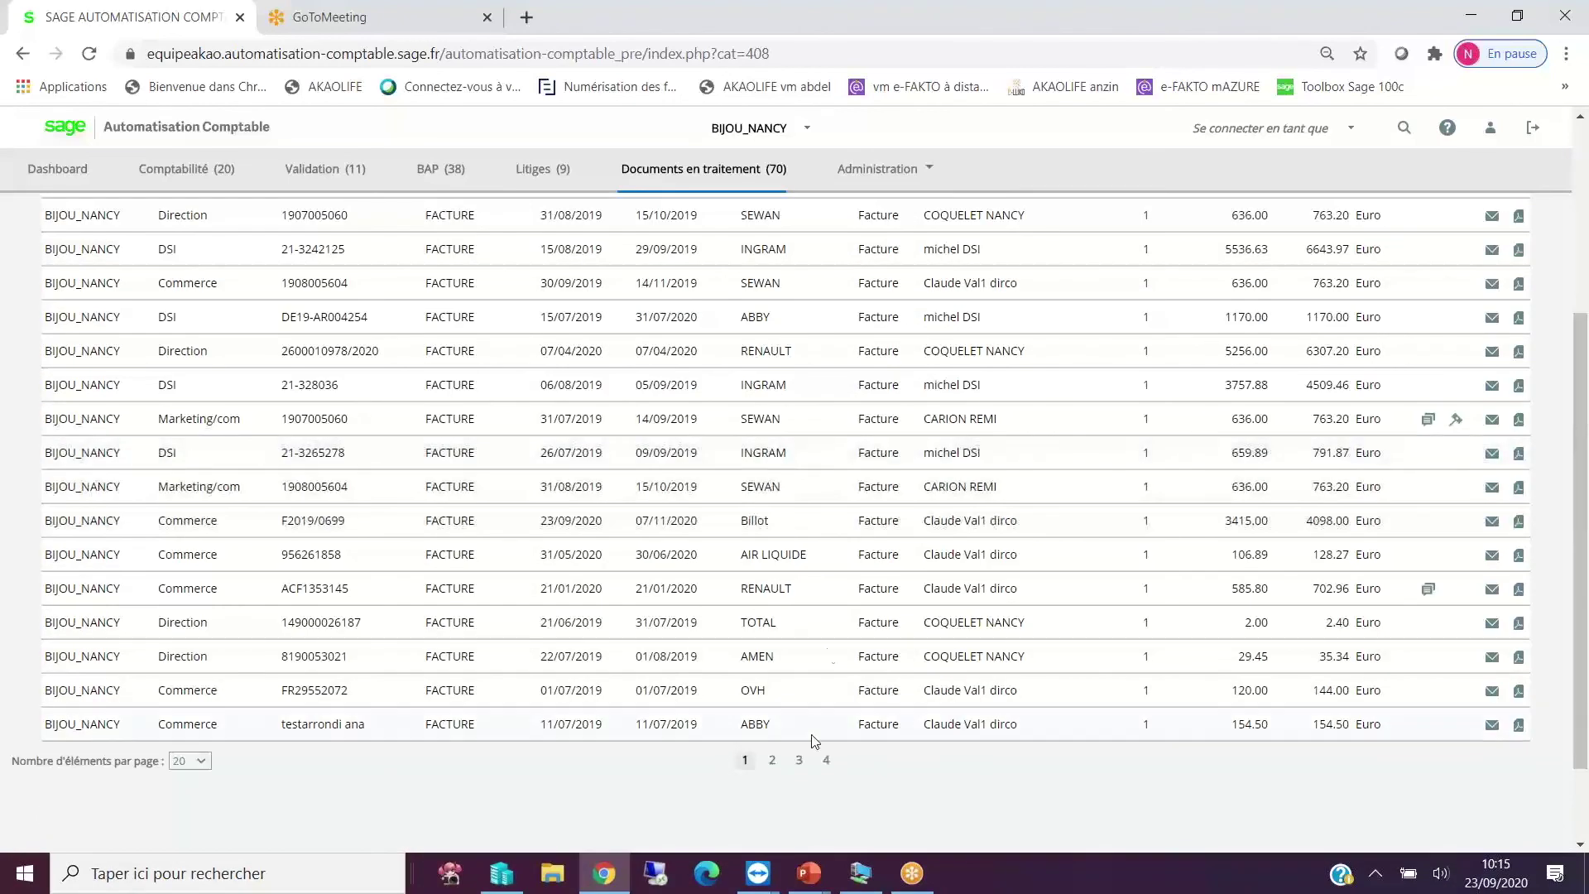
scroll(809, 737, "up", 5)
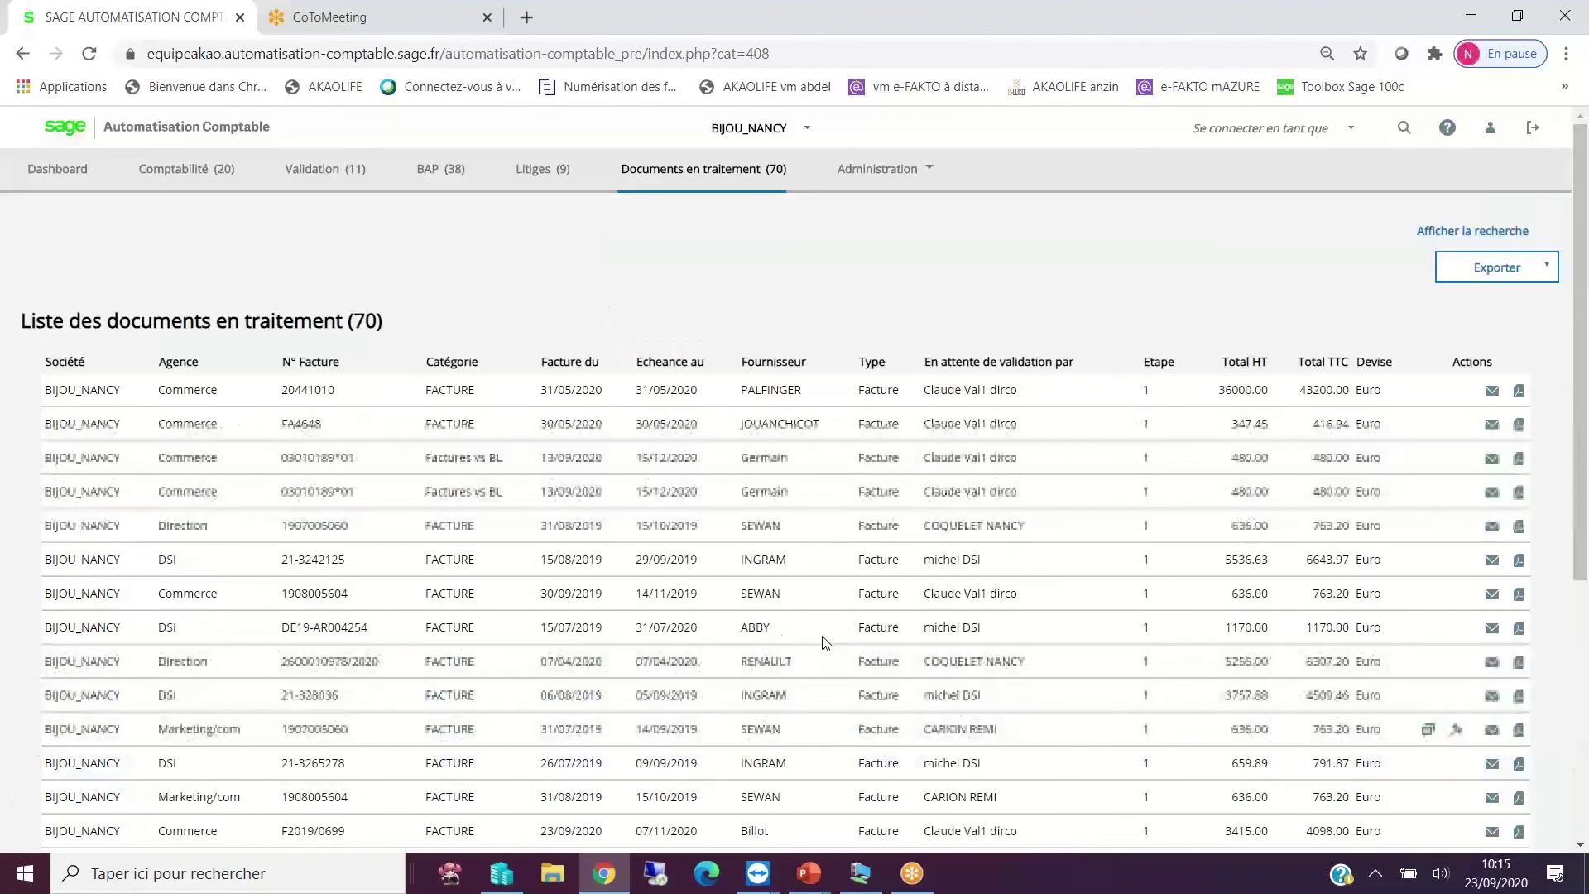
Search the documents in process for the supplier Billot.
left_click(1464, 230)
left_click(148, 290)
type("bil")
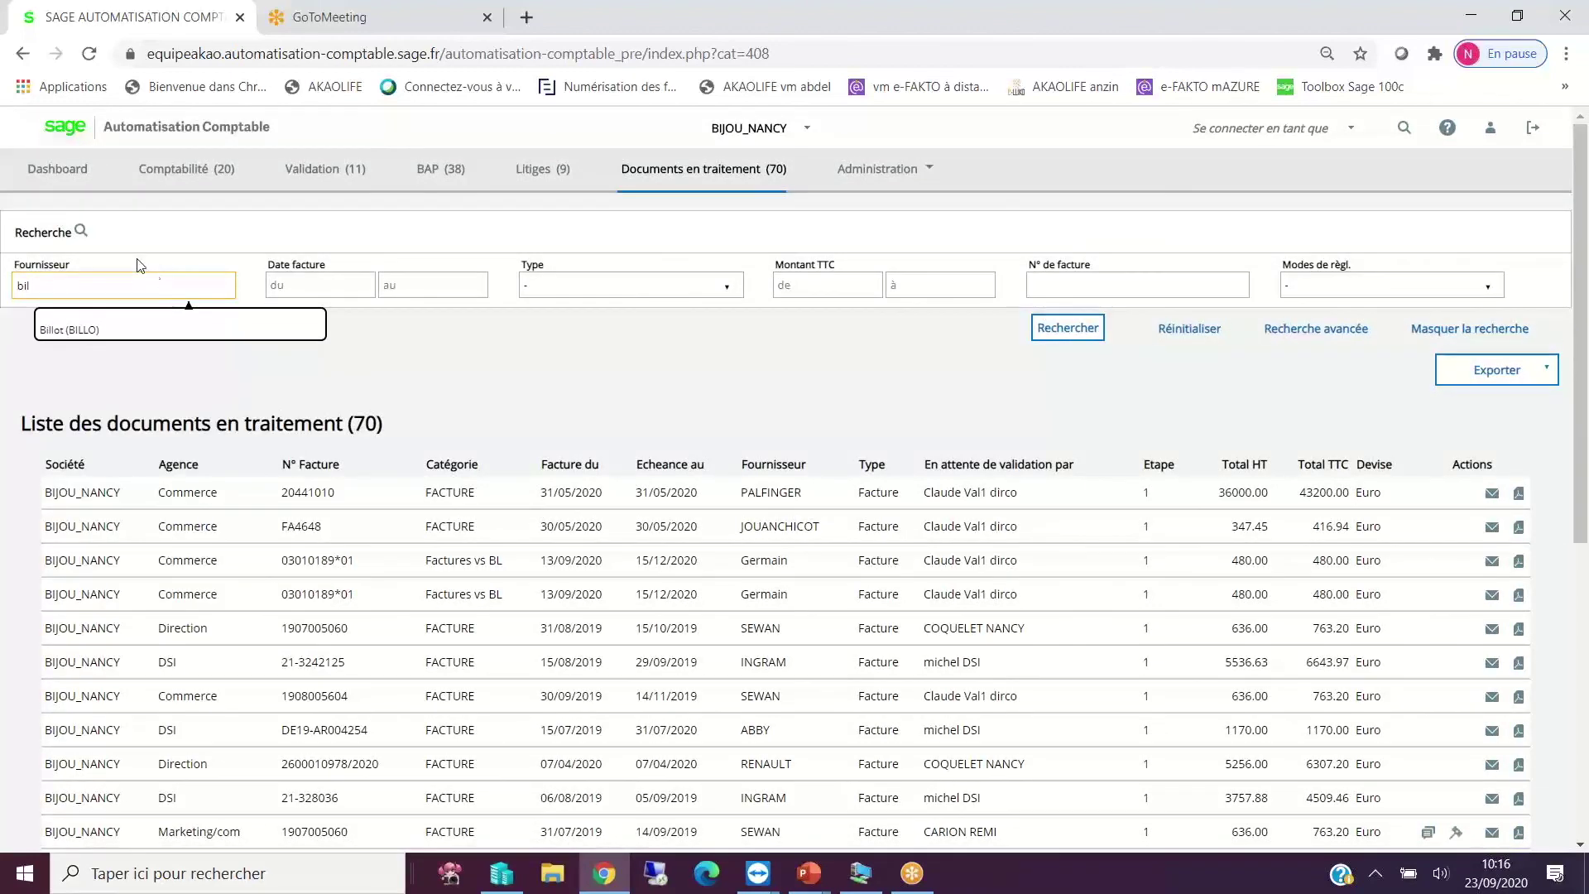
left_click(58, 332)
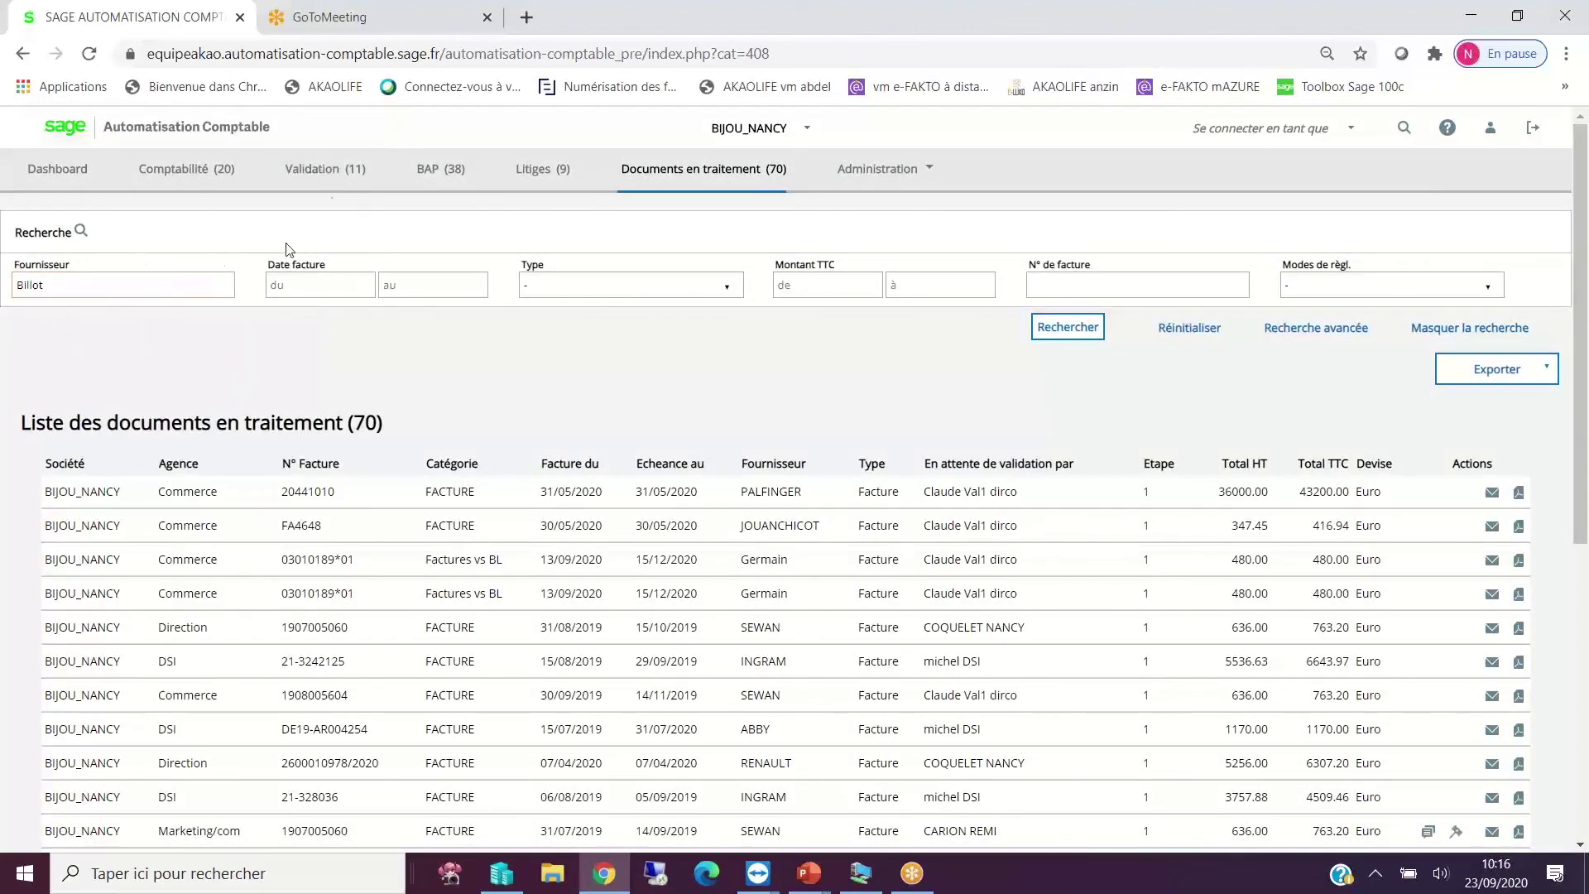
left_click(1070, 326)
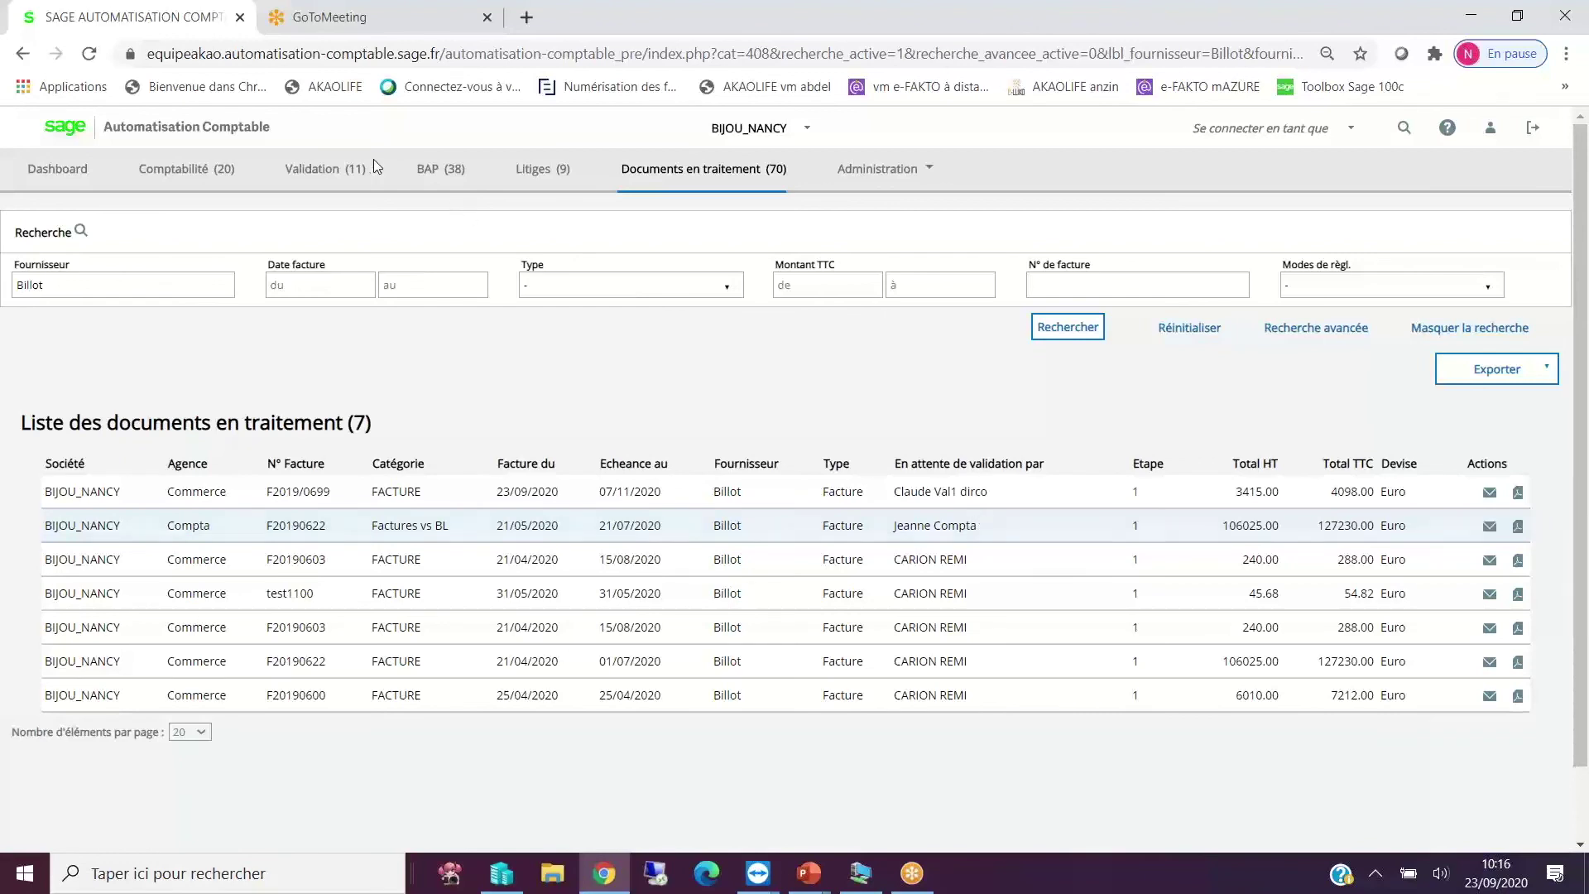
Display the documents approved for payment and filter them by the supplier Billot.
left_click(432, 166)
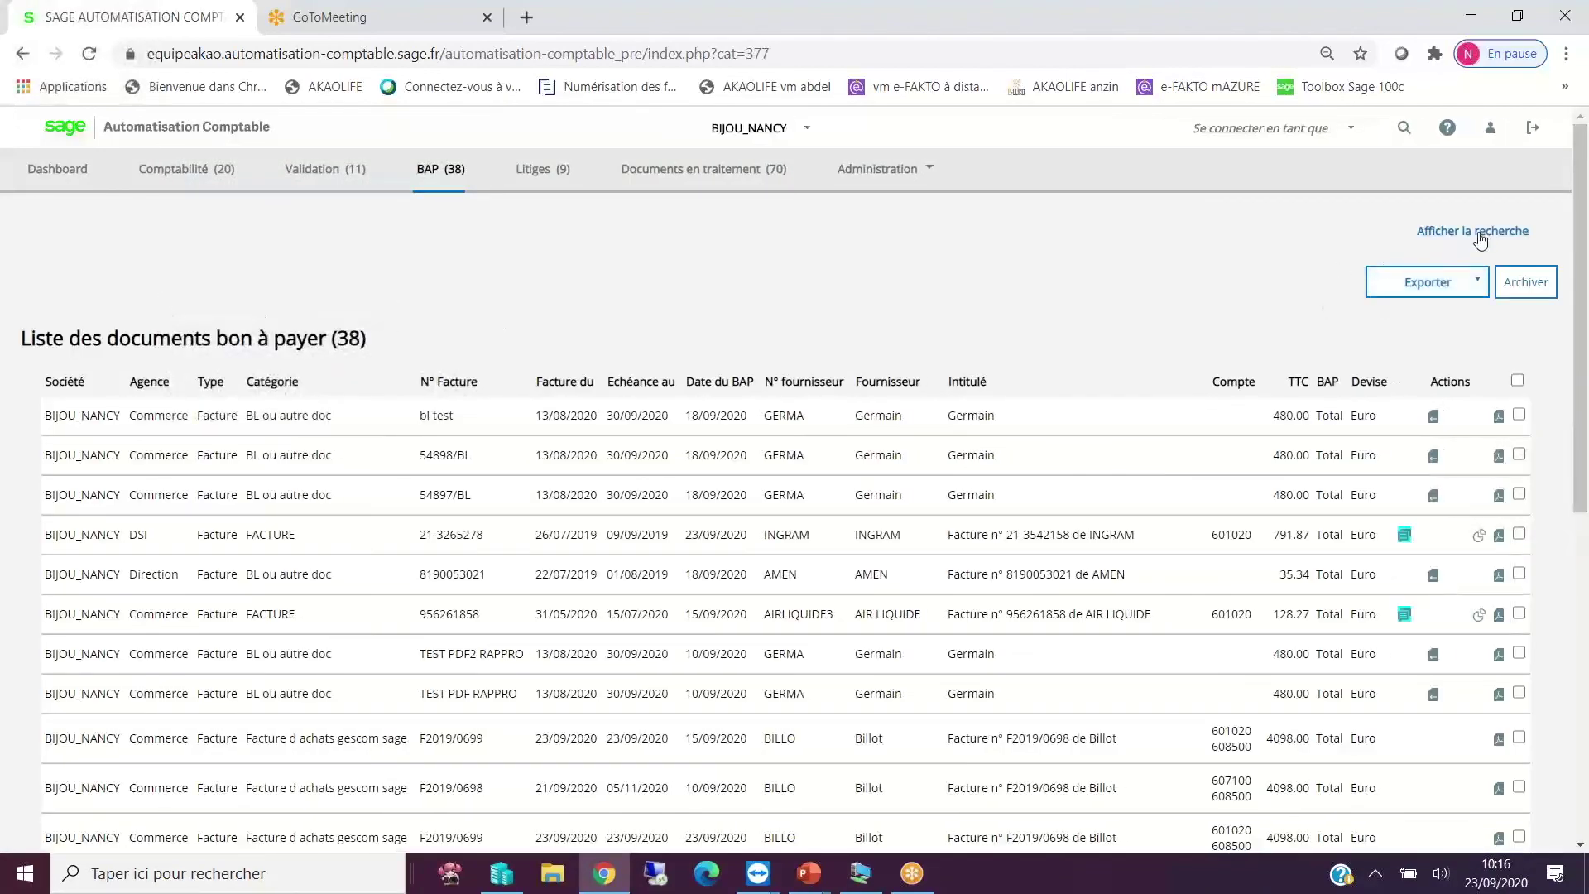
left_click(1474, 237)
left_click(133, 287)
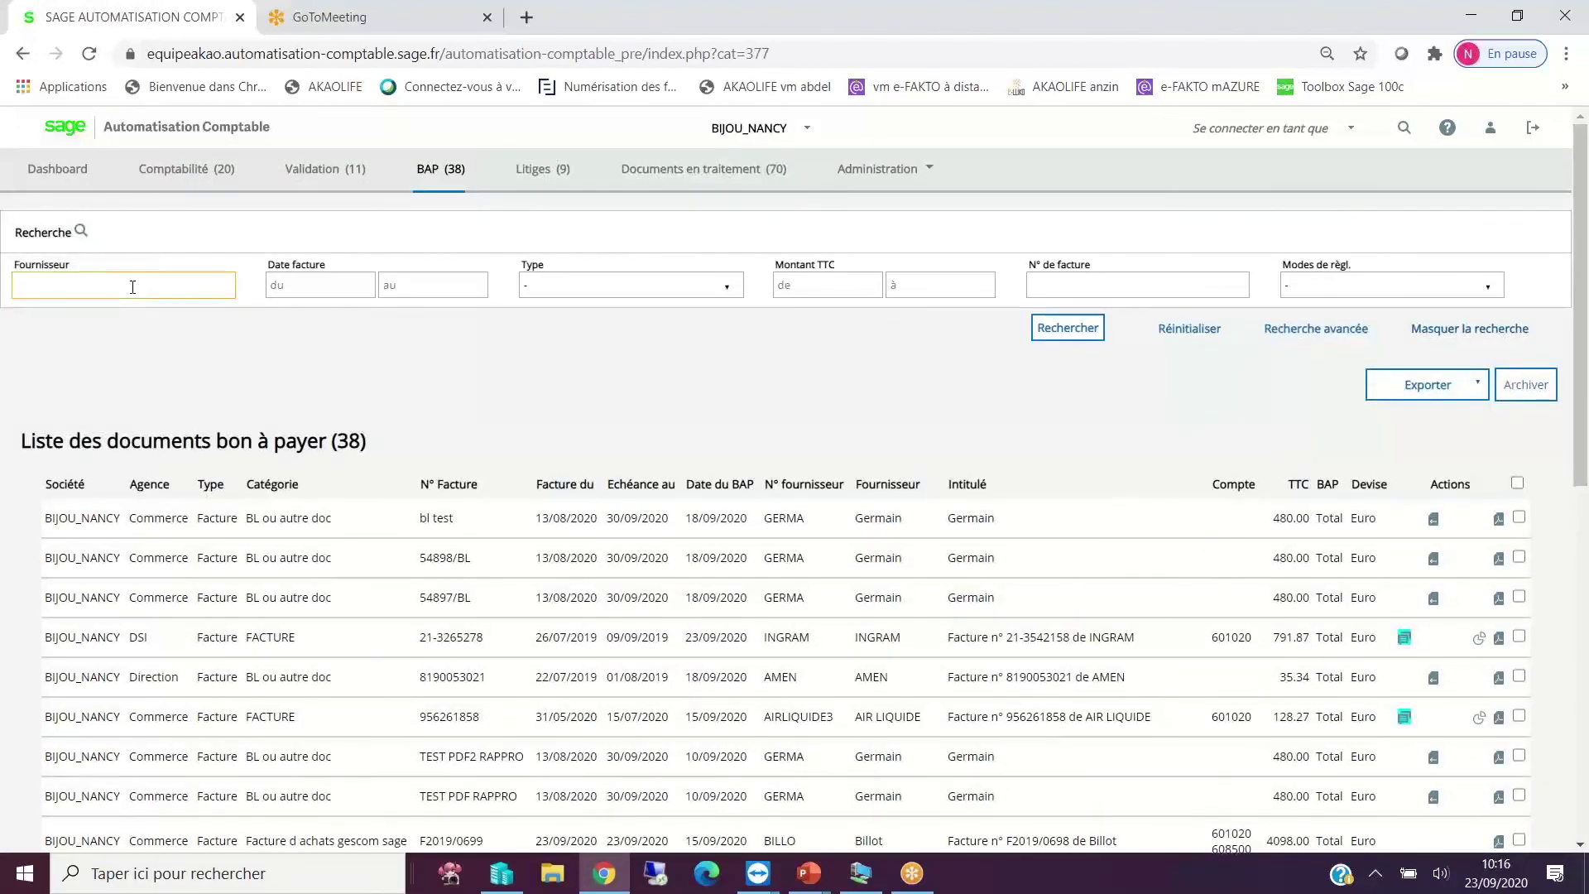
type("billo")
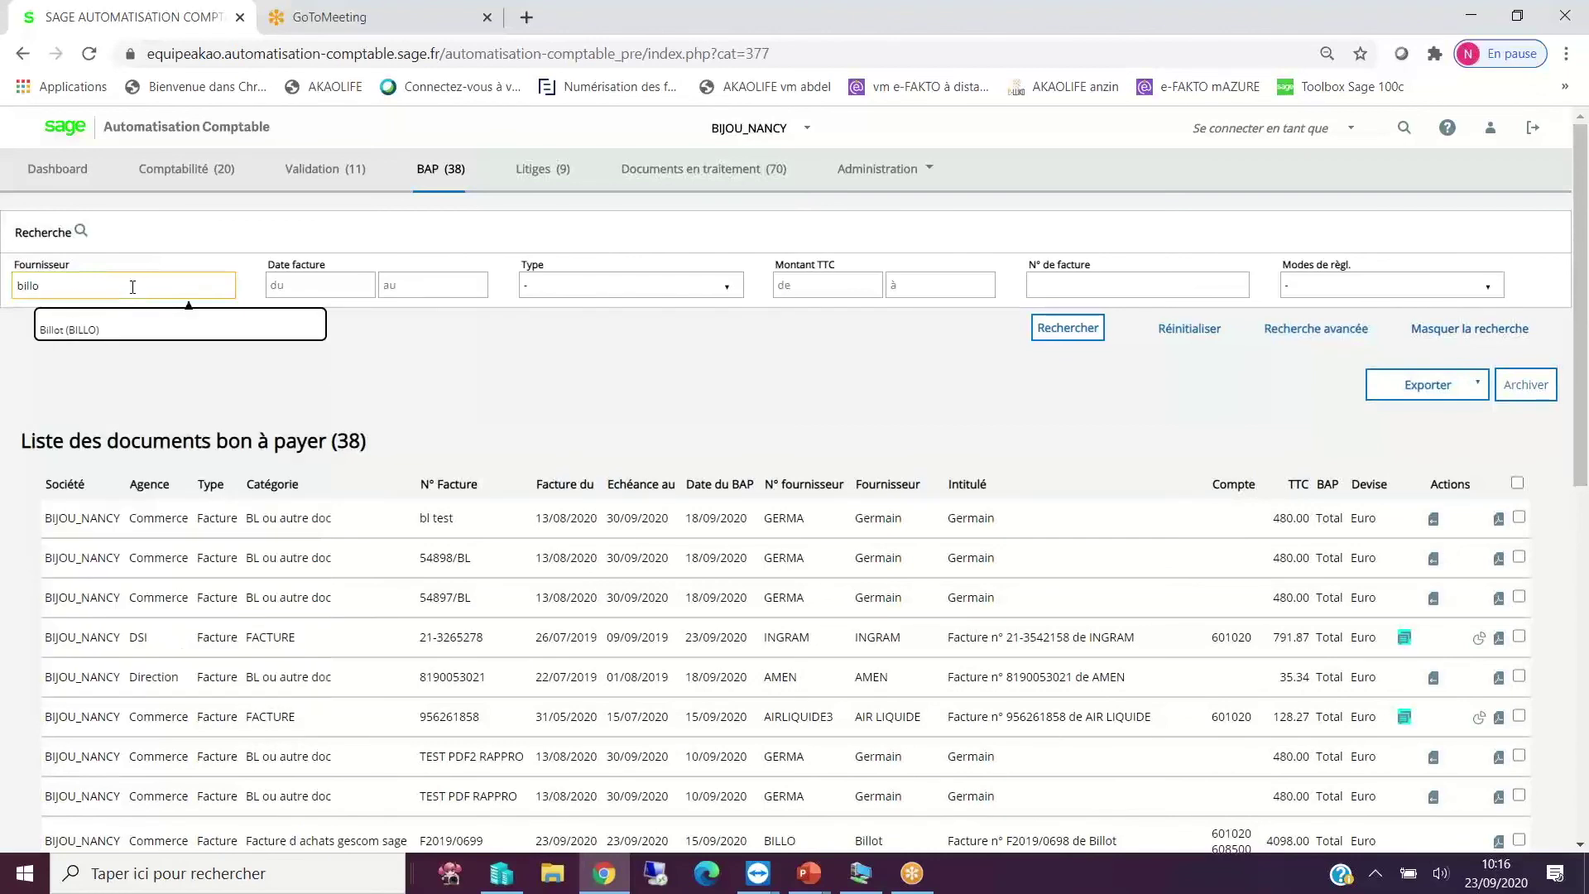
left_click(108, 338)
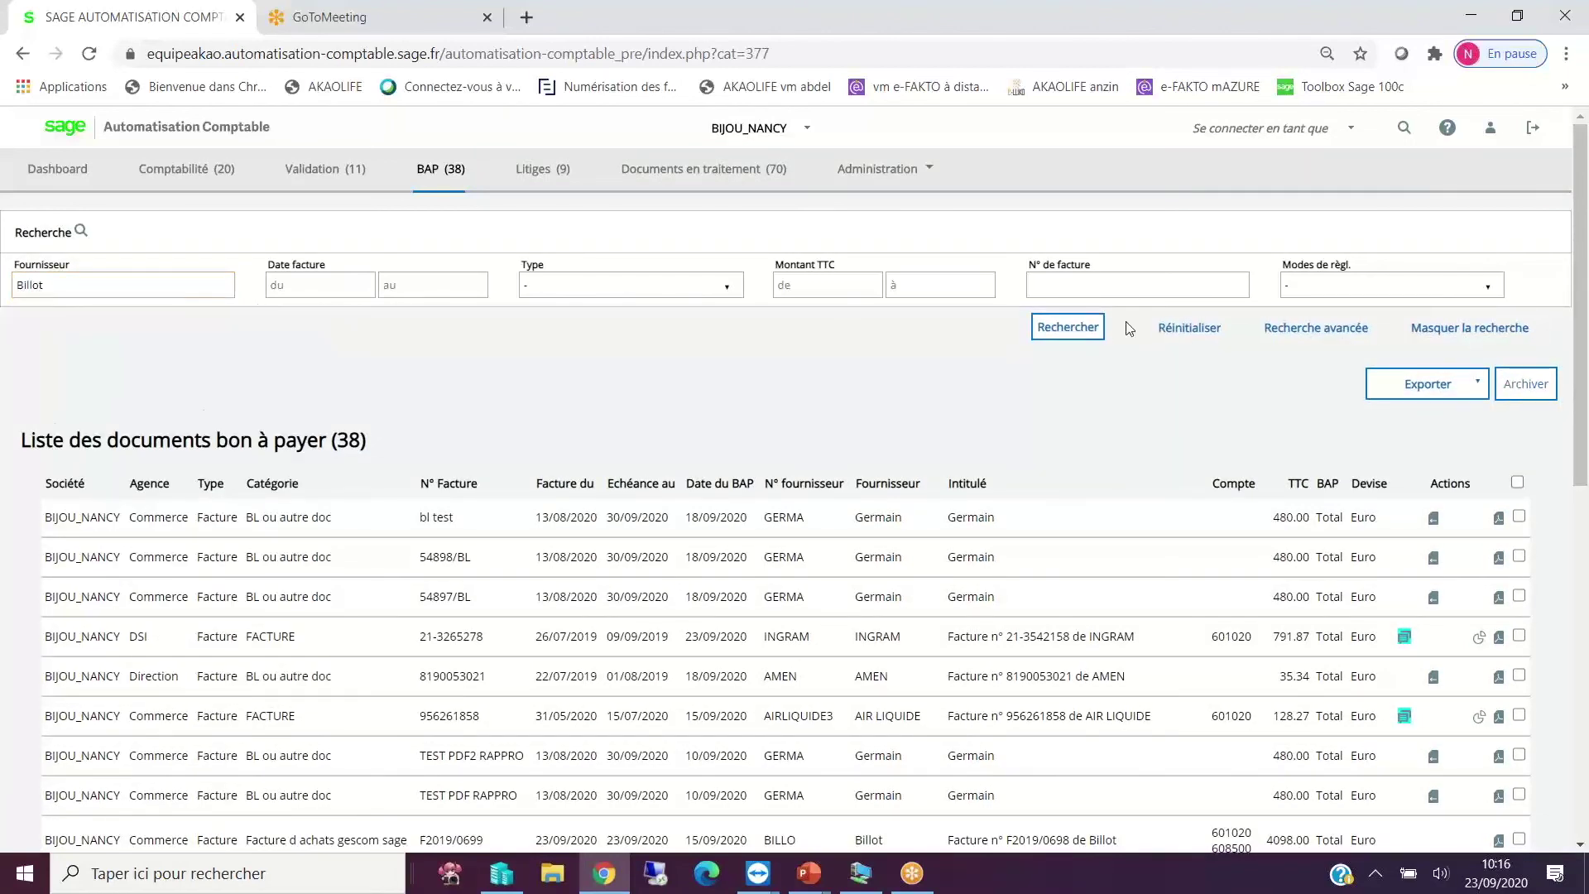
left_click(1053, 329)
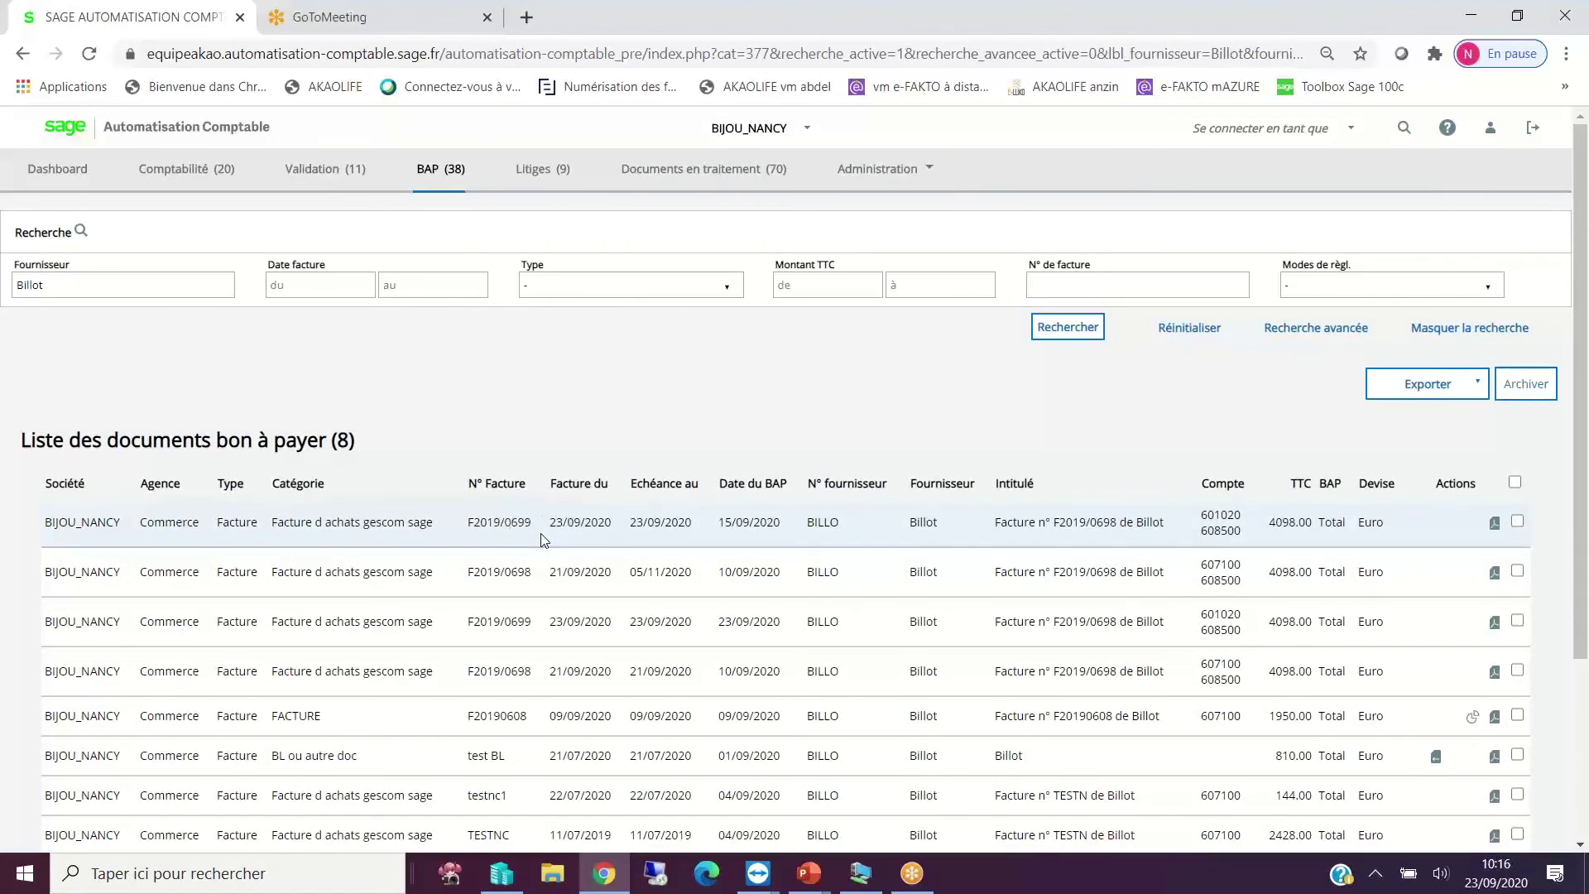
Open the F2019/0699 invoice approved on 15/09/2020, examine the article lines of its matched goods receipt, and close the invoice view.
left_click(1497, 528)
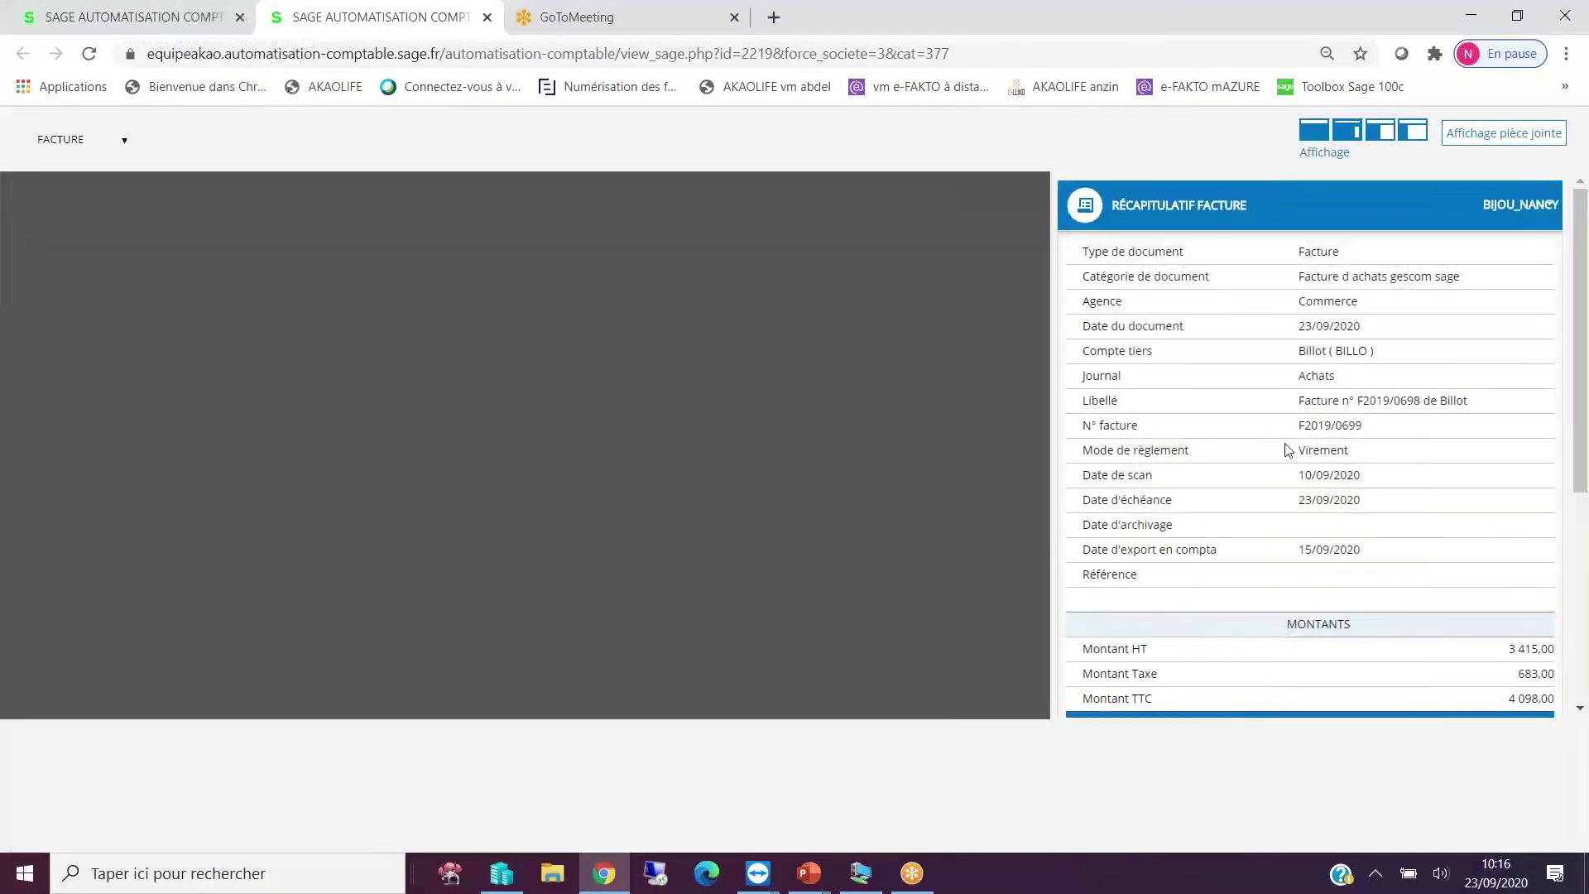
scroll(1284, 532, "down", 5)
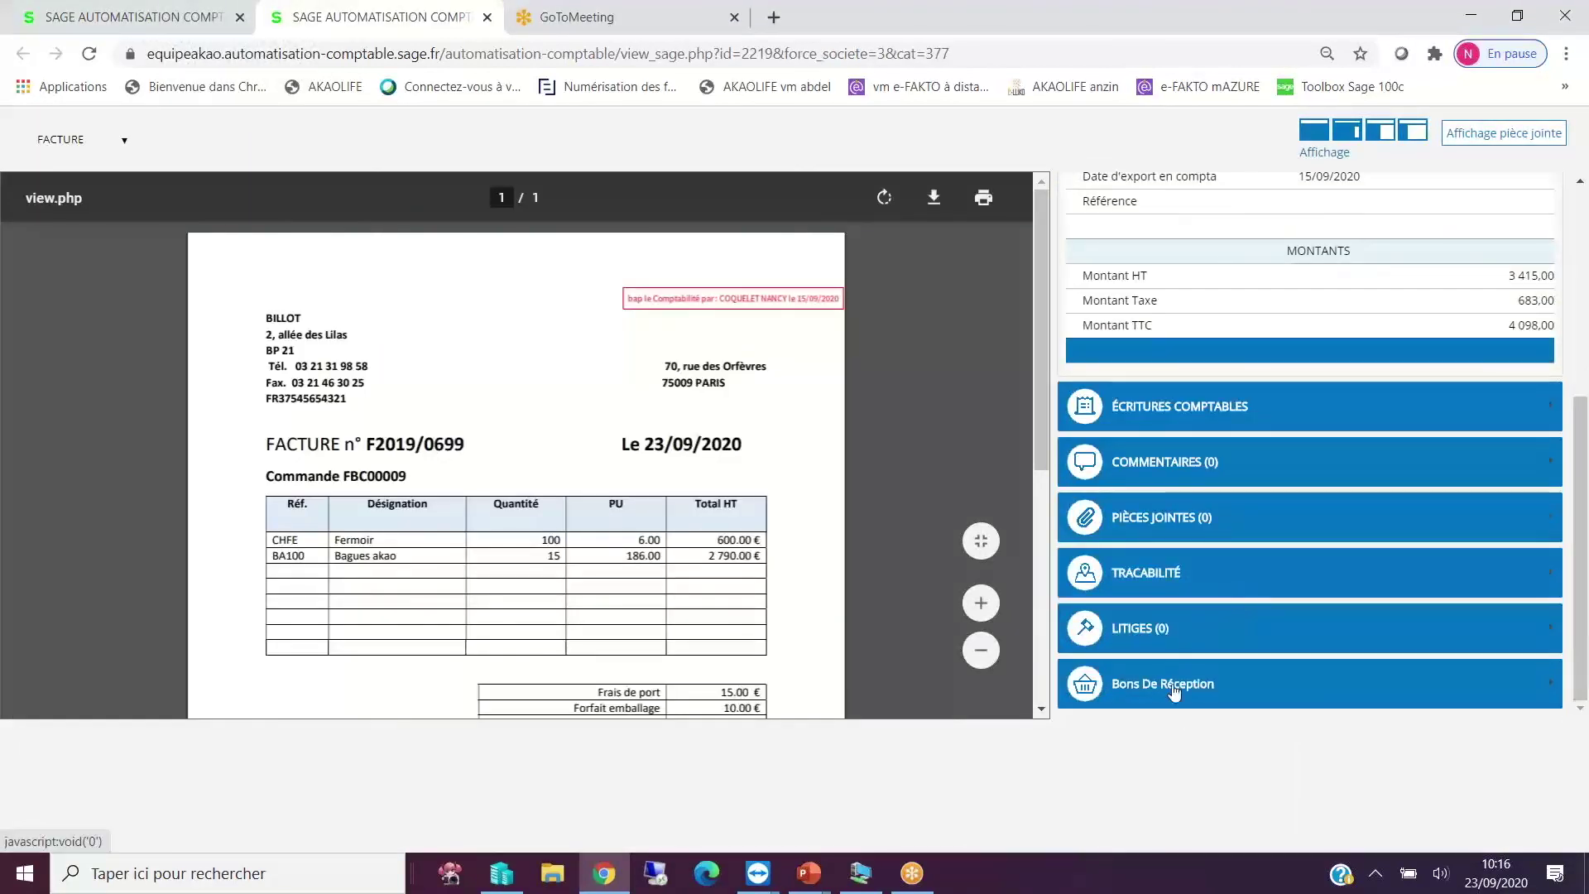
left_click(1162, 688)
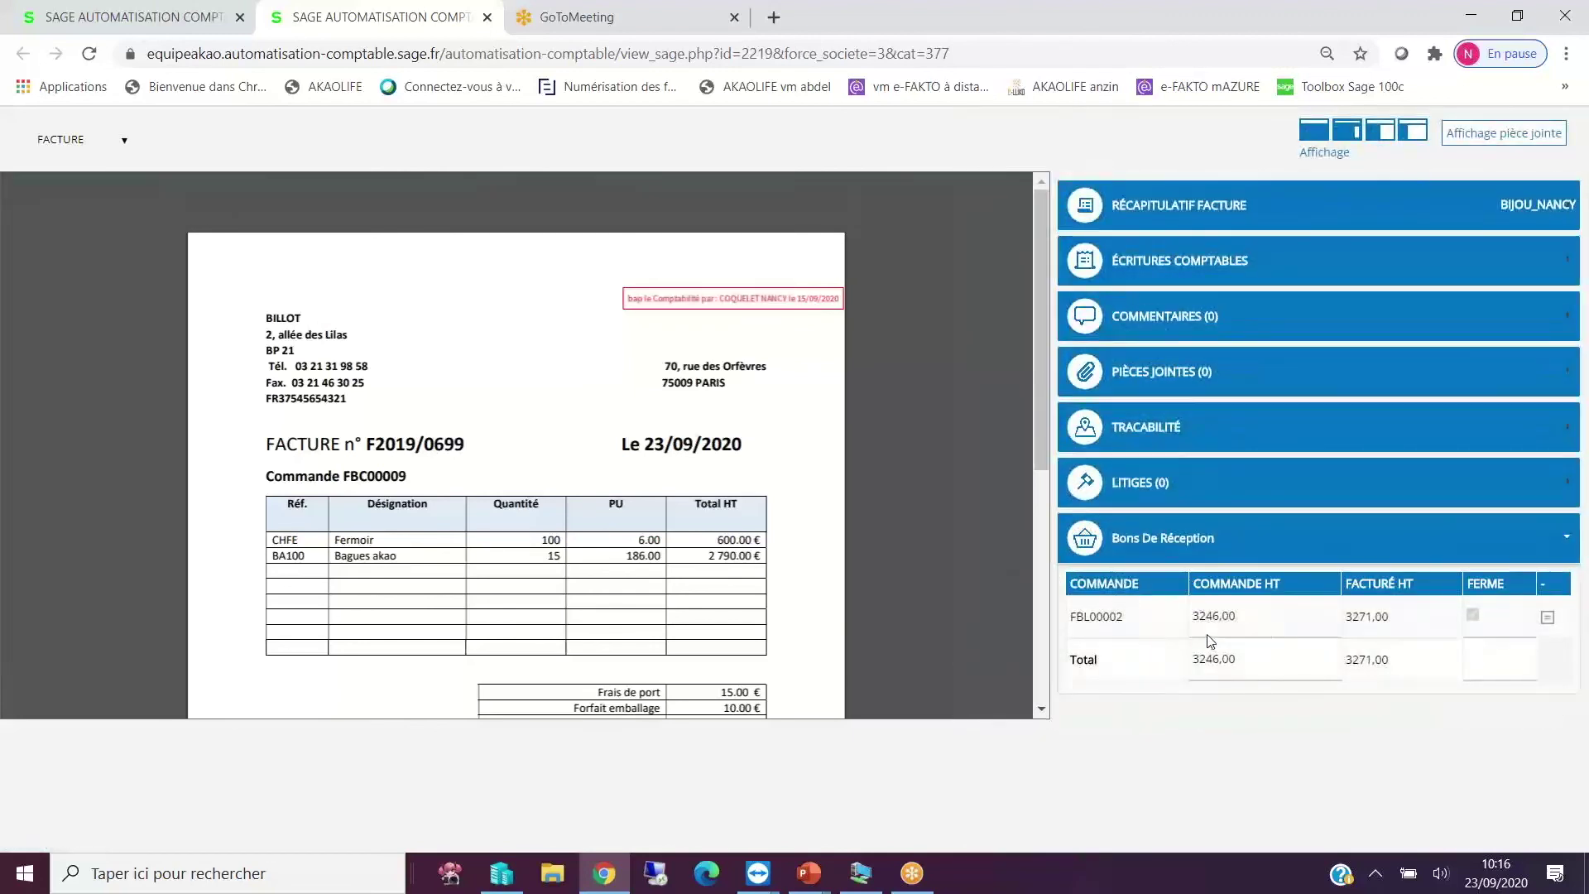
left_click(1094, 639)
left_click(1164, 627)
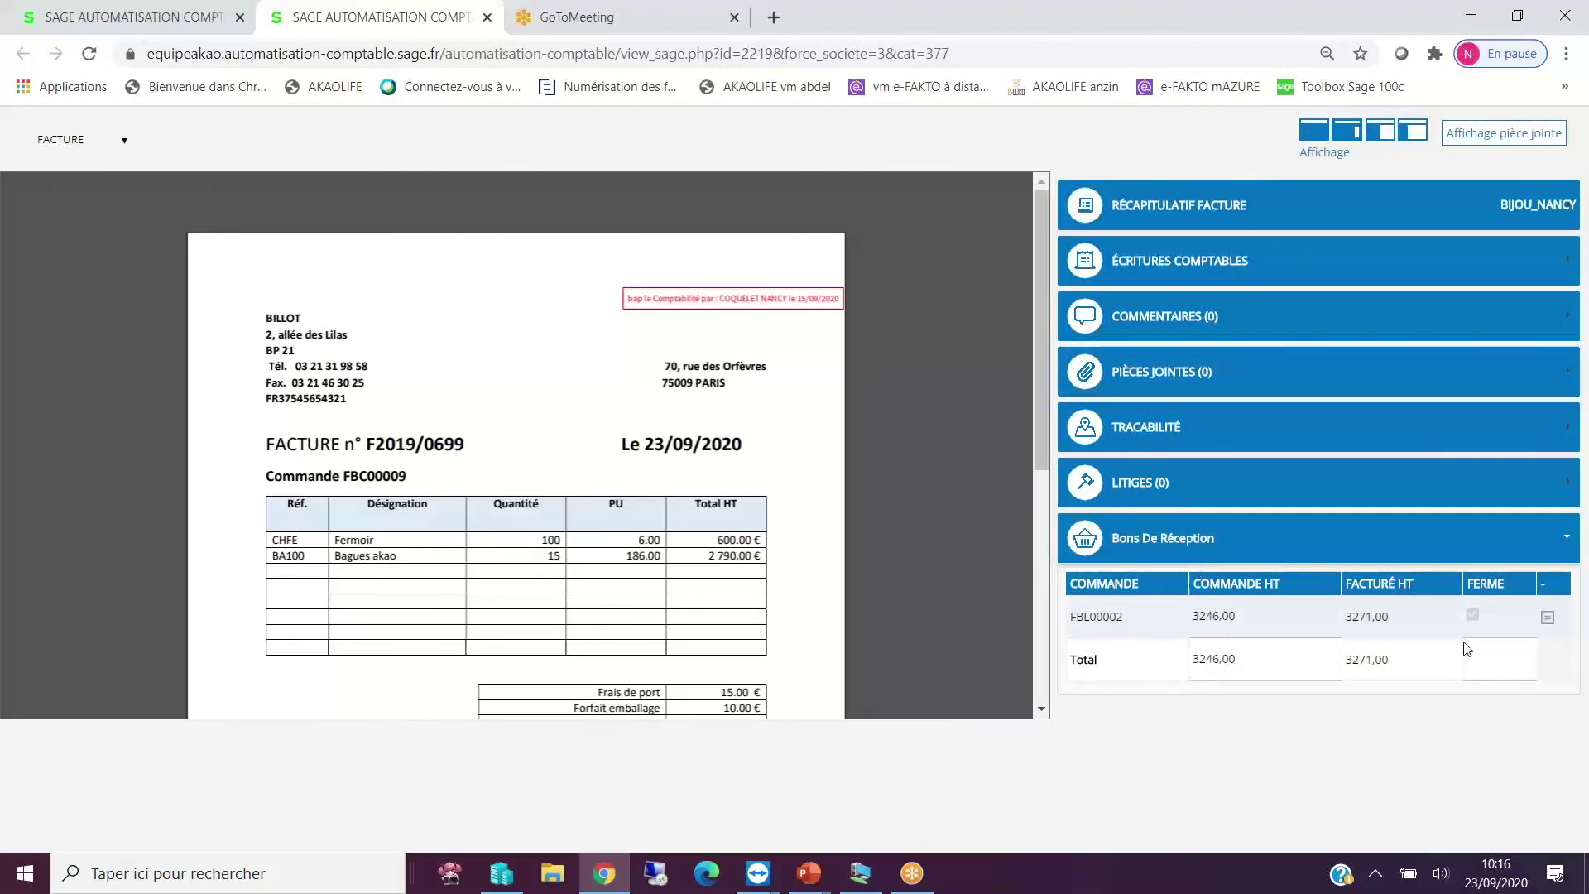
left_click(1540, 616)
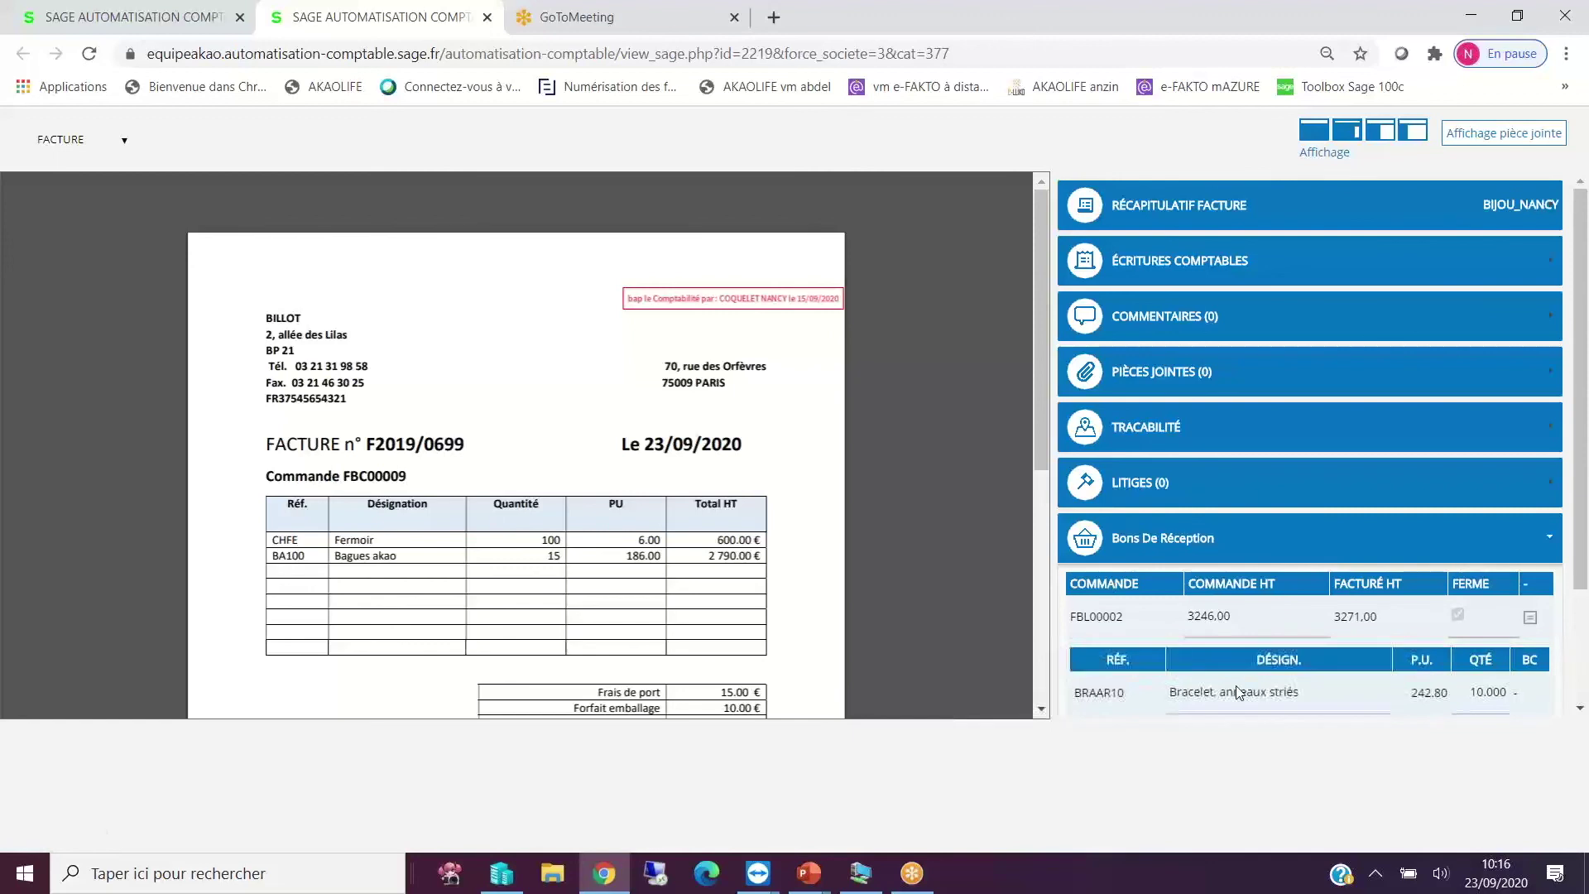
scroll(1240, 682, "down", 2)
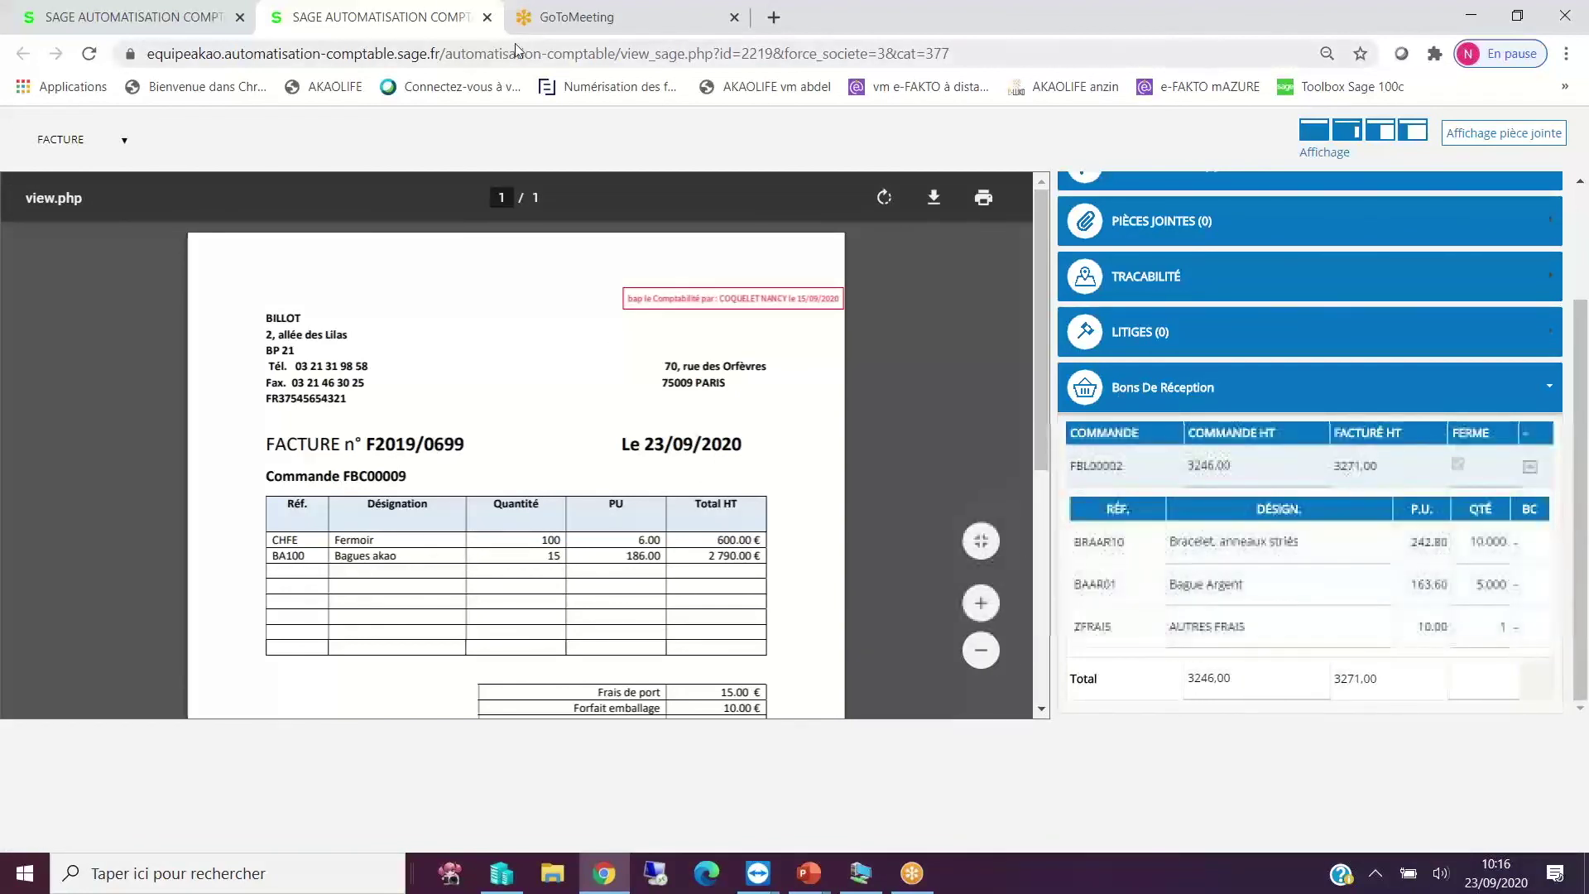
left_click(487, 17)
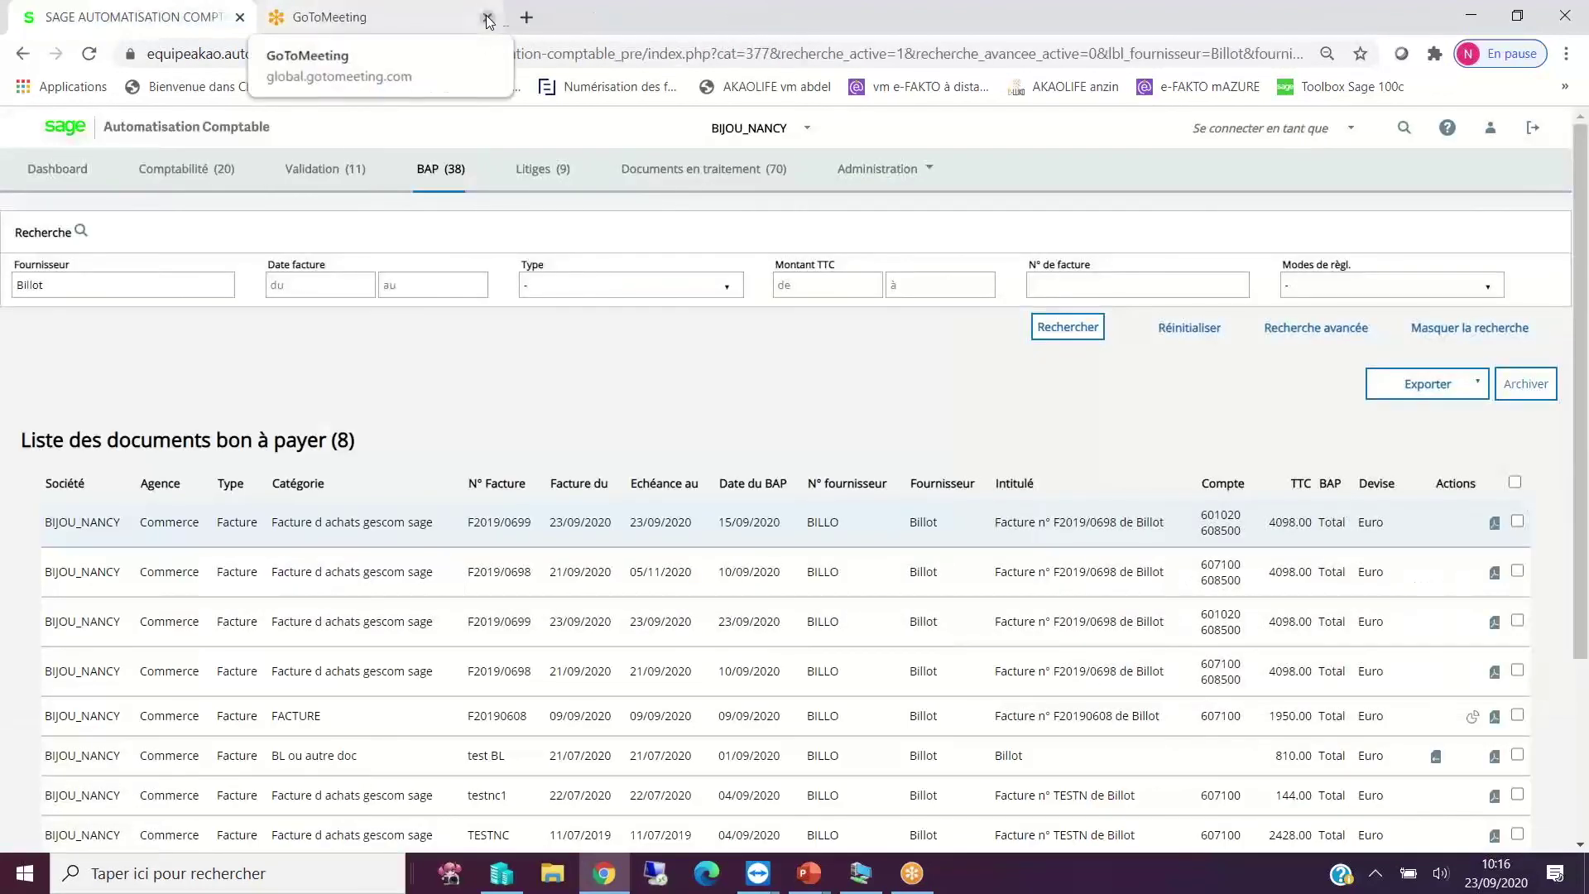
Switch to Sage 100 Gestion commerciale on the remote machine and list the purchase orders, then the delivery notes, in the purchase documents.
mouse_move(758, 873)
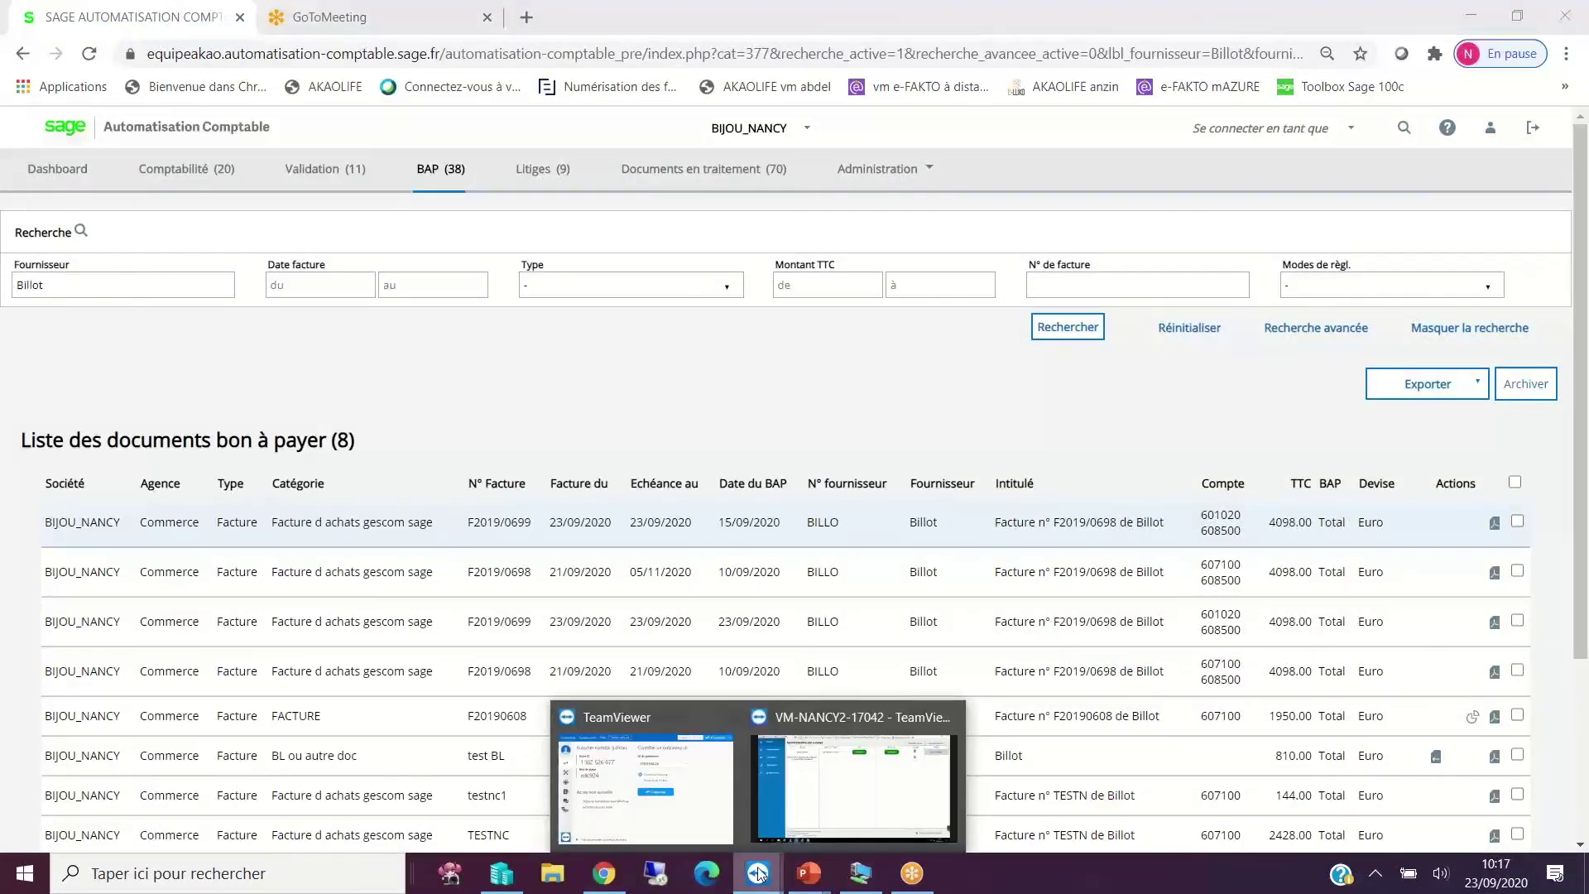
left_click(809, 800)
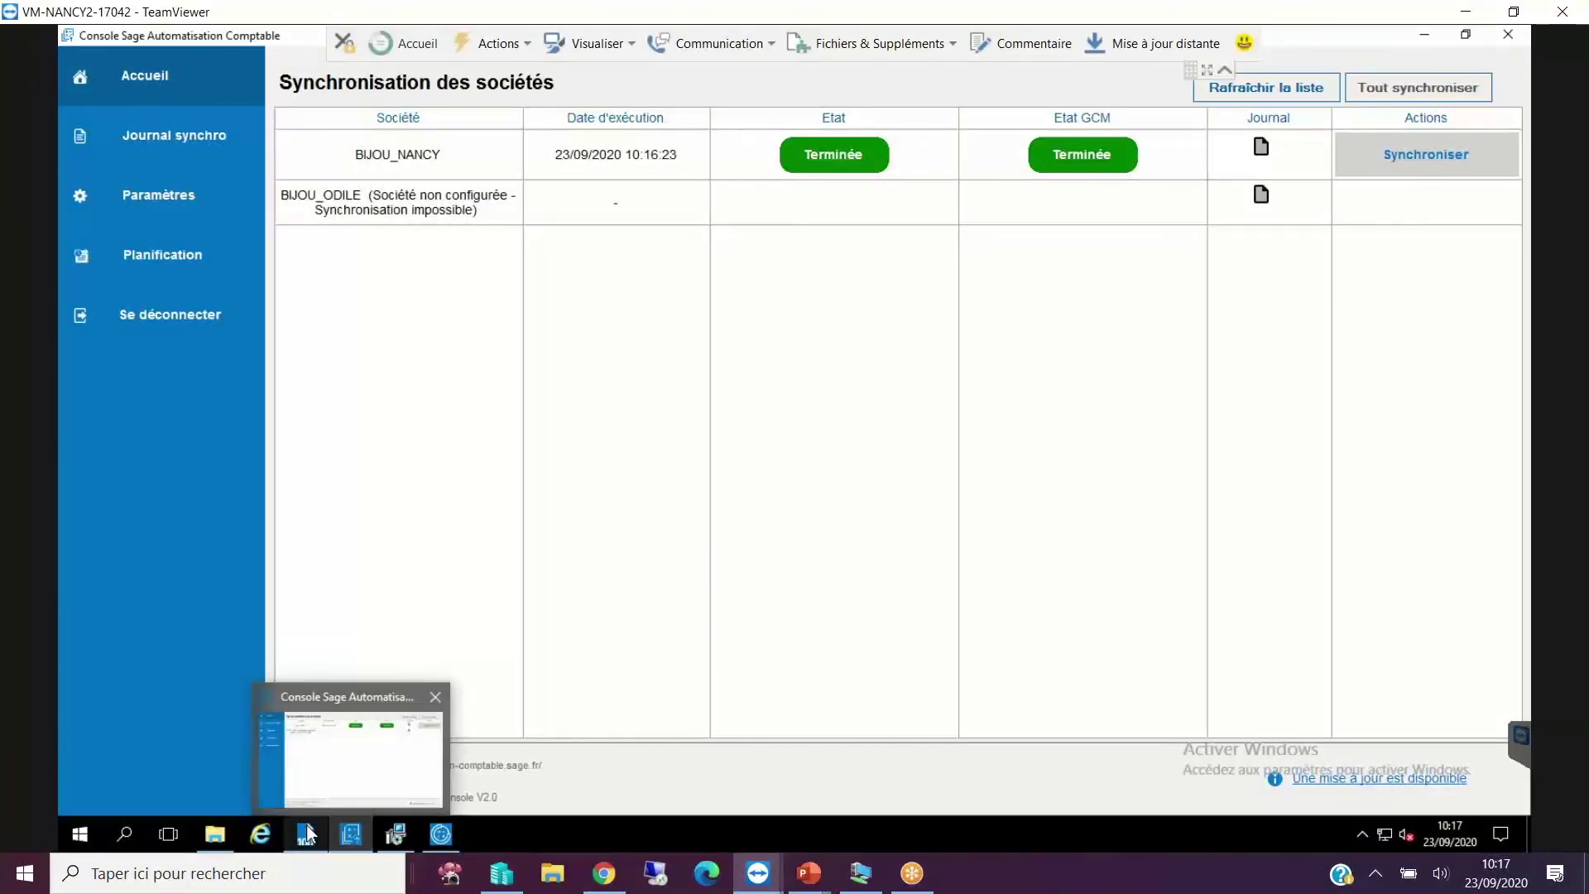
mouse_move(306, 835)
left_click(308, 766)
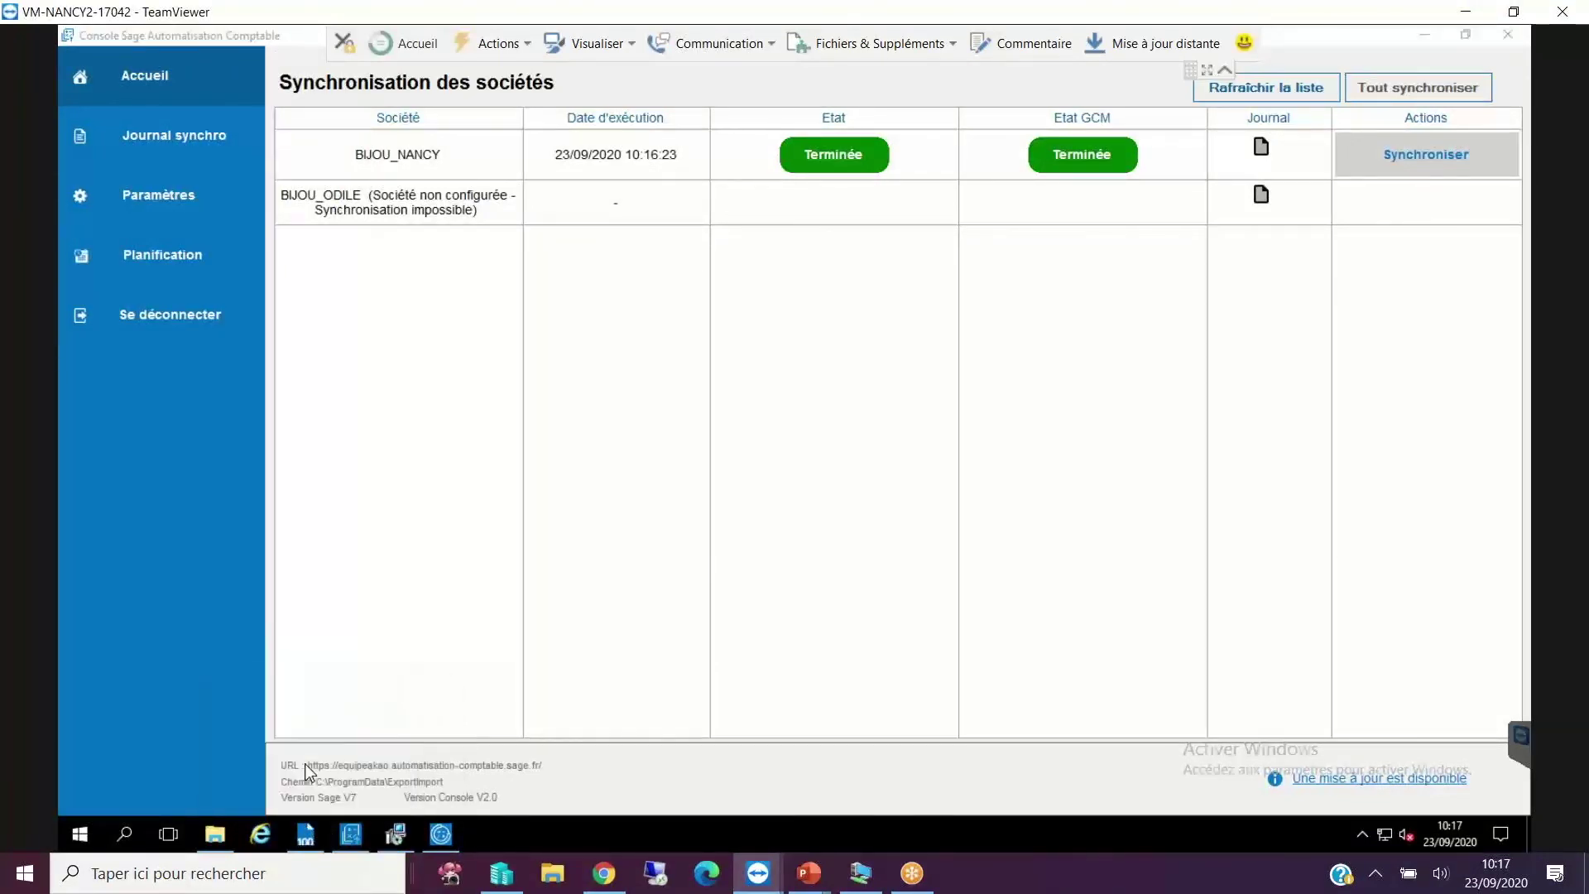
left_click(87, 246)
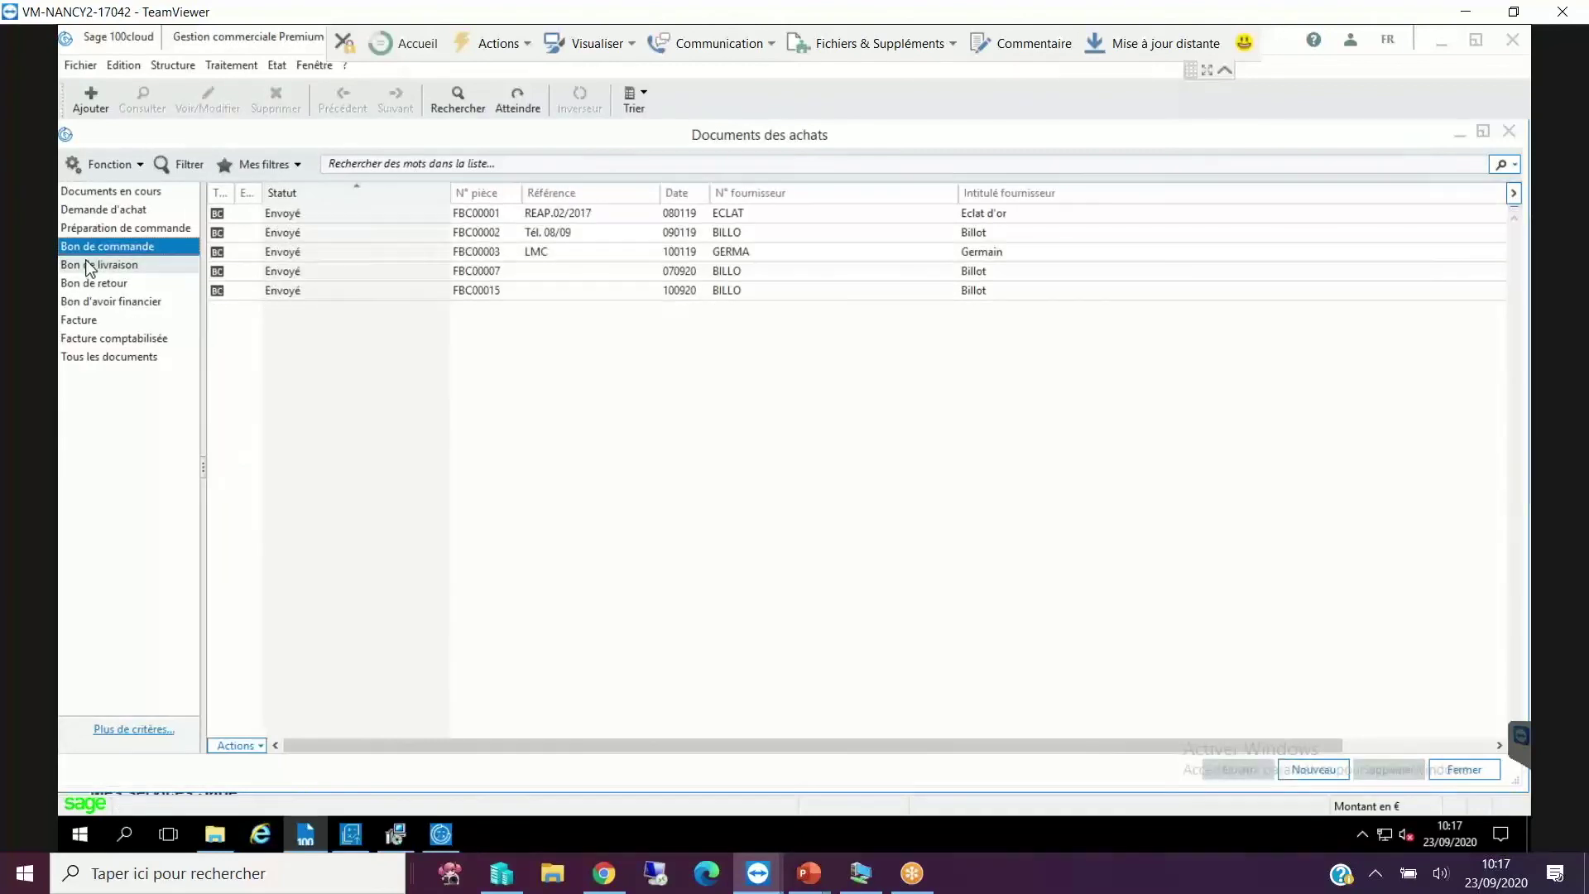
left_click(90, 265)
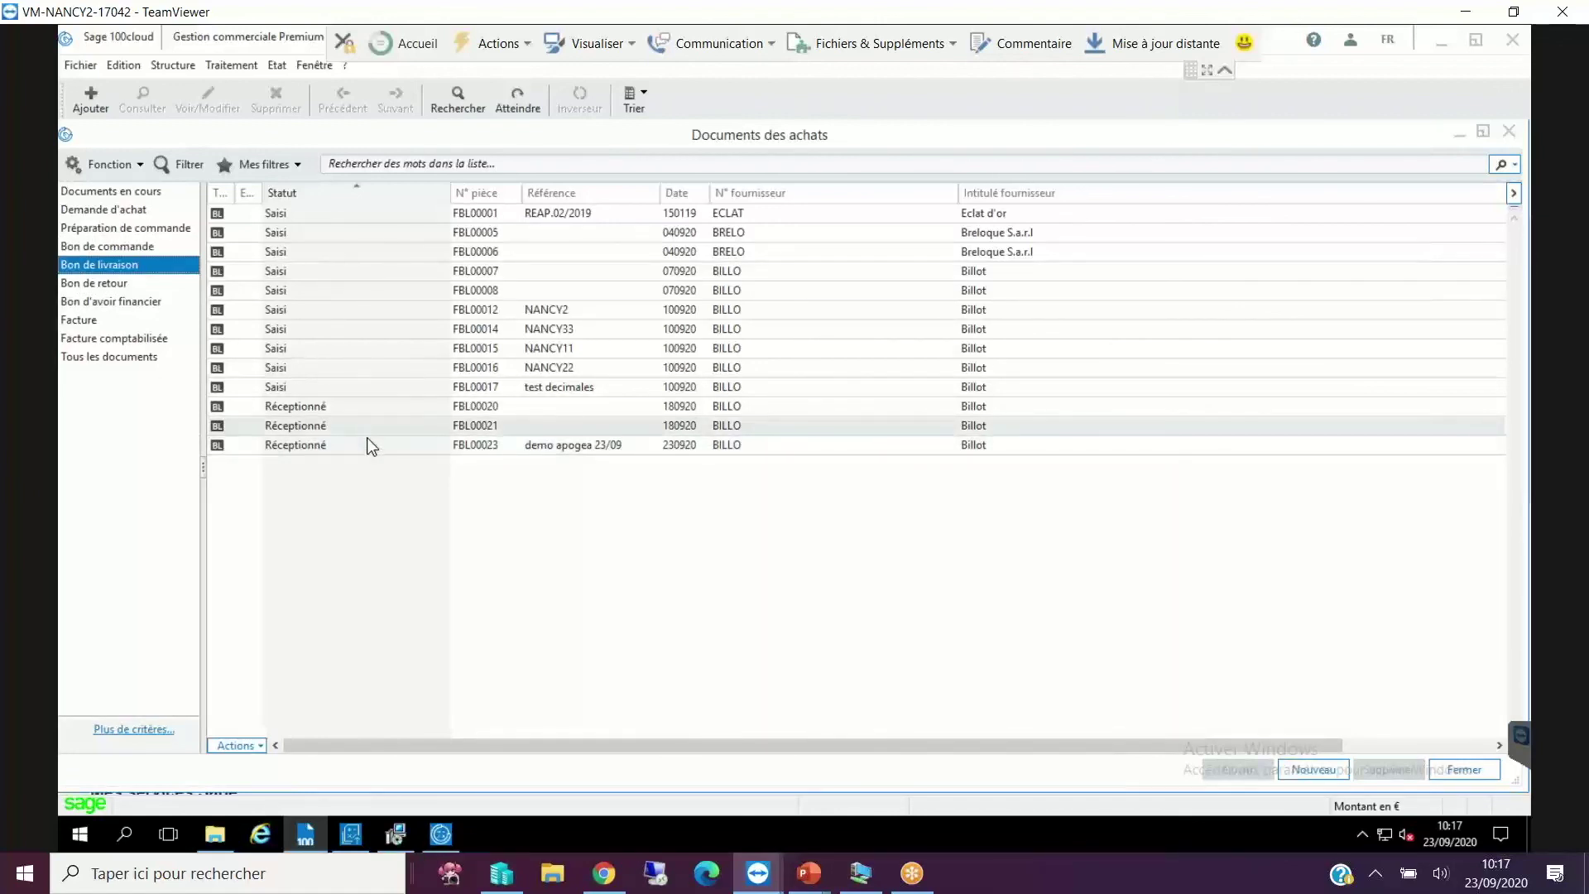
Open the received delivery note FBL00023 with reference "demo apogea 23/09", maximise it, and select its "Frais annexes et divers" line.
left_click(337, 309)
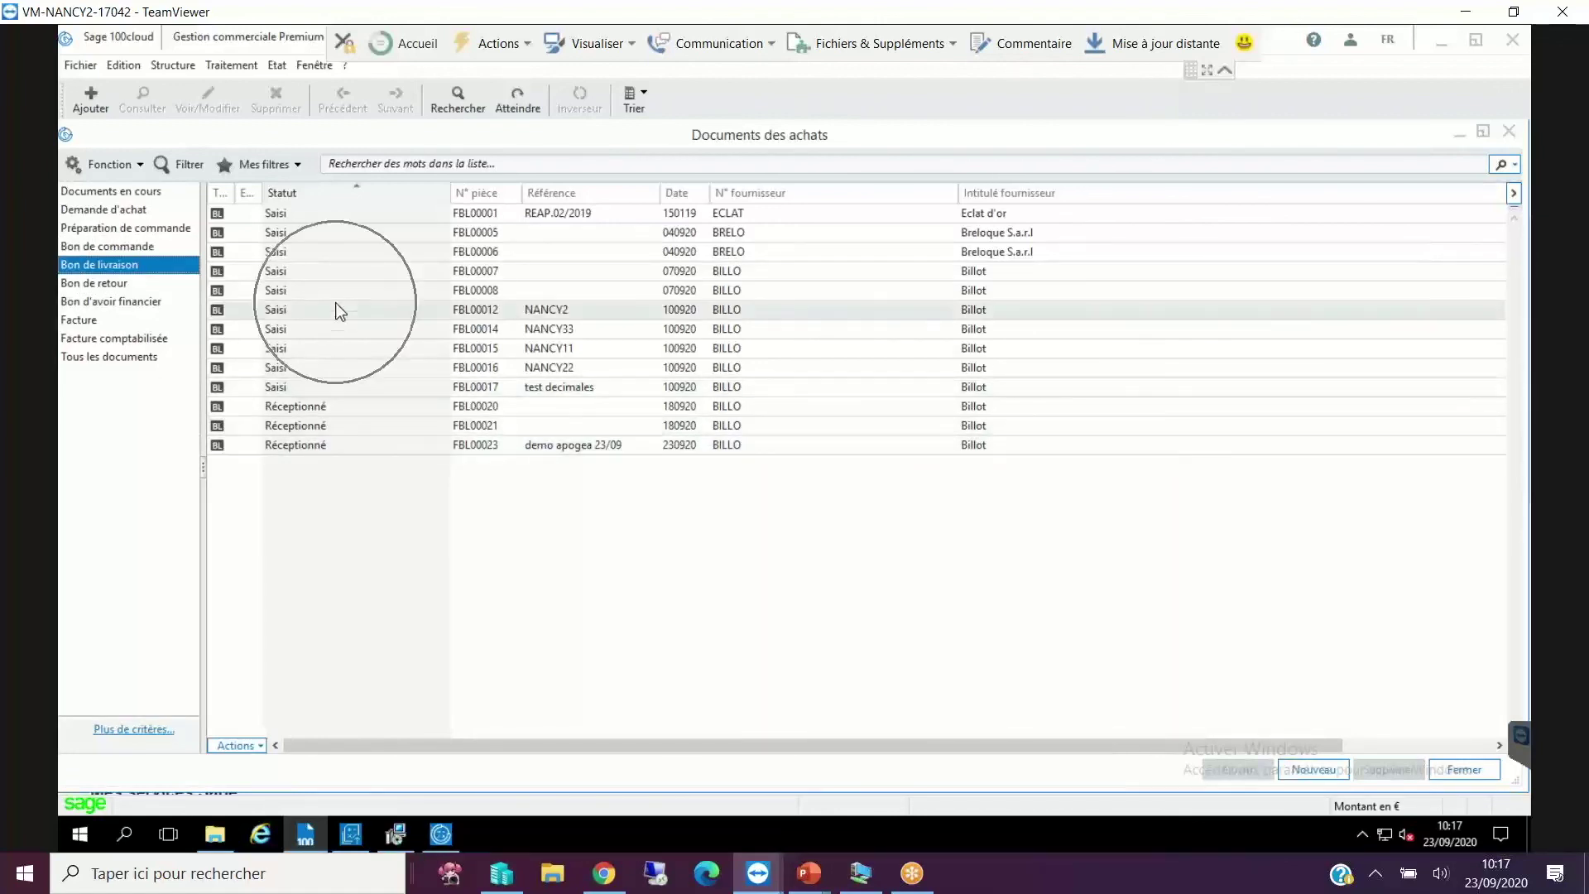
left_click(341, 449)
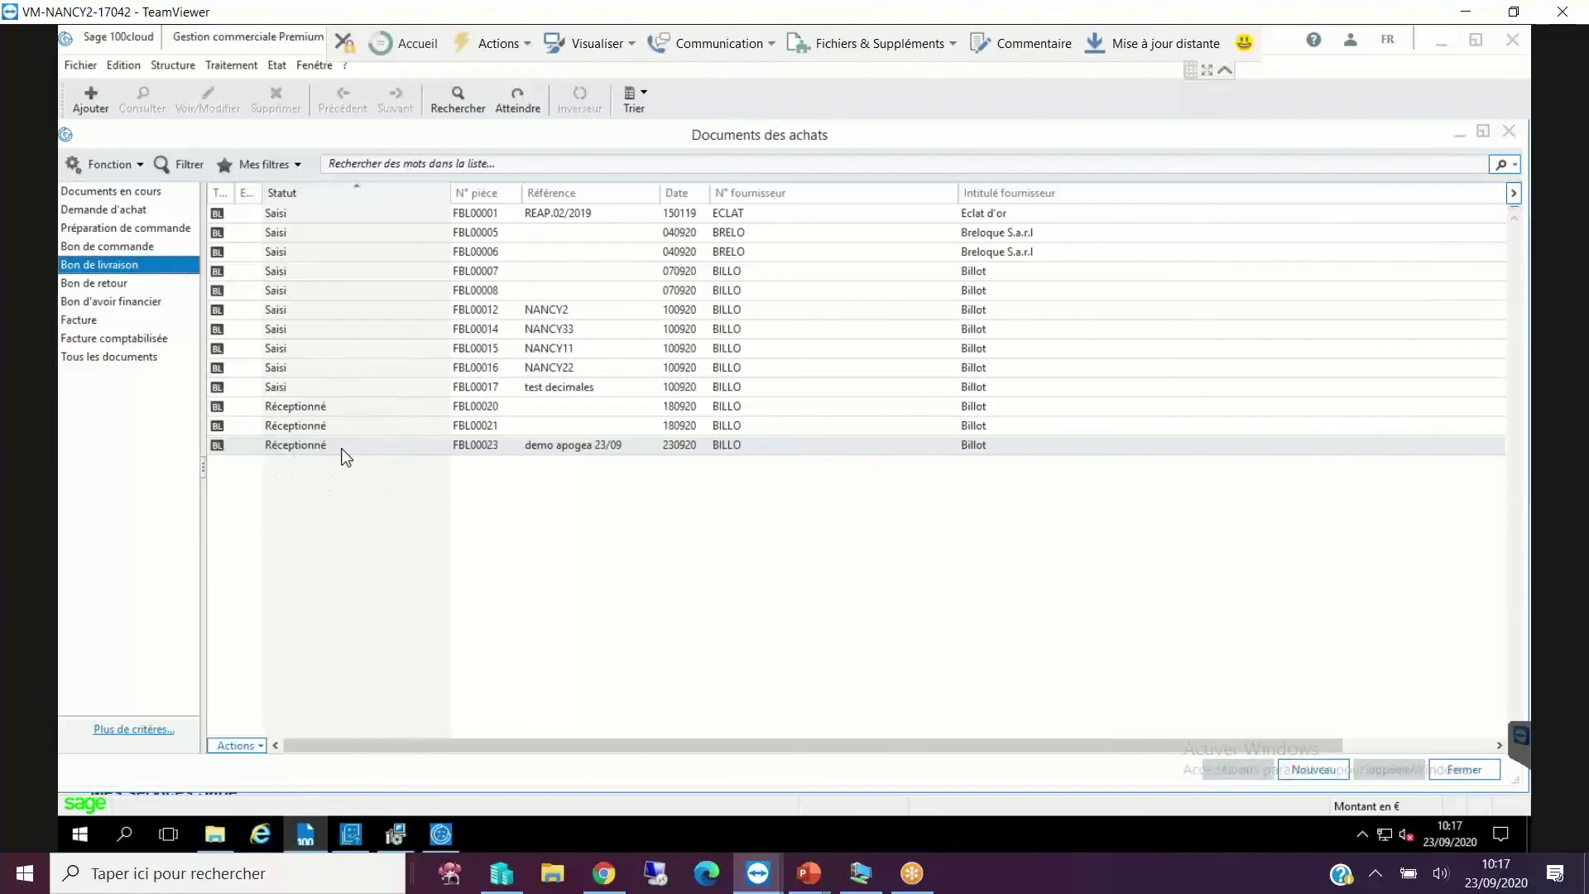
left_click(342, 447)
double_click(342, 447)
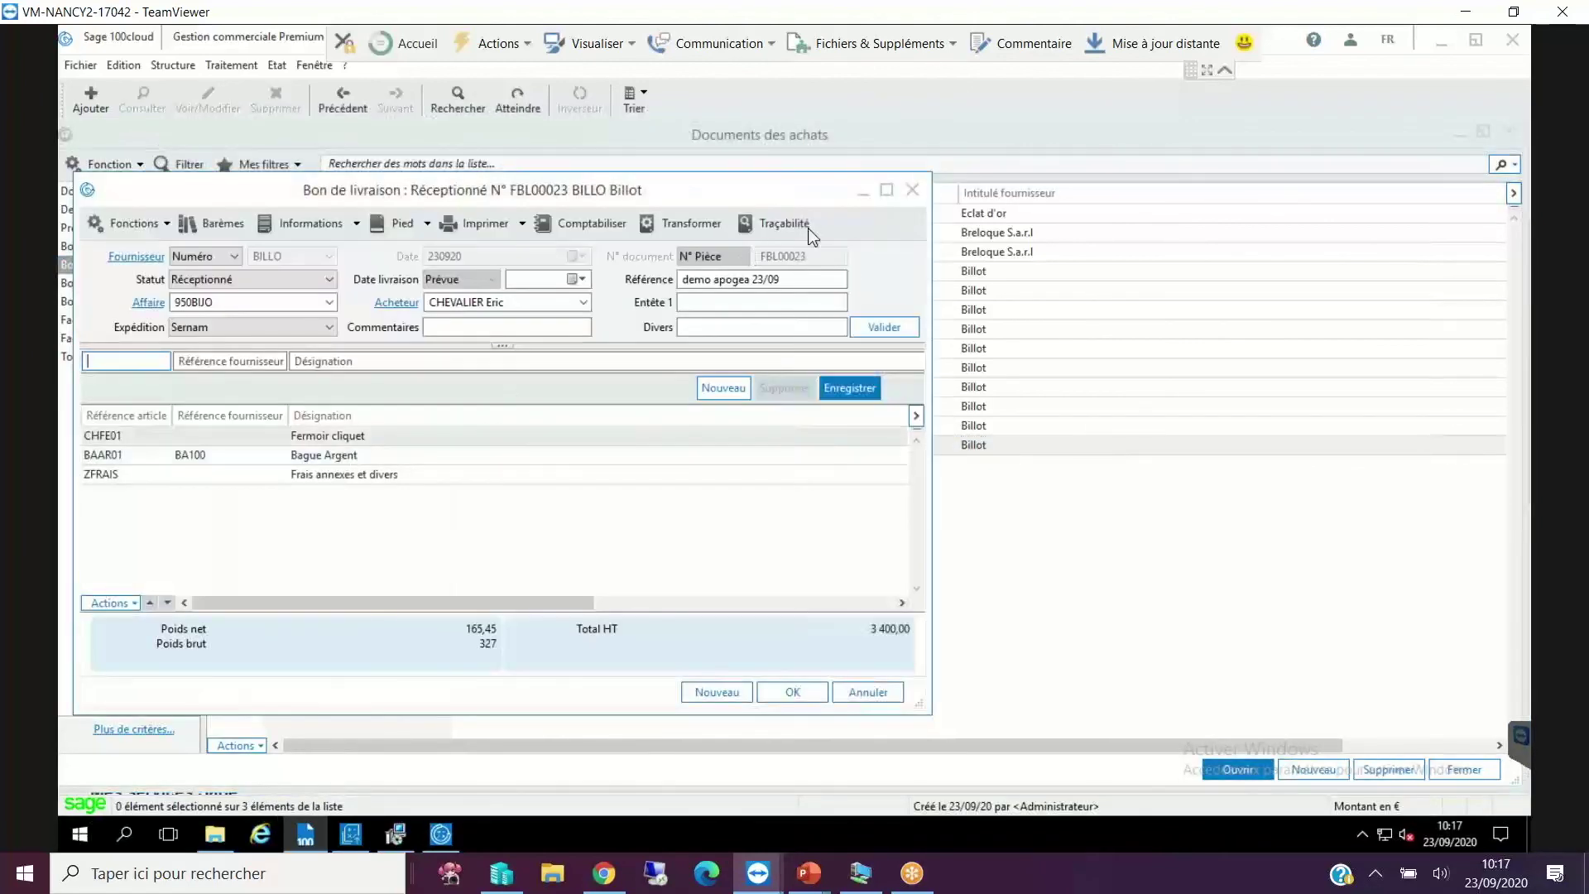
left_click(887, 189)
left_click(1020, 432)
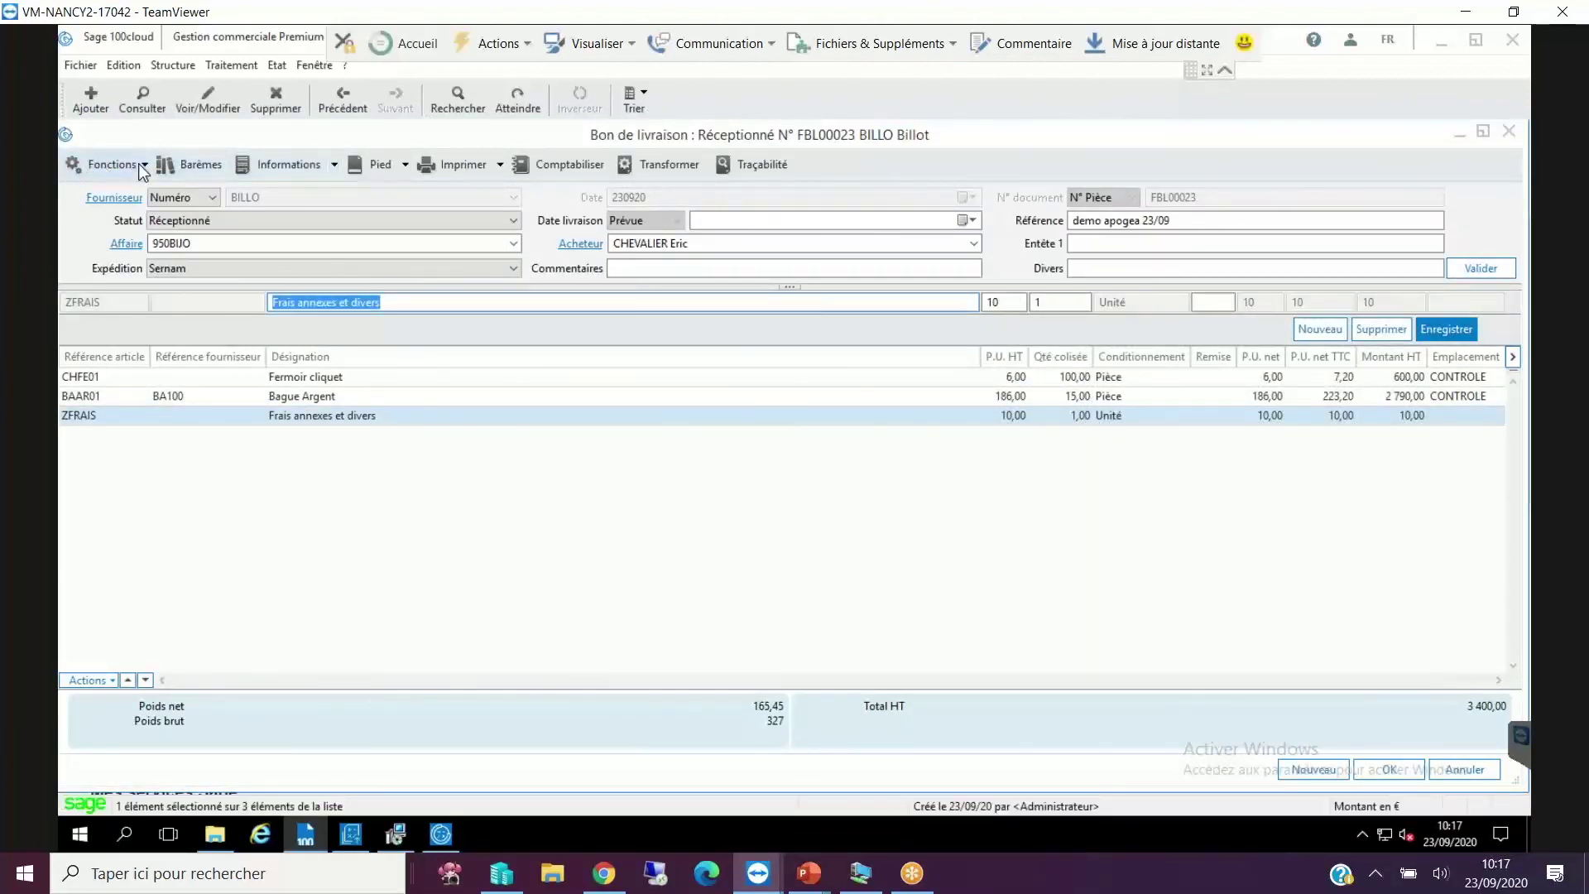
Examine the shipping costs excluding tax in the delivery note's footer valuation, and close the valuation and the delivery note.
left_click(370, 170)
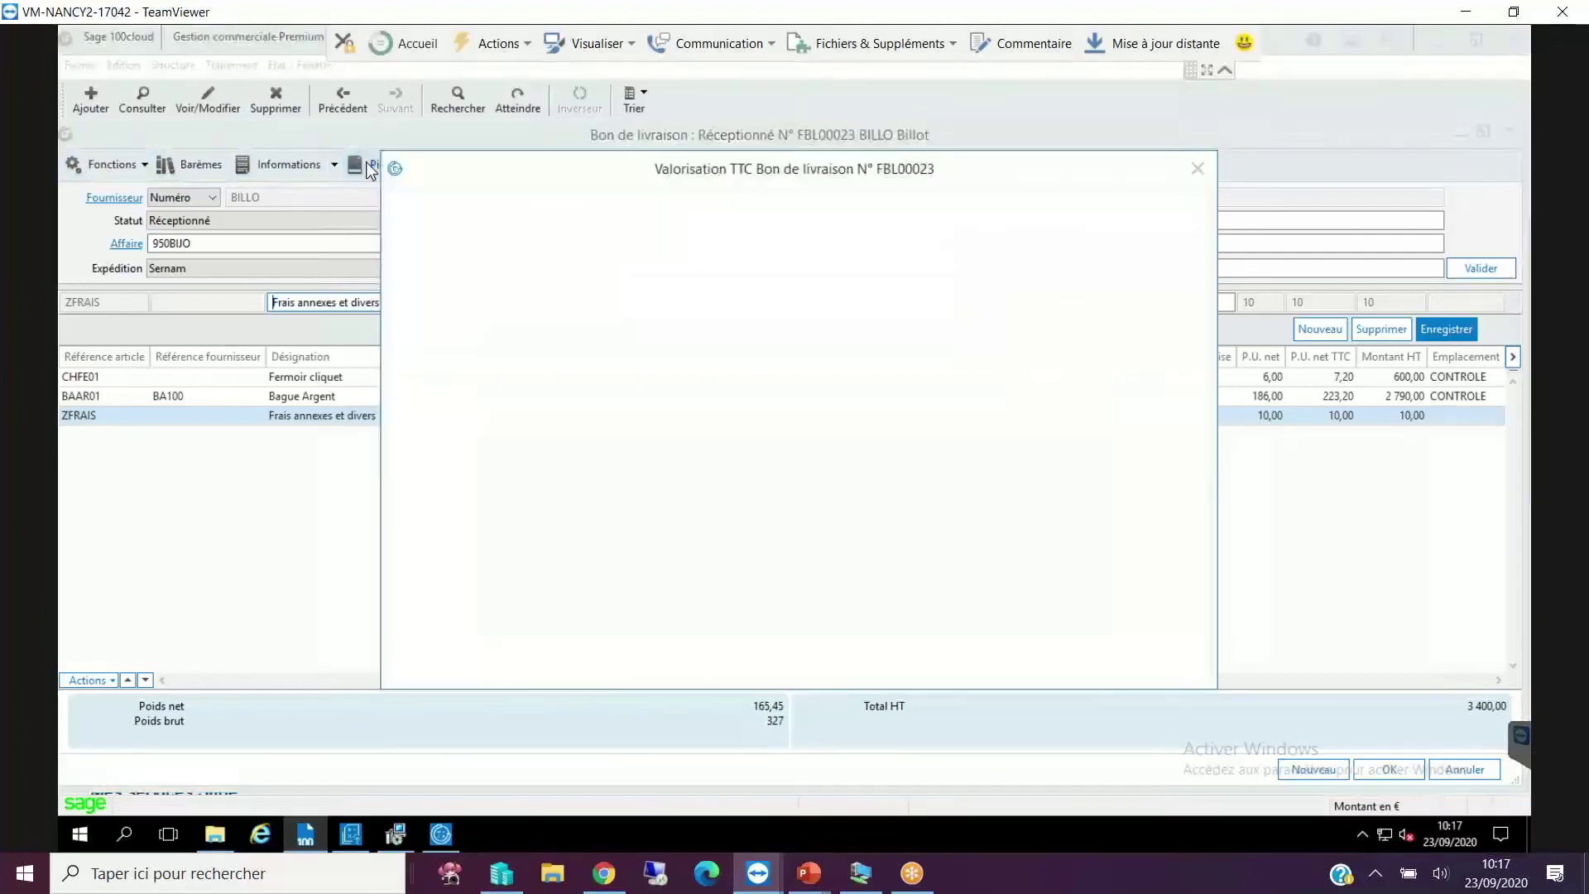
left_click(968, 281)
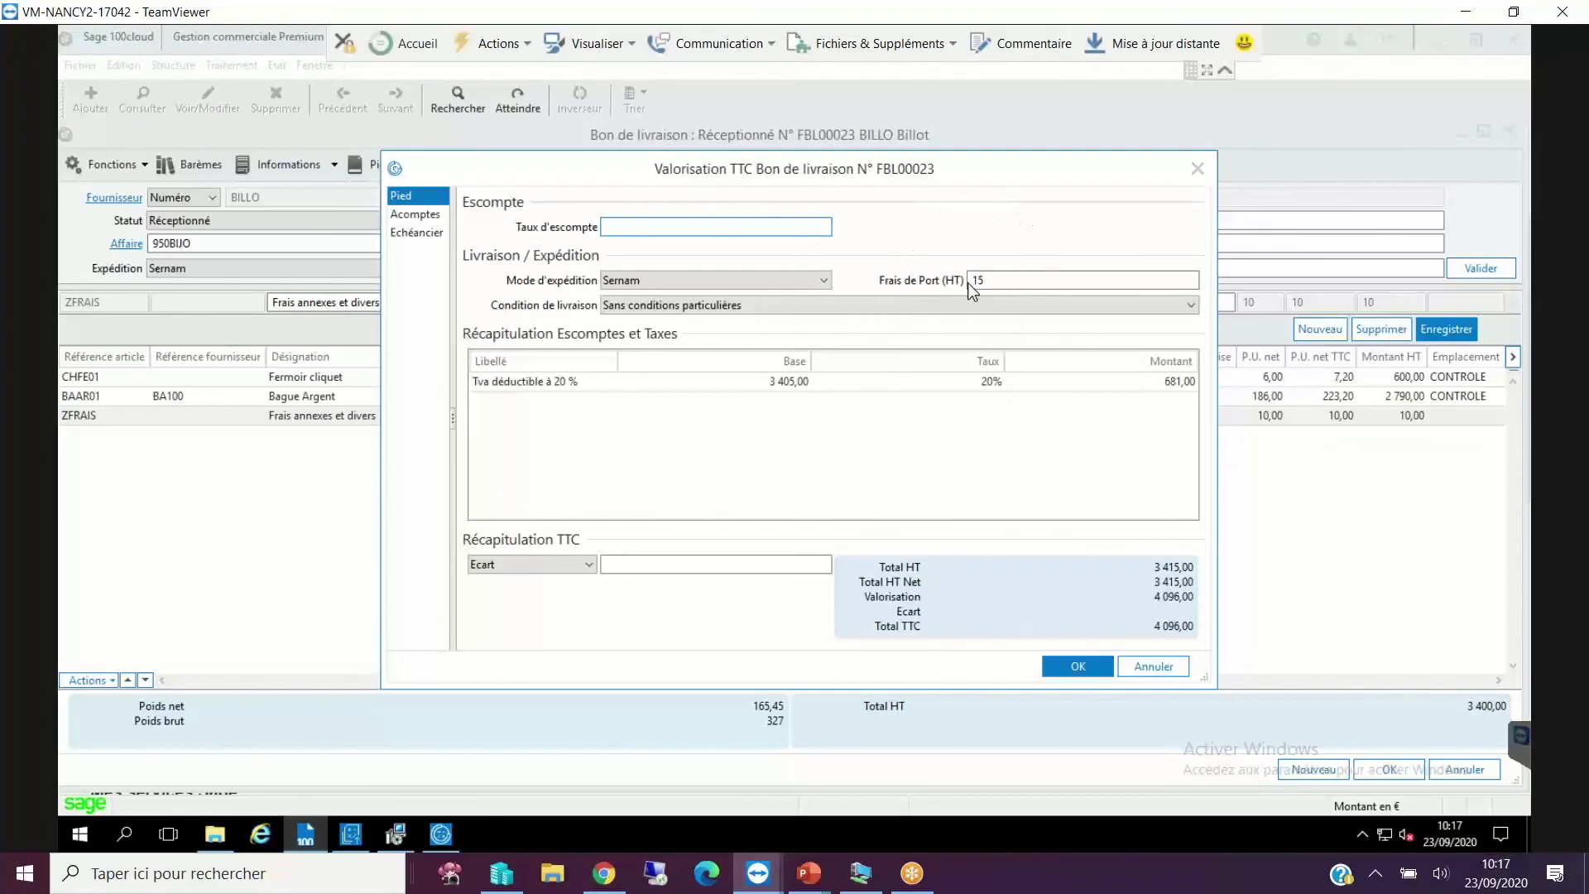
key("Return")
key("Return")
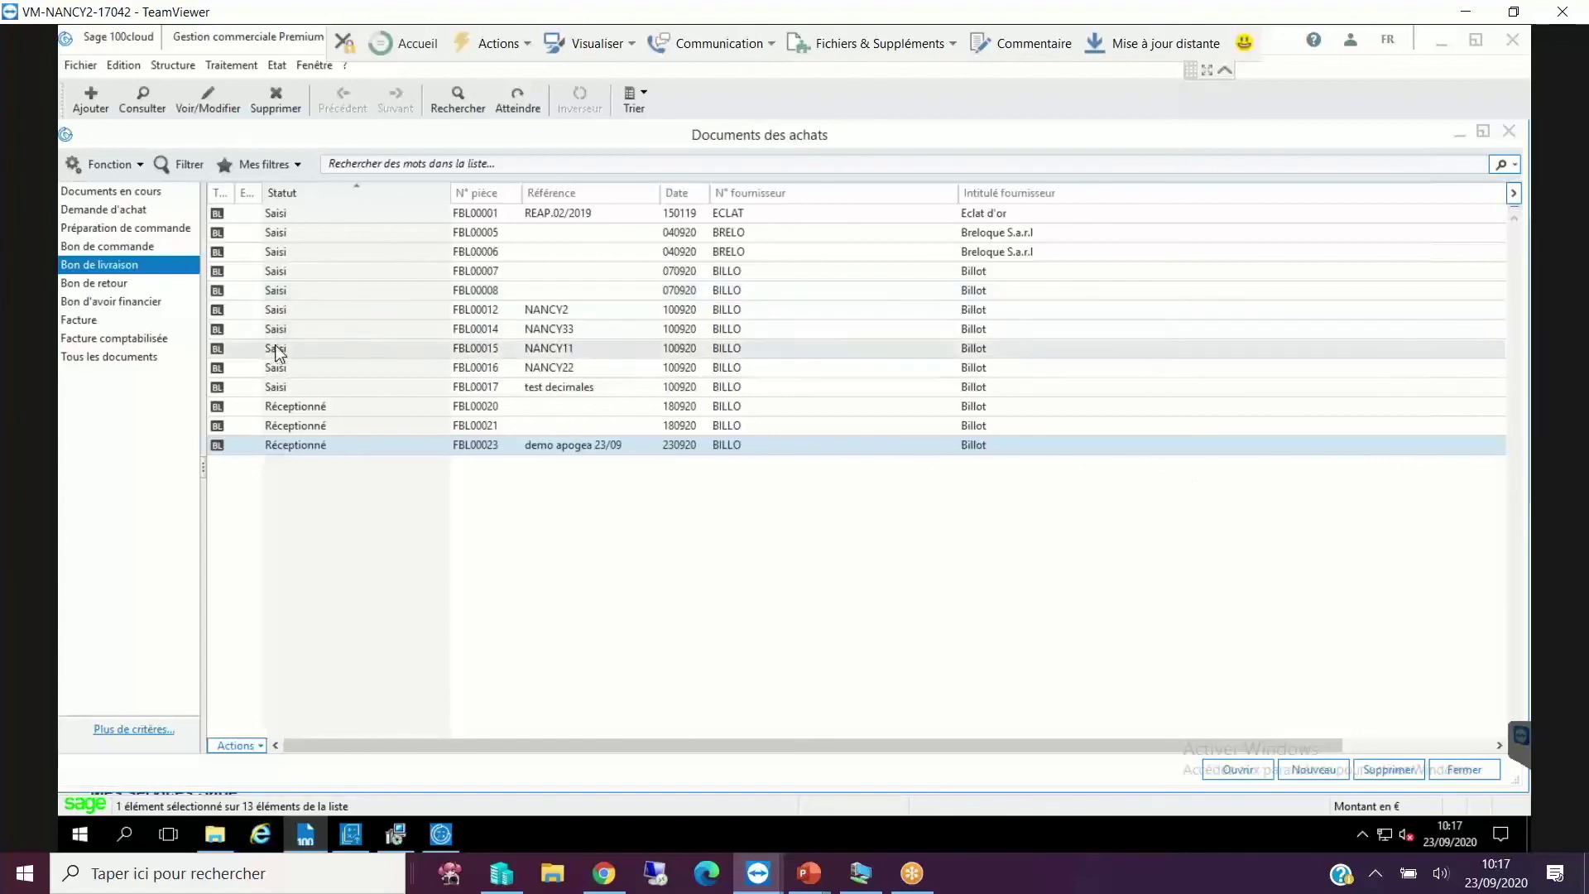
Close the purchase documents list and switch to Sage Automatisation Comptable in Chrome to list the documents awaiting accounting.
left_click(296, 447)
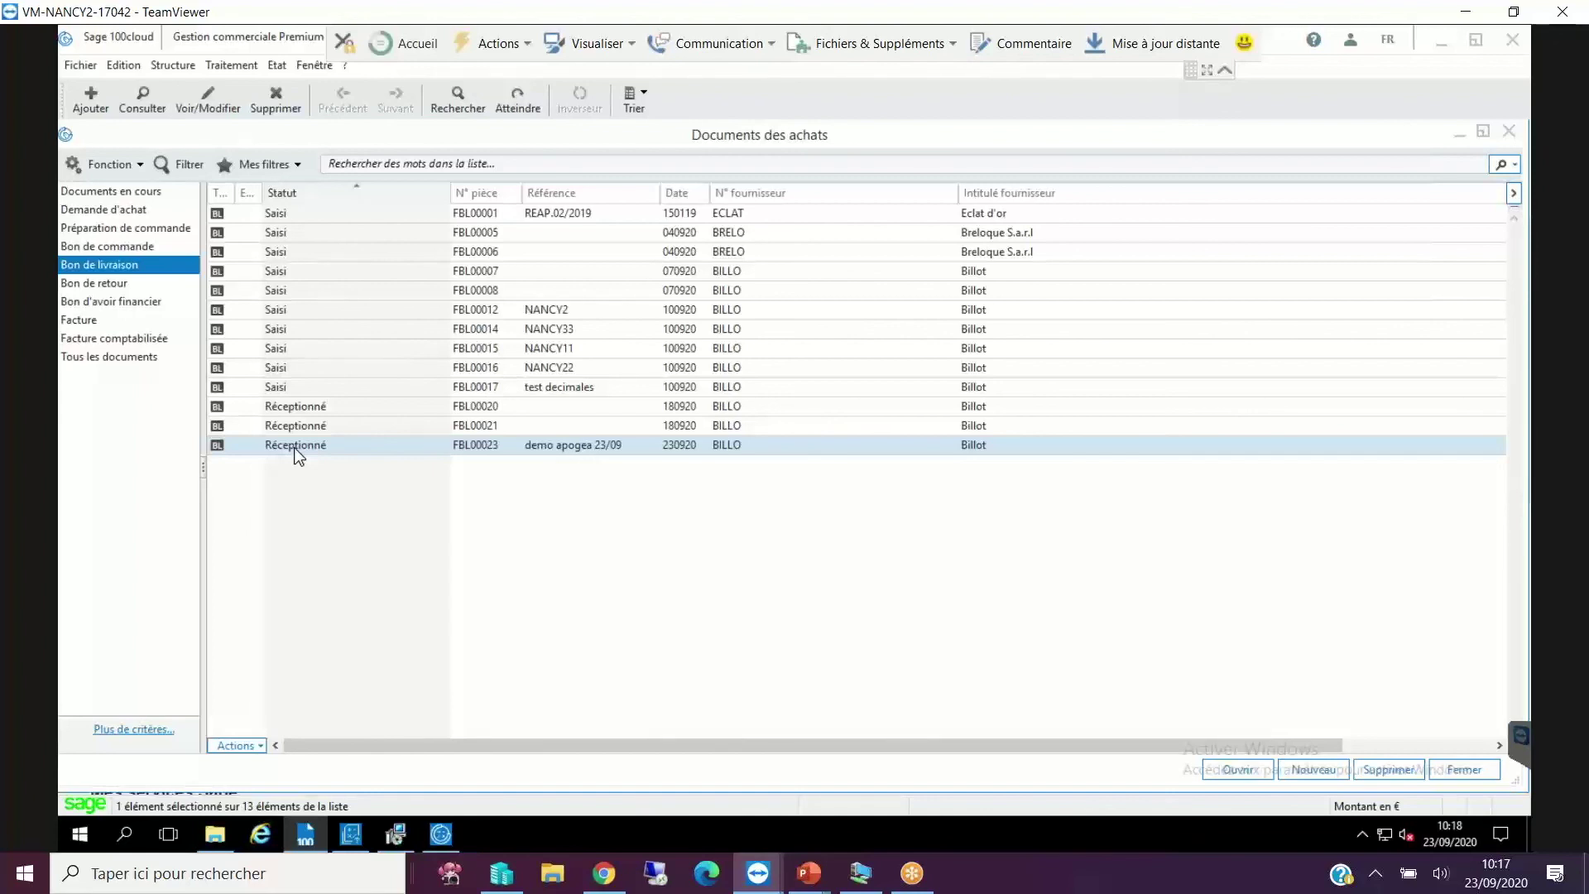
key("Escape")
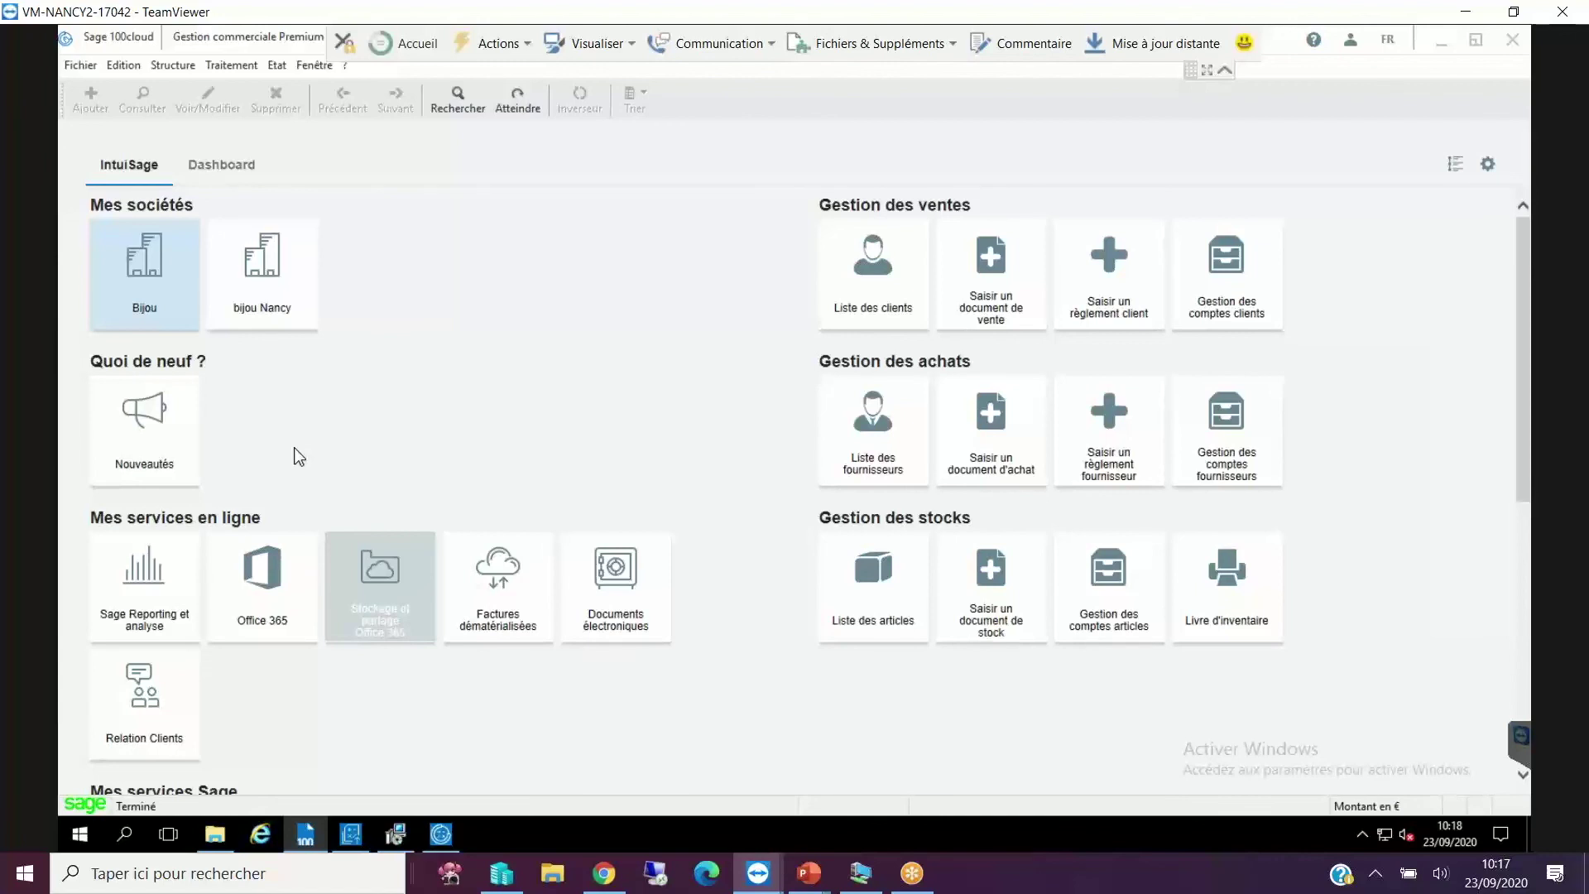
left_click(603, 876)
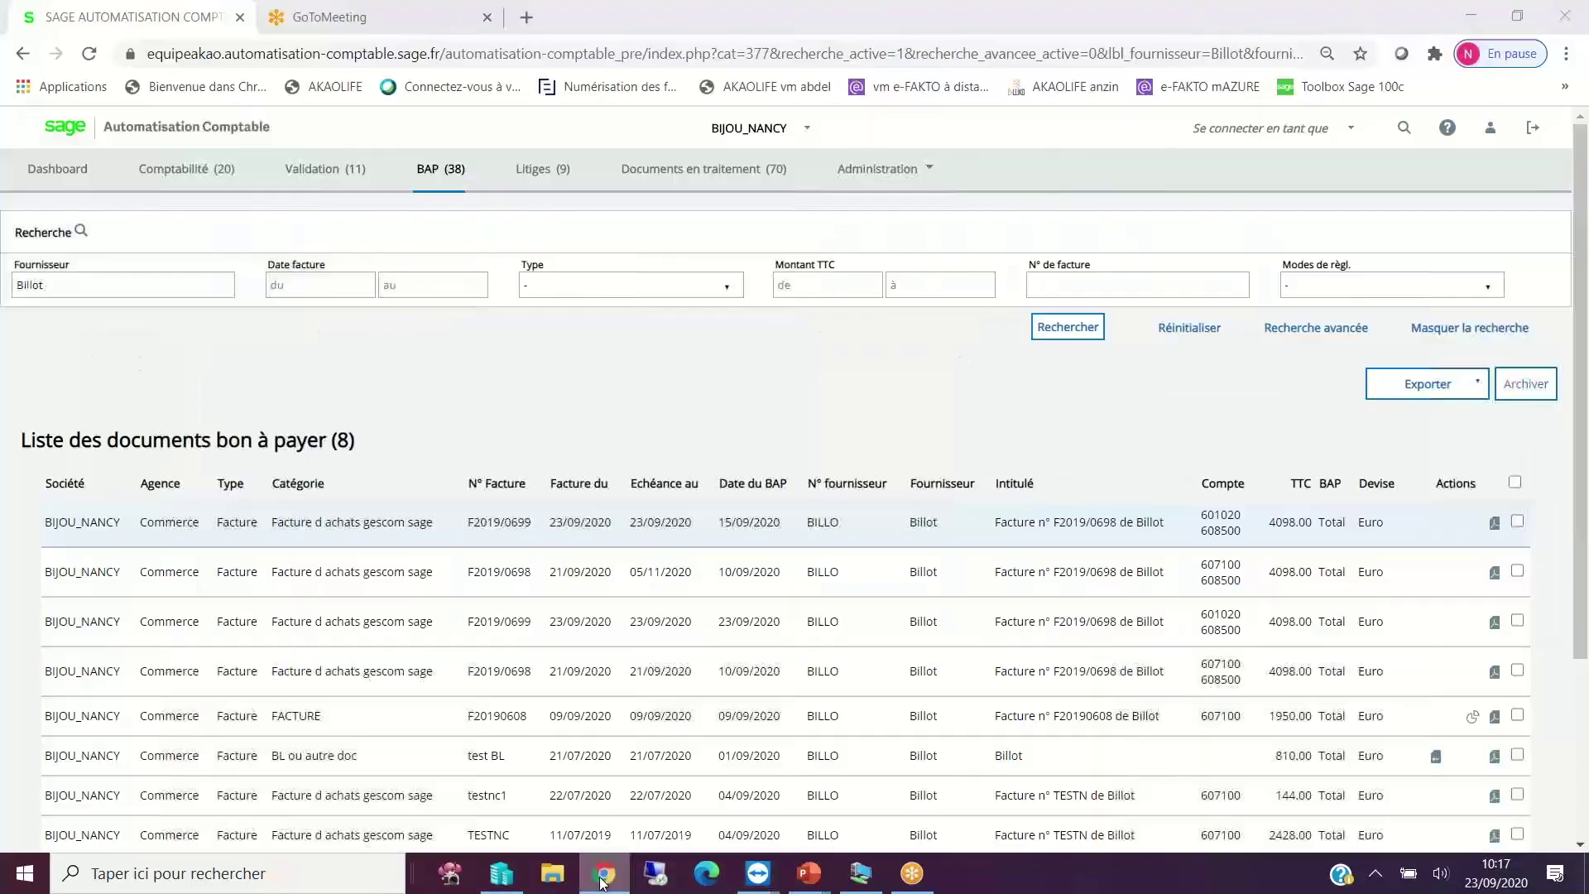
left_click(168, 163)
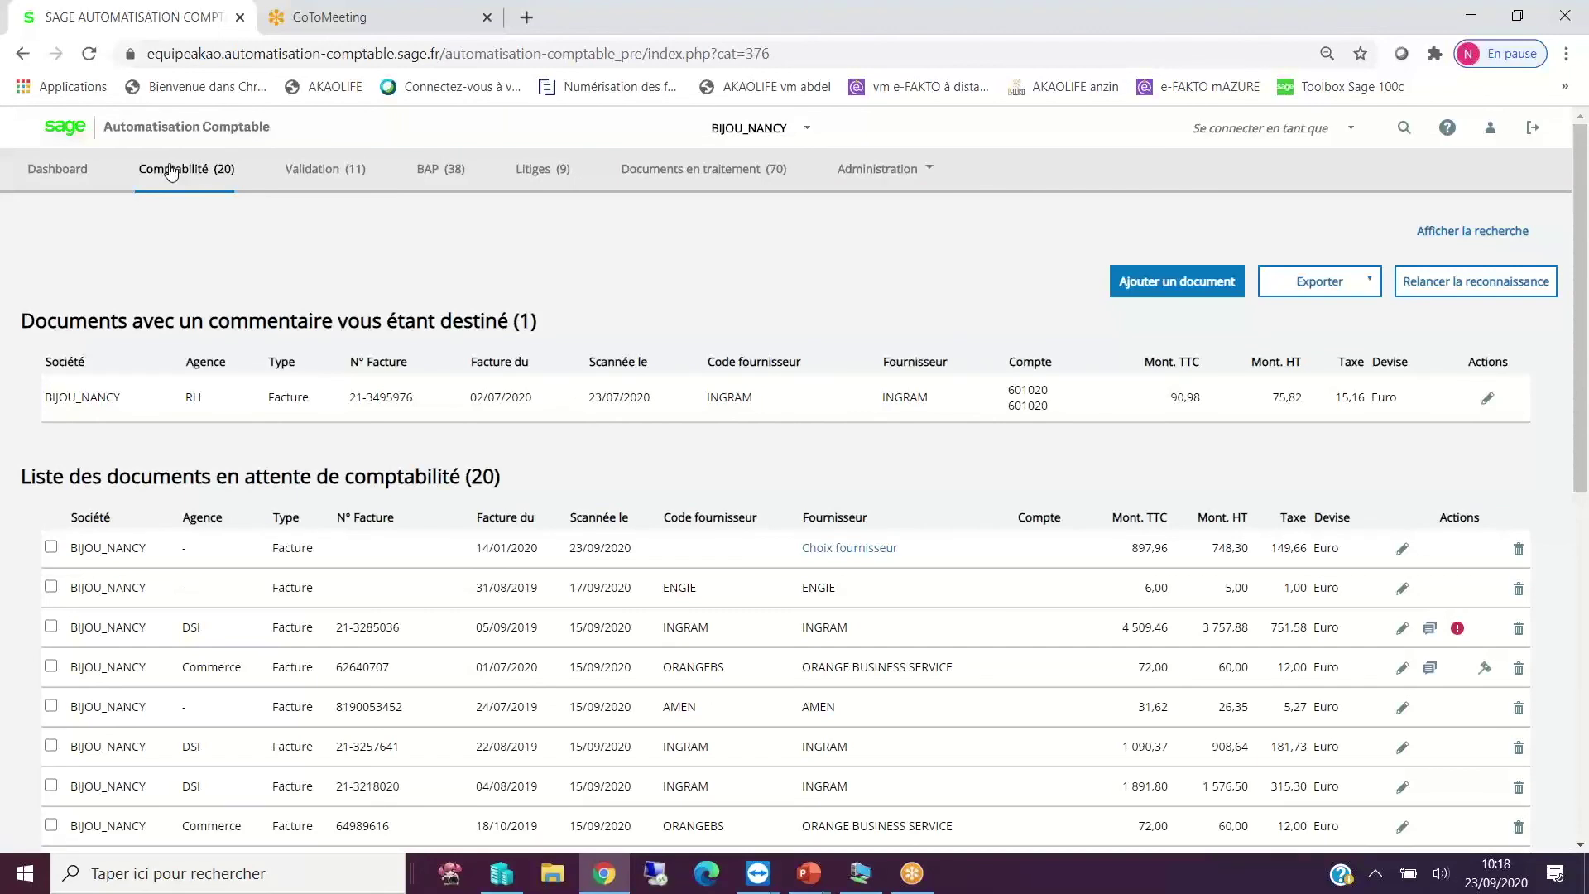
Switch to the "202006 presentation acs" slideshow in PowerPoint and go to the slide "Un processus simple et maîtrisé".
left_click(809, 873)
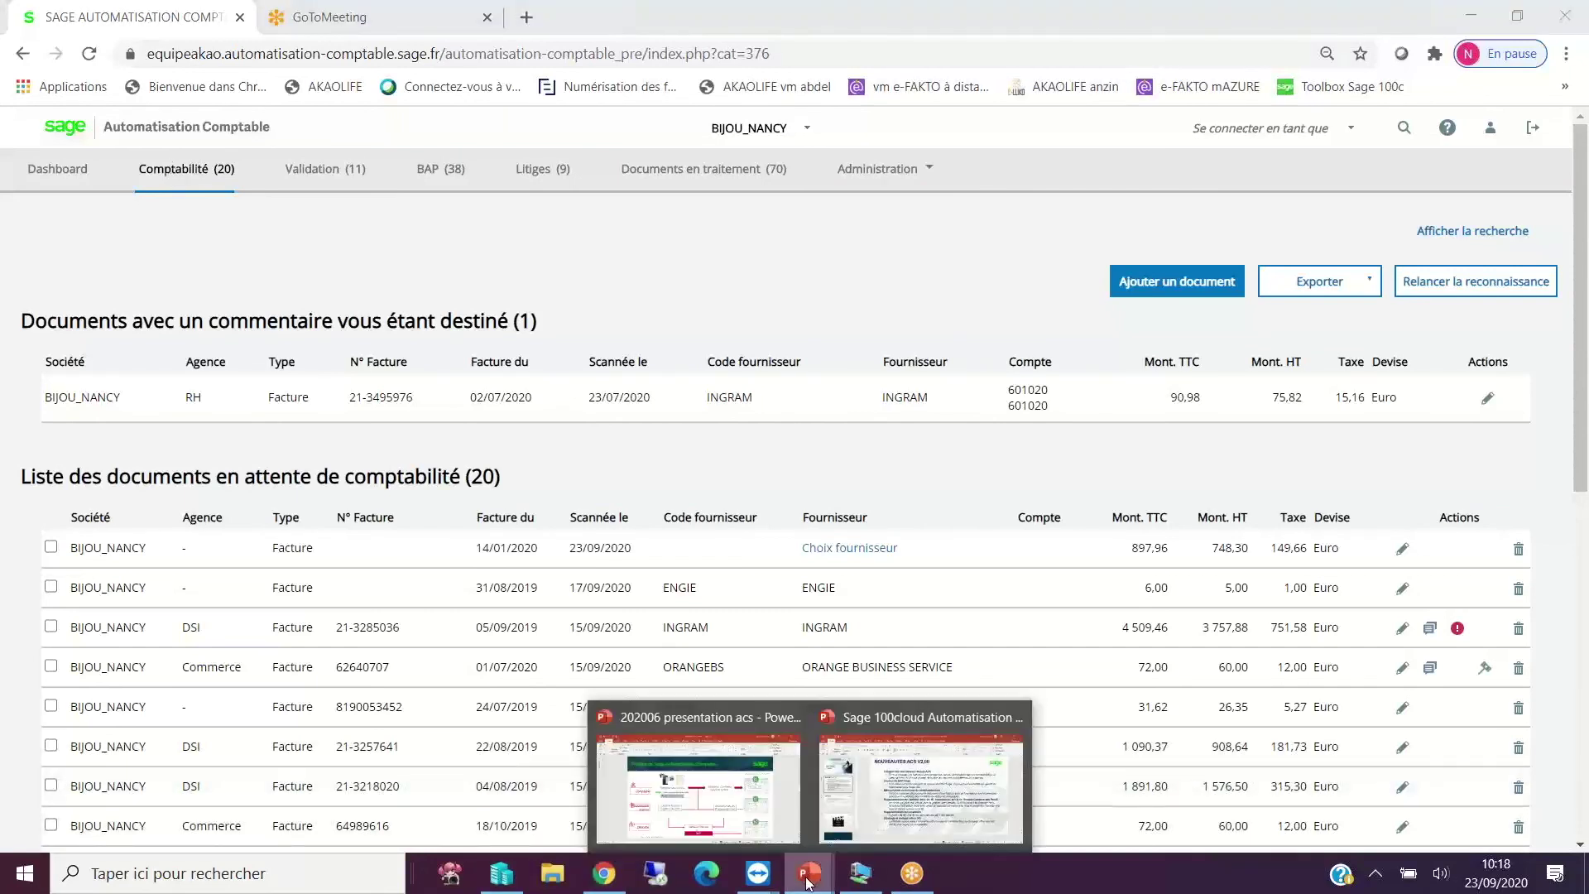
left_click(707, 779)
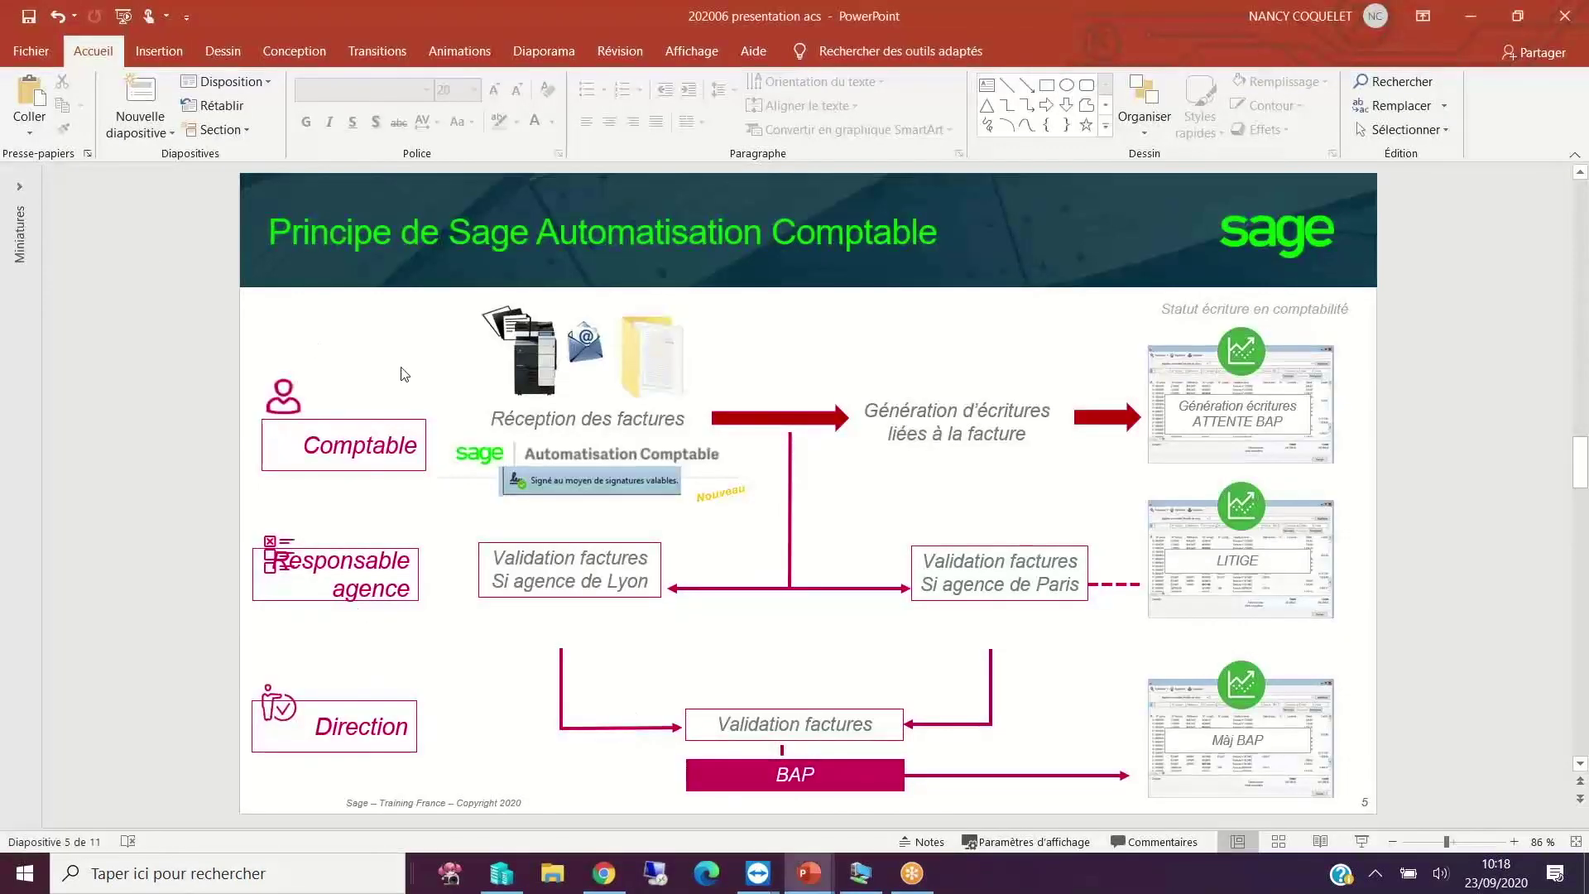
scroll(403, 374, "down", 2)
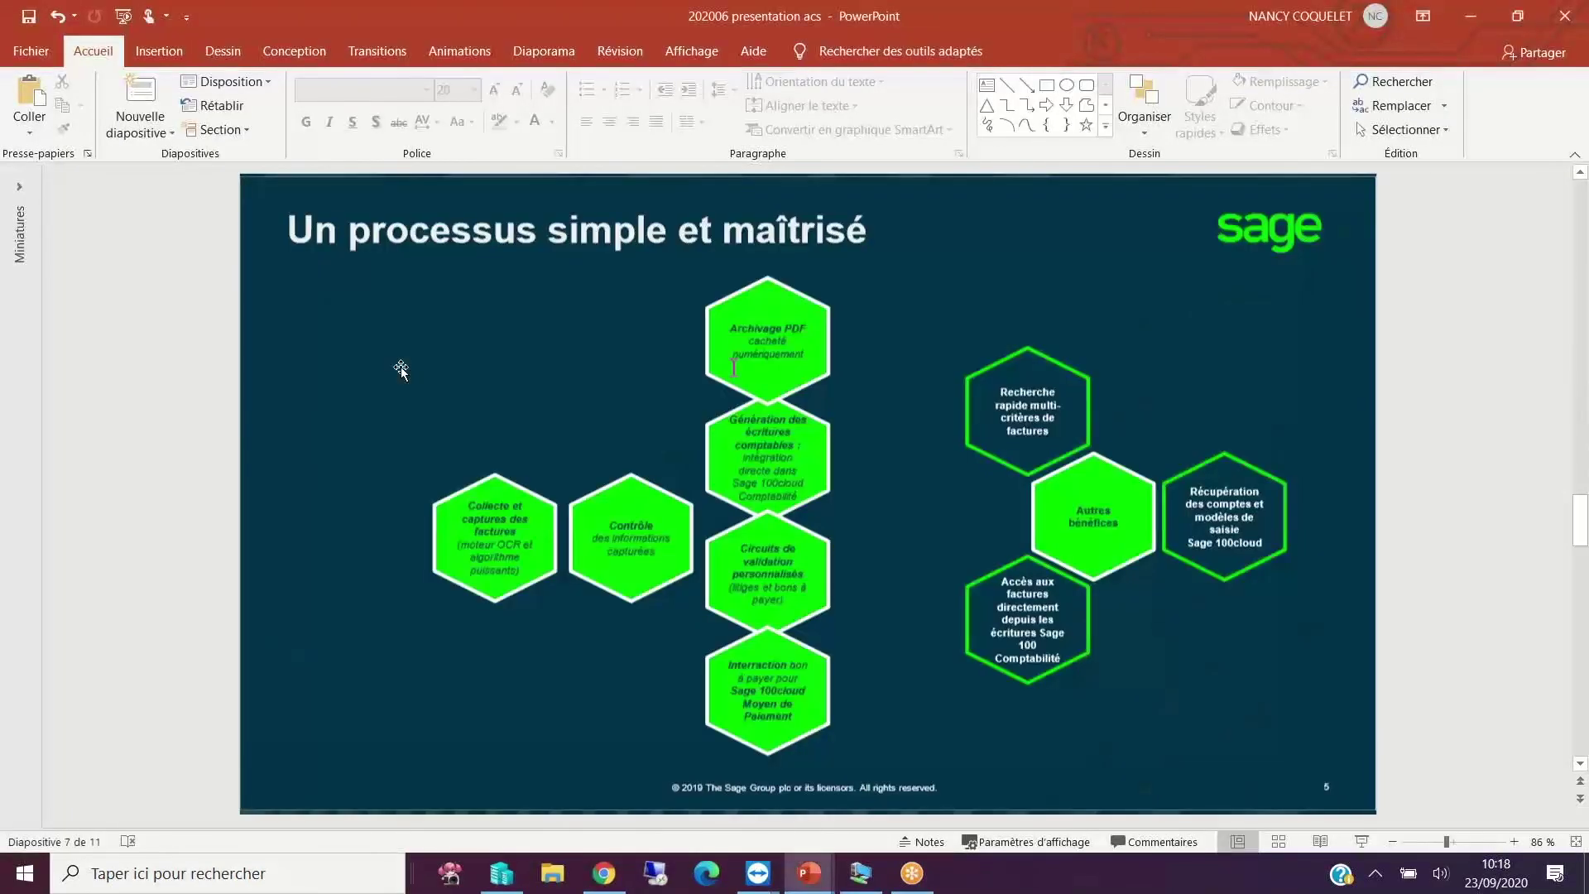